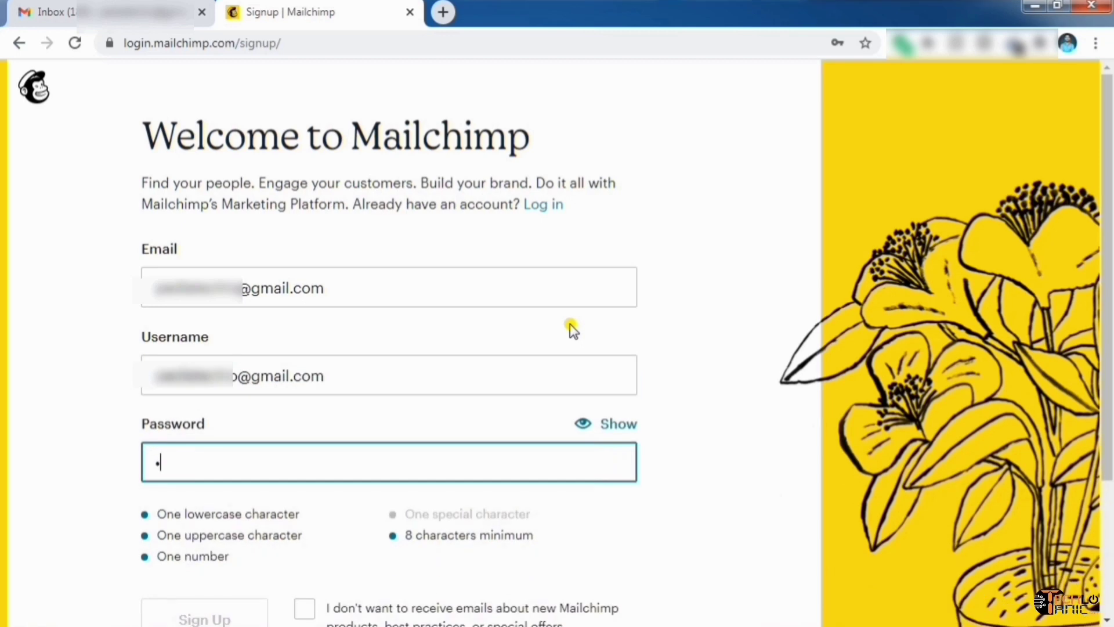
Replace the password with one meeting every rule and submit the Mailchimp sign-up form
{"action": "scroll", "coordinate": [572, 328], "scroll_direction": "down", "scroll_amount": 2}
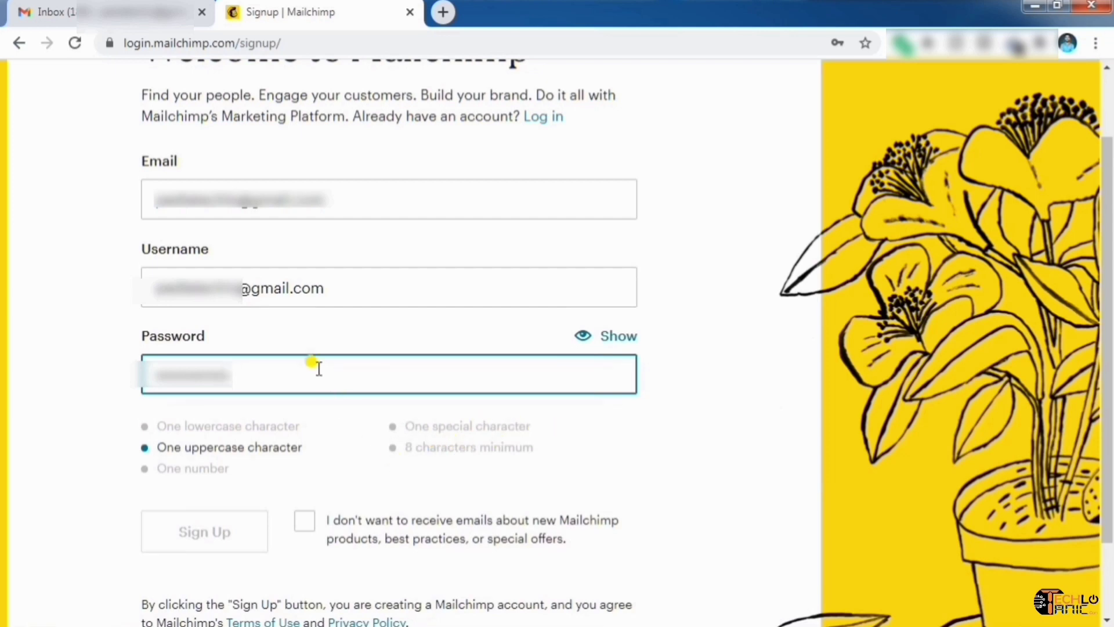
{"action": "left_click_drag", "start_coordinate": [240, 372], "coordinate": [154, 373]}
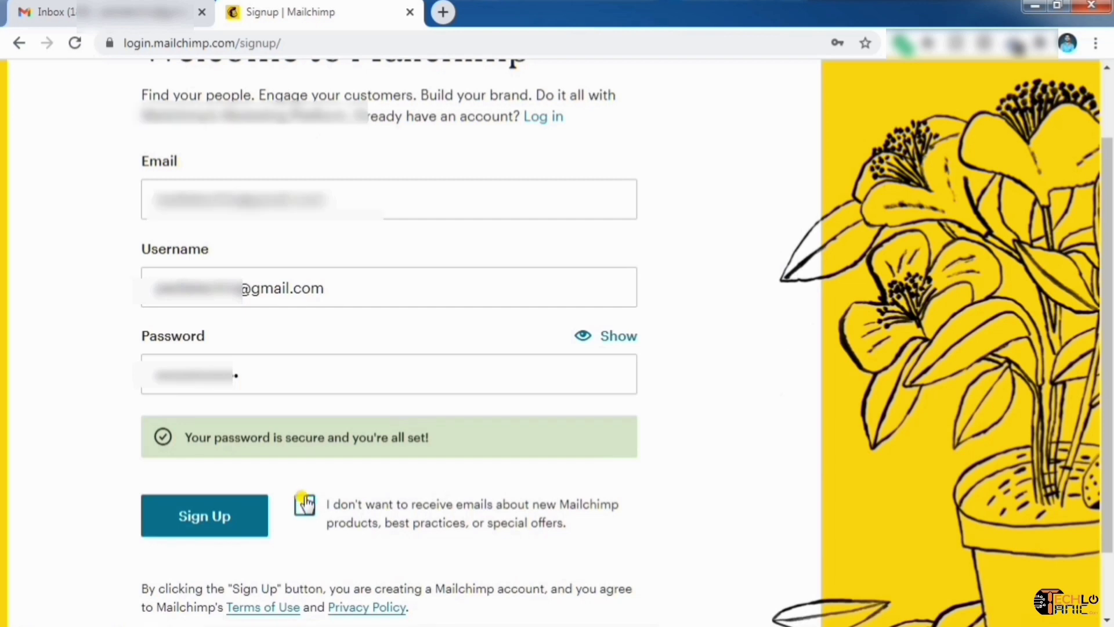
{"action": "scroll", "coordinate": [305, 504], "scroll_direction": "down", "scroll_amount": 2}
{"action": "left_click", "coordinate": [197, 441]}
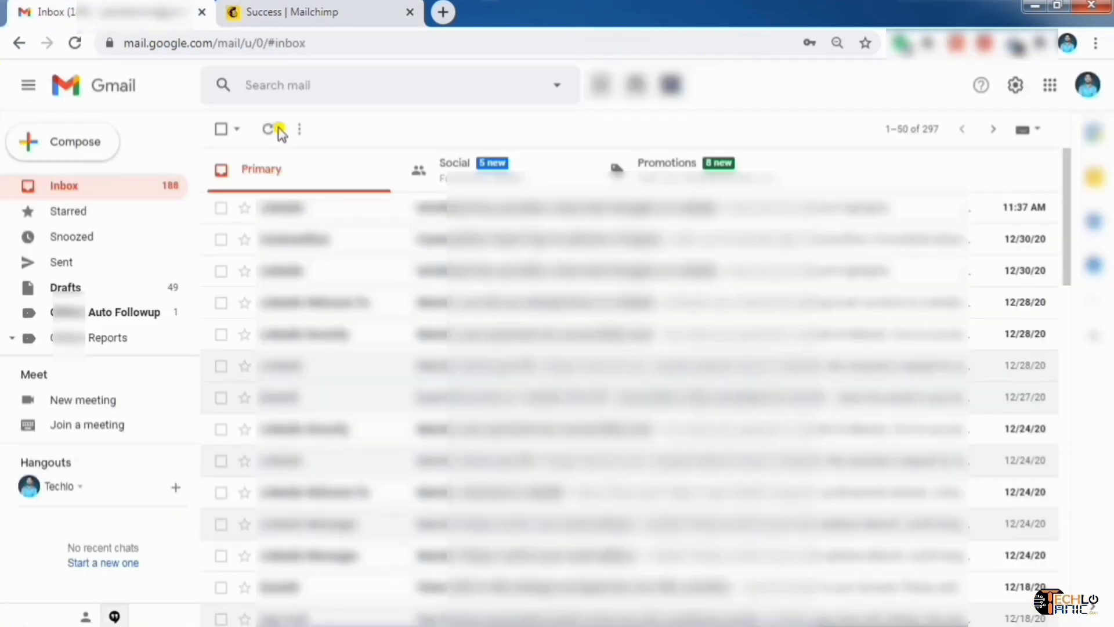
Refresh Gmail, open the 'Activate your Mailchimp account' email and follow its Activate Account link
{"action": "left_click", "coordinate": [268, 130]}
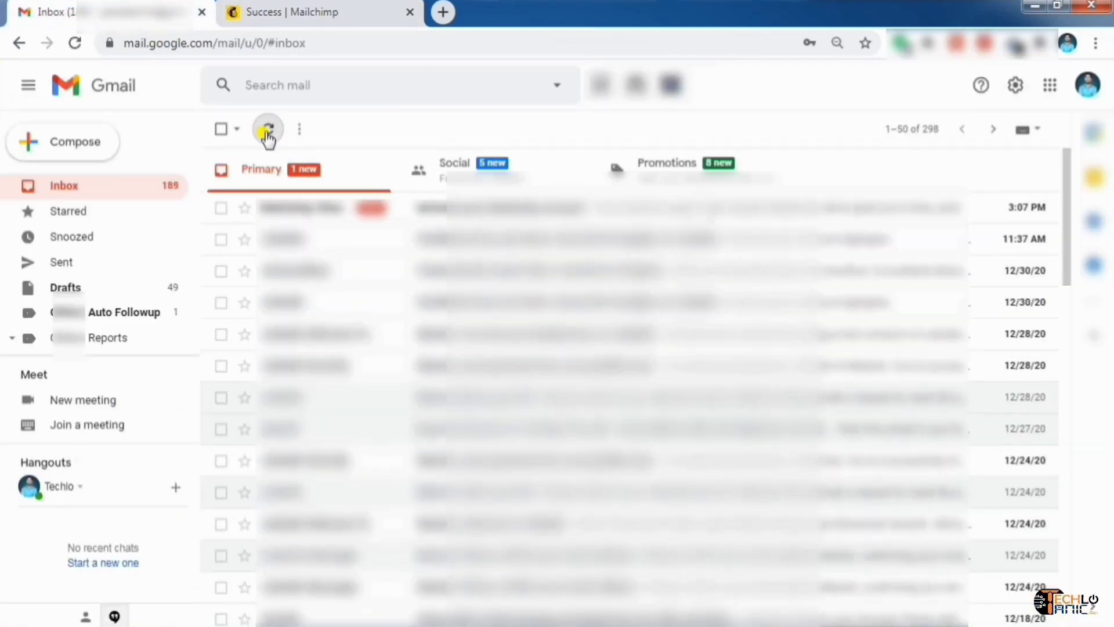
{"action": "left_click", "coordinate": [517, 208]}
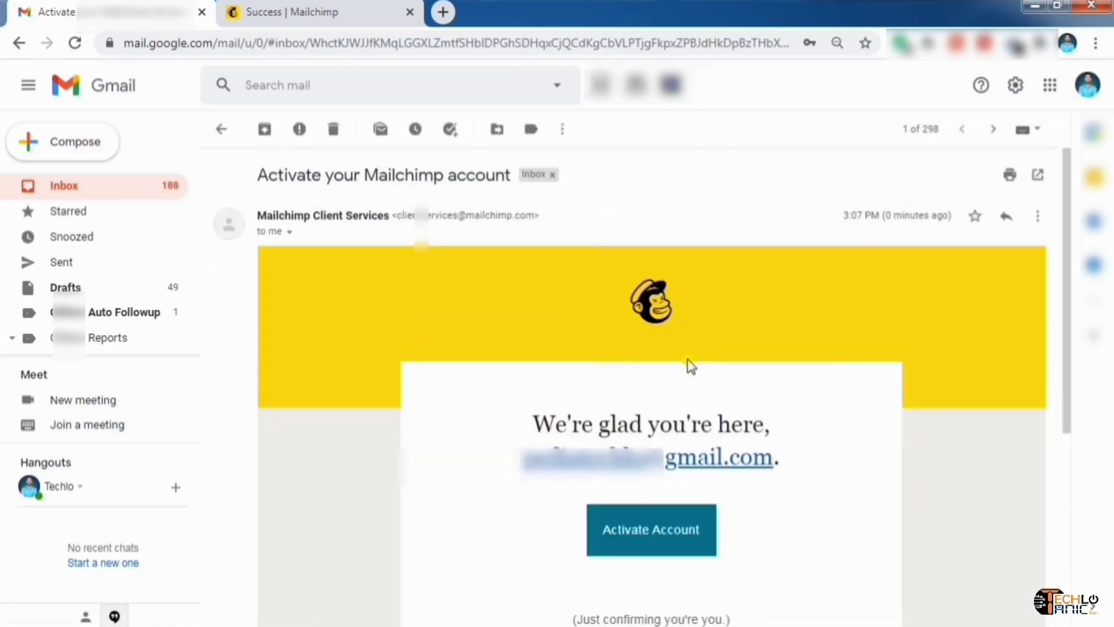
{"action": "left_click", "coordinate": [642, 539]}
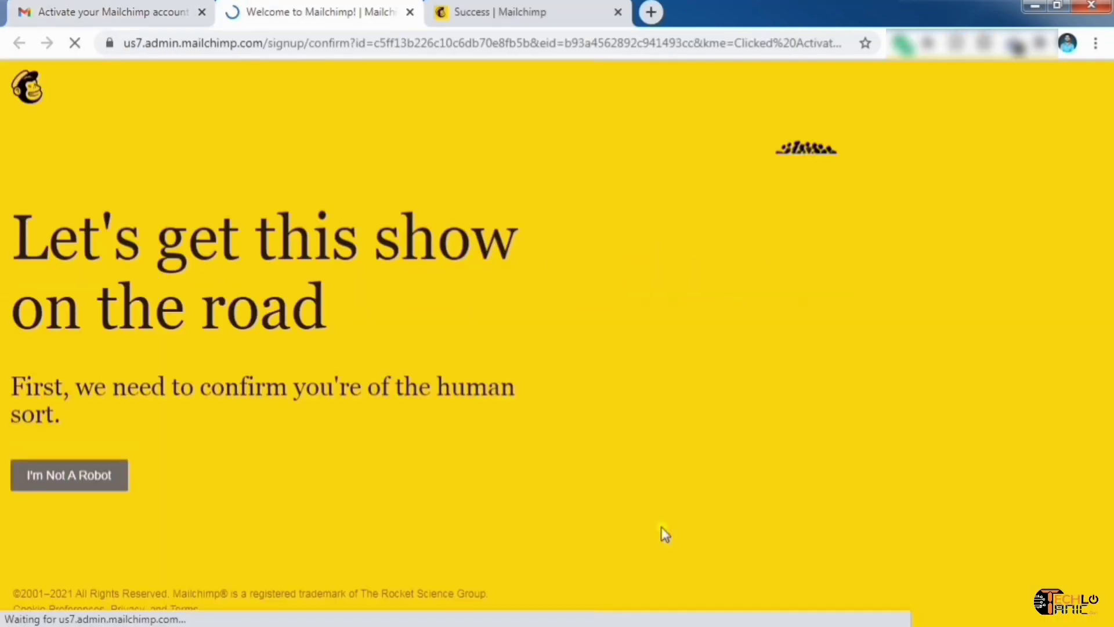
Pass the I'm Not A Robot check, dismiss the cookie banner, and review the Free plan summary
{"action": "left_click", "coordinate": [74, 472]}
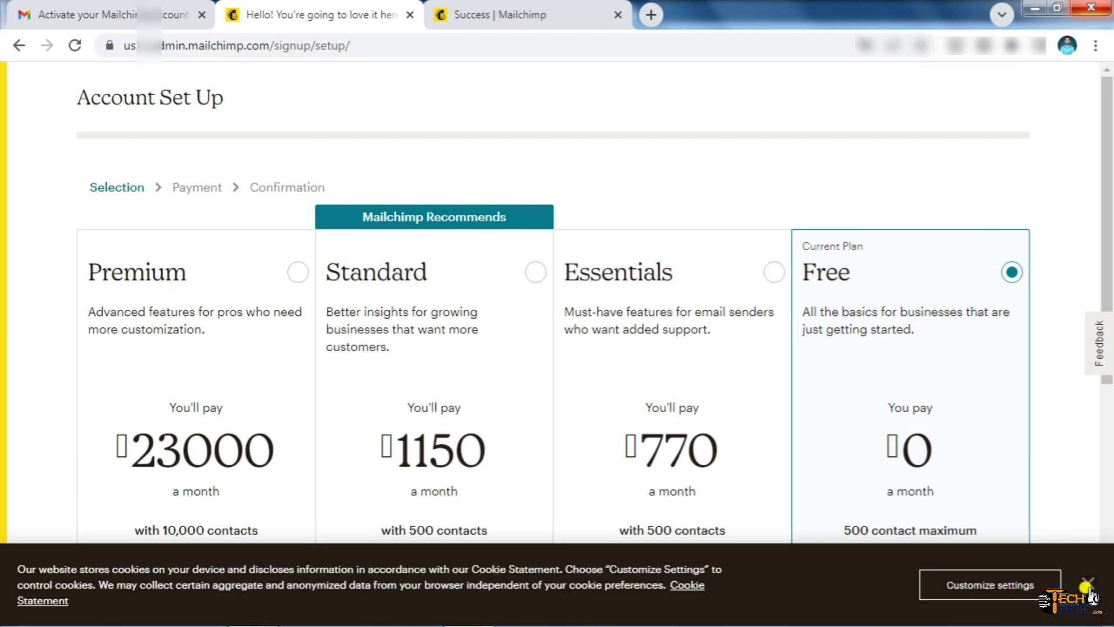
{"action": "left_click", "coordinate": [1087, 582]}
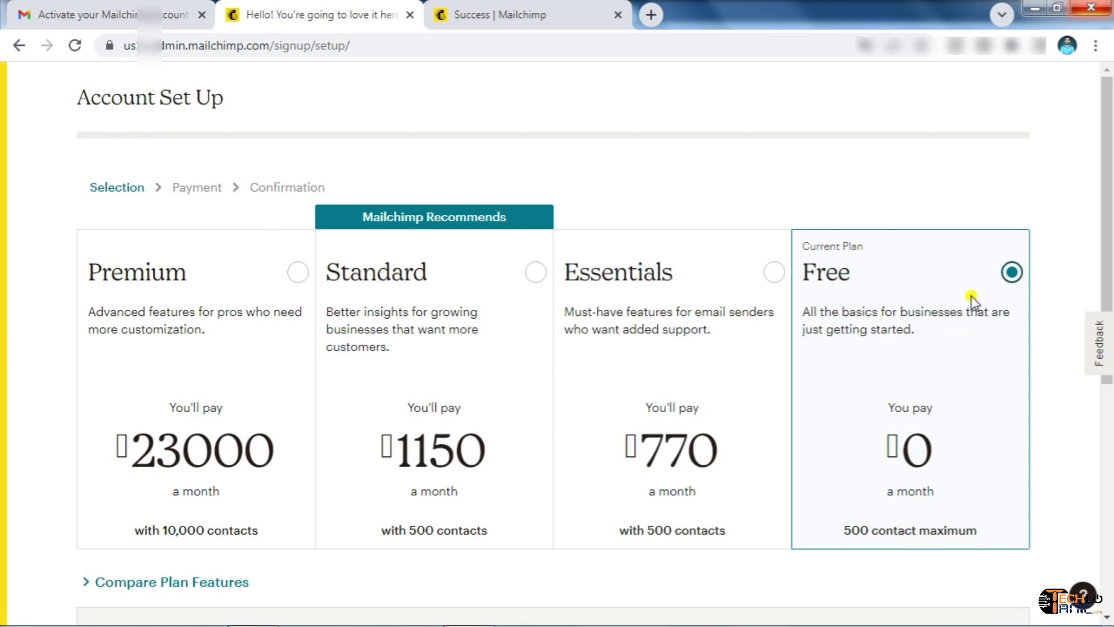
{"action": "left_click_drag", "start_coordinate": [1107, 199], "coordinate": [1109, 352]}
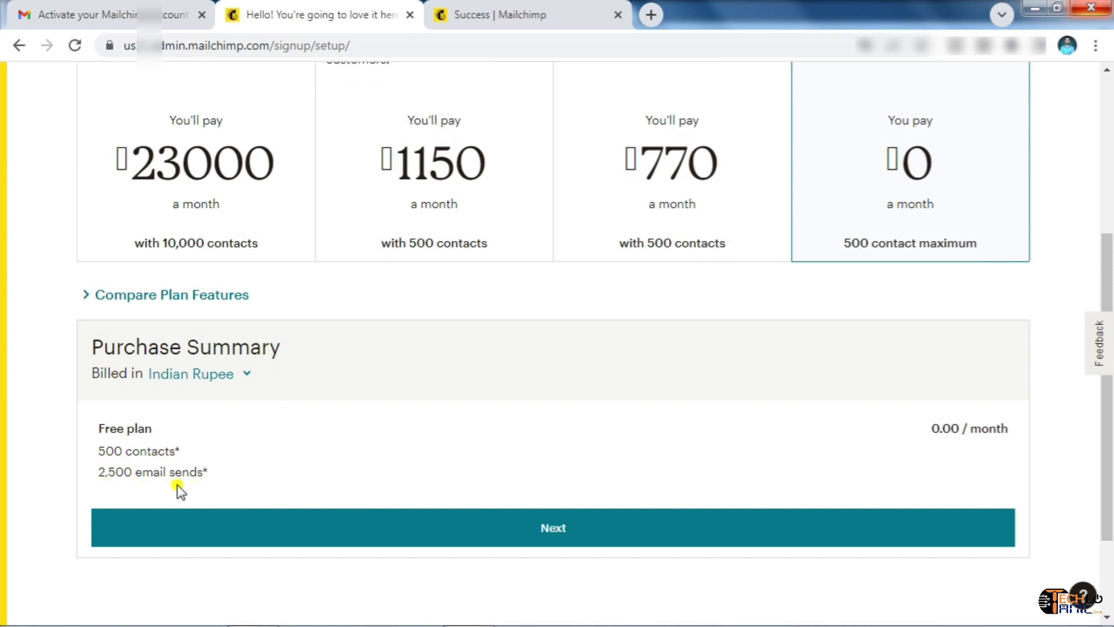
Continue on the Free plan and fill in the last name and business name 'Techlo Tanic'
{"action": "left_click", "coordinate": [592, 537]}
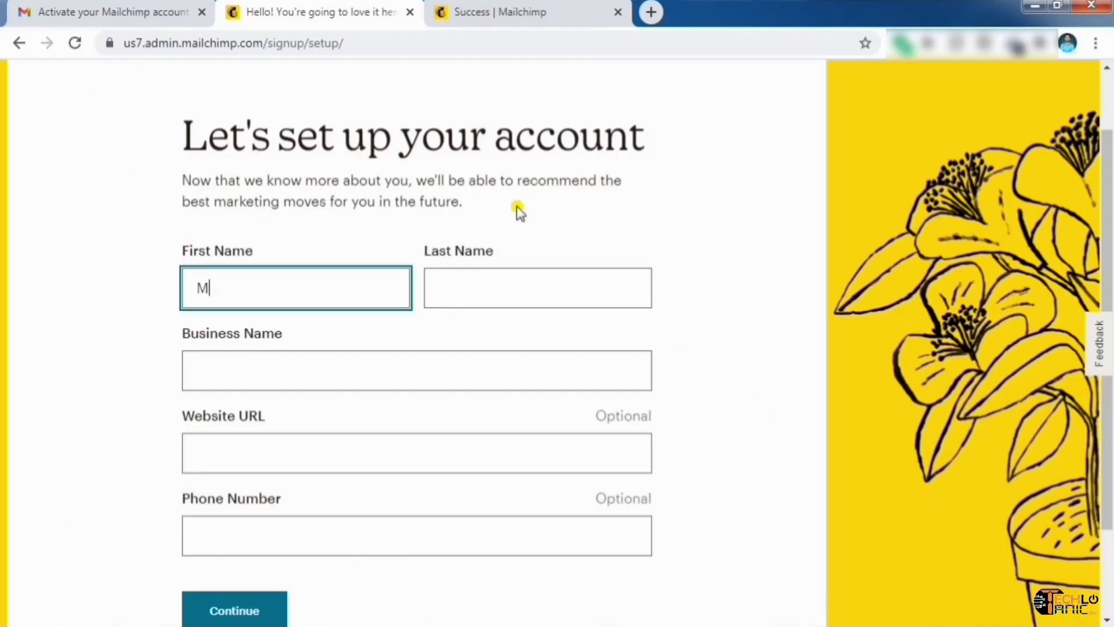
{"action": "key", "text": "Tab"}
{"action": "type", "text": "Kuma"}
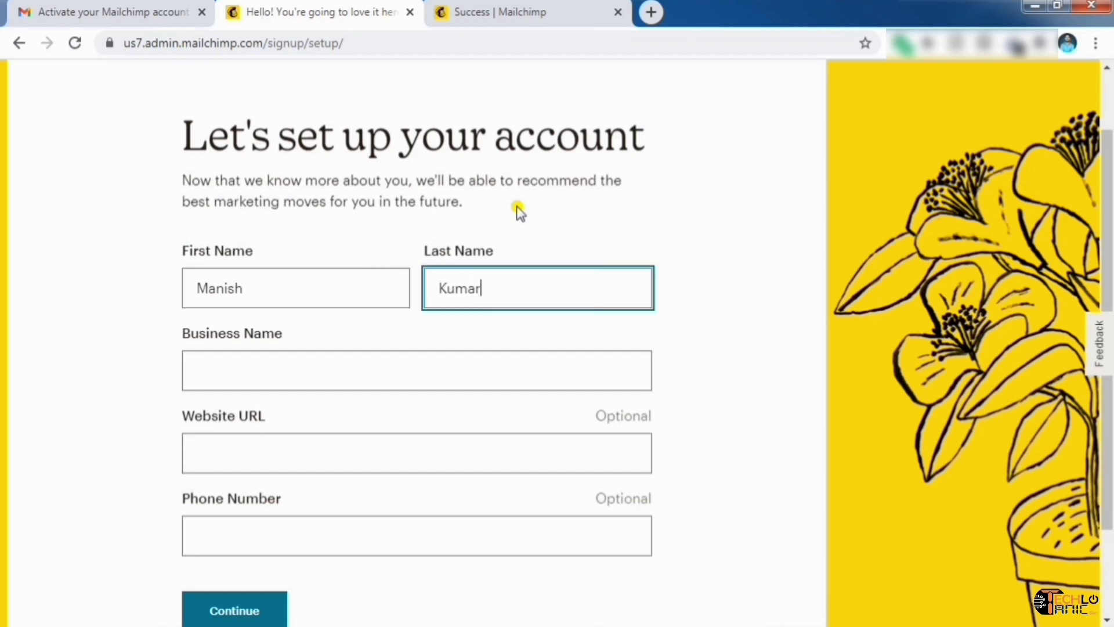
{"action": "key", "text": "Tab"}
{"action": "type", "text": "Tec"}
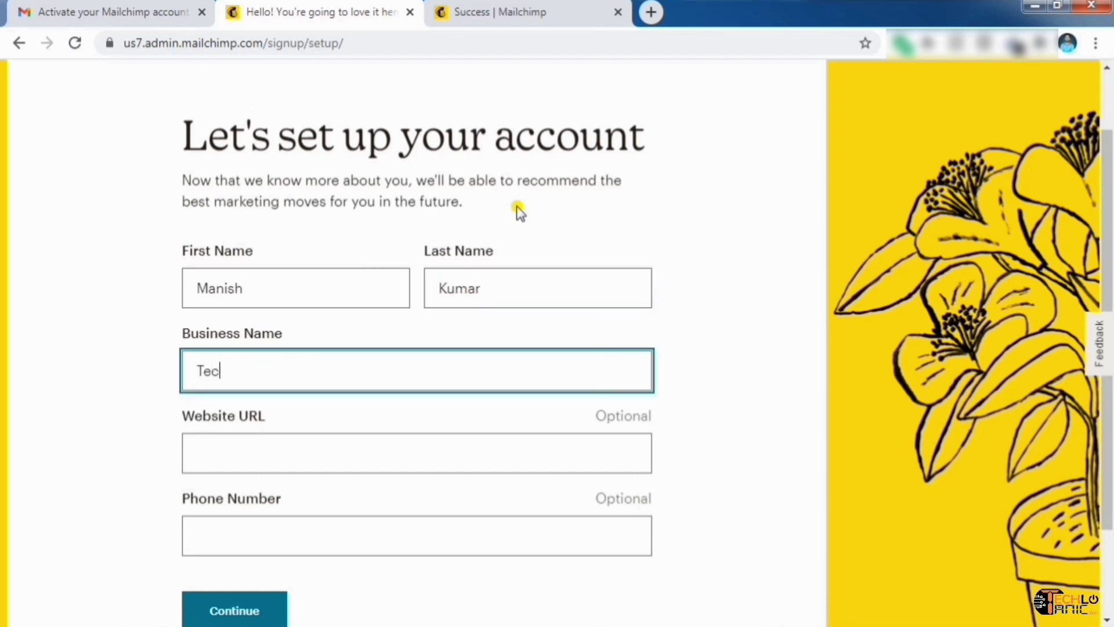
{"action": "type", "text": "hlo Tanic"}
{"action": "key", "text": "Tab"}
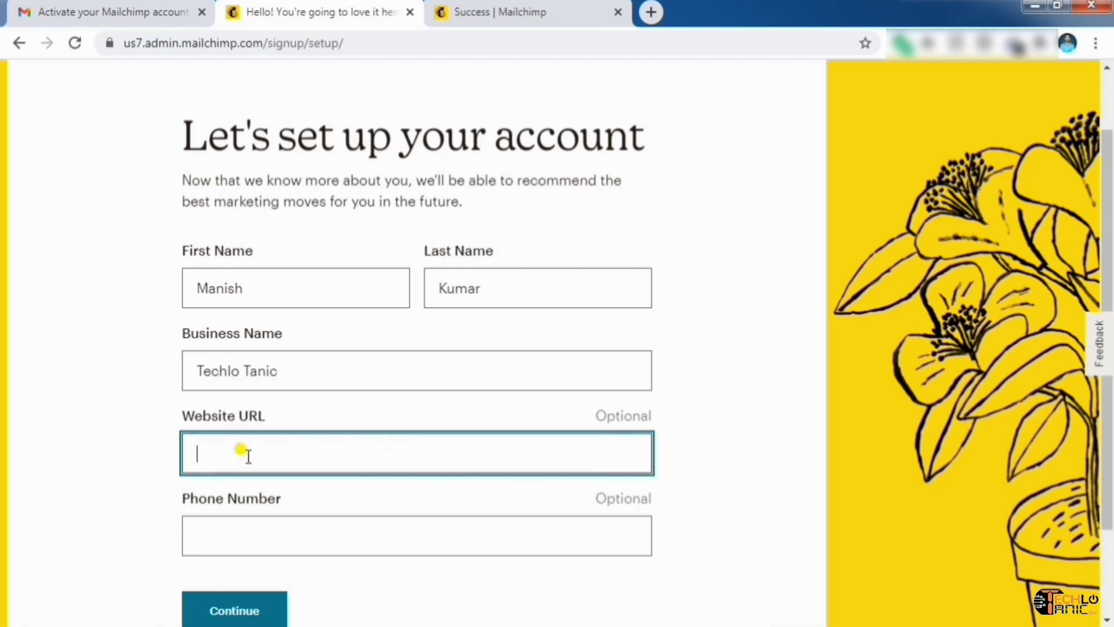
{"action": "scroll", "coordinate": [593, 418], "scroll_direction": "down", "scroll_amount": 1}
{"action": "scroll", "coordinate": [593, 417], "scroll_direction": "down", "scroll_amount": 1}
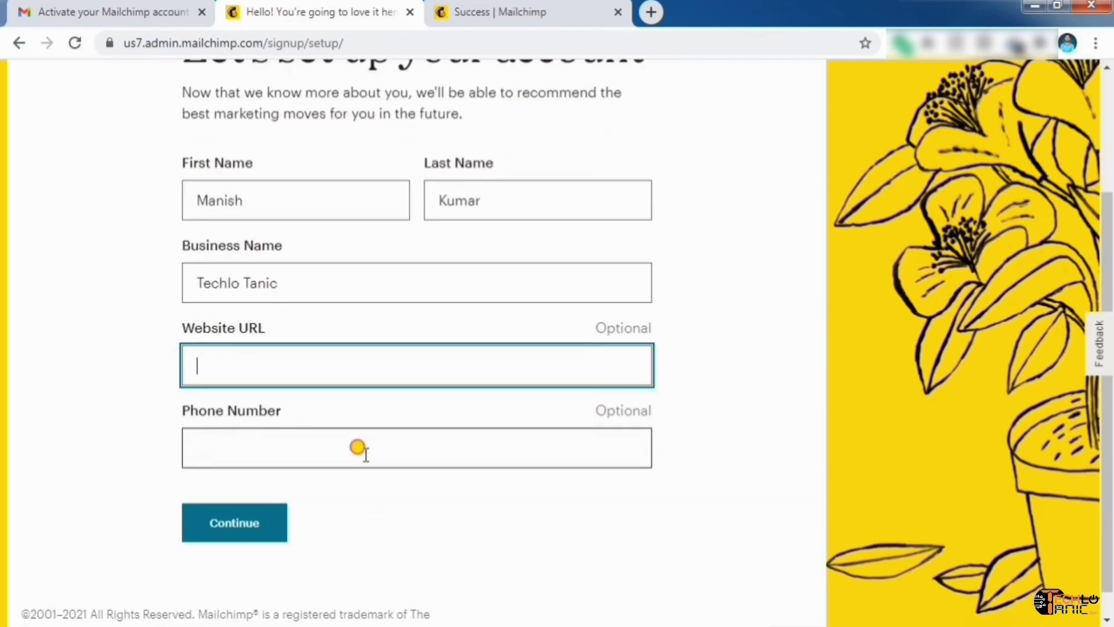
{"action": "left_click", "coordinate": [358, 447]}
{"action": "left_click", "coordinate": [247, 527]}
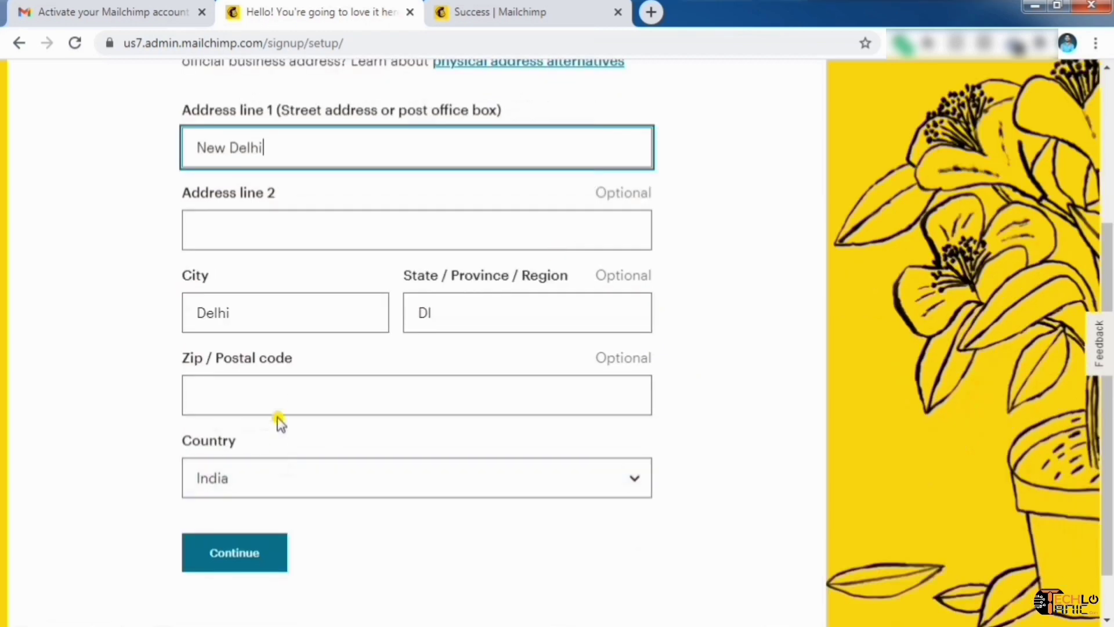
Correct the postal code and state in the India business address and submit it
{"action": "left_click", "coordinate": [282, 390]}
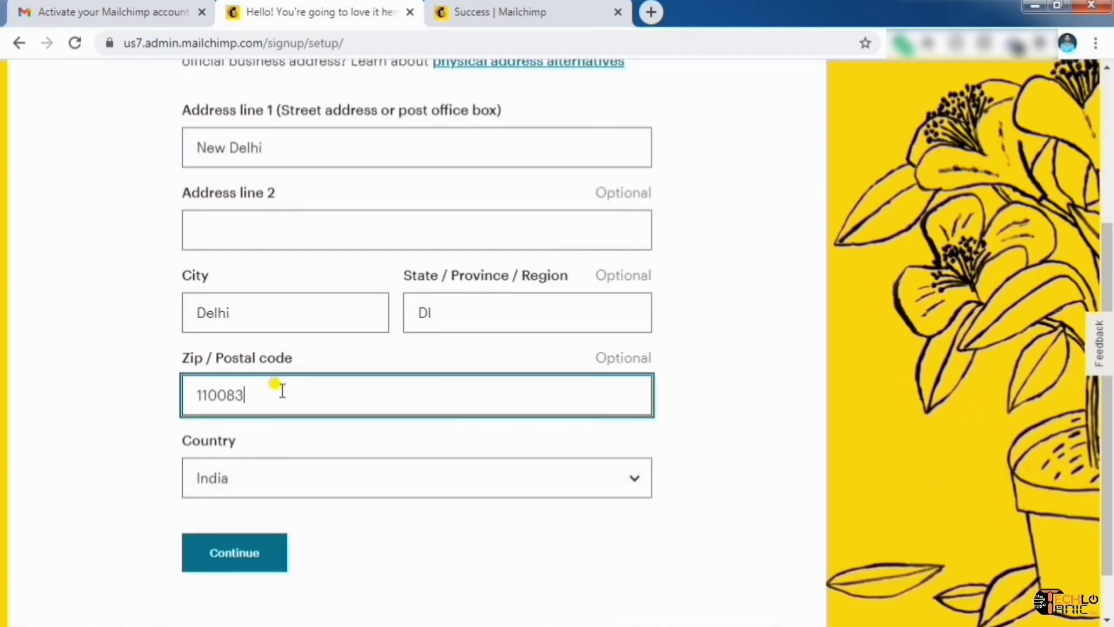
{"action": "left_click", "coordinate": [461, 318]}
{"action": "key", "text": "BackSpace"}
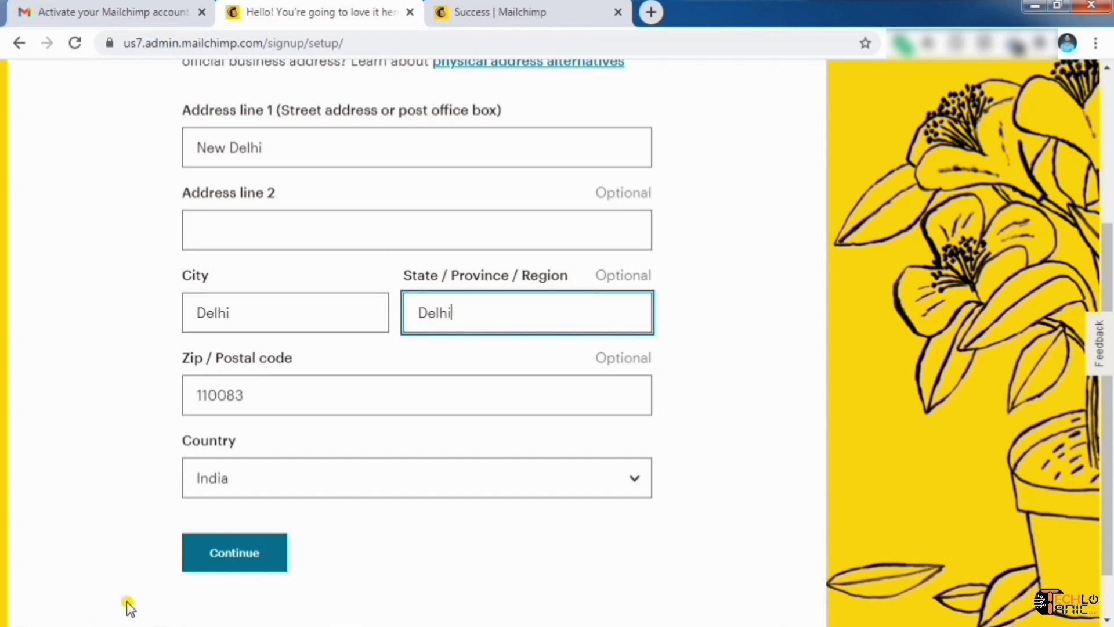
{"action": "left_click", "coordinate": [224, 554]}
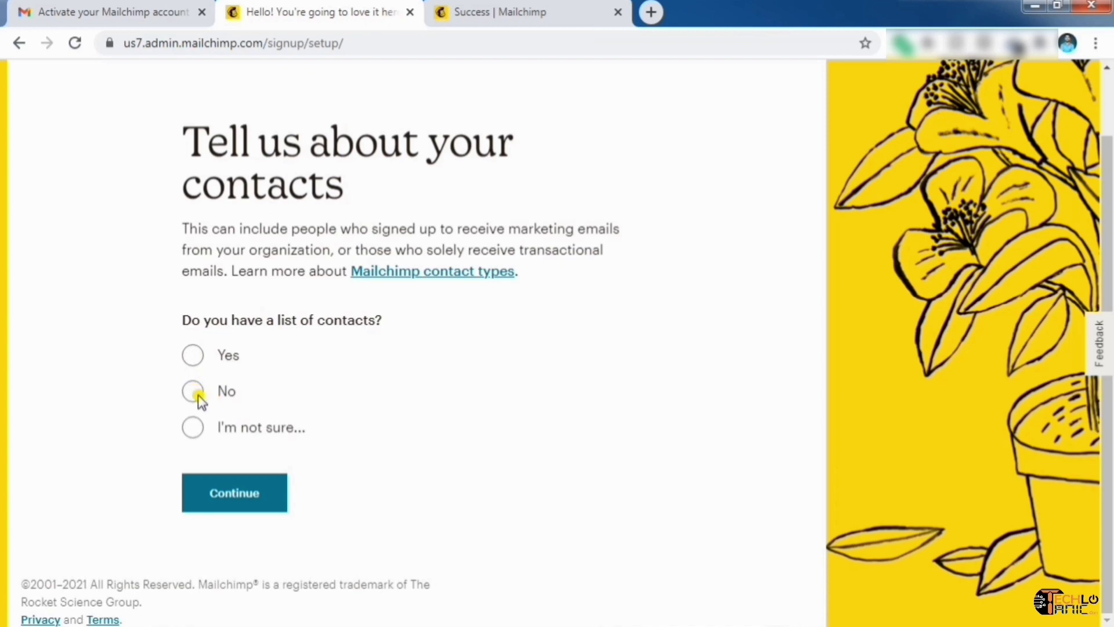
Answer No to 'Do you have a list of contacts?' and continue
{"action": "left_click", "coordinate": [193, 392]}
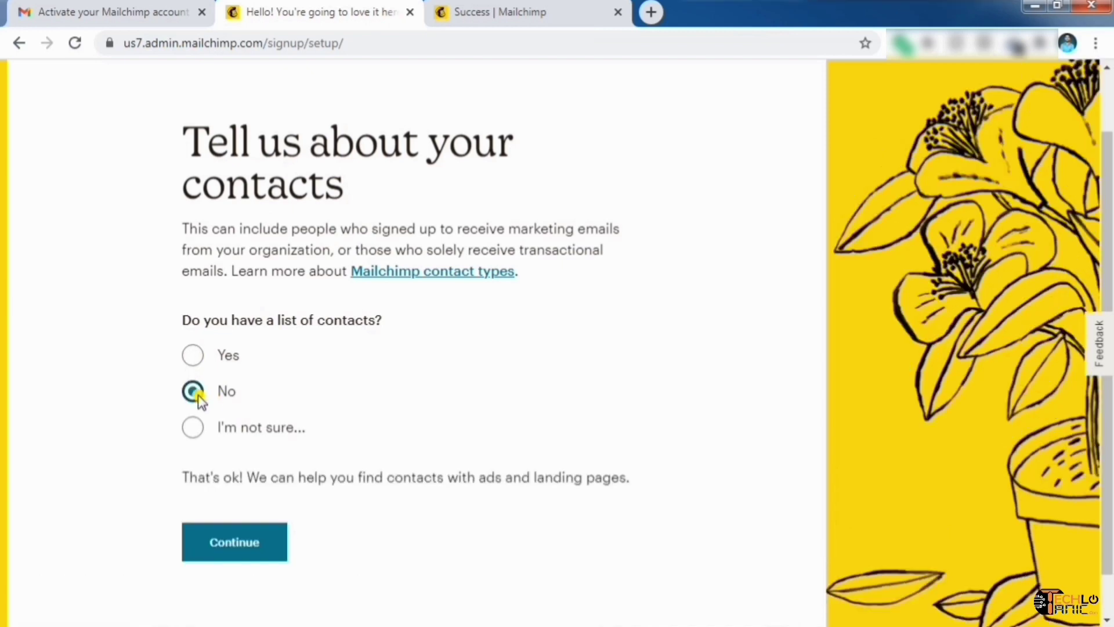
{"action": "scroll", "coordinate": [256, 550], "scroll_direction": "down", "scroll_amount": 1}
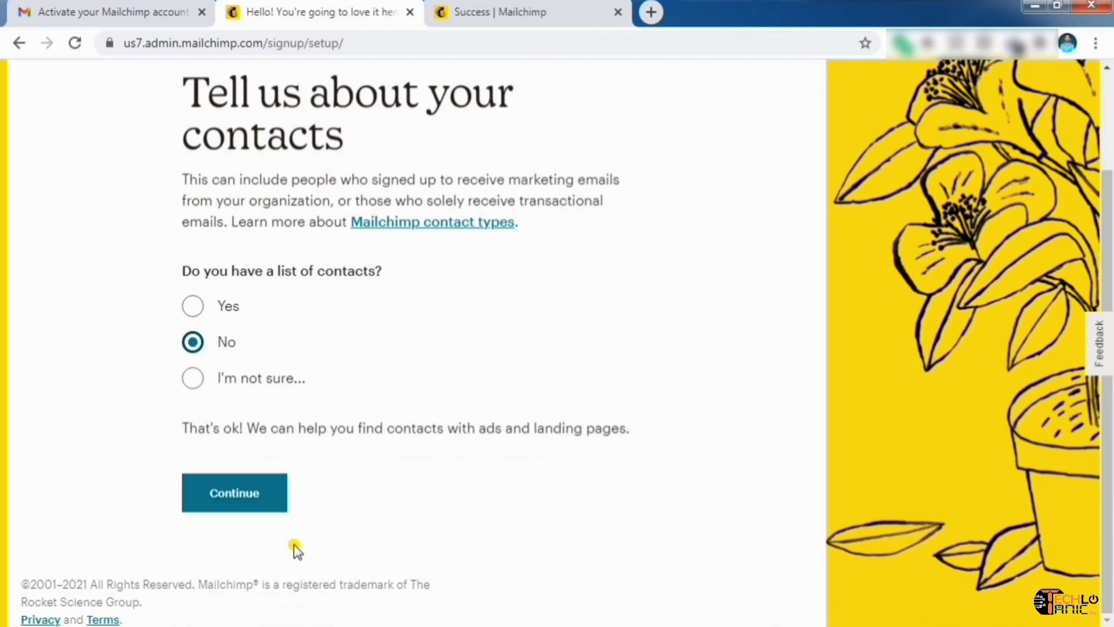
{"action": "left_click", "coordinate": [250, 496]}
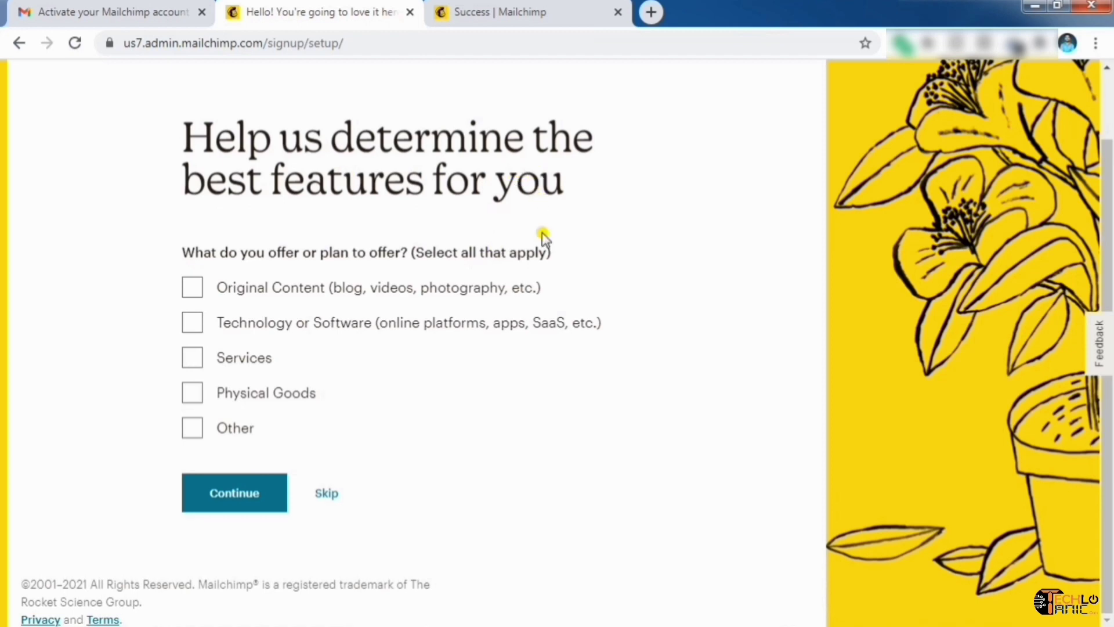
Choose Original Content as the offering type, dropping Other, and continue
{"action": "left_click", "coordinate": [185, 419]}
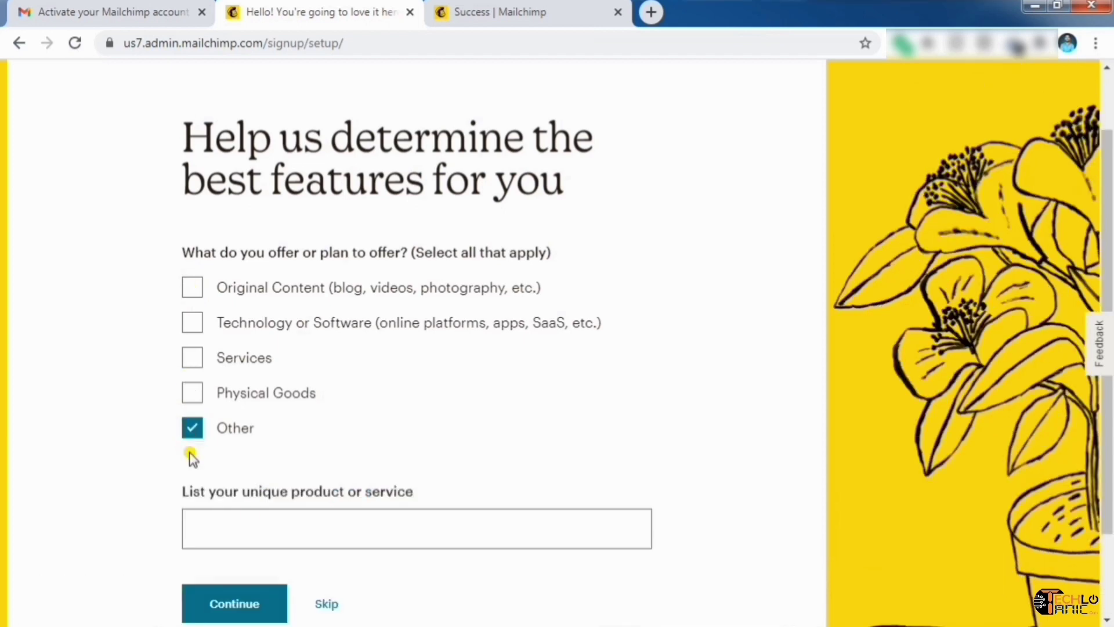
{"action": "left_click", "coordinate": [334, 513]}
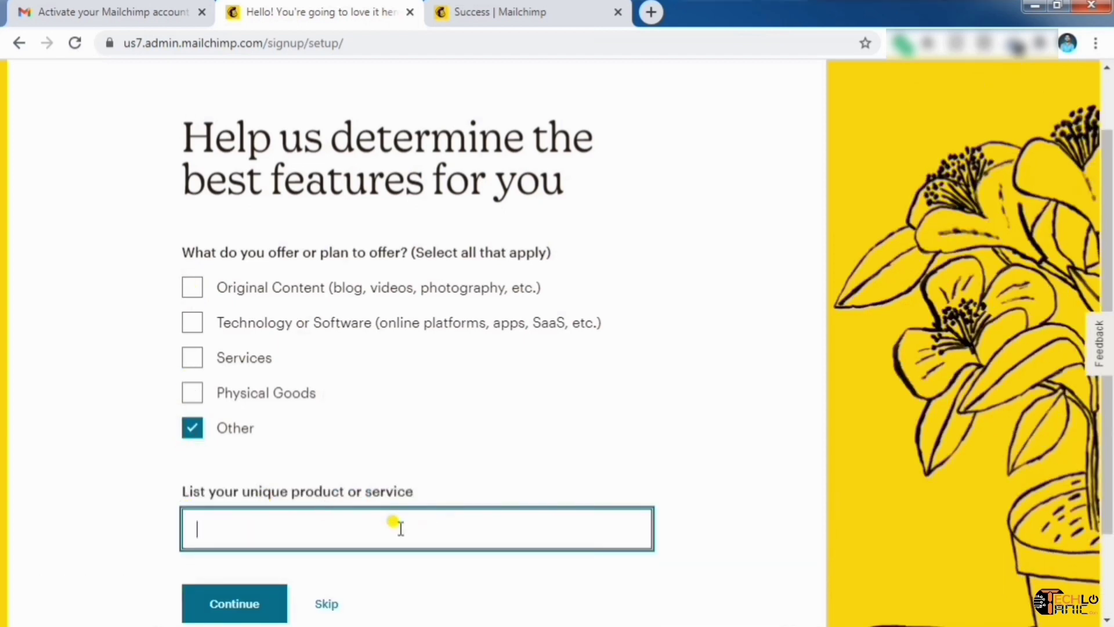
{"action": "left_click", "coordinate": [192, 428]}
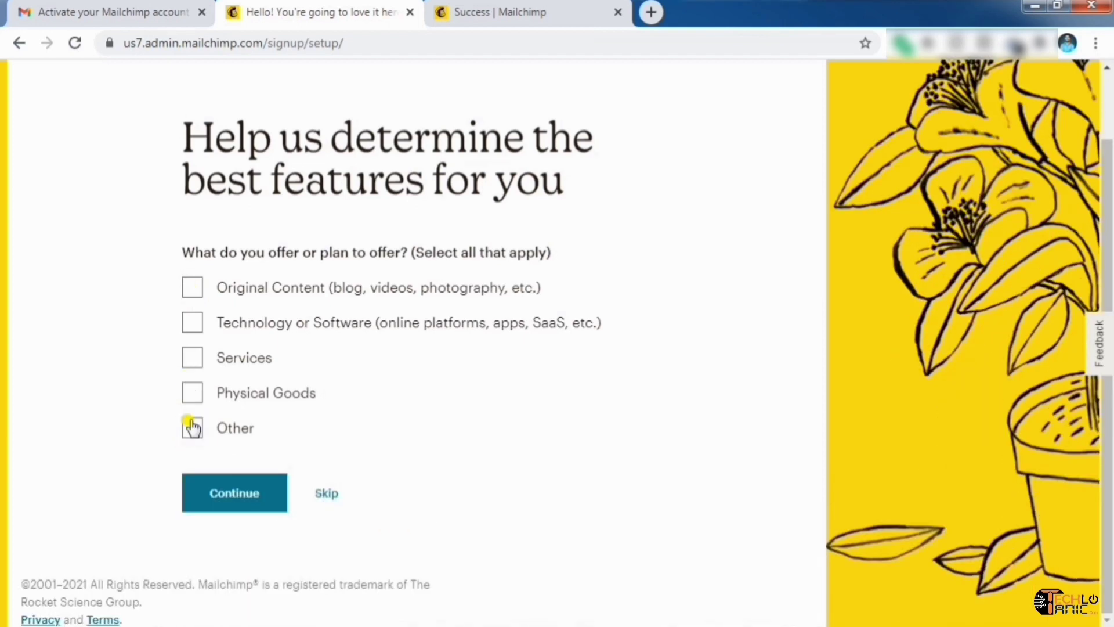
{"action": "left_click", "coordinate": [188, 292]}
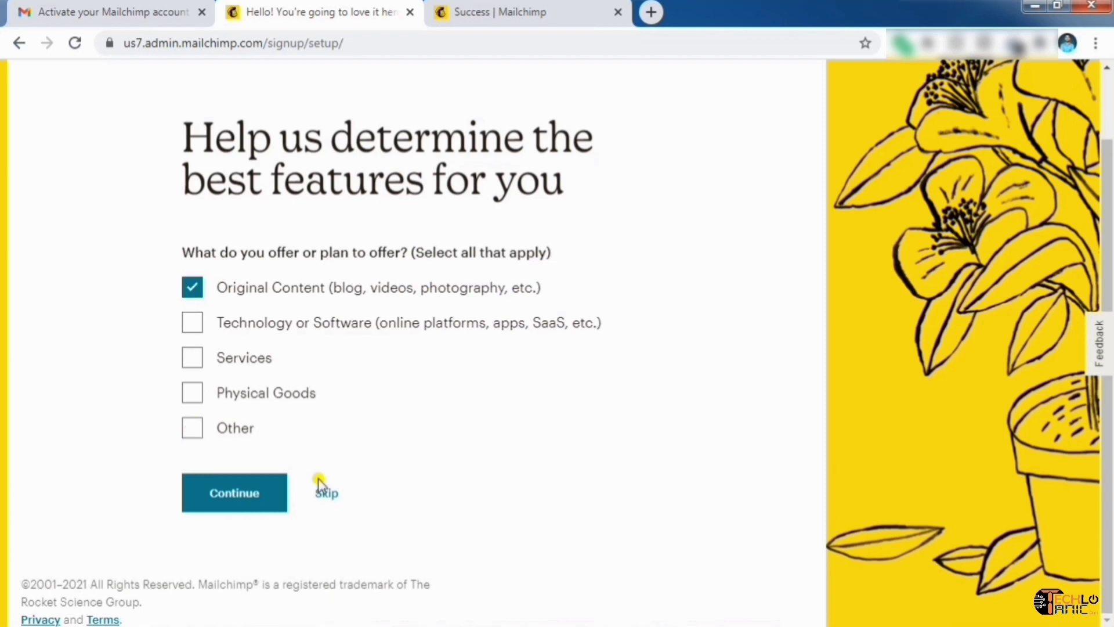
{"action": "left_click", "coordinate": [212, 503]}
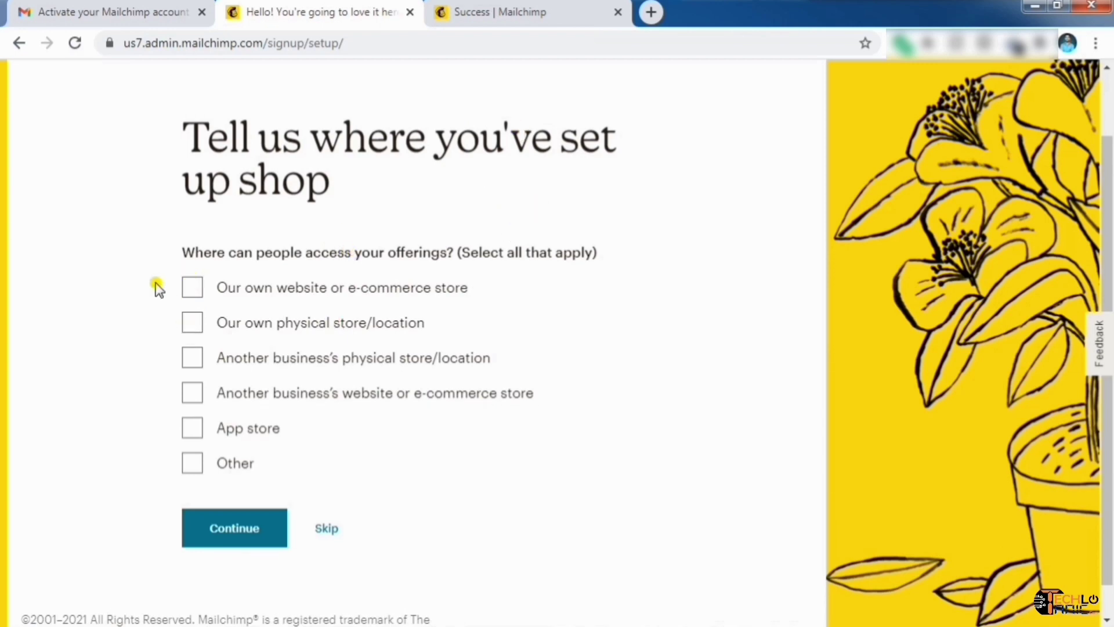
Set the shop location to your own website or e-commerce store and continue
{"action": "scroll", "coordinate": [328, 386], "scroll_direction": "down", "scroll_amount": 1}
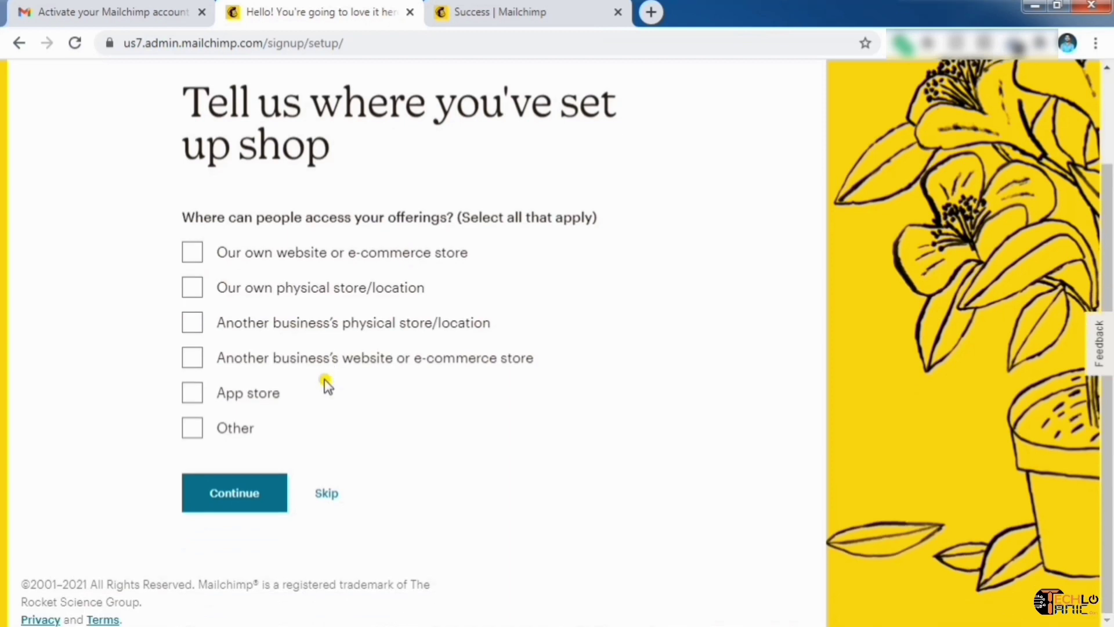
{"action": "left_click", "coordinate": [193, 432]}
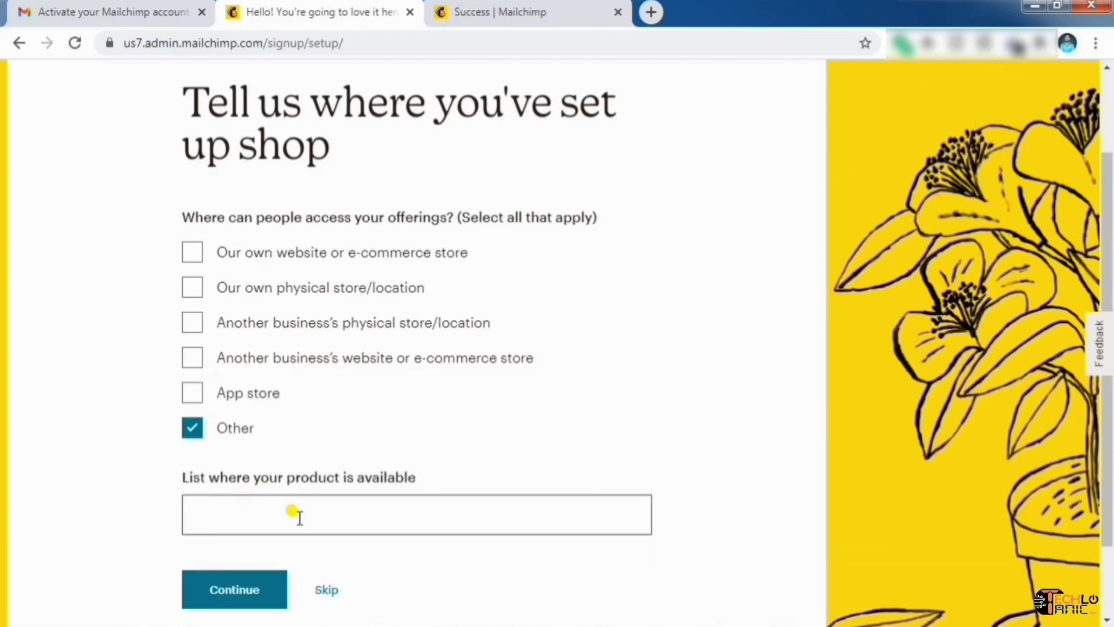
{"action": "left_click", "coordinate": [194, 429]}
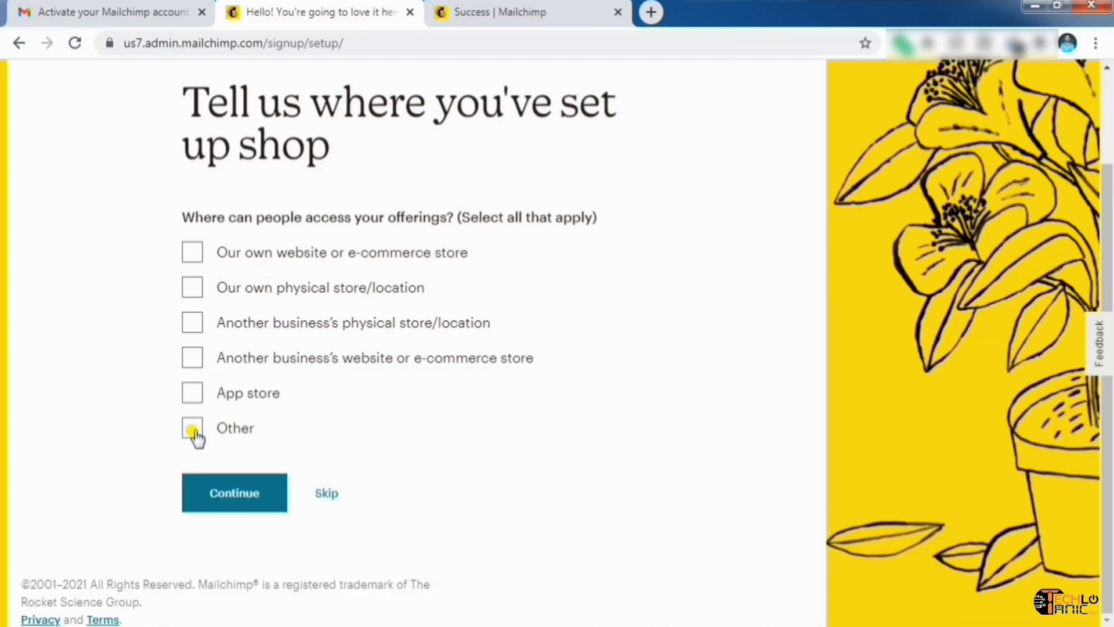
{"action": "left_click", "coordinate": [245, 257]}
{"action": "left_click", "coordinate": [230, 495]}
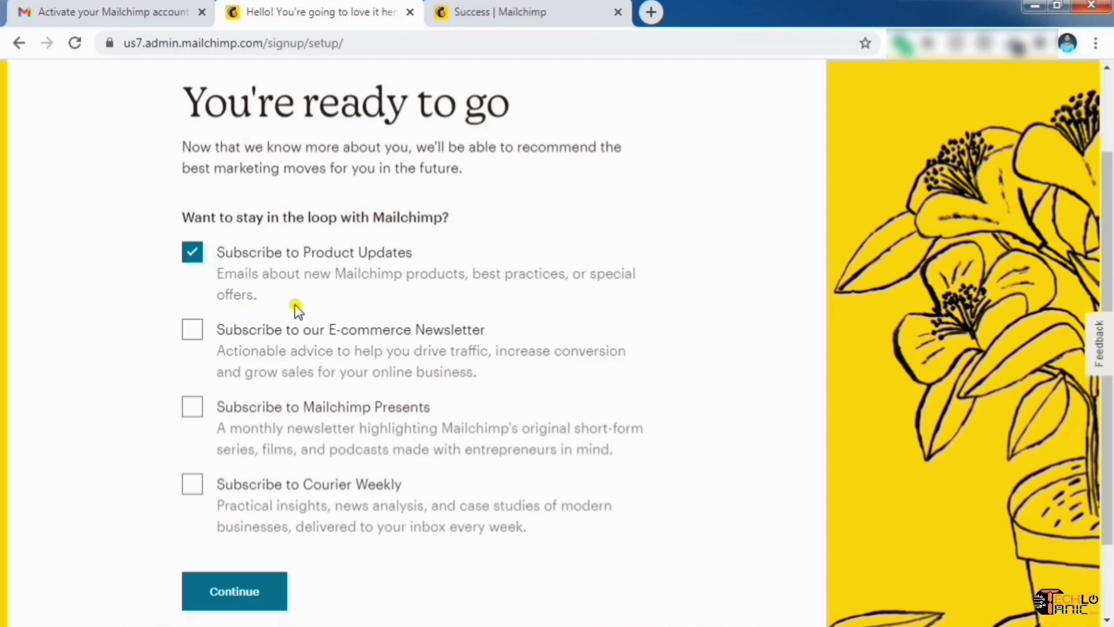
Untick 'Subscribe to Product Updates' and finish the account setup
{"action": "left_click", "coordinate": [192, 251]}
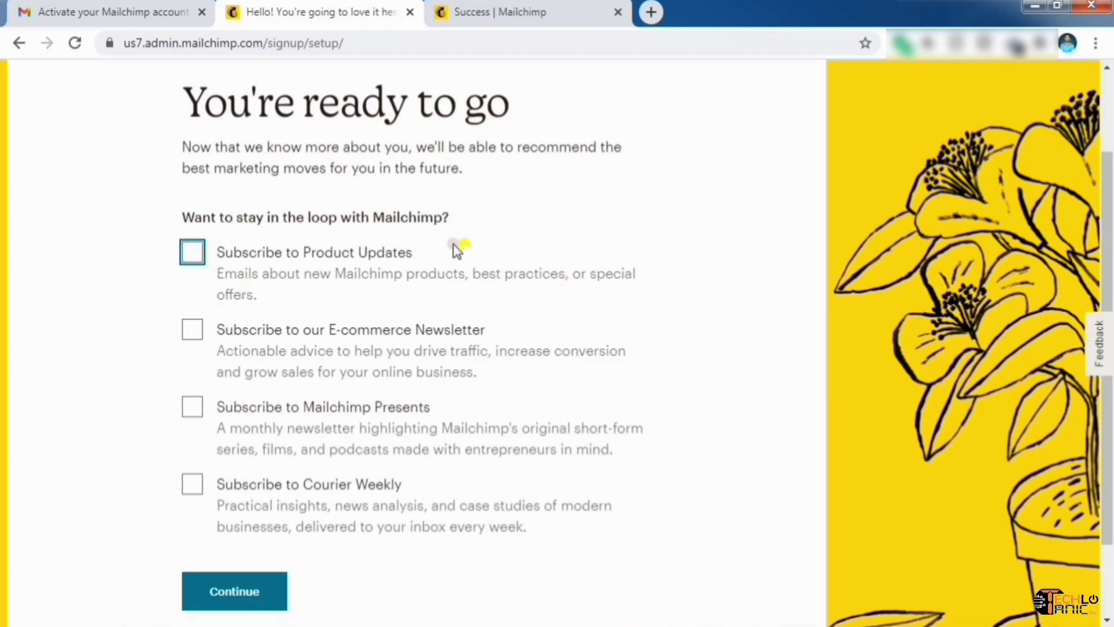
{"action": "scroll", "coordinate": [484, 432], "scroll_direction": "down", "scroll_amount": 2}
{"action": "left_click", "coordinate": [255, 516]}
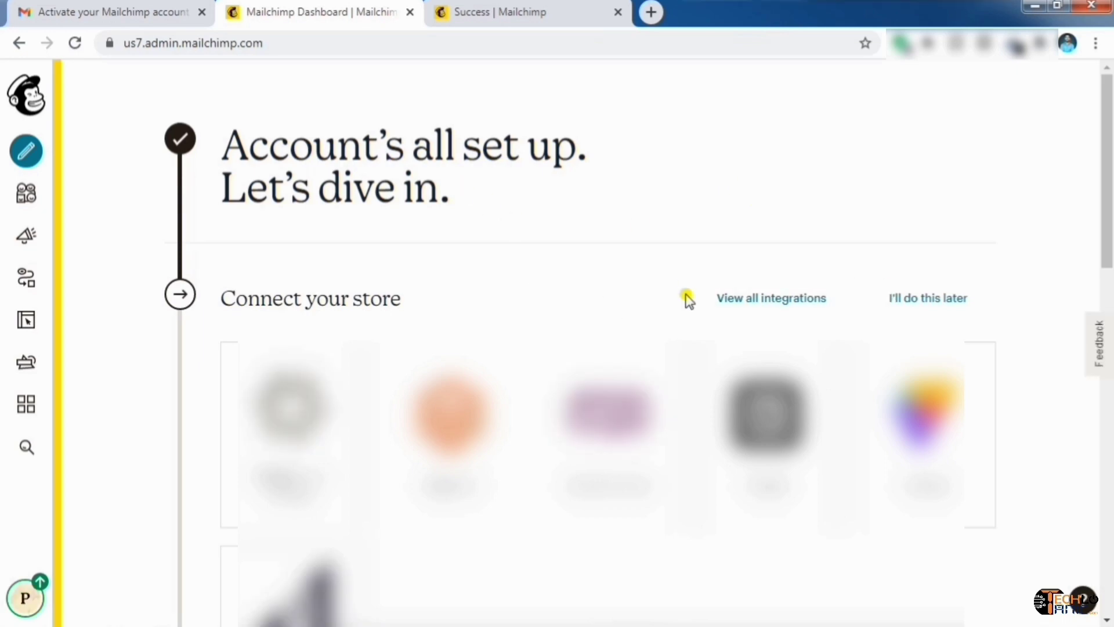
{"action": "scroll", "coordinate": [795, 186], "scroll_direction": "down", "scroll_amount": 10}
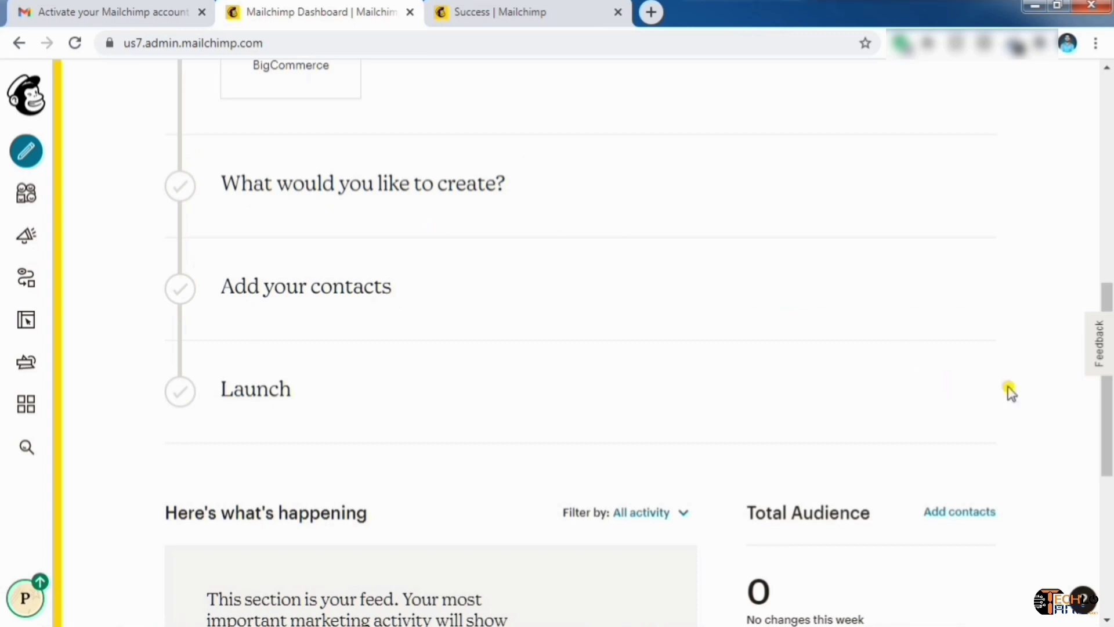
{"action": "scroll", "coordinate": [880, 244], "scroll_direction": "up", "scroll_amount": 10}
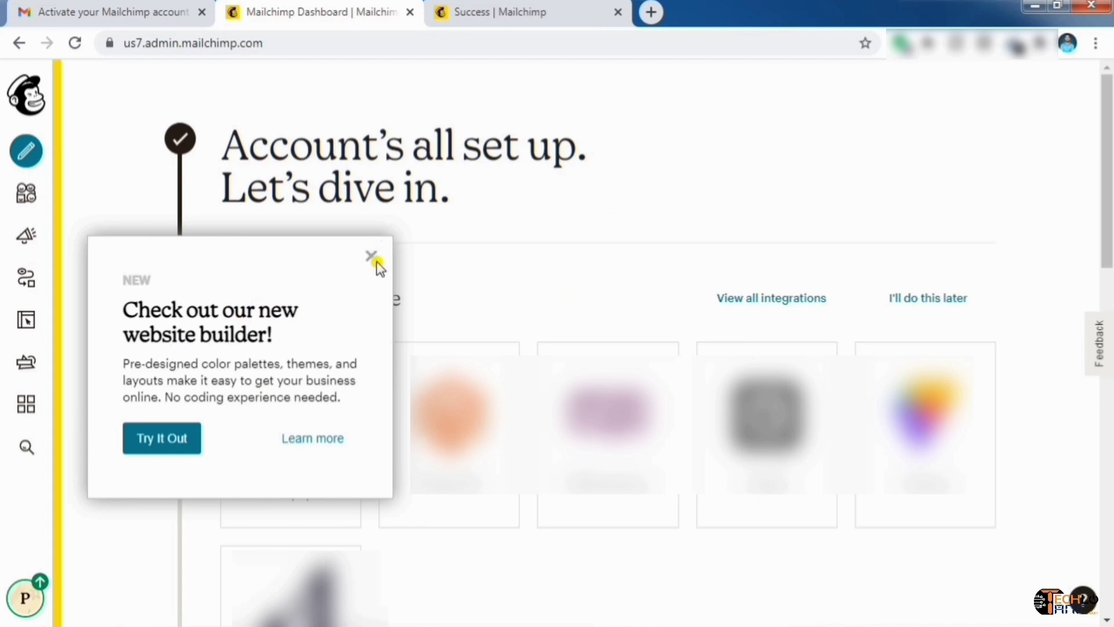
{"action": "left_click", "coordinate": [370, 257]}
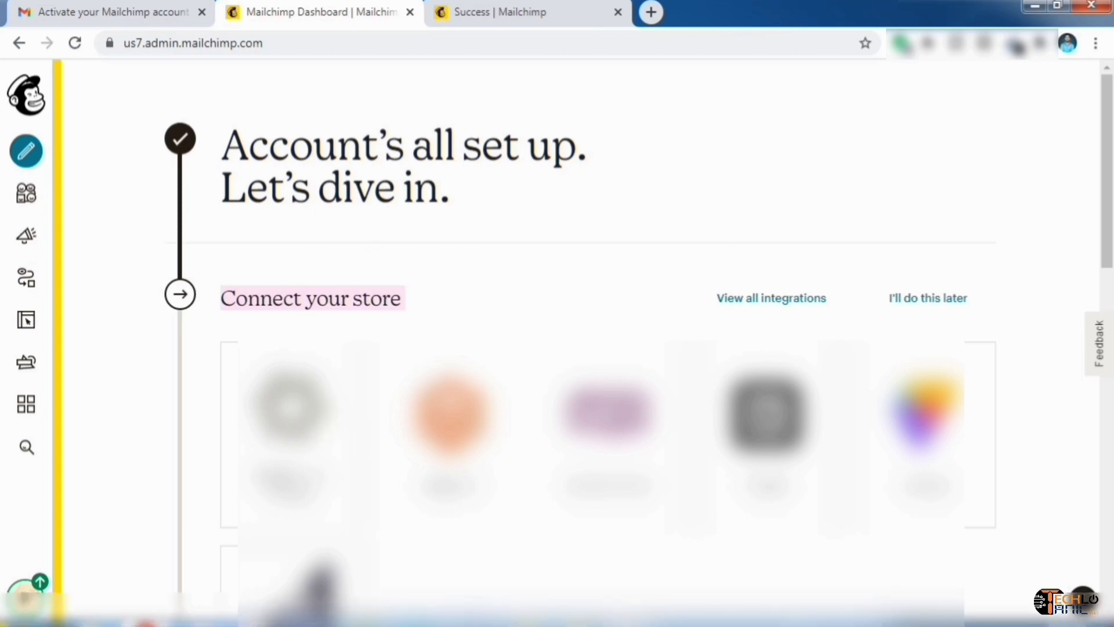
Open the Audience dashboard from the sidebar and review the Techlo Tanic audience's 1 contact
{"action": "left_click", "coordinate": [24, 200]}
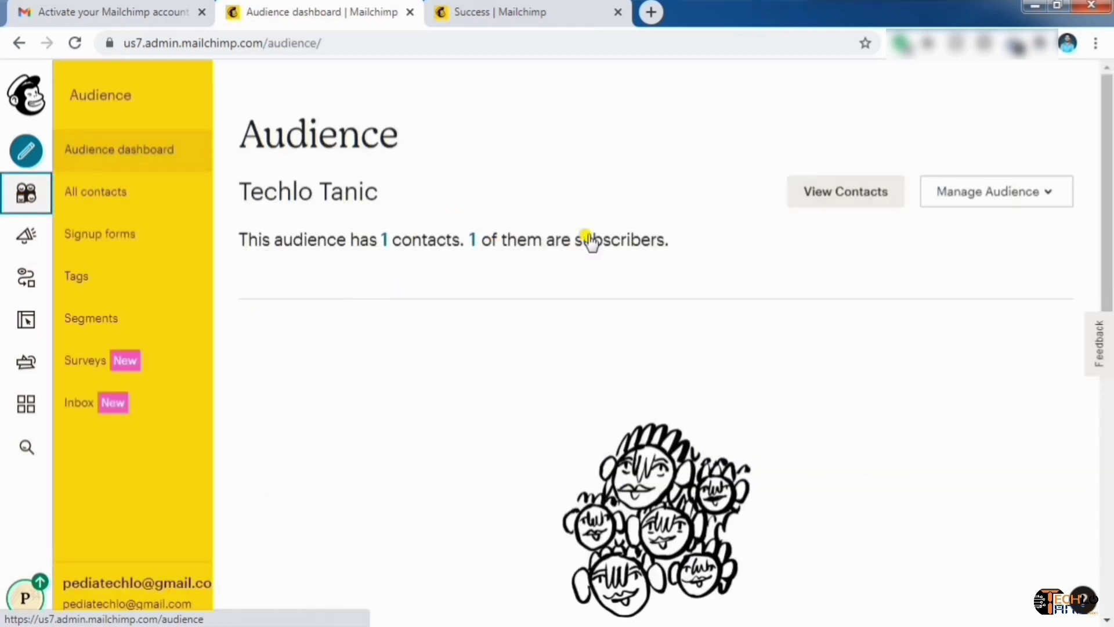
{"action": "scroll", "coordinate": [696, 283], "scroll_direction": "down", "scroll_amount": 5}
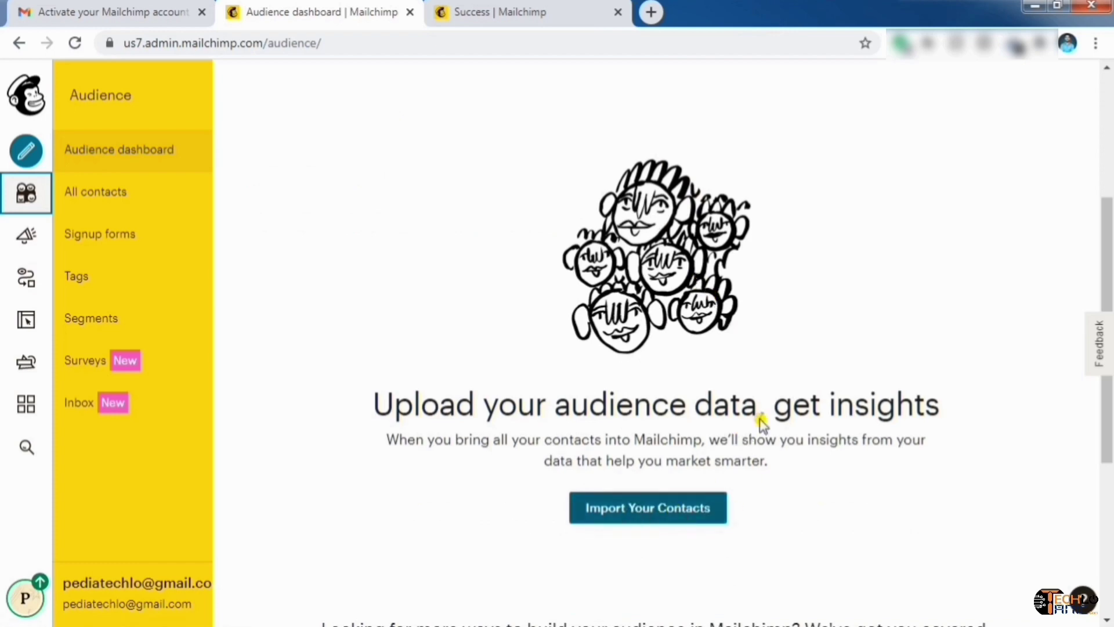
{"action": "scroll", "coordinate": [748, 283], "scroll_direction": "up", "scroll_amount": 3}
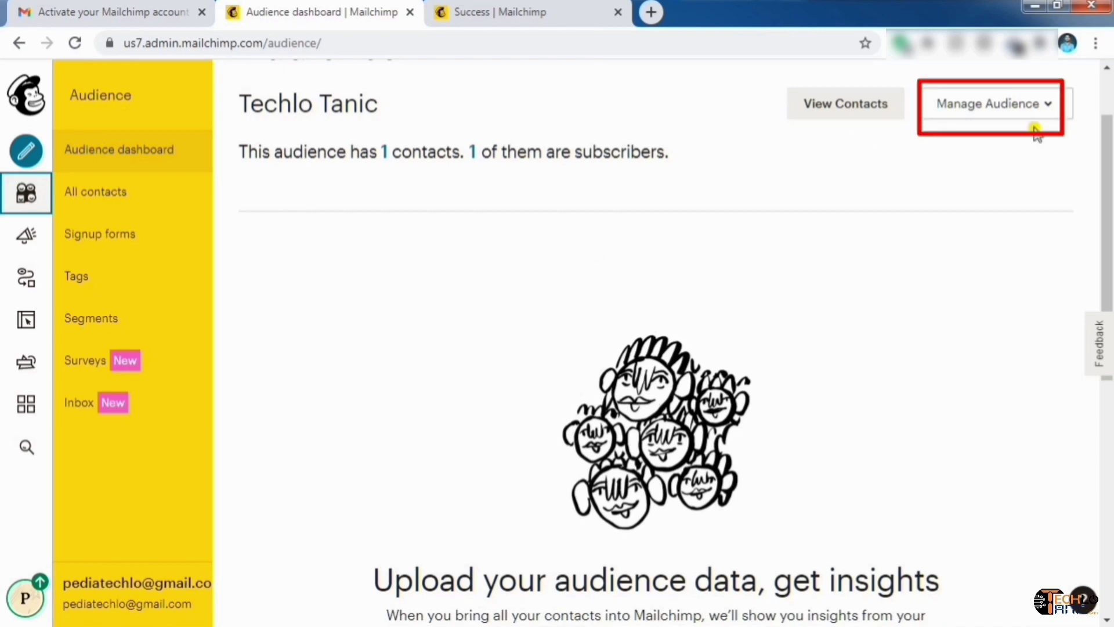
{"action": "left_click", "coordinate": [1054, 106]}
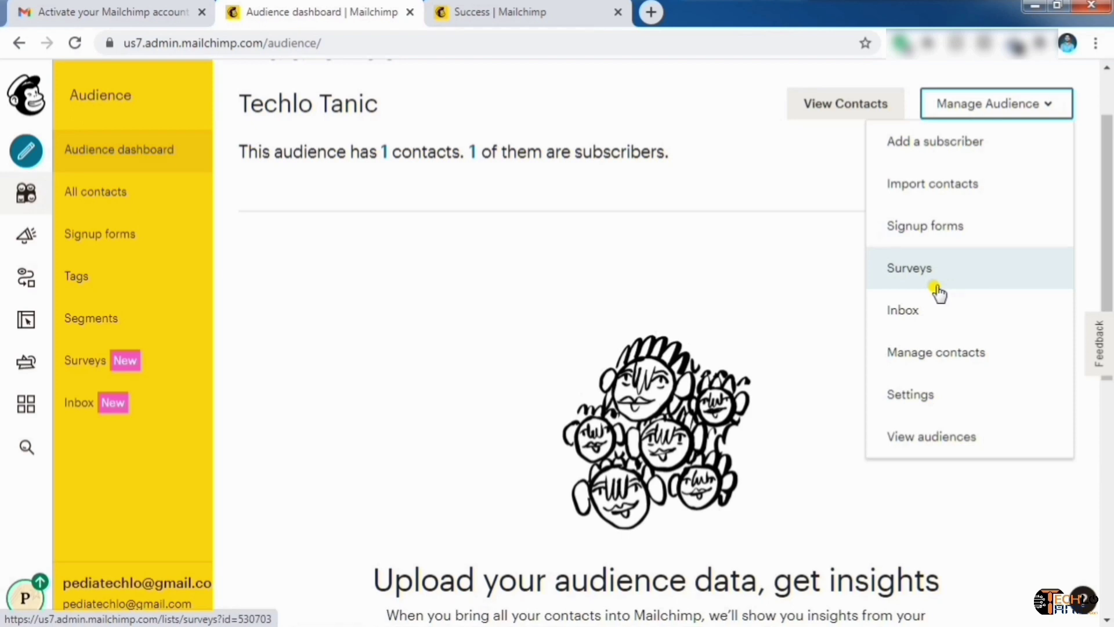
{"action": "left_click", "coordinate": [1055, 114]}
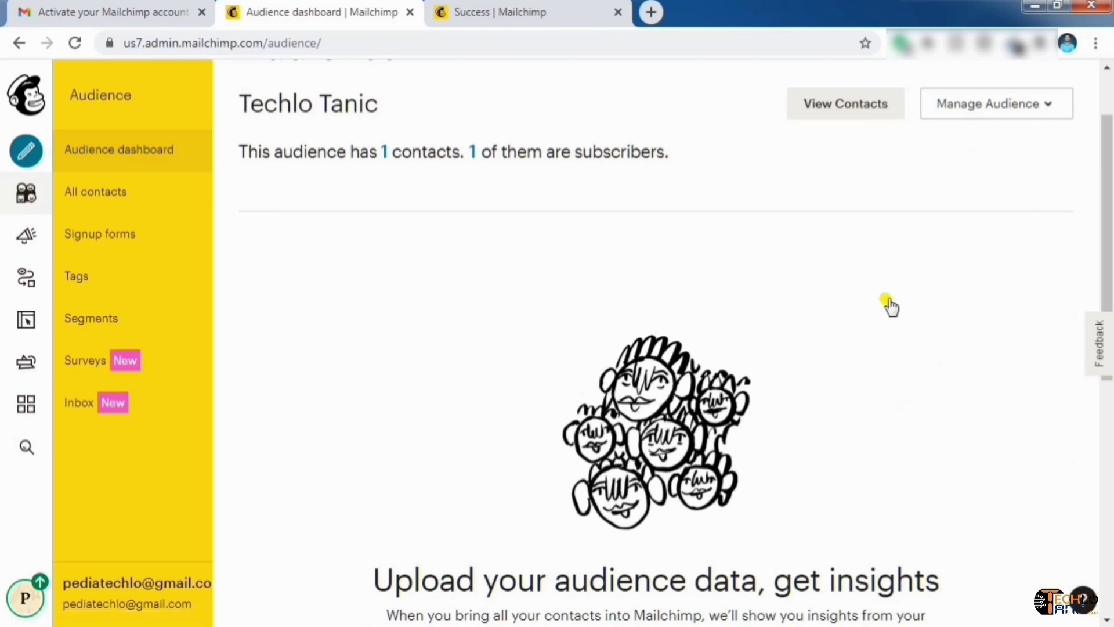
{"action": "scroll", "coordinate": [900, 332], "scroll_direction": "down", "scroll_amount": 8}
{"action": "scroll", "coordinate": [955, 340], "scroll_direction": "up", "scroll_amount": 3}
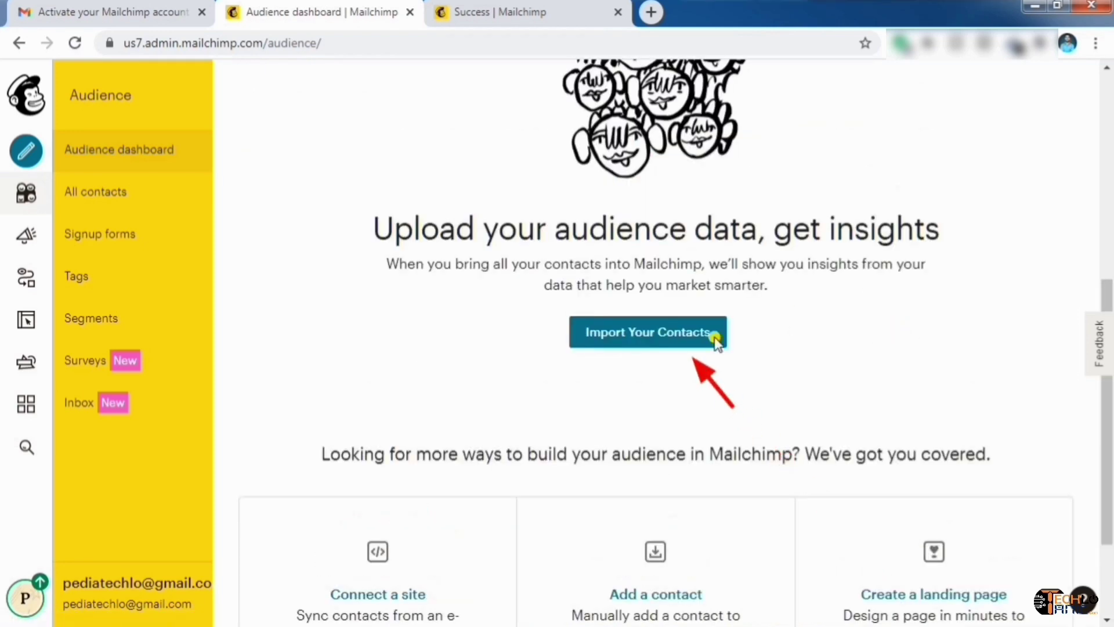
Start a Copy and paste contact import, then back out and leave it unfinished
{"action": "left_click", "coordinate": [663, 335]}
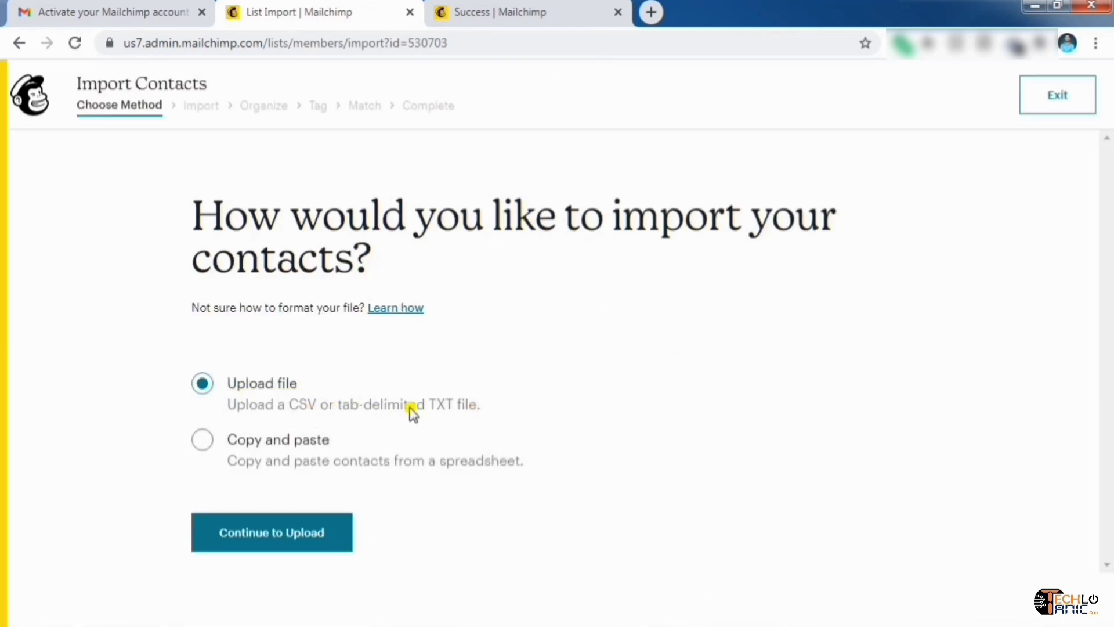
{"action": "left_click", "coordinate": [210, 451]}
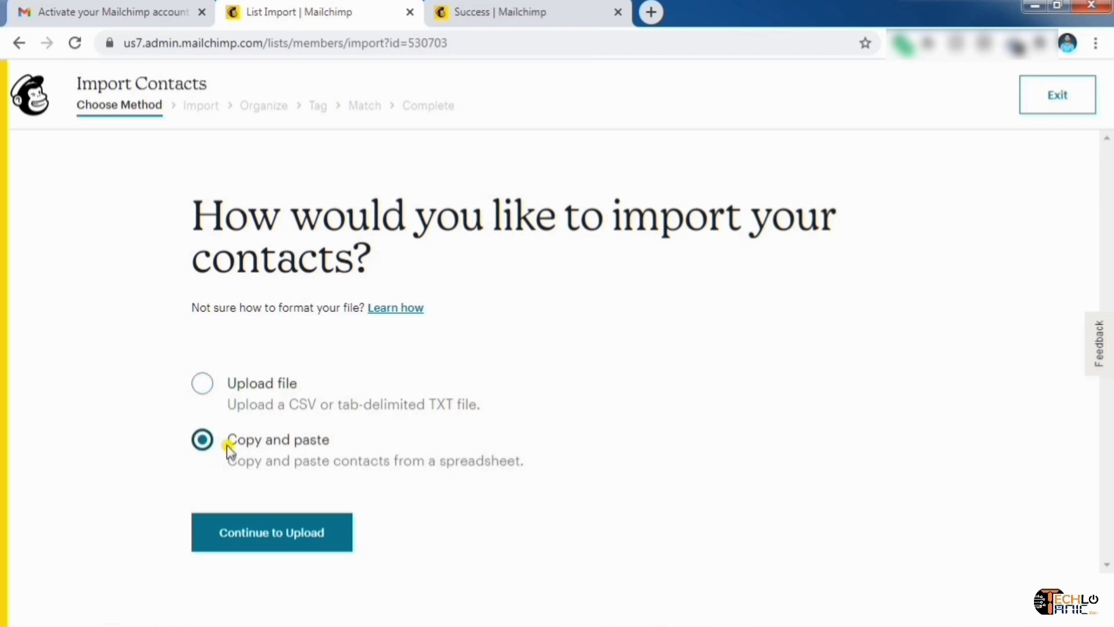
{"action": "left_click", "coordinate": [301, 547]}
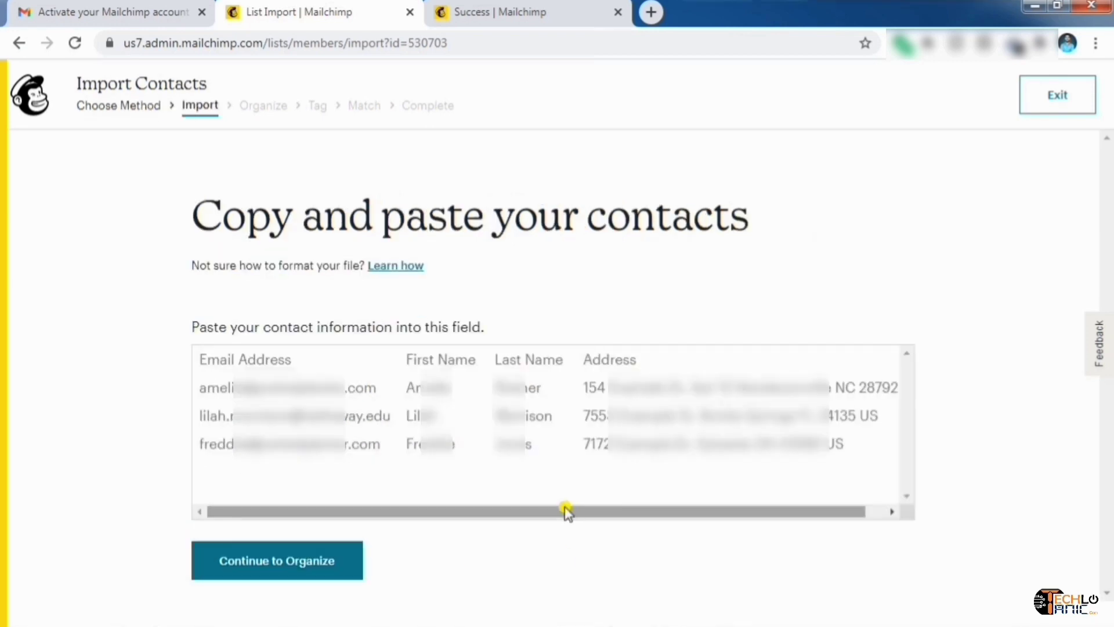
{"action": "left_click", "coordinate": [19, 43]}
{"action": "left_click", "coordinate": [662, 135]}
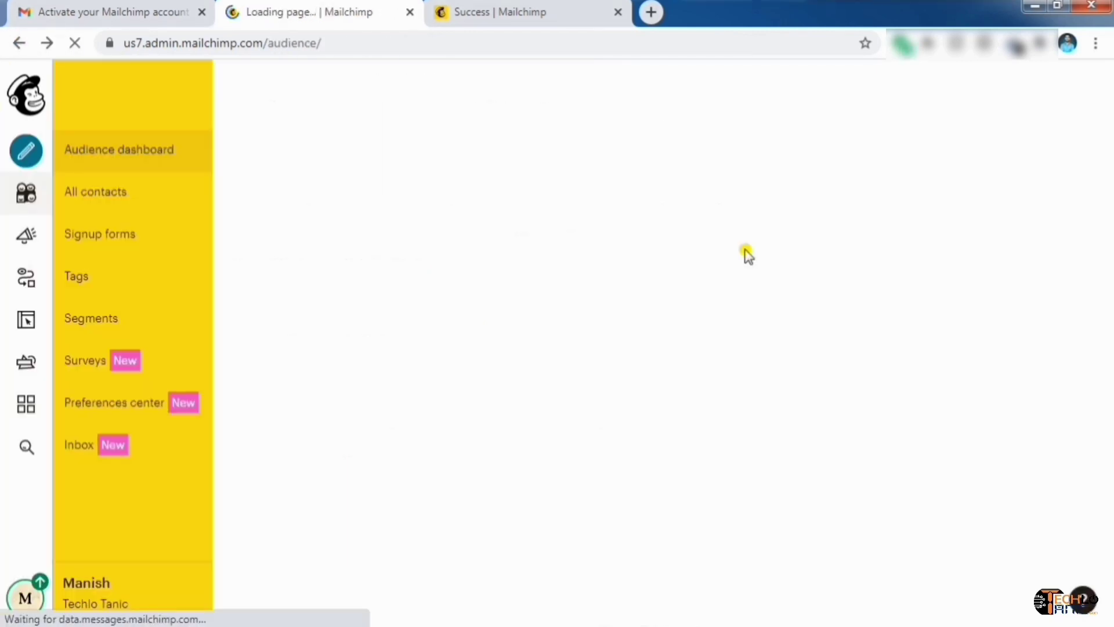
Bring up the 'Add a contact' form for a single subscriber
{"action": "scroll", "coordinate": [642, 343], "scroll_direction": "down", "scroll_amount": 10}
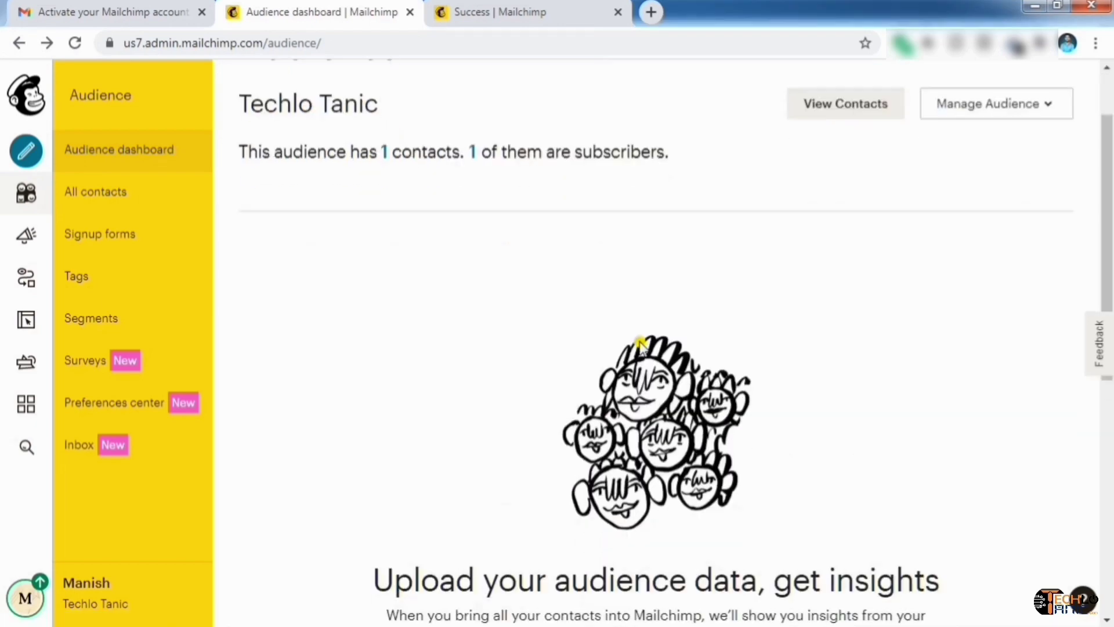
{"action": "scroll", "coordinate": [642, 349], "scroll_direction": "up", "scroll_amount": 1}
{"action": "scroll", "coordinate": [642, 347], "scroll_direction": "down", "scroll_amount": 1}
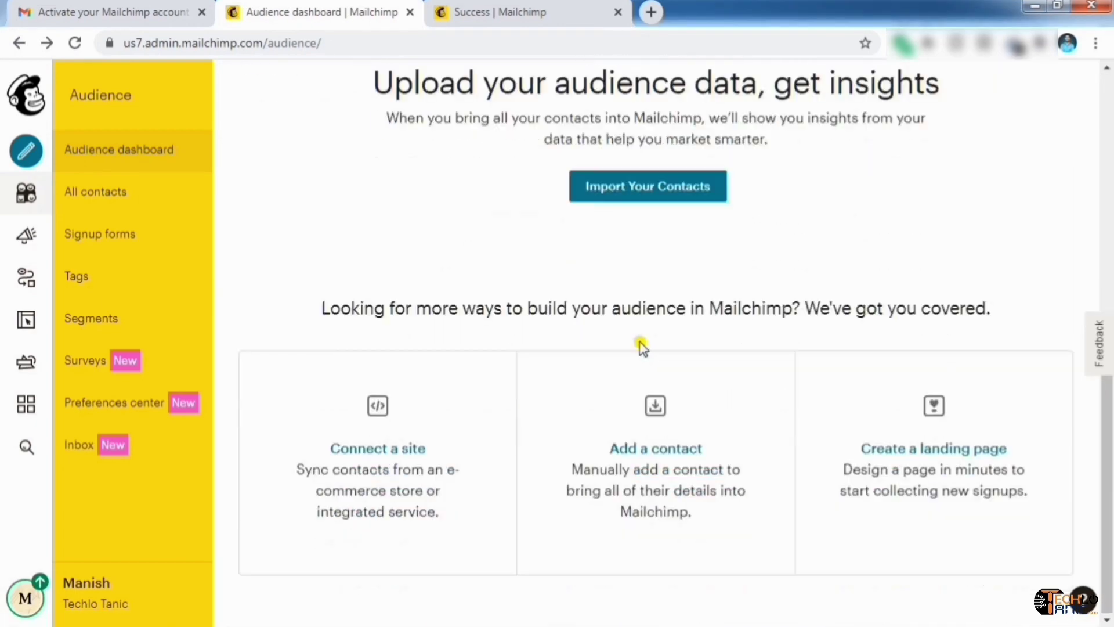
{"action": "left_click", "coordinate": [670, 452]}
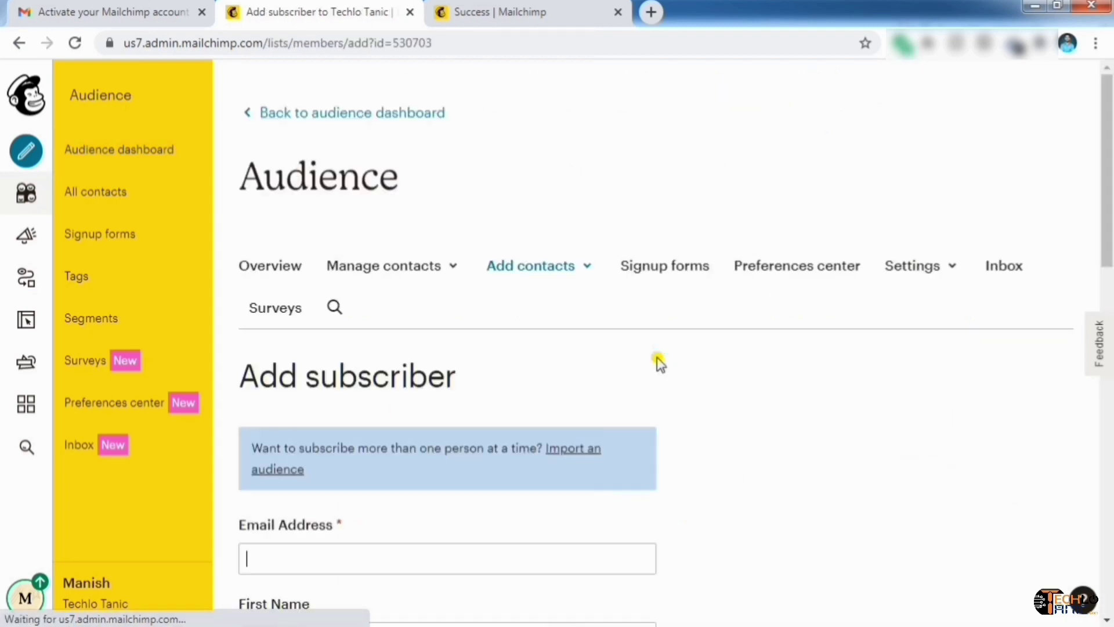
{"action": "scroll", "coordinate": [714, 455], "scroll_direction": "down", "scroll_amount": 5}
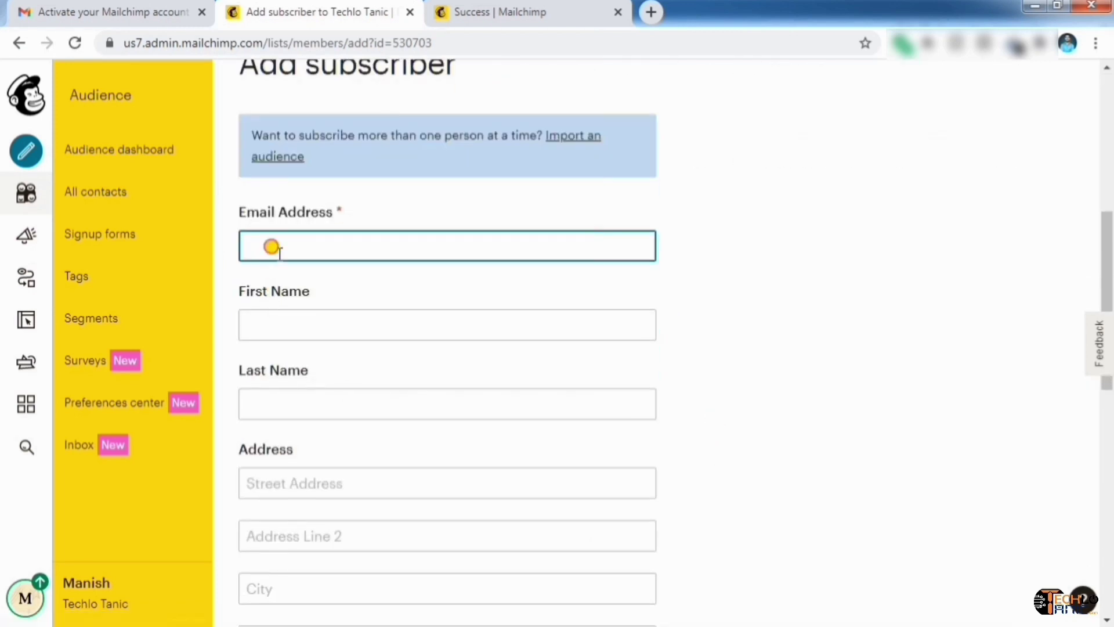
{"action": "left_click", "coordinate": [508, 330]}
{"action": "left_click", "coordinate": [339, 397]}
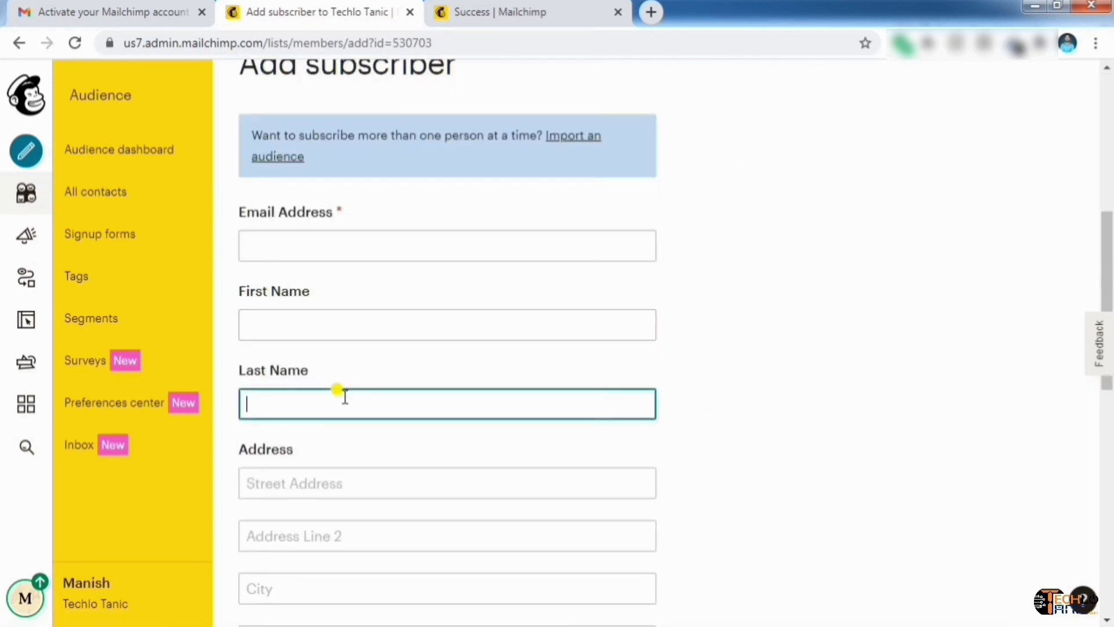
{"action": "left_click", "coordinate": [344, 250]}
{"action": "left_click", "coordinate": [326, 326]}
{"action": "left_click", "coordinate": [307, 401]}
{"action": "scroll", "coordinate": [391, 467], "scroll_direction": "down", "scroll_amount": 2}
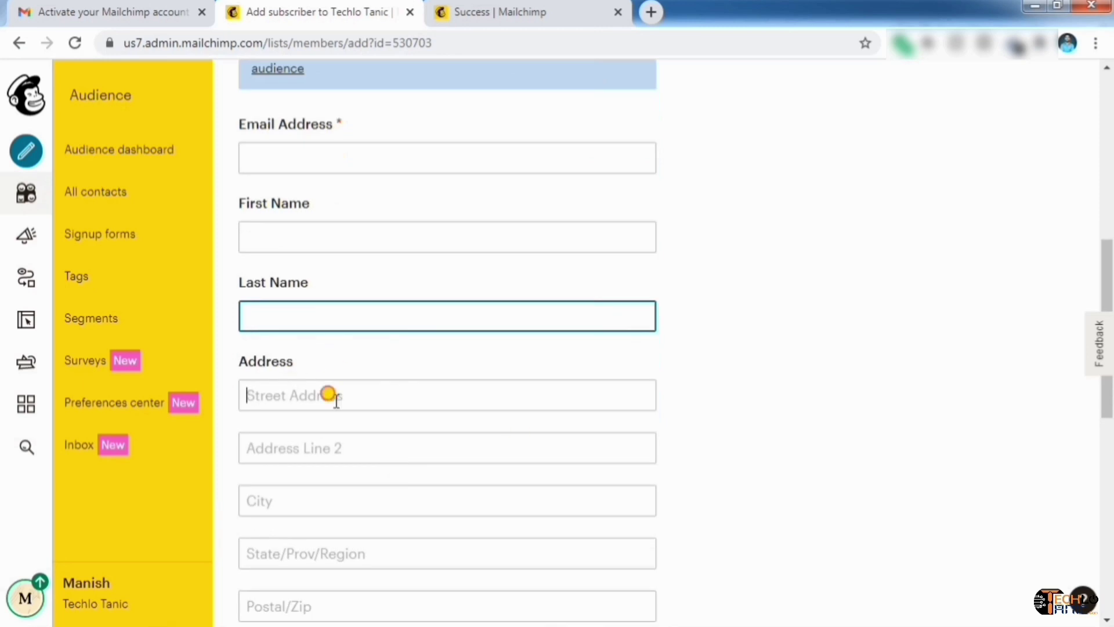
{"action": "left_click", "coordinate": [330, 397]}
{"action": "left_click", "coordinate": [328, 450]}
{"action": "scroll", "coordinate": [342, 448], "scroll_direction": "down", "scroll_amount": 4}
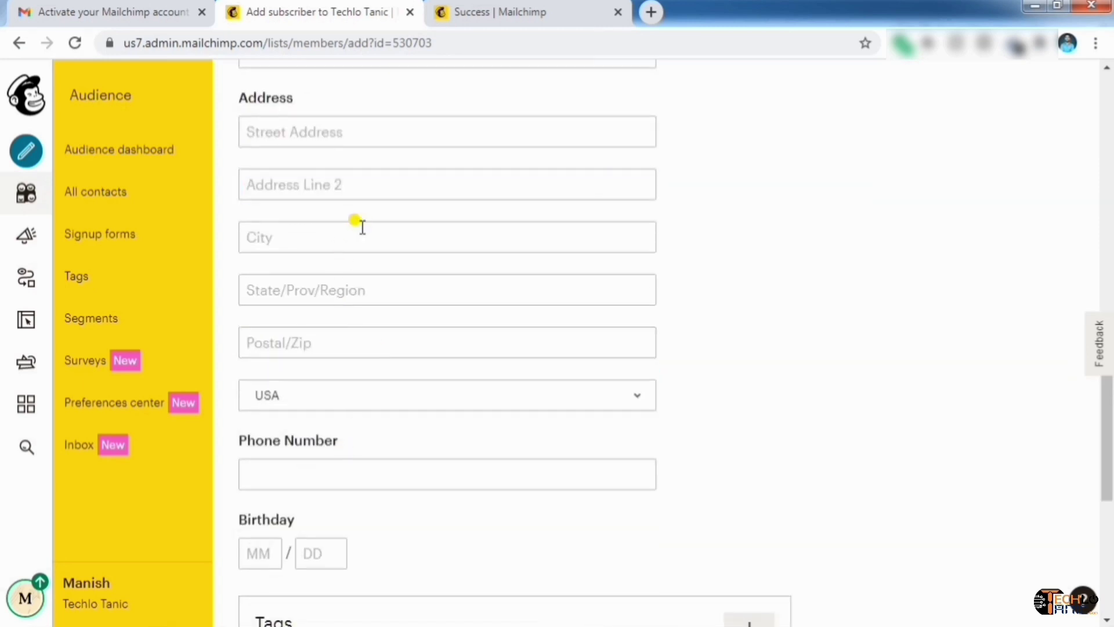
{"action": "left_click", "coordinate": [345, 230]}
{"action": "left_click", "coordinate": [390, 395]}
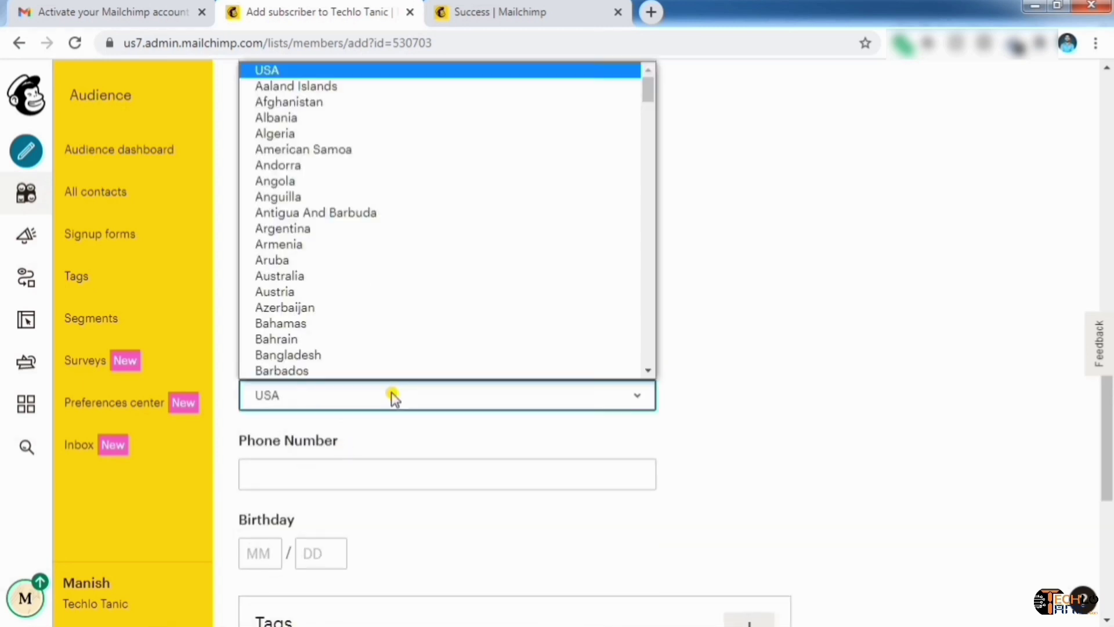
{"action": "left_click", "coordinate": [391, 397]}
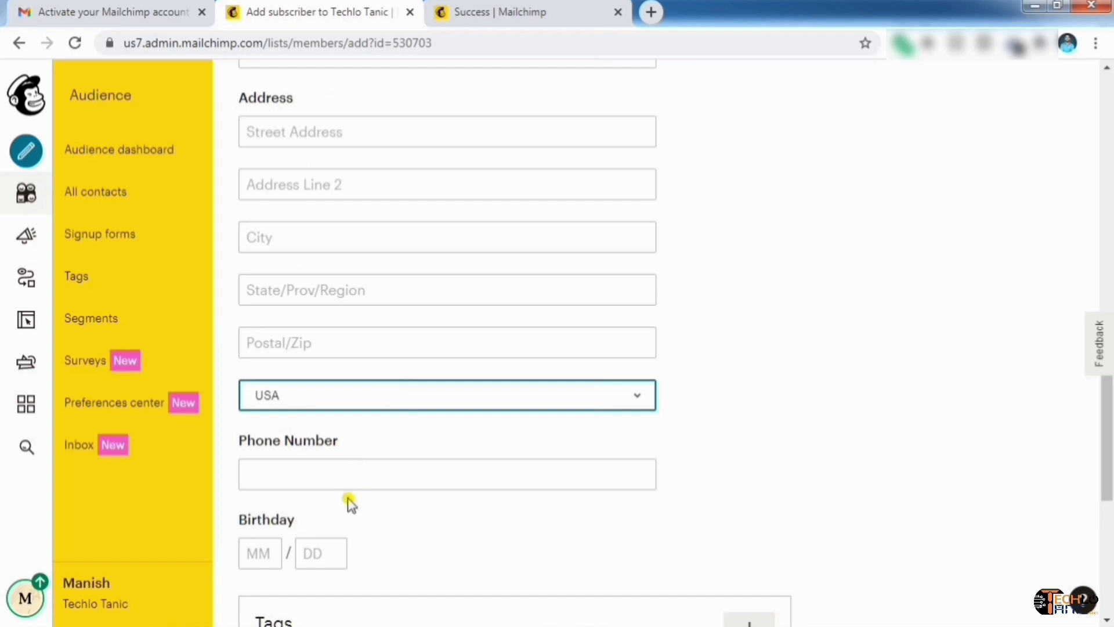
{"action": "left_click", "coordinate": [366, 473]}
{"action": "scroll", "coordinate": [366, 473], "scroll_direction": "down", "scroll_amount": 3}
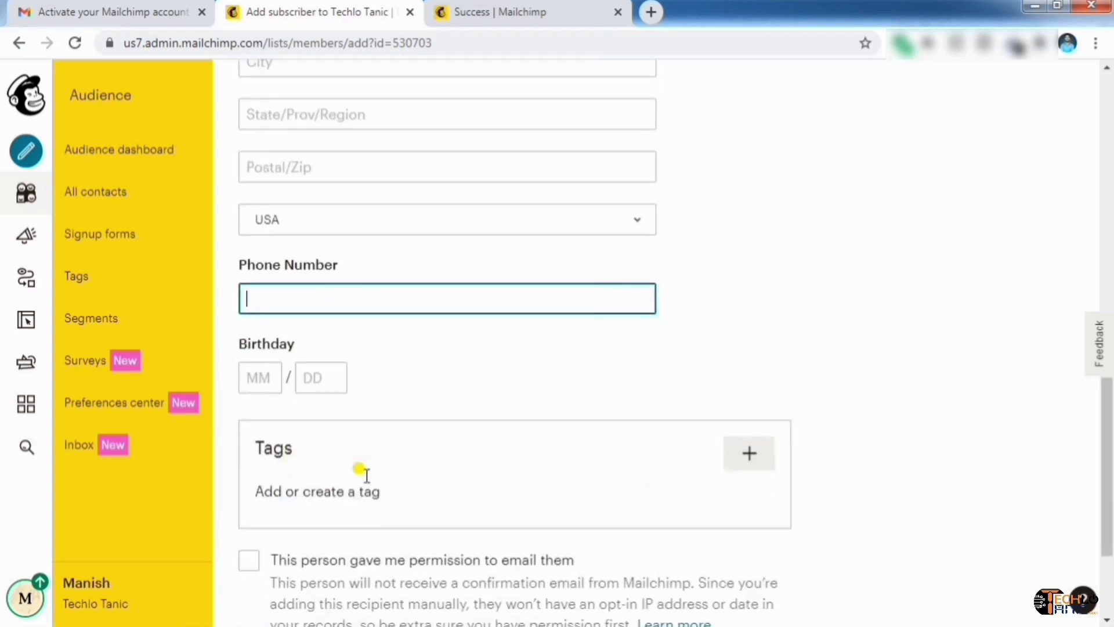
{"action": "left_click", "coordinate": [249, 380]}
{"action": "left_click", "coordinate": [336, 376]}
{"action": "left_click", "coordinate": [250, 377]}
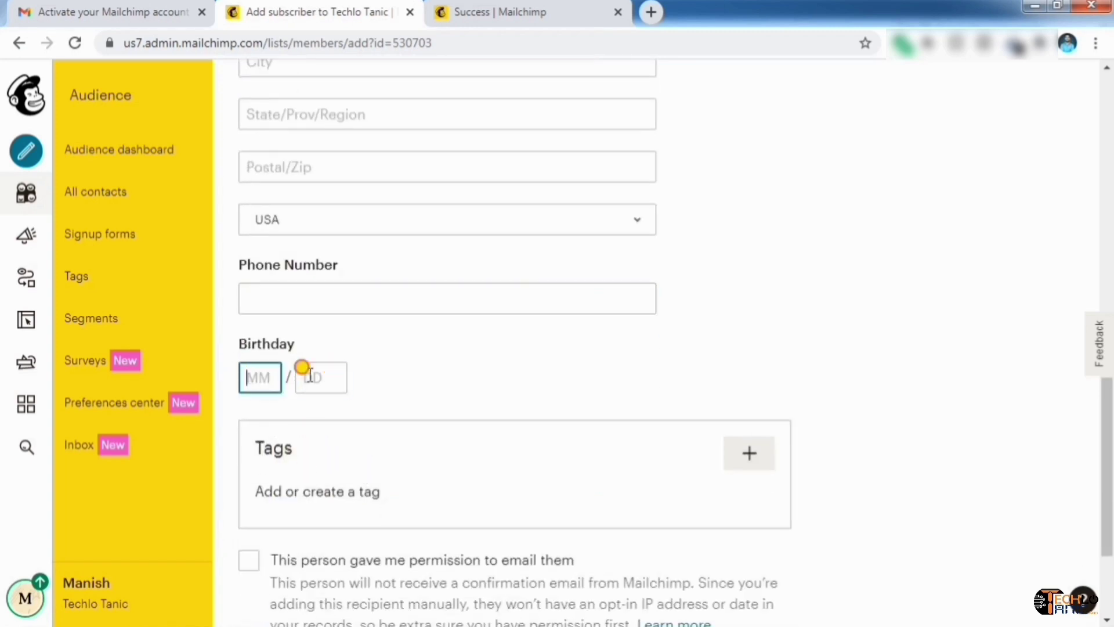
{"action": "left_click", "coordinate": [308, 376]}
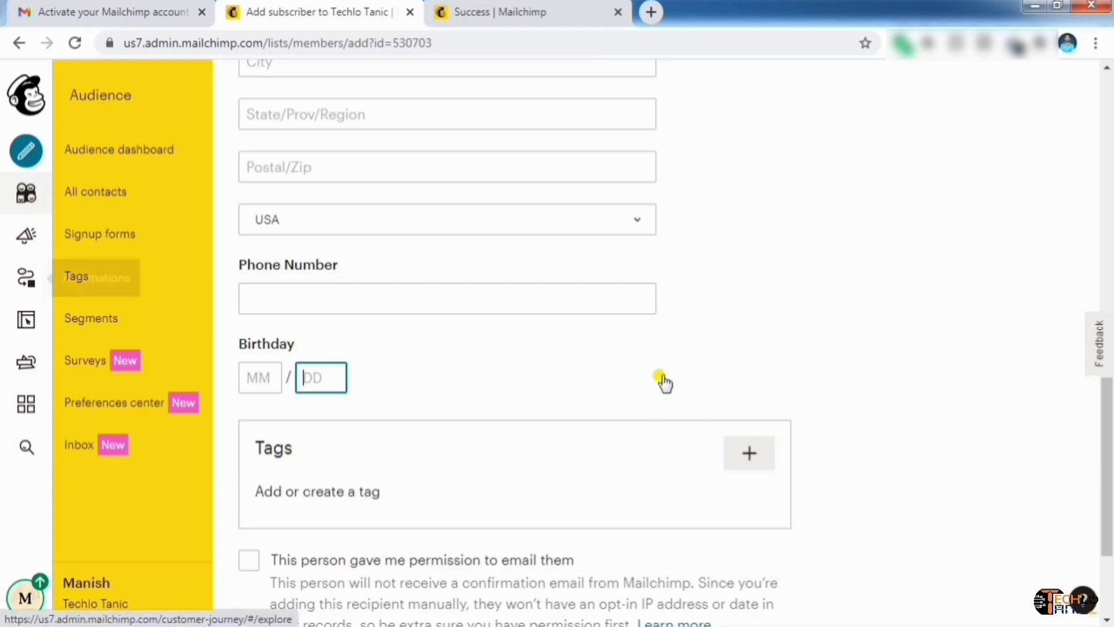
{"action": "scroll", "coordinate": [798, 358], "scroll_direction": "up", "scroll_amount": 7}
Paste the subscriber's e-mail address and enter their first and last name
{"action": "left_click", "coordinate": [360, 168]}
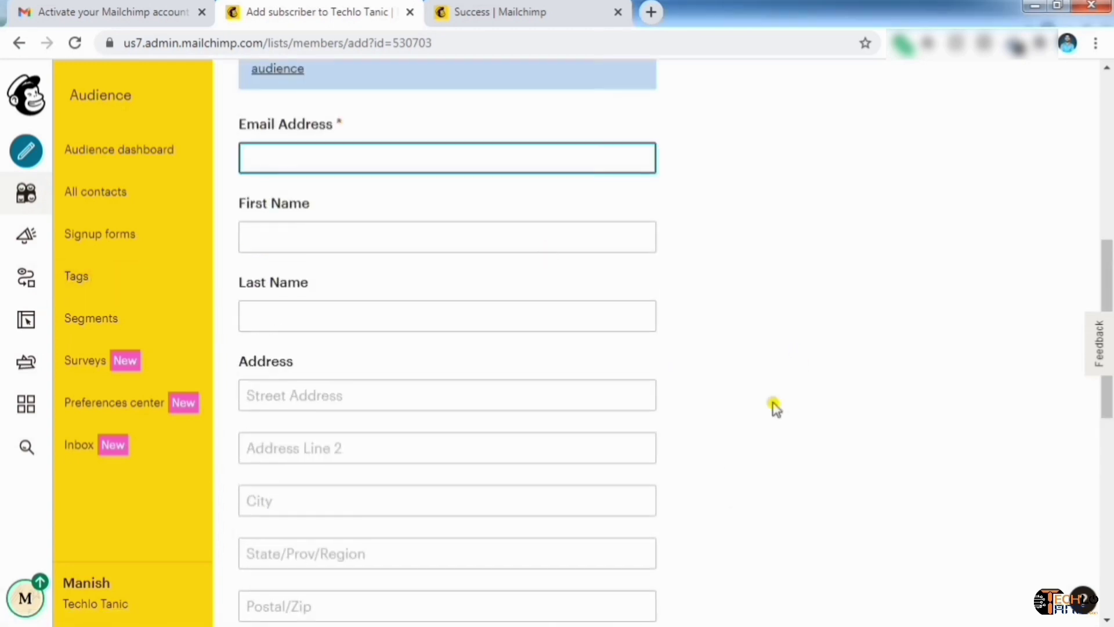
{"action": "key", "text": "ctrl+v"}
{"action": "left_click", "coordinate": [328, 240]}
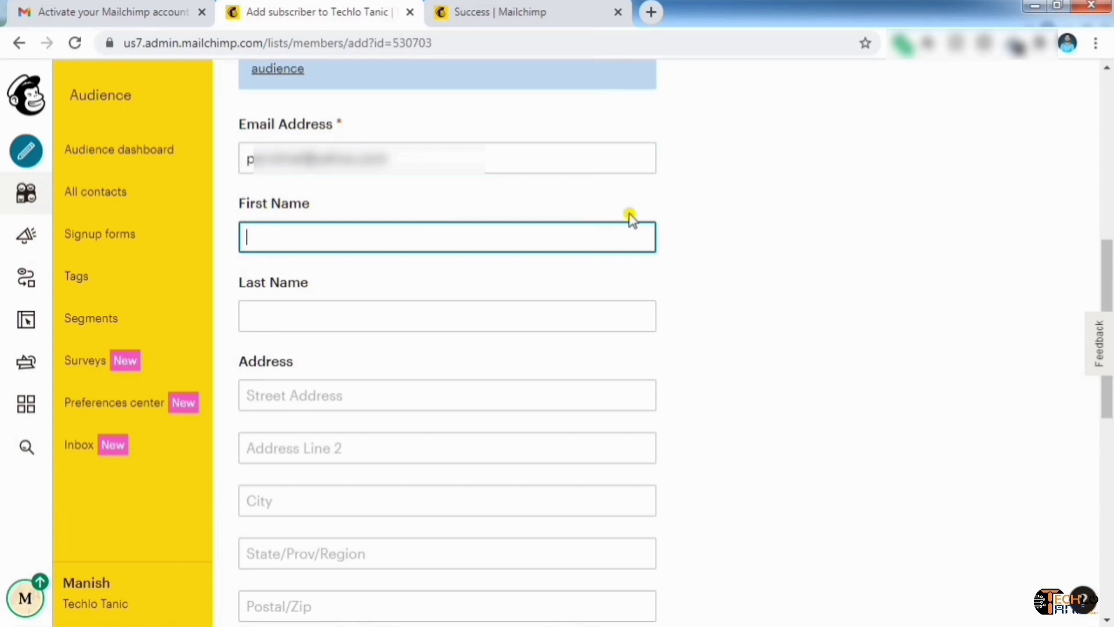
{"action": "key", "text": "Tab"}
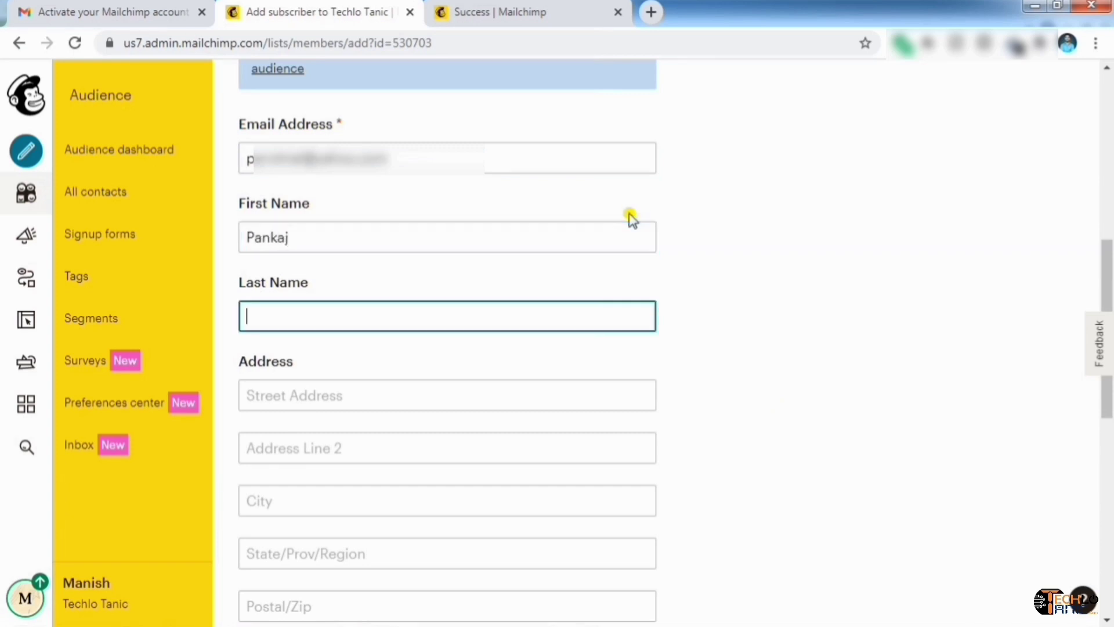
{"action": "key", "text": "Tab"}
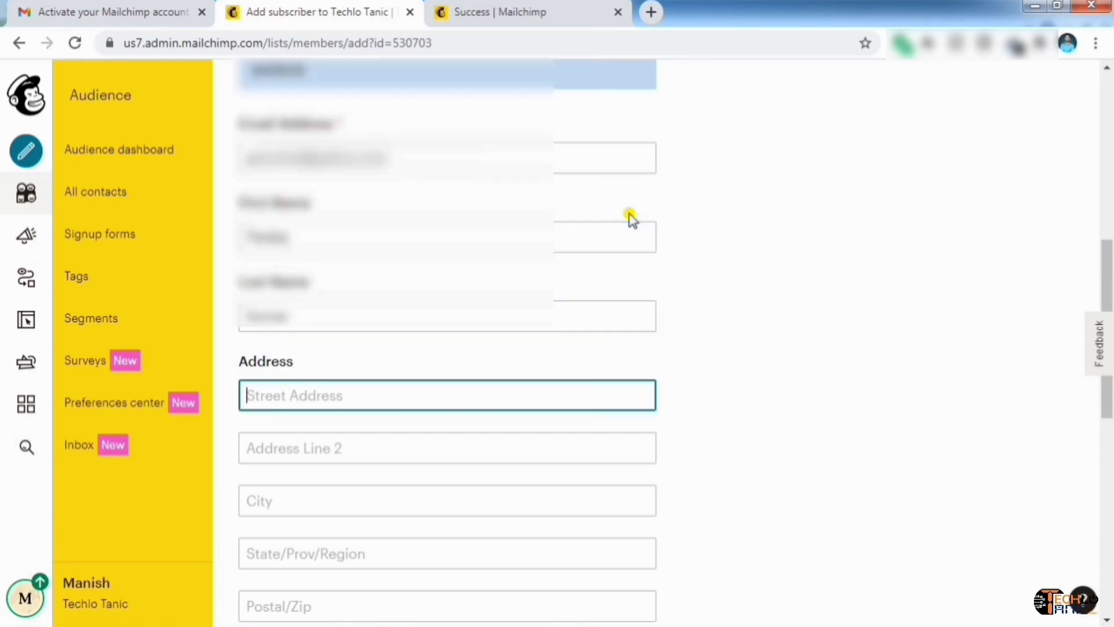
Set the subscriber's country to India and start adding a tag
{"action": "scroll", "coordinate": [631, 219], "scroll_direction": "down", "scroll_amount": 5}
{"action": "left_click", "coordinate": [615, 401]}
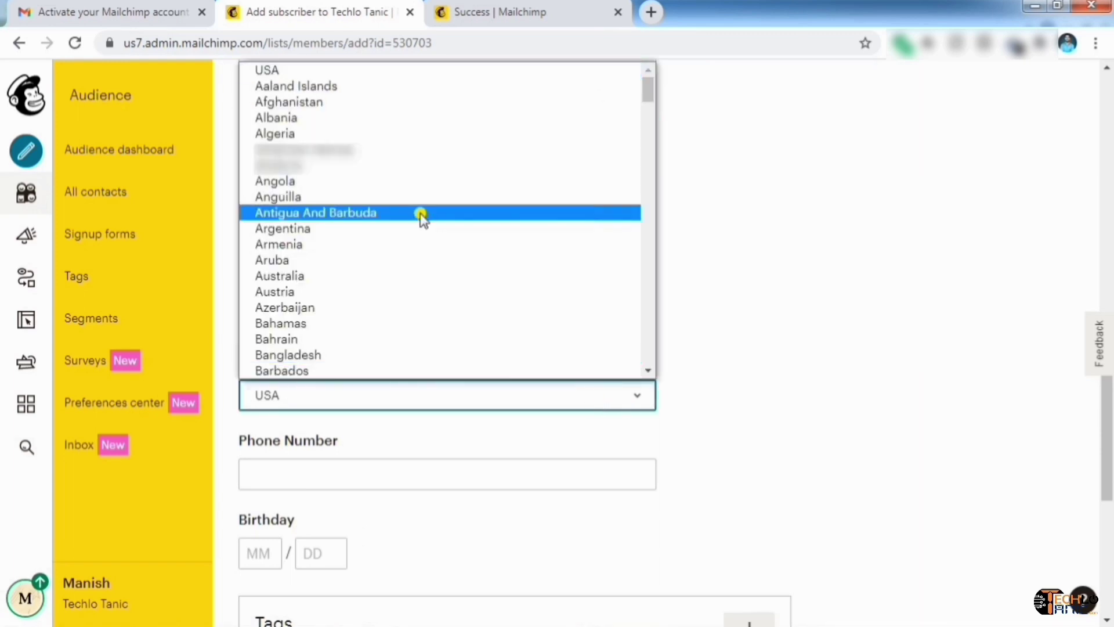
{"action": "type", "text": "india"}
{"action": "key", "text": "Return"}
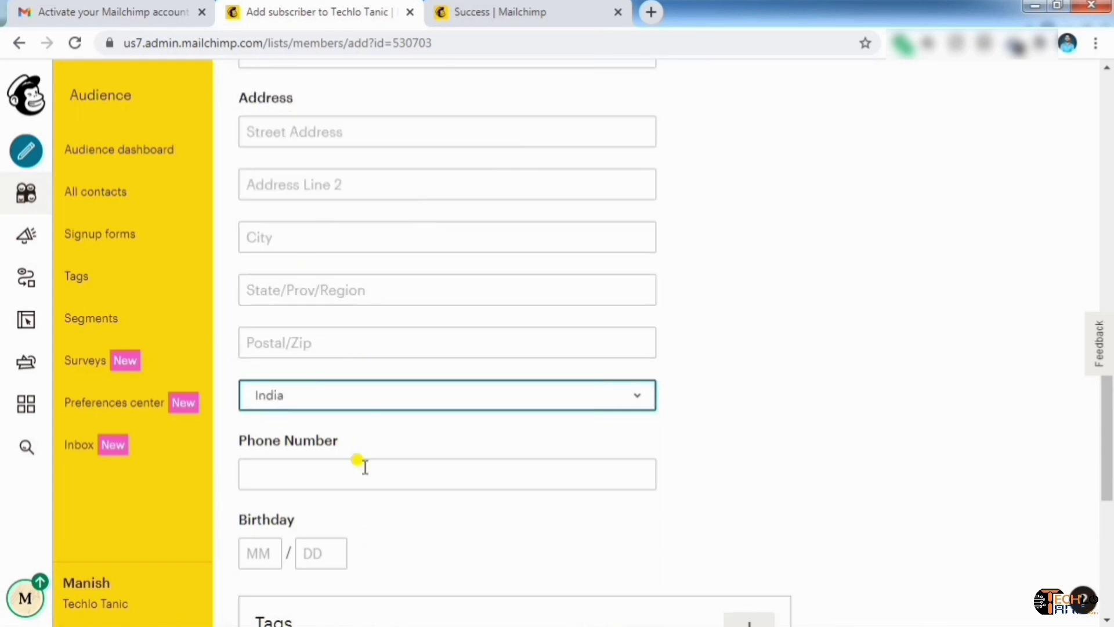
{"action": "key", "text": "Tab"}
{"action": "key", "text": "Tab"}
{"action": "scroll", "coordinate": [381, 479], "scroll_direction": "down", "scroll_amount": 3}
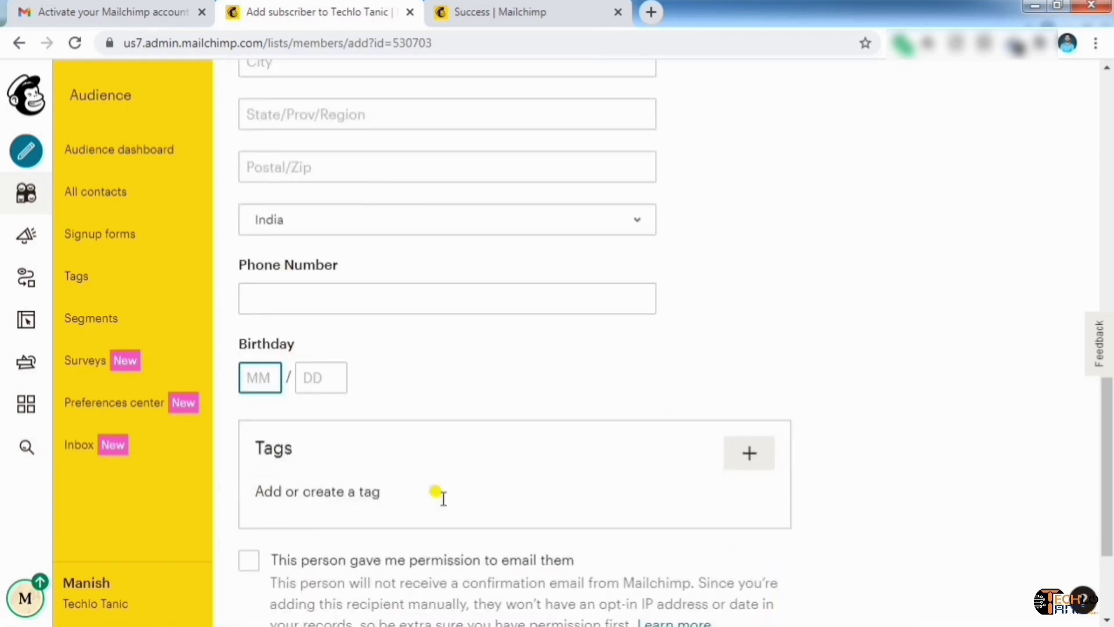
{"action": "left_click", "coordinate": [738, 463]}
{"action": "scroll", "coordinate": [918, 458], "scroll_direction": "down", "scroll_amount": 2}
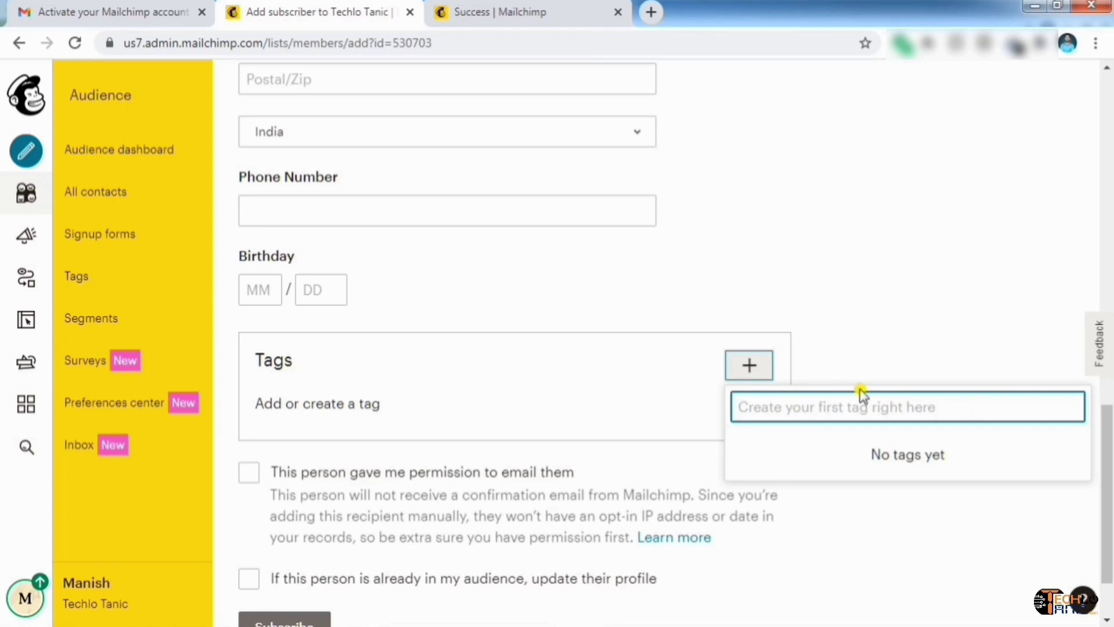
Create and apply the 'From Website' tag to the subscriber
{"action": "type", "text": "From "}
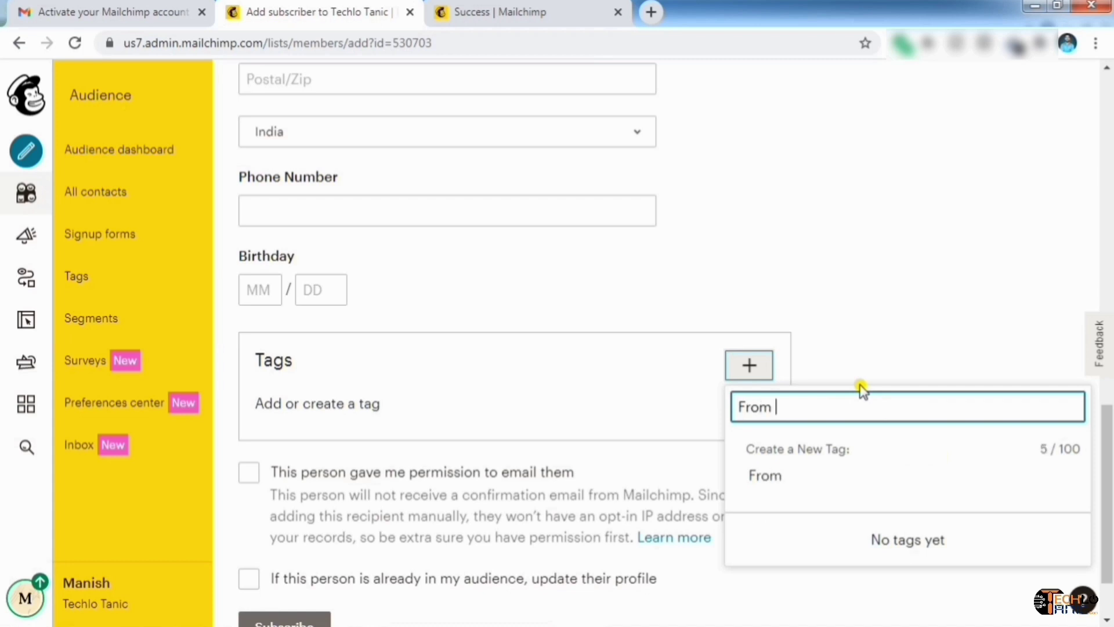
{"action": "type", "text": "Website"}
{"action": "key", "text": "Return"}
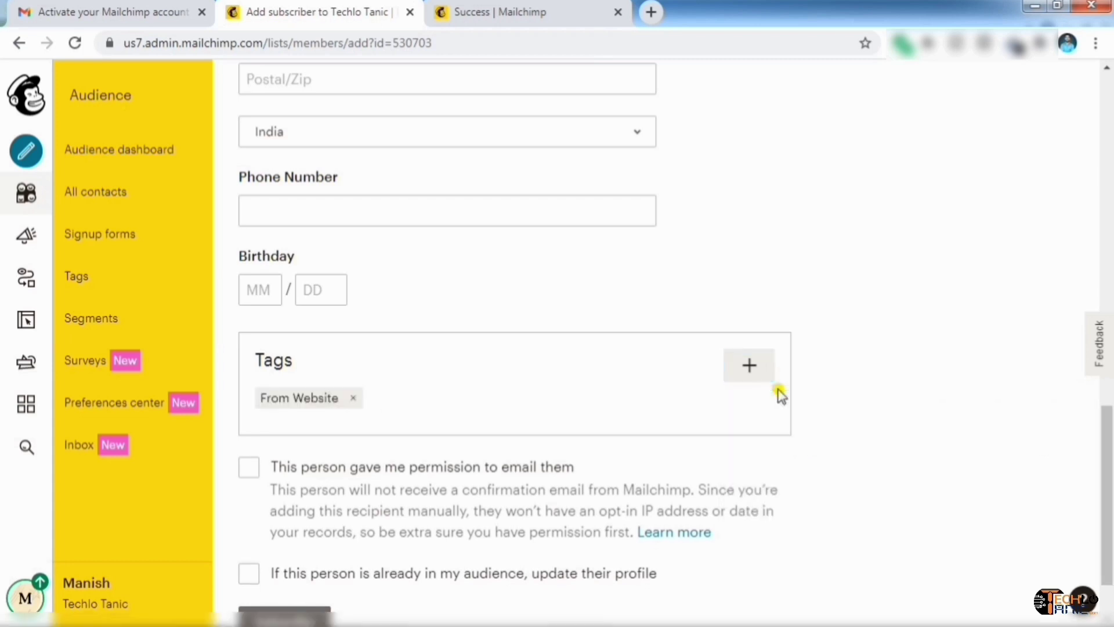
{"action": "scroll", "coordinate": [739, 449], "scroll_direction": "down", "scroll_amount": 2}
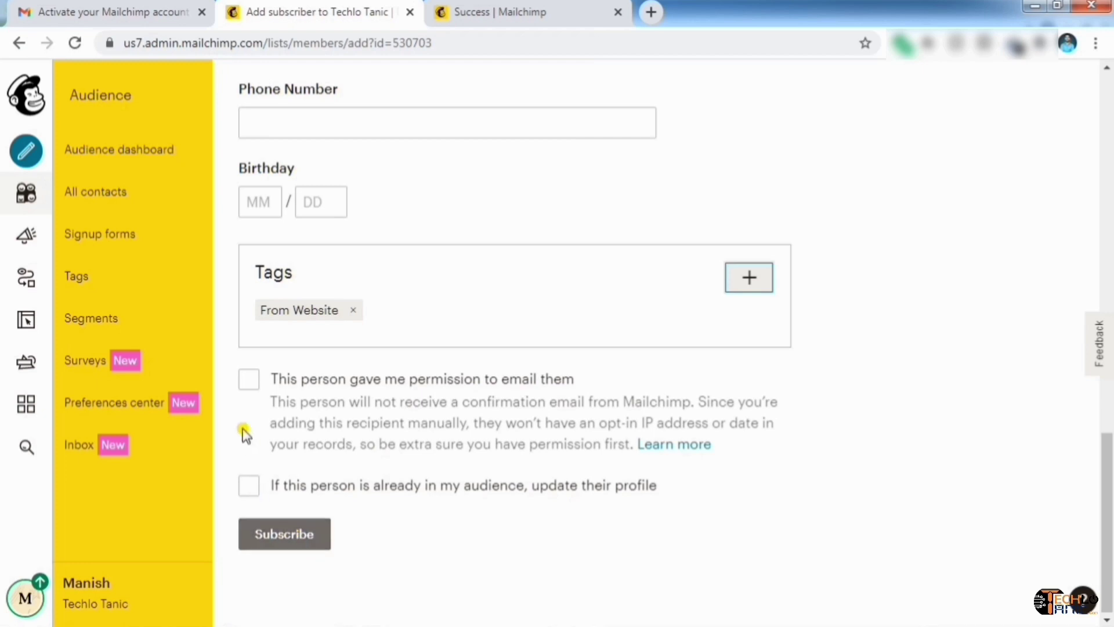
Confirm email permission, leave profile updating off, and subscribe the contact
{"action": "left_click", "coordinate": [250, 382]}
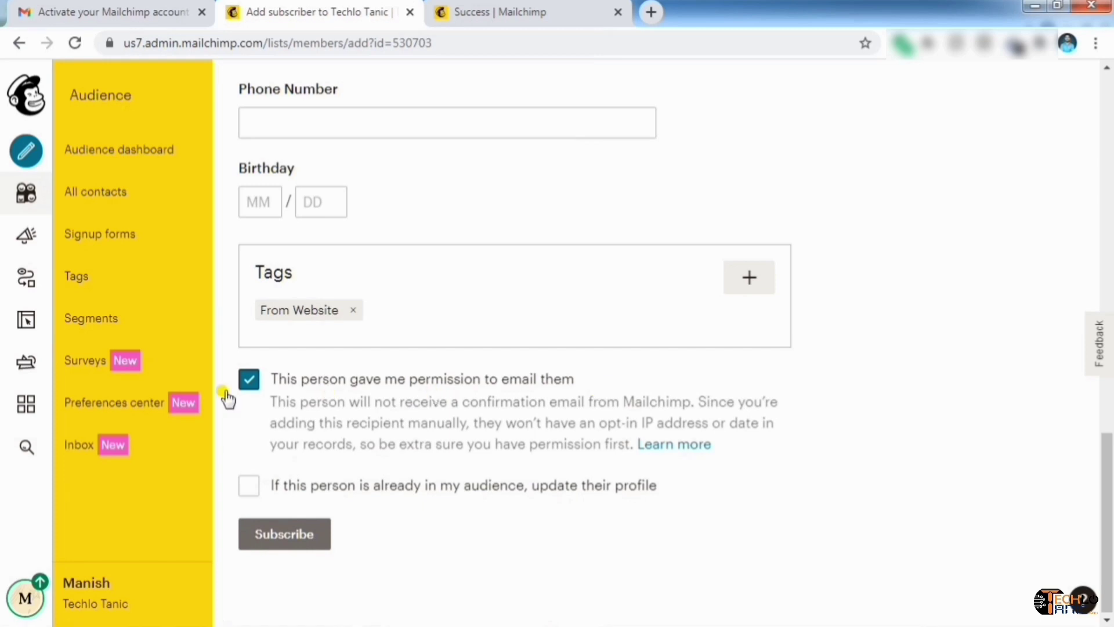
{"action": "scroll", "coordinate": [566, 393], "scroll_direction": "up", "scroll_amount": 1}
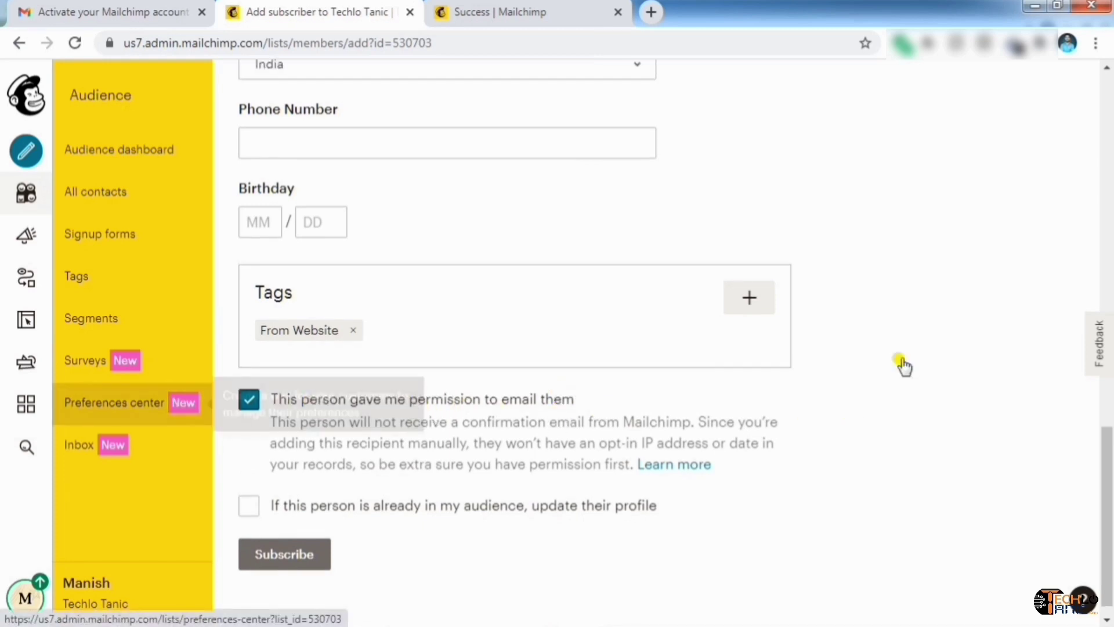
{"action": "left_click", "coordinate": [256, 403]}
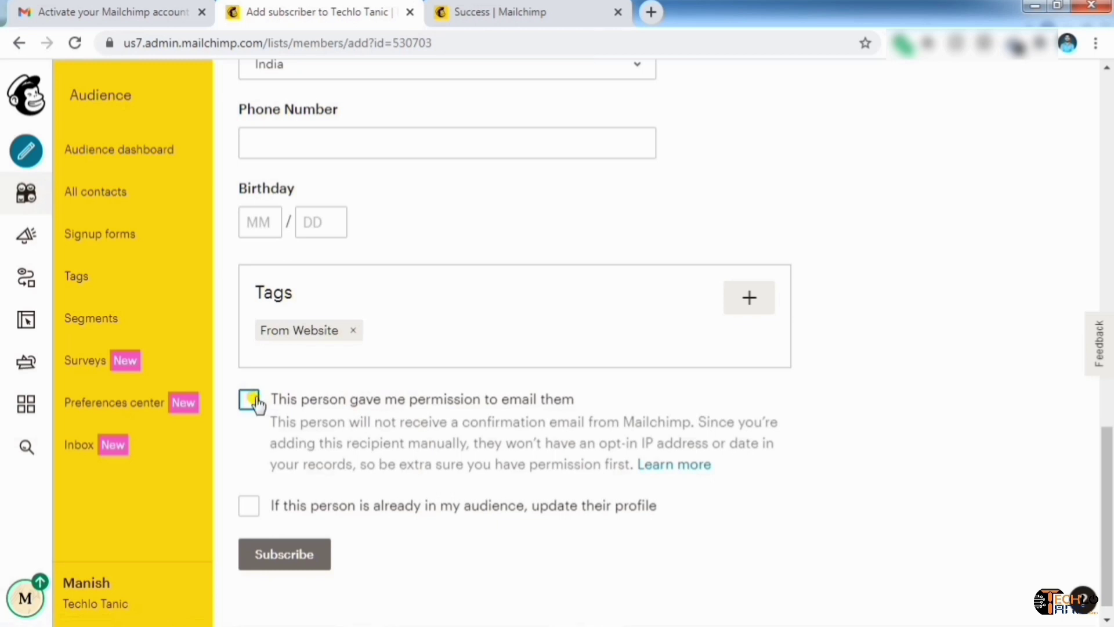
{"action": "scroll", "coordinate": [250, 418], "scroll_direction": "down", "scroll_amount": 1}
{"action": "left_click", "coordinate": [251, 486]}
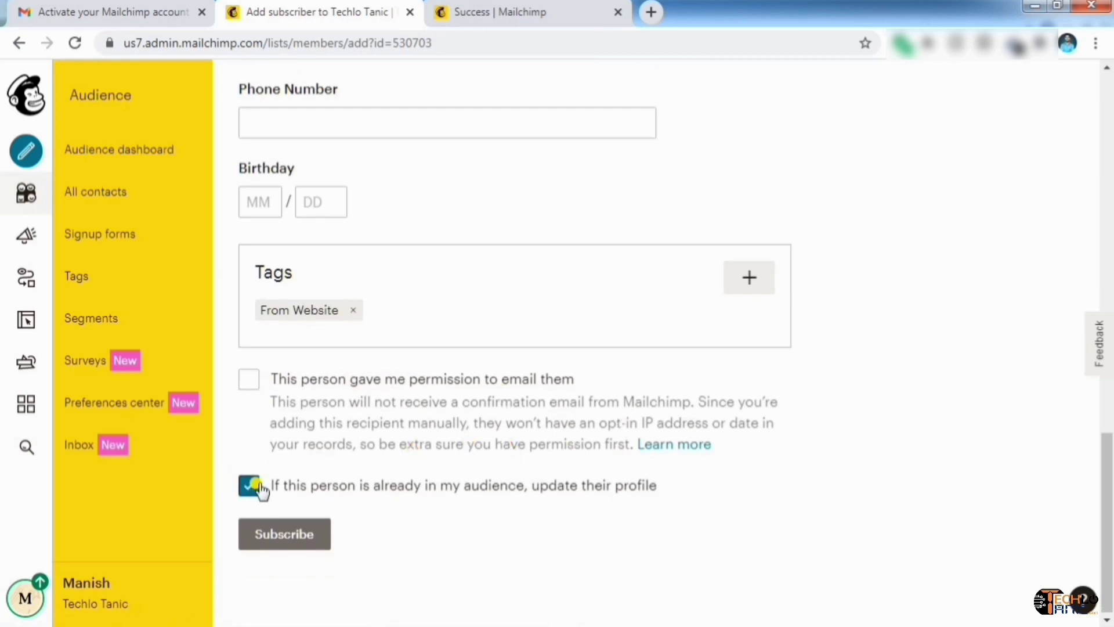
{"action": "left_click", "coordinate": [249, 380]}
{"action": "left_click", "coordinate": [328, 485]}
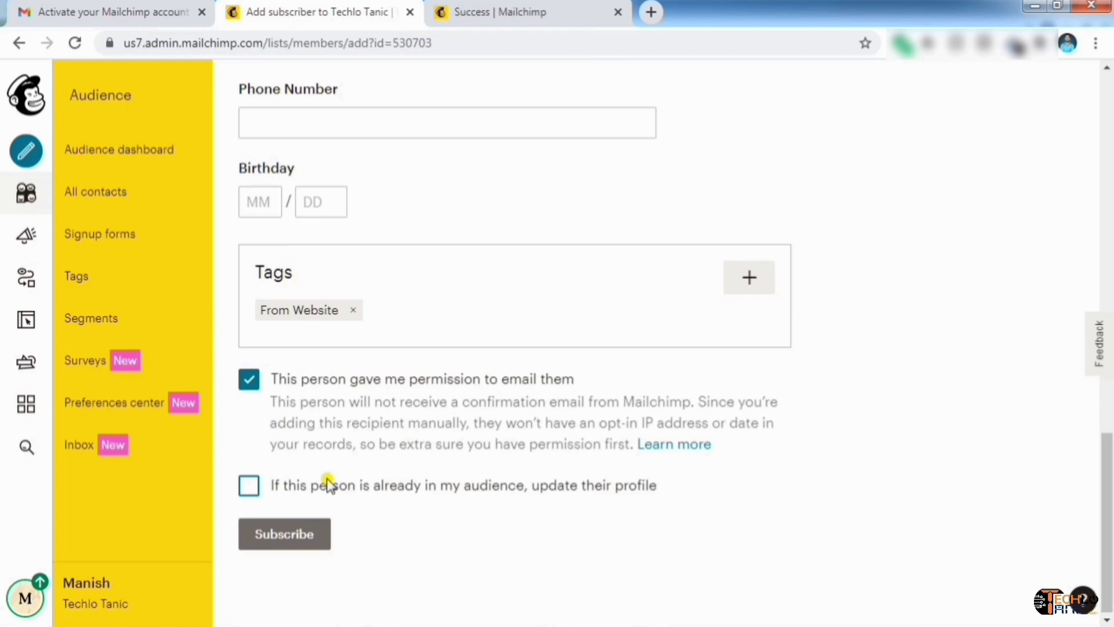
{"action": "left_click", "coordinate": [253, 536]}
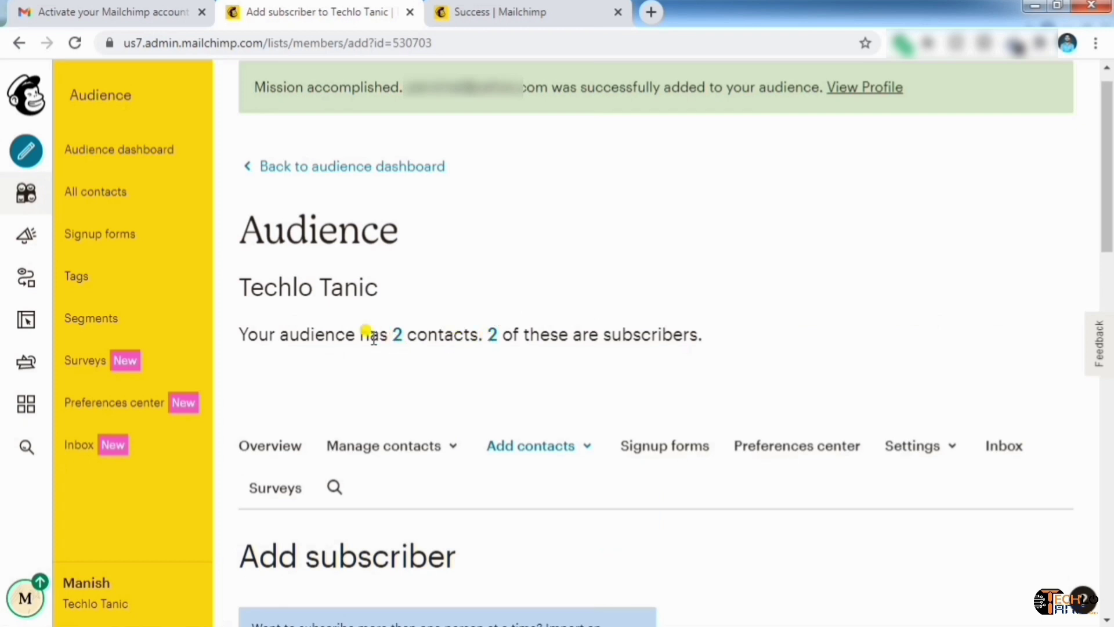
Review the Techlo Tanic audience dashboard: 2 subscribed contacts, recent growth all from Admin Add
{"action": "scroll", "coordinate": [119, 167], "scroll_direction": "down", "scroll_amount": 3}
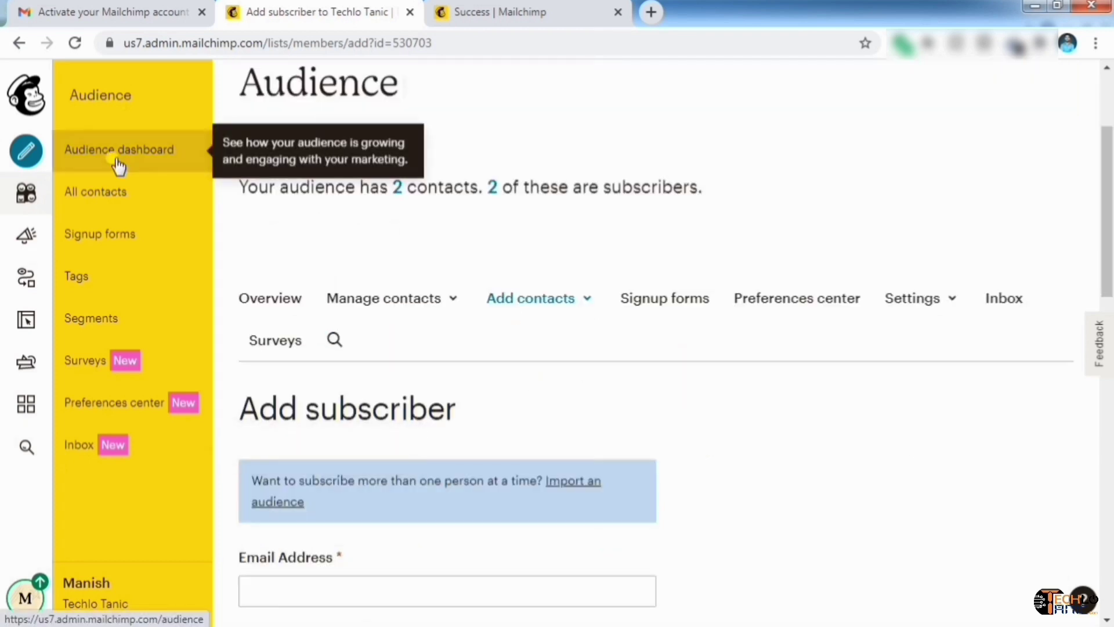
{"action": "left_click", "coordinate": [119, 166]}
{"action": "scroll", "coordinate": [783, 373], "scroll_direction": "down", "scroll_amount": 6}
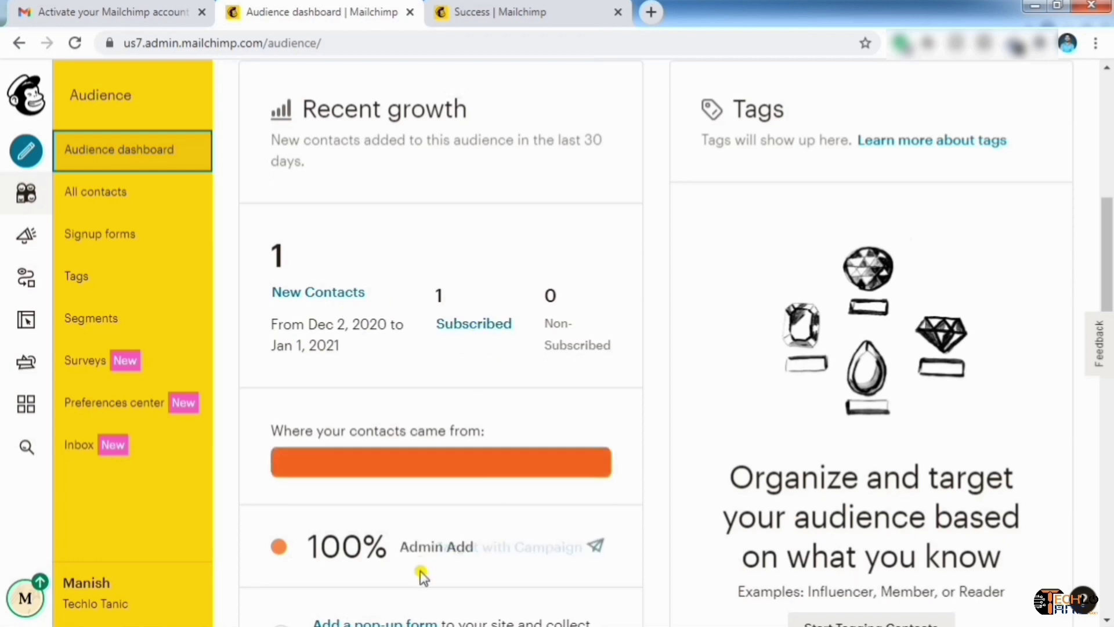
{"action": "scroll", "coordinate": [641, 280], "scroll_direction": "down", "scroll_amount": 3}
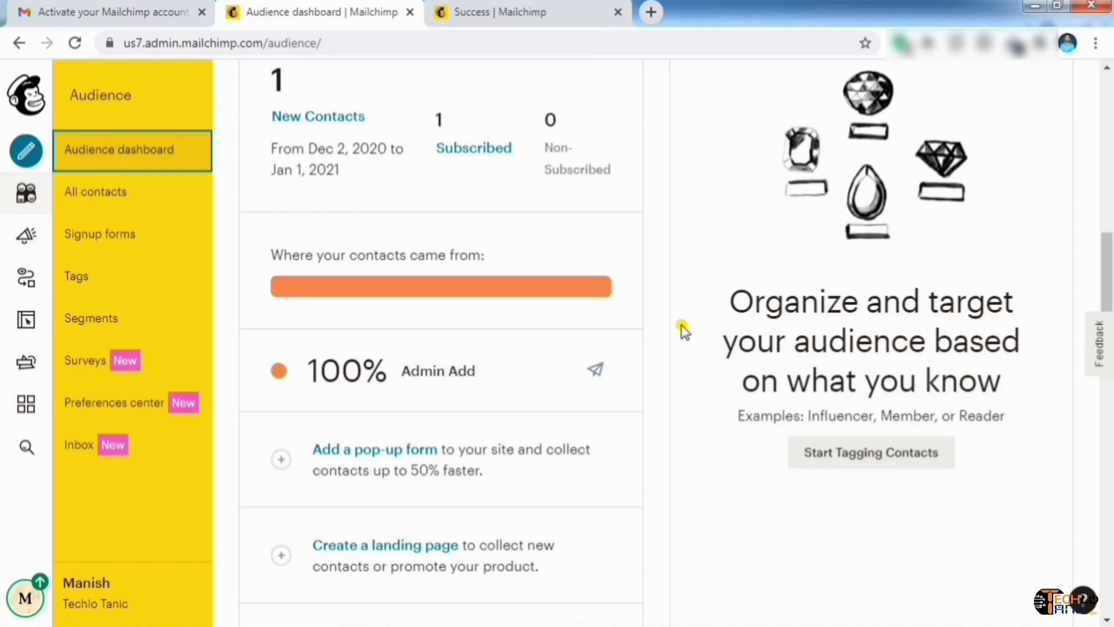
{"action": "scroll", "coordinate": [685, 331], "scroll_direction": "down", "scroll_amount": 4}
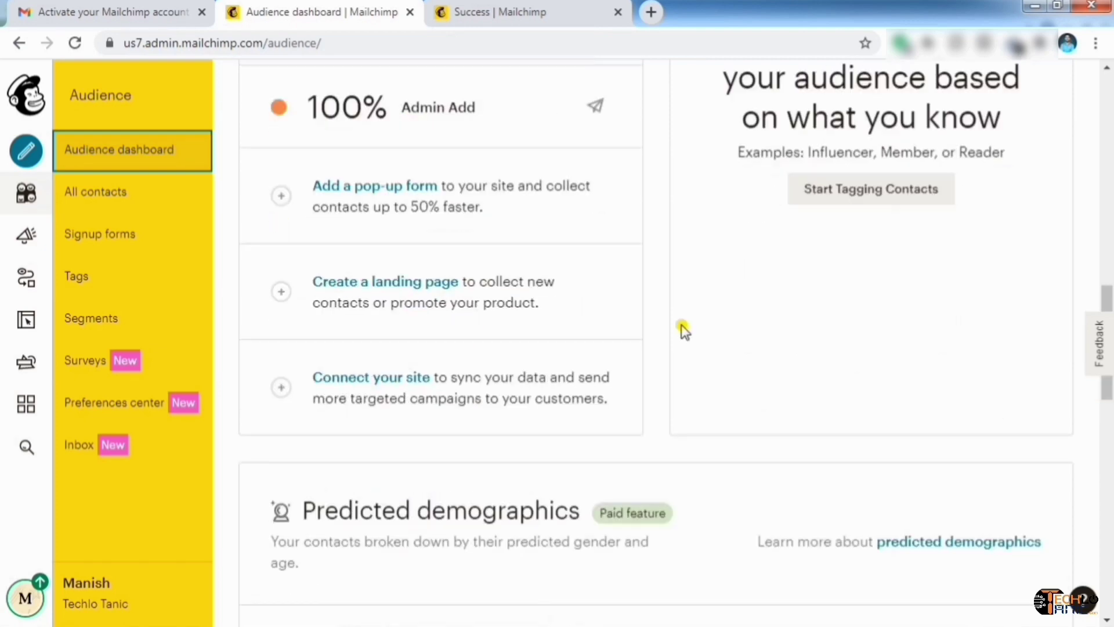
{"action": "scroll", "coordinate": [685, 330], "scroll_direction": "down", "scroll_amount": 3}
{"action": "scroll", "coordinate": [685, 331], "scroll_direction": "down", "scroll_amount": 3}
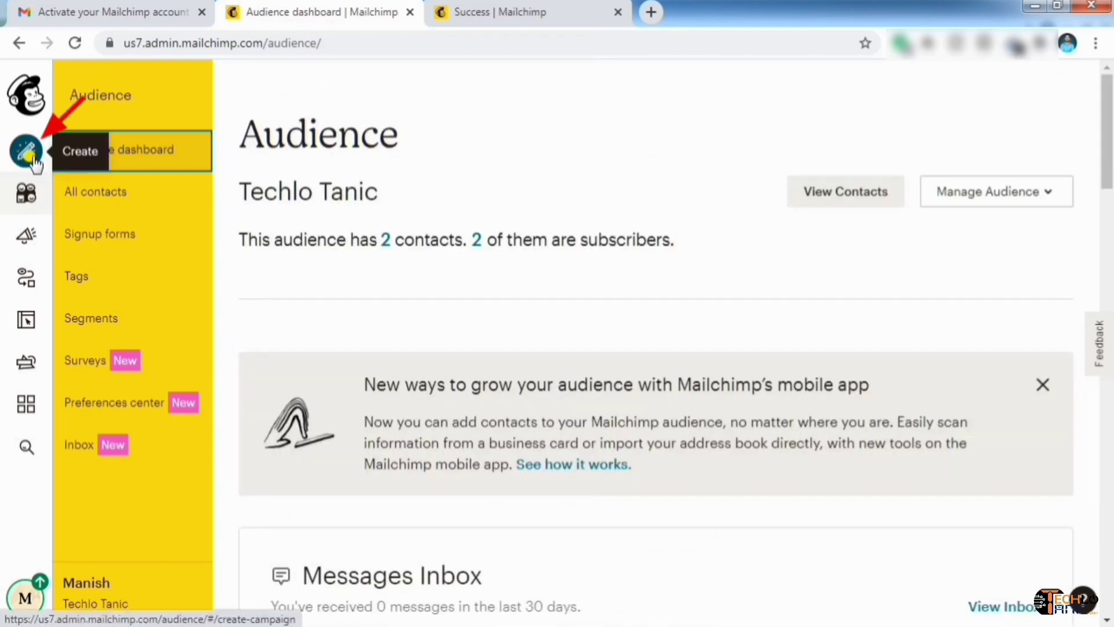
Browse the campaign types under Create and choose Email
{"action": "left_click", "coordinate": [33, 160]}
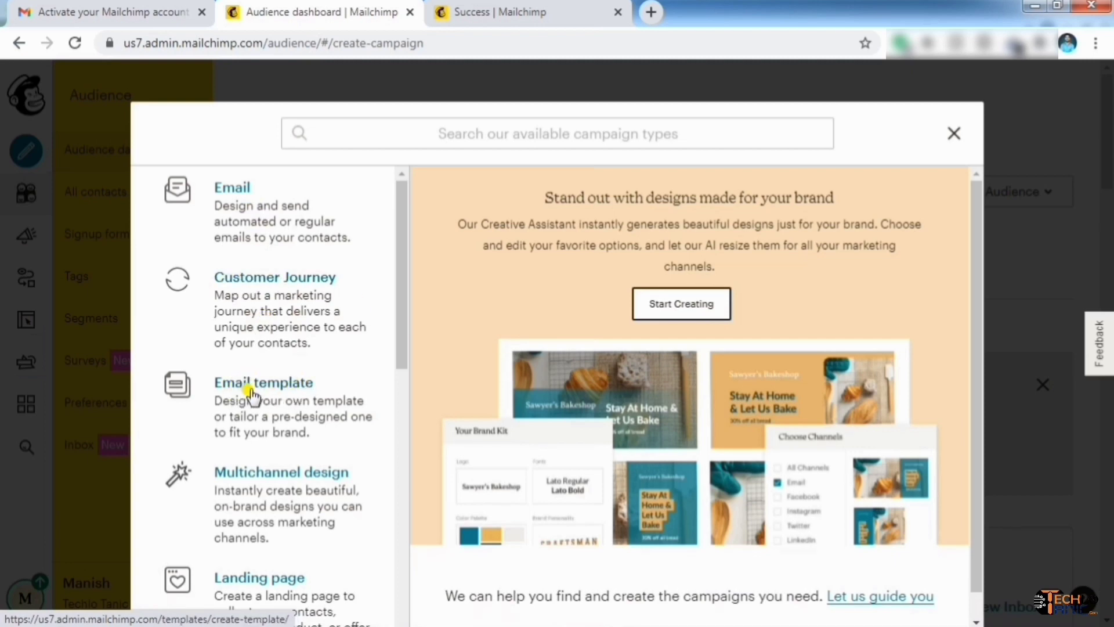
{"action": "scroll", "coordinate": [301, 477], "scroll_direction": "down", "scroll_amount": 4}
{"action": "scroll", "coordinate": [306, 480], "scroll_direction": "up", "scroll_amount": 1}
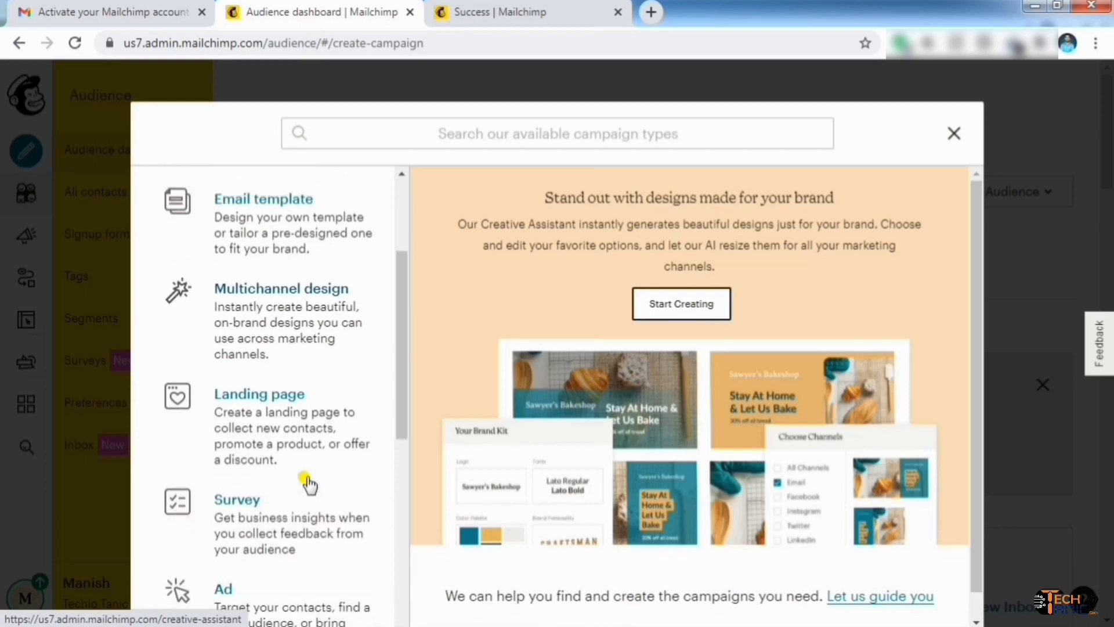
{"action": "scroll", "coordinate": [309, 480], "scroll_direction": "down", "scroll_amount": 2}
{"action": "scroll", "coordinate": [276, 423], "scroll_direction": "down", "scroll_amount": 2}
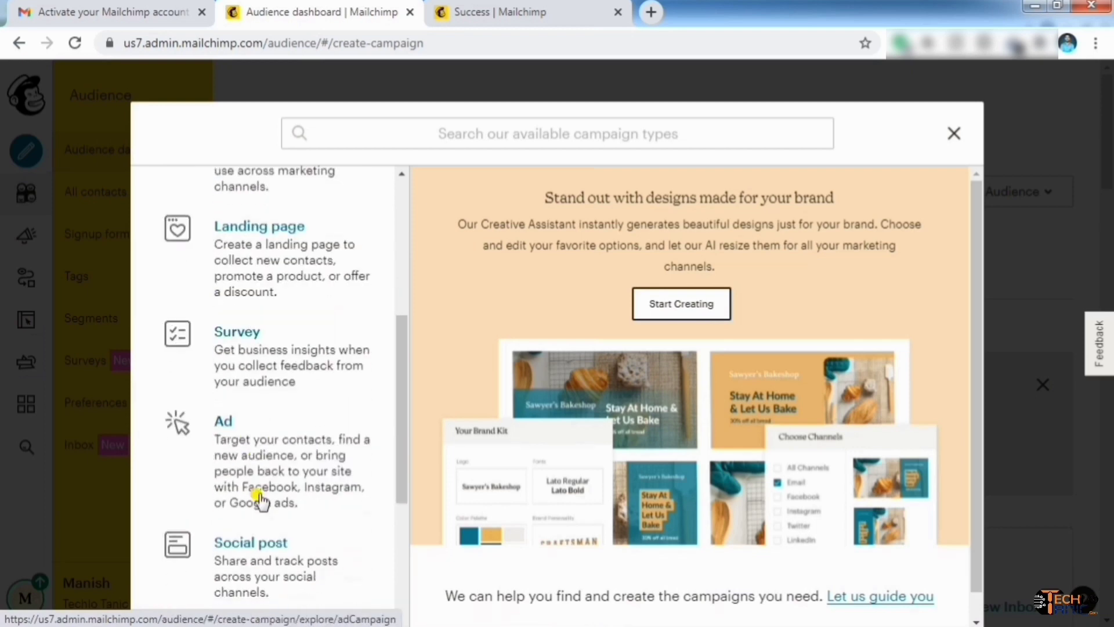
{"action": "scroll", "coordinate": [238, 191], "scroll_direction": "up", "scroll_amount": 6}
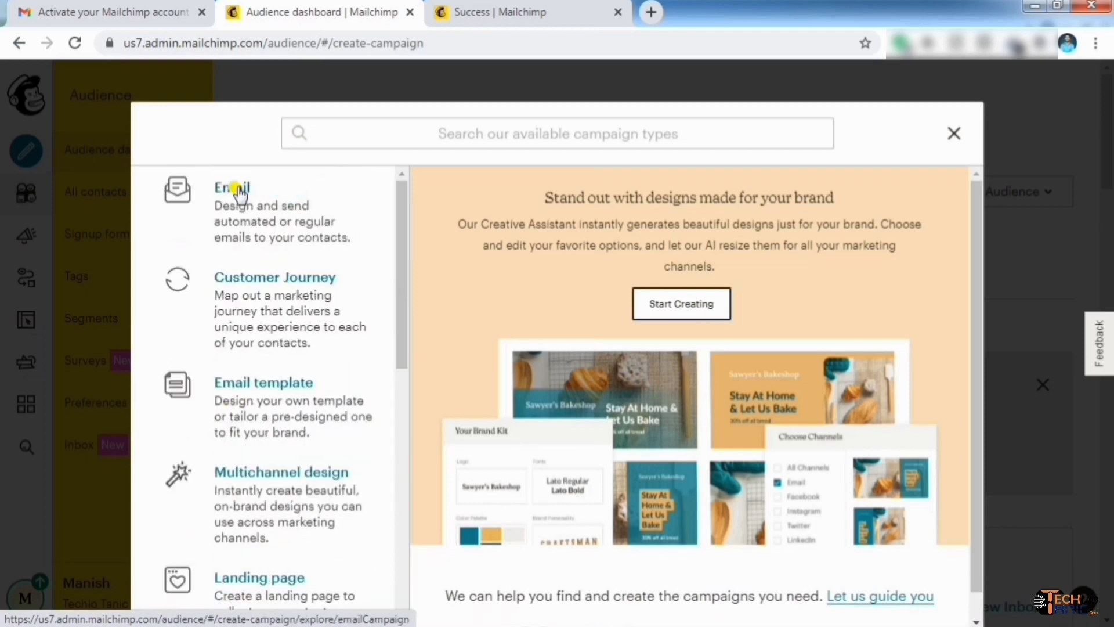
{"action": "left_click", "coordinate": [239, 191]}
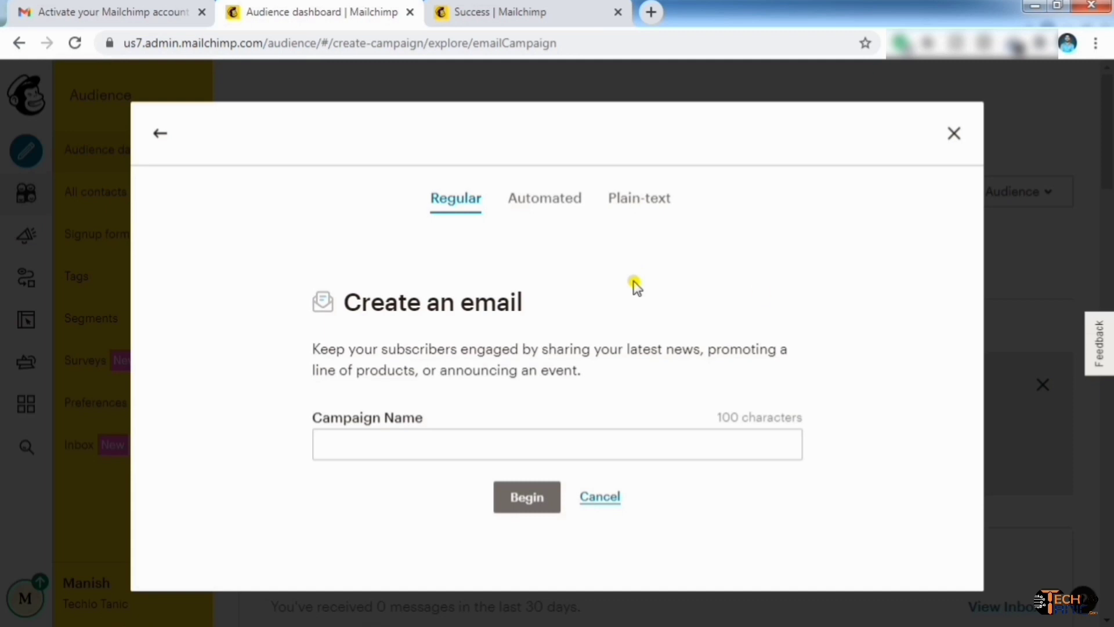
Look over the Automated email options, then return to the Regular type
{"action": "left_click", "coordinate": [564, 210]}
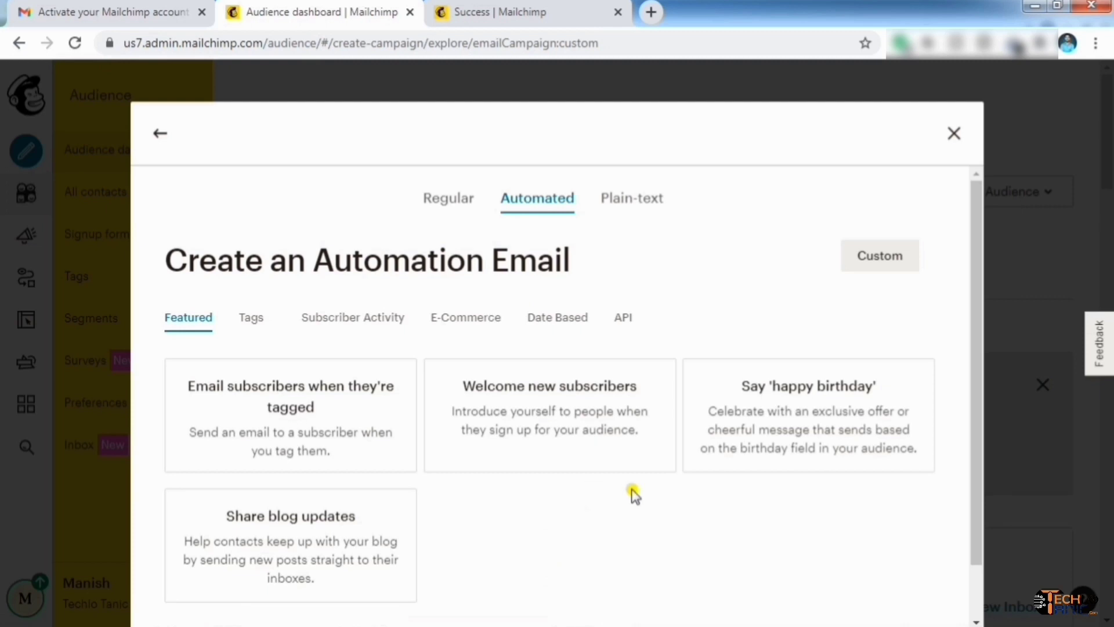
{"action": "scroll", "coordinate": [634, 494], "scroll_direction": "down", "scroll_amount": 1}
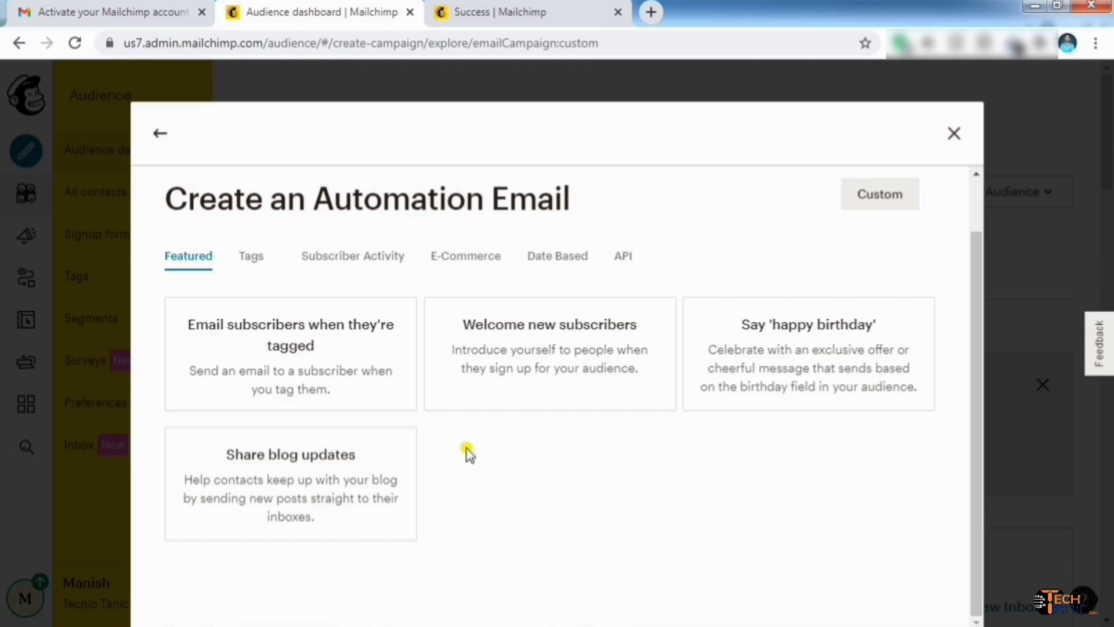
{"action": "scroll", "coordinate": [465, 453], "scroll_direction": "up", "scroll_amount": 1}
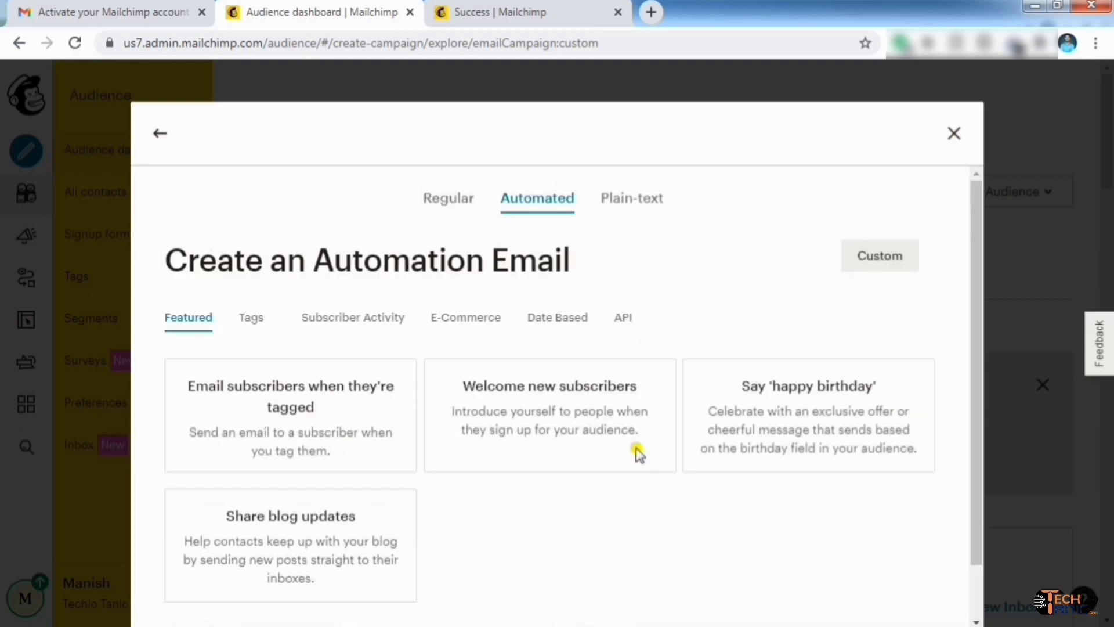
{"action": "left_click", "coordinate": [456, 209]}
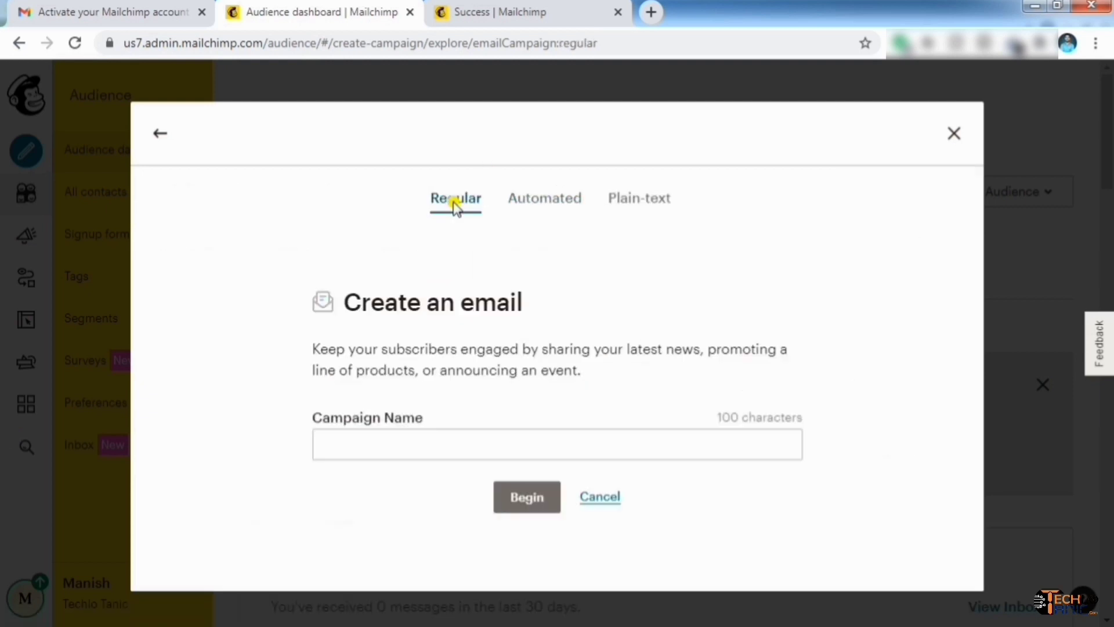
Name the campaign 'Email Marketing Tutorial' and create it
{"action": "left_click", "coordinate": [428, 451]}
{"action": "type", "text": "Email Mark"}
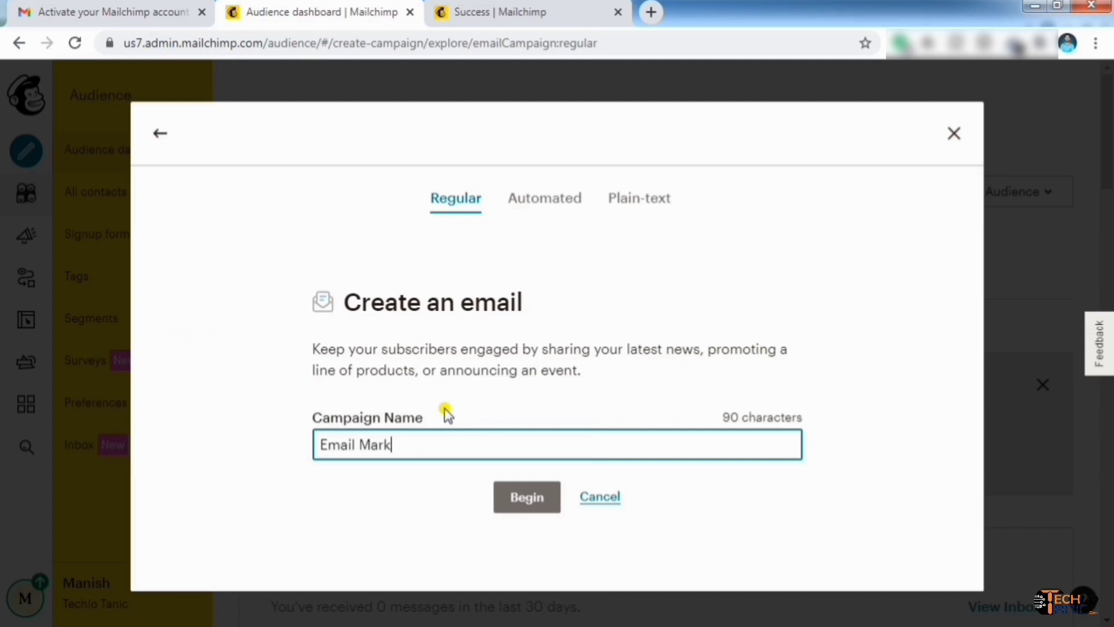
{"action": "type", "text": "eting Tutorial"}
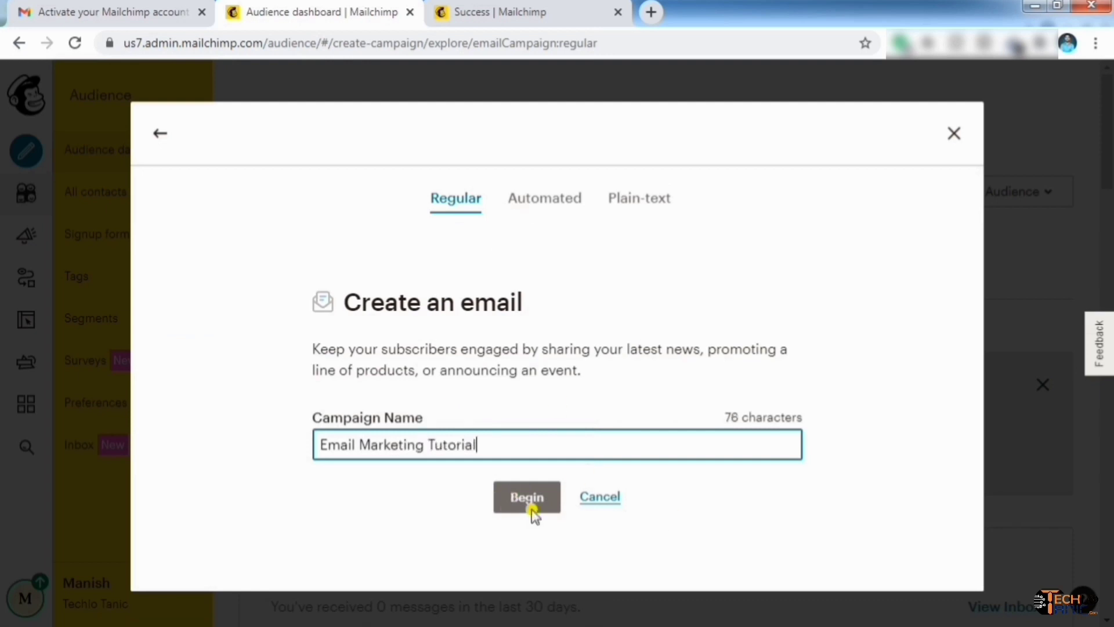
{"action": "left_click", "coordinate": [531, 511]}
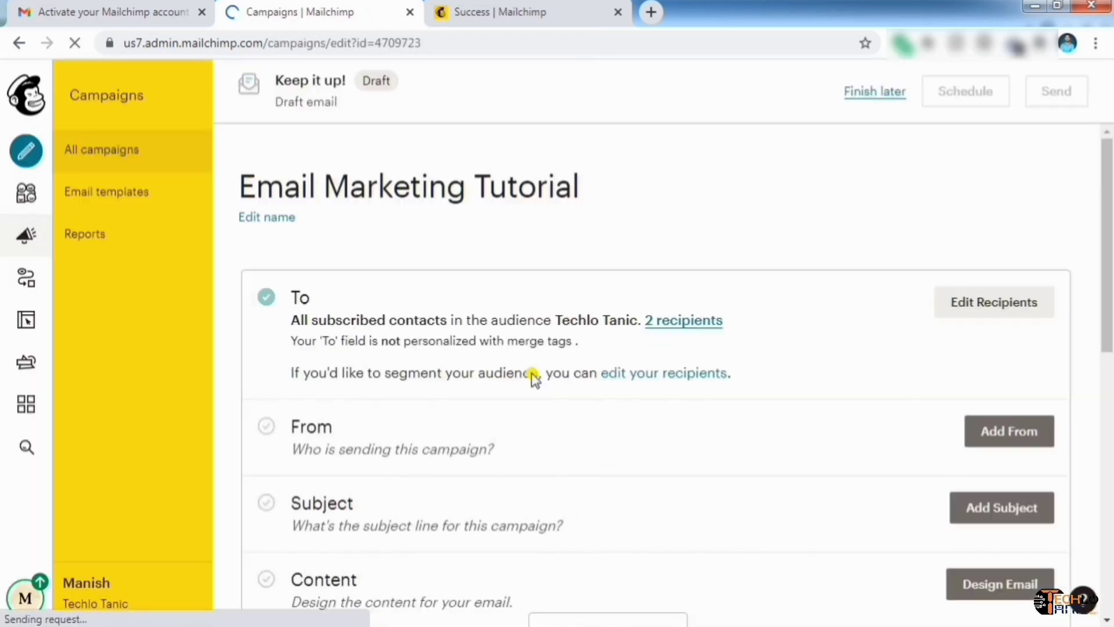
Review the campaign's 2 recipients in the popup and close it
{"action": "scroll", "coordinate": [531, 377], "scroll_direction": "down", "scroll_amount": 2}
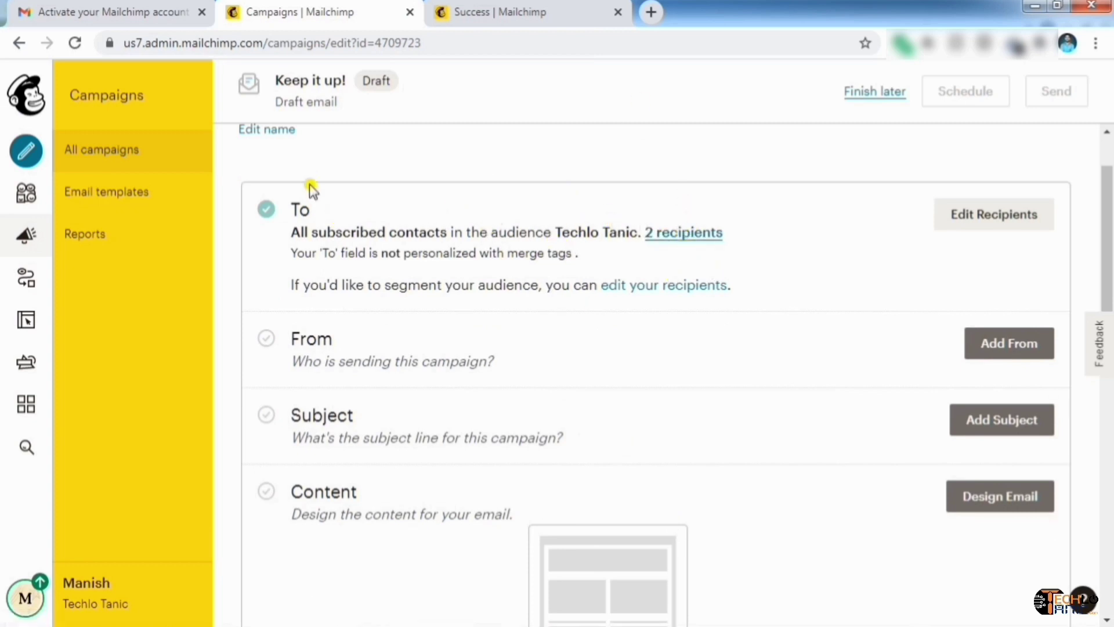
{"action": "left_click", "coordinate": [676, 235]}
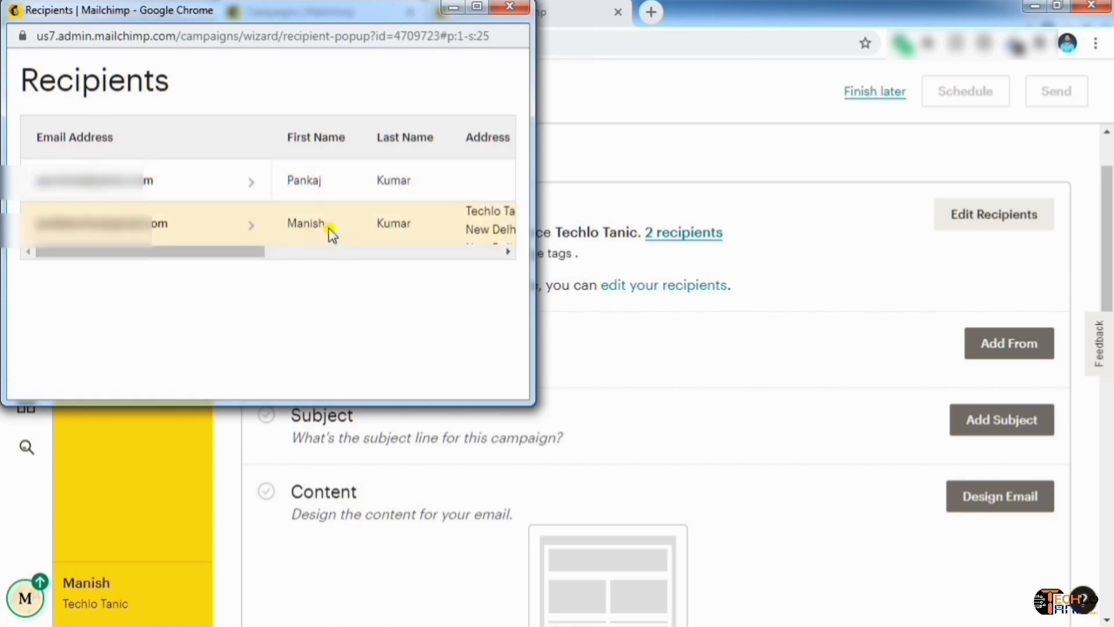
{"action": "left_click_drag", "start_coordinate": [216, 252], "coordinate": [397, 252]}
{"action": "left_click", "coordinate": [511, 7]}
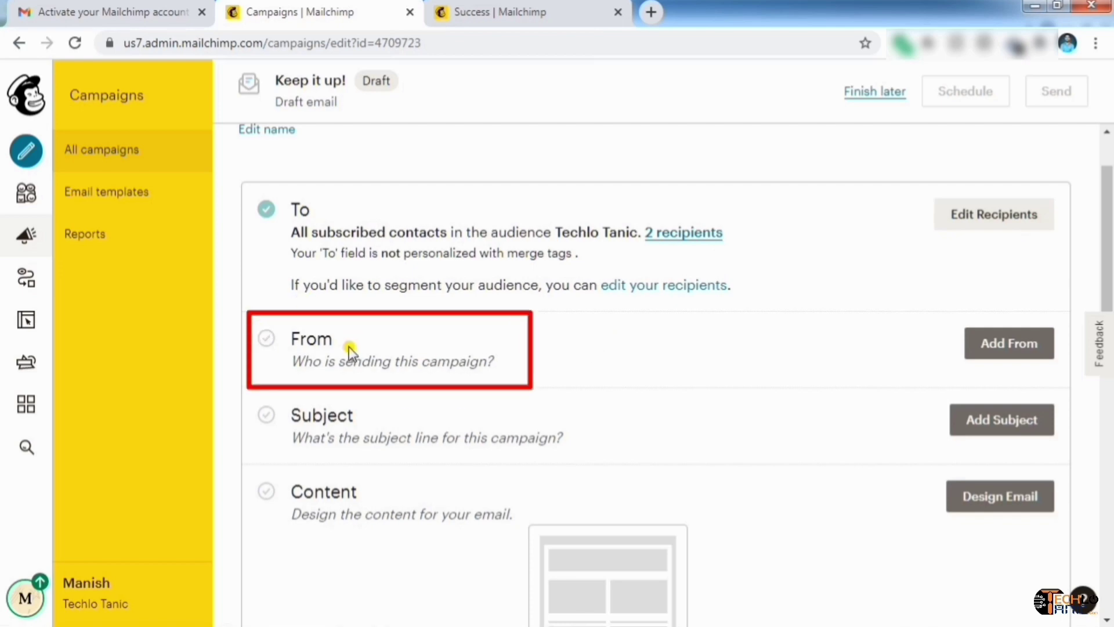
Confirm the sender's name and e-mail address and save the From section
{"action": "left_click", "coordinate": [990, 349]}
{"action": "scroll", "coordinate": [549, 435], "scroll_direction": "down", "scroll_amount": 1}
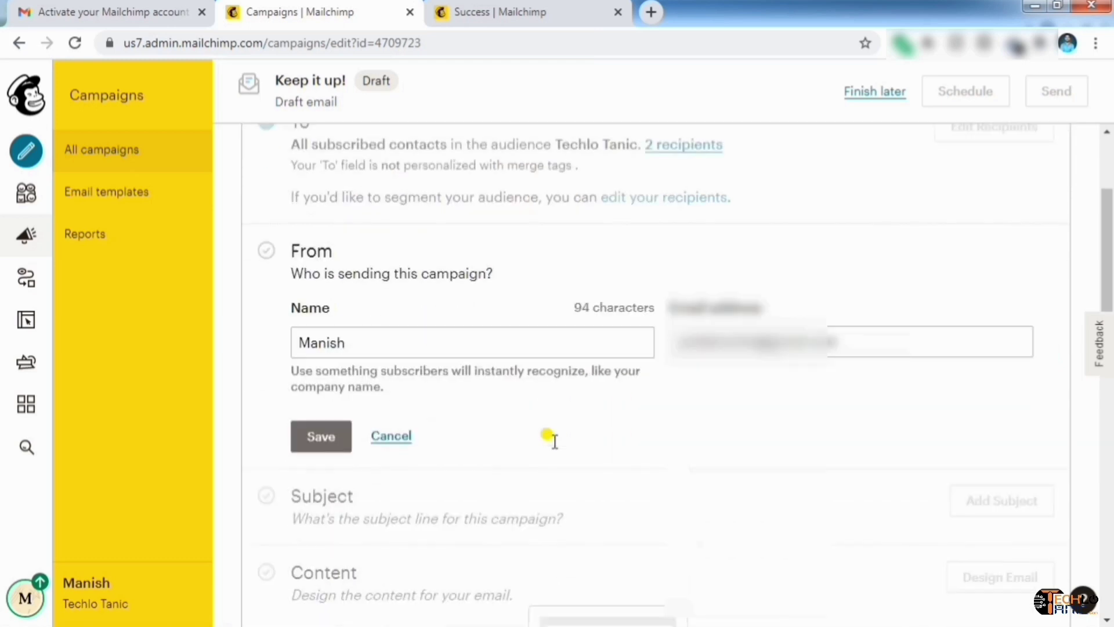
{"action": "left_click", "coordinate": [385, 344]}
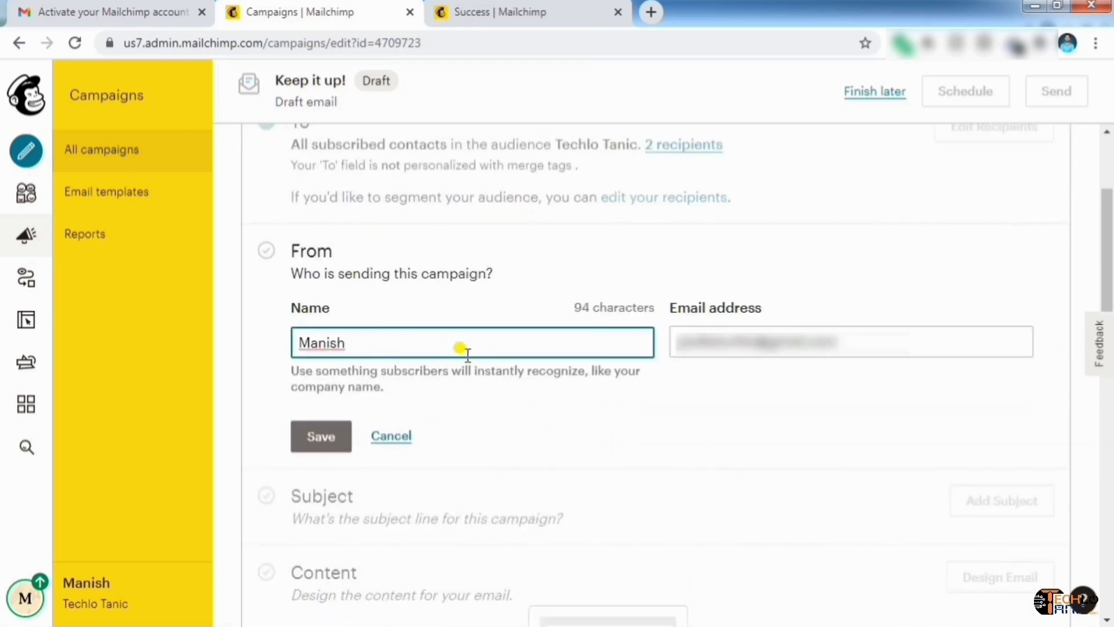
{"action": "left_click", "coordinate": [761, 349]}
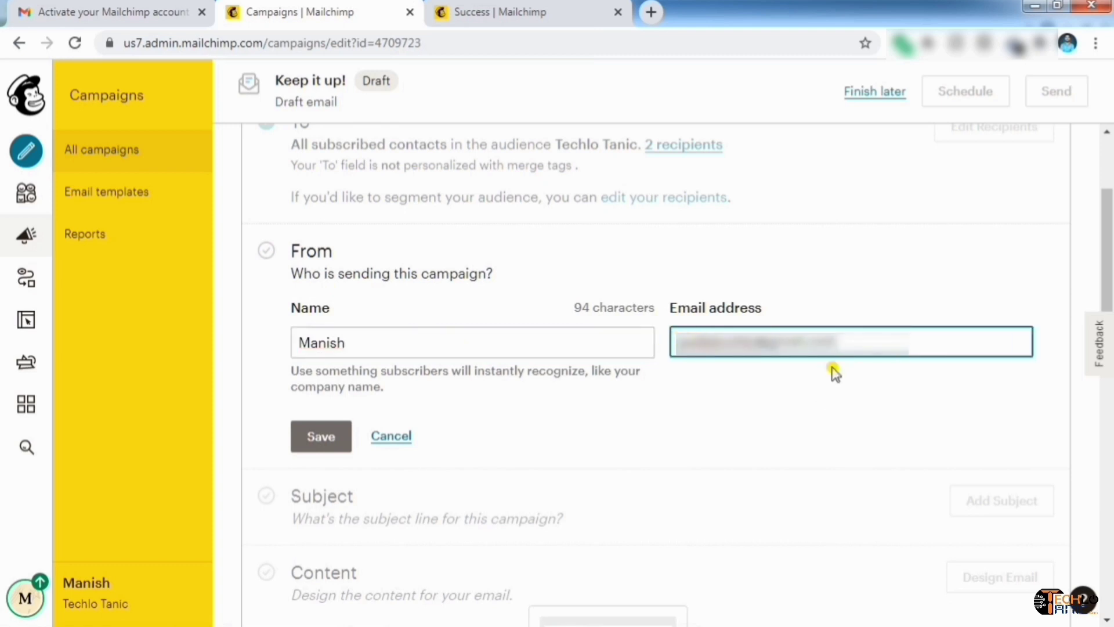
{"action": "left_click", "coordinate": [368, 343]}
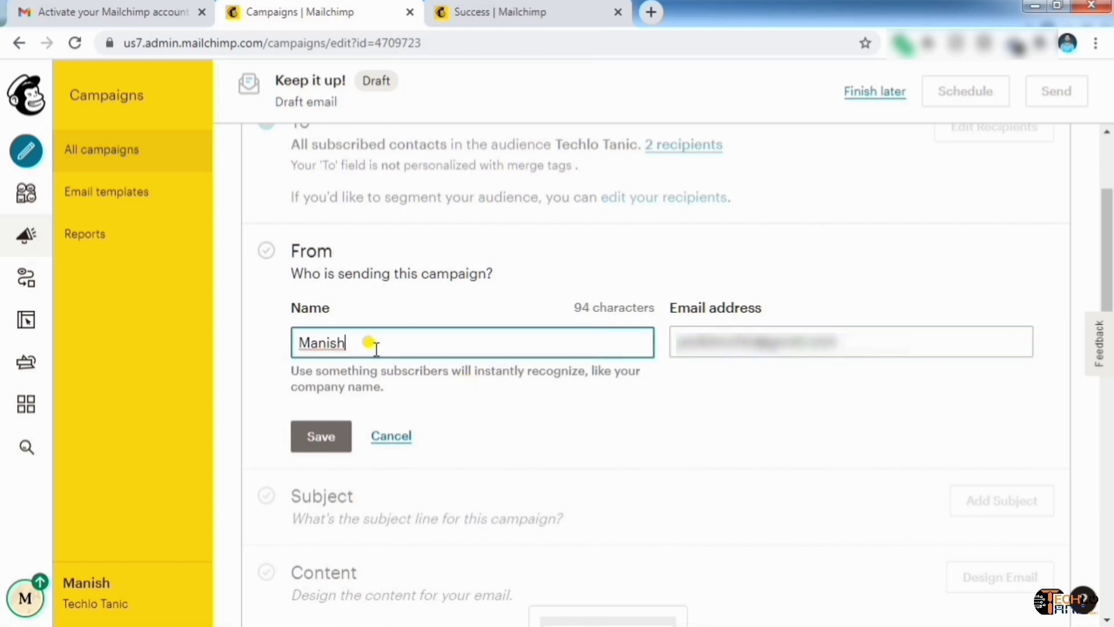
{"action": "left_click", "coordinate": [872, 344]}
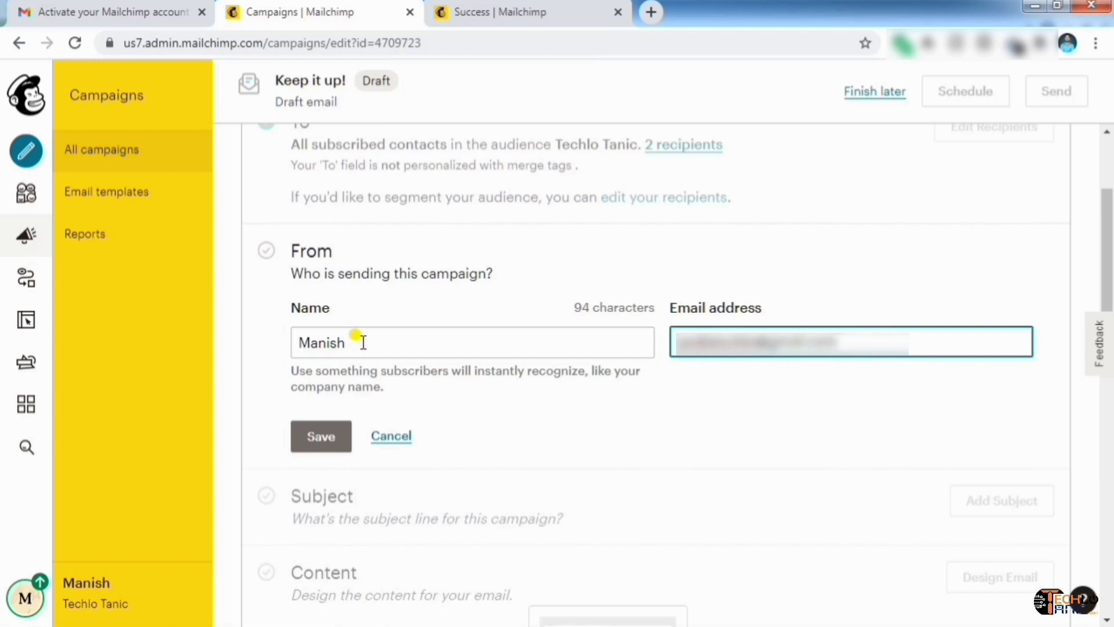
{"action": "left_click", "coordinate": [363, 342]}
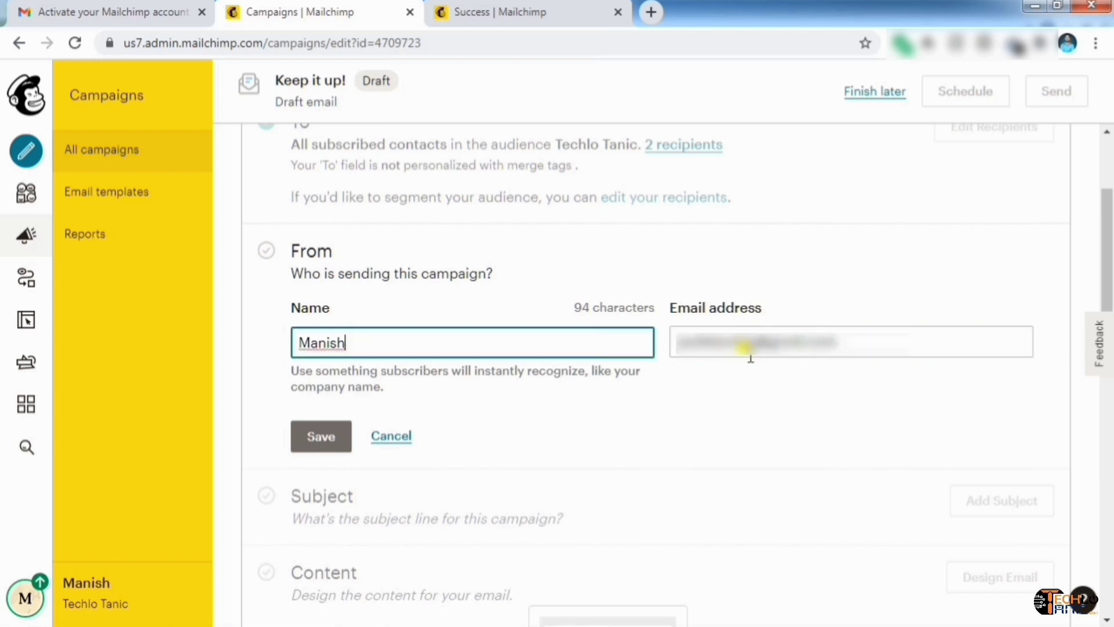
{"action": "left_click", "coordinate": [317, 447]}
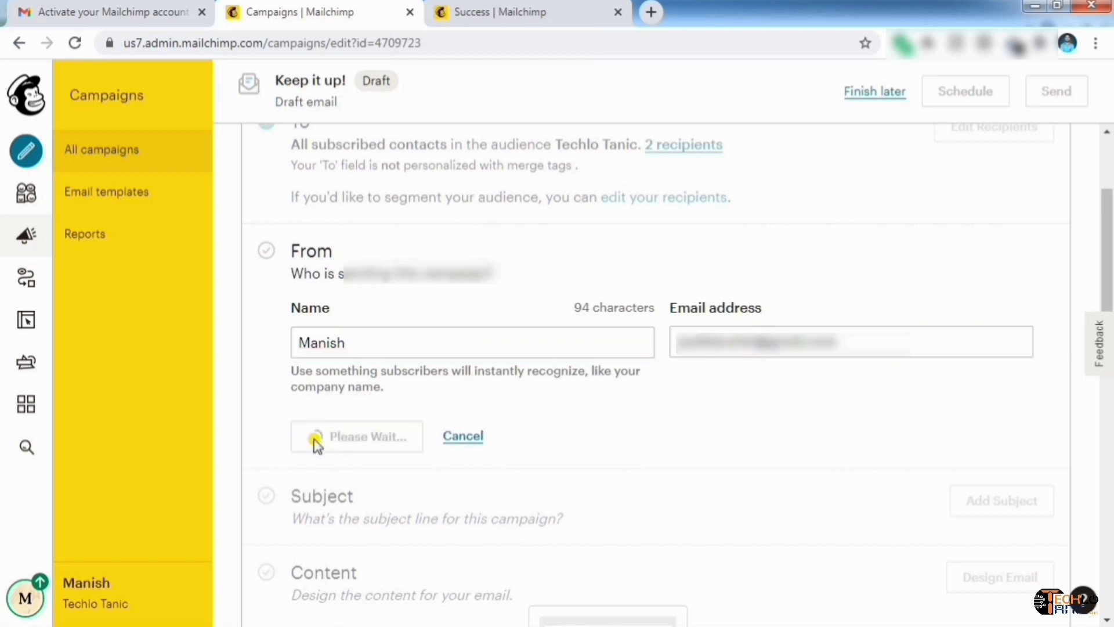
{"action": "scroll", "coordinate": [513, 364], "scroll_direction": "up", "scroll_amount": 1}
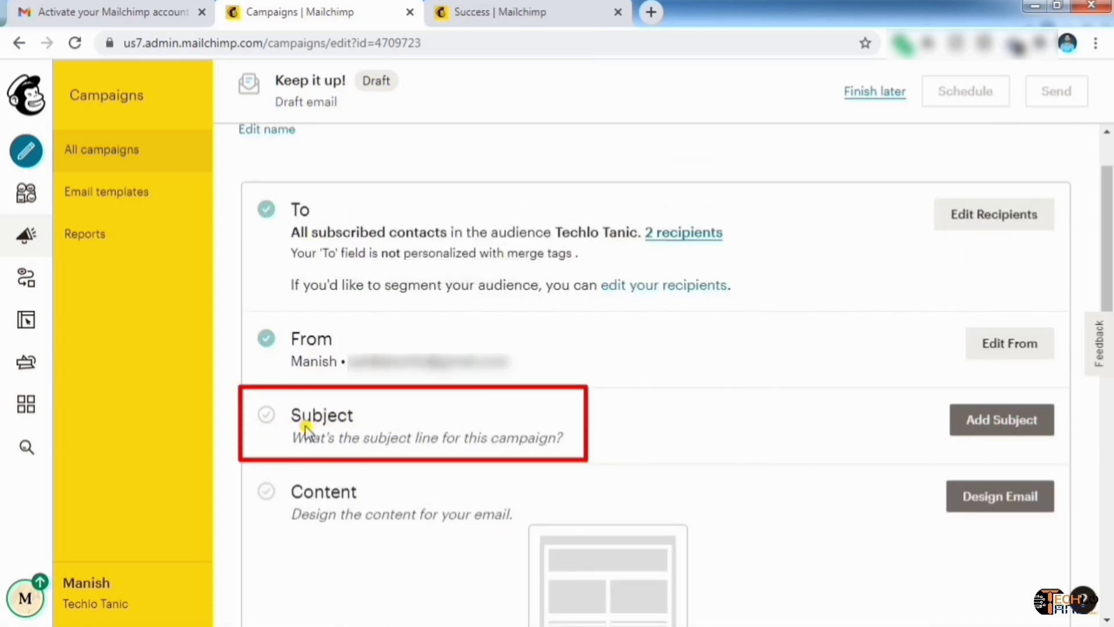
Enter the subject line 'Email Marketing Course'
{"action": "left_click", "coordinate": [987, 418]}
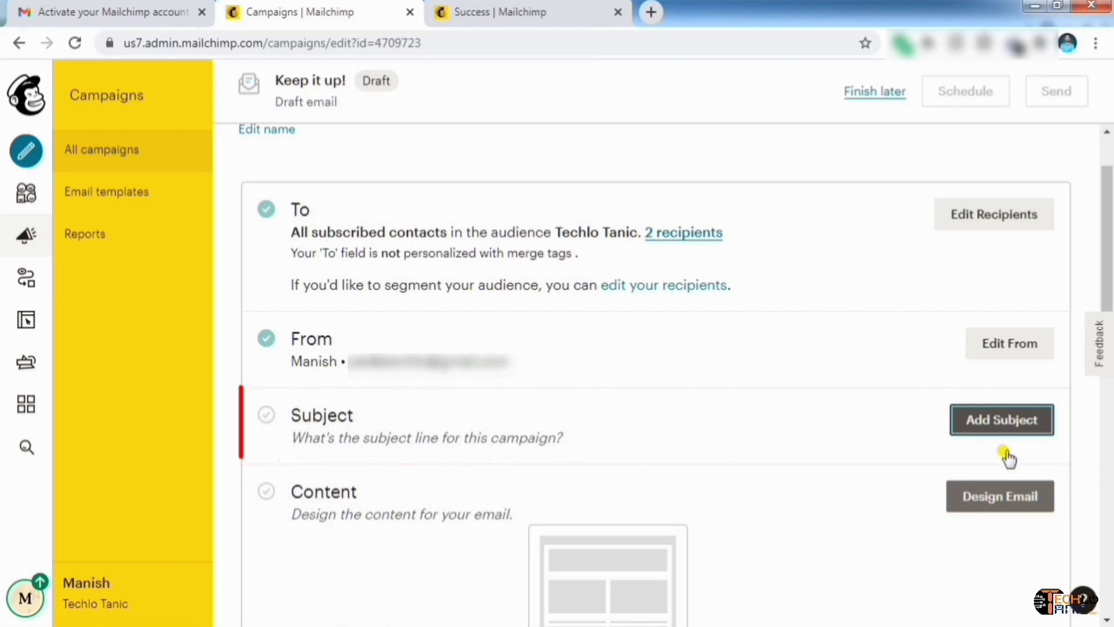
{"action": "scroll", "coordinate": [809, 390], "scroll_direction": "down", "scroll_amount": 2}
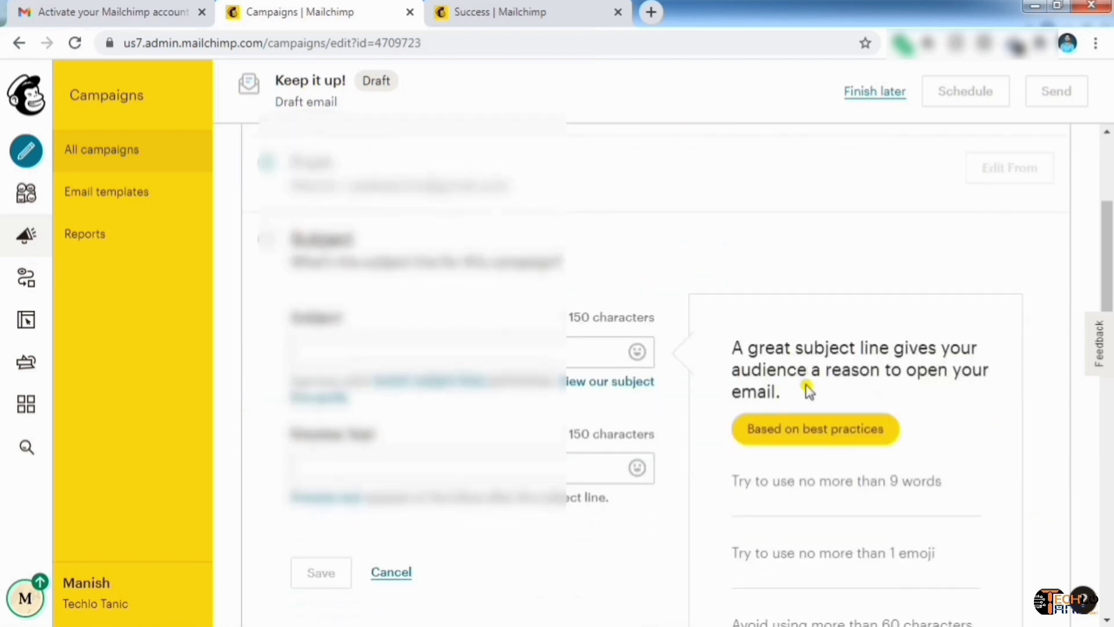
{"action": "scroll", "coordinate": [808, 390], "scroll_direction": "down", "scroll_amount": 2}
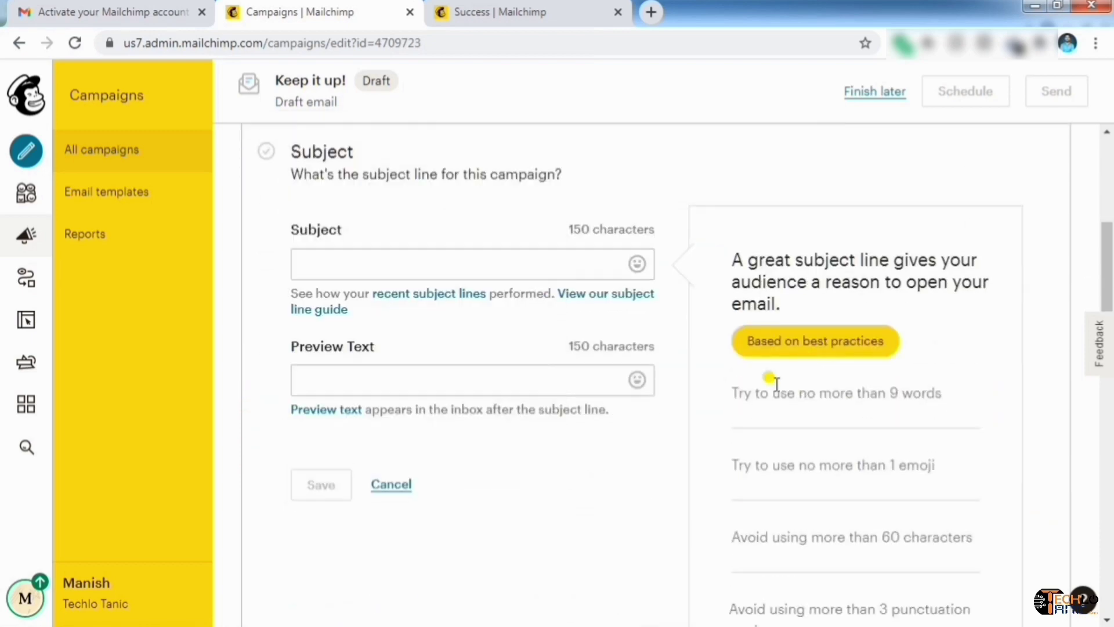
{"action": "left_click", "coordinate": [385, 261]}
{"action": "left_click", "coordinate": [372, 368]}
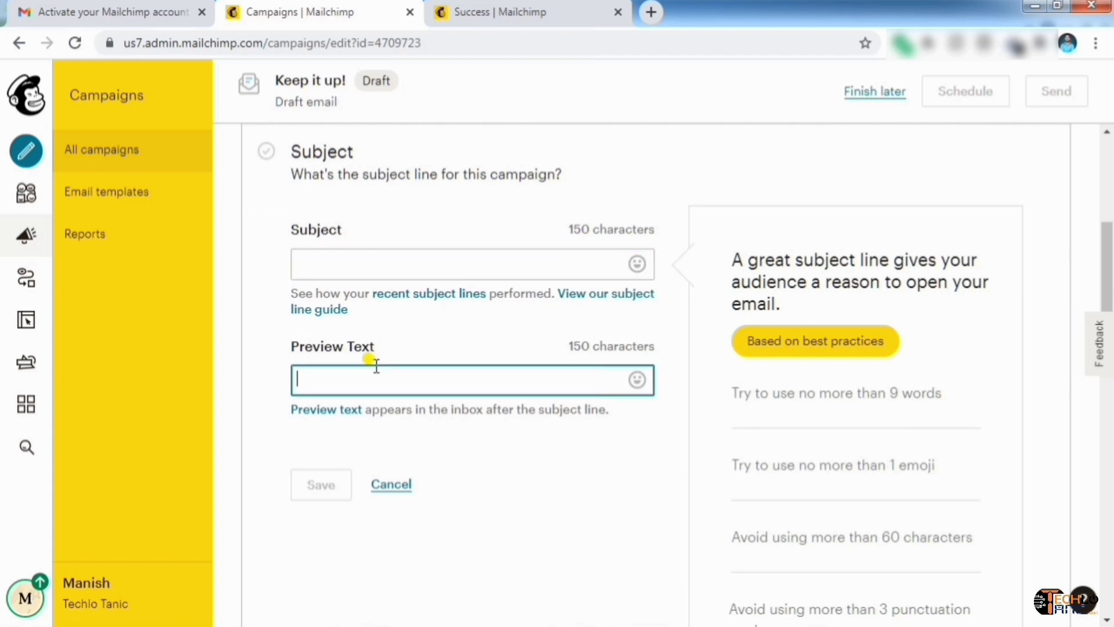
{"action": "left_click", "coordinate": [416, 267]}
{"action": "left_click", "coordinate": [400, 381]}
{"action": "left_click", "coordinate": [437, 265]}
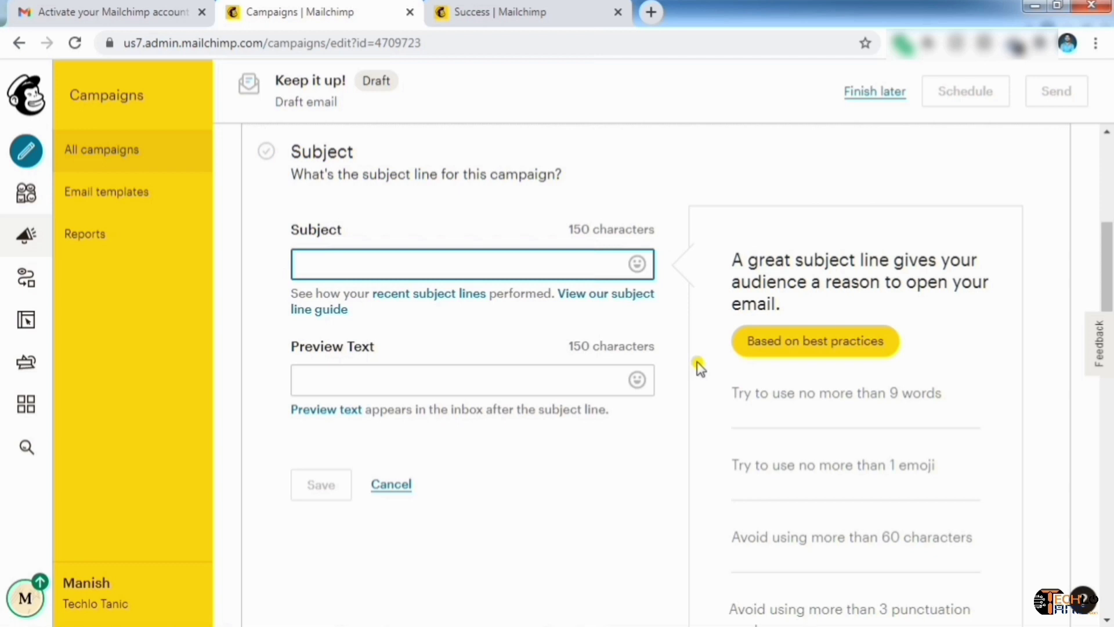
{"action": "scroll", "coordinate": [700, 368], "scroll_direction": "down", "scroll_amount": 1}
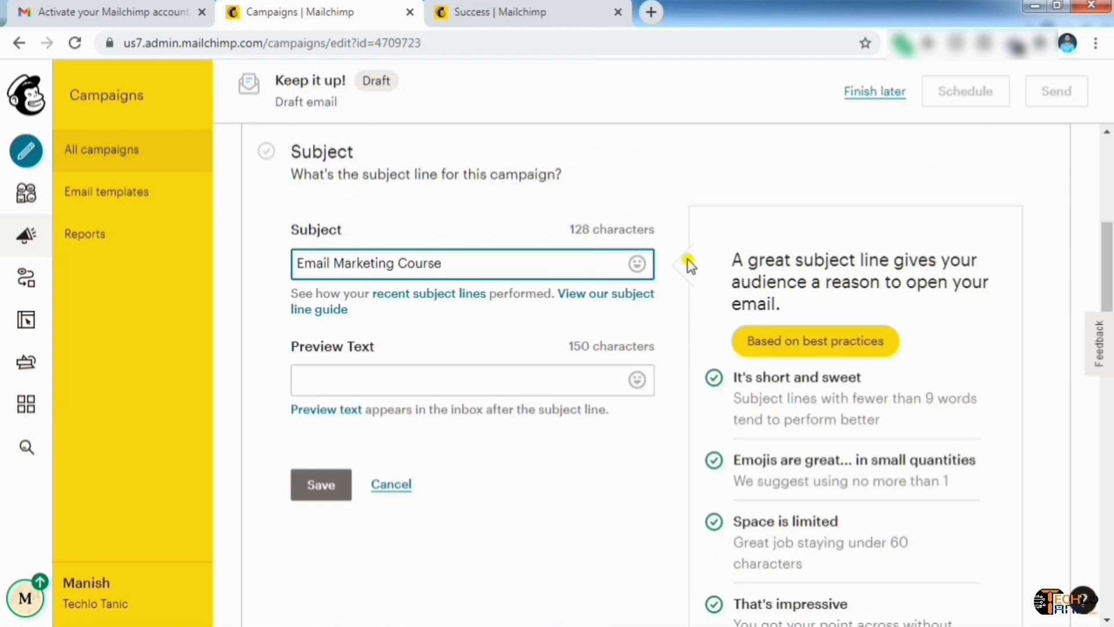
Add the preview text 'Free 30 Days Trial' and save the Subject section
{"action": "key", "text": "Tab"}
{"action": "type", "text": "Free 30 Days Trial"}
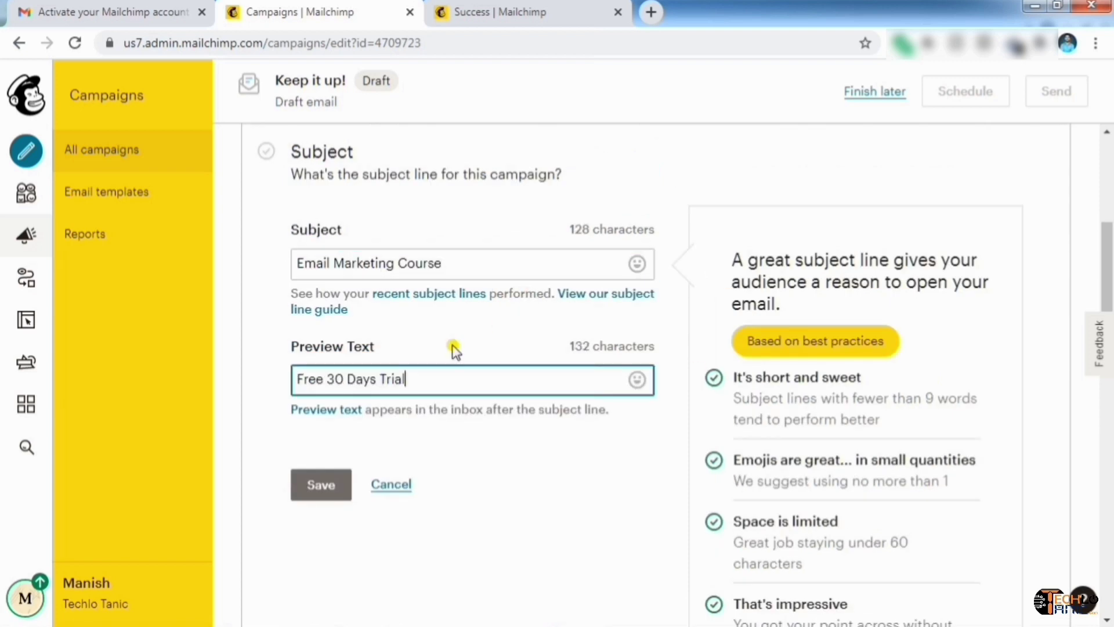
{"action": "left_click", "coordinate": [552, 438]}
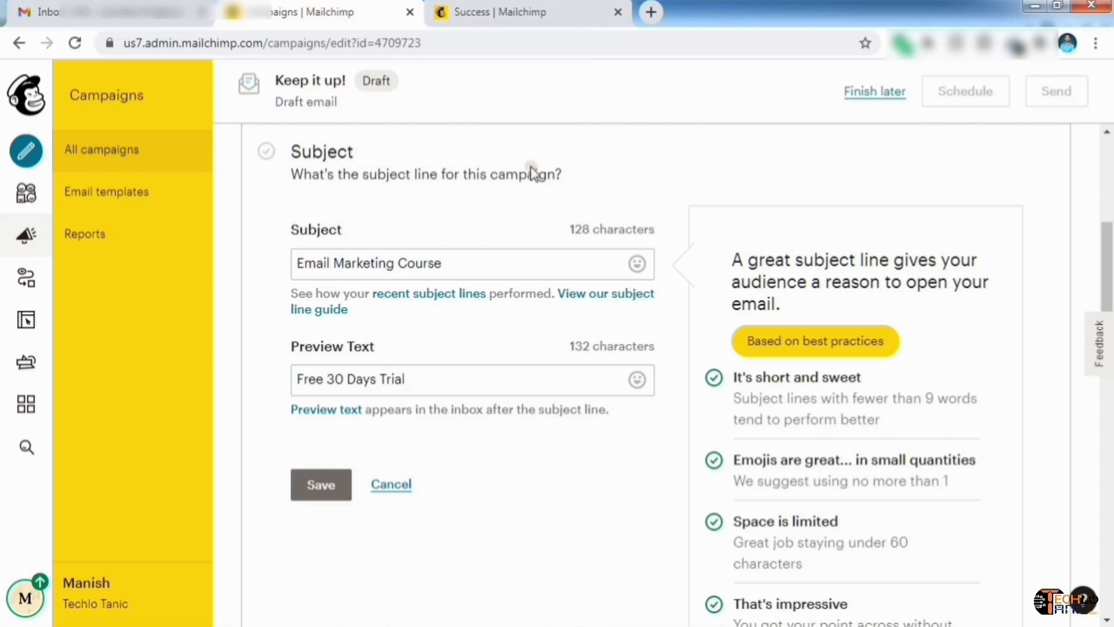
{"action": "left_click", "coordinate": [332, 486]}
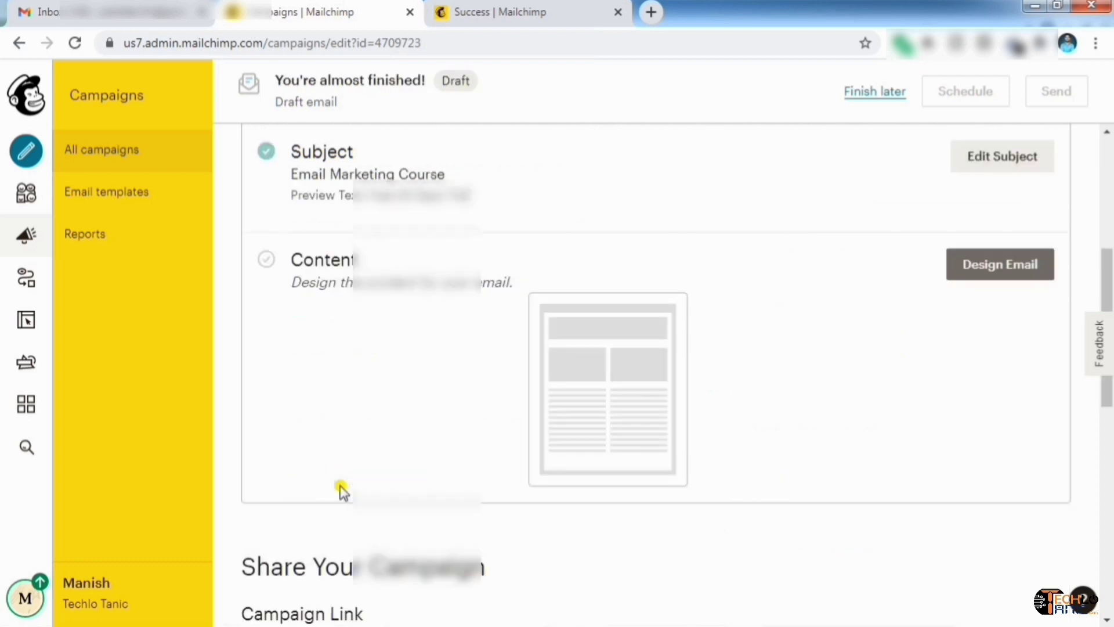
Choose Design Email and select the Classic Builder to reach the template page
{"action": "scroll", "coordinate": [726, 386], "scroll_direction": "up", "scroll_amount": 5}
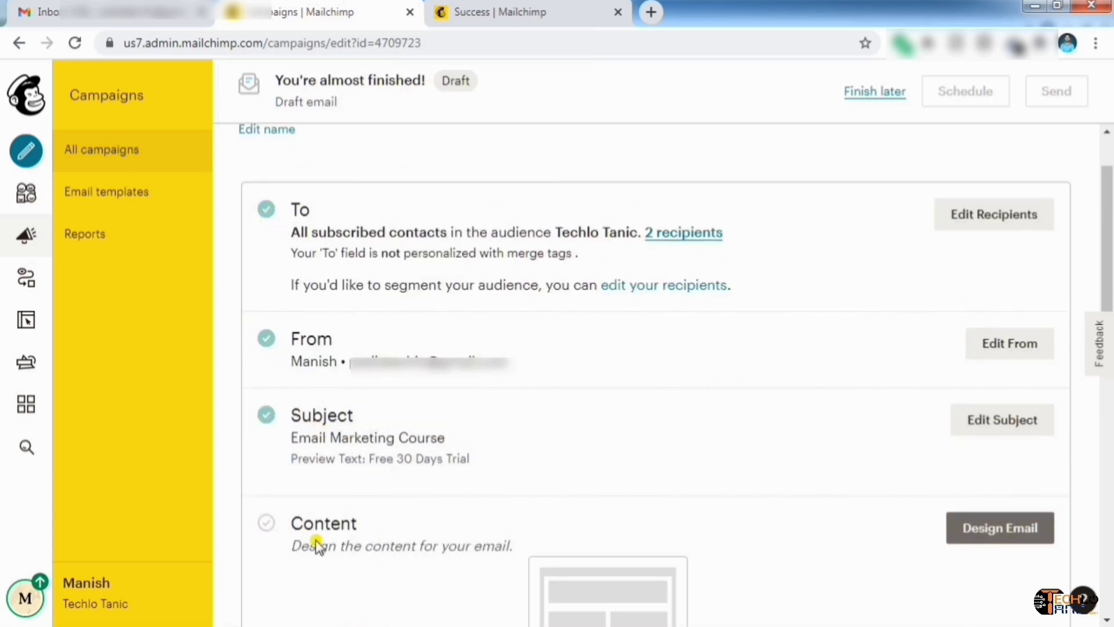
{"action": "scroll", "coordinate": [941, 543], "scroll_direction": "down", "scroll_amount": 2}
{"action": "scroll", "coordinate": [944, 543], "scroll_direction": "down", "scroll_amount": 2}
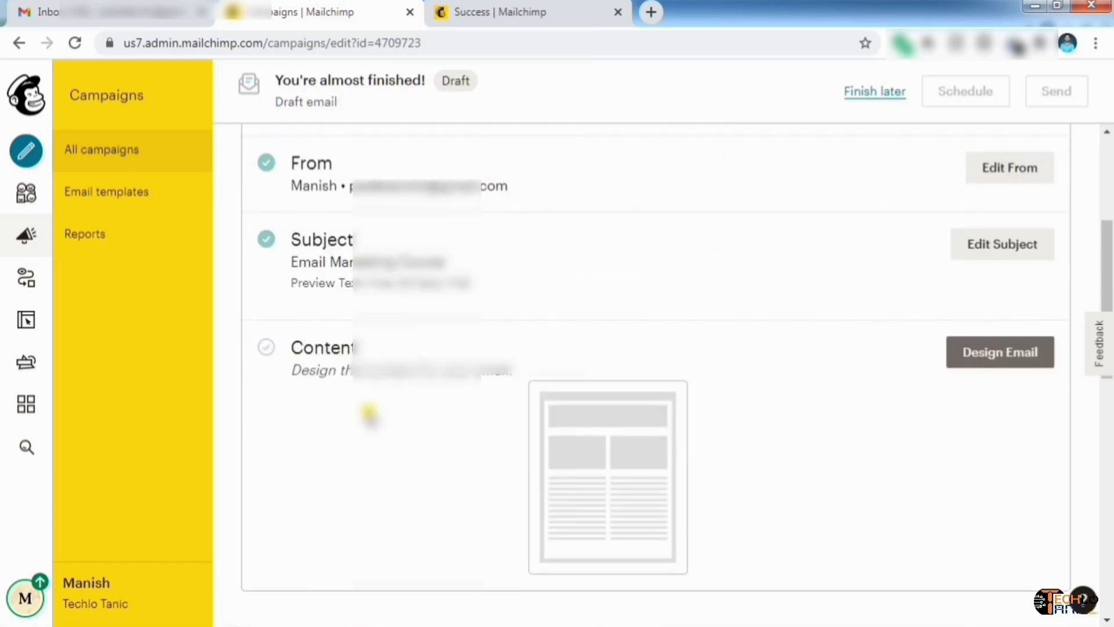
{"action": "left_click", "coordinate": [989, 350]}
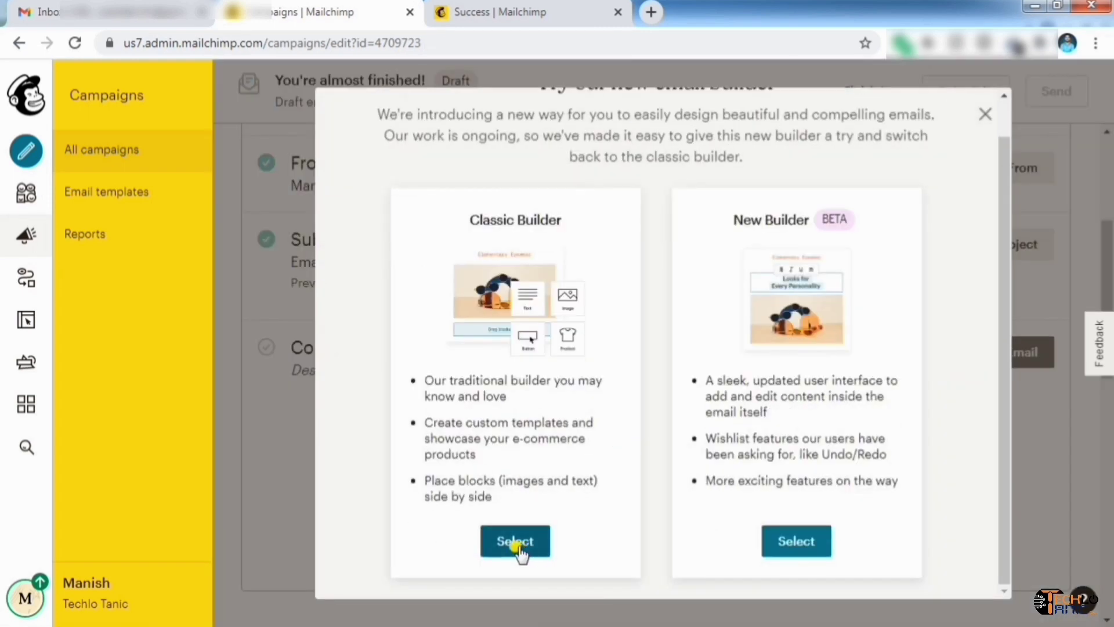
{"action": "left_click", "coordinate": [518, 546]}
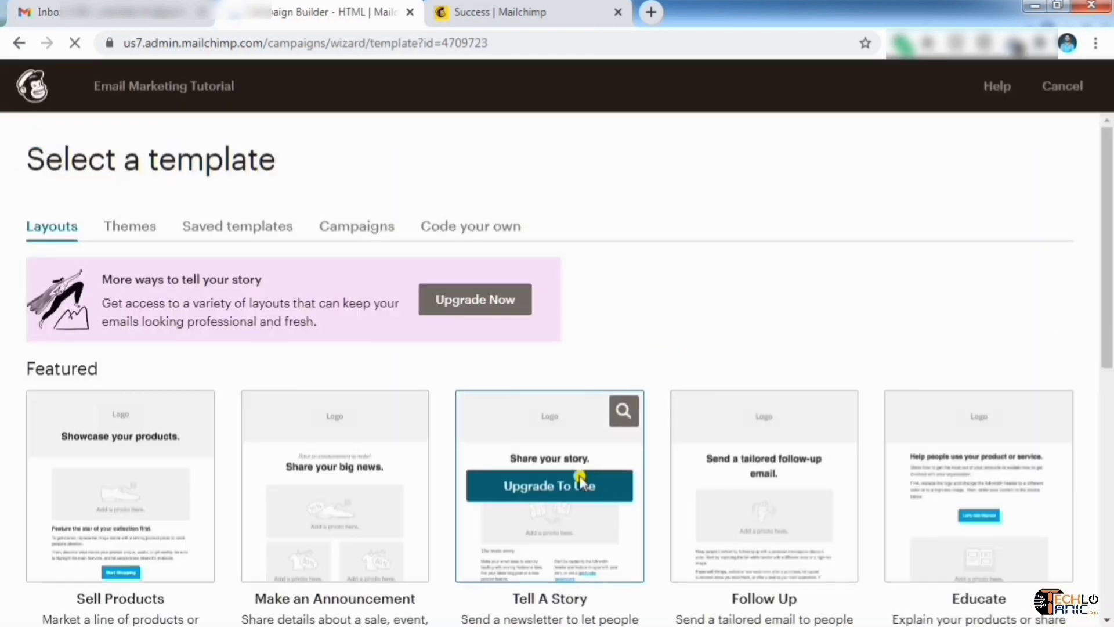
{"action": "scroll", "coordinate": [650, 287], "scroll_direction": "down", "scroll_amount": 3}
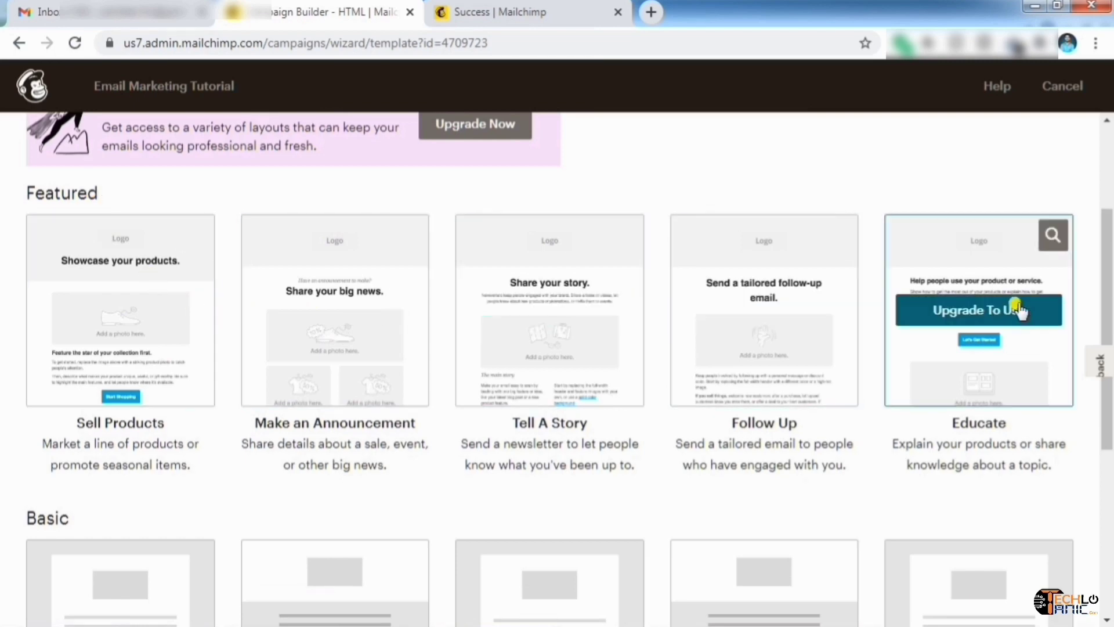
{"action": "scroll", "coordinate": [965, 428], "scroll_direction": "down", "scroll_amount": 3}
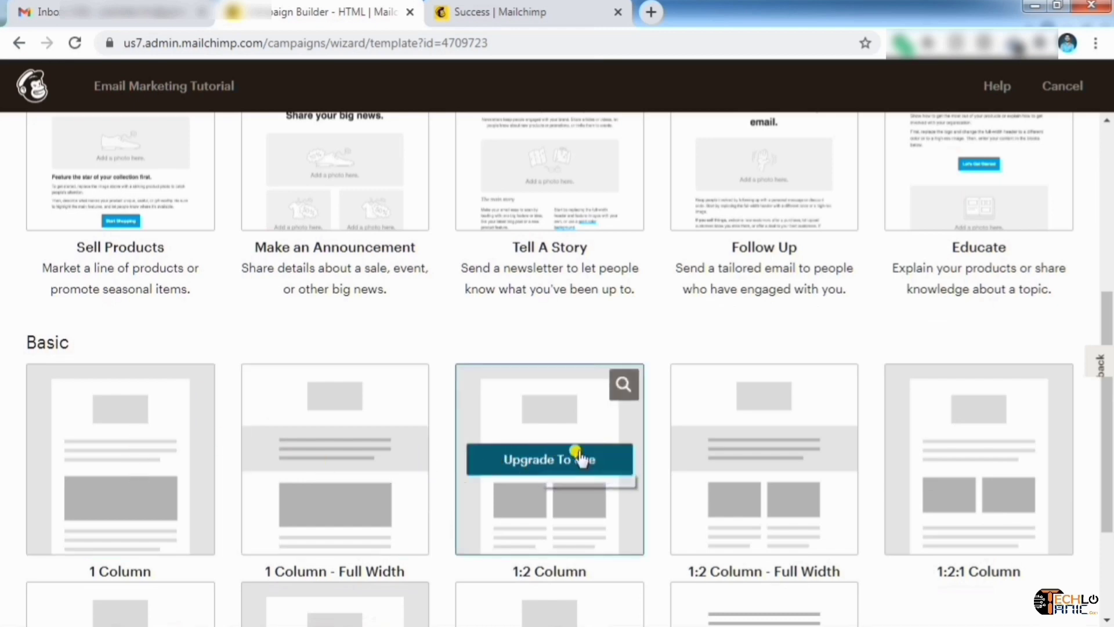
{"action": "scroll", "coordinate": [736, 455], "scroll_direction": "down", "scroll_amount": 3}
{"action": "scroll", "coordinate": [735, 455], "scroll_direction": "up", "scroll_amount": 1}
{"action": "scroll", "coordinate": [736, 455], "scroll_direction": "down", "scroll_amount": 1}
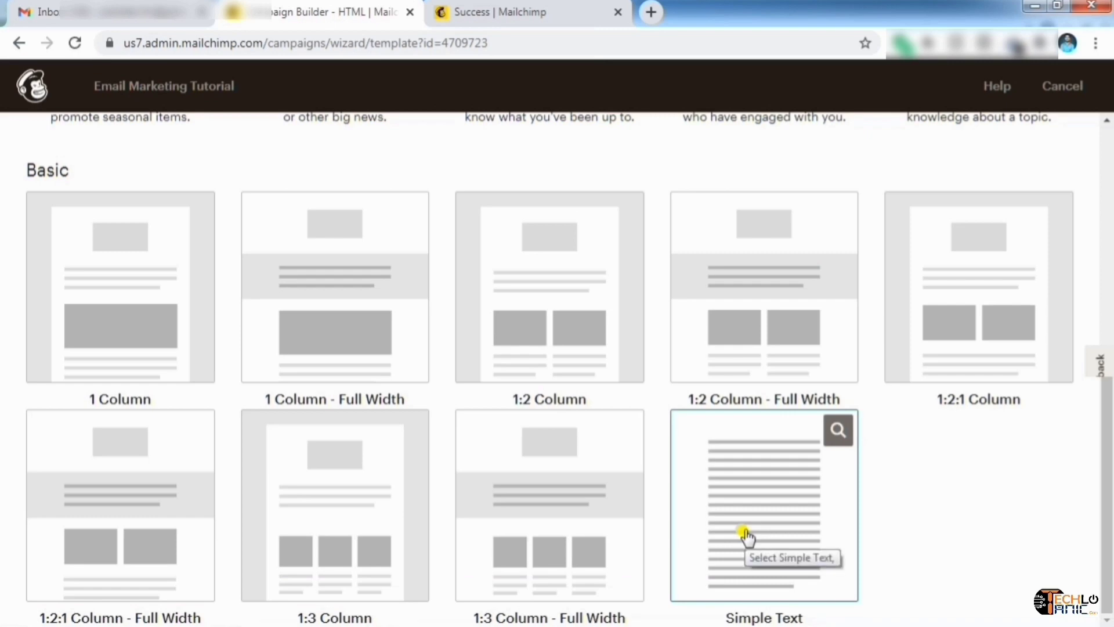
{"action": "scroll", "coordinate": [746, 537], "scroll_direction": "up", "scroll_amount": 8}
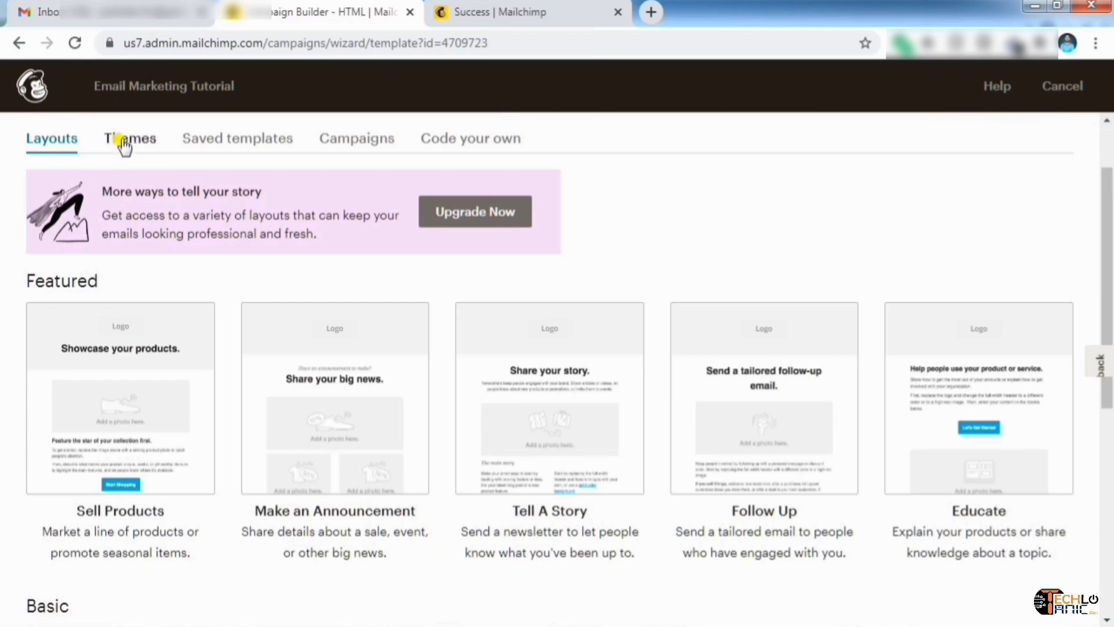
{"action": "left_click", "coordinate": [125, 142]}
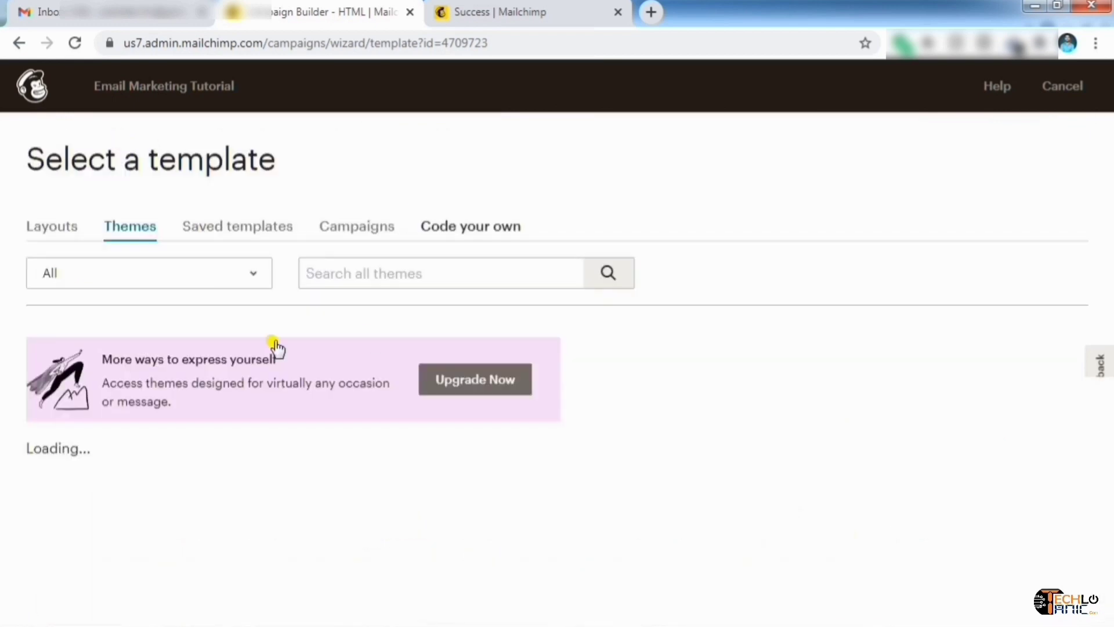
{"action": "scroll", "coordinate": [377, 372], "scroll_direction": "down", "scroll_amount": 3}
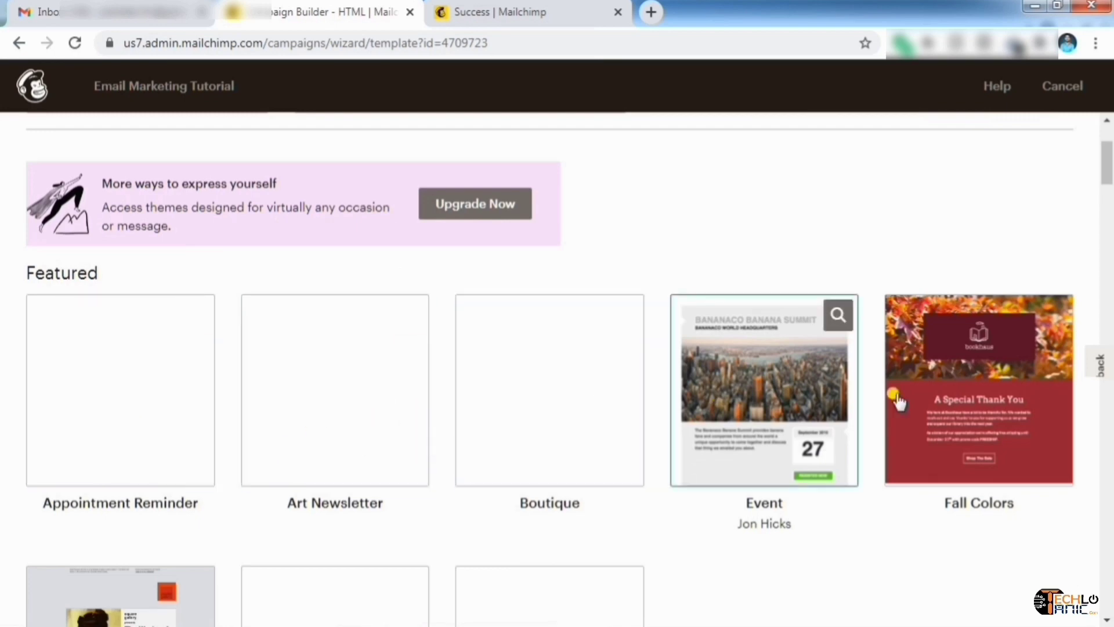
{"action": "scroll", "coordinate": [737, 473], "scroll_direction": "down", "scroll_amount": 3}
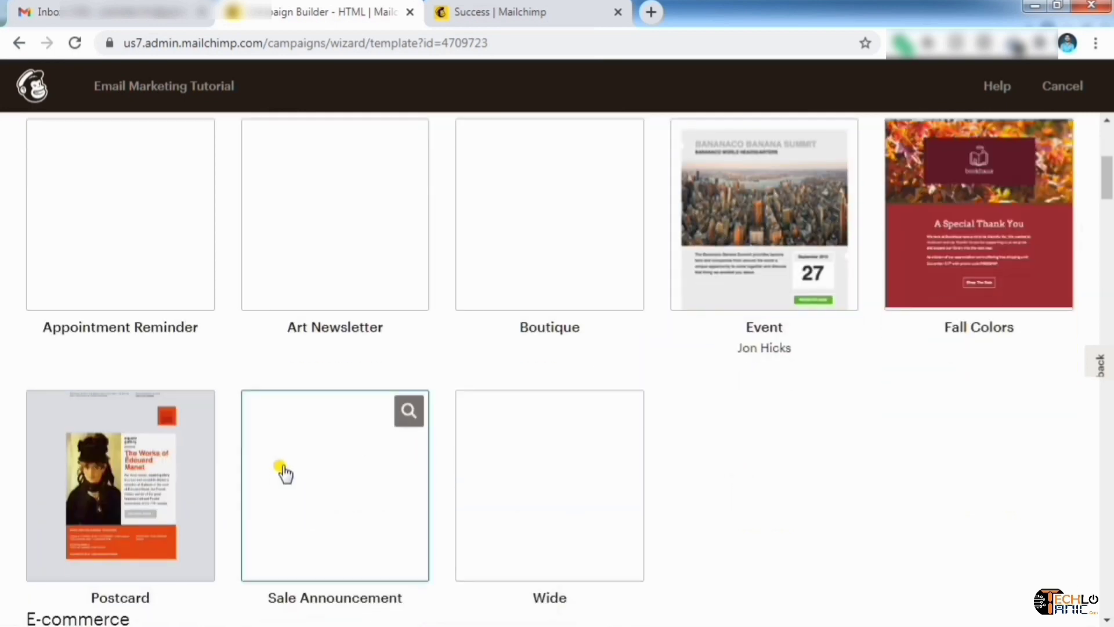
{"action": "scroll", "coordinate": [645, 456], "scroll_direction": "down", "scroll_amount": 5}
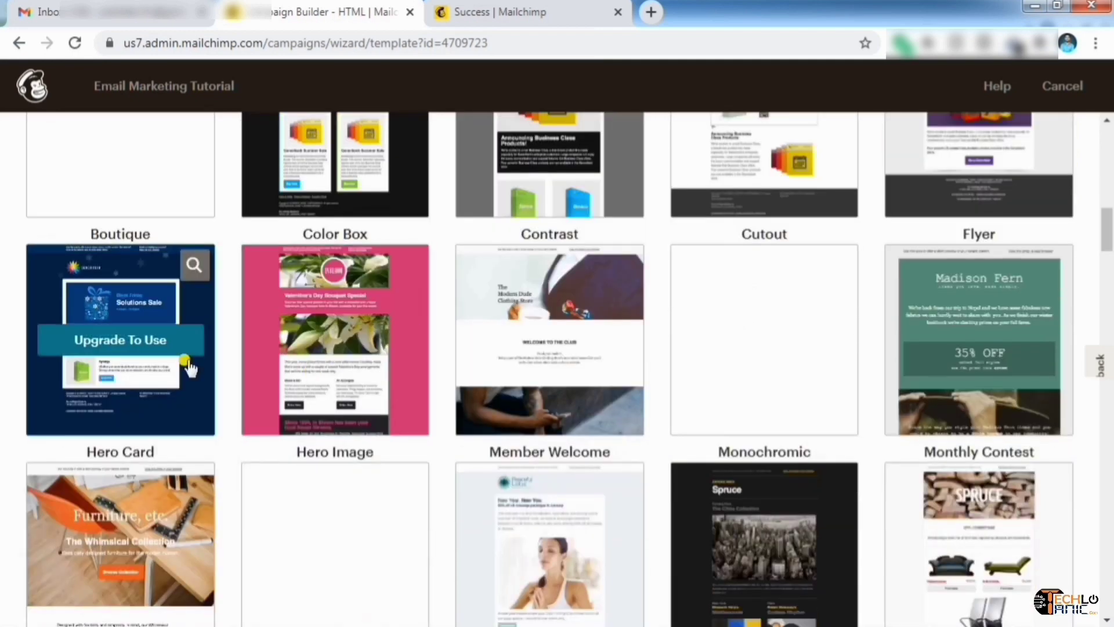
{"action": "scroll", "coordinate": [364, 244], "scroll_direction": "down", "scroll_amount": 7}
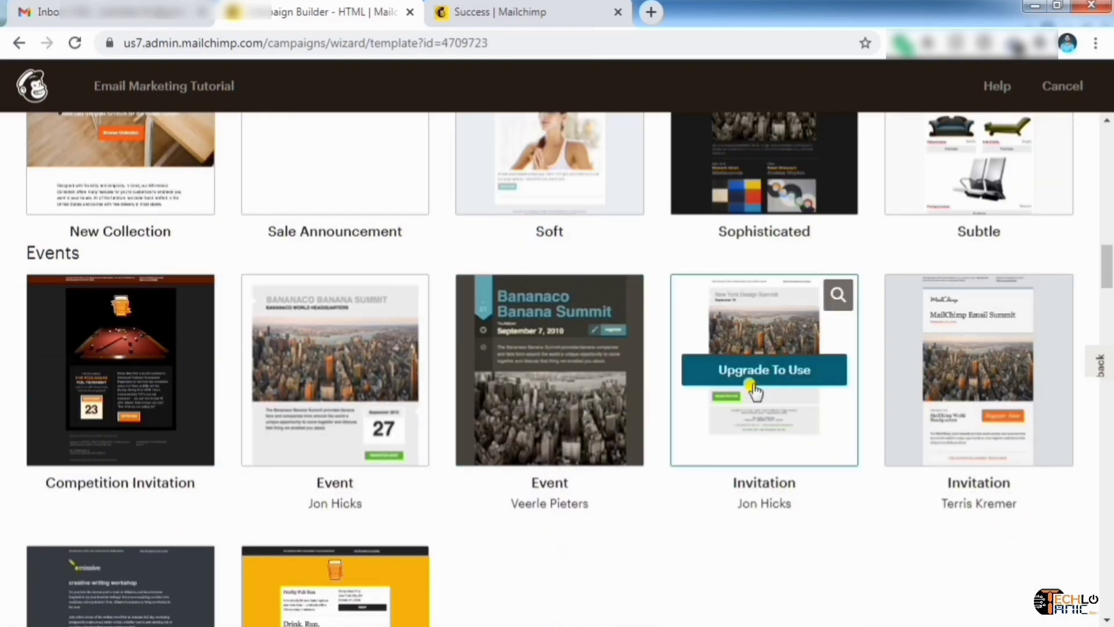
{"action": "scroll", "coordinate": [752, 391], "scroll_direction": "down", "scroll_amount": 10}
{"action": "scroll", "coordinate": [877, 299], "scroll_direction": "up", "scroll_amount": 15}
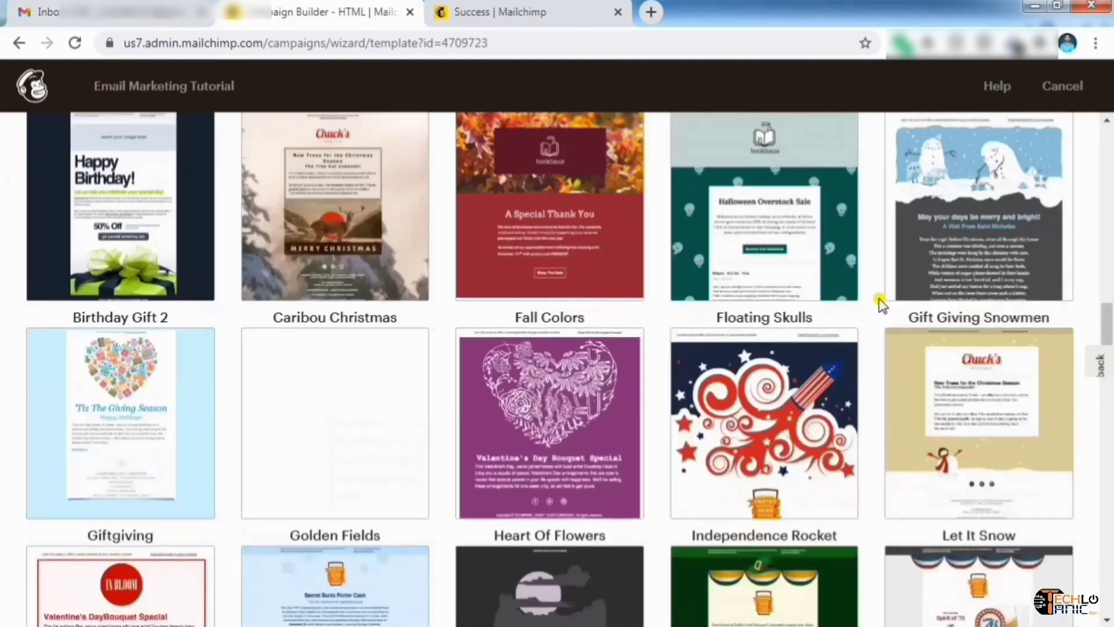
{"action": "left_click", "coordinate": [271, 226]}
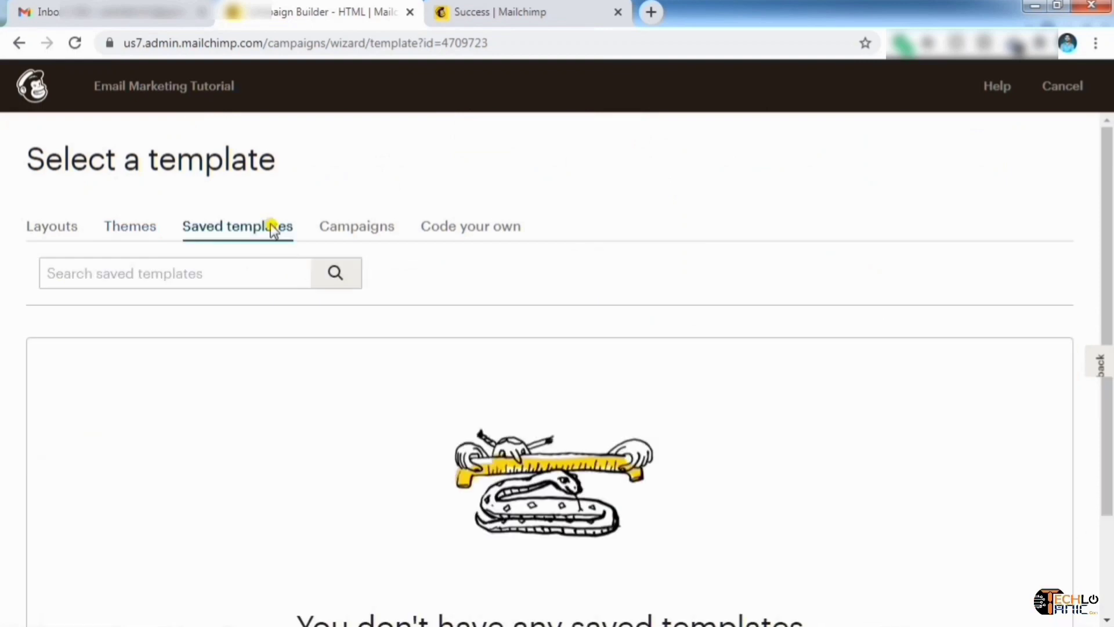
{"action": "scroll", "coordinate": [602, 373], "scroll_direction": "down", "scroll_amount": 2}
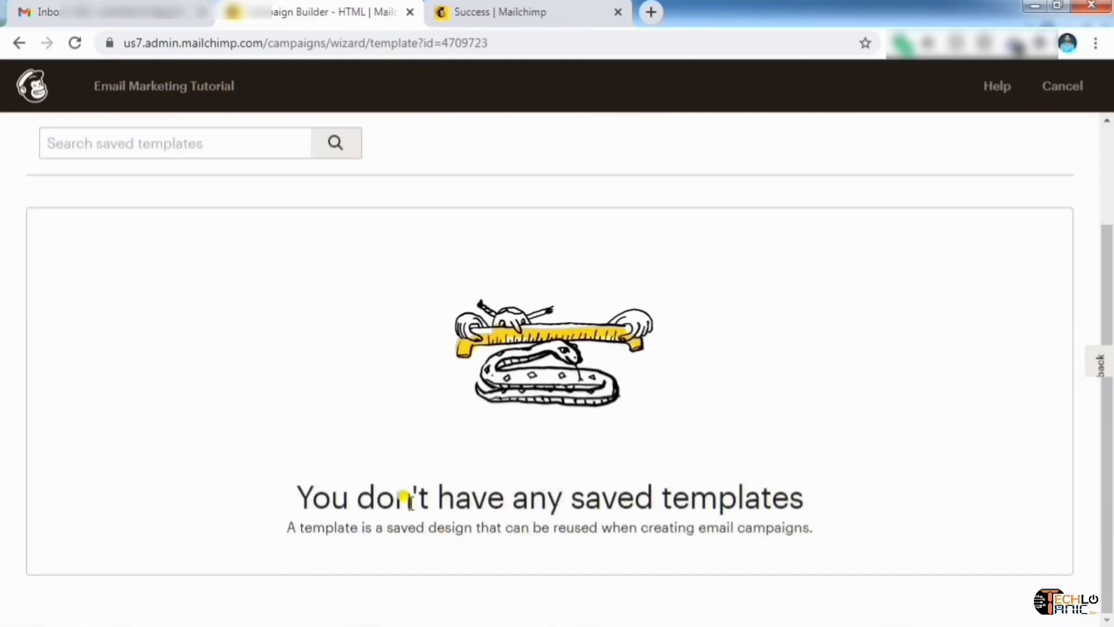
{"action": "scroll", "coordinate": [547, 348], "scroll_direction": "up", "scroll_amount": 2}
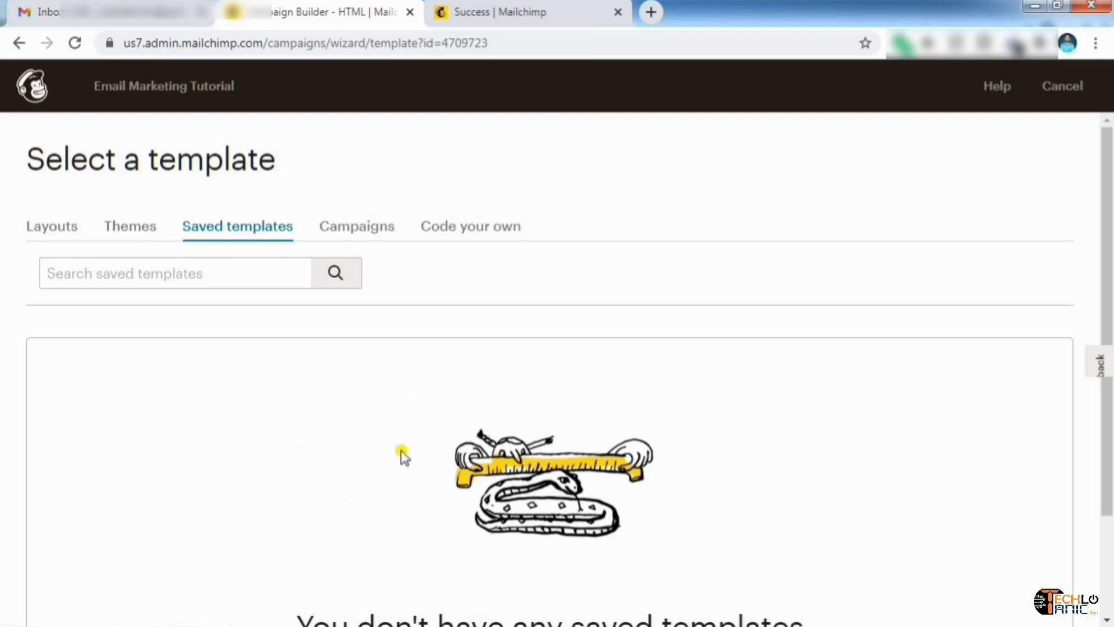
{"action": "scroll", "coordinate": [405, 457], "scroll_direction": "down", "scroll_amount": 2}
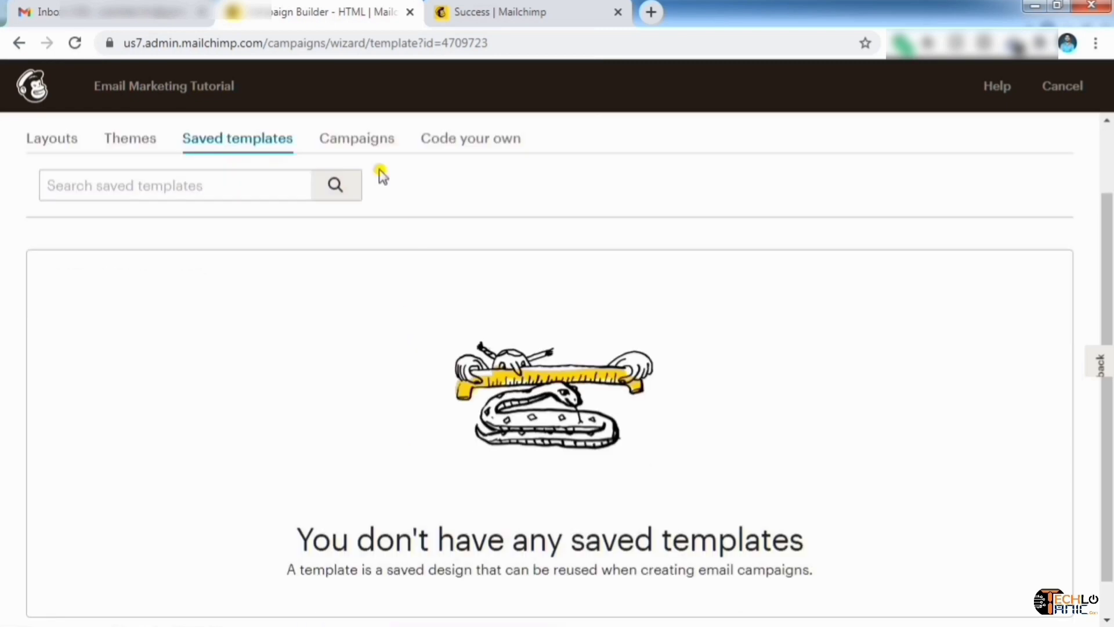
{"action": "left_click", "coordinate": [368, 145]}
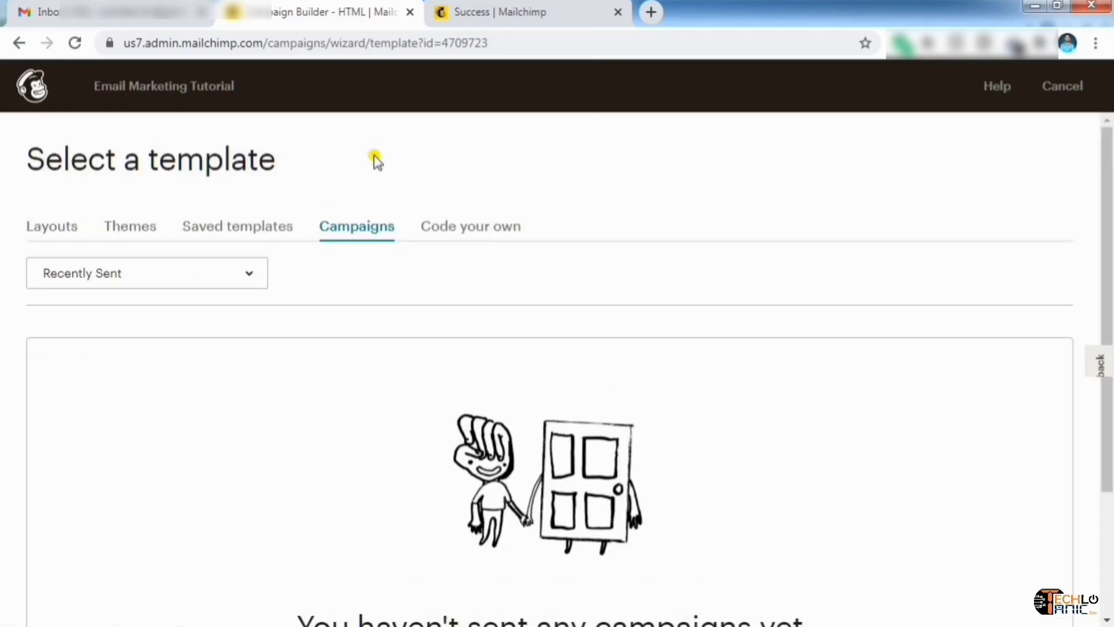
{"action": "scroll", "coordinate": [405, 442], "scroll_direction": "down", "scroll_amount": 3}
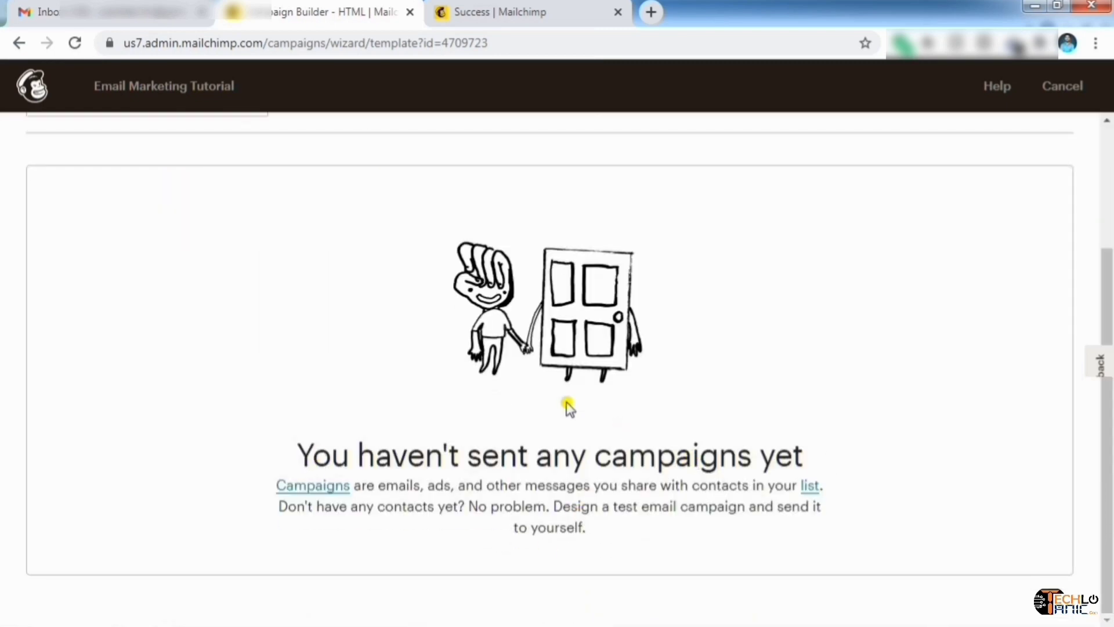
{"action": "scroll", "coordinate": [567, 405], "scroll_direction": "up", "scroll_amount": 3}
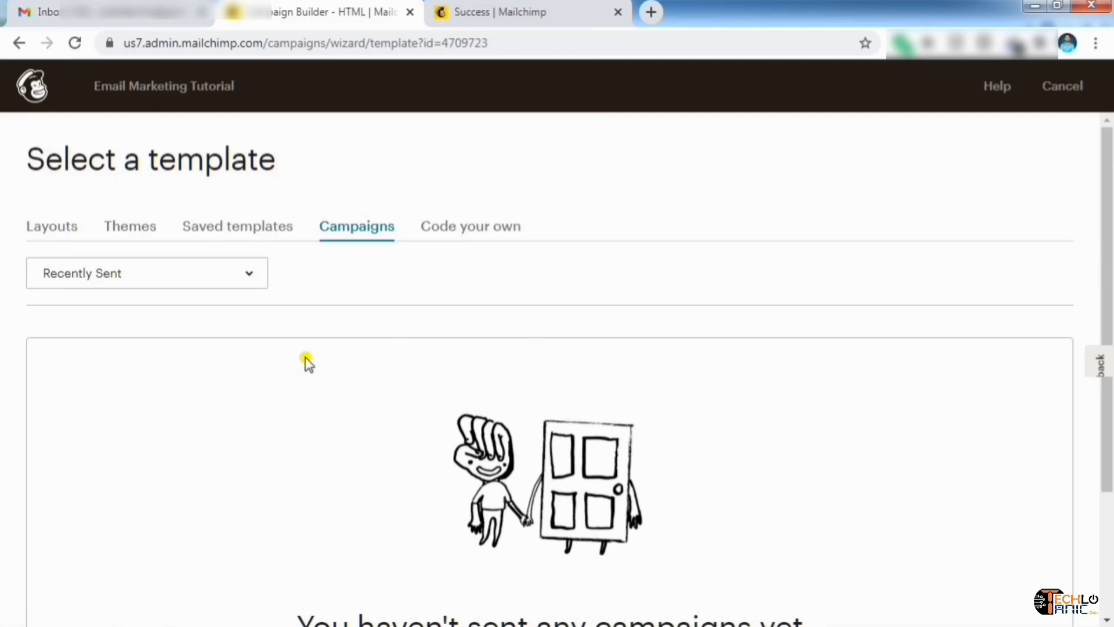
{"action": "left_click", "coordinate": [448, 236]}
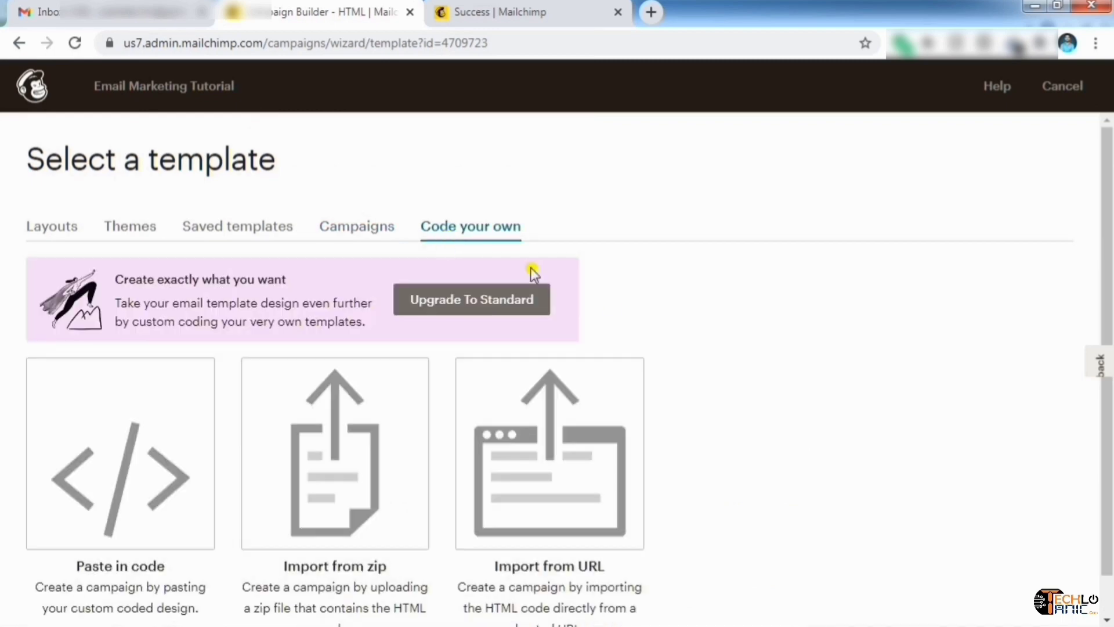
{"action": "scroll", "coordinate": [610, 304], "scroll_direction": "down", "scroll_amount": 1}
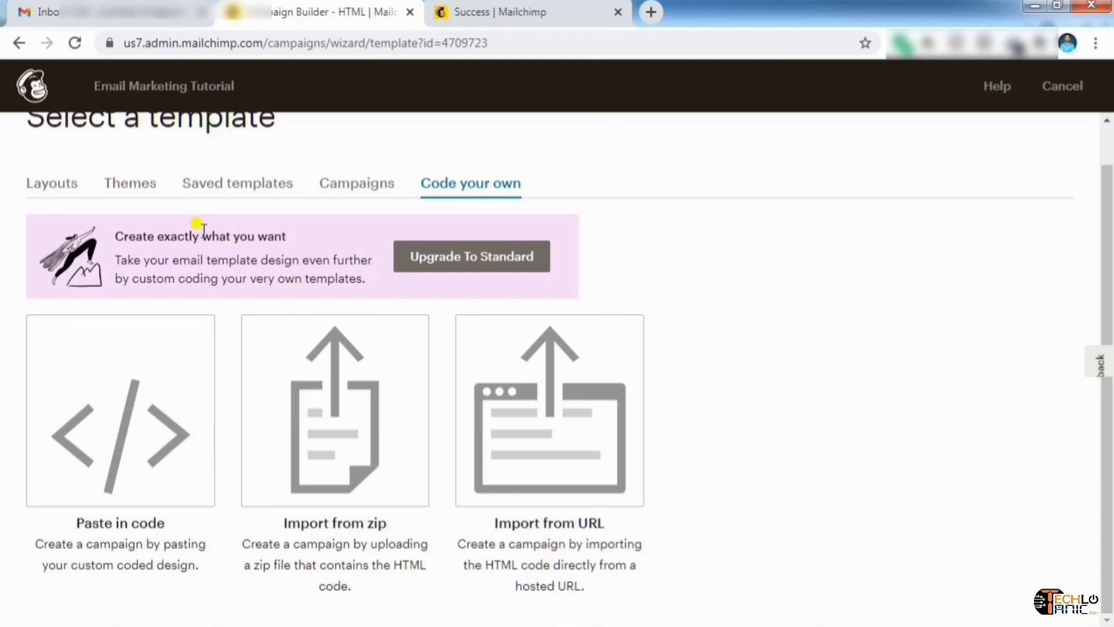
{"action": "left_click", "coordinate": [116, 191]}
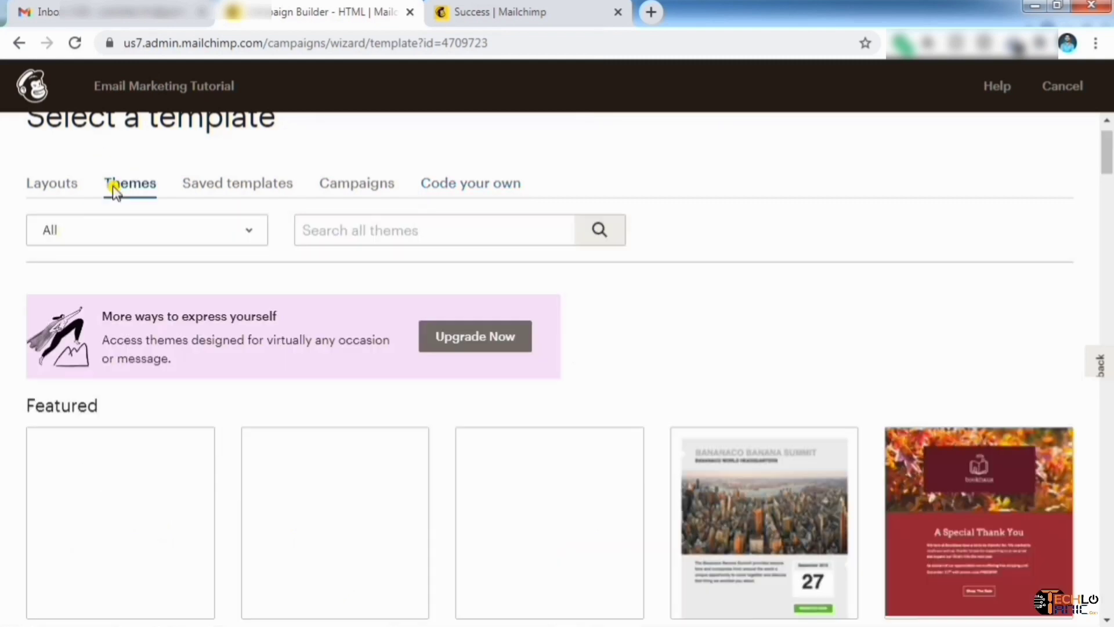
{"action": "scroll", "coordinate": [324, 406], "scroll_direction": "down", "scroll_amount": 3}
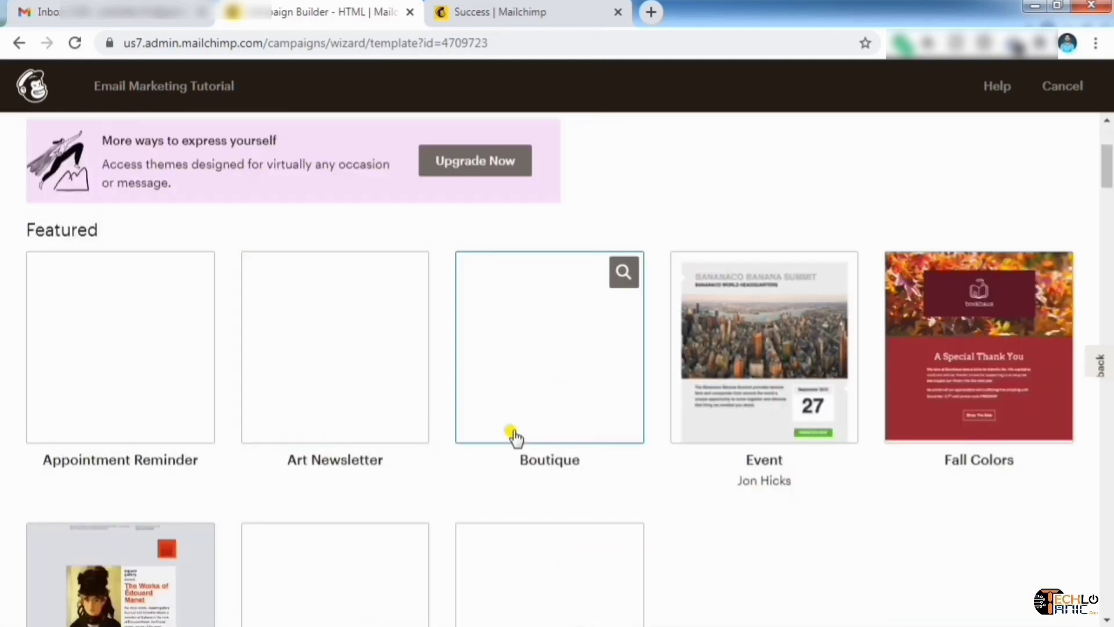
Apply the Fall Colors theme and scroll the builder preview back to the header
{"action": "left_click", "coordinate": [985, 374]}
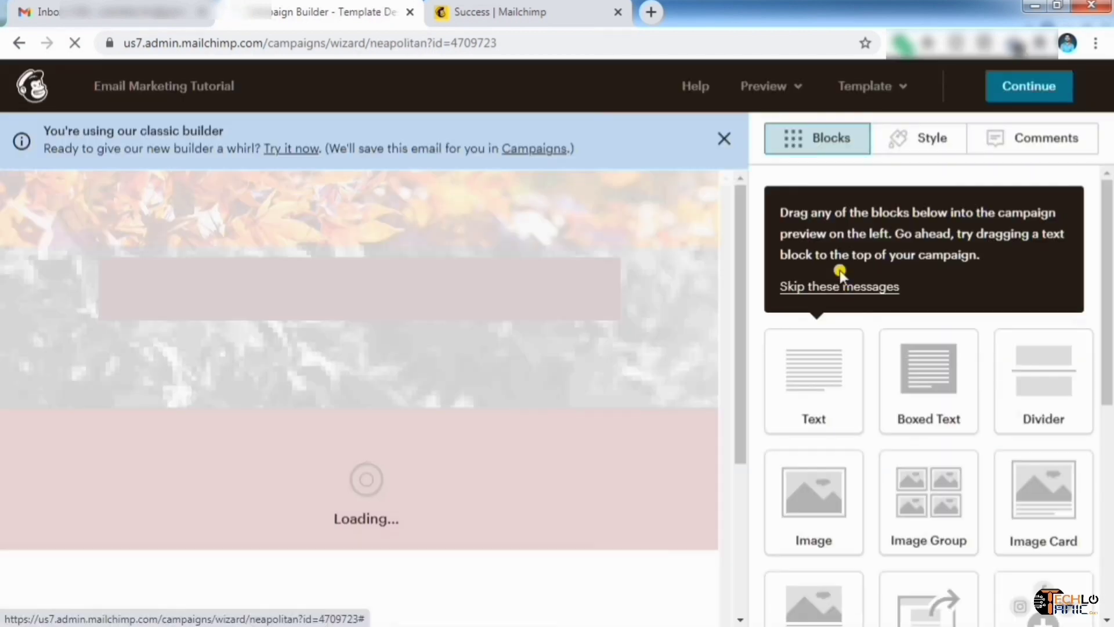
{"action": "scroll", "coordinate": [614, 285], "scroll_direction": "down", "scroll_amount": 3}
{"action": "scroll", "coordinate": [604, 280], "scroll_direction": "up", "scroll_amount": 2}
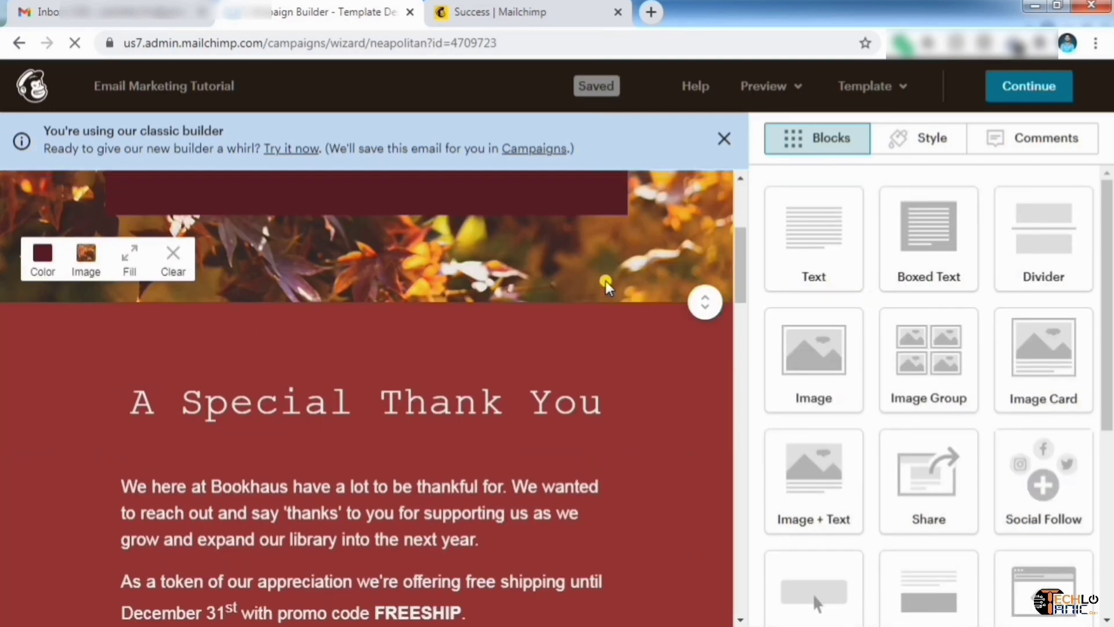
{"action": "scroll", "coordinate": [604, 280], "scroll_direction": "up", "scroll_amount": 4}
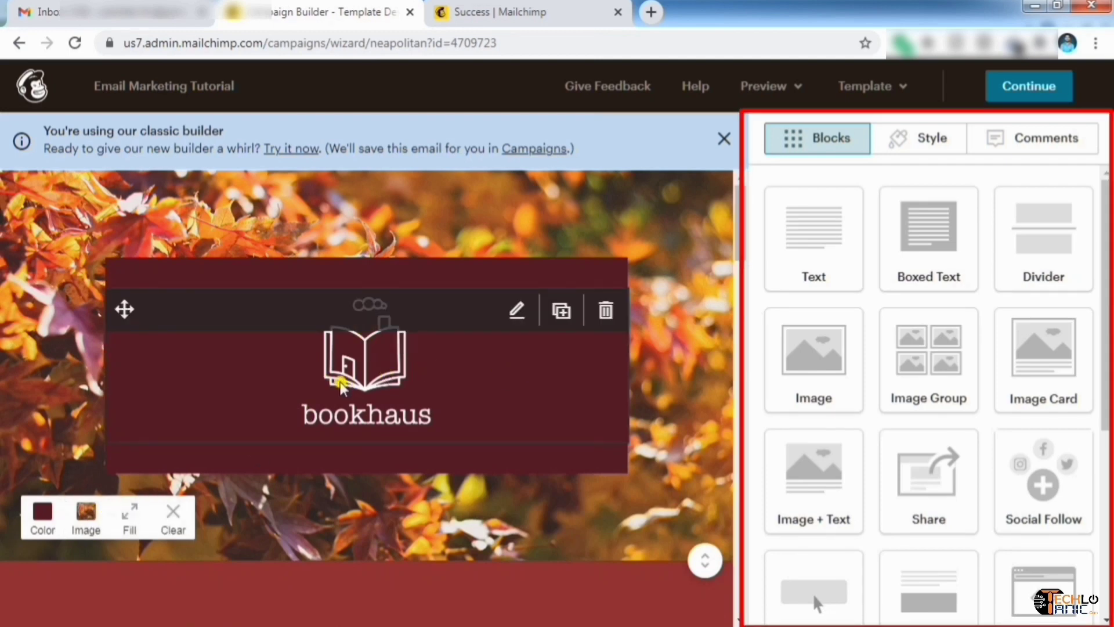
Replace the bookhaus header logo with the uploaded Techlo Tanic logo and shrink it
{"action": "left_click", "coordinate": [515, 310]}
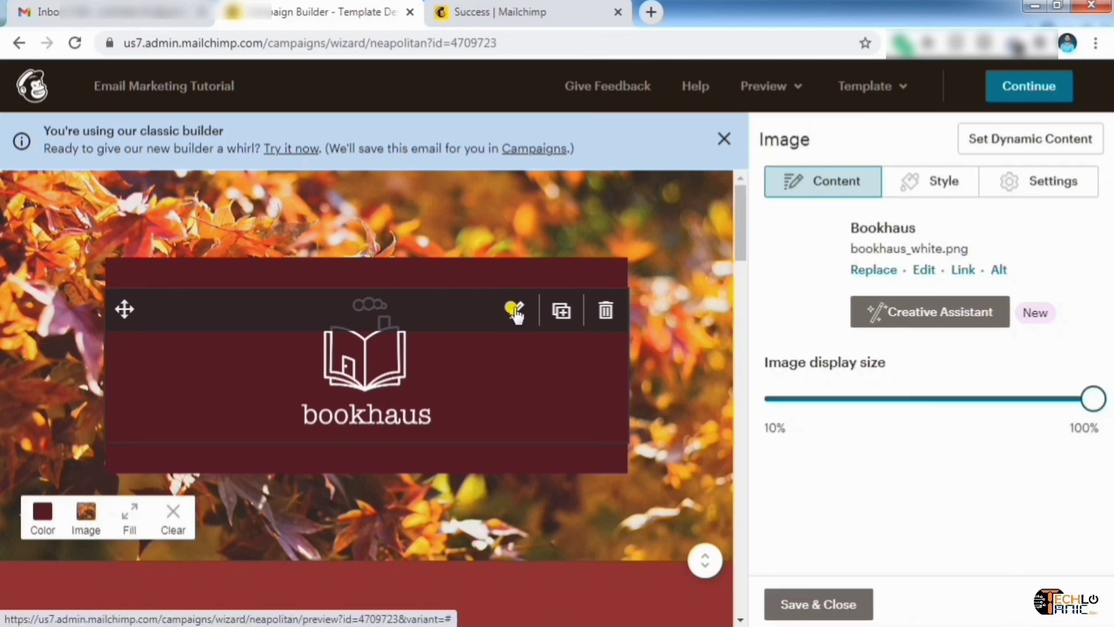
{"action": "left_click", "coordinate": [873, 271]}
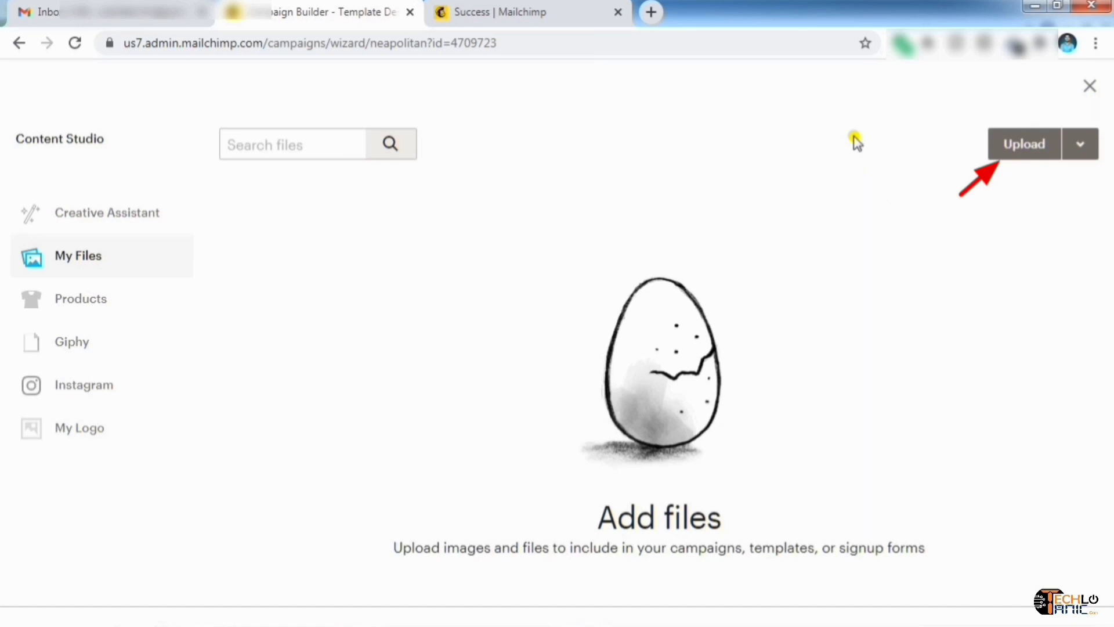
{"action": "left_click", "coordinate": [1019, 149]}
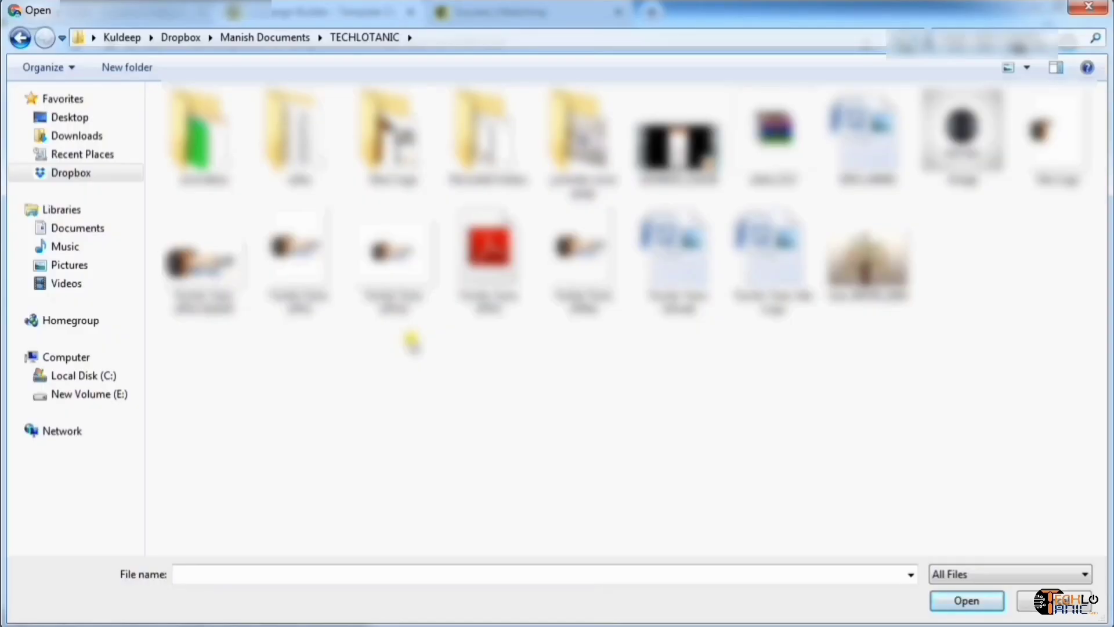
{"action": "double_click", "coordinate": [390, 133]}
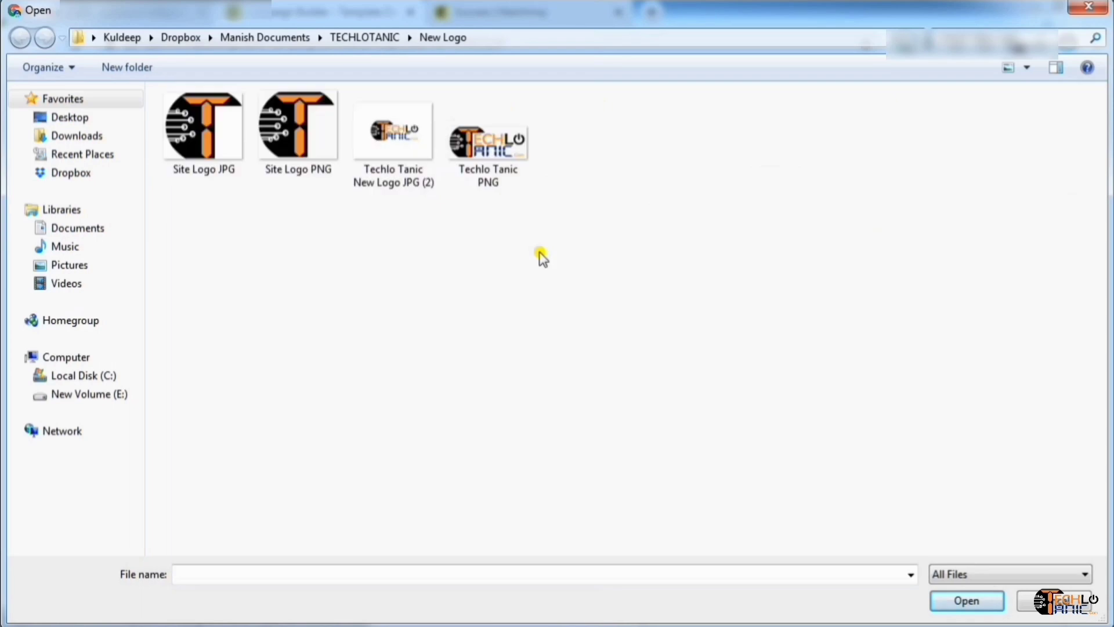
{"action": "double_click", "coordinate": [390, 142]}
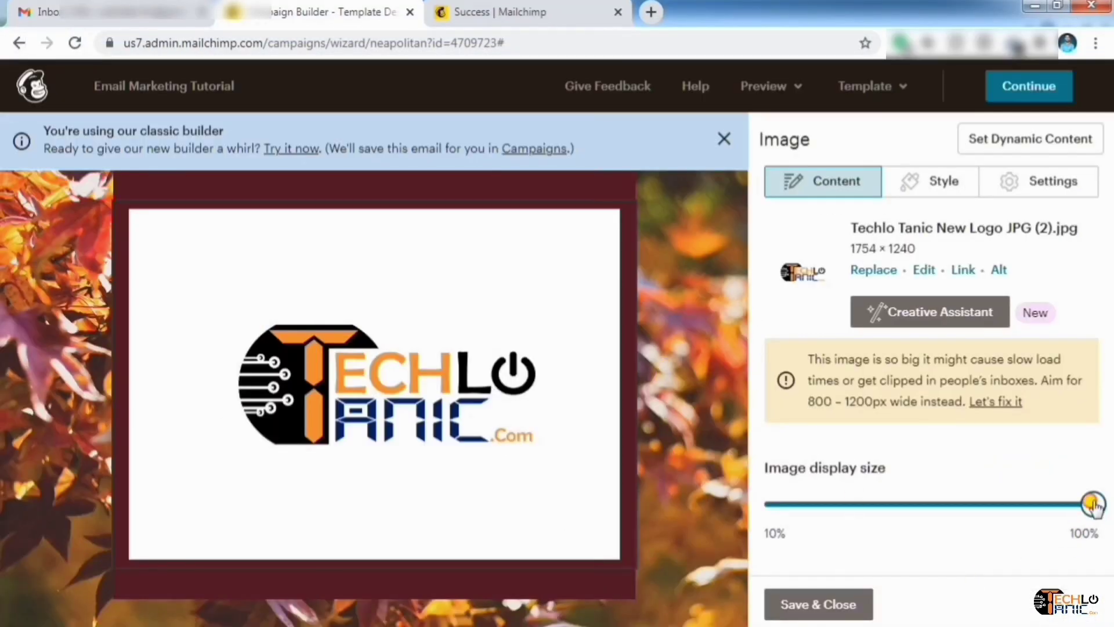
{"action": "left_click_drag", "start_coordinate": [1091, 502], "coordinate": [868, 505]}
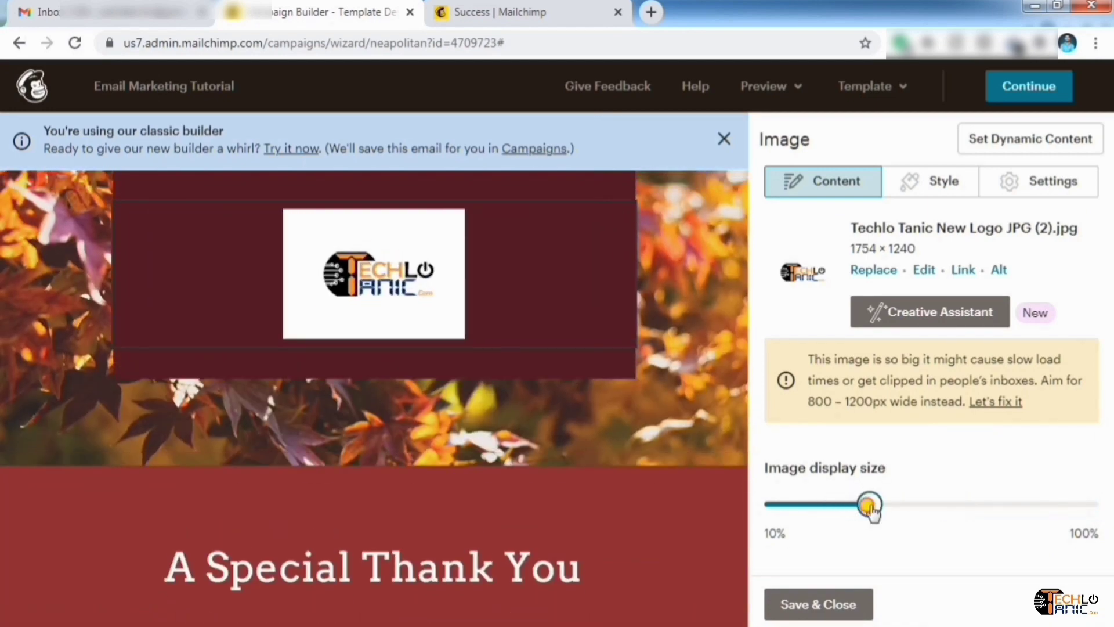
Crop the logo to a 4:3 ratio and save it
{"action": "left_click", "coordinate": [929, 268]}
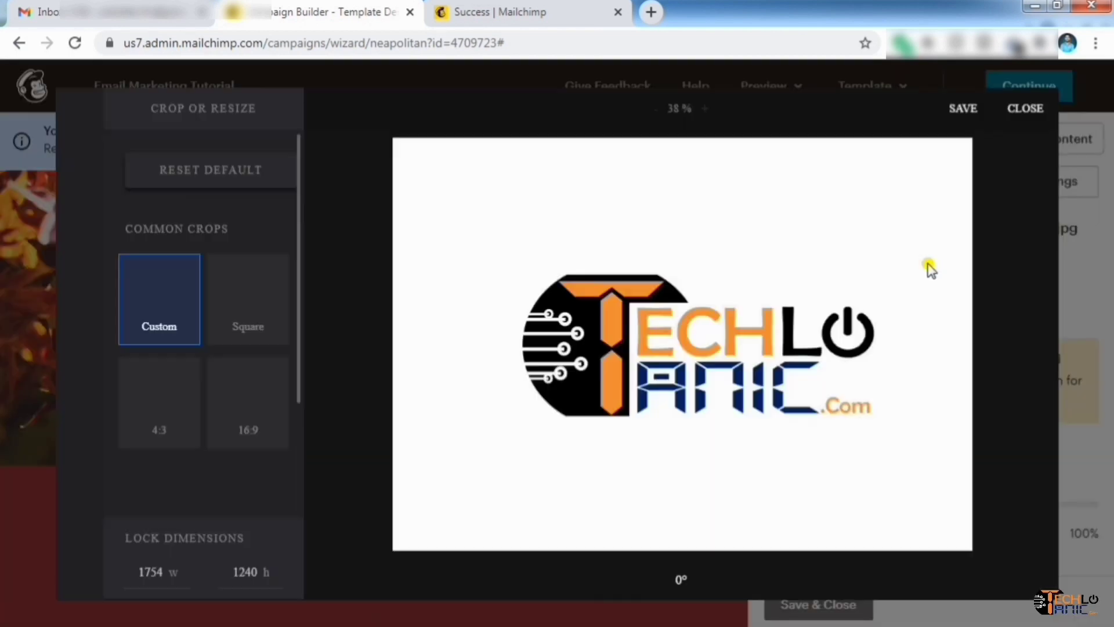
{"action": "left_click", "coordinate": [231, 297]}
{"action": "left_click", "coordinate": [159, 394]}
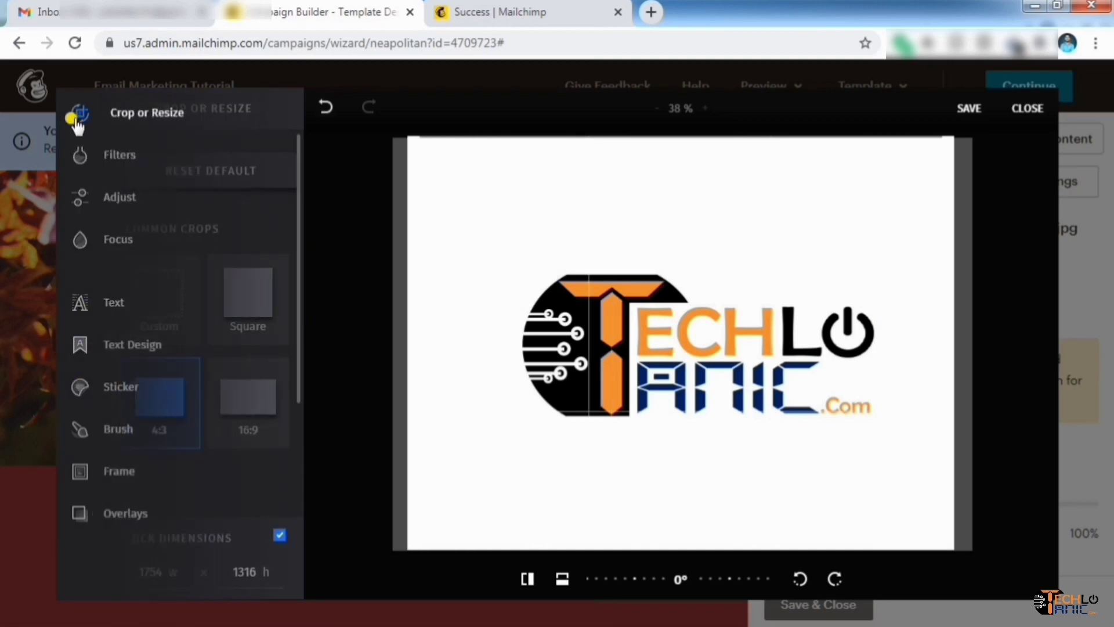
{"action": "left_click", "coordinate": [970, 109]}
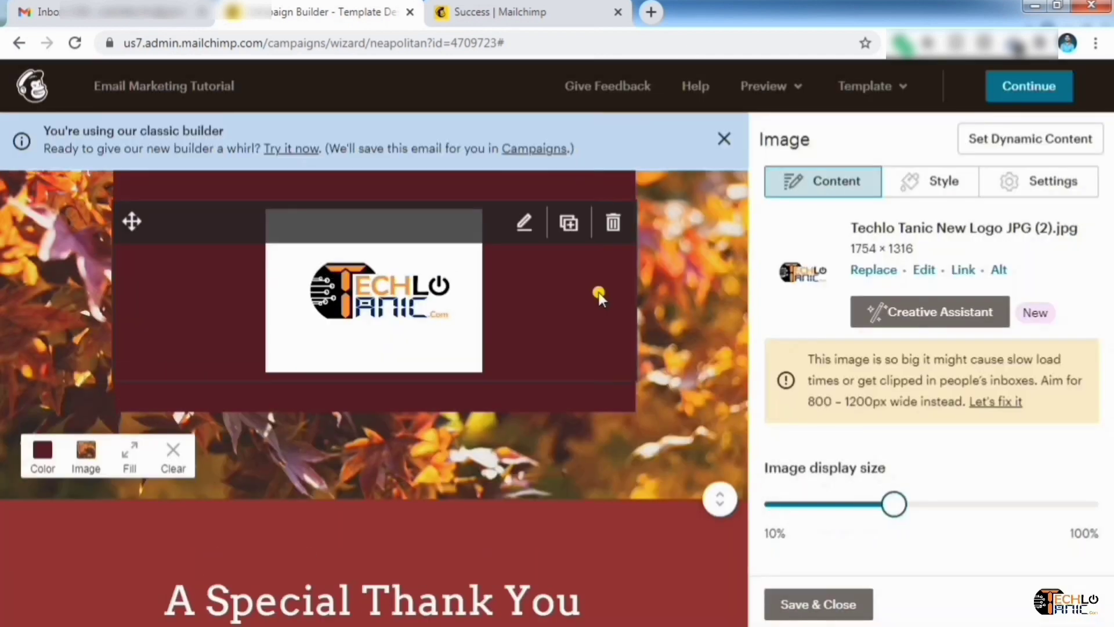
{"action": "scroll", "coordinate": [598, 293], "scroll_direction": "down", "scroll_amount": 5}
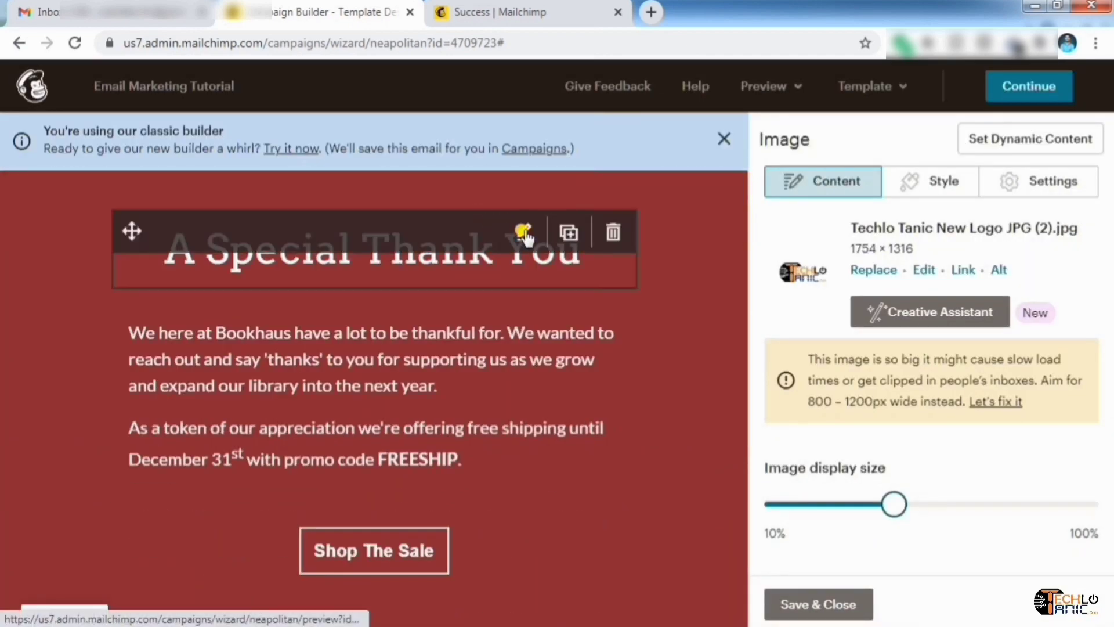
Replace the 'A Special Thank You' heading with 'EMAIL MARKETING FREE COURSE'
{"action": "left_click", "coordinate": [526, 232]}
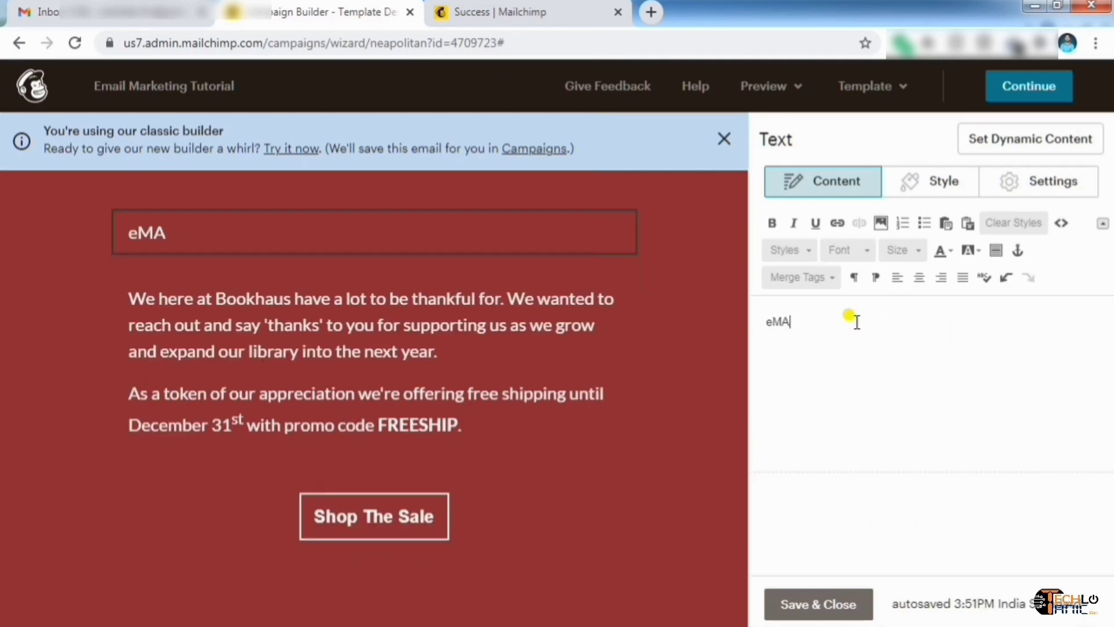
{"action": "key", "text": "BackSpace"}
{"action": "key", "text": "BackSpace"}
{"action": "key", "text": "BackSpace"}
{"action": "type", "text": "EMAIL MARKETING FREE"}
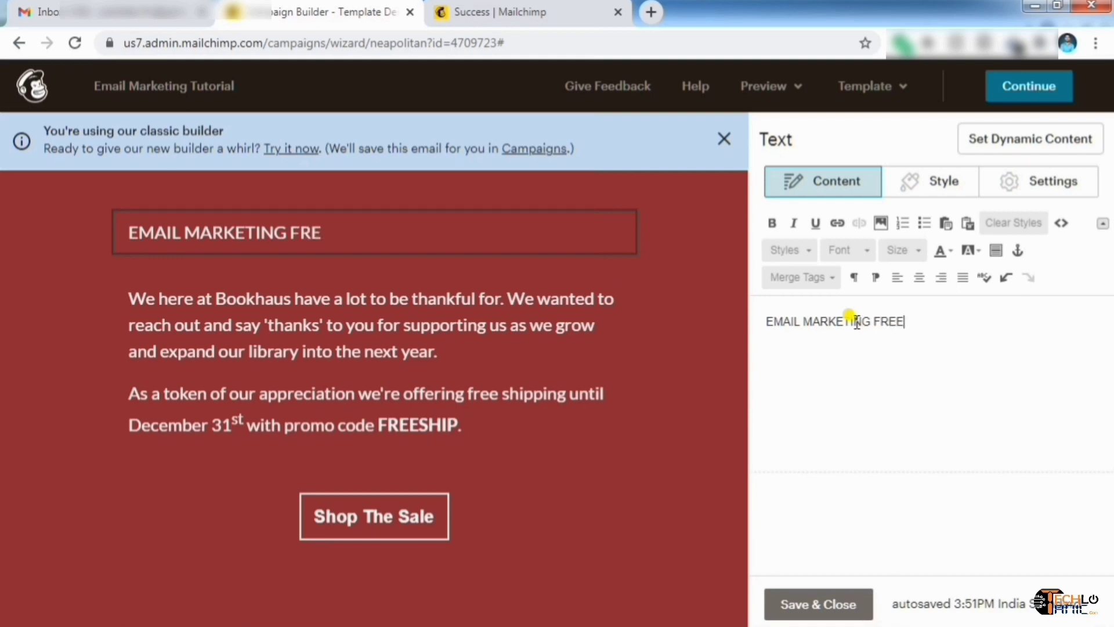
{"action": "type", "text": " COURSE"}
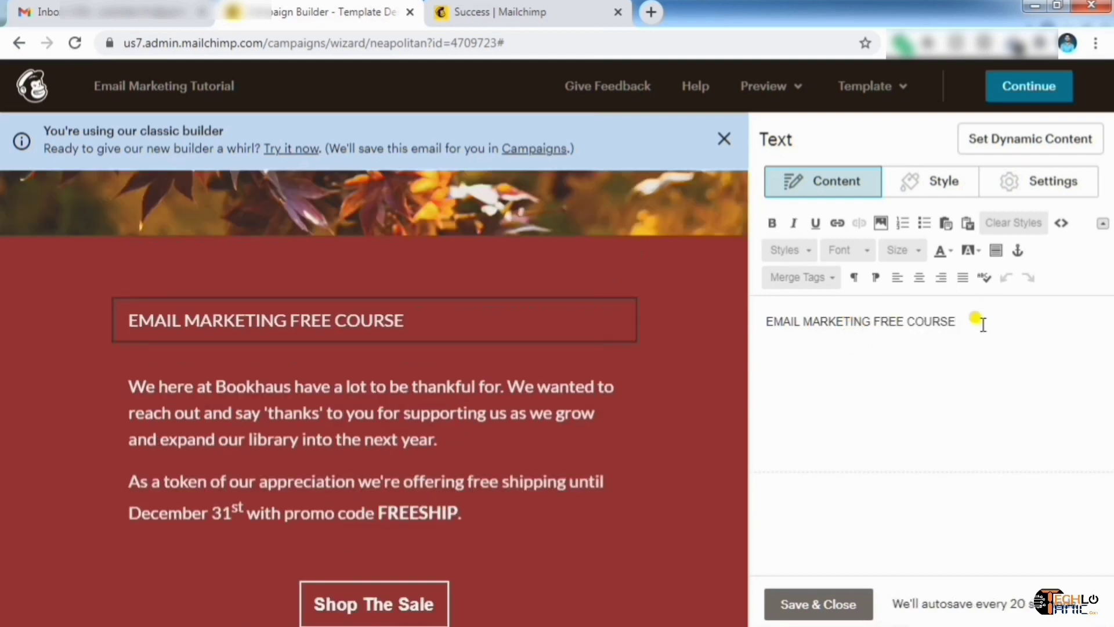
{"action": "left_click_drag", "start_coordinate": [978, 321], "coordinate": [753, 328]}
Make the heading bold with no italics, underline or link, and save the block
{"action": "left_click", "coordinate": [772, 224]}
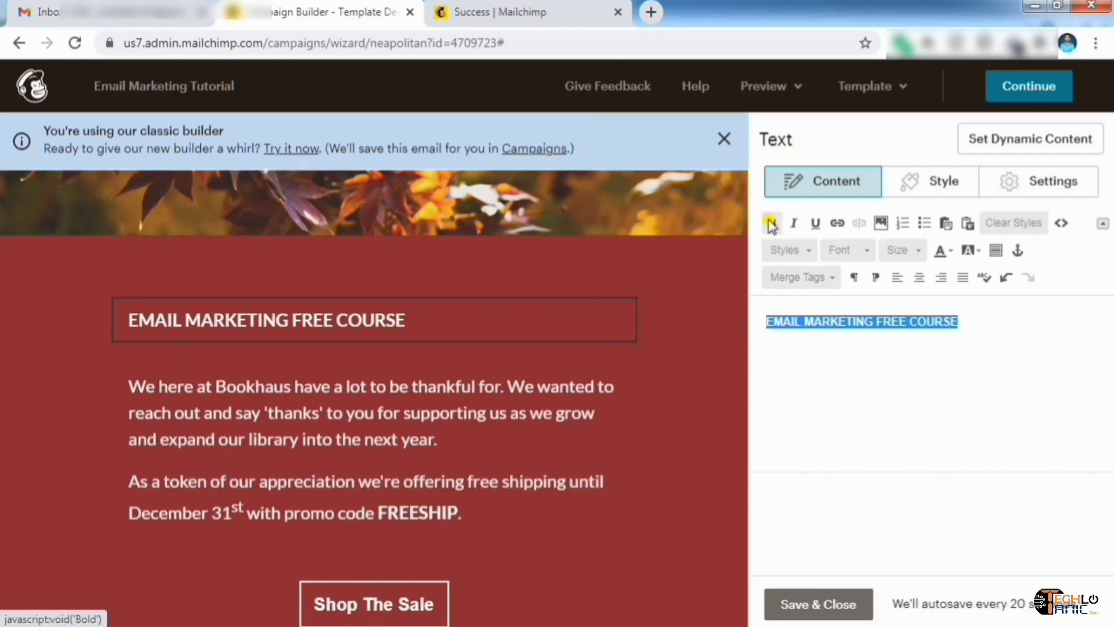
{"action": "left_click", "coordinate": [794, 223]}
{"action": "left_click", "coordinate": [815, 223]}
{"action": "left_click", "coordinate": [771, 225]}
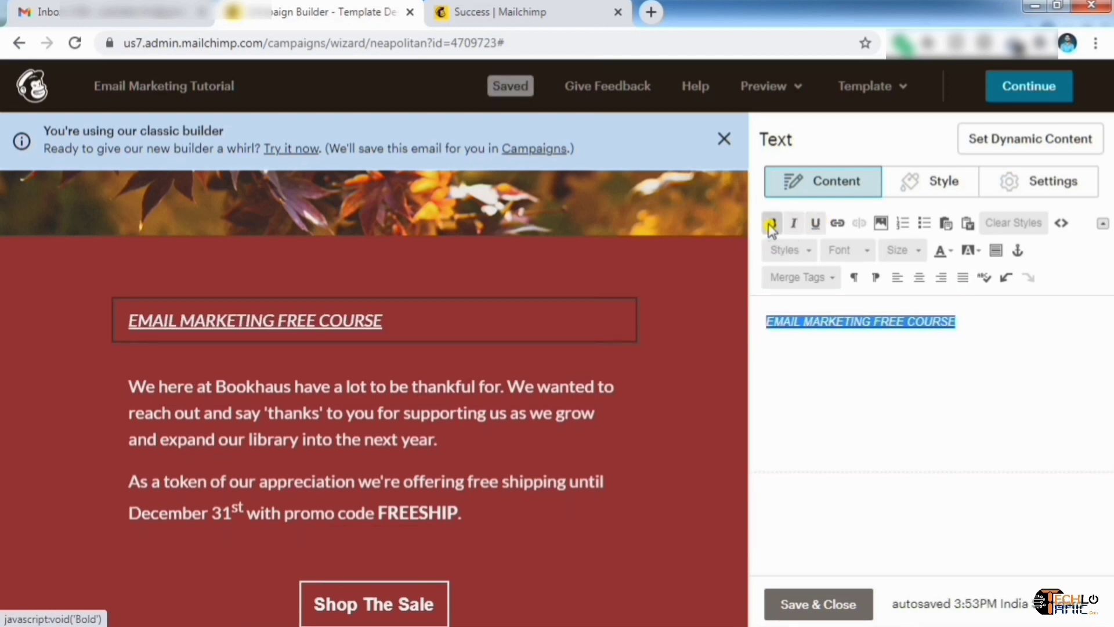
{"action": "left_click", "coordinate": [816, 223]}
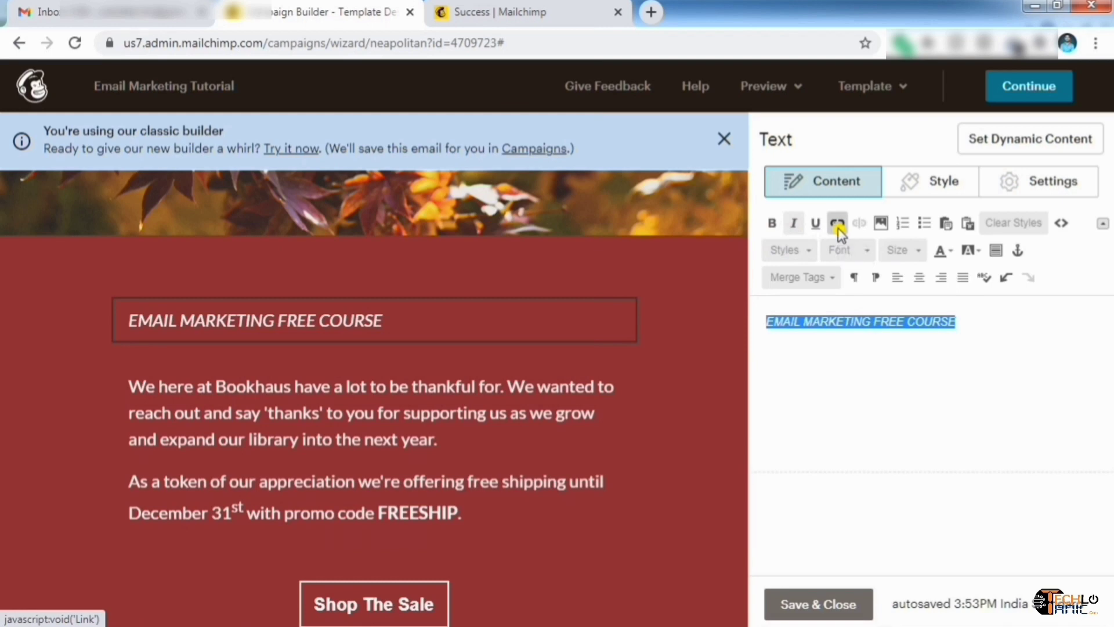
{"action": "left_click", "coordinate": [838, 224]}
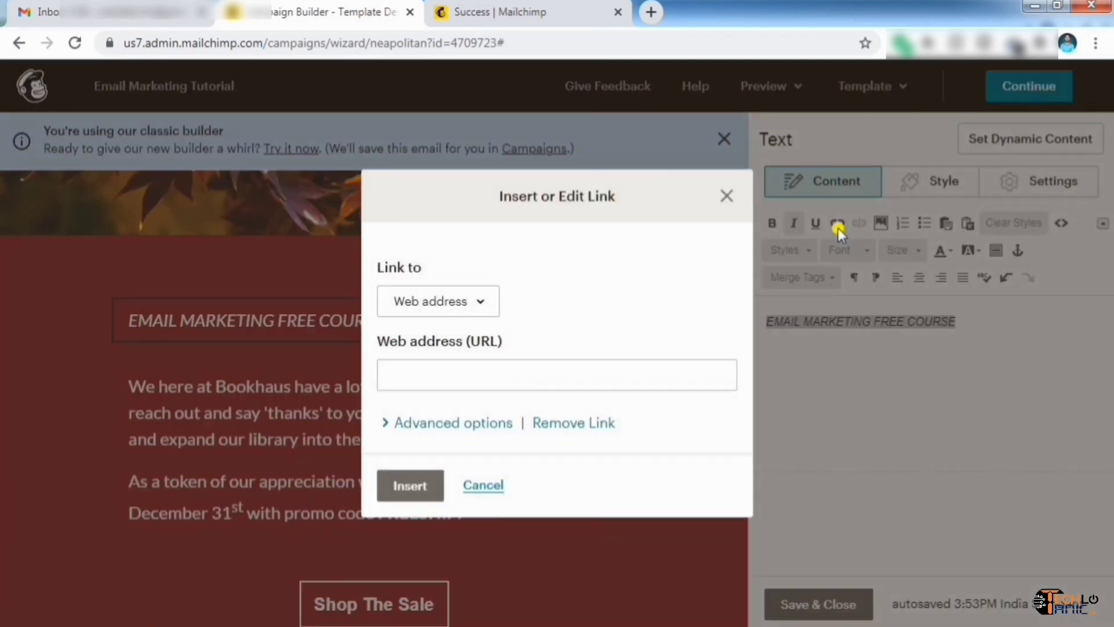
{"action": "left_click", "coordinate": [447, 365]}
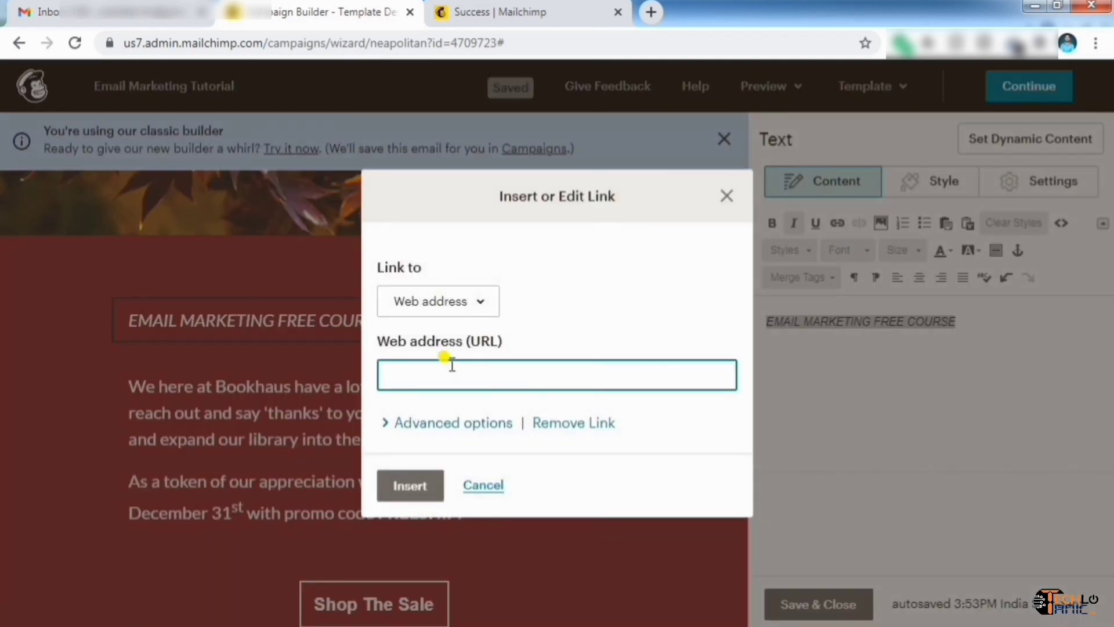
{"action": "left_click", "coordinate": [729, 197]}
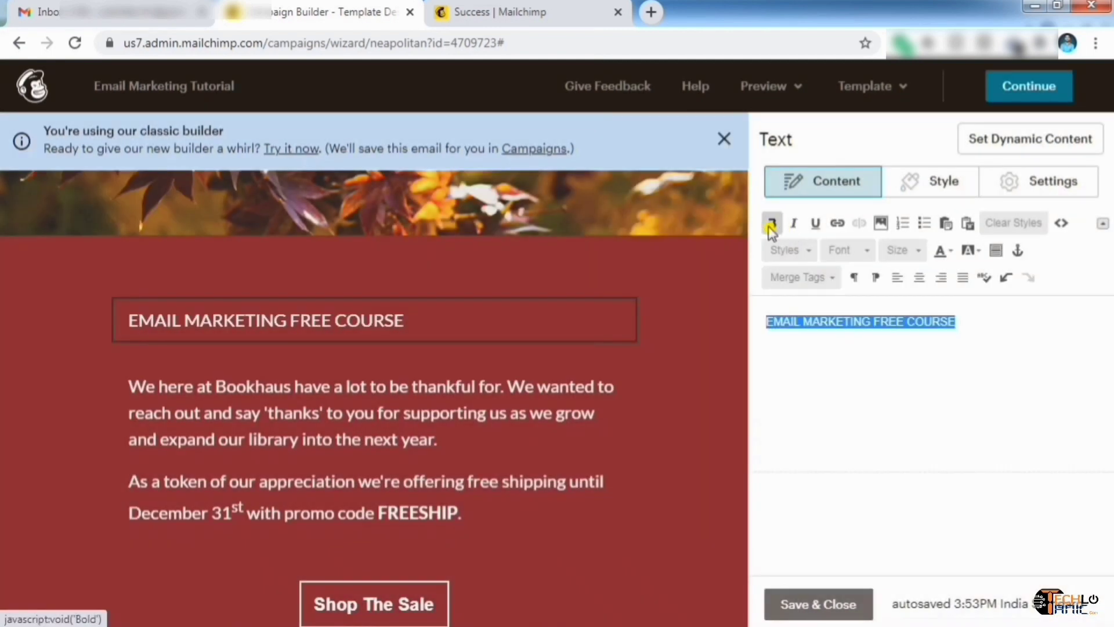
{"action": "left_click", "coordinate": [771, 226]}
{"action": "left_click", "coordinate": [818, 604]}
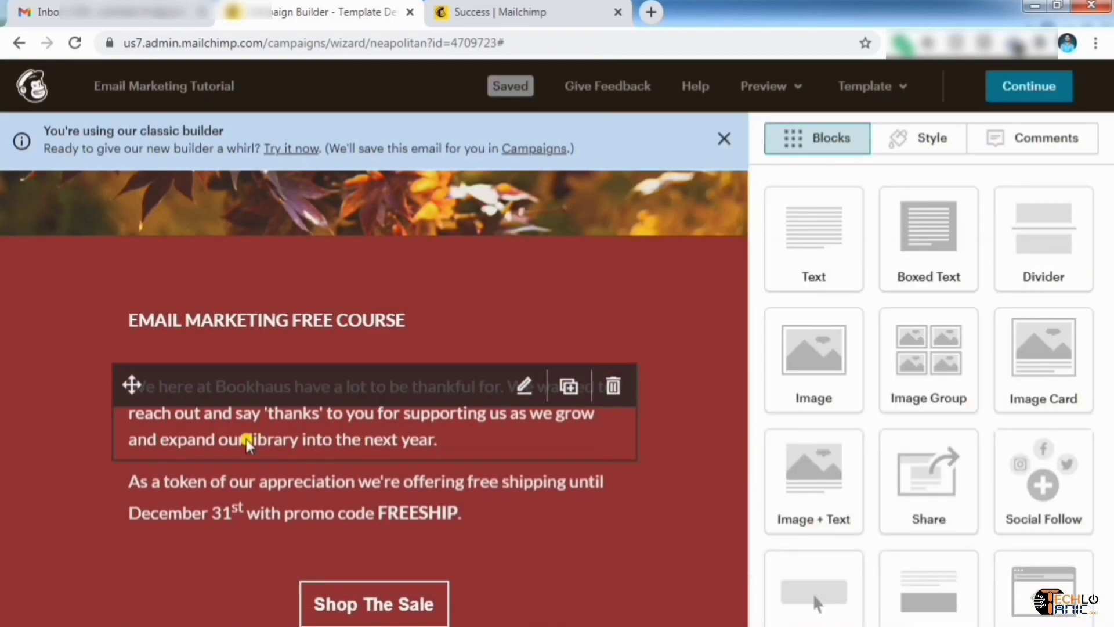
Change the Shop The Sale button label to 'FREE SIGN UP'
{"action": "scroll", "coordinate": [348, 454], "scroll_direction": "down", "scroll_amount": 1}
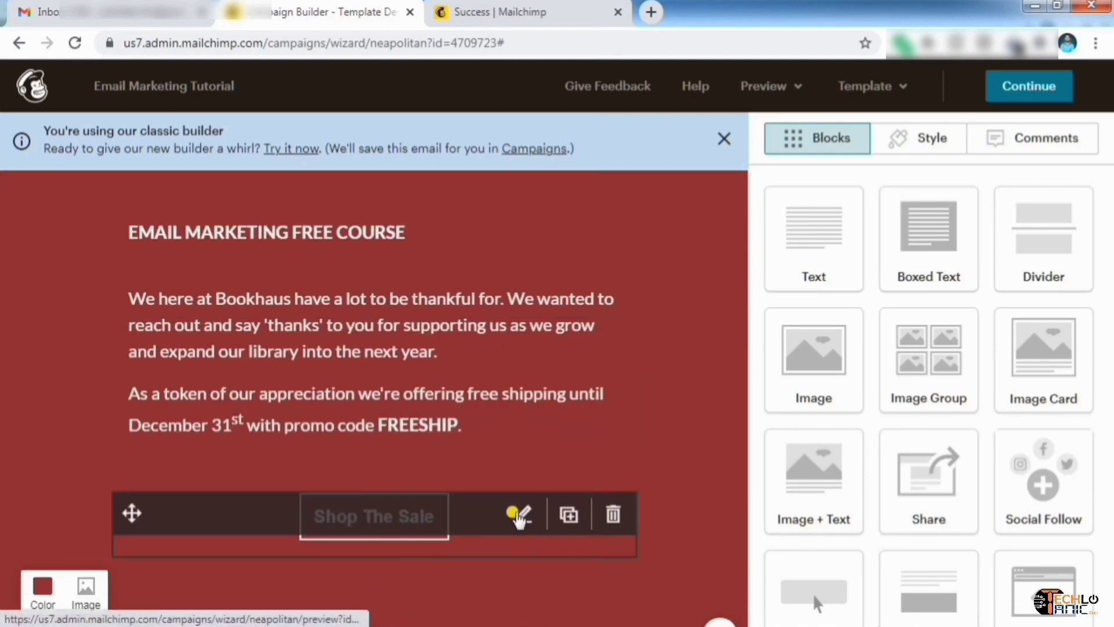
{"action": "left_click", "coordinate": [518, 515]}
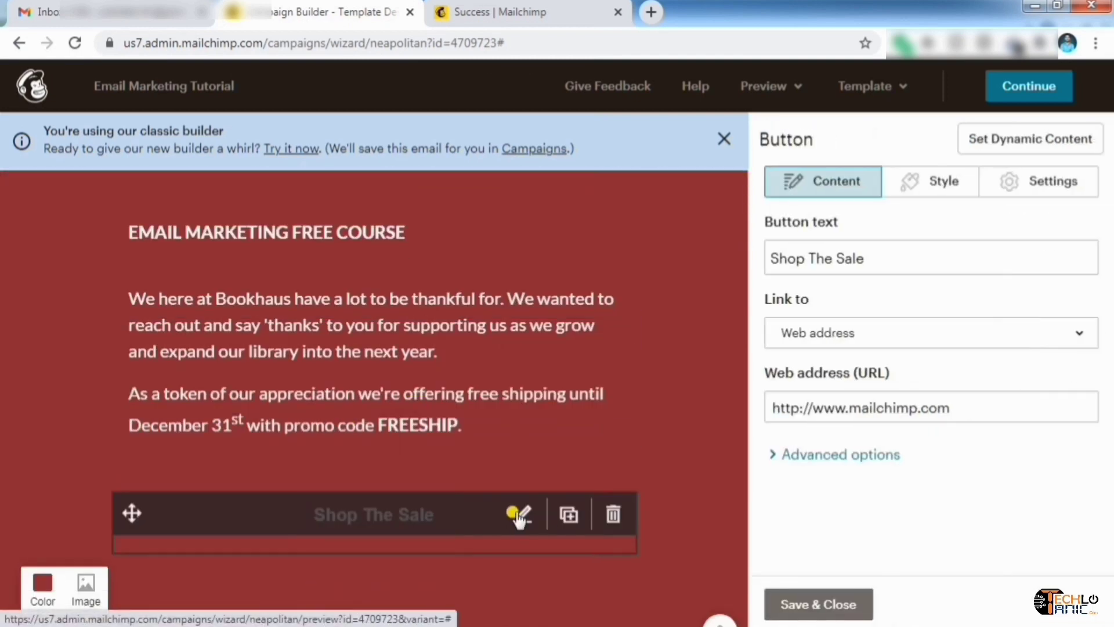
{"action": "left_click", "coordinate": [895, 259]}
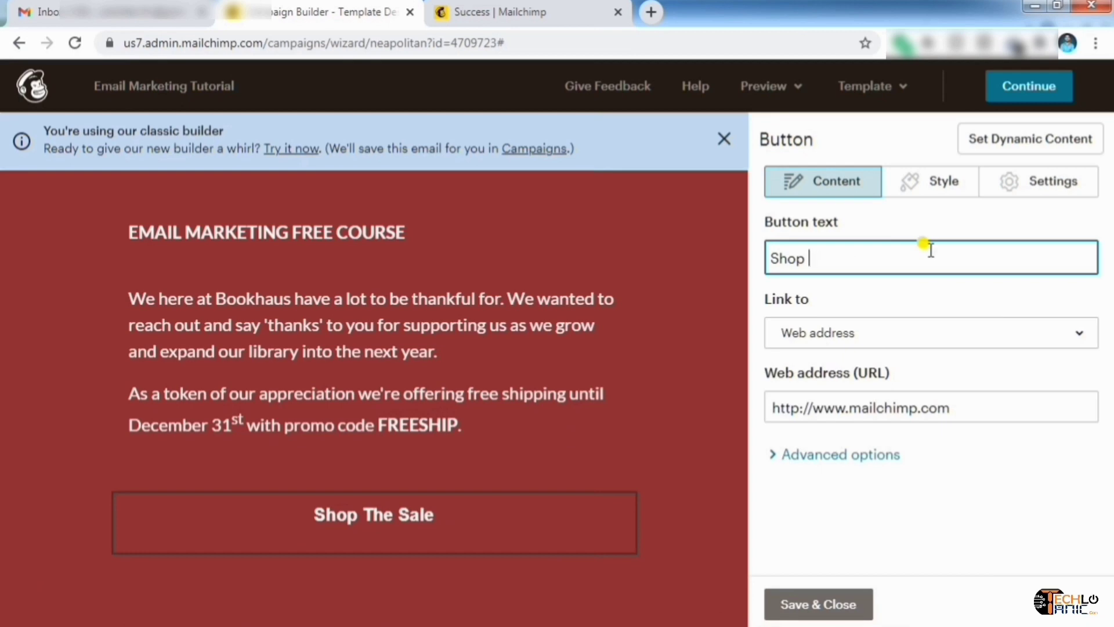
{"action": "key", "text": "BackSpace"}
{"action": "key", "text": "BackSpace"}
{"action": "key", "text": "BackSpace"}
{"action": "key", "text": "BackSpace"}
{"action": "key", "text": "BackSpace"}
{"action": "type", "text": "FREE SIGN UP"}
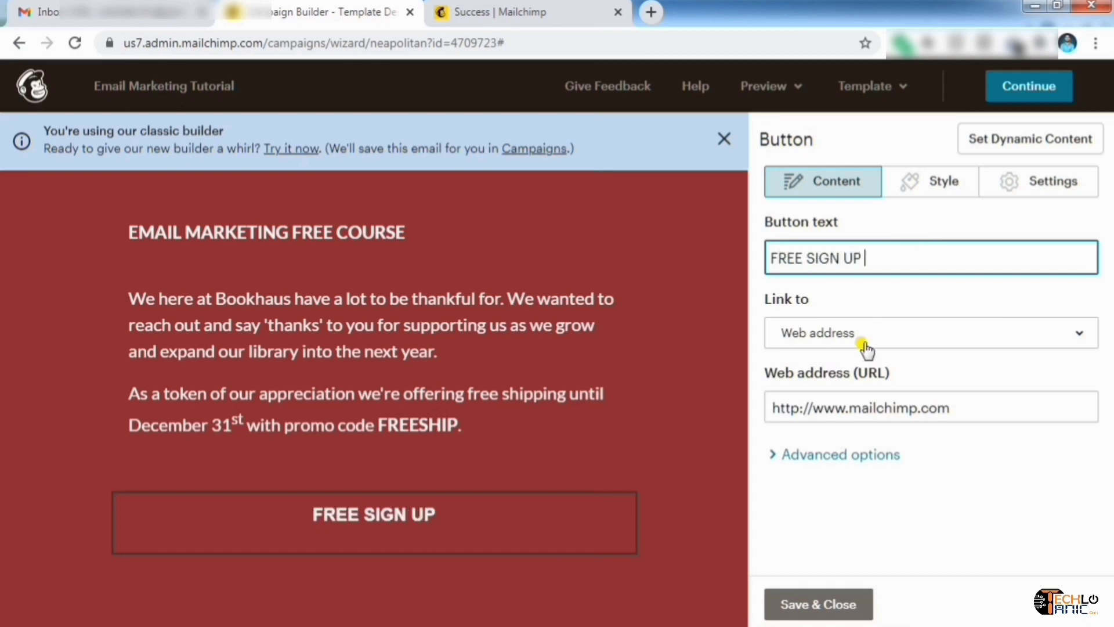
{"action": "left_click", "coordinate": [861, 329]}
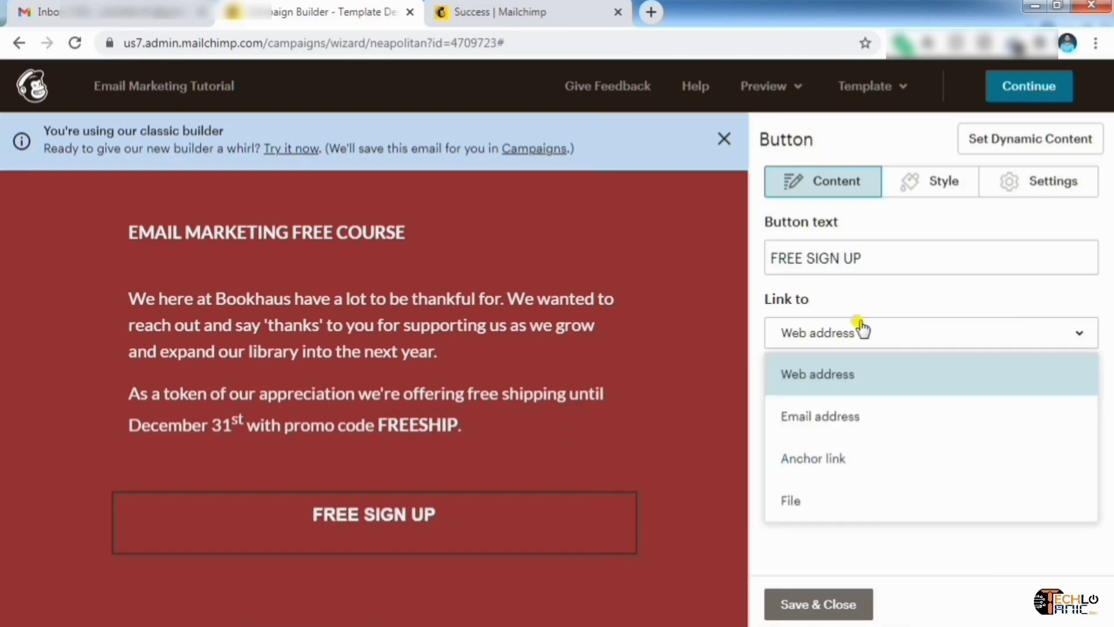
{"action": "left_click", "coordinate": [853, 378]}
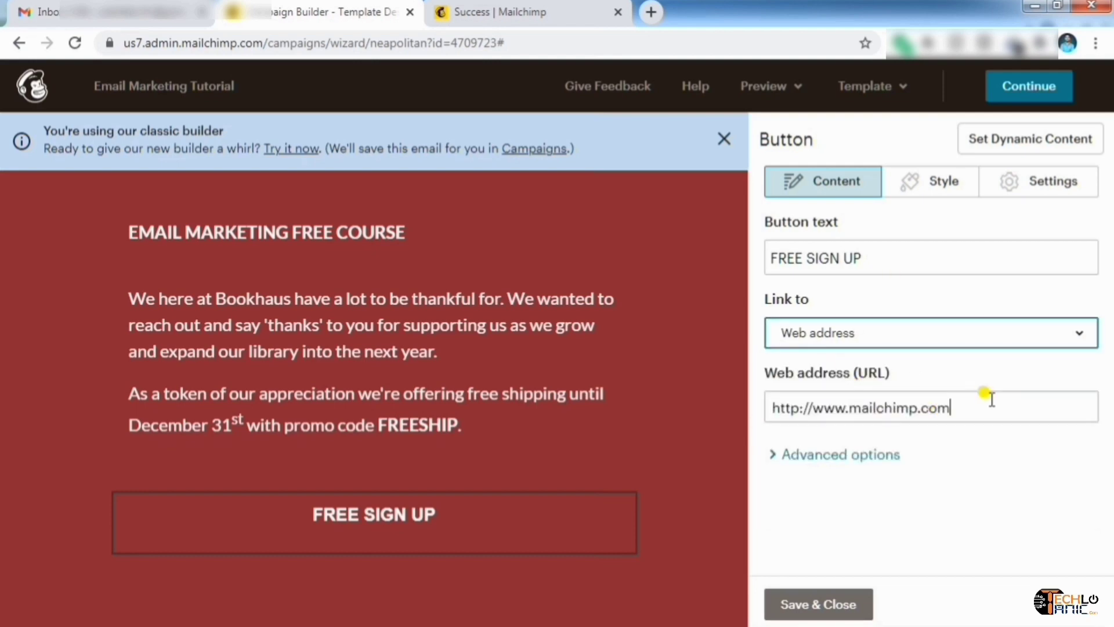
{"action": "left_click", "coordinate": [1010, 401]}
{"action": "left_click_drag", "start_coordinate": [966, 404], "coordinate": [736, 423]}
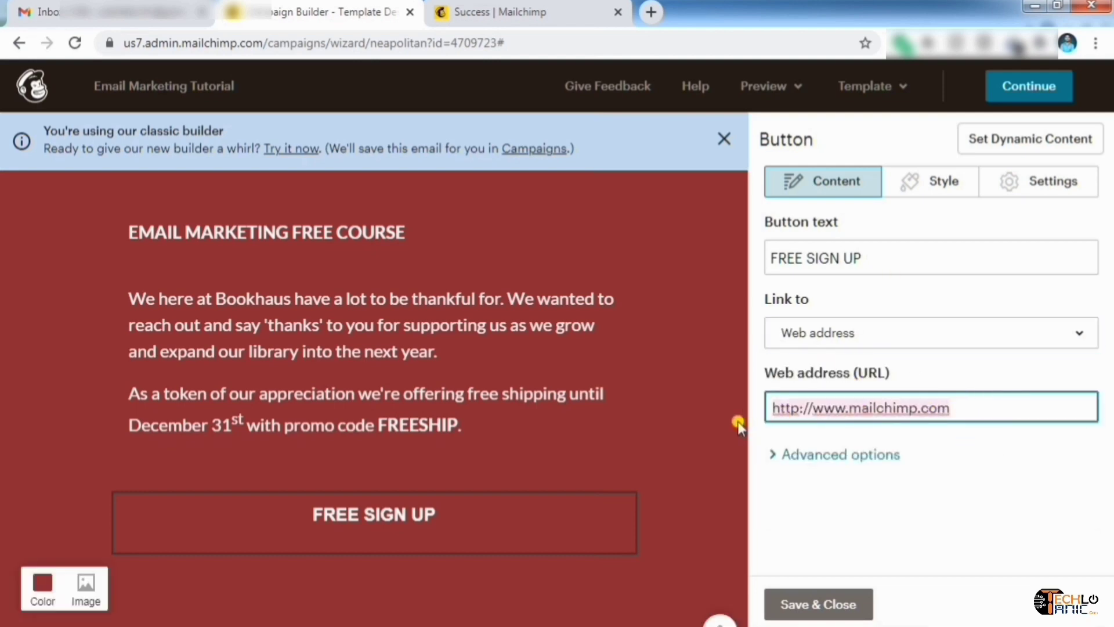
{"action": "type", "text": "WWW.TECHLOTANIC.COM"}
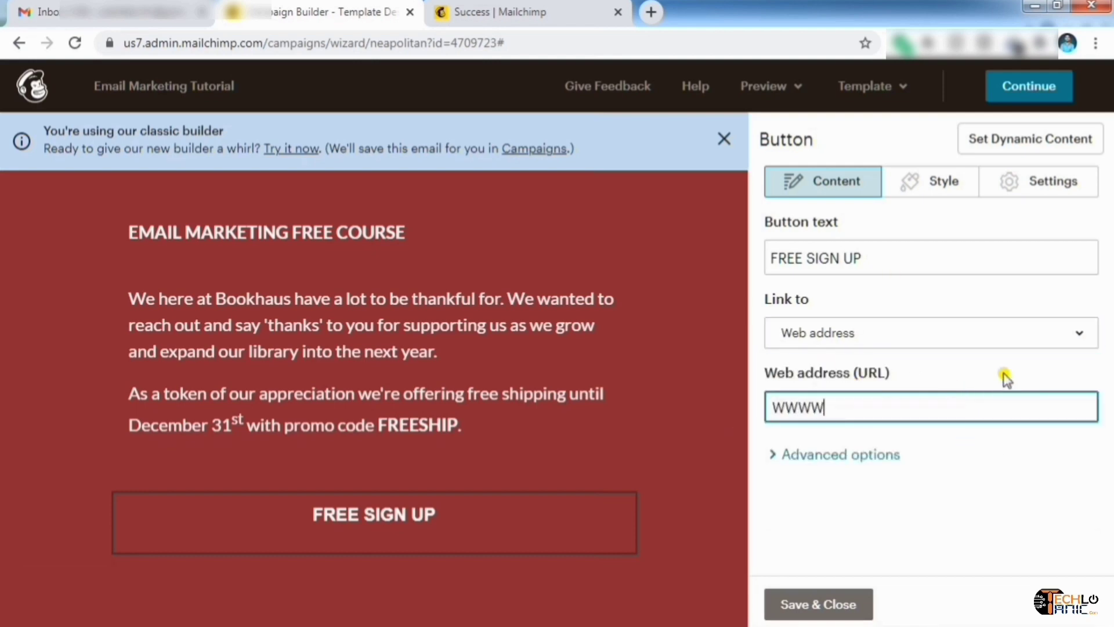
{"action": "left_click", "coordinate": [818, 605]}
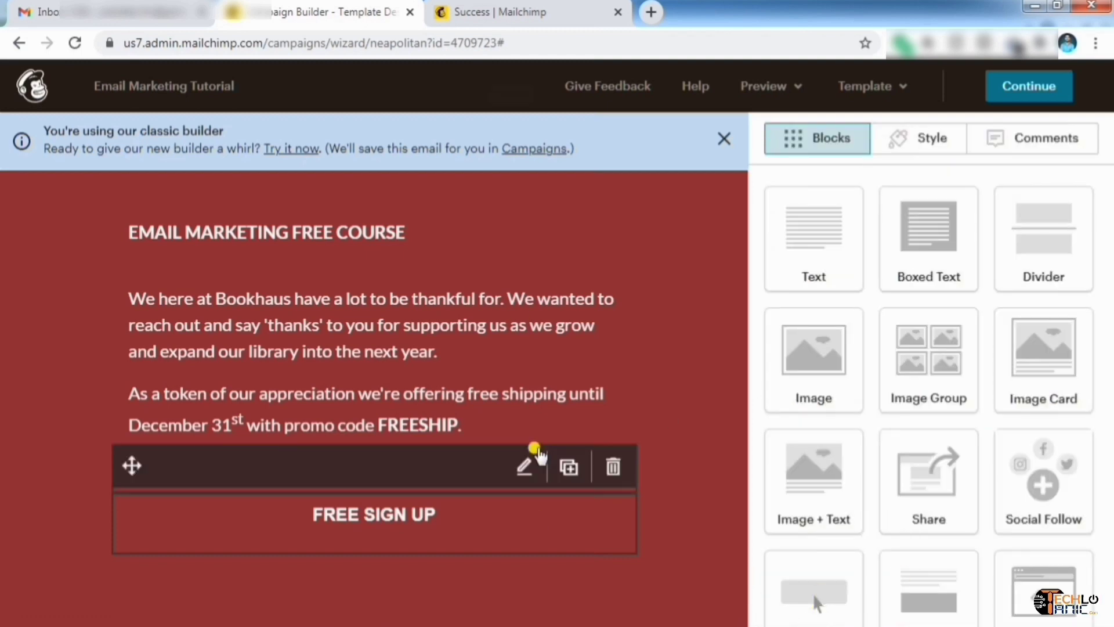
{"action": "scroll", "coordinate": [560, 430], "scroll_direction": "down", "scroll_amount": 5}
{"action": "scroll", "coordinate": [495, 386], "scroll_direction": "down", "scroll_amount": 3}
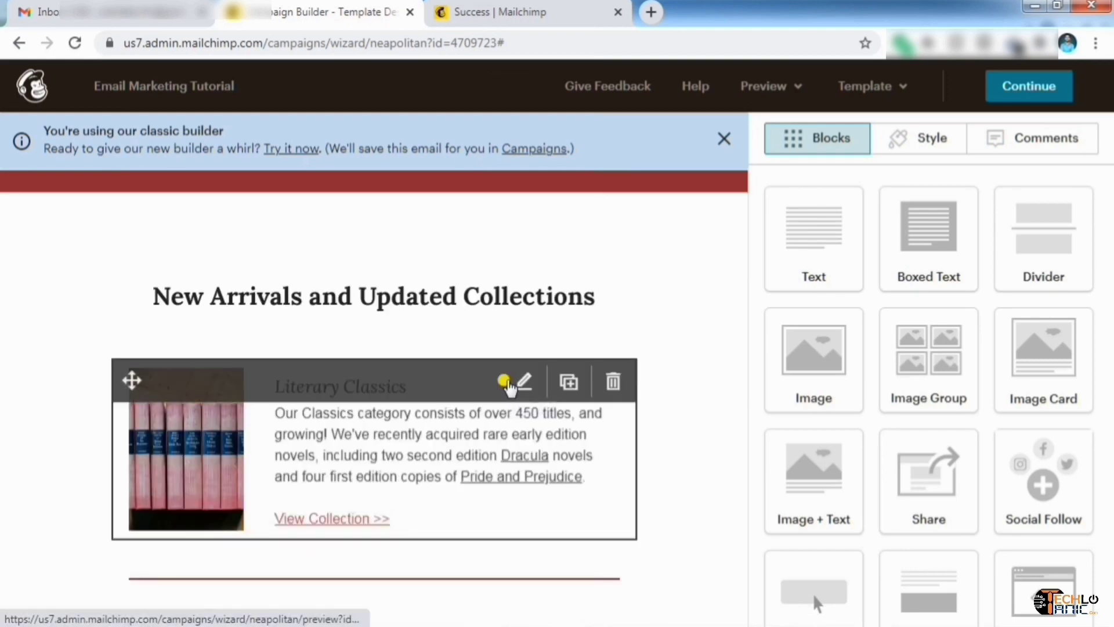
{"action": "left_click", "coordinate": [507, 383]}
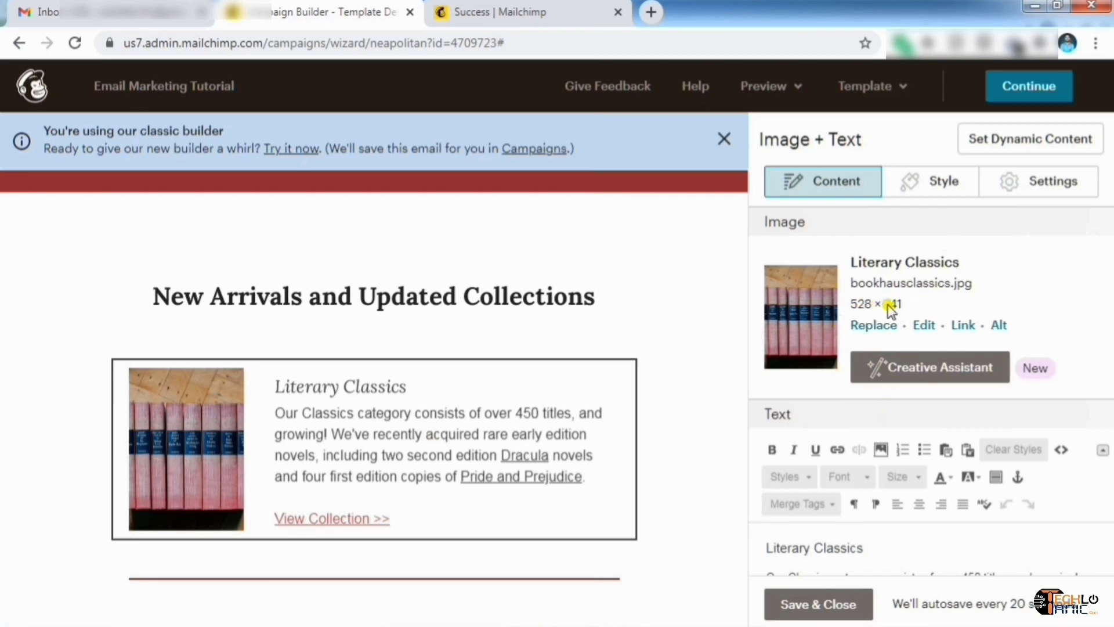
{"action": "left_click", "coordinate": [967, 327]}
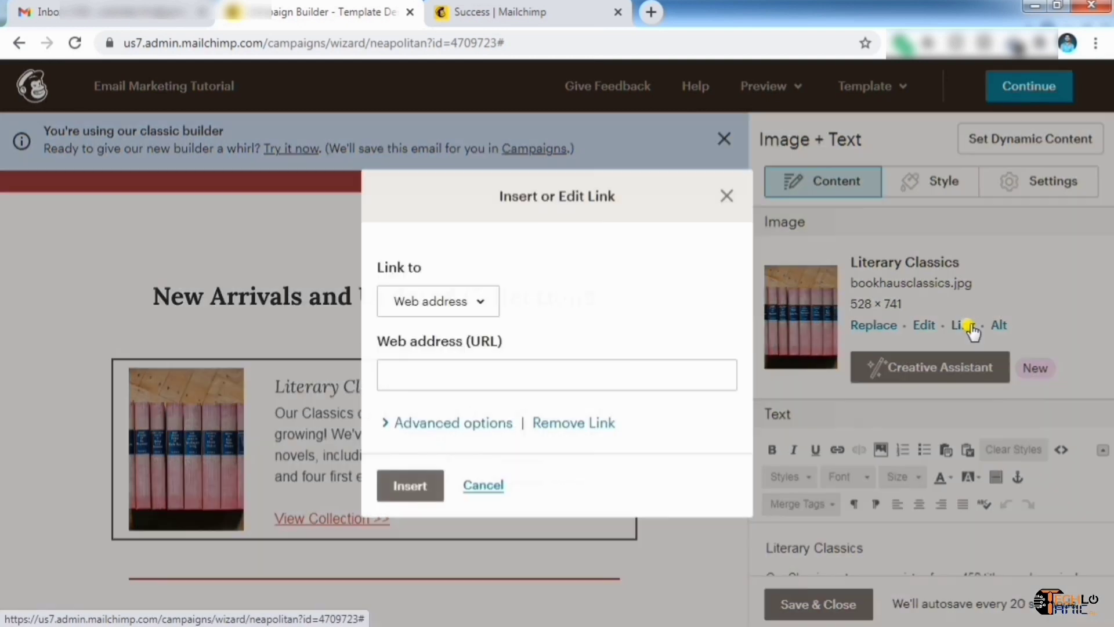
{"action": "left_click", "coordinate": [587, 368]}
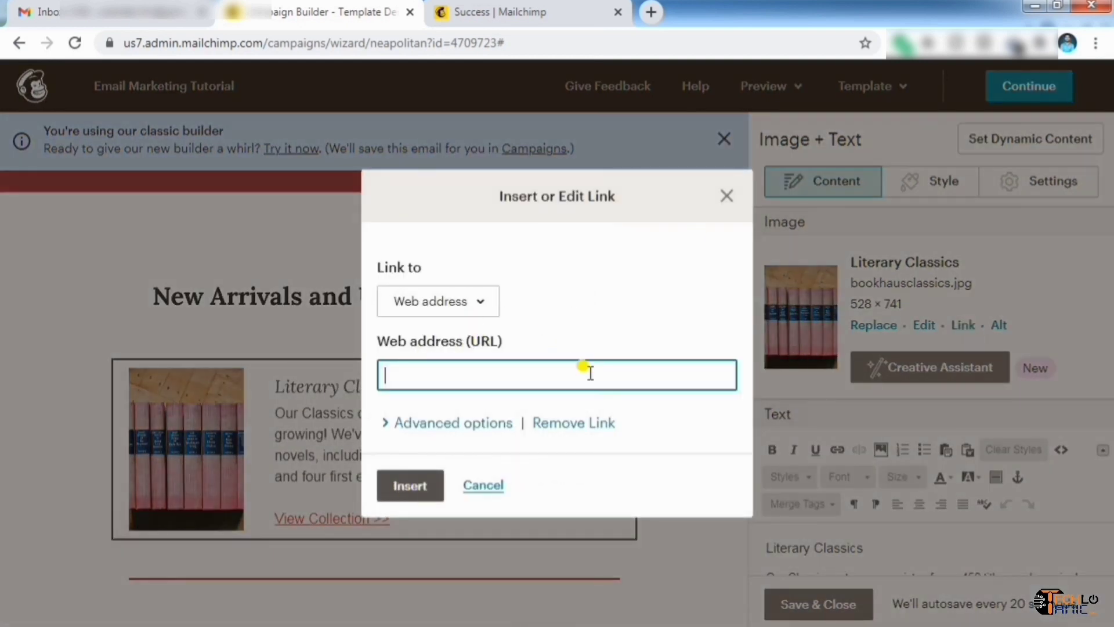
{"action": "left_click", "coordinate": [728, 197]}
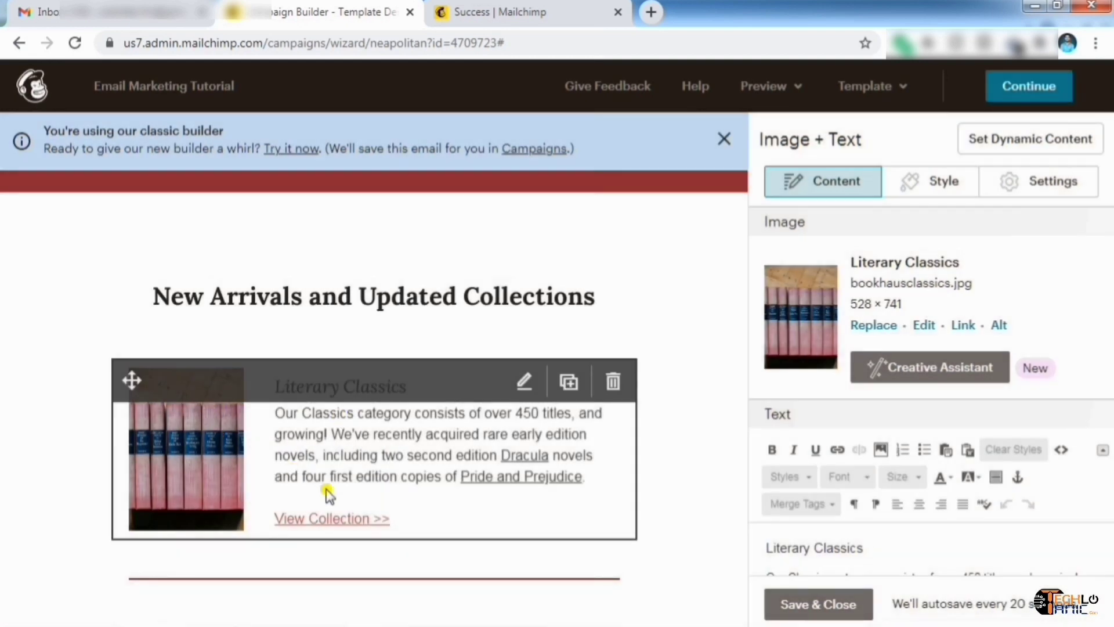
{"action": "scroll", "coordinate": [329, 493], "scroll_direction": "down", "scroll_amount": 12}
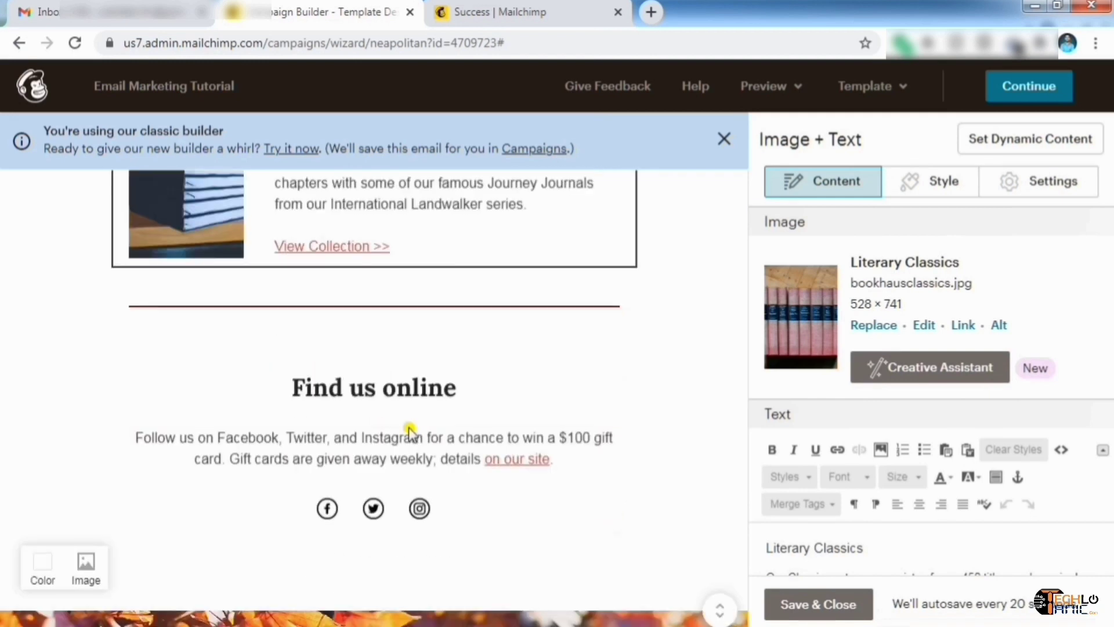
{"action": "mouse_move", "coordinate": [410, 430]}
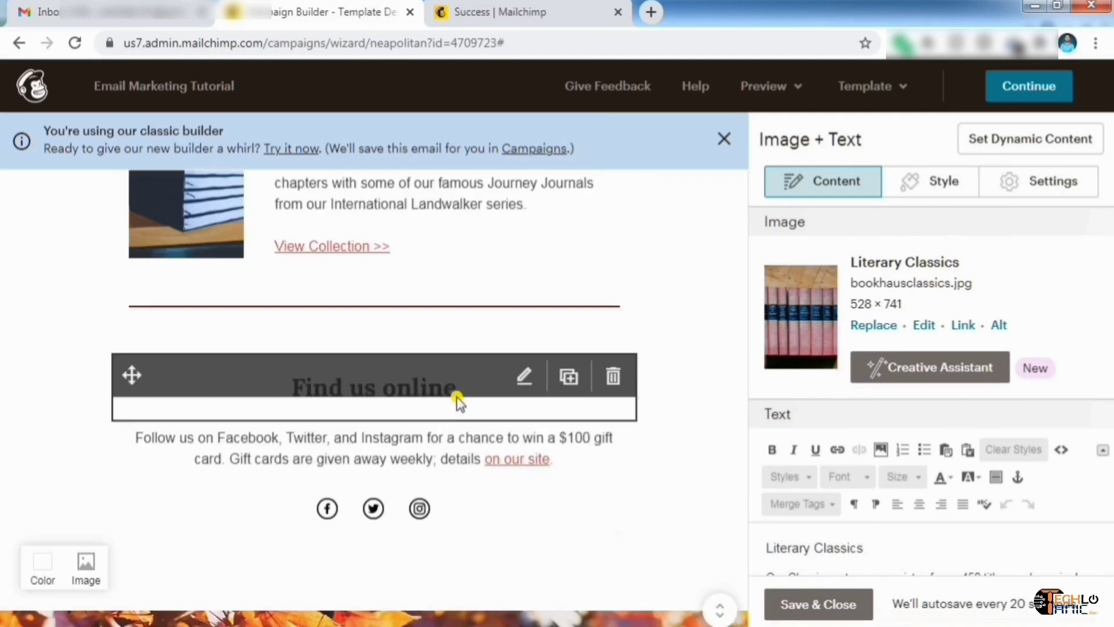
{"action": "scroll", "coordinate": [455, 398], "scroll_direction": "up", "scroll_amount": 5}
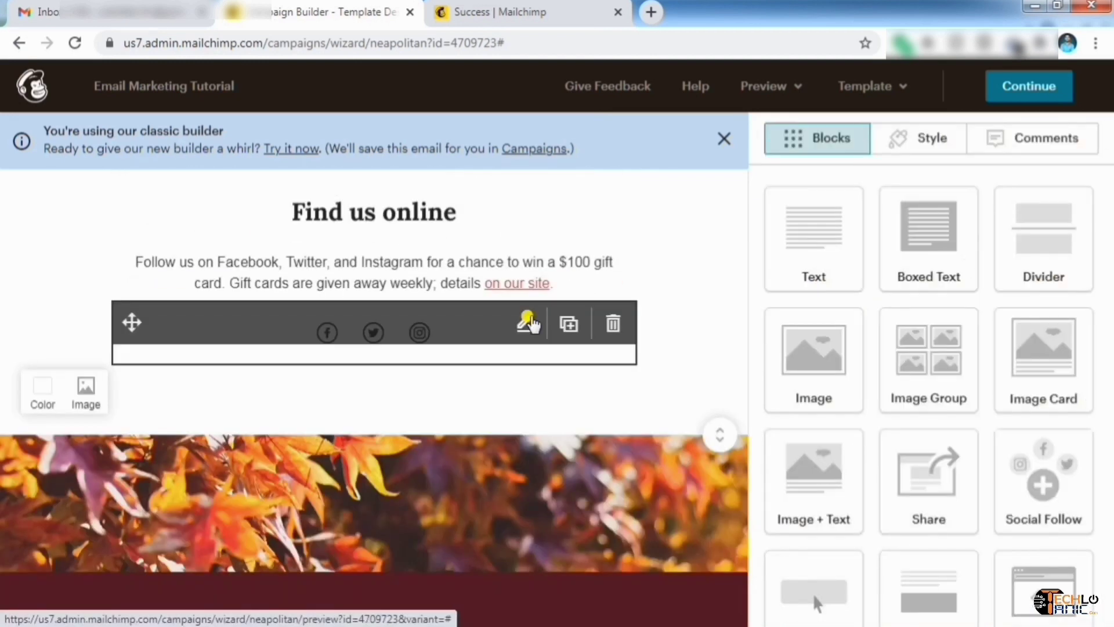
Edit the Find us online social links, entering Techlotanic and updating the Twitter and Instagram addresses
{"action": "left_click", "coordinate": [527, 322]}
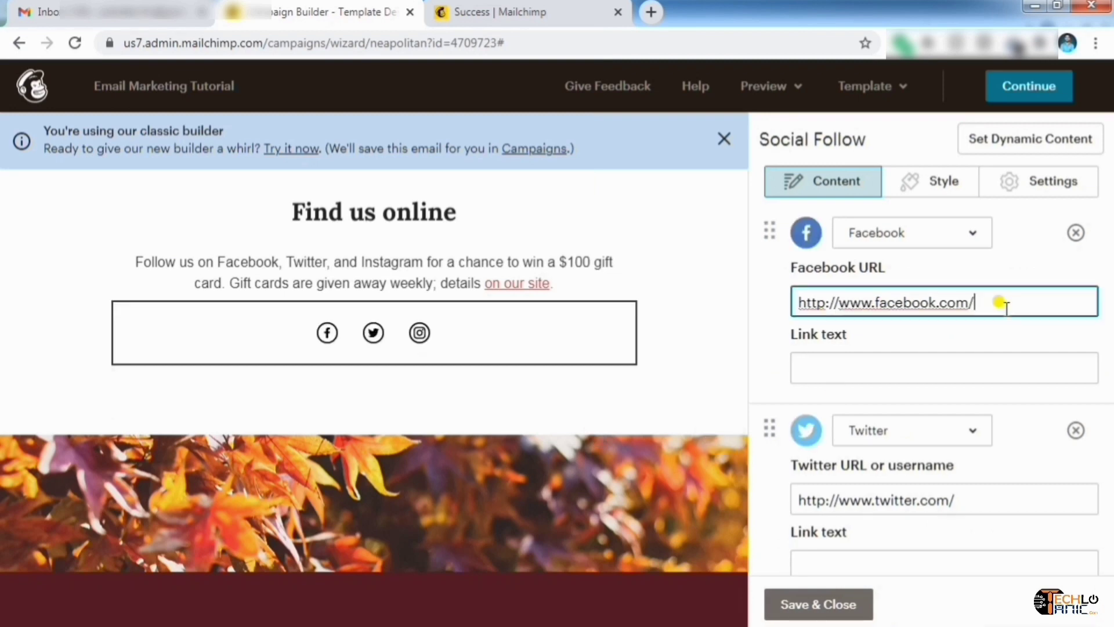
{"action": "type", "text": "Techlotanic"}
{"action": "scroll", "coordinate": [882, 298], "scroll_direction": "down", "scroll_amount": 3}
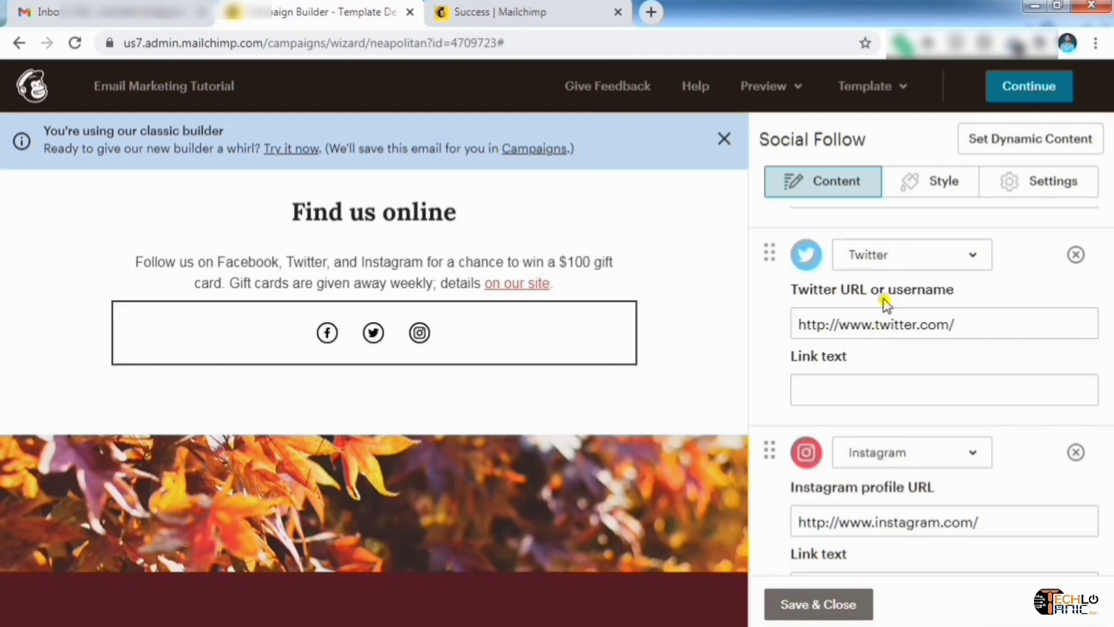
{"action": "left_click", "coordinate": [987, 325]}
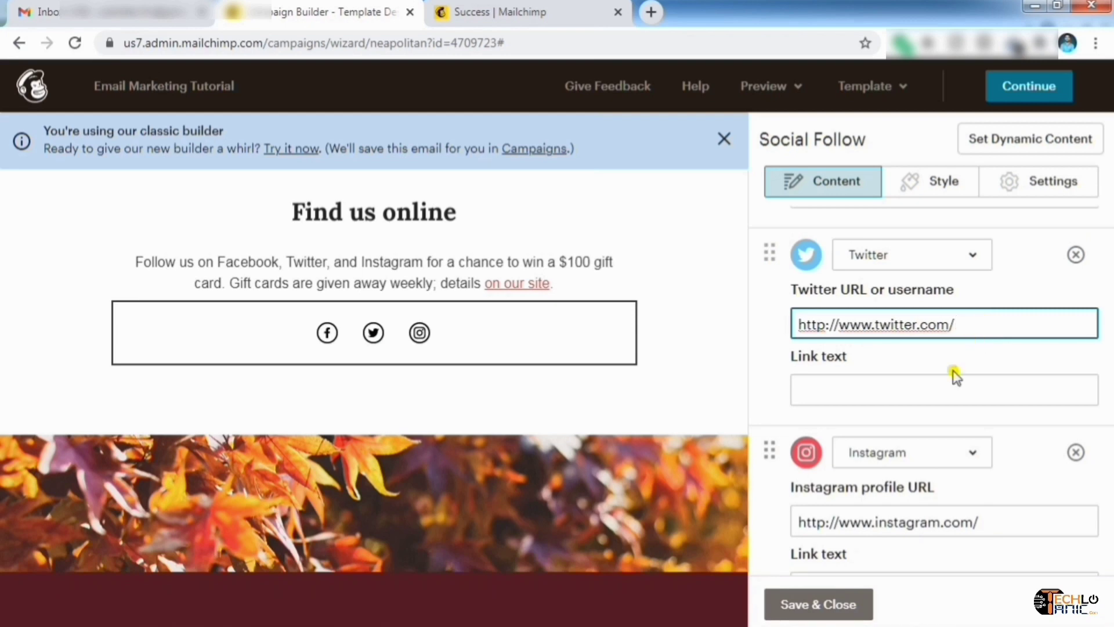
{"action": "scroll", "coordinate": [917, 447], "scroll_direction": "down", "scroll_amount": 2}
{"action": "left_click", "coordinate": [985, 429]}
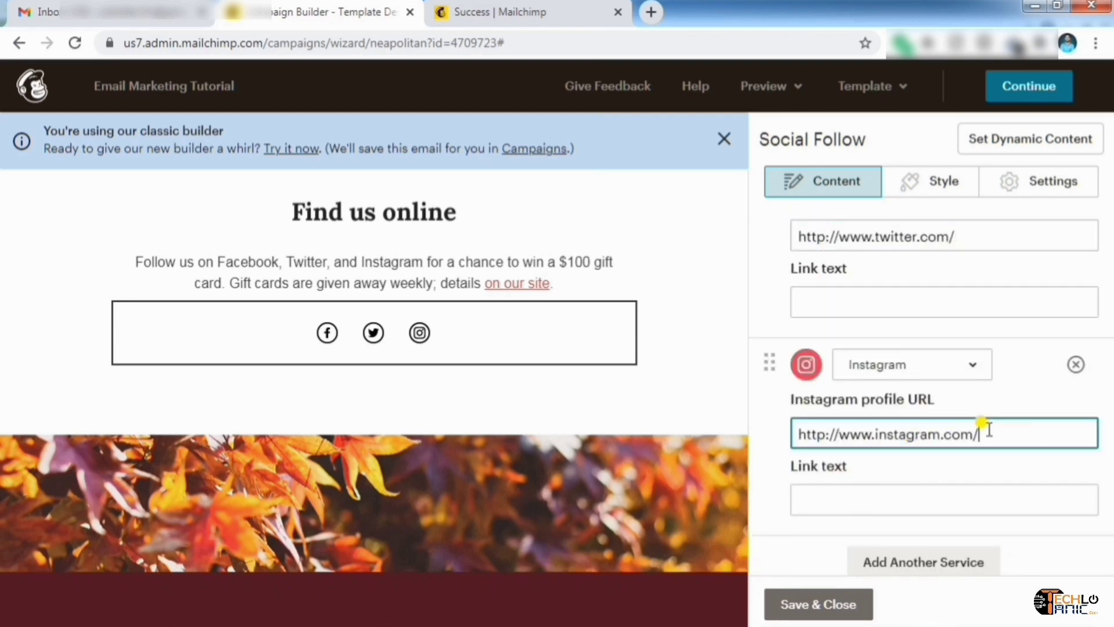
{"action": "scroll", "coordinate": [929, 467], "scroll_direction": "down", "scroll_amount": 2}
{"action": "left_click", "coordinate": [916, 483]}
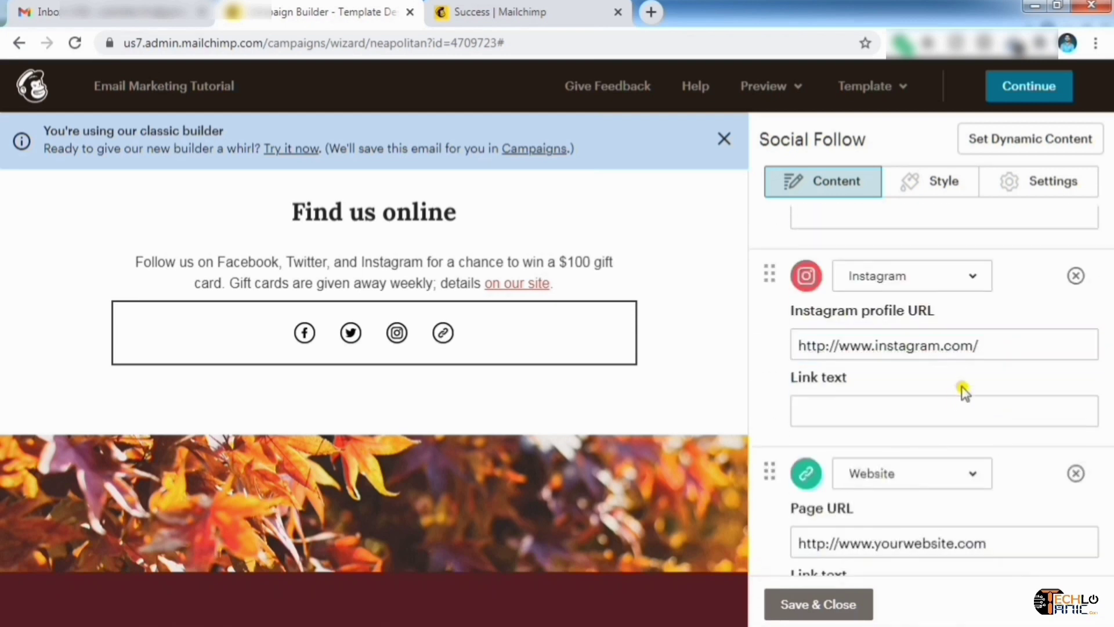
{"action": "scroll", "coordinate": [965, 391], "scroll_direction": "down", "scroll_amount": 3}
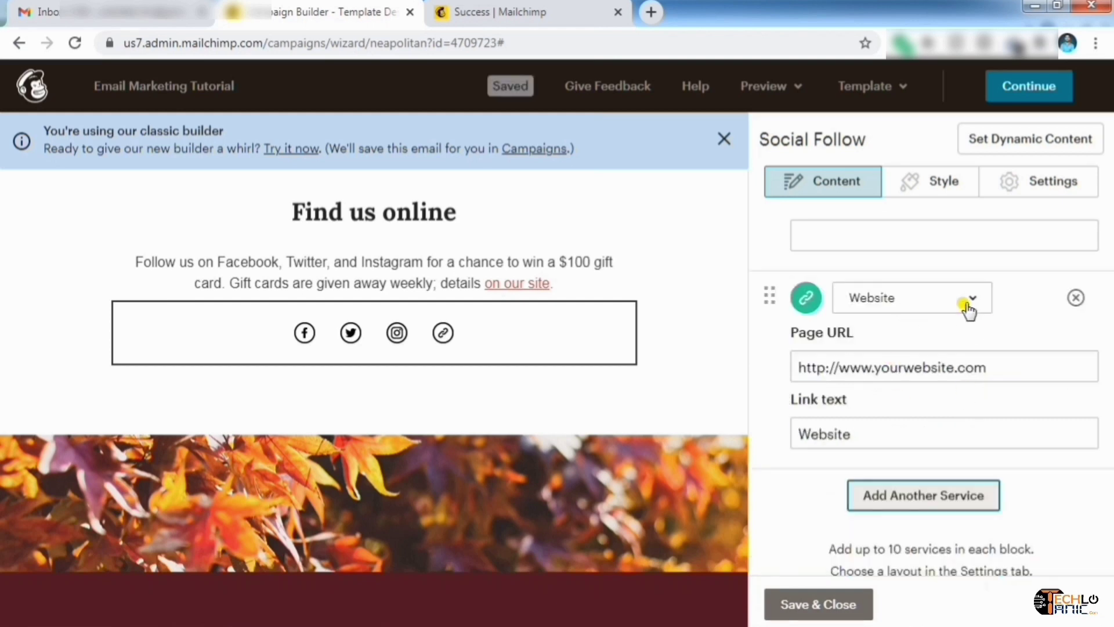
{"action": "left_click", "coordinate": [968, 307]}
{"action": "left_click", "coordinate": [880, 311]}
{"action": "left_click", "coordinate": [927, 303]}
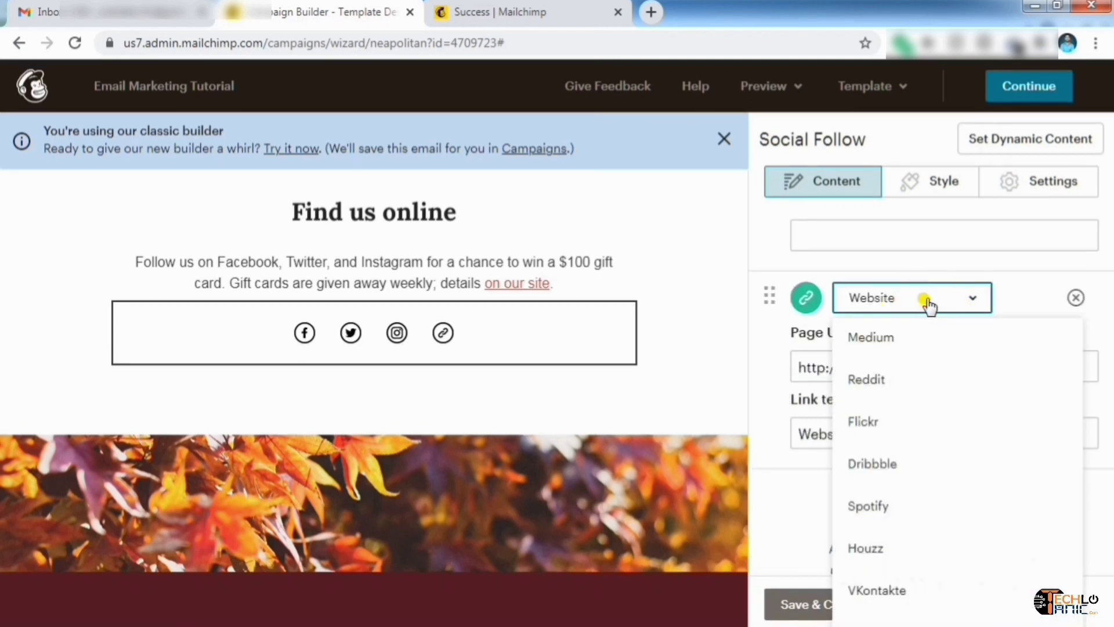
{"action": "scroll", "coordinate": [928, 384], "scroll_direction": "up", "scroll_amount": 8}
{"action": "scroll", "coordinate": [927, 385], "scroll_direction": "down", "scroll_amount": 1}
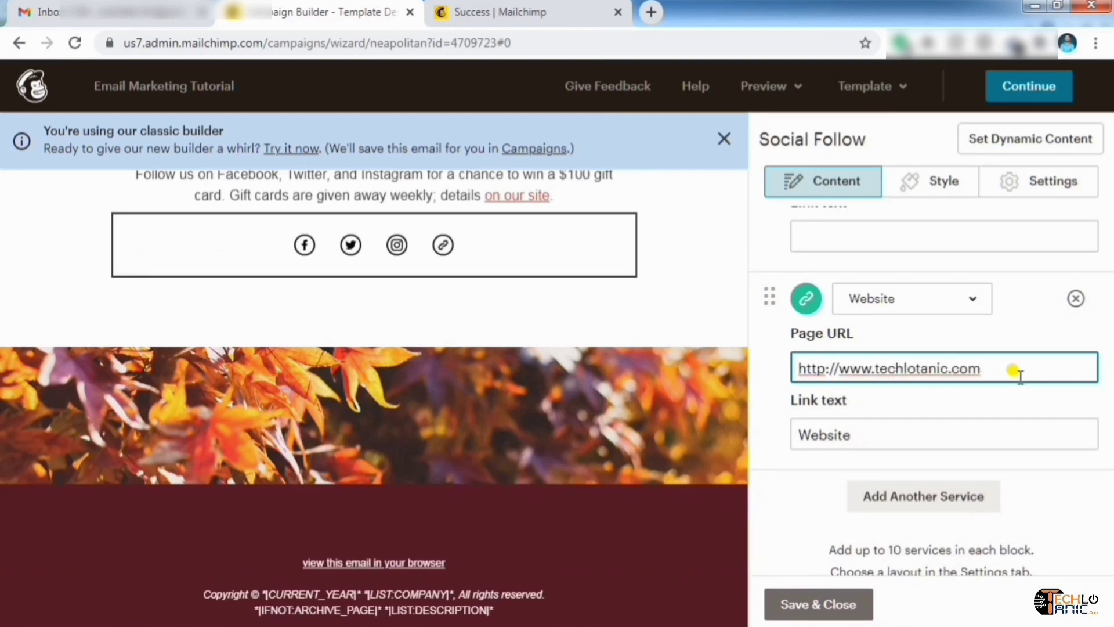
{"action": "left_click", "coordinate": [828, 606]}
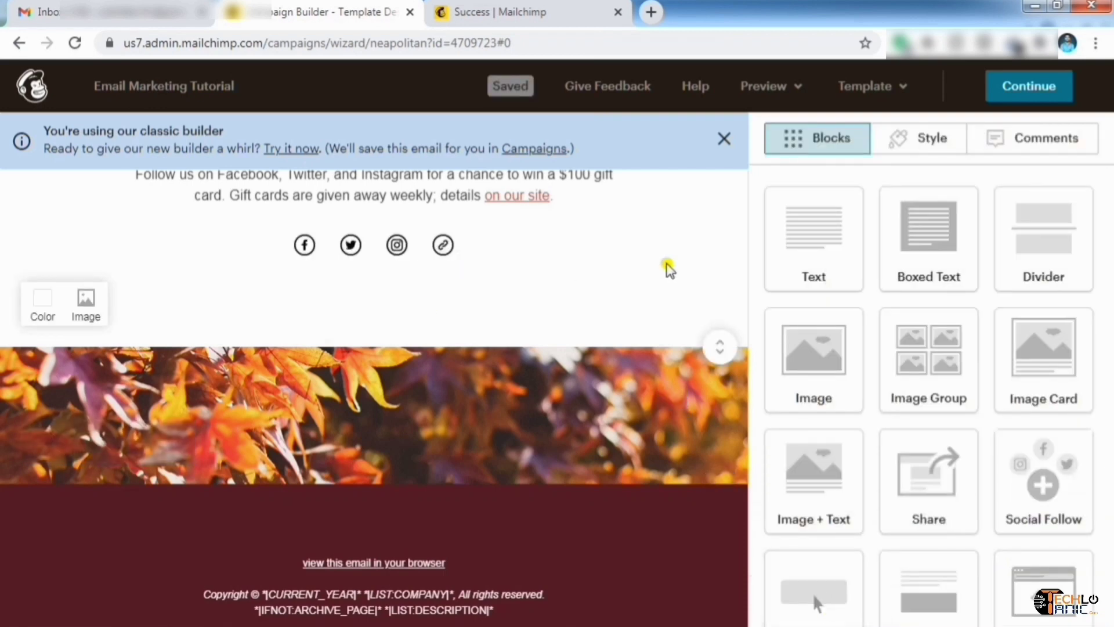
{"action": "scroll", "coordinate": [667, 267], "scroll_direction": "up", "scroll_amount": 10}
{"action": "scroll", "coordinate": [674, 268], "scroll_direction": "up", "scroll_amount": 10}
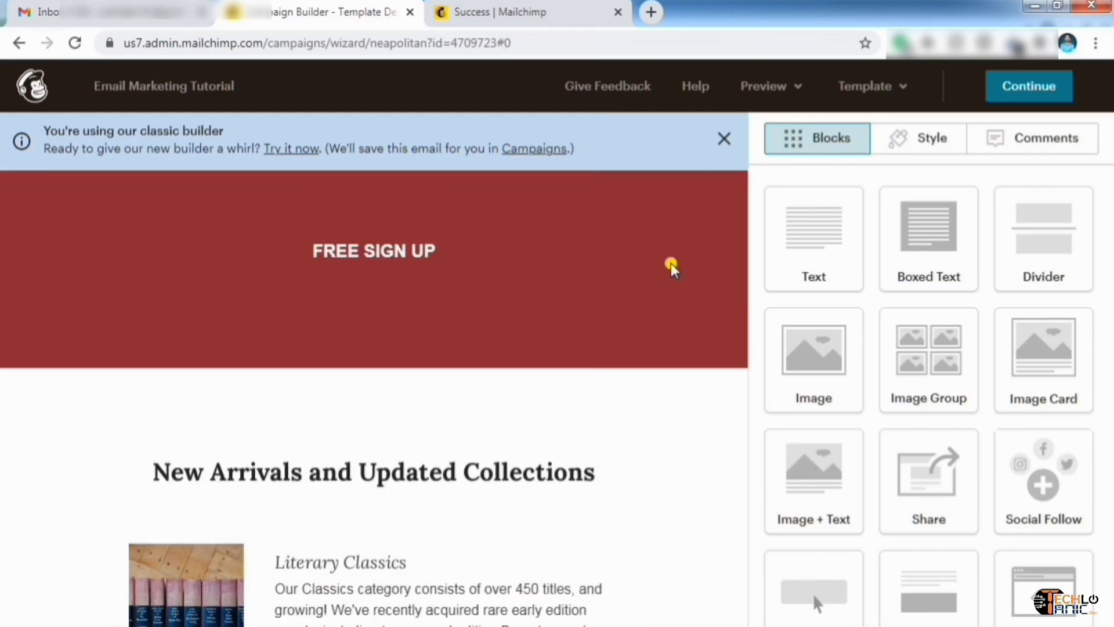
Continue to the campaign checklist and preview the email from its Content section thumbnail
{"action": "left_click", "coordinate": [1049, 87]}
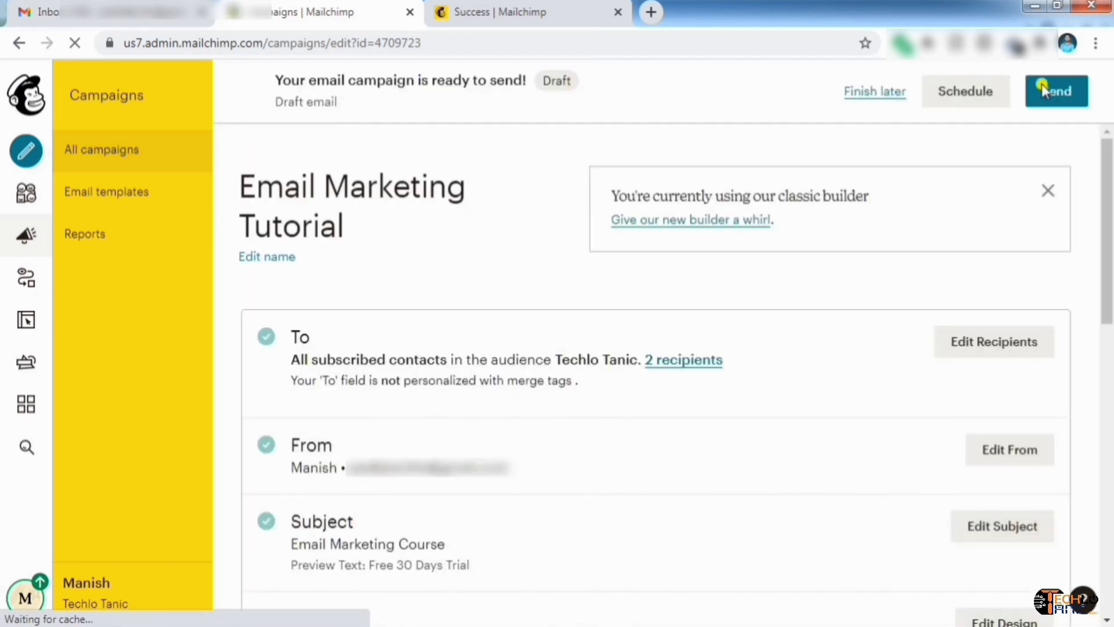
{"action": "scroll", "coordinate": [395, 302], "scroll_direction": "down", "scroll_amount": 2}
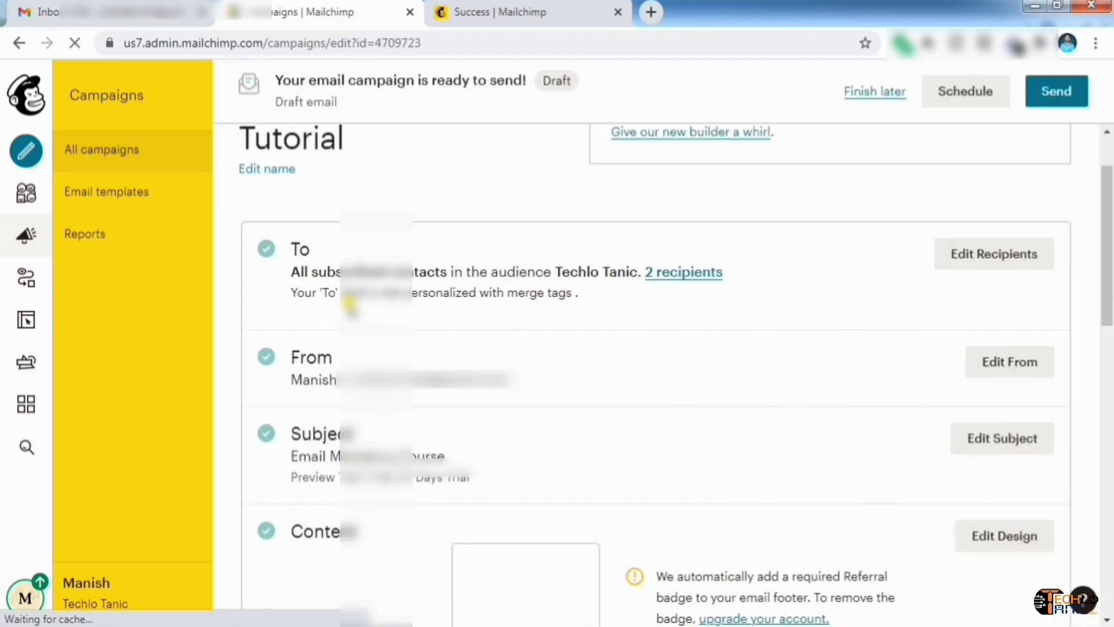
{"action": "scroll", "coordinate": [290, 548], "scroll_direction": "down", "scroll_amount": 3}
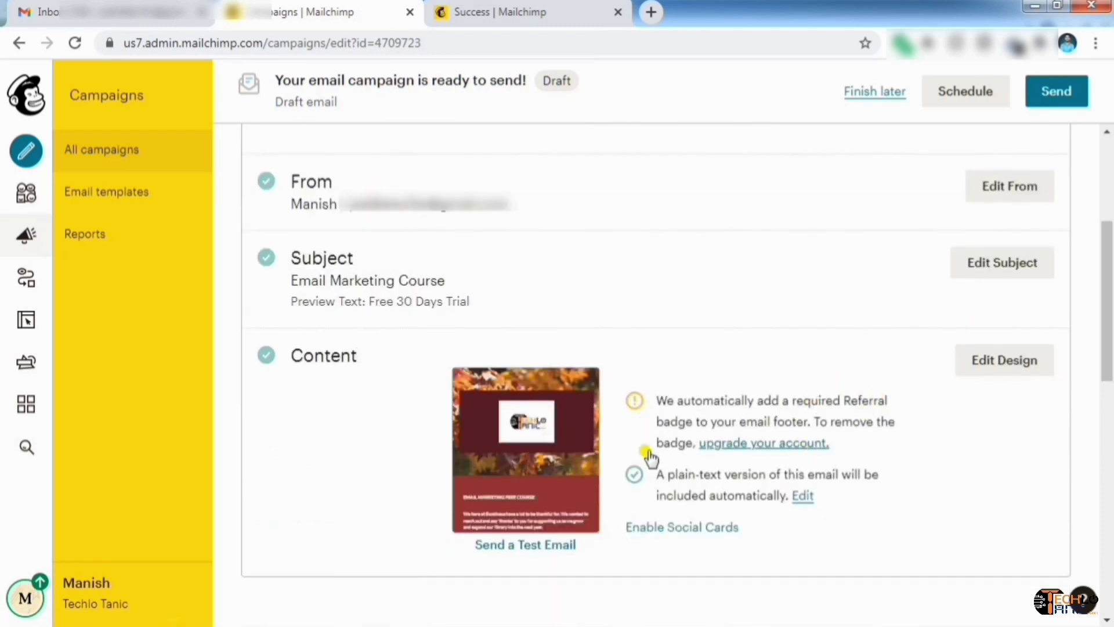
{"action": "scroll", "coordinate": [824, 408], "scroll_direction": "down", "scroll_amount": 3}
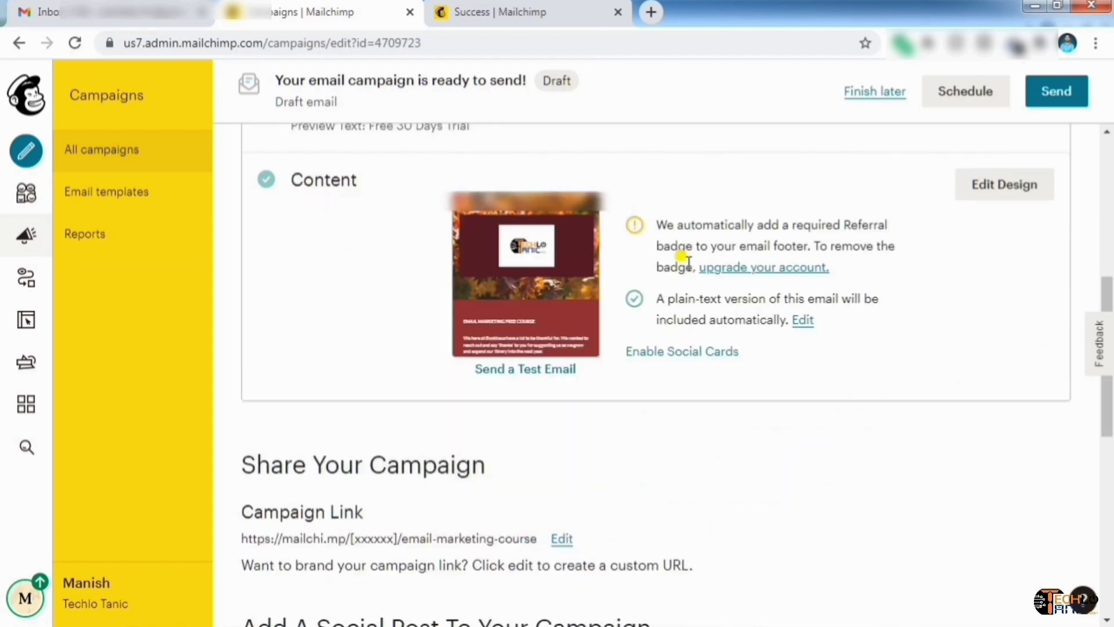
{"action": "mouse_move", "coordinate": [515, 267]}
{"action": "left_click", "coordinate": [522, 285]}
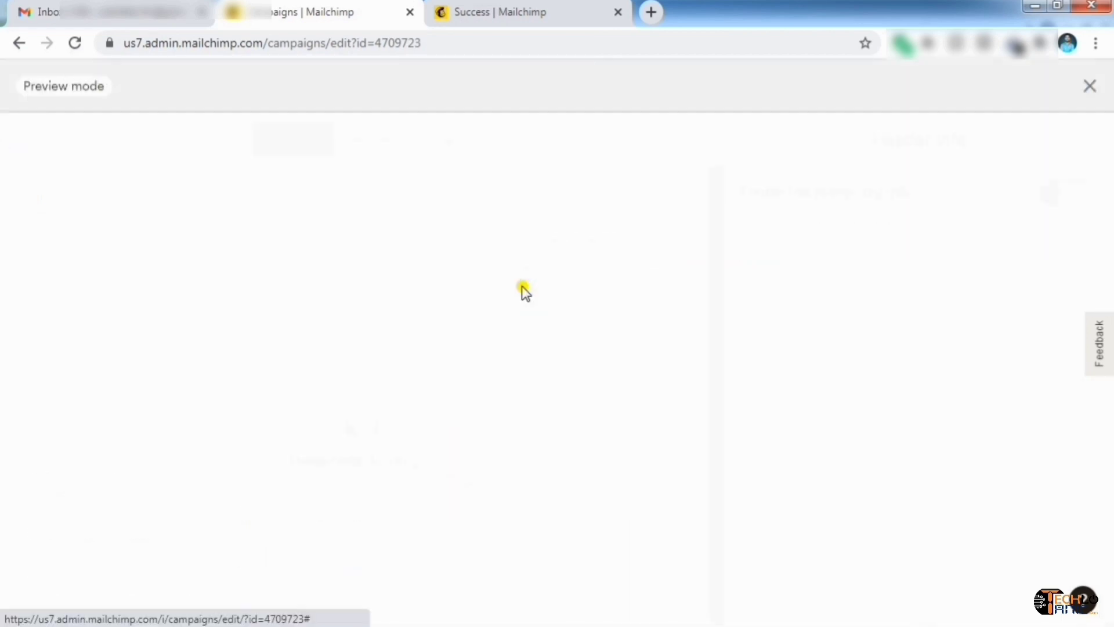
{"action": "scroll", "coordinate": [539, 301], "scroll_direction": "down", "scroll_amount": 20}
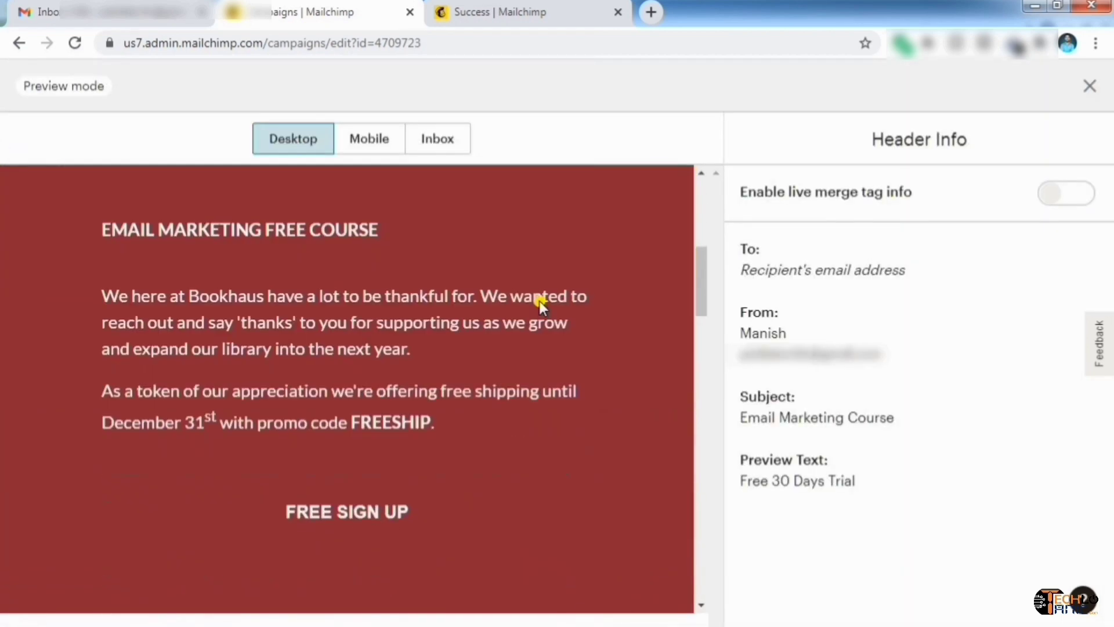
{"action": "scroll", "coordinate": [539, 301], "scroll_direction": "down", "scroll_amount": 2}
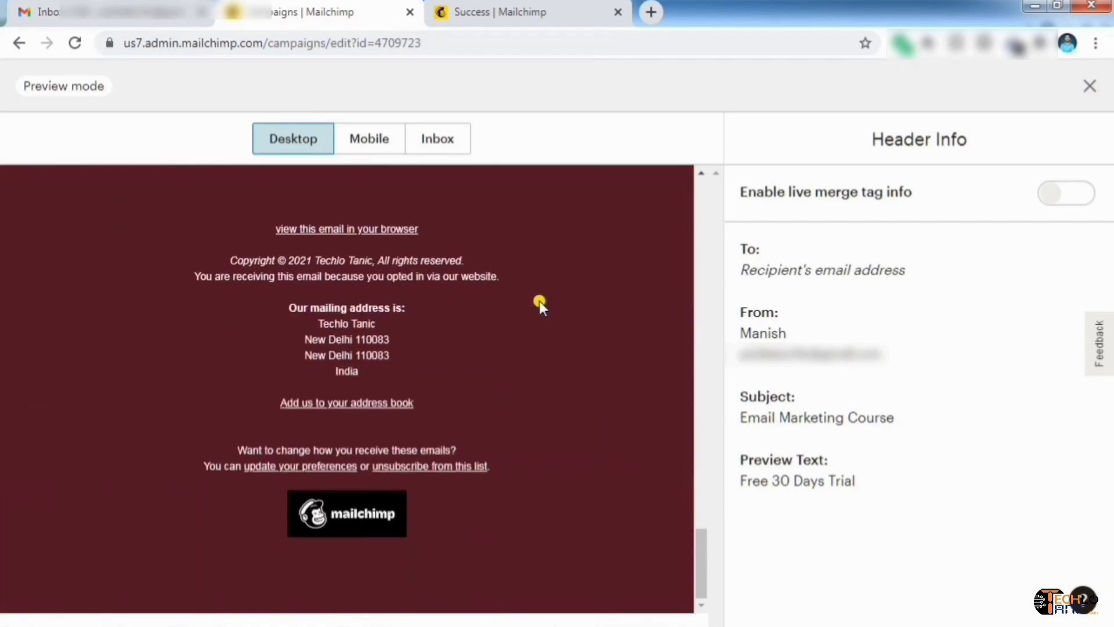
{"action": "scroll", "coordinate": [500, 340], "scroll_direction": "up", "scroll_amount": 10}
{"action": "scroll", "coordinate": [503, 341], "scroll_direction": "up", "scroll_amount": 10}
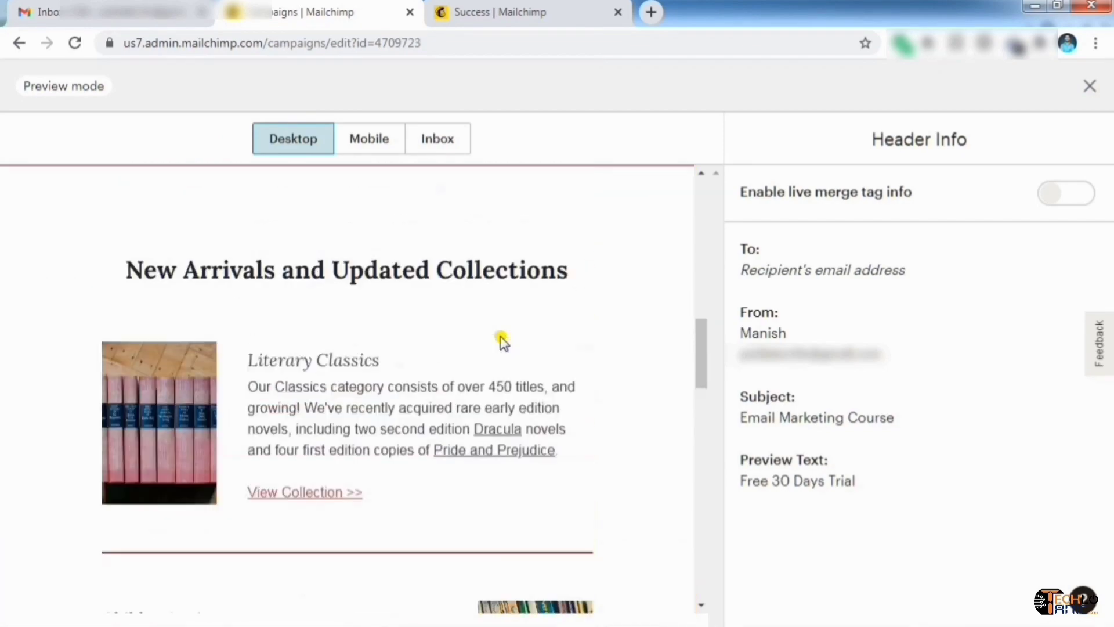
{"action": "left_click", "coordinate": [362, 140]}
{"action": "scroll", "coordinate": [426, 327], "scroll_direction": "down", "scroll_amount": 12}
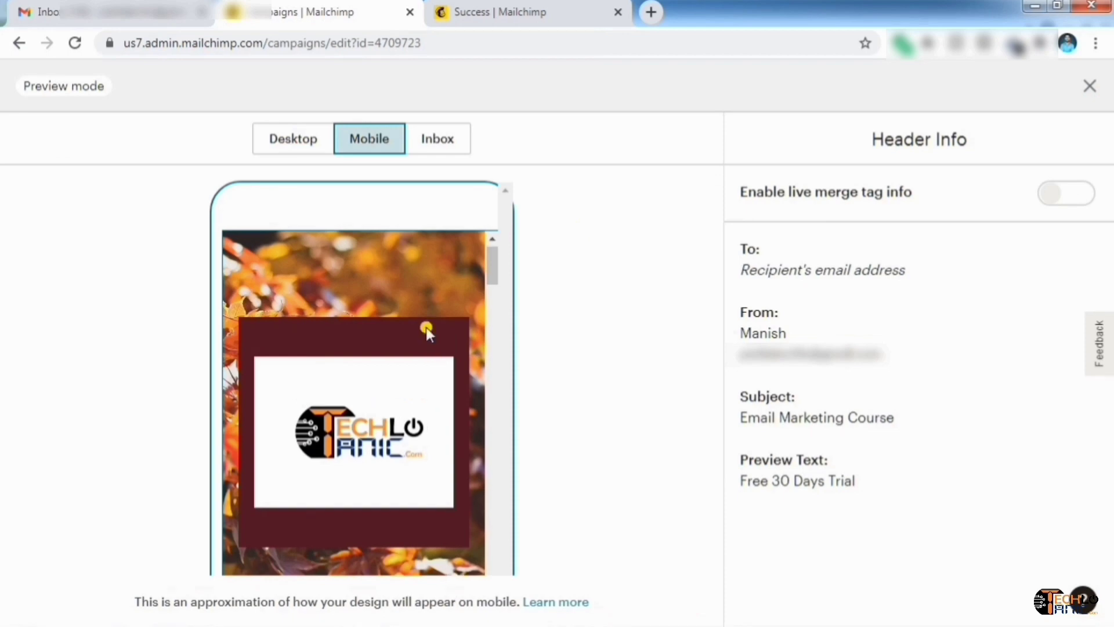
{"action": "scroll", "coordinate": [409, 357], "scroll_direction": "down", "scroll_amount": 6}
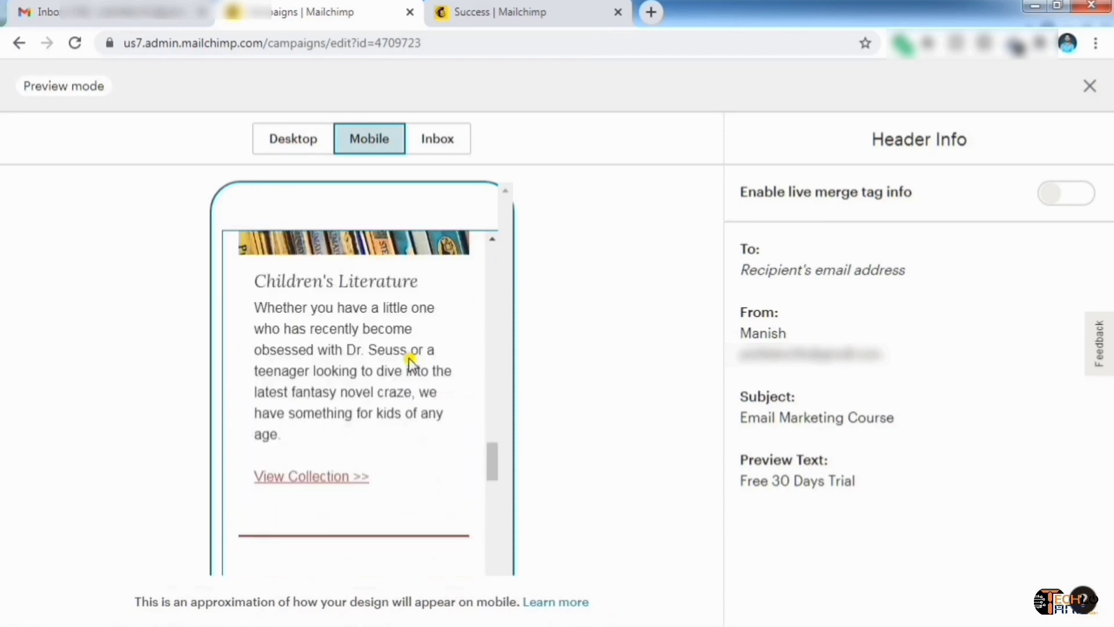
{"action": "scroll", "coordinate": [409, 362], "scroll_direction": "up", "scroll_amount": 5}
{"action": "scroll", "coordinate": [409, 363], "scroll_direction": "up", "scroll_amount": 5}
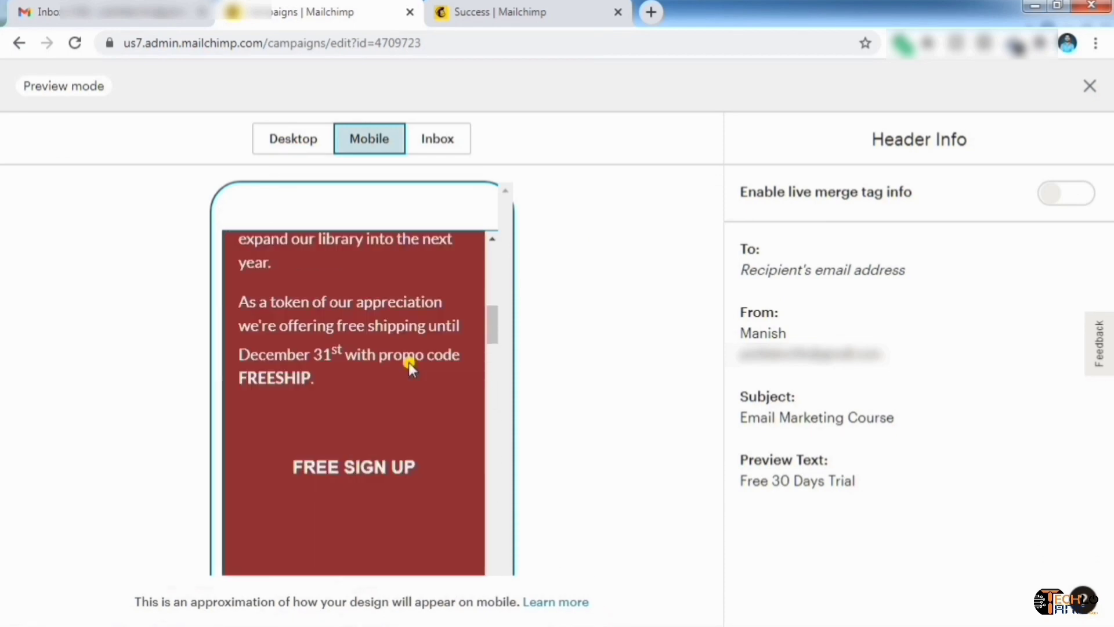
{"action": "left_click", "coordinate": [432, 152]}
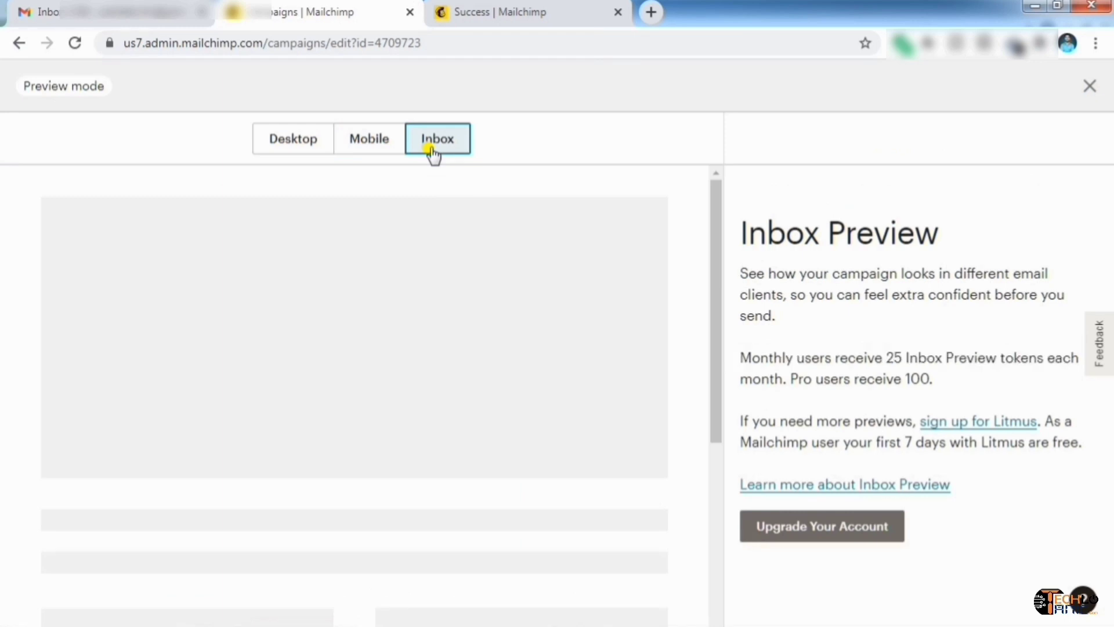
{"action": "left_click", "coordinate": [265, 153]}
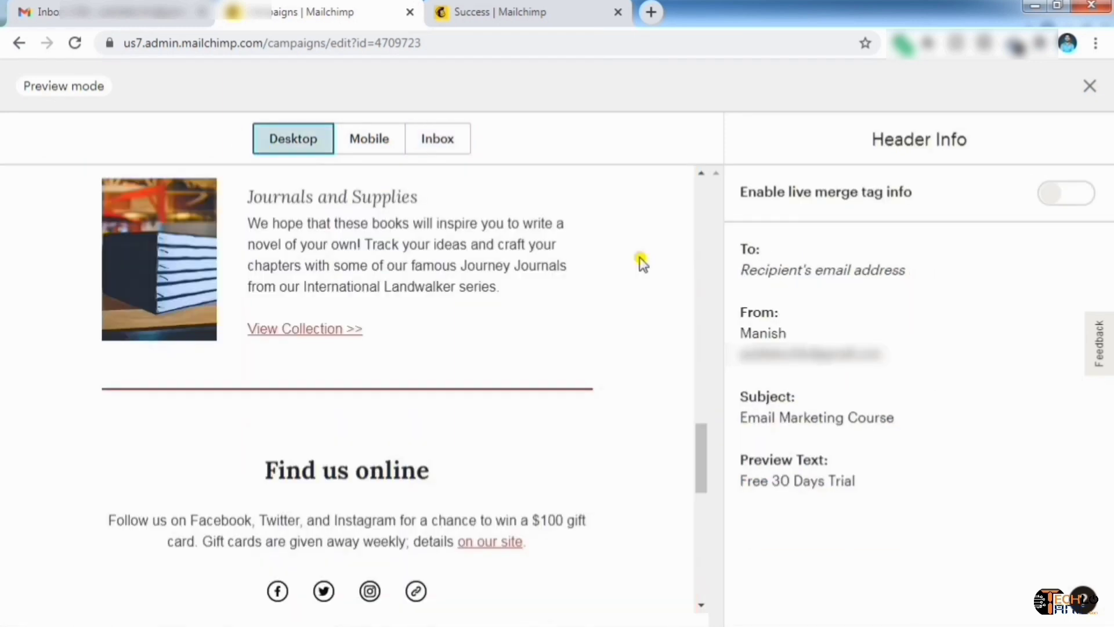
Send a test of the campaign email to the Gmail address ending in .com, then switch to Gmail
{"action": "left_click", "coordinate": [1090, 85]}
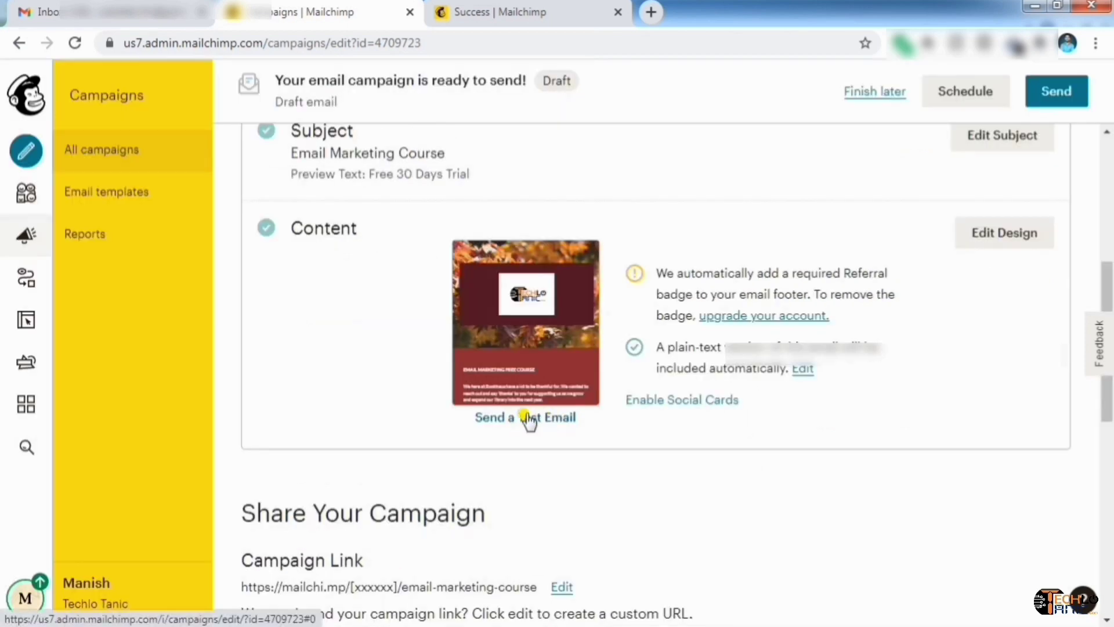
{"action": "left_click", "coordinate": [551, 419]}
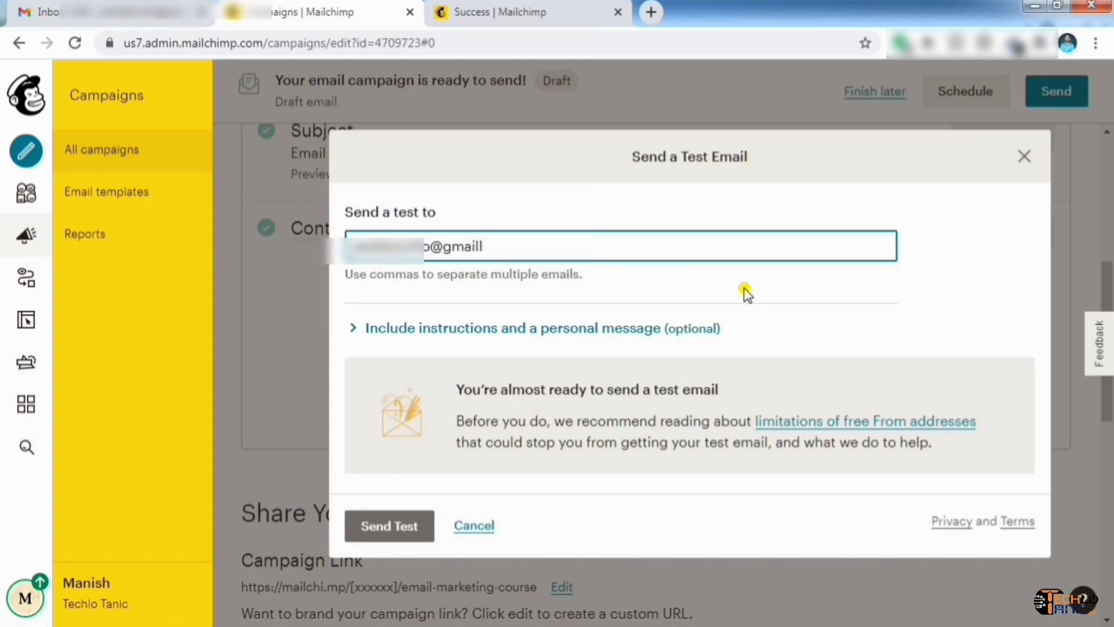
{"action": "type", "text": ".com"}
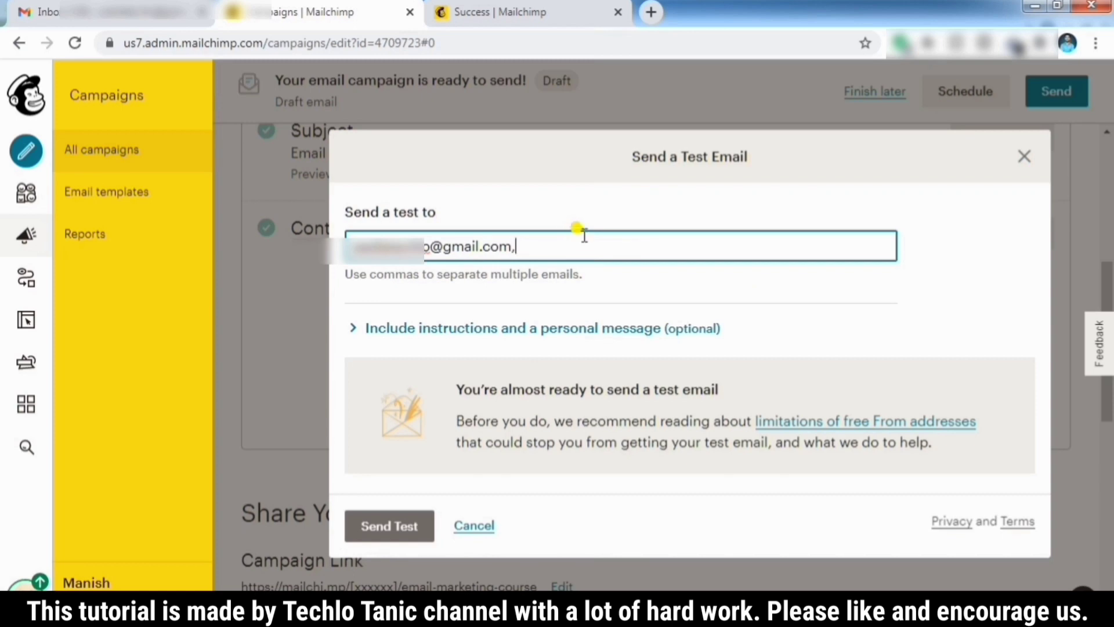
{"action": "left_click", "coordinate": [380, 528]}
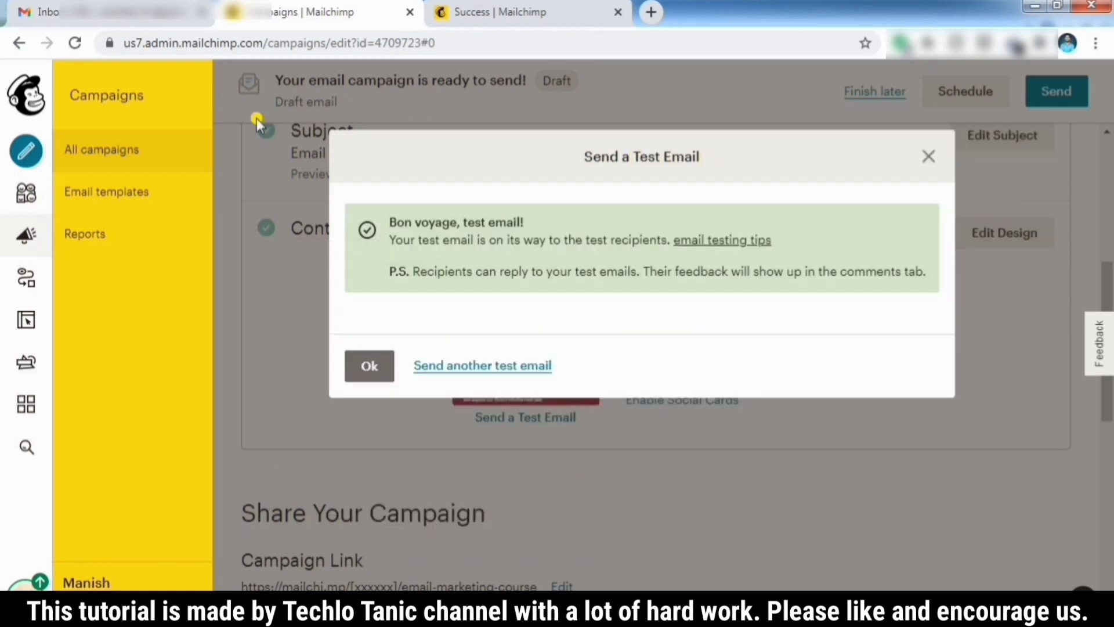
{"action": "left_click", "coordinate": [64, 23]}
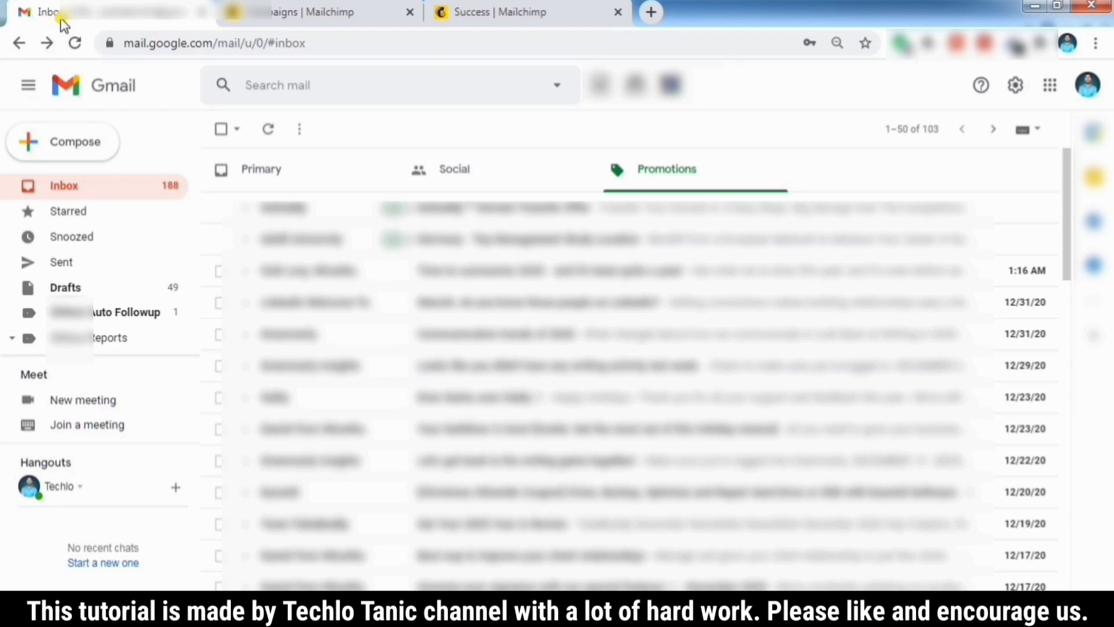
Refresh Gmail, check the Social and Primary tabs, then open the Spam folder
{"action": "left_click", "coordinate": [268, 129]}
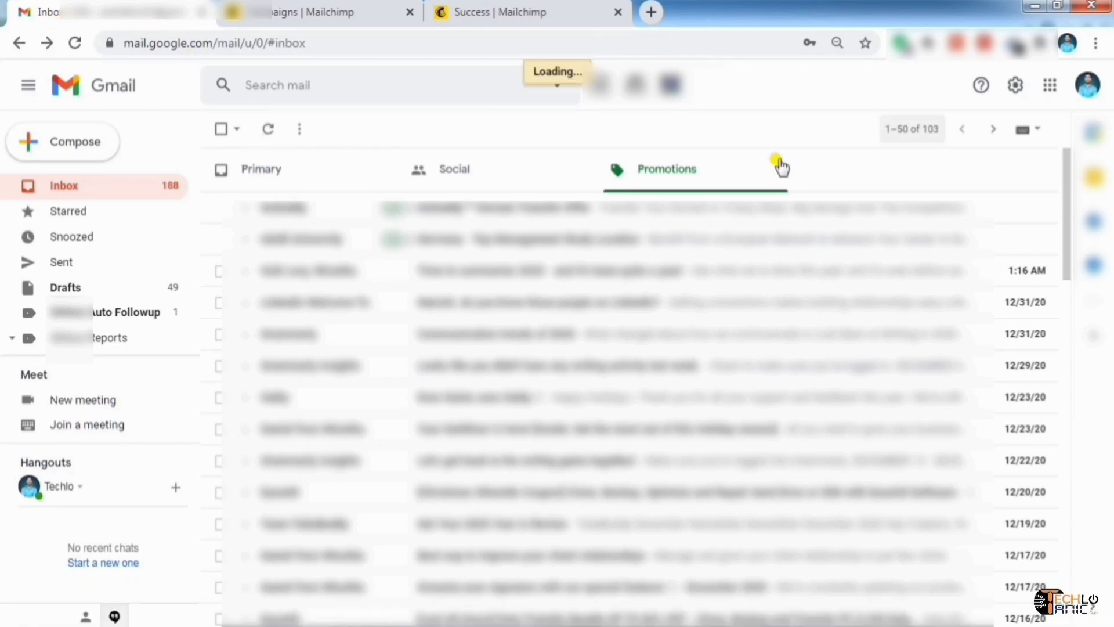
{"action": "left_click", "coordinate": [492, 189]}
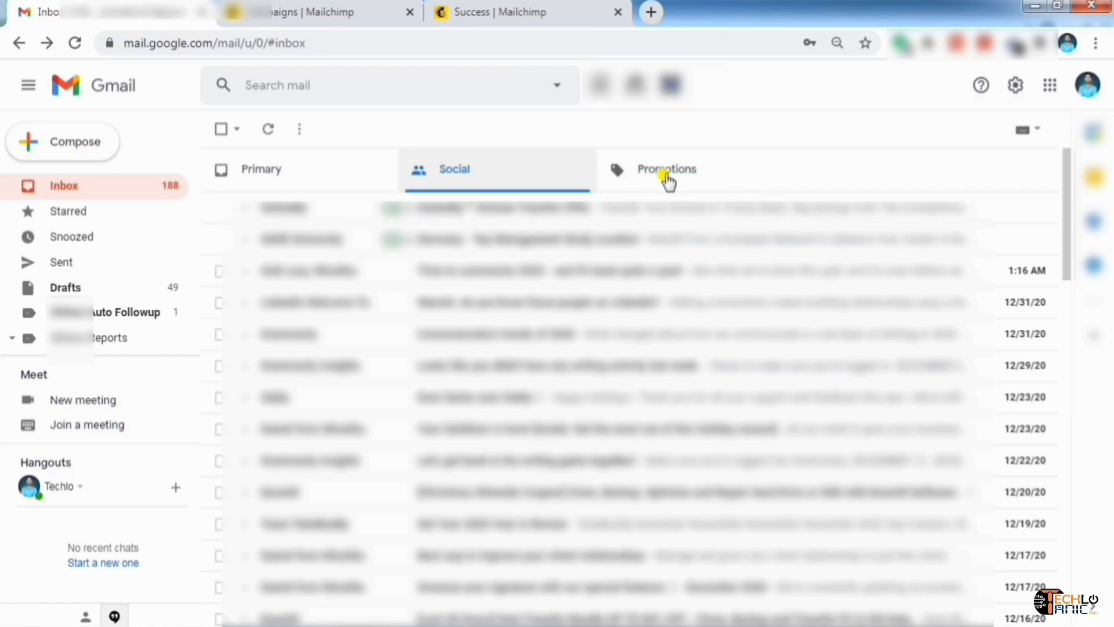
{"action": "left_click", "coordinate": [326, 179]}
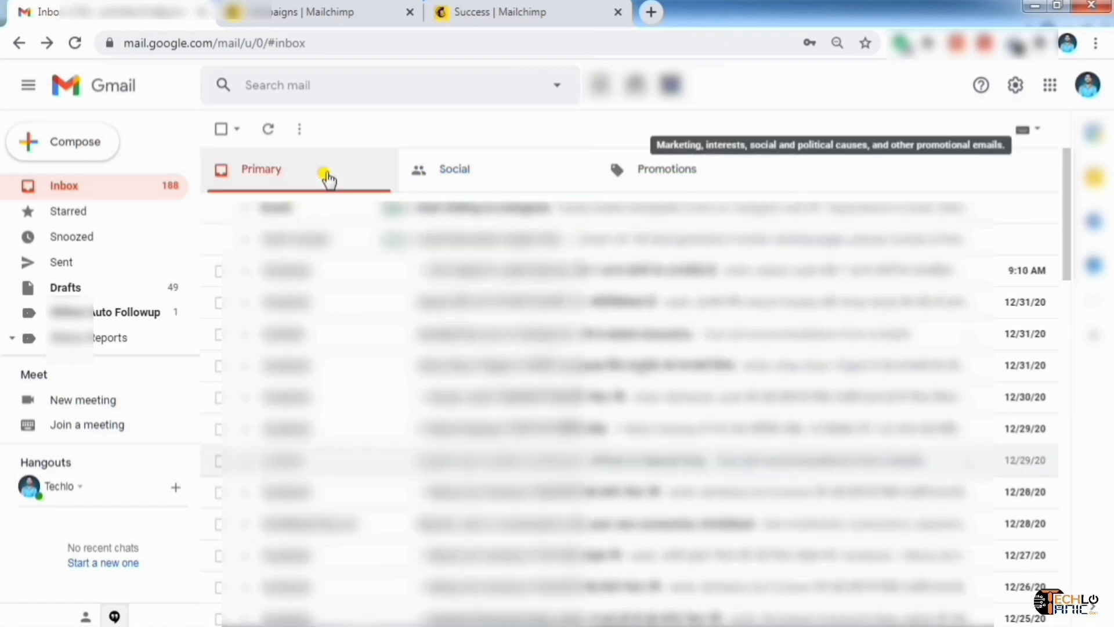
{"action": "scroll", "coordinate": [15, 347], "scroll_direction": "down", "scroll_amount": 3}
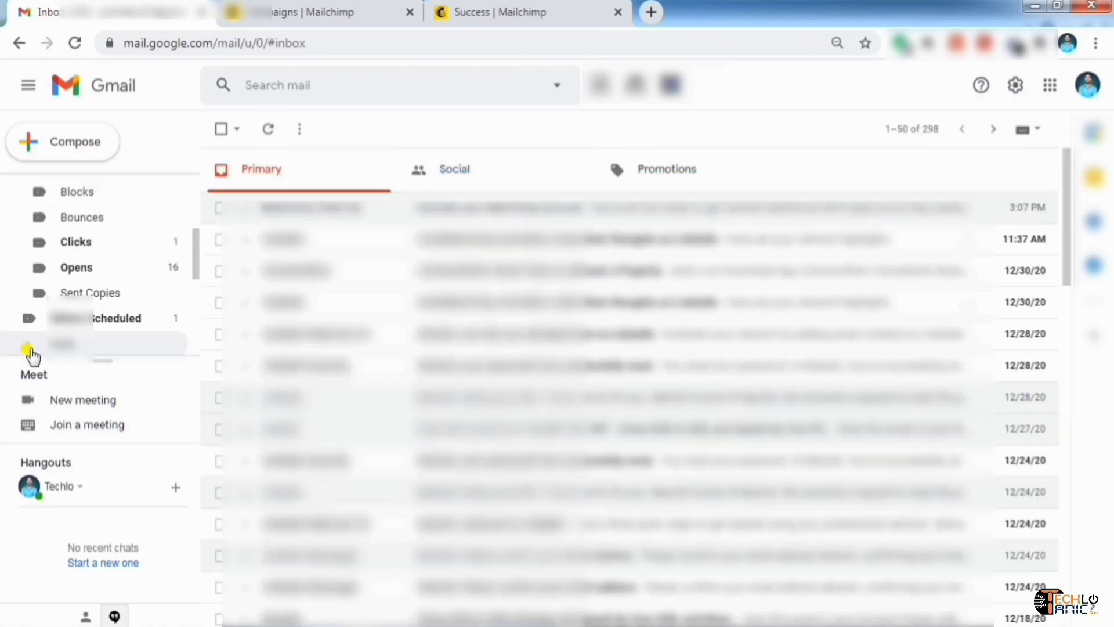
{"action": "scroll", "coordinate": [132, 281], "scroll_direction": "down", "scroll_amount": 5}
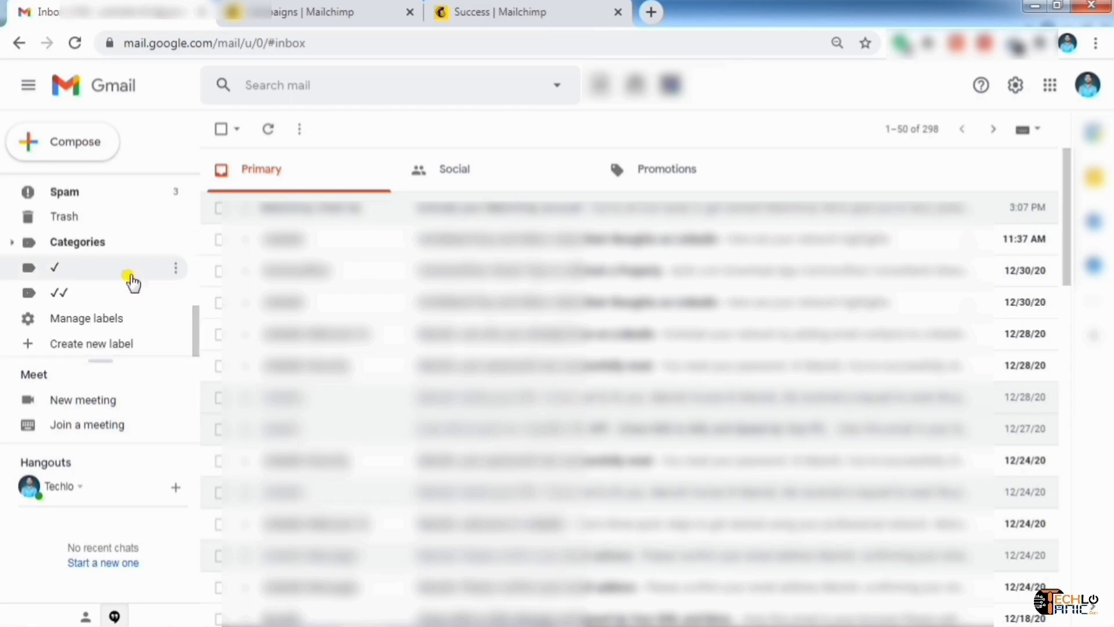
{"action": "left_click", "coordinate": [112, 194]}
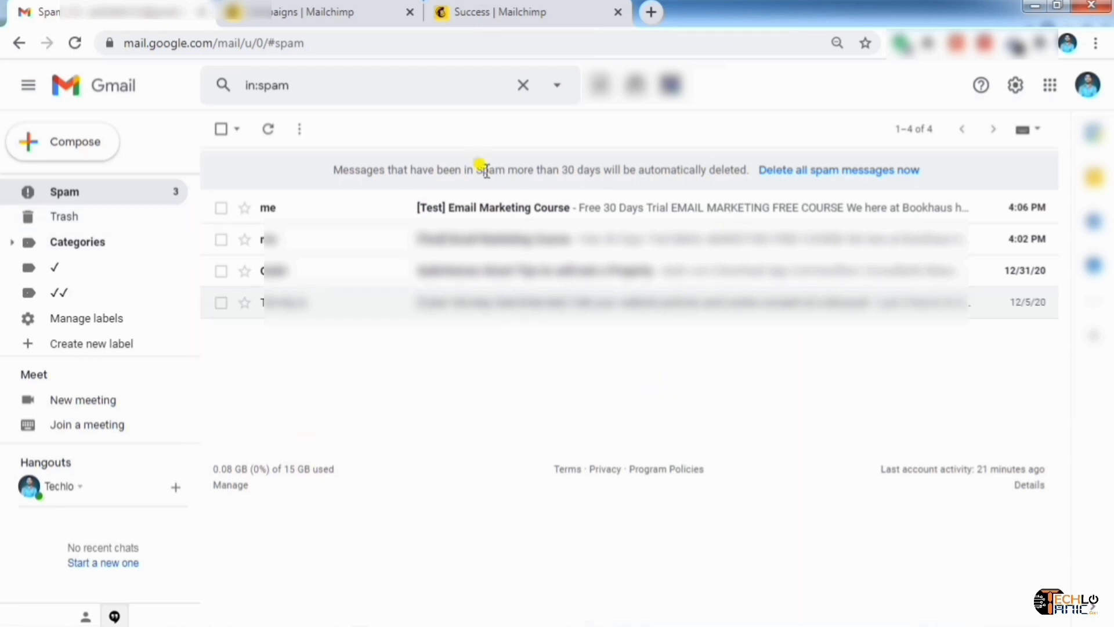
Read through the [Test] Email Marketing Course message and mark it not spam
{"action": "left_click", "coordinate": [587, 214]}
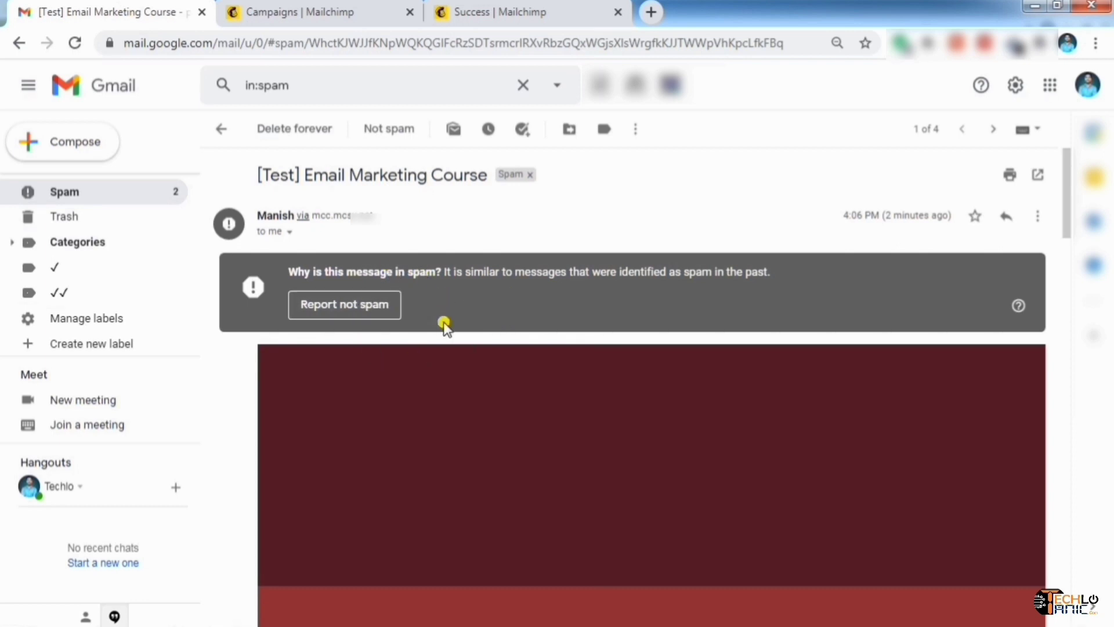
{"action": "scroll", "coordinate": [642, 268], "scroll_direction": "down", "scroll_amount": 5}
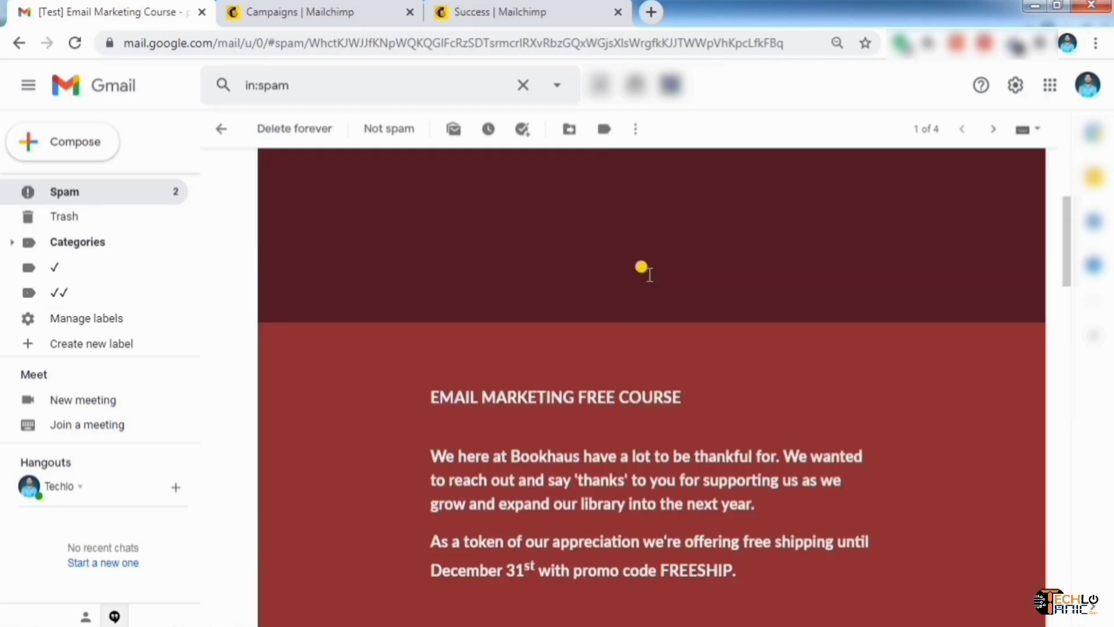
{"action": "scroll", "coordinate": [653, 270], "scroll_direction": "up", "scroll_amount": 5}
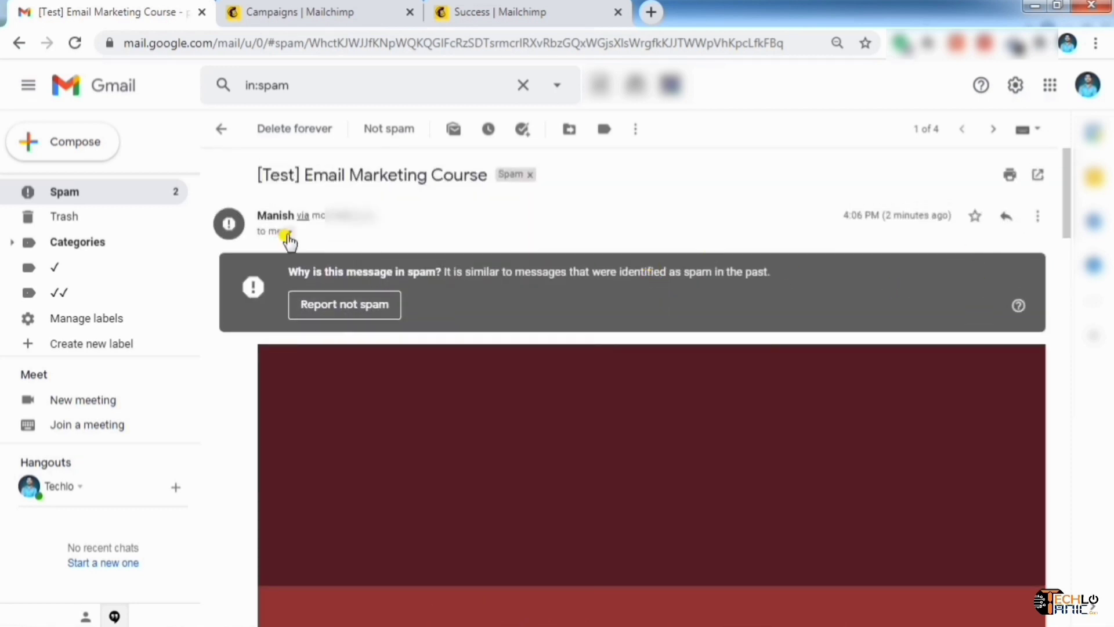
{"action": "scroll", "coordinate": [510, 243], "scroll_direction": "down", "scroll_amount": 10}
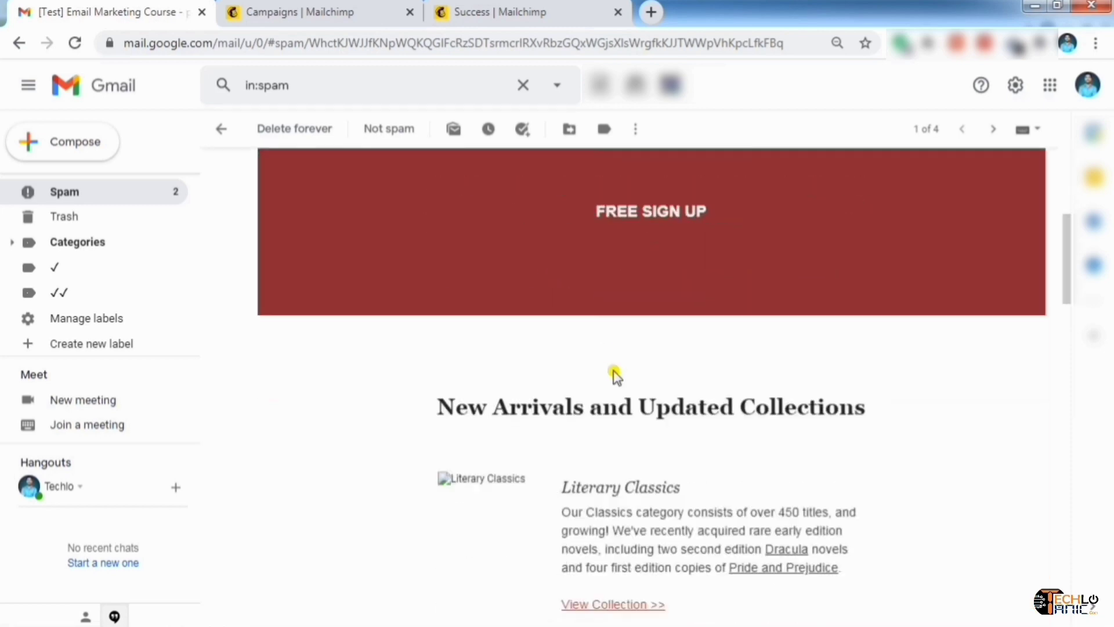
{"action": "scroll", "coordinate": [615, 375], "scroll_direction": "down", "scroll_amount": 5}
{"action": "scroll", "coordinate": [613, 348], "scroll_direction": "up", "scroll_amount": 10}
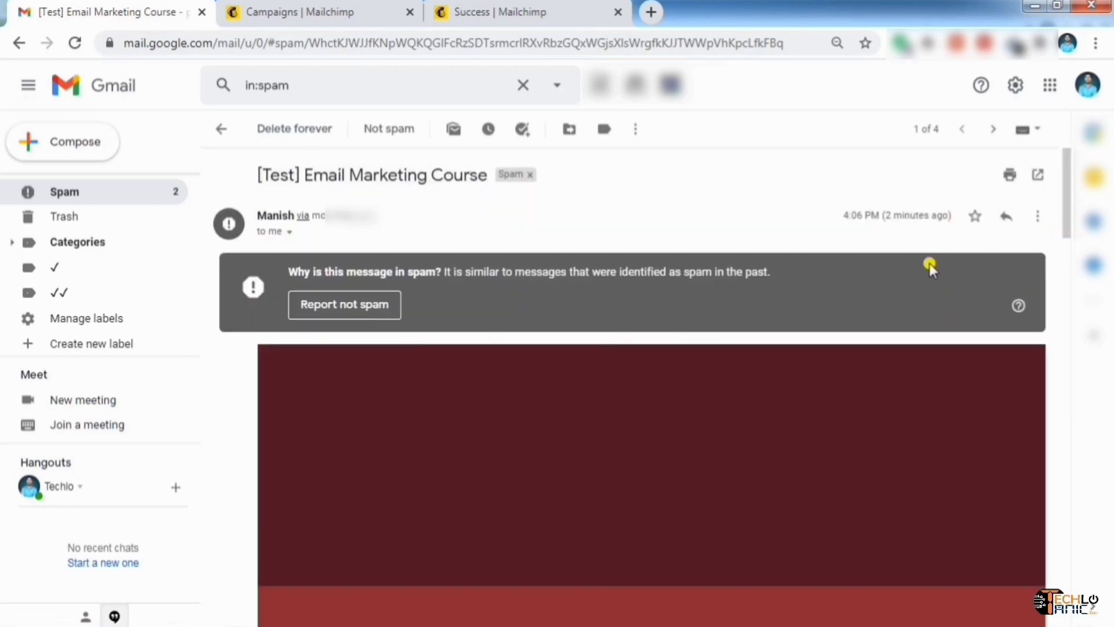
{"action": "scroll", "coordinate": [697, 294], "scroll_direction": "down", "scroll_amount": 5}
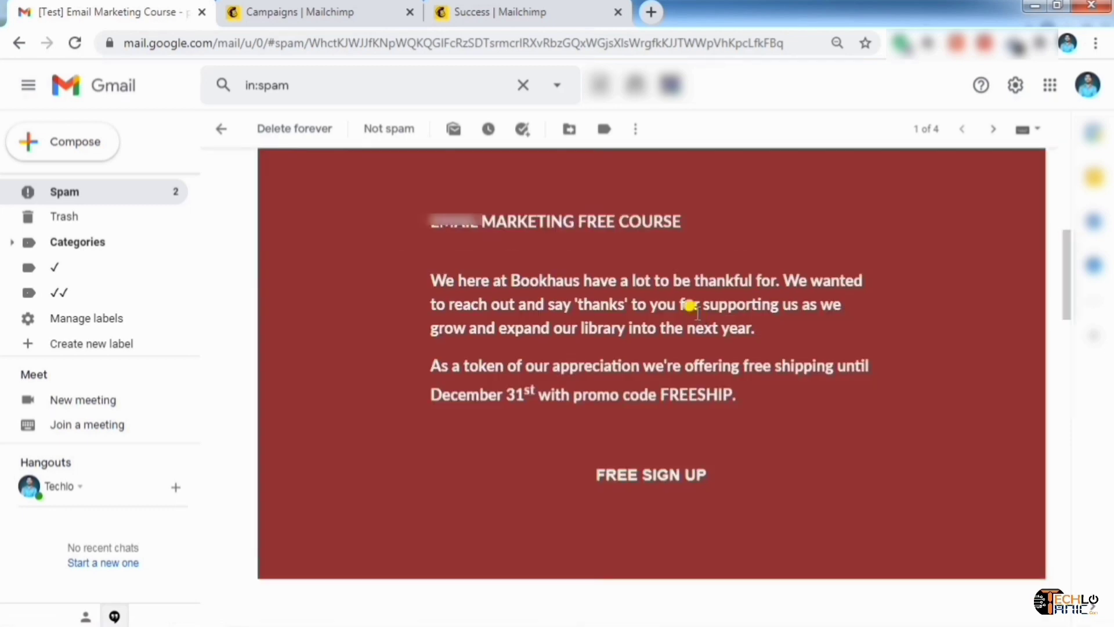
{"action": "scroll", "coordinate": [693, 306], "scroll_direction": "down", "scroll_amount": 15}
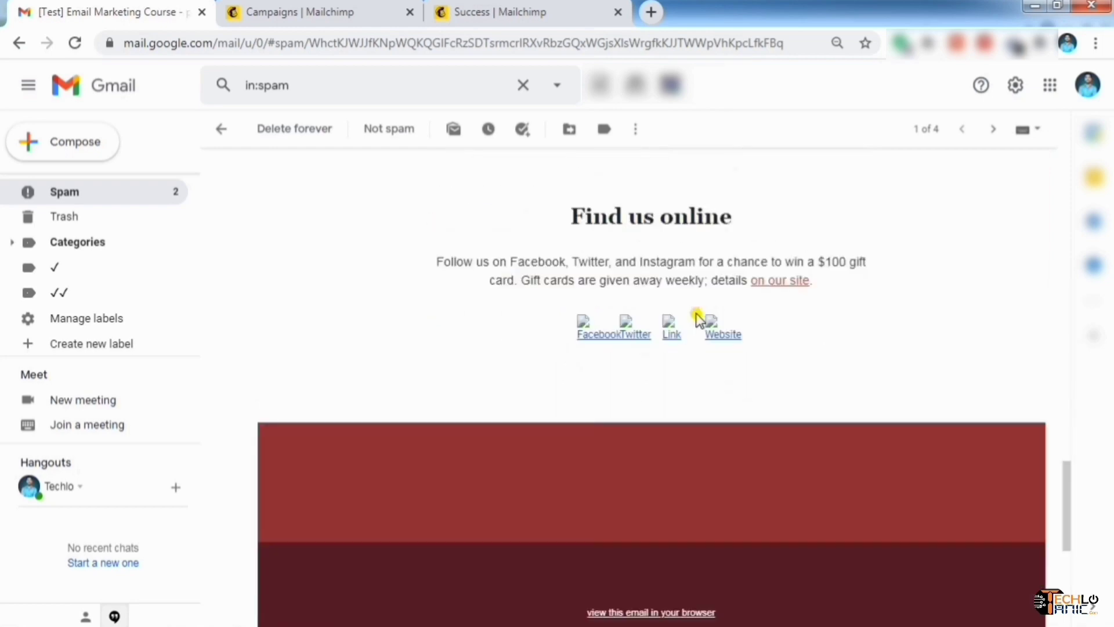
{"action": "scroll", "coordinate": [697, 317], "scroll_direction": "down", "scroll_amount": 7}
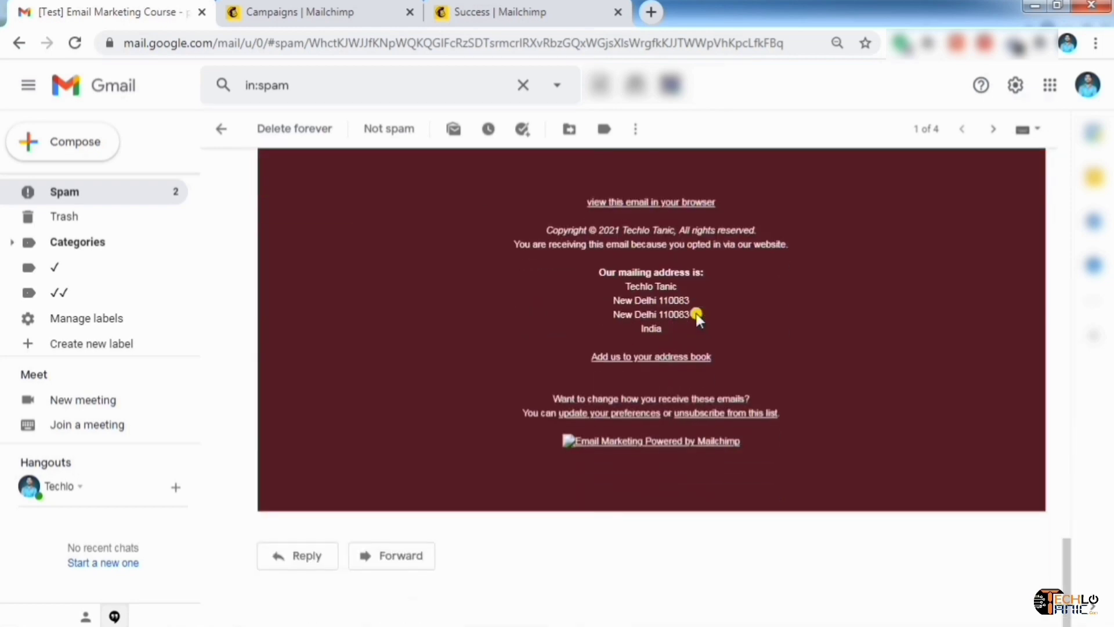
{"action": "scroll", "coordinate": [696, 314], "scroll_direction": "up", "scroll_amount": 20}
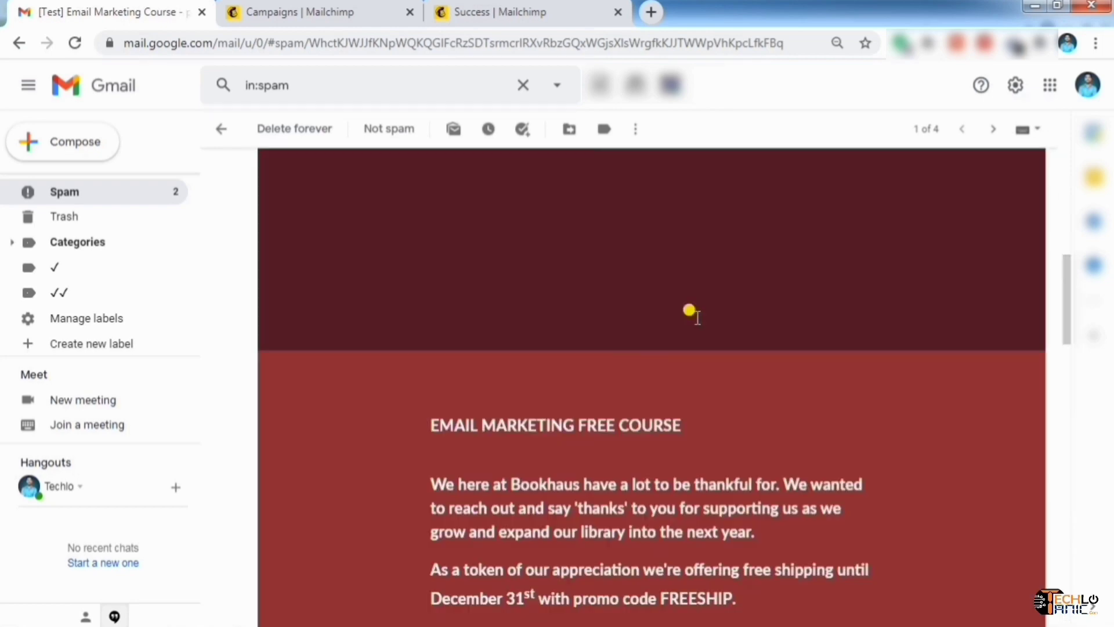
{"action": "scroll", "coordinate": [557, 241], "scroll_direction": "up", "scroll_amount": 3}
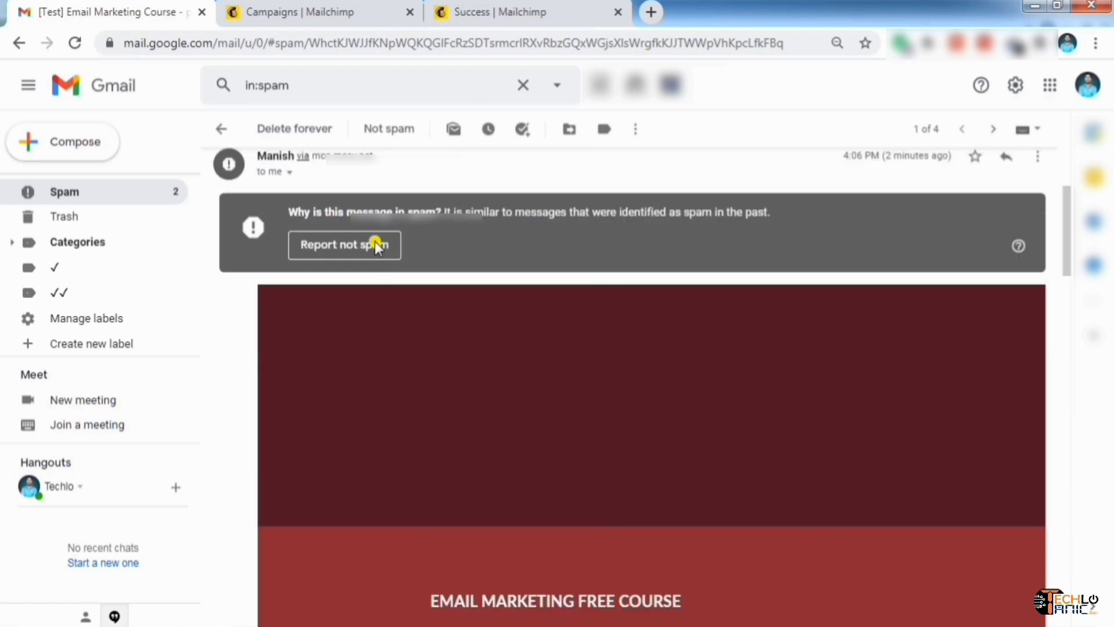
{"action": "scroll", "coordinate": [371, 244], "scroll_direction": "up", "scroll_amount": 1}
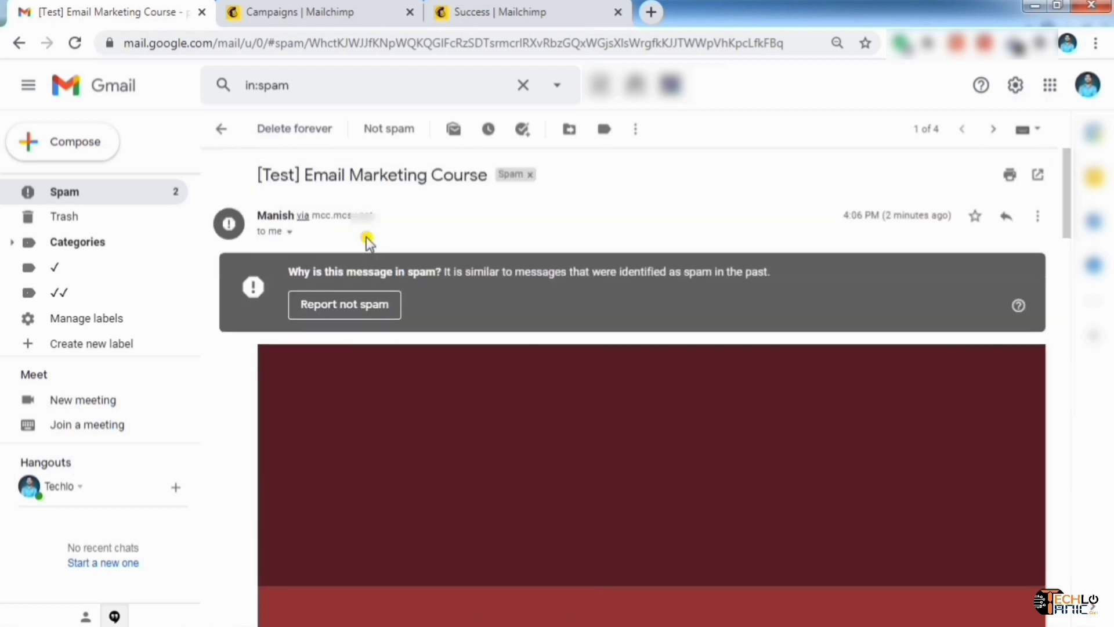
{"action": "left_click", "coordinate": [360, 313]}
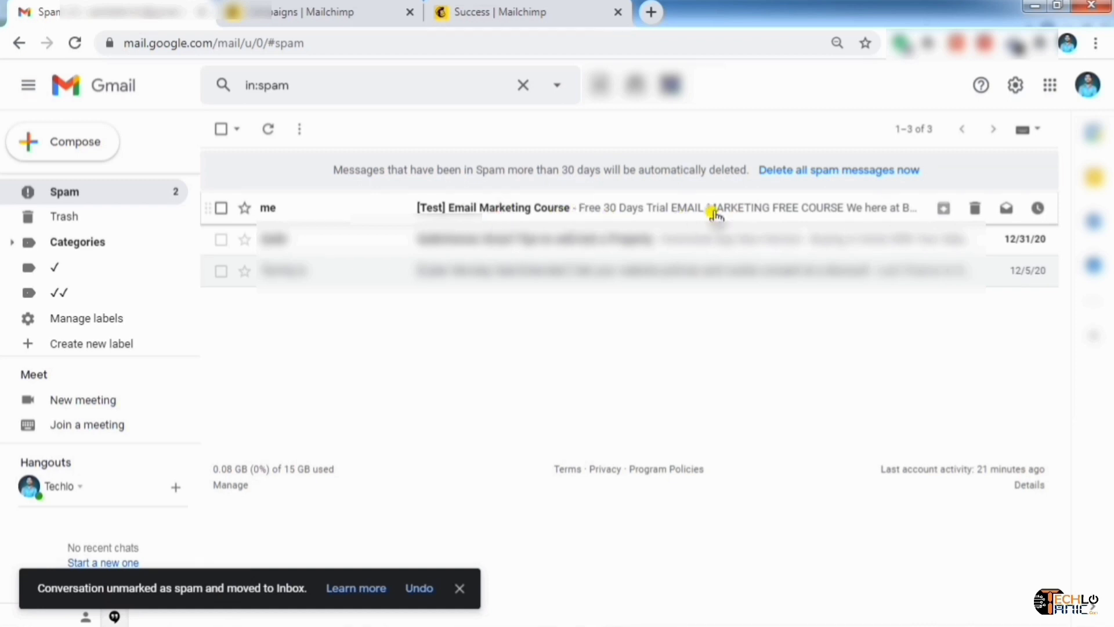
Open the other [Test] Email Marketing Course copy and scroll down to its footer
{"action": "left_click", "coordinate": [689, 211]}
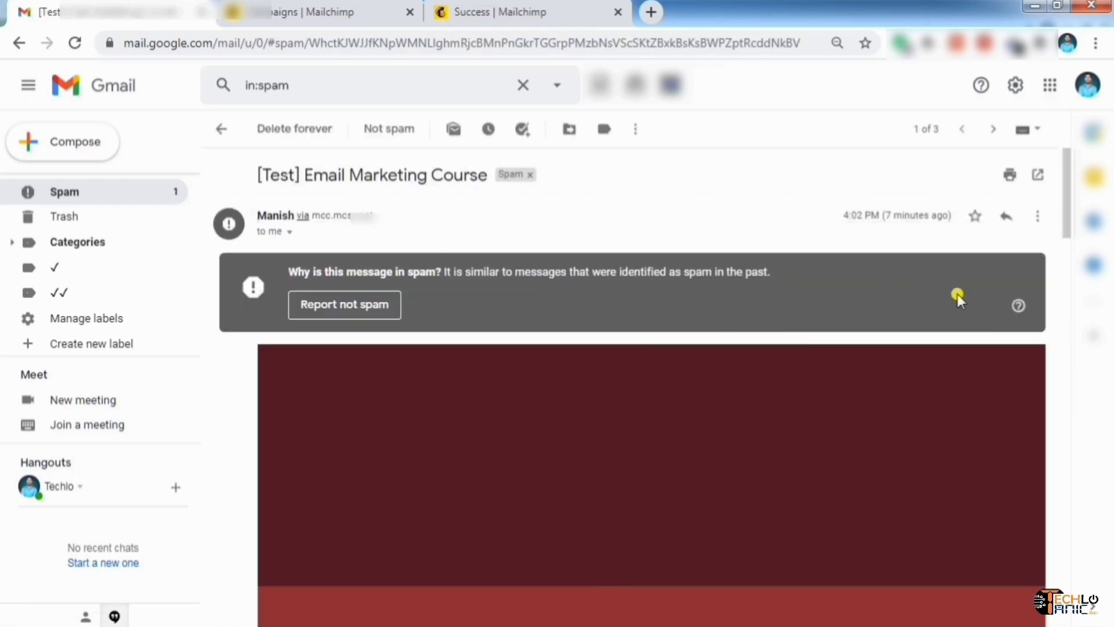
{"action": "scroll", "coordinate": [818, 290], "scroll_direction": "down", "scroll_amount": 3}
{"action": "scroll", "coordinate": [823, 313], "scroll_direction": "down", "scroll_amount": 2}
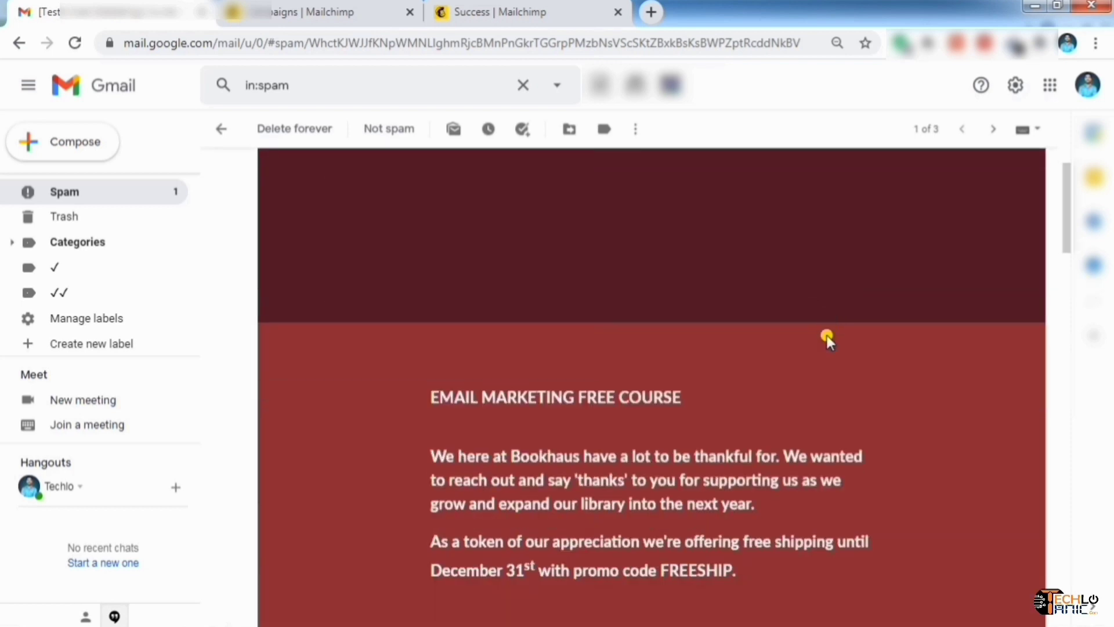
{"action": "scroll", "coordinate": [765, 422], "scroll_direction": "down", "scroll_amount": 10}
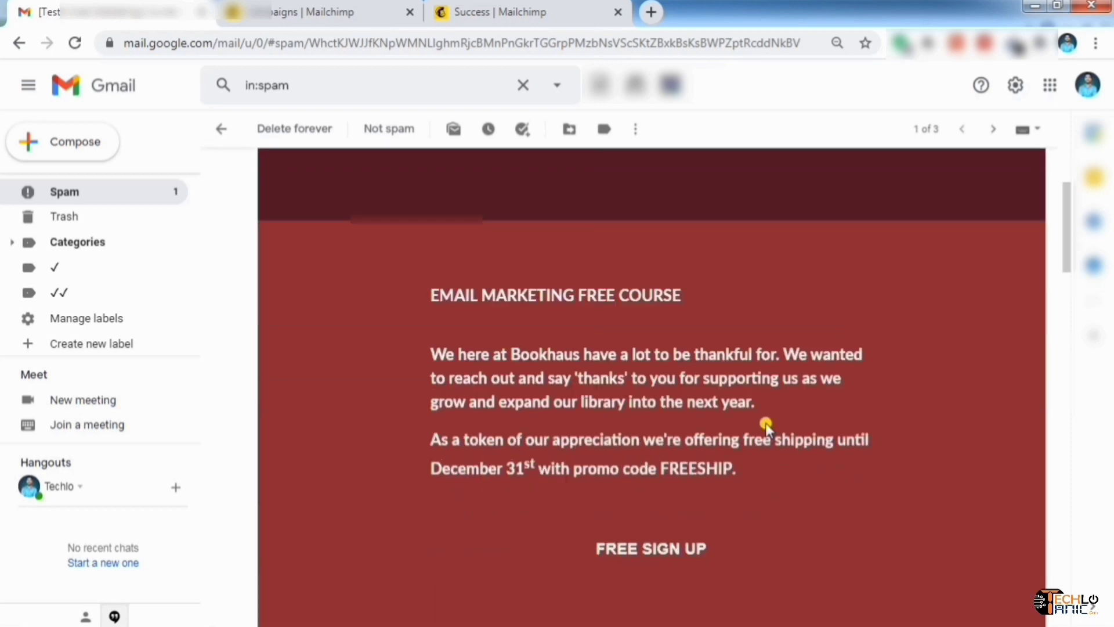
Back in Mailchimp, view the campaign's Schedule options, close them unscheduled, and scroll the checklist
{"action": "left_click", "coordinate": [323, 14]}
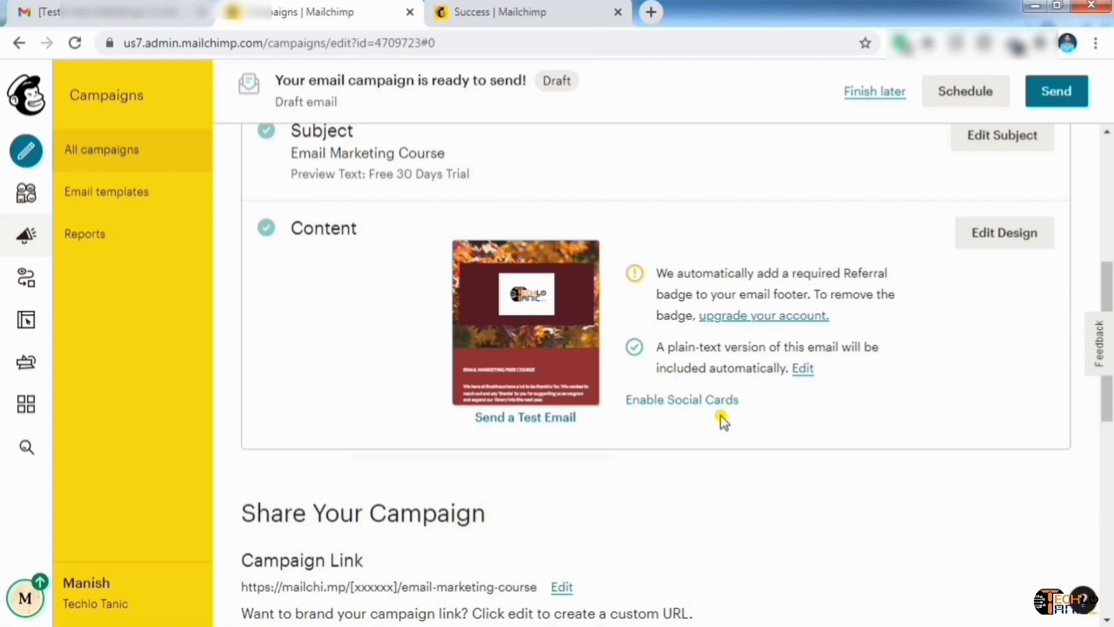
{"action": "scroll", "coordinate": [725, 406], "scroll_direction": "up", "scroll_amount": 6}
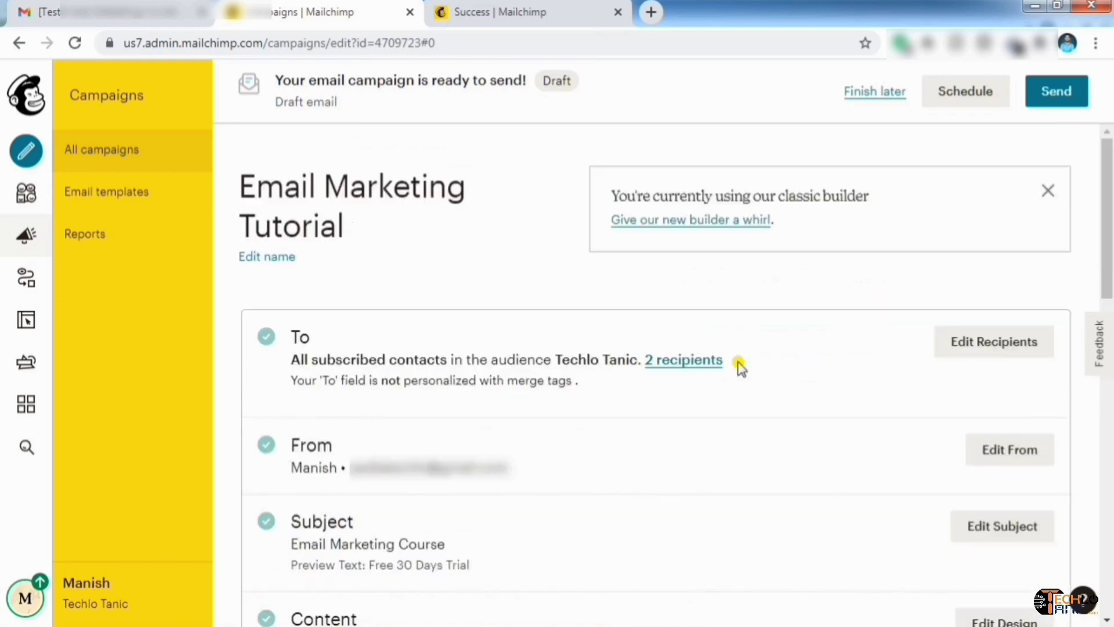
{"action": "left_click", "coordinate": [963, 105]}
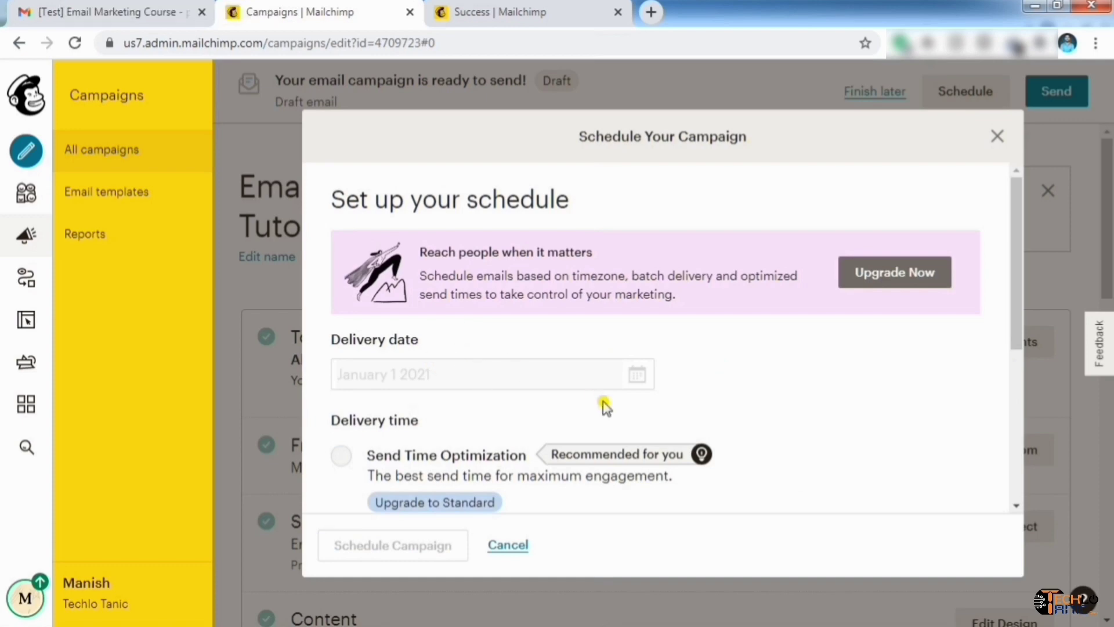
{"action": "scroll", "coordinate": [606, 406], "scroll_direction": "down", "scroll_amount": 5}
{"action": "scroll", "coordinate": [693, 313], "scroll_direction": "up", "scroll_amount": 5}
{"action": "left_click", "coordinate": [998, 136]}
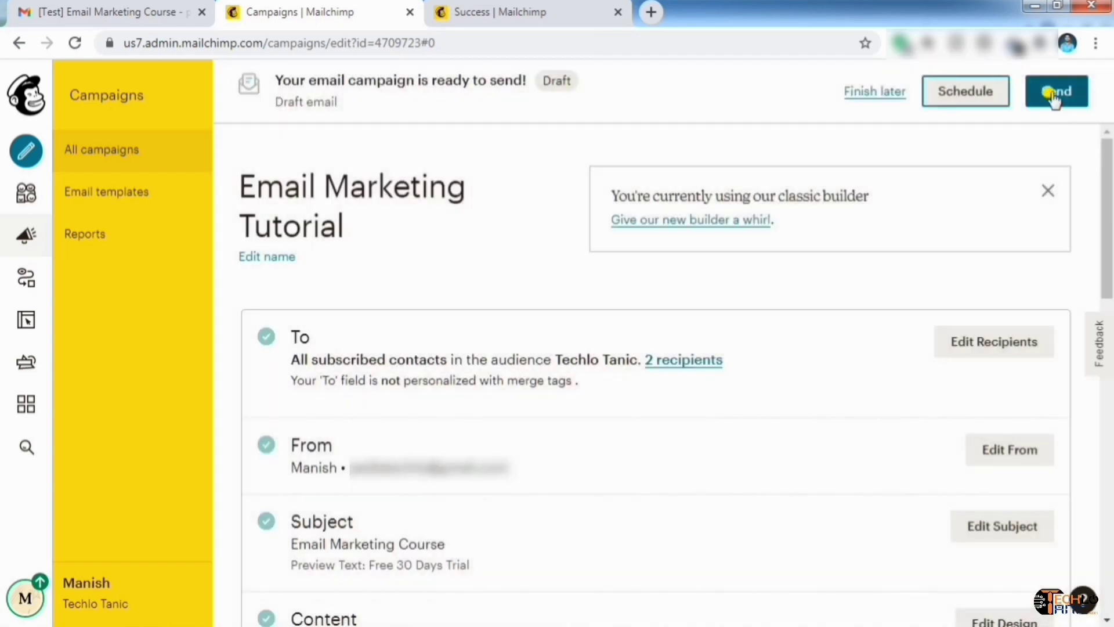
{"action": "scroll", "coordinate": [685, 308], "scroll_direction": "down", "scroll_amount": 9}
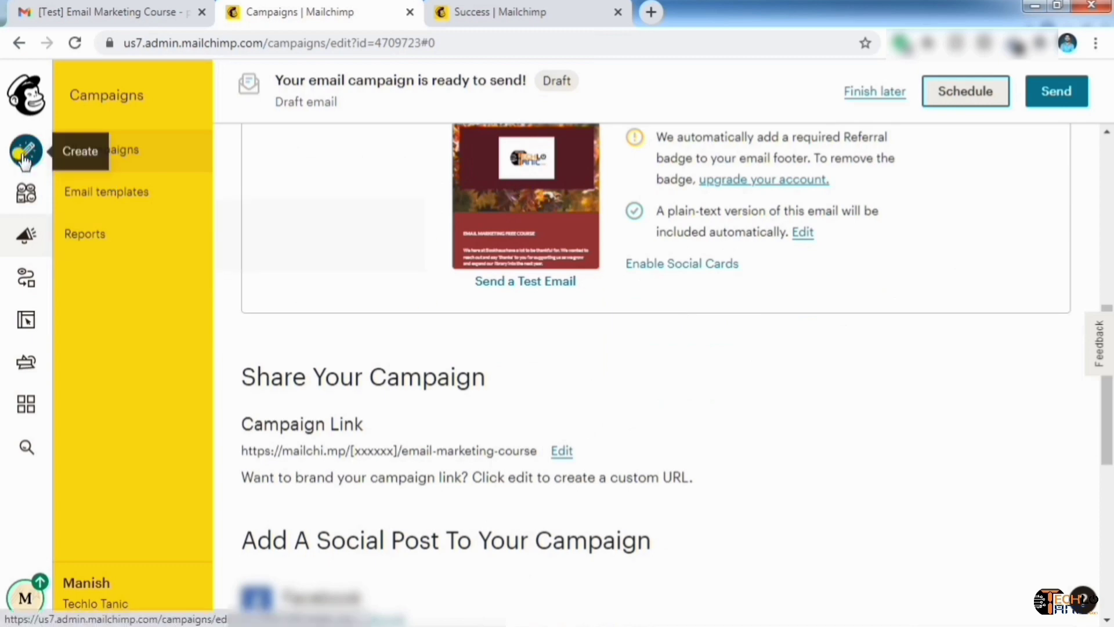
Create a Customer Journey and scroll the Explore page to starting points like Welcome new contacts
{"action": "left_click", "coordinate": [24, 155]}
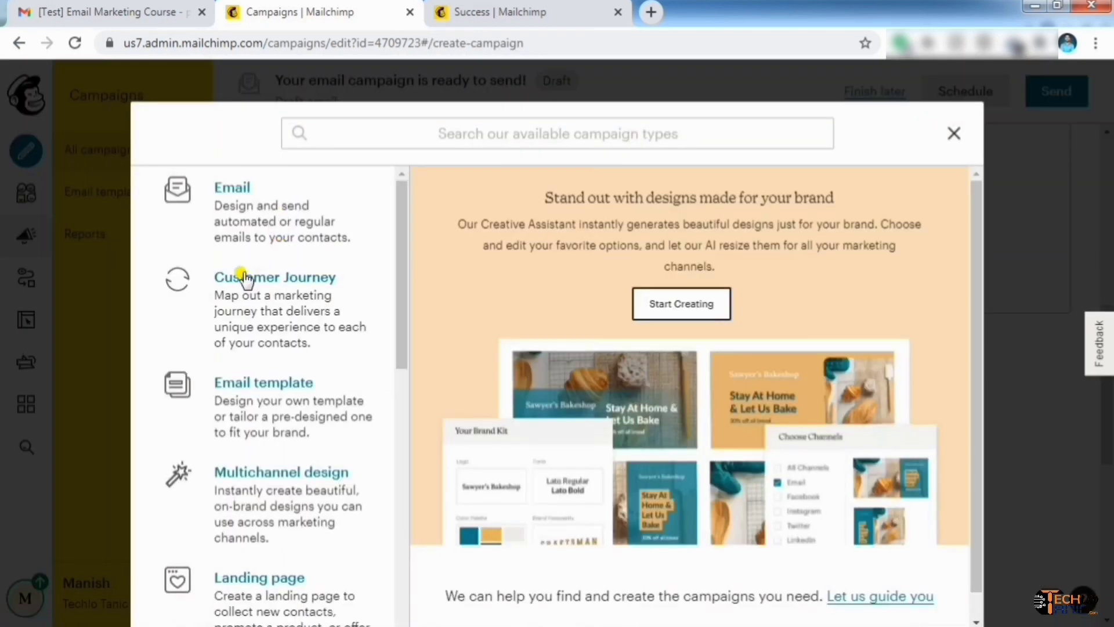
{"action": "left_click", "coordinate": [304, 285]}
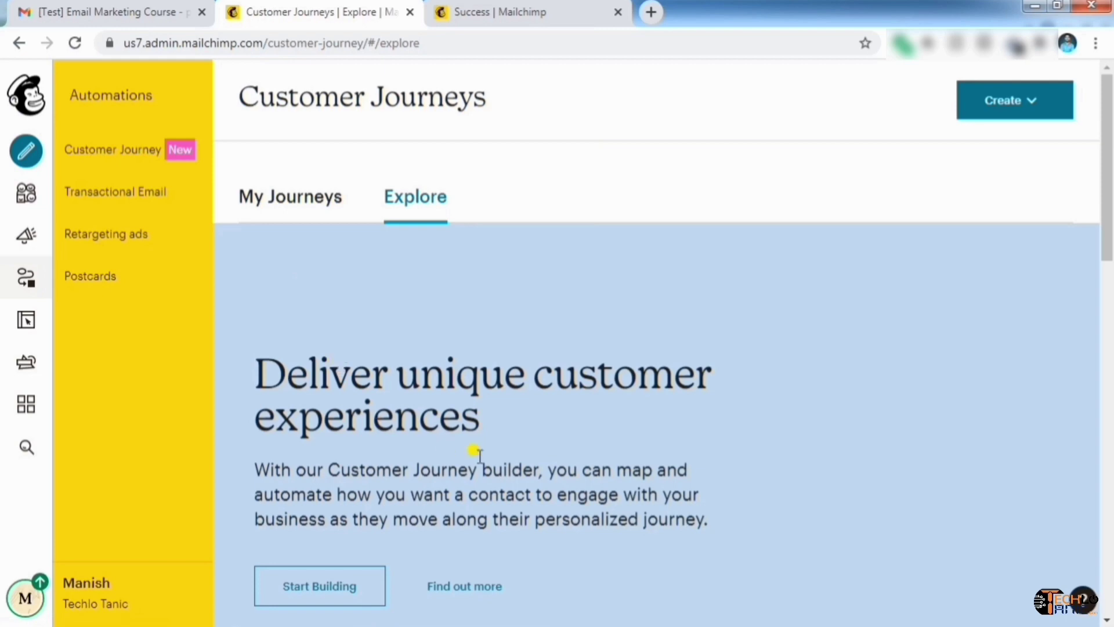
{"action": "scroll", "coordinate": [473, 448], "scroll_direction": "down", "scroll_amount": 4}
{"action": "scroll", "coordinate": [476, 450], "scroll_direction": "down", "scroll_amount": 1}
{"action": "scroll", "coordinate": [473, 455], "scroll_direction": "up", "scroll_amount": 1}
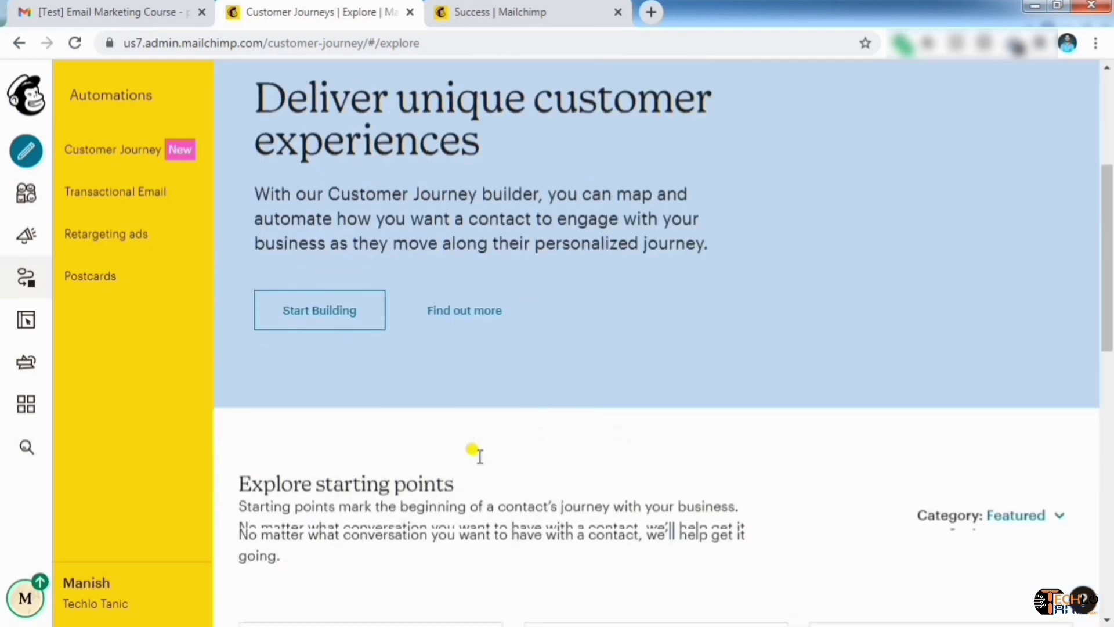
{"action": "scroll", "coordinate": [473, 455], "scroll_direction": "down", "scroll_amount": 4}
{"action": "scroll", "coordinate": [481, 465], "scroll_direction": "down", "scroll_amount": 1}
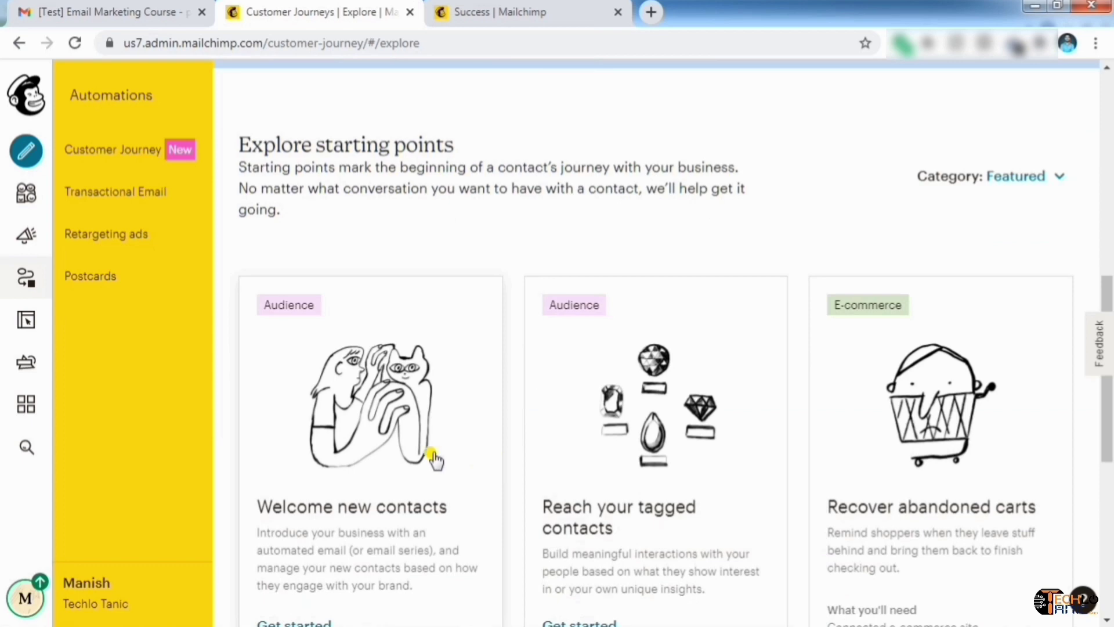
{"action": "scroll", "coordinate": [435, 456], "scroll_direction": "down", "scroll_amount": 1}
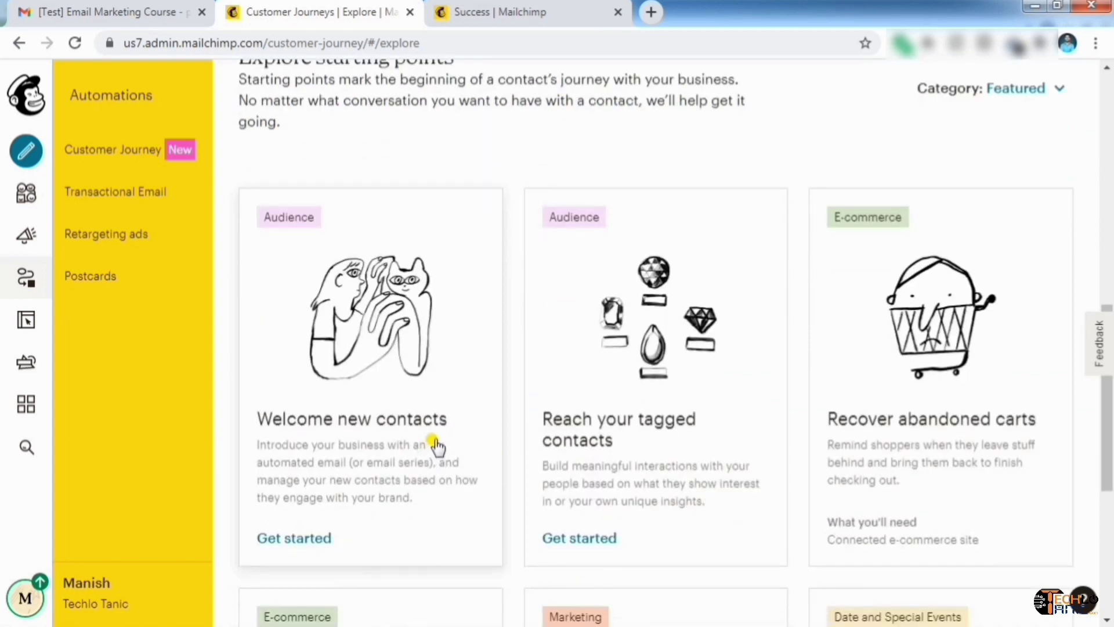
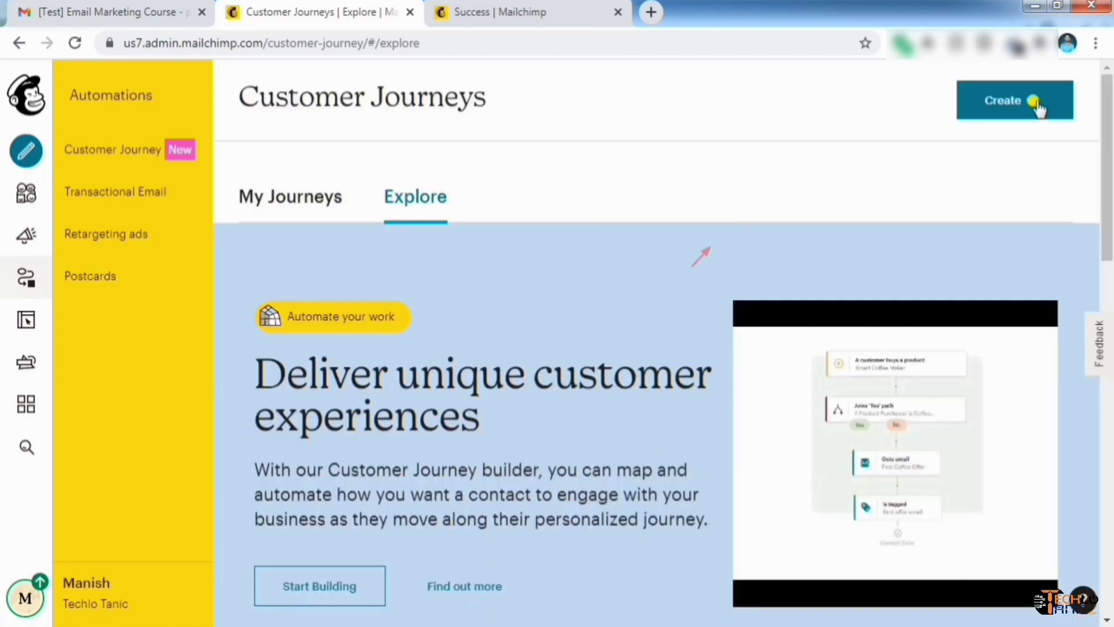
Preview the Classic Automations email types, then close the chooser to return to My Journeys
{"action": "left_click", "coordinate": [1038, 106]}
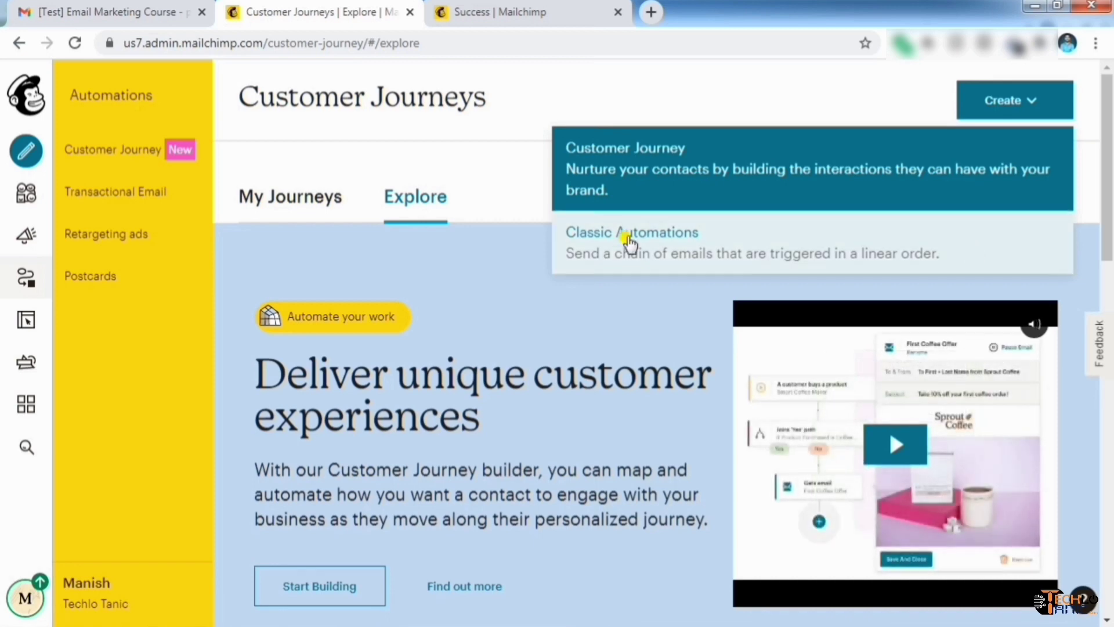
{"action": "left_click", "coordinate": [628, 240]}
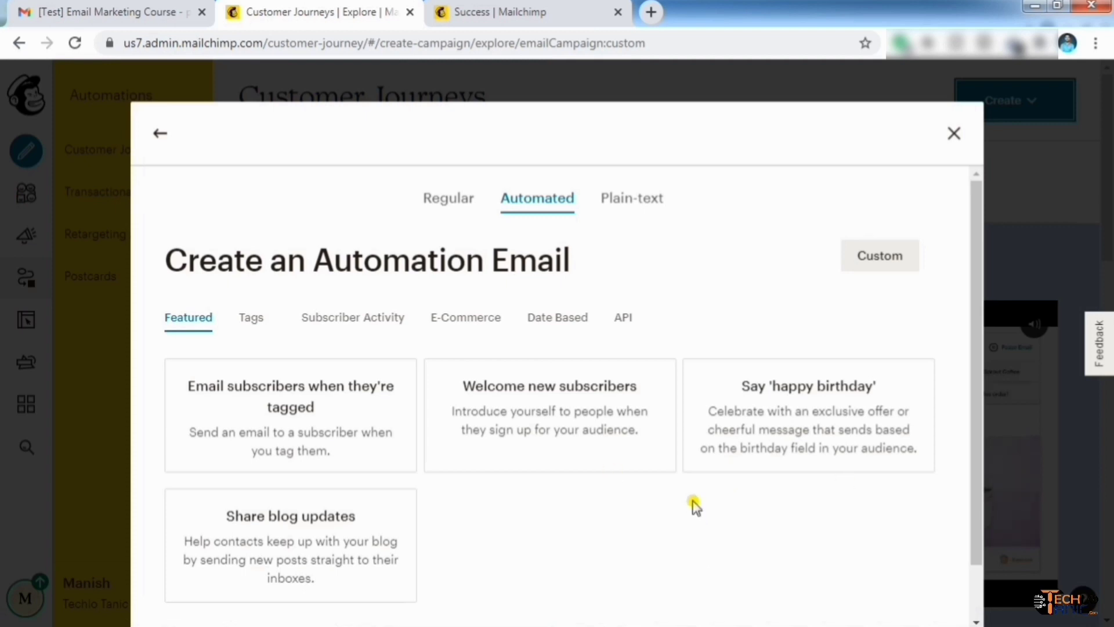
{"action": "left_click", "coordinate": [952, 136]}
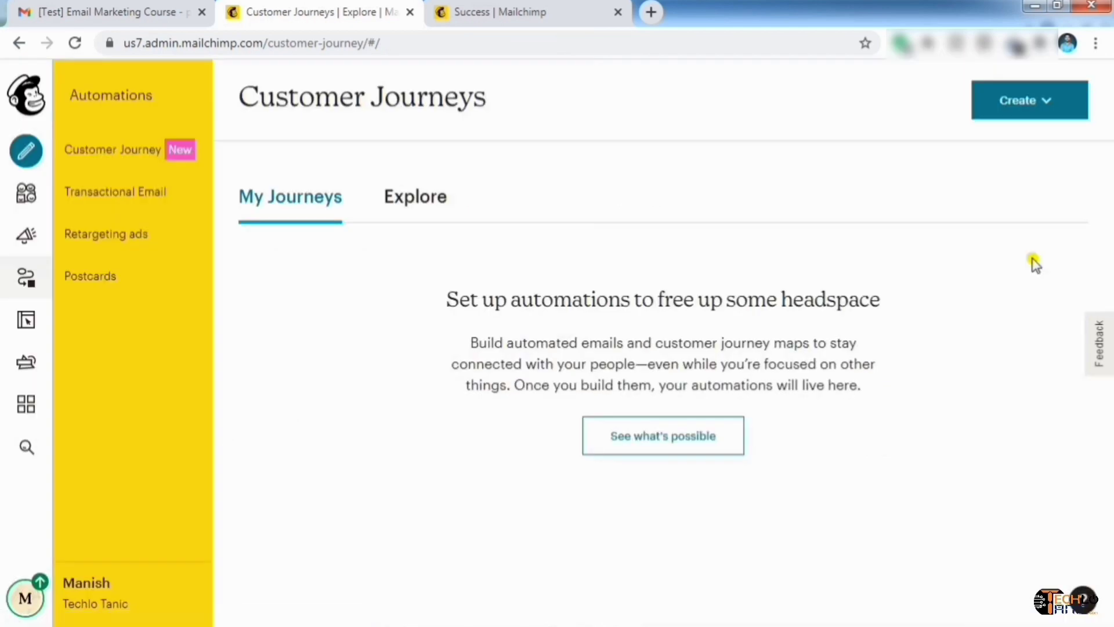
Create a landing page named 'Email Marketing Free Course' and proceed to template selection
{"action": "left_click", "coordinate": [27, 160]}
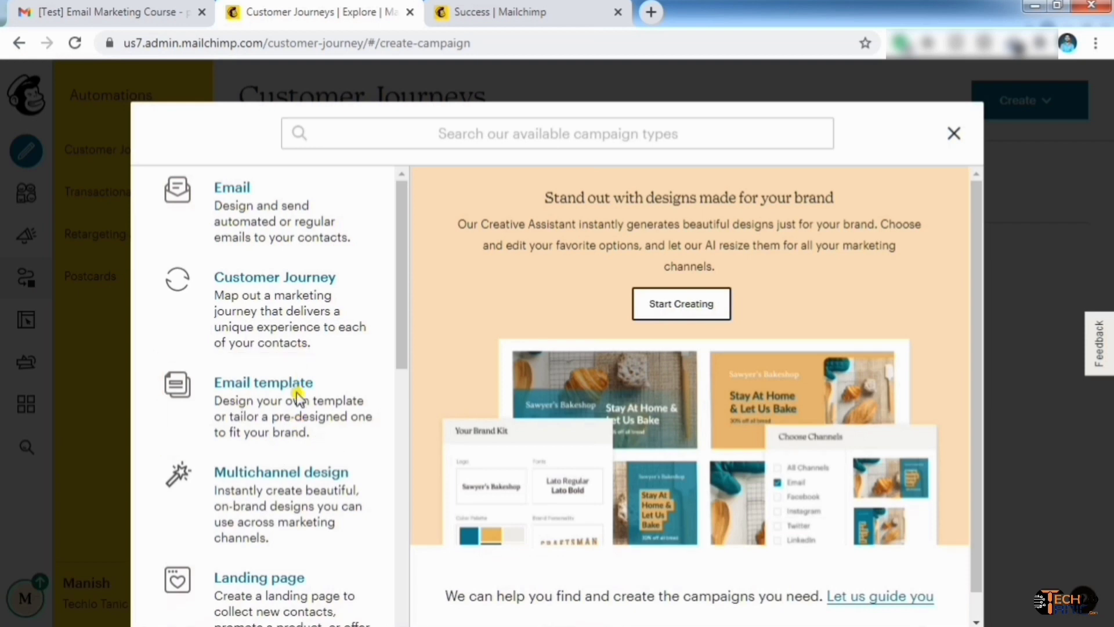
{"action": "scroll", "coordinate": [283, 392], "scroll_direction": "down", "scroll_amount": 5}
{"action": "left_click", "coordinate": [282, 232]}
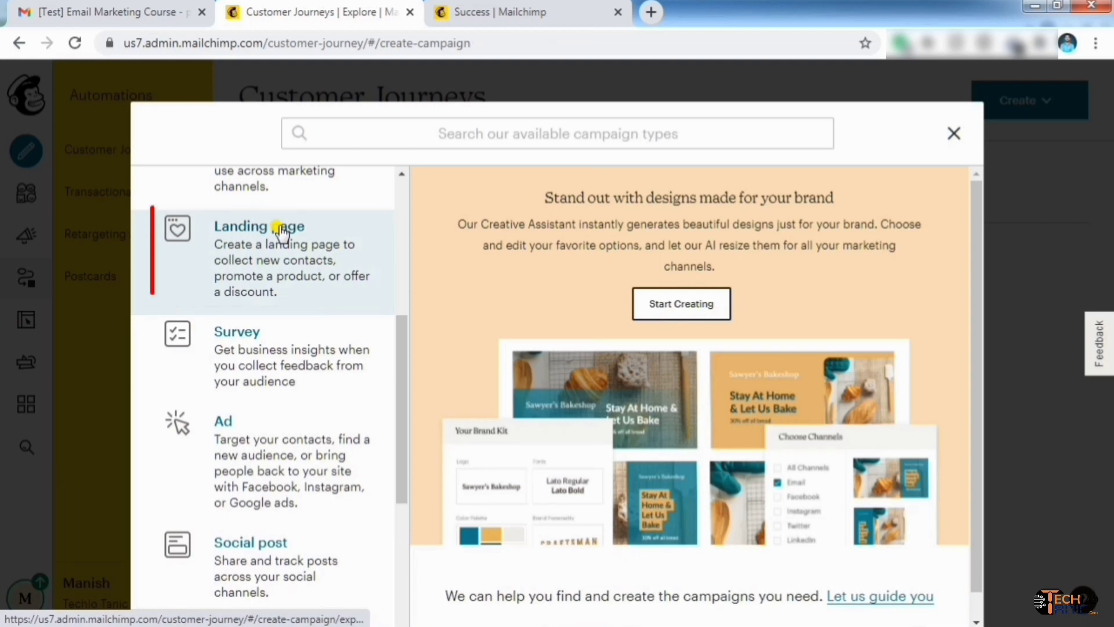
{"action": "left_click", "coordinate": [282, 232]}
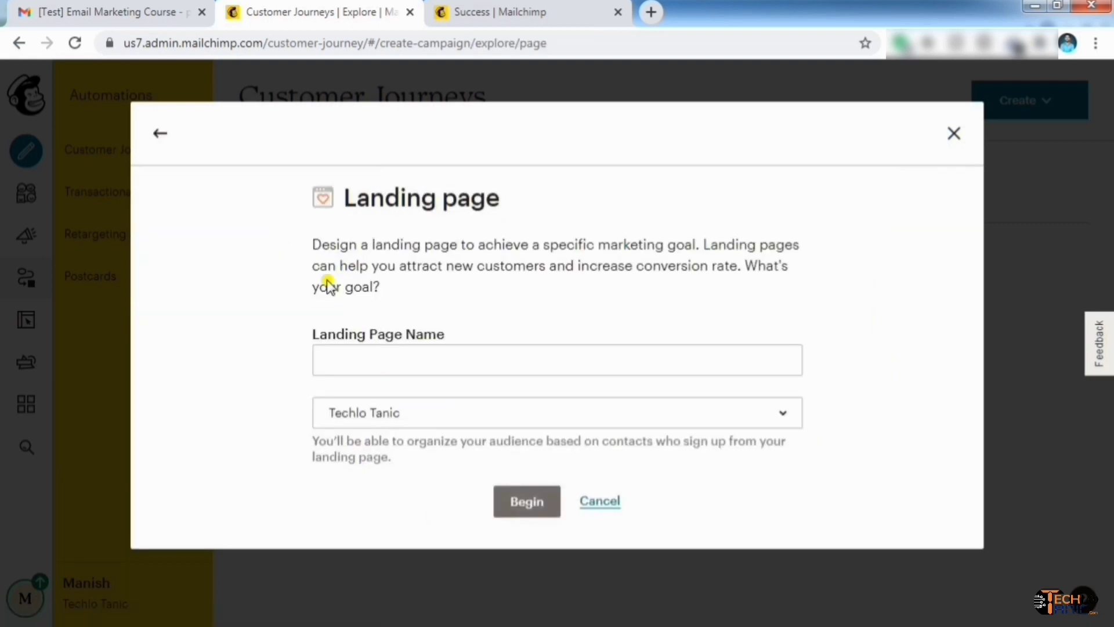
{"action": "left_click", "coordinate": [393, 363]}
{"action": "left_click", "coordinate": [401, 364]}
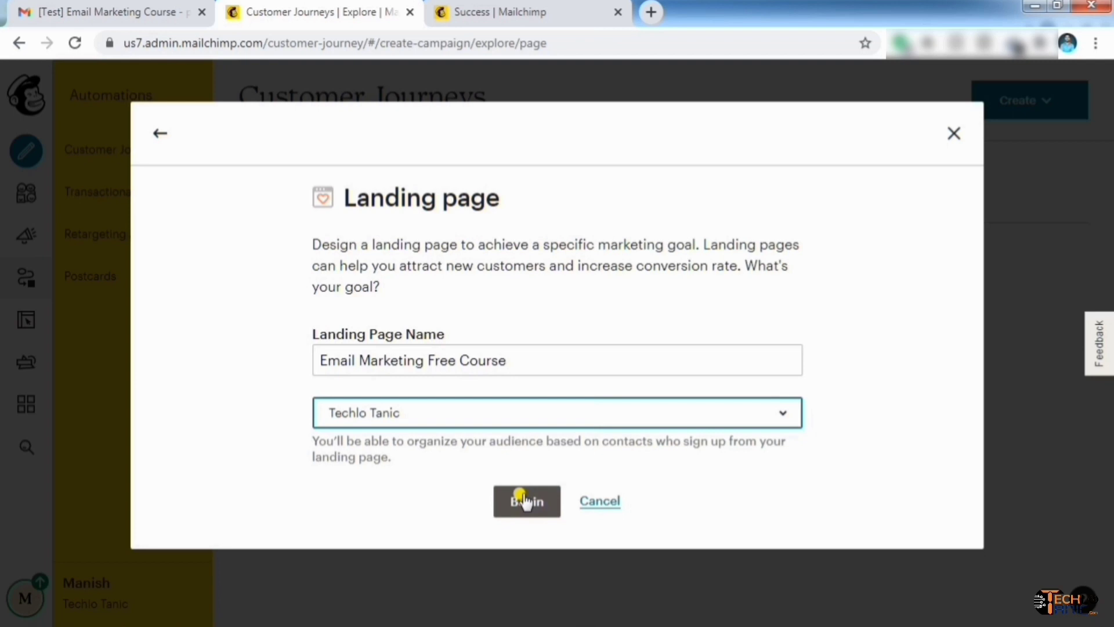
{"action": "left_click", "coordinate": [524, 500]}
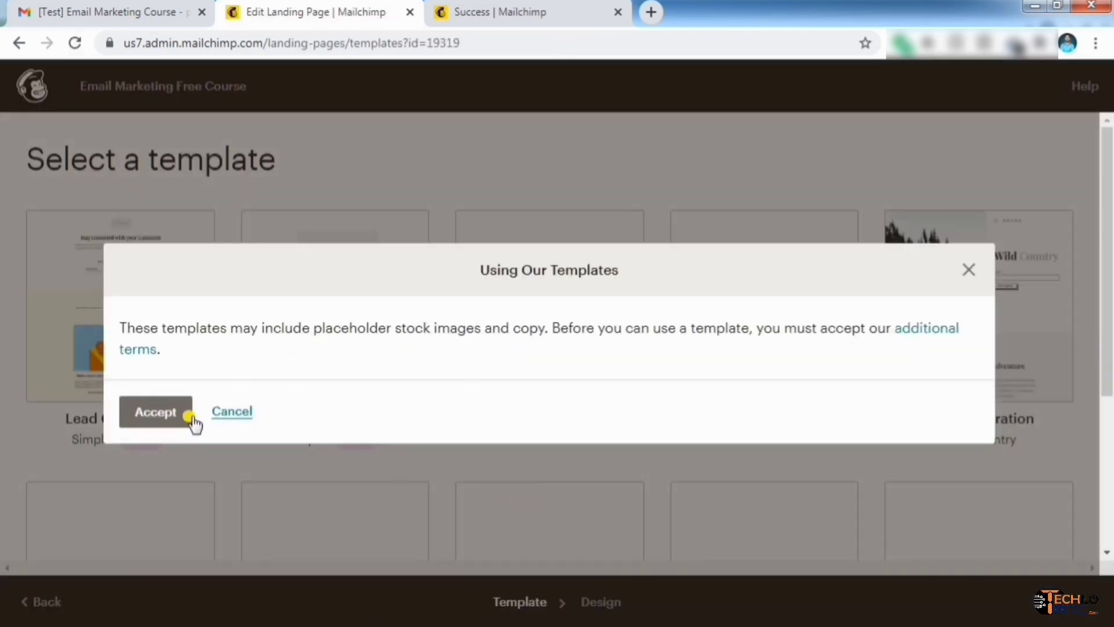
Accept the template terms and build the landing page from the Bandmates template
{"action": "left_click", "coordinate": [155, 410]}
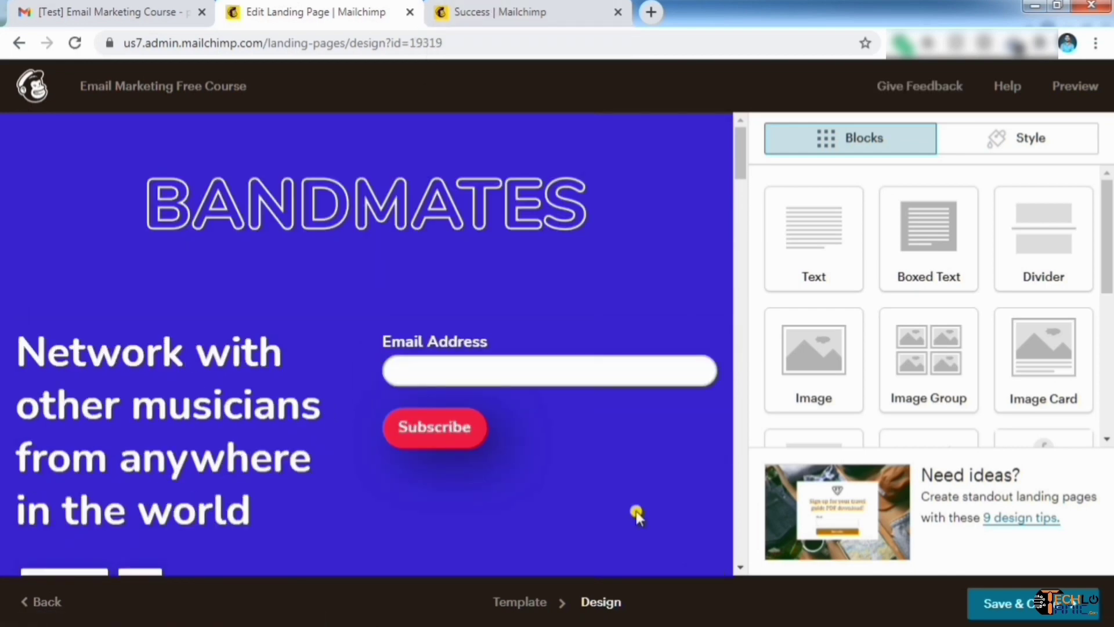
{"action": "scroll", "coordinate": [637, 514], "scroll_direction": "down", "scroll_amount": 2}
{"action": "scroll", "coordinate": [670, 514], "scroll_direction": "down", "scroll_amount": 12}
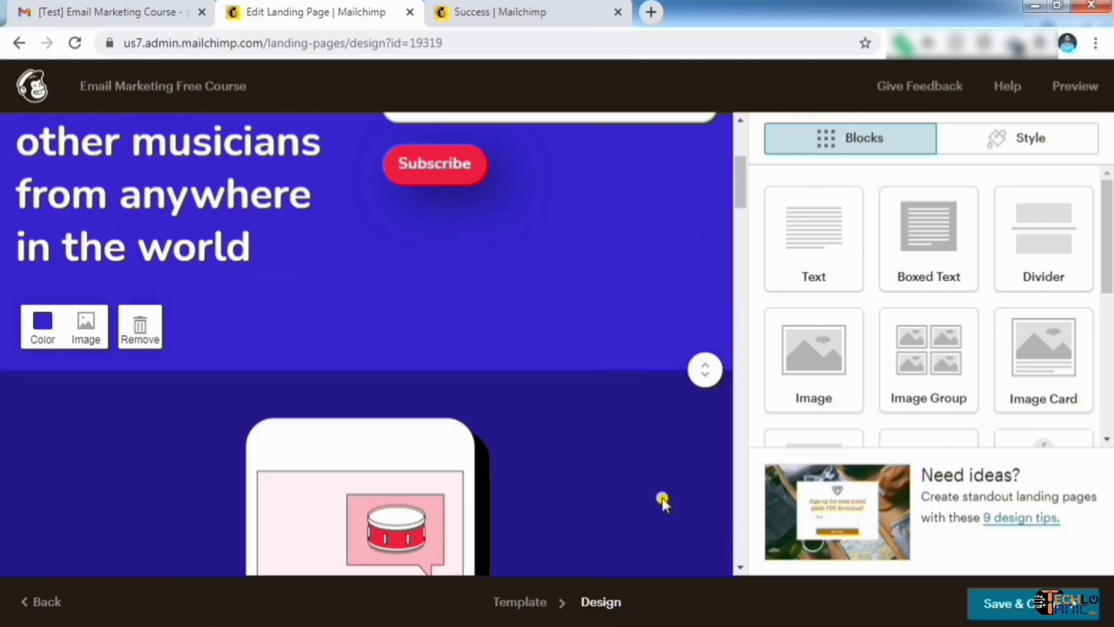
{"action": "scroll", "coordinate": [666, 499], "scroll_direction": "down", "scroll_amount": 10}
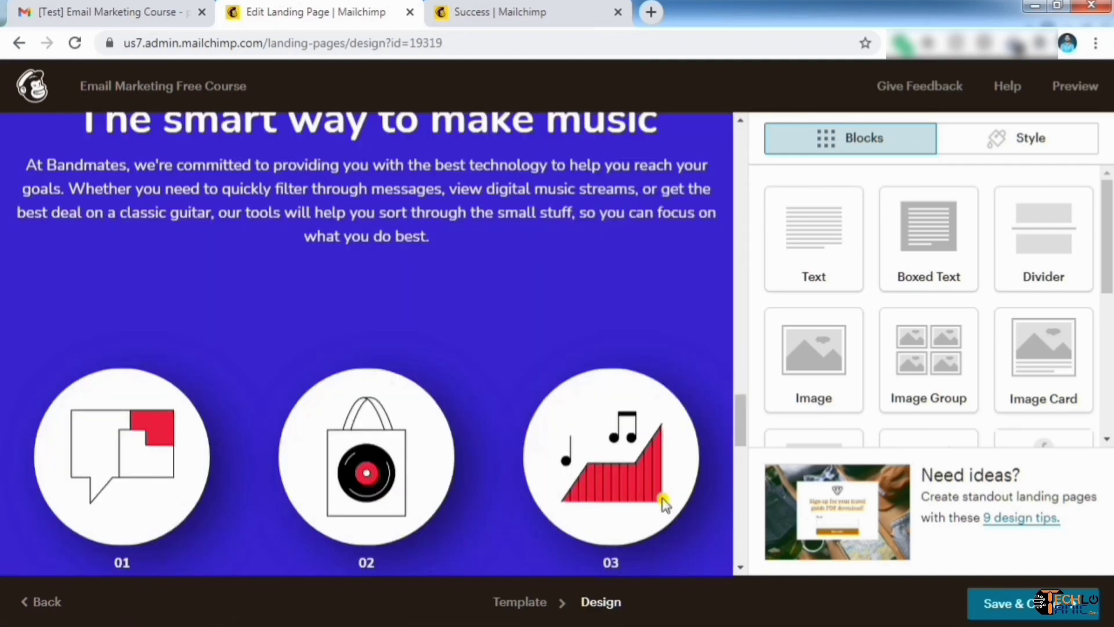
{"action": "scroll", "coordinate": [666, 498], "scroll_direction": "up", "scroll_amount": 5}
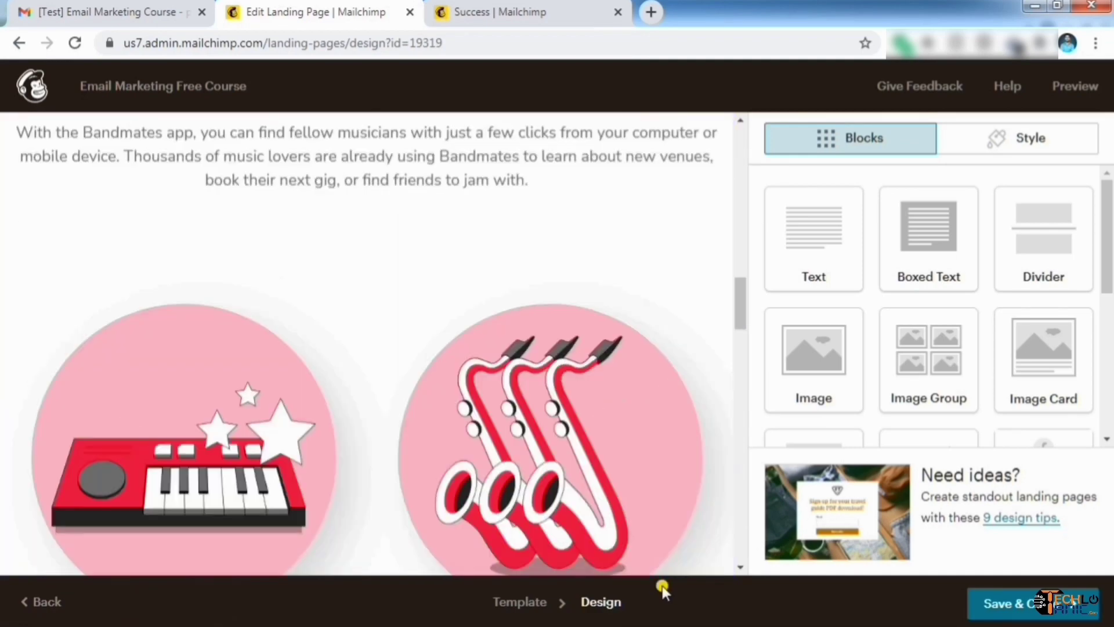
Replace the BANDMATES logo image with the Techlo Tanic logo from My Files
{"action": "left_click", "coordinate": [623, 192]}
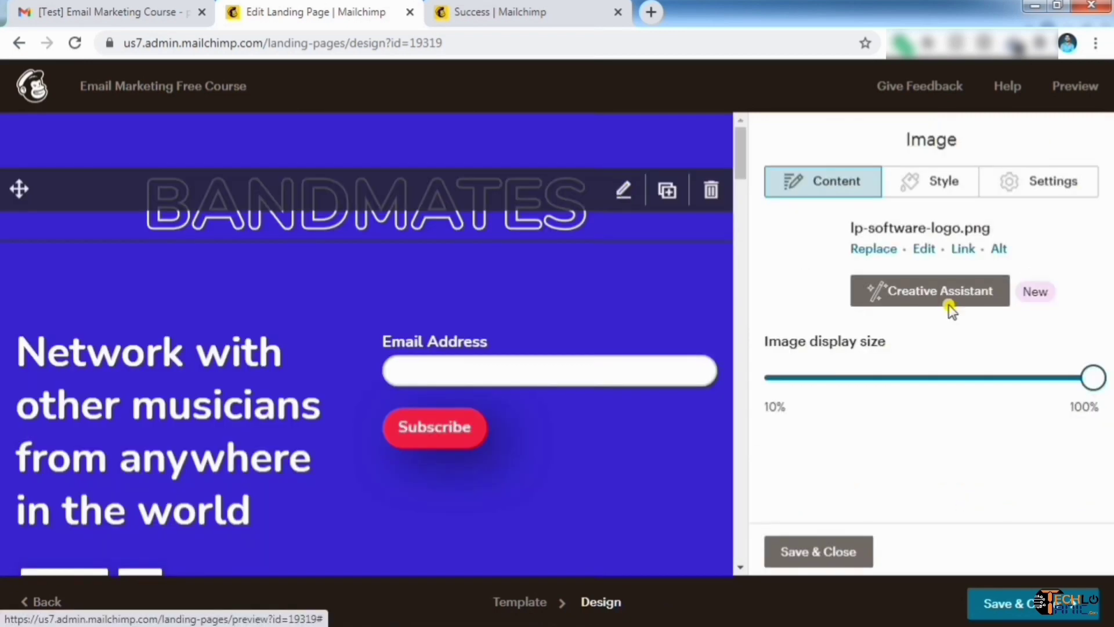
{"action": "mouse_move", "coordinate": [1086, 371]}
{"action": "left_mouse_down"}
{"action": "mouse_move", "coordinate": [910, 378]}
{"action": "mouse_move", "coordinate": [1111, 386]}
{"action": "mouse_move", "coordinate": [1076, 392]}
{"action": "left_mouse_up"}
{"action": "left_click", "coordinate": [1076, 388]}
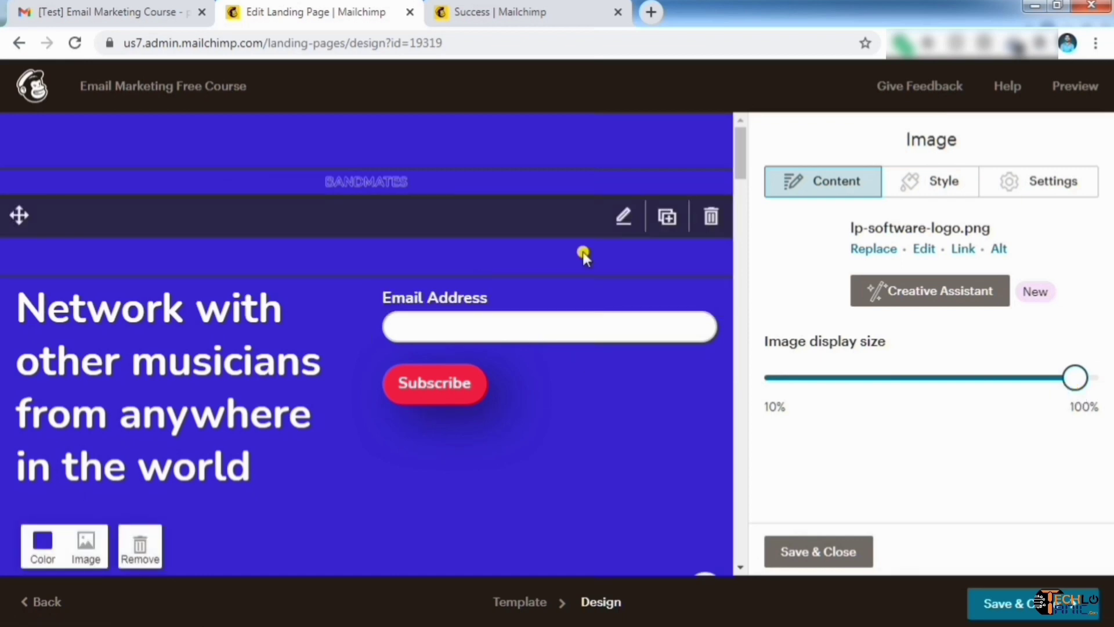
{"action": "left_click", "coordinate": [582, 251]}
{"action": "left_click", "coordinate": [622, 188]}
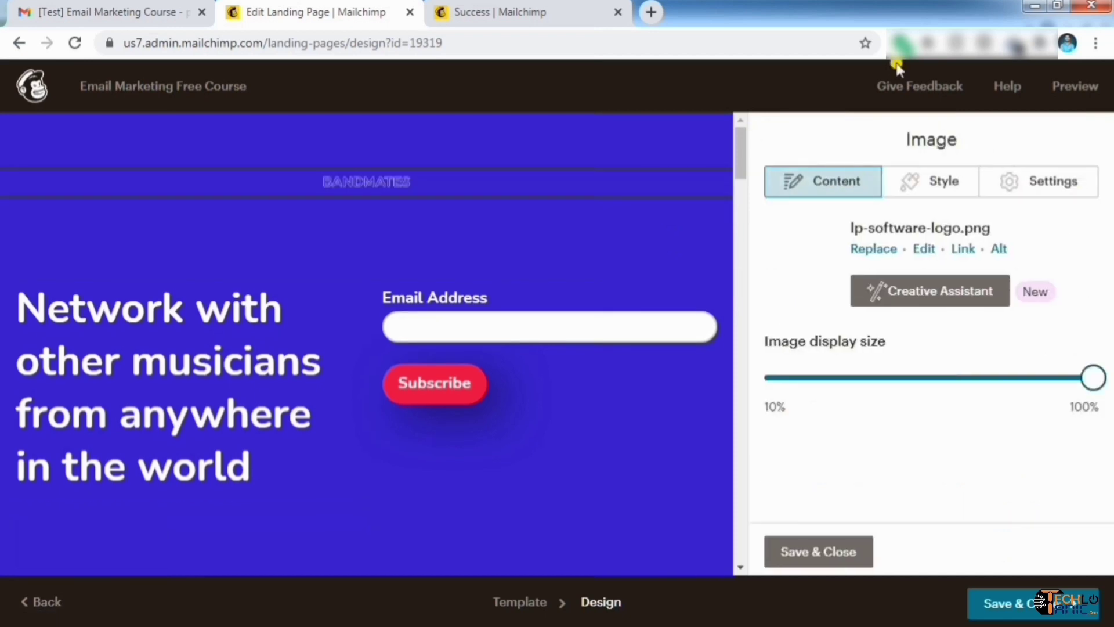
{"action": "left_click", "coordinate": [874, 249]}
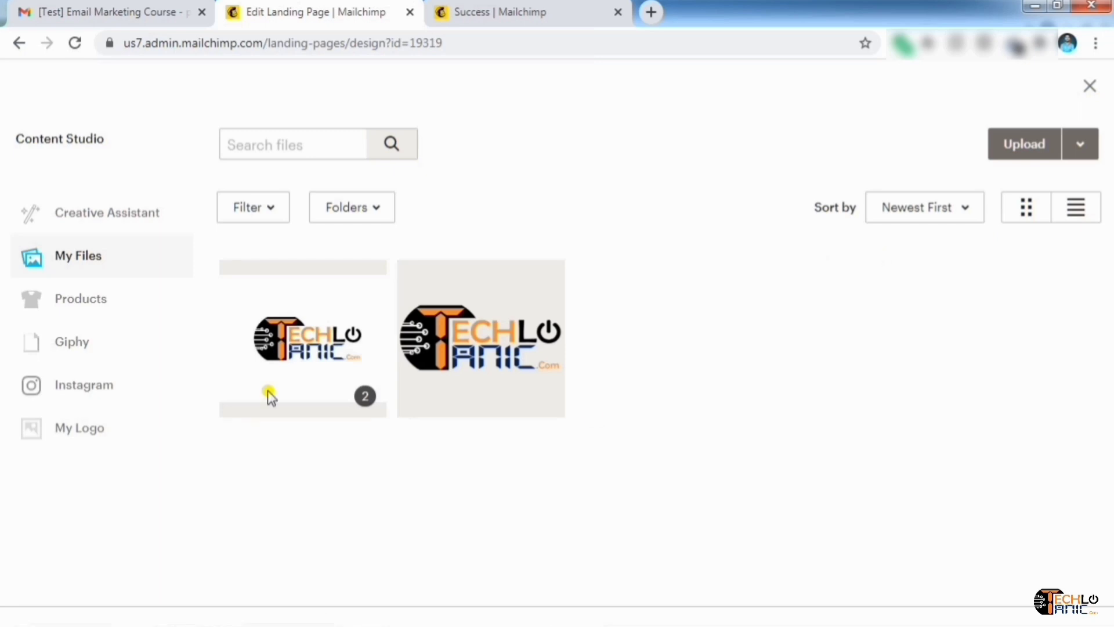
{"action": "double_click", "coordinate": [271, 396]}
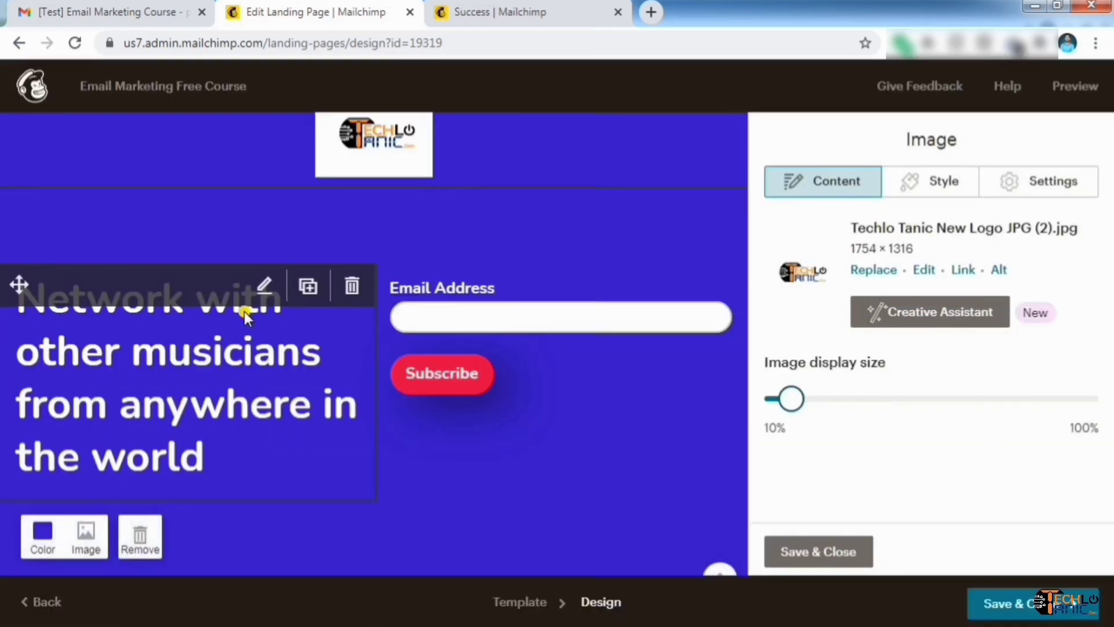
{"action": "left_click", "coordinate": [262, 284]}
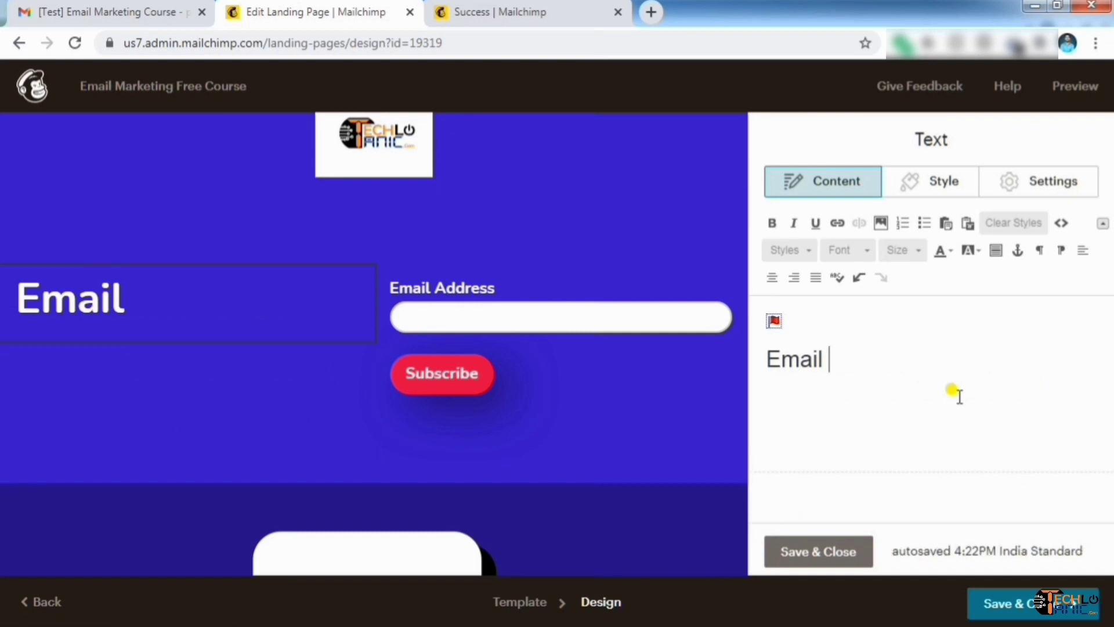
Change the landing page headline to 'Email Marketing Free Course' and save it
{"action": "type", "text": "Marketing "}
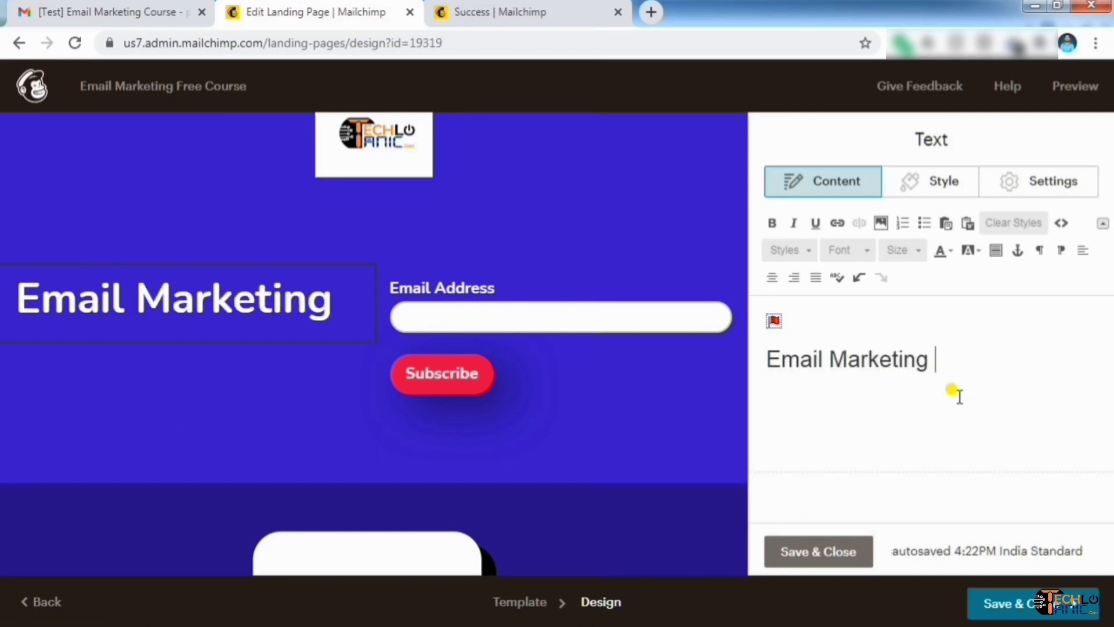
{"action": "type", "text": "Free COur"}
{"action": "key", "text": "BackSpace"}
{"action": "key", "text": "BackSpace"}
{"action": "key", "text": "BackSpace"}
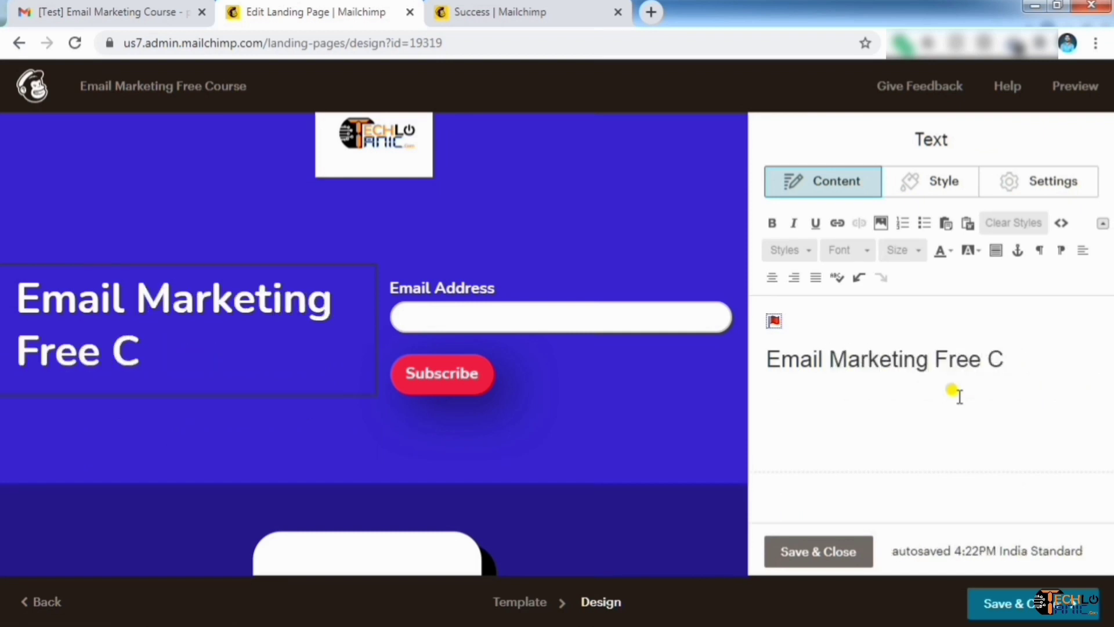
{"action": "type", "text": "ourse"}
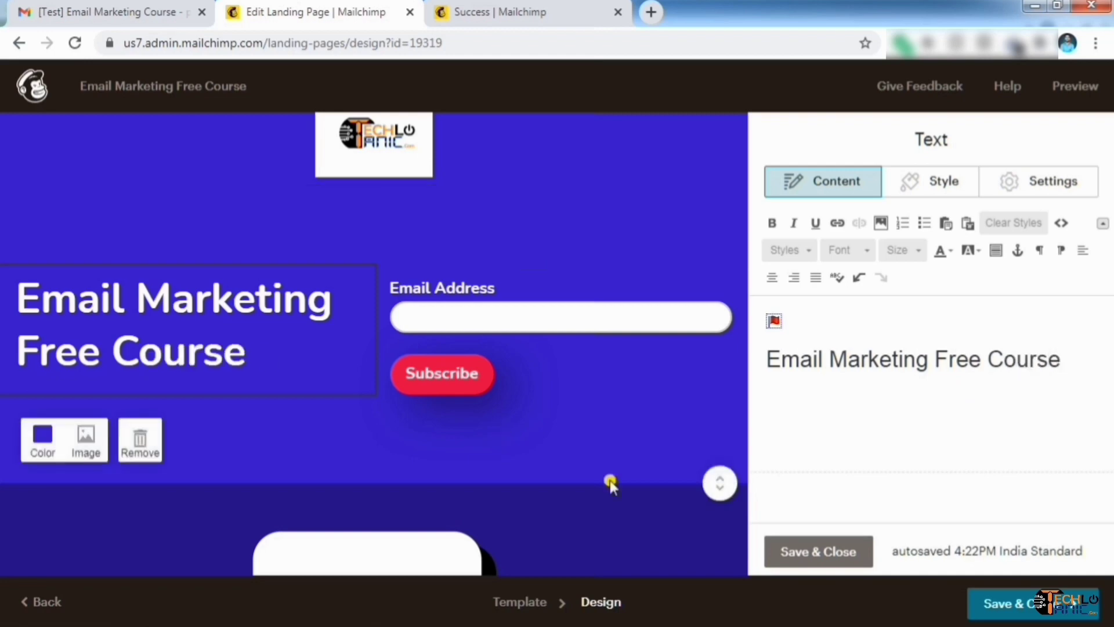
{"action": "left_click", "coordinate": [820, 552]}
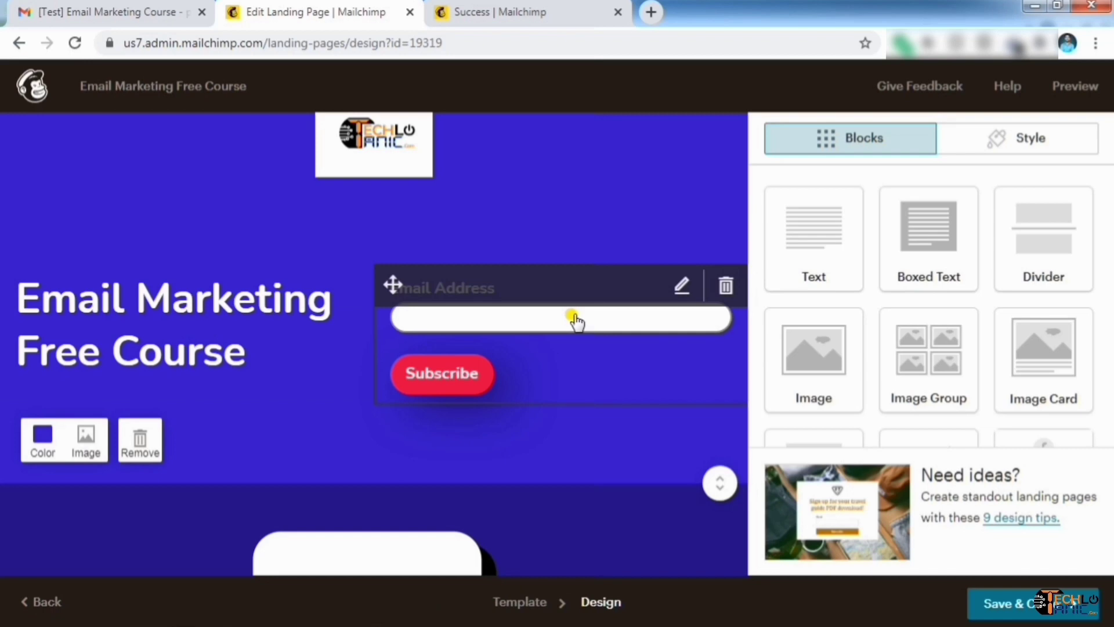
Add Last Name and Phone Number fields to the signup form, leaving Address out
{"action": "left_click", "coordinate": [678, 288]}
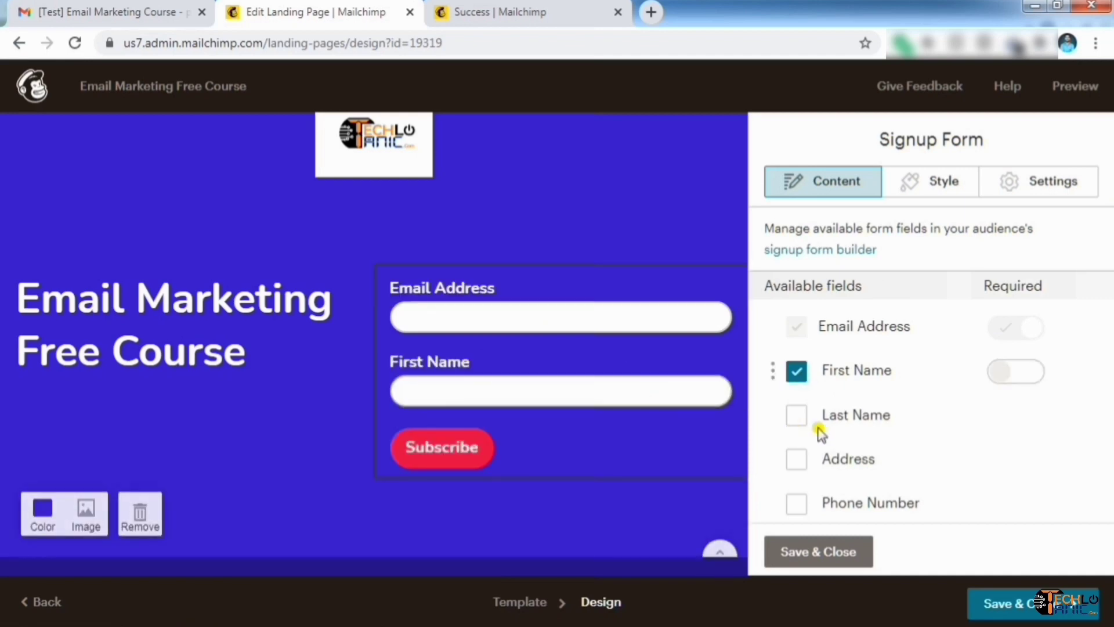
{"action": "left_click", "coordinate": [800, 416]}
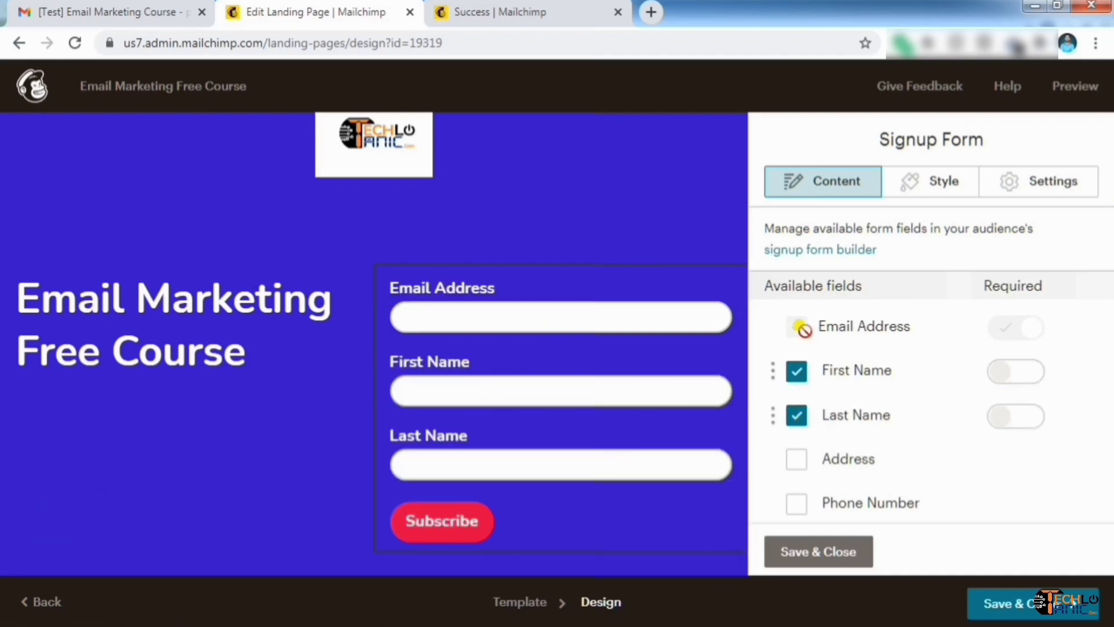
{"action": "left_click", "coordinate": [801, 461]}
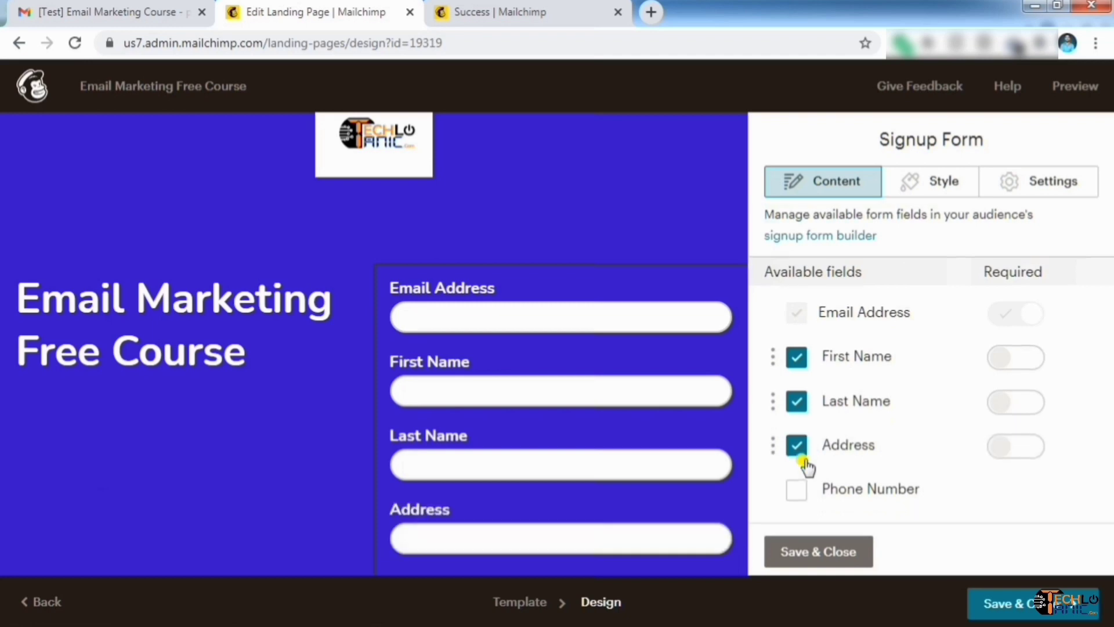
{"action": "scroll", "coordinate": [871, 406], "scroll_direction": "down", "scroll_amount": 3}
{"action": "scroll", "coordinate": [630, 448], "scroll_direction": "down", "scroll_amount": 3}
{"action": "scroll", "coordinate": [562, 406], "scroll_direction": "down", "scroll_amount": 6}
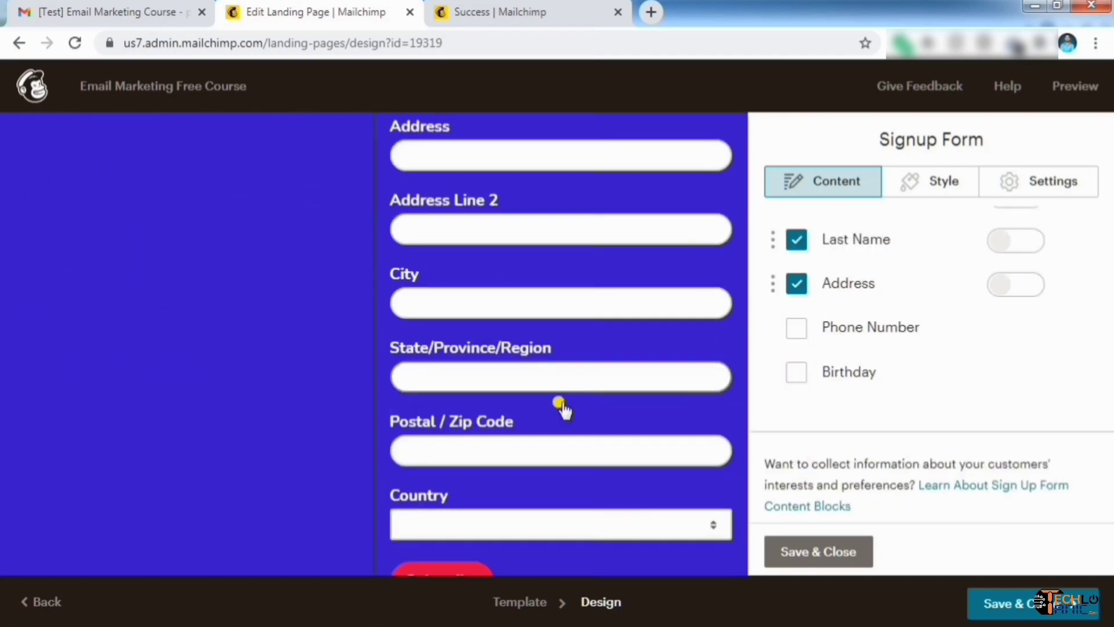
{"action": "scroll", "coordinate": [562, 406], "scroll_direction": "up", "scroll_amount": 5}
{"action": "left_click", "coordinate": [792, 285]}
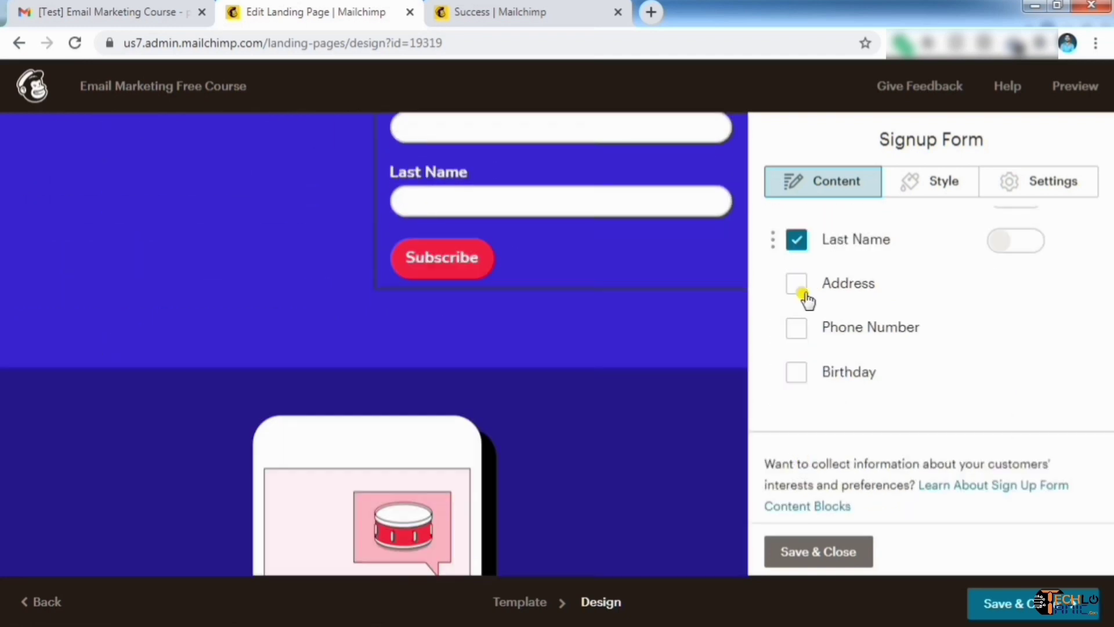
{"action": "left_click", "coordinate": [796, 327]}
{"action": "scroll", "coordinate": [620, 311], "scroll_direction": "up", "scroll_amount": 3}
{"action": "scroll", "coordinate": [604, 330], "scroll_direction": "up", "scroll_amount": 5}
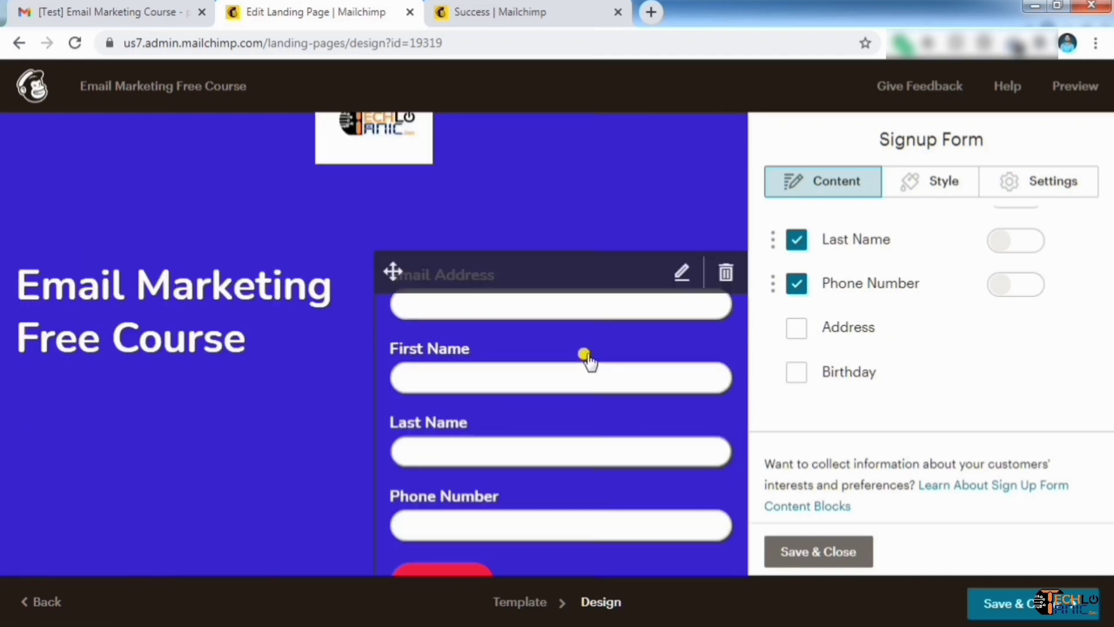
{"action": "scroll", "coordinate": [1007, 281], "scroll_direction": "up", "scroll_amount": 2}
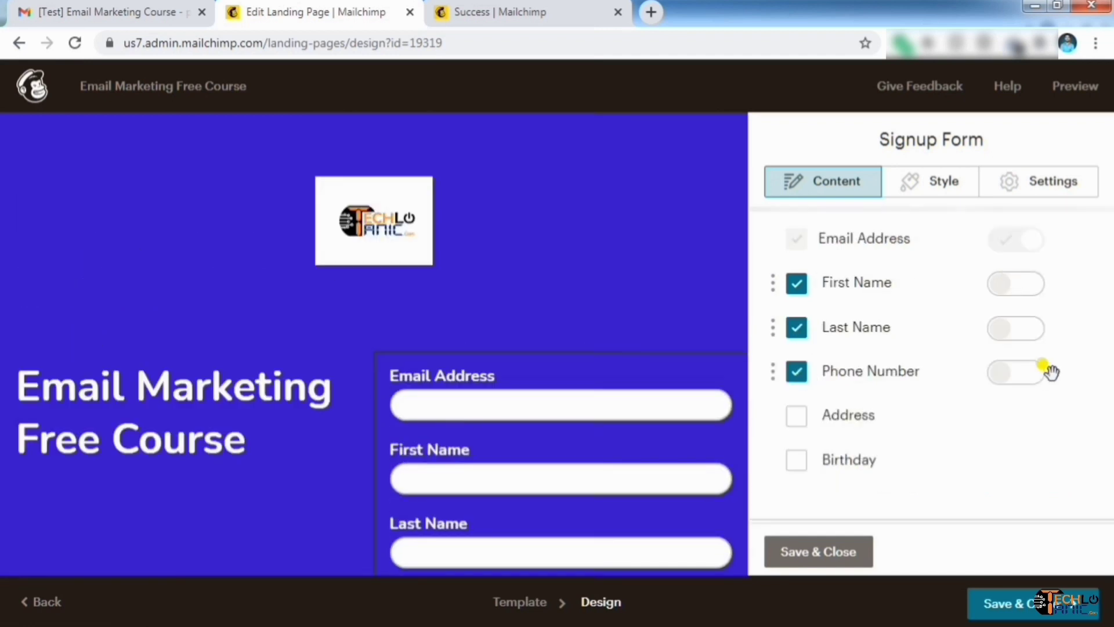
Keep all form fields optional, drop Phone Number, keep Last Name, and save the form
{"action": "left_click", "coordinate": [1017, 382]}
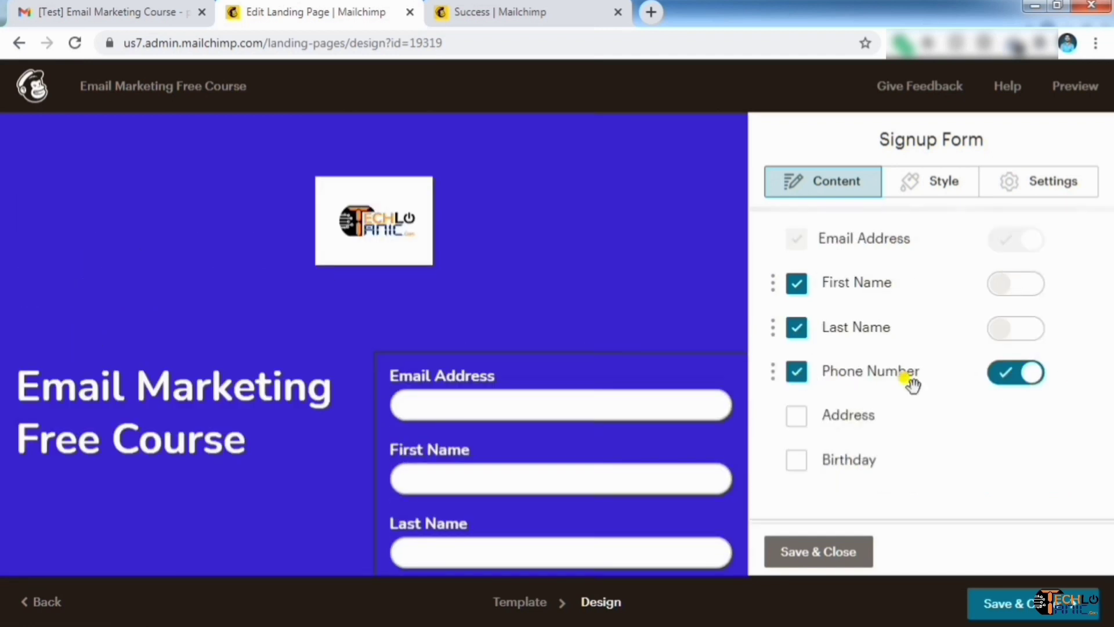
{"action": "left_click", "coordinate": [998, 328]}
{"action": "left_click", "coordinate": [1008, 290]}
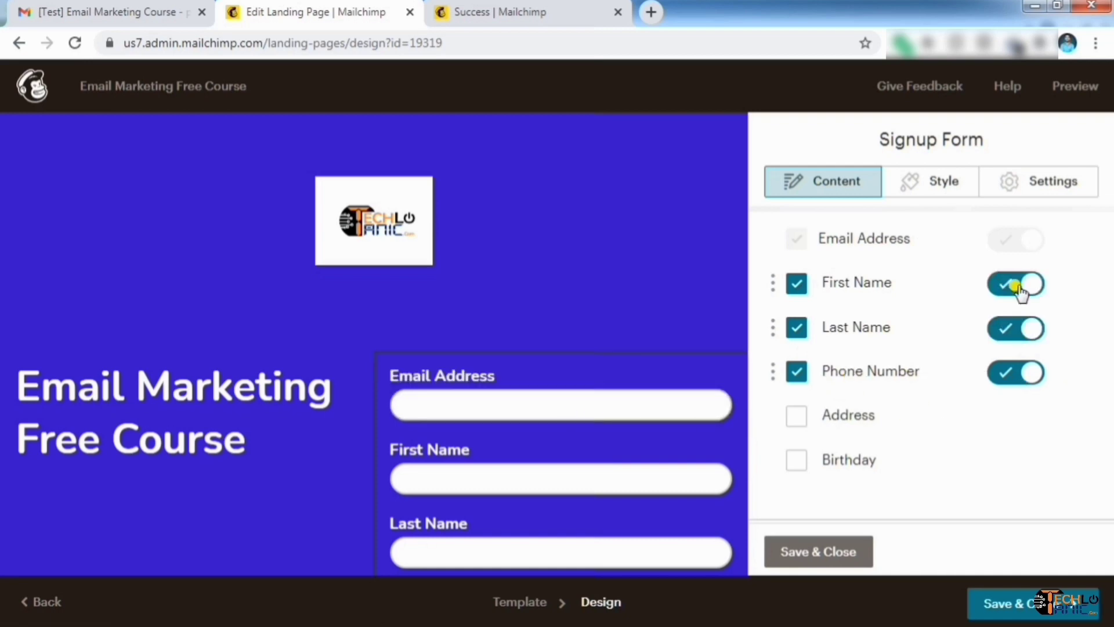
{"action": "left_click", "coordinate": [1022, 290]}
{"action": "left_click", "coordinate": [1018, 333]}
{"action": "left_click", "coordinate": [1011, 370]}
{"action": "left_click", "coordinate": [803, 369]}
{"action": "left_click", "coordinate": [801, 321]}
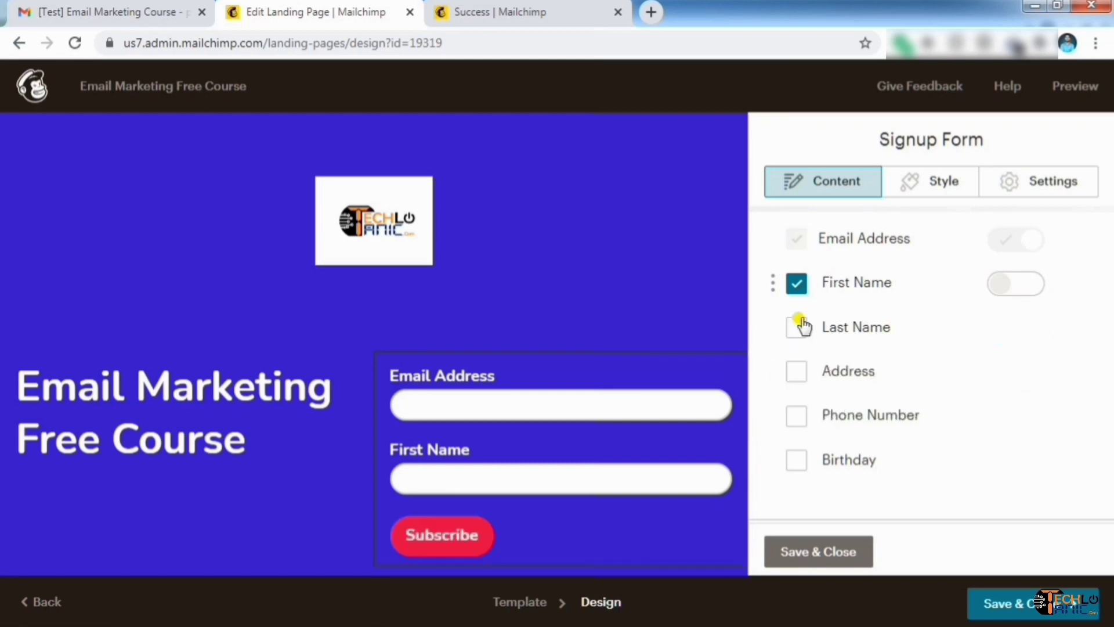
{"action": "left_click", "coordinate": [801, 325]}
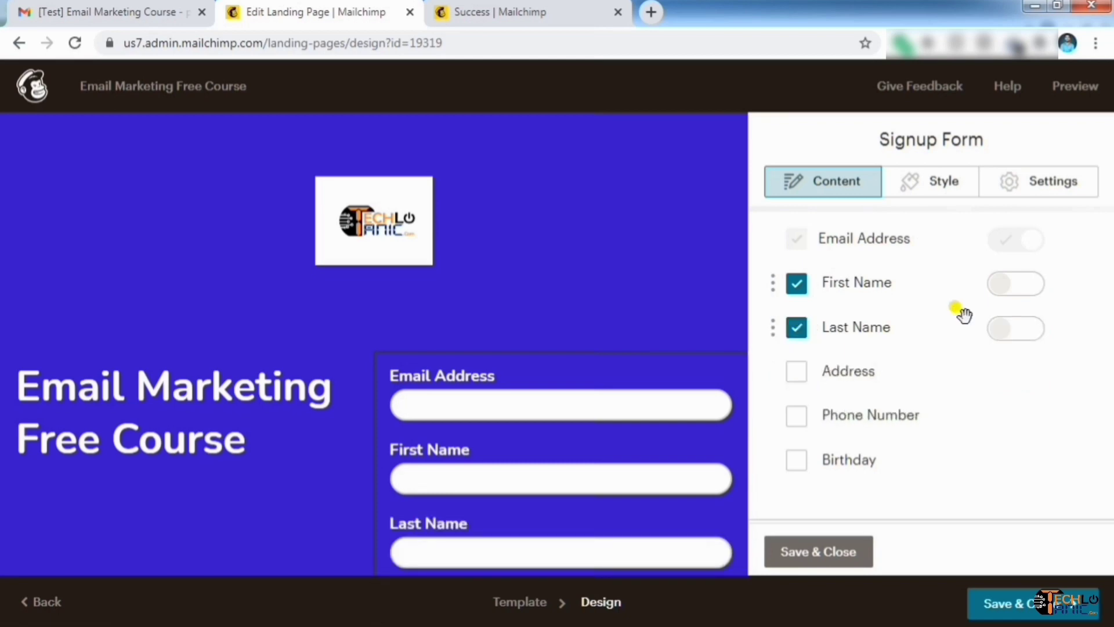
{"action": "left_click", "coordinate": [797, 546]}
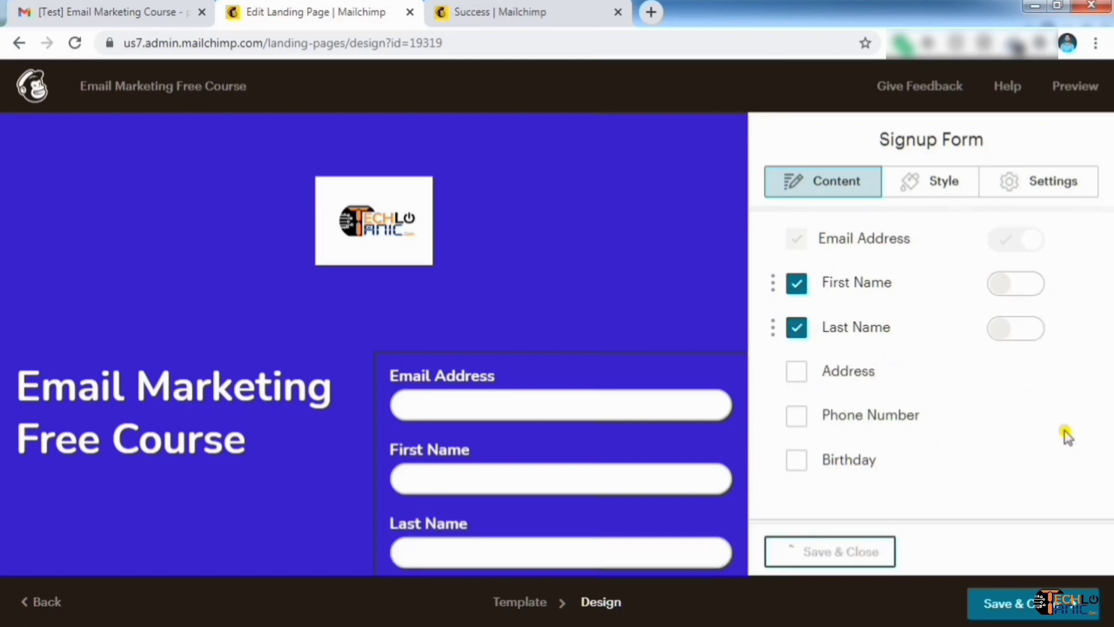
Scroll through the landing page to review the updated heading and signup form
{"action": "scroll", "coordinate": [621, 301], "scroll_direction": "down", "scroll_amount": 3}
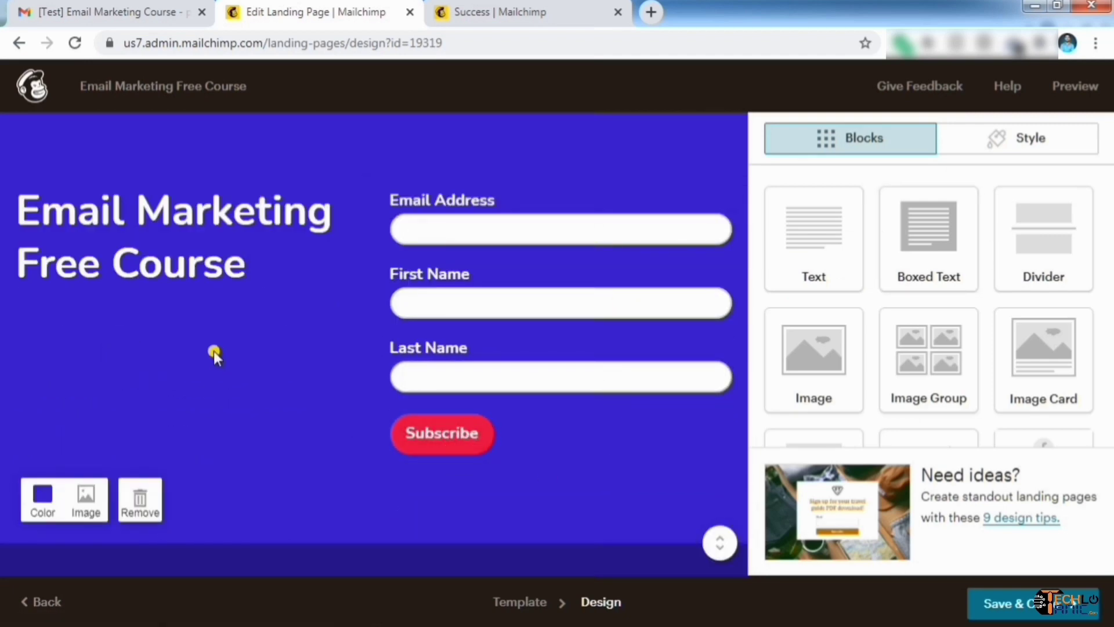
{"action": "scroll", "coordinate": [216, 354], "scroll_direction": "down", "scroll_amount": 8}
{"action": "scroll", "coordinate": [542, 315], "scroll_direction": "up", "scroll_amount": 3}
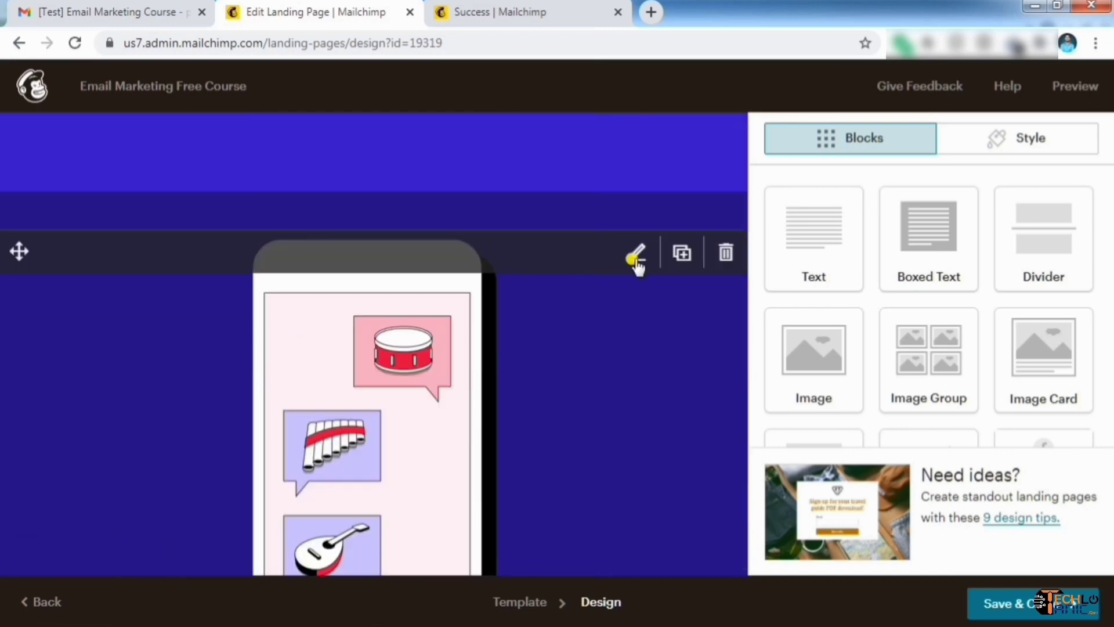
{"action": "scroll", "coordinate": [488, 385], "scroll_direction": "down", "scroll_amount": 10}
{"action": "scroll", "coordinate": [546, 287], "scroll_direction": "up", "scroll_amount": 5}
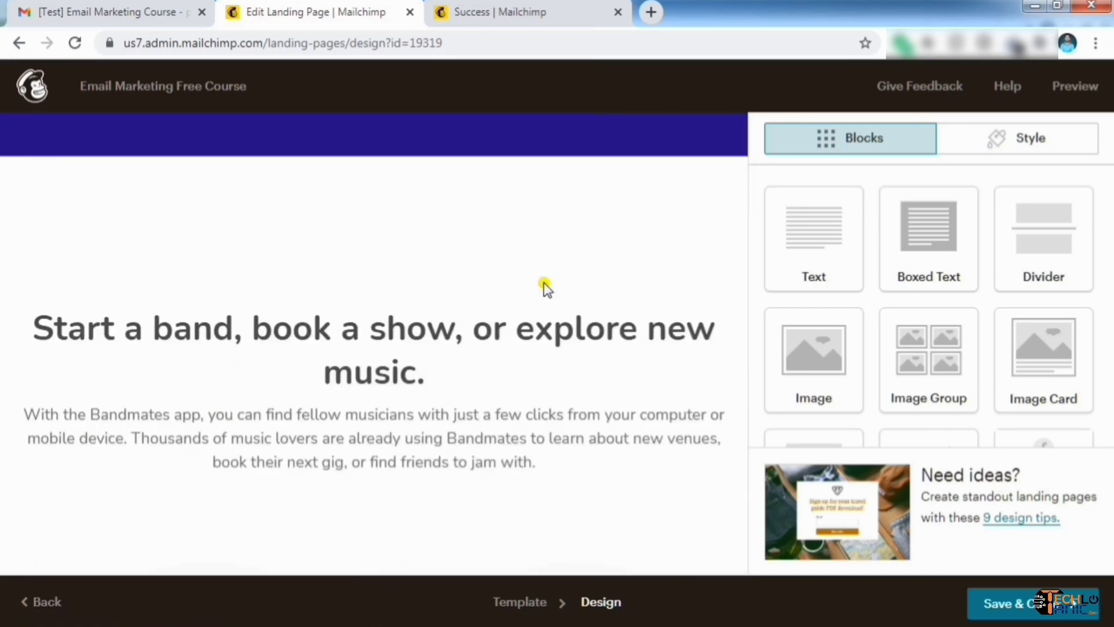
{"action": "scroll", "coordinate": [532, 480], "scroll_direction": "down", "scroll_amount": 15}
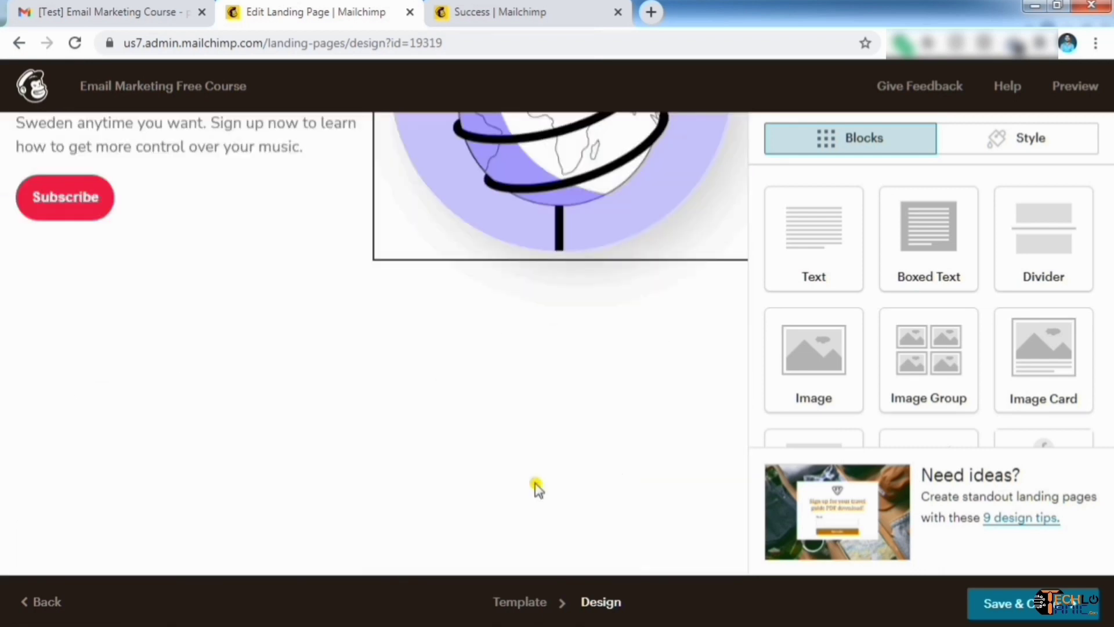
{"action": "scroll", "coordinate": [534, 494], "scroll_direction": "down", "scroll_amount": 5}
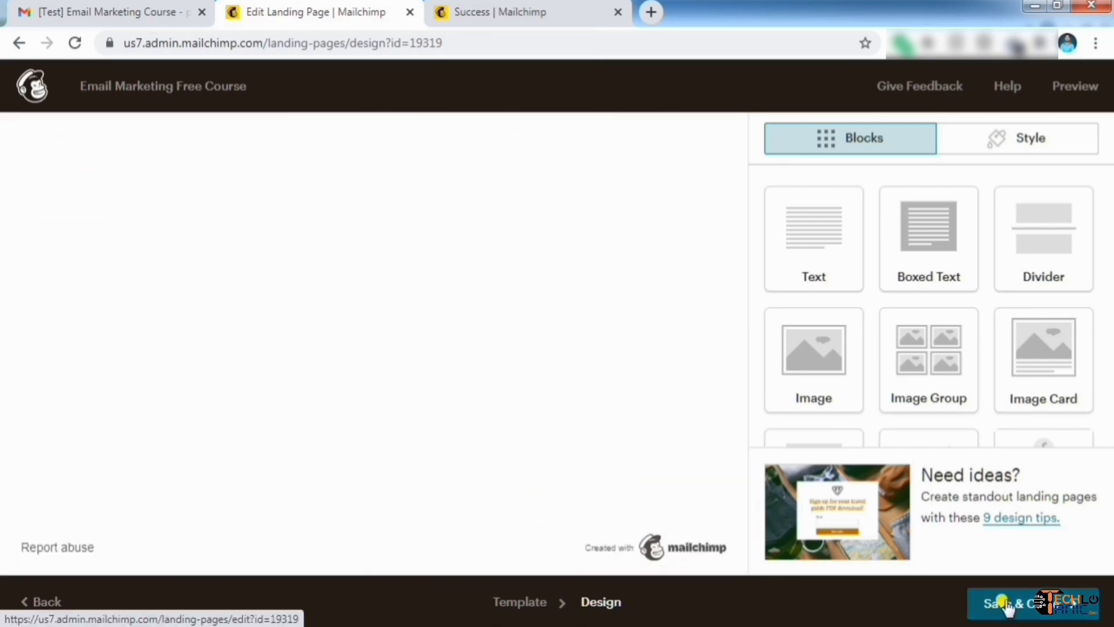
Save the landing page design and publish it from the checklist
{"action": "left_click", "coordinate": [1007, 607]}
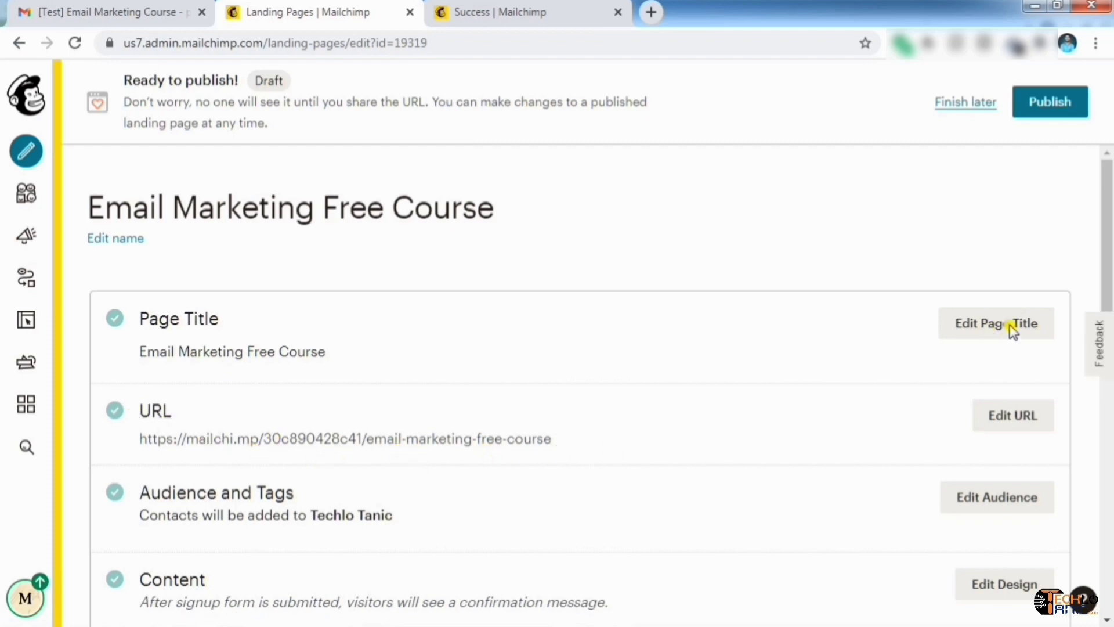
{"action": "scroll", "coordinate": [953, 433], "scroll_direction": "down", "scroll_amount": 10}
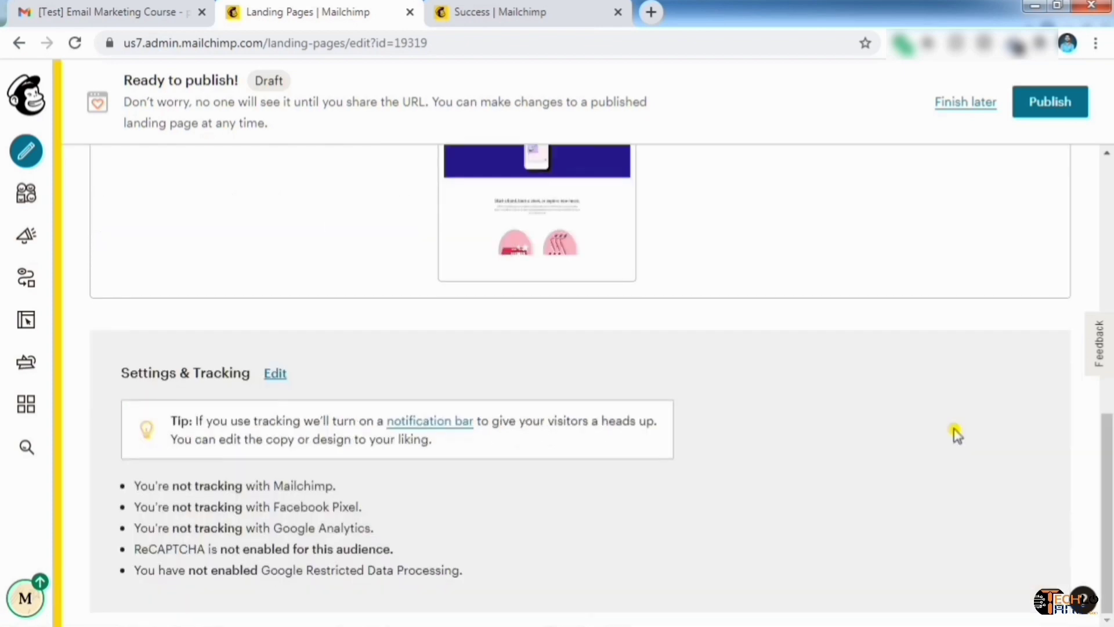
{"action": "scroll", "coordinate": [953, 436], "scroll_direction": "up", "scroll_amount": 10}
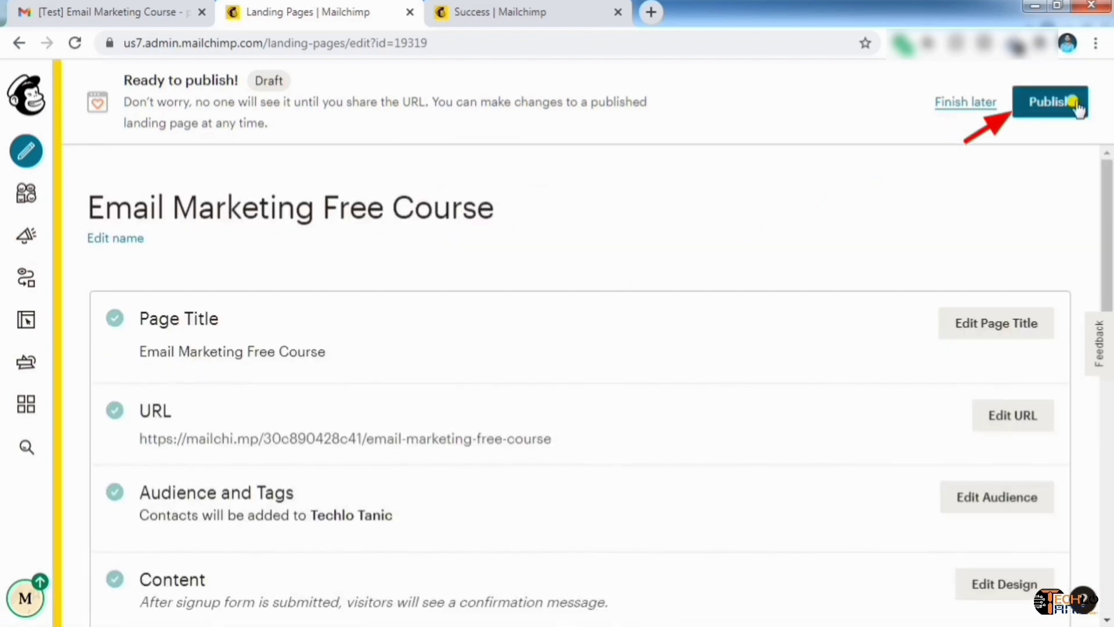
{"action": "left_click", "coordinate": [1070, 103]}
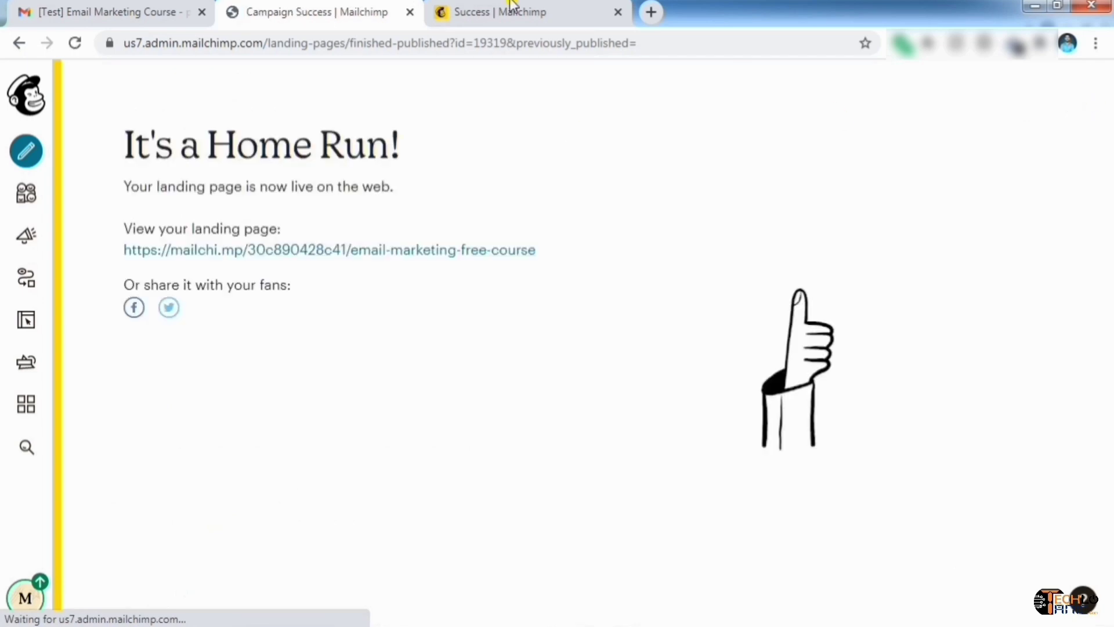
View the live Email Marketing Free Course page in a new tab, then return to Mailchimp
{"action": "left_click", "coordinate": [438, 255]}
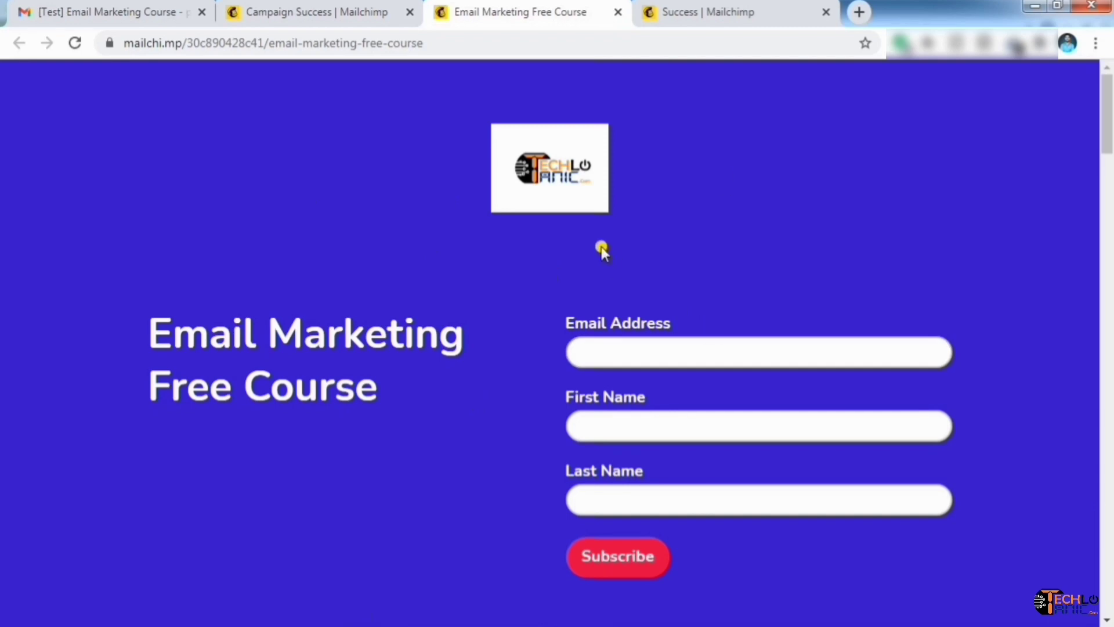
{"action": "scroll", "coordinate": [740, 283], "scroll_direction": "down", "scroll_amount": 20}
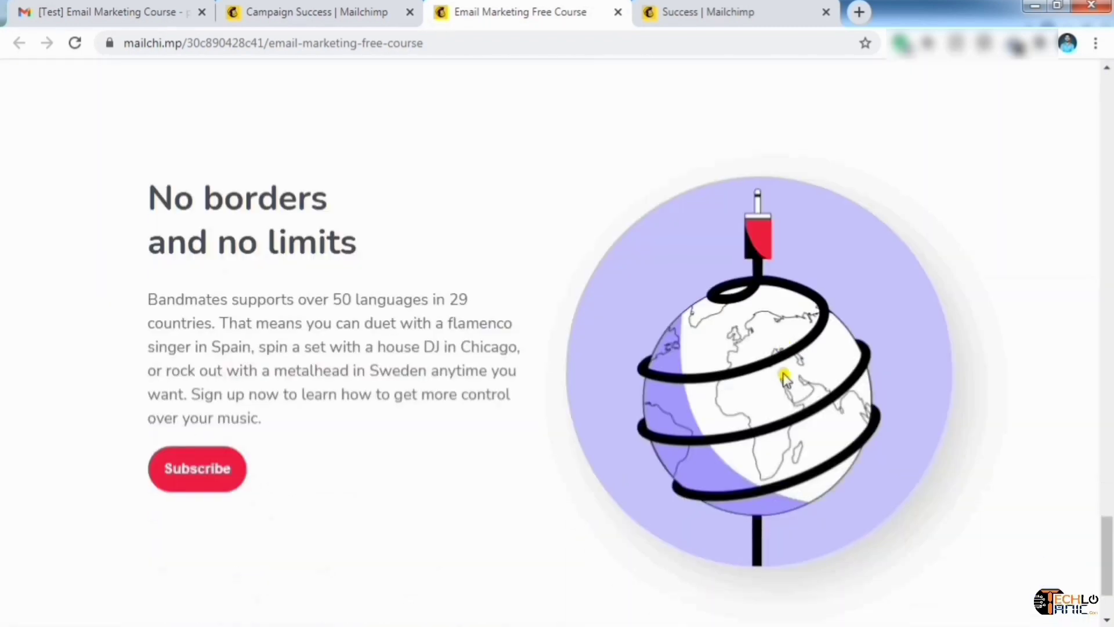
{"action": "scroll", "coordinate": [746, 313], "scroll_direction": "up", "scroll_amount": 20}
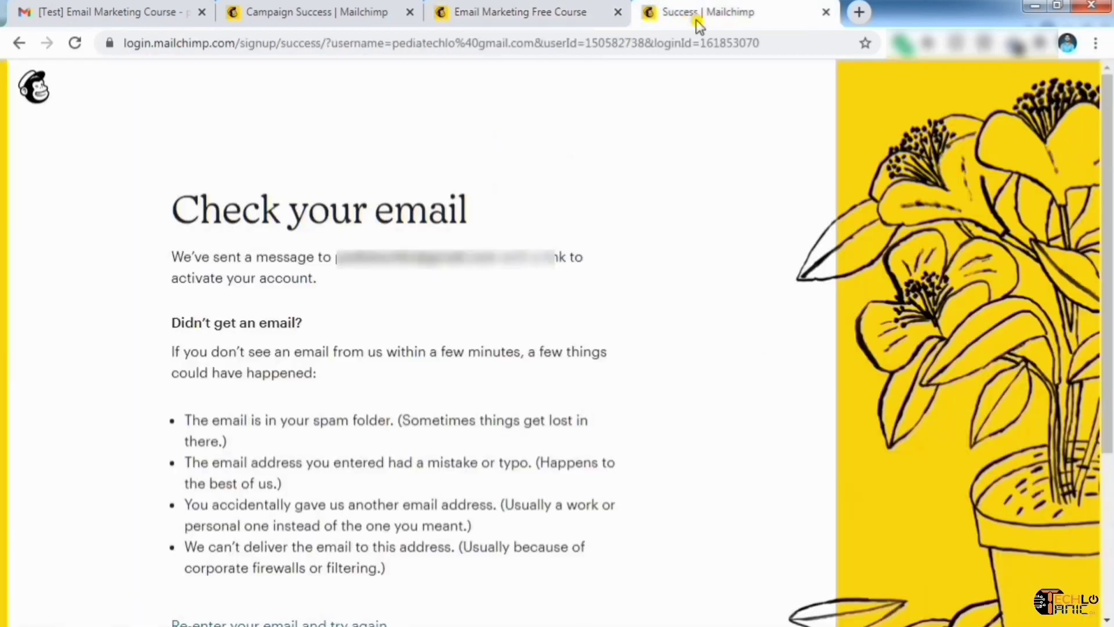
{"action": "left_click", "coordinate": [697, 17]}
{"action": "left_click", "coordinate": [299, 14]}
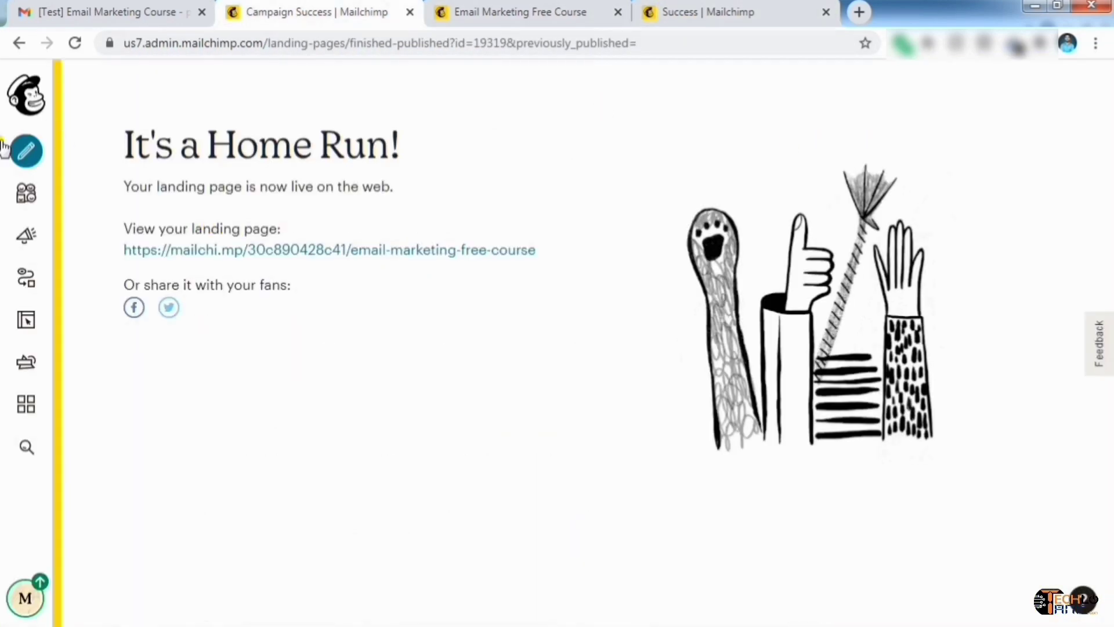
{"action": "left_click", "coordinate": [24, 149]}
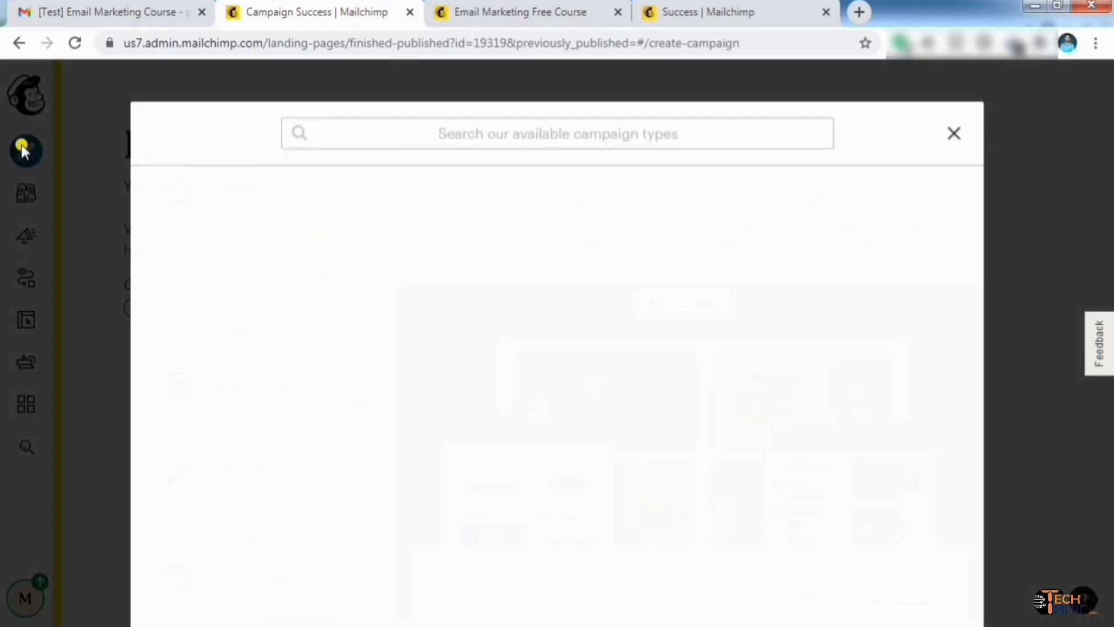
Create a new survey for the Techlo Tanic audience
{"action": "scroll", "coordinate": [294, 286], "scroll_direction": "down", "scroll_amount": 10}
{"action": "scroll", "coordinate": [296, 287], "scroll_direction": "up", "scroll_amount": 5}
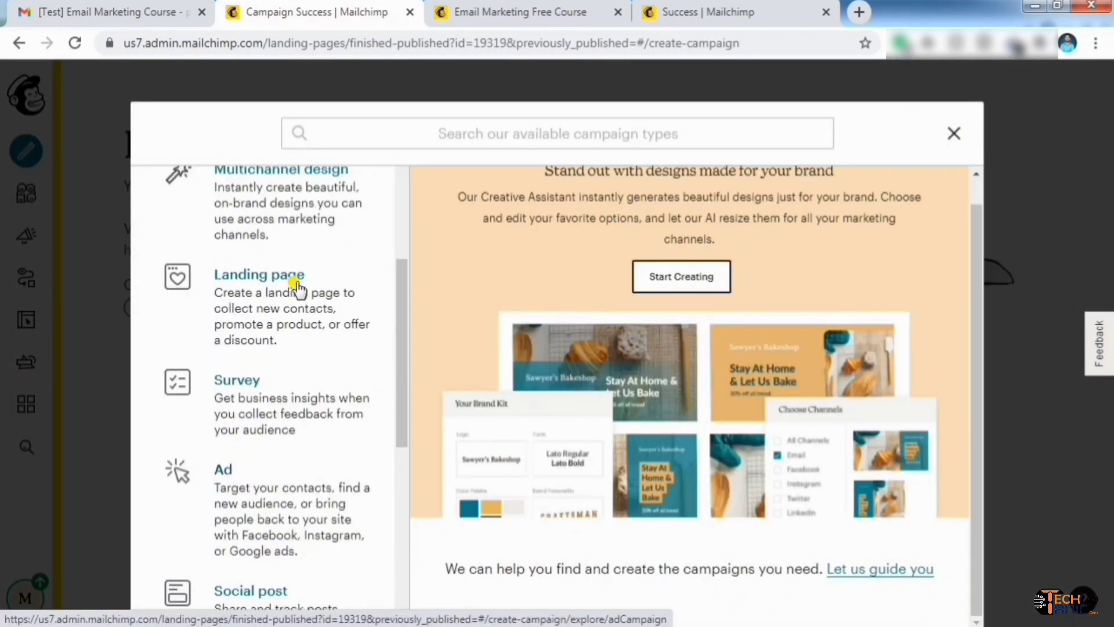
{"action": "left_click", "coordinate": [261, 387]}
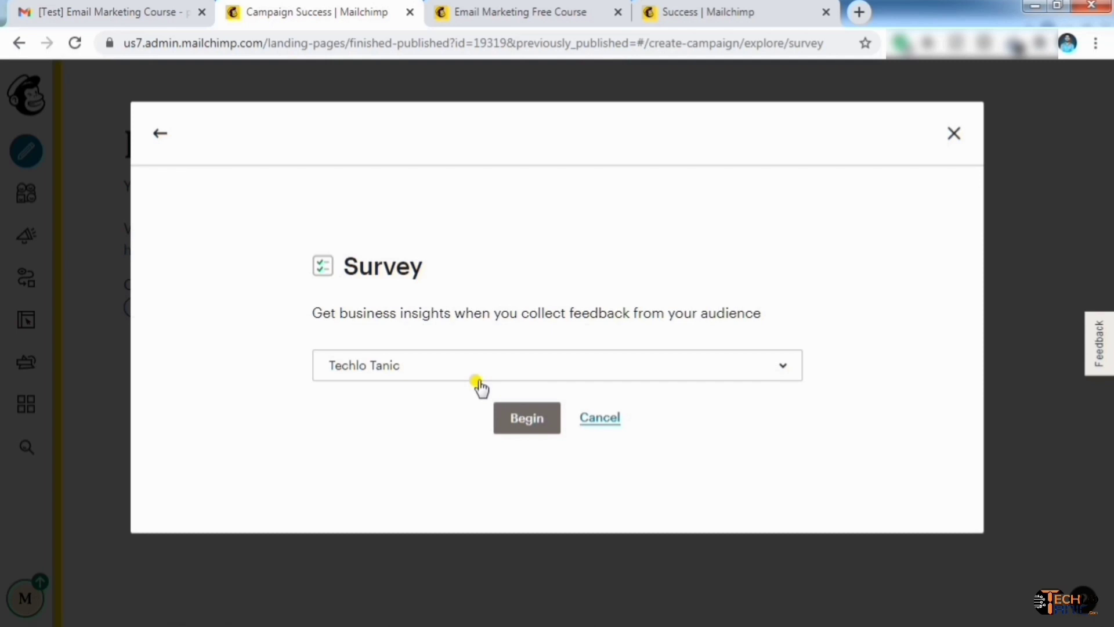
{"action": "left_click", "coordinate": [524, 428]}
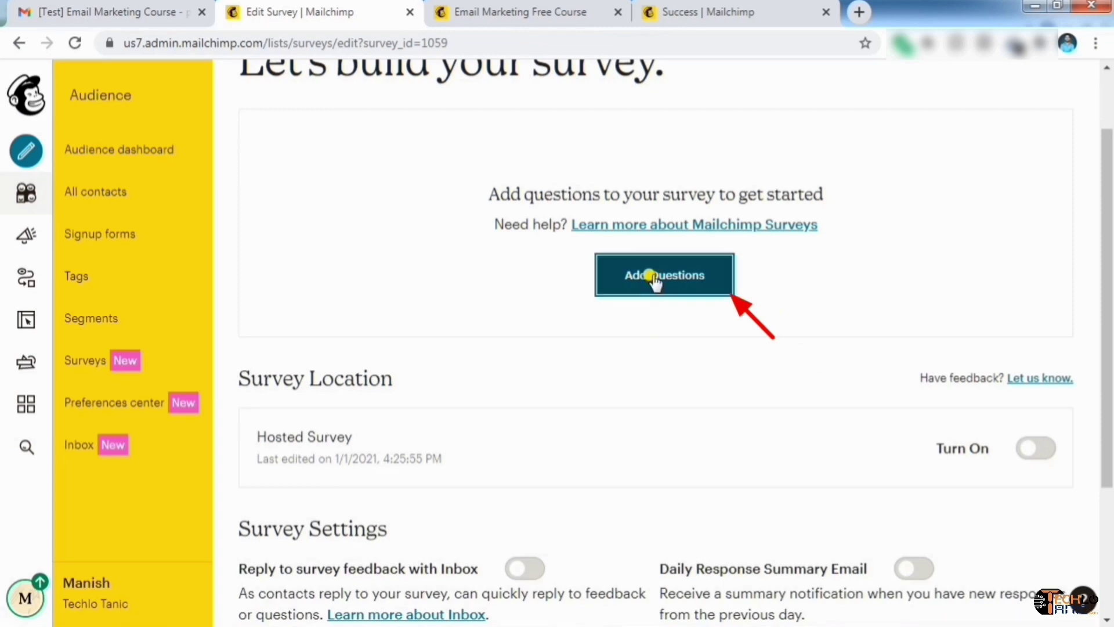
Add a checkboxes question 'Which Course you want to learn in digital marketing?' with Email Marketing, Google Ads, Full Course
{"action": "left_click", "coordinate": [654, 281]}
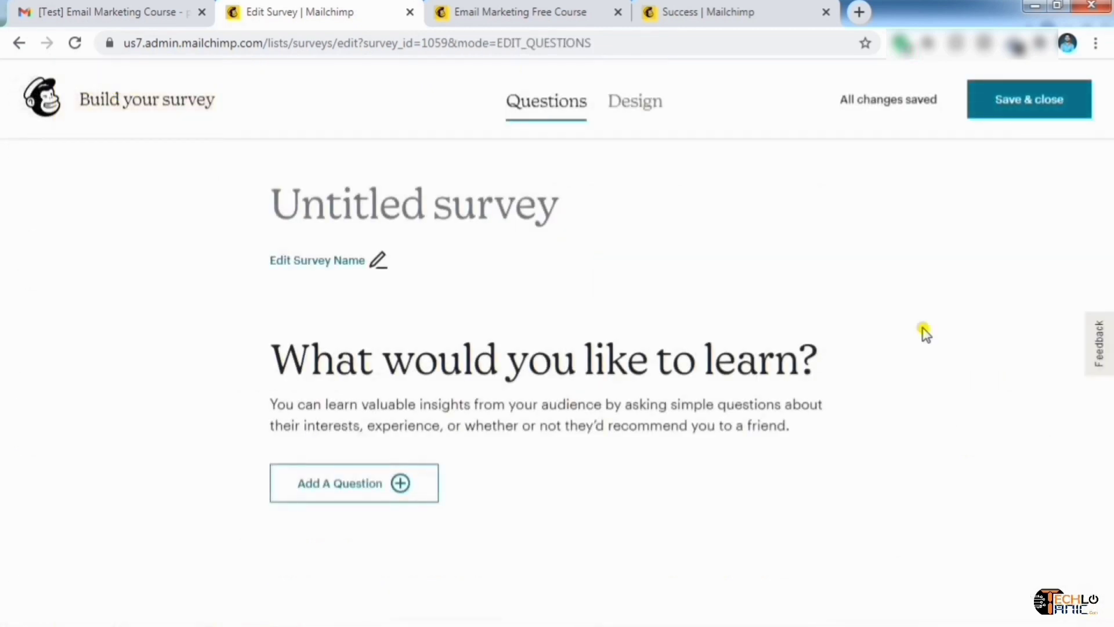
{"action": "left_click", "coordinate": [366, 492]}
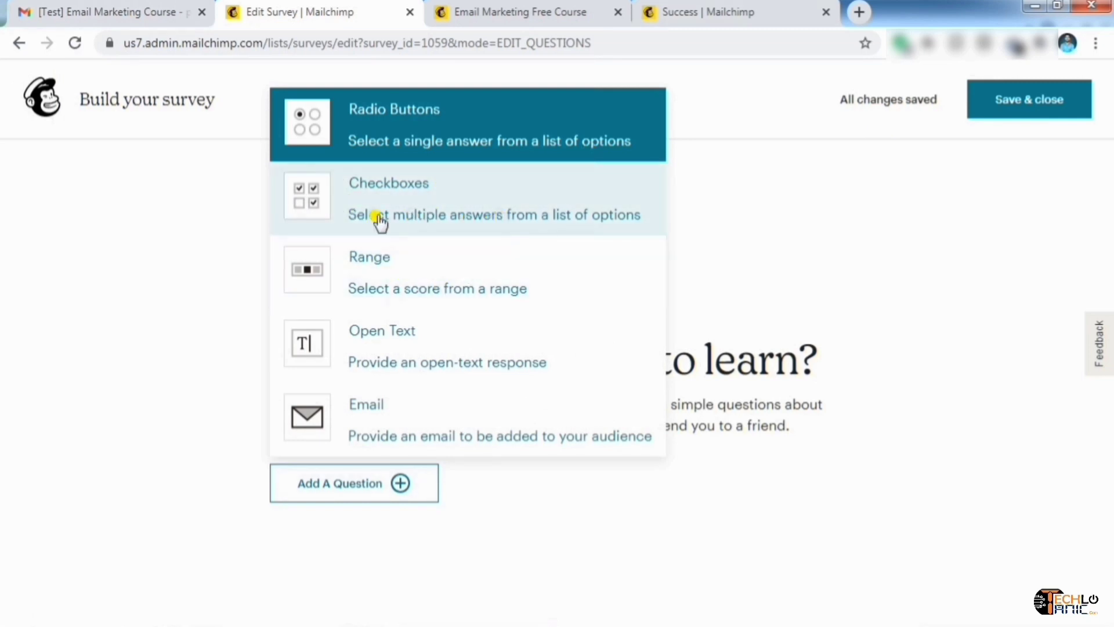
{"action": "left_click", "coordinate": [465, 217]}
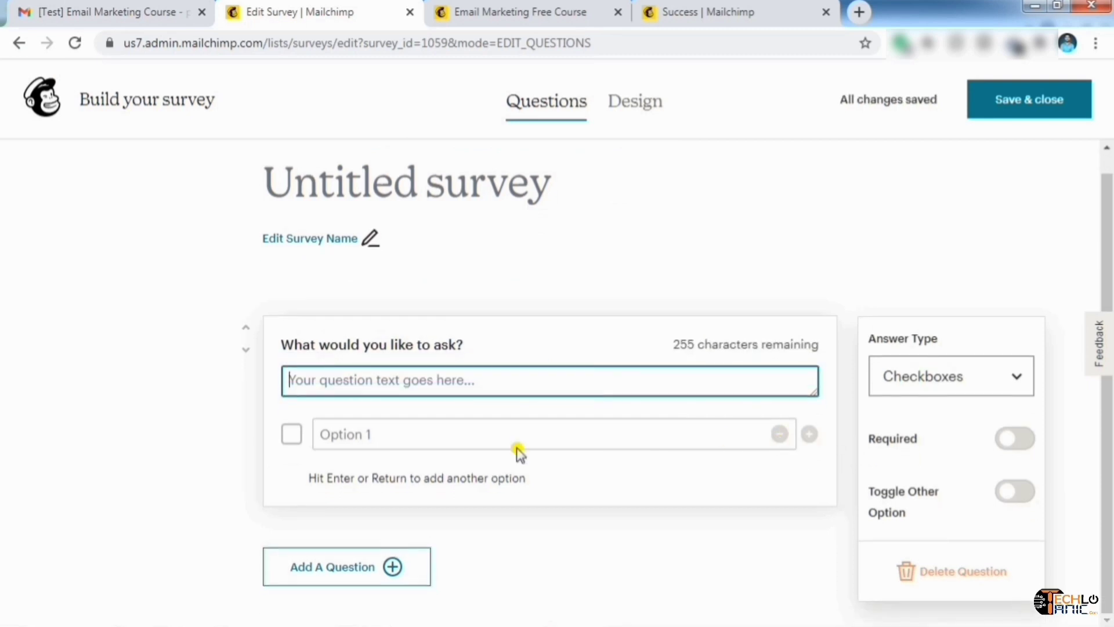
{"action": "type", "text": "Which Course you want to learn "}
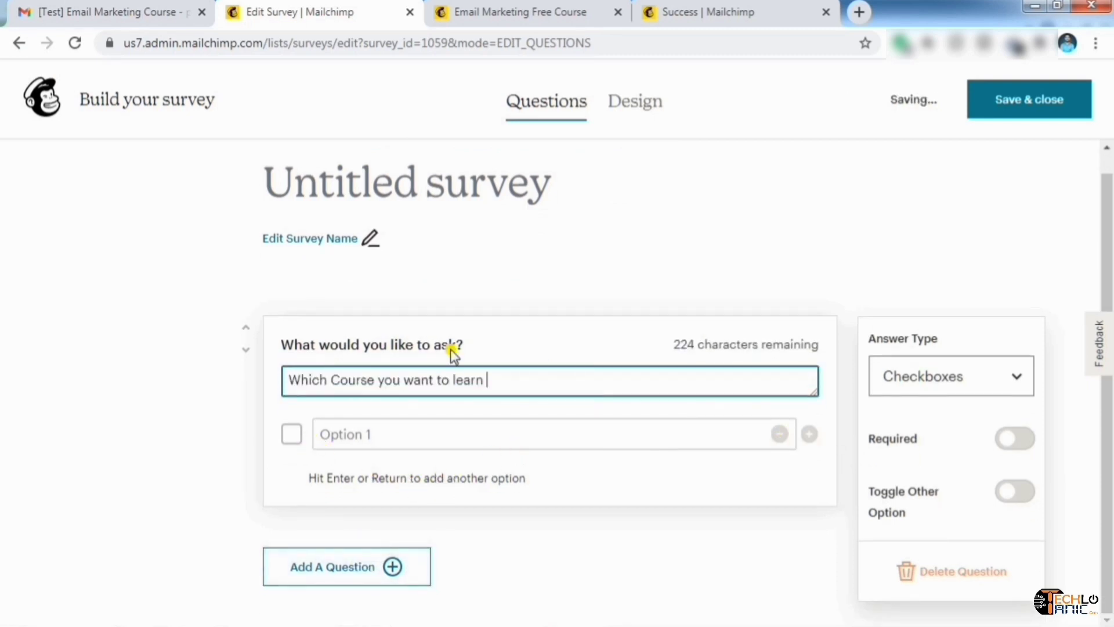
{"action": "type", "text": "in digital mark"}
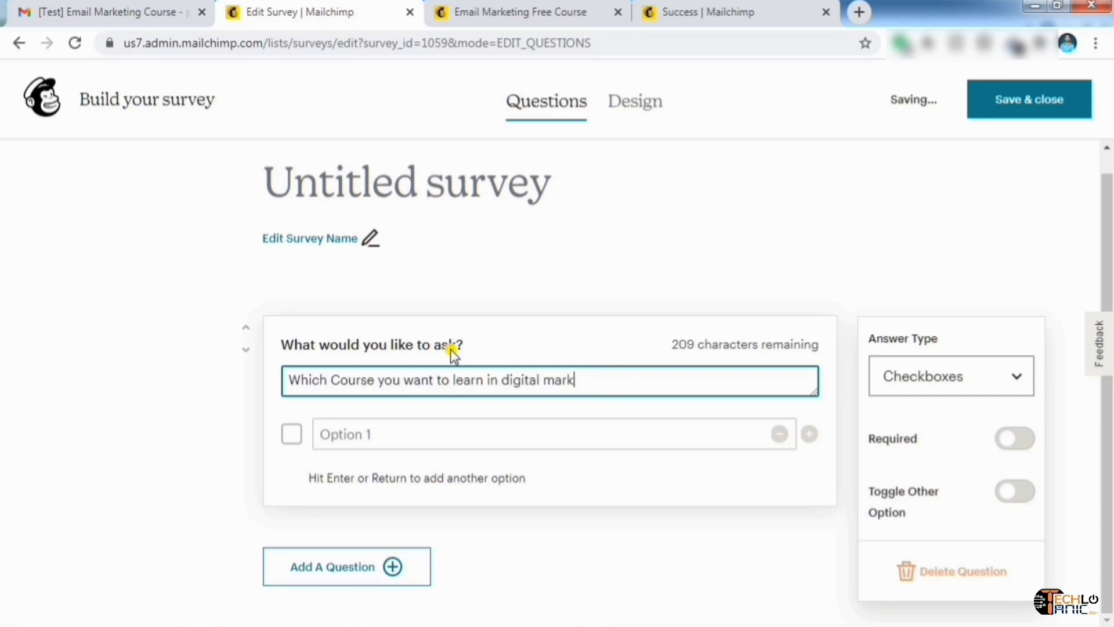
{"action": "type", "text": "eting?"}
{"action": "left_click", "coordinate": [401, 431]}
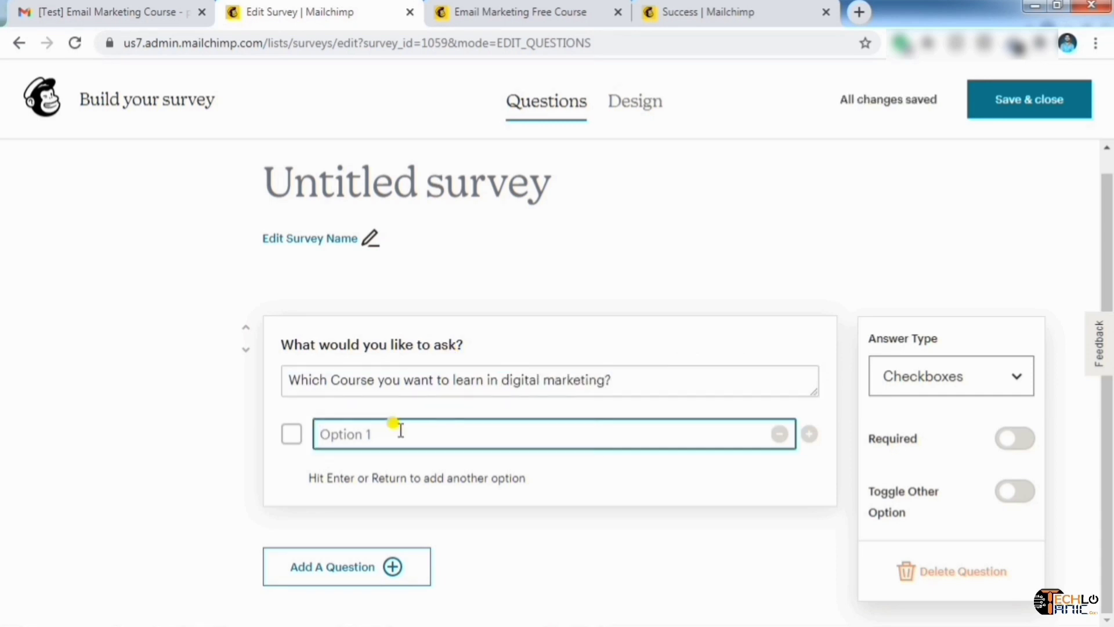
{"action": "type", "text": "Email Marketing"}
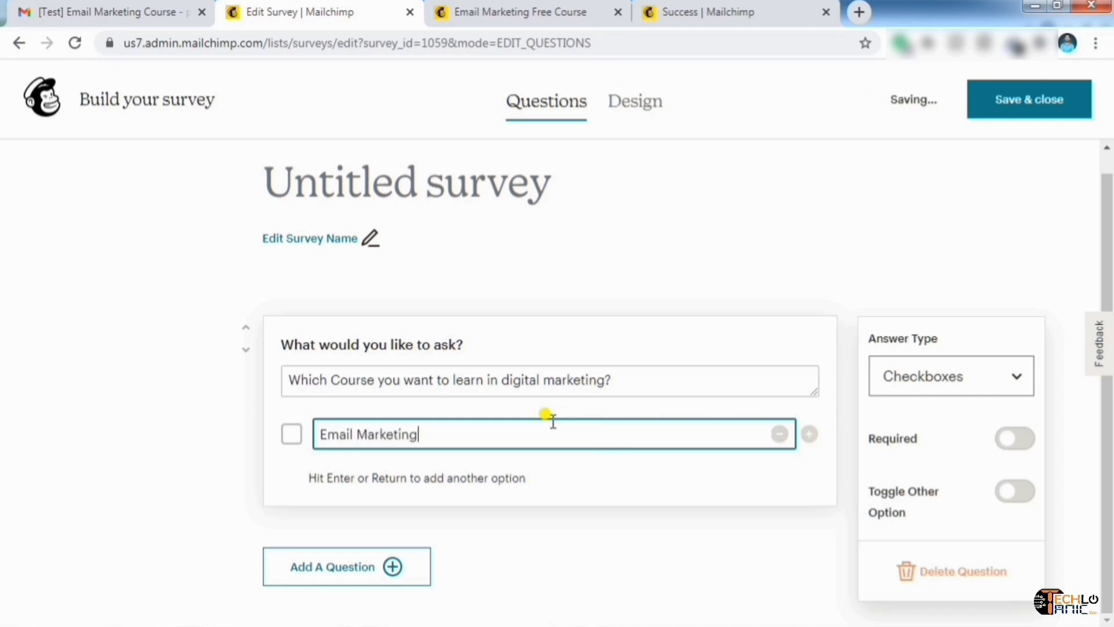
{"action": "key", "text": "Return"}
{"action": "type", "text": "Google Ads"}
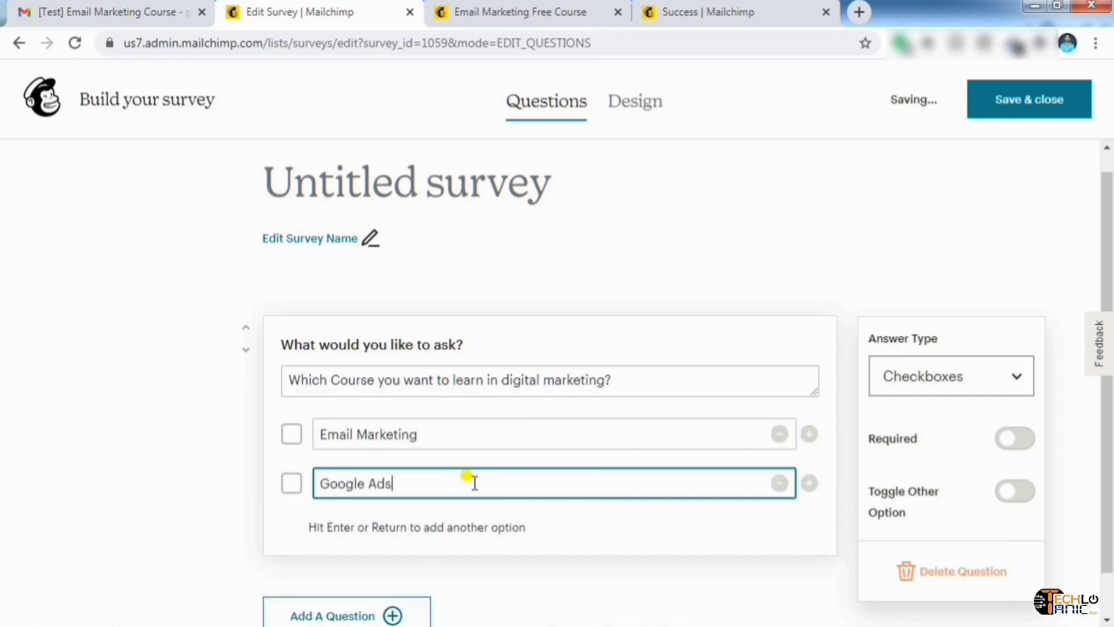
{"action": "key", "text": "Return"}
{"action": "type", "text": "Fu"}
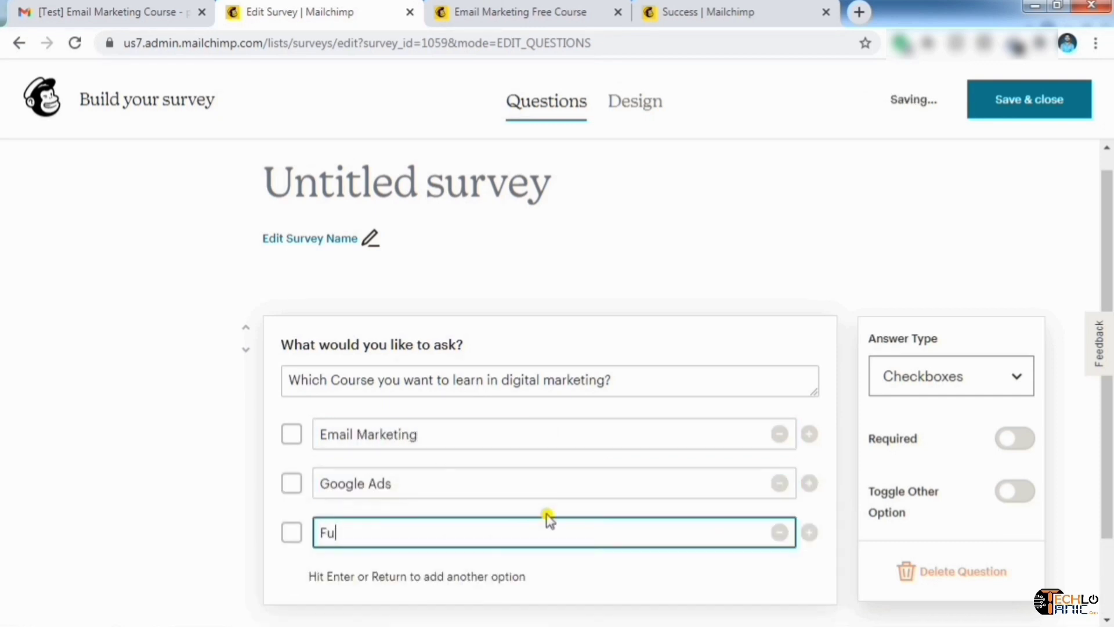
{"action": "type", "text": "ll Course"}
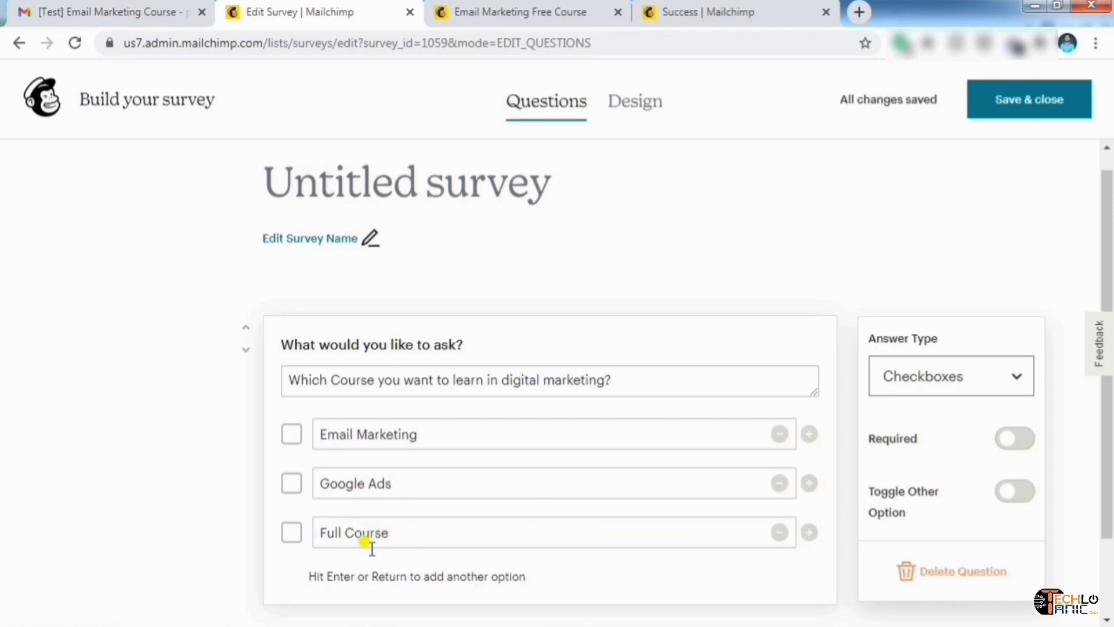
Make the question required with a 0–10 range answer, then go back to the survey overview
{"action": "left_click", "coordinate": [1028, 444]}
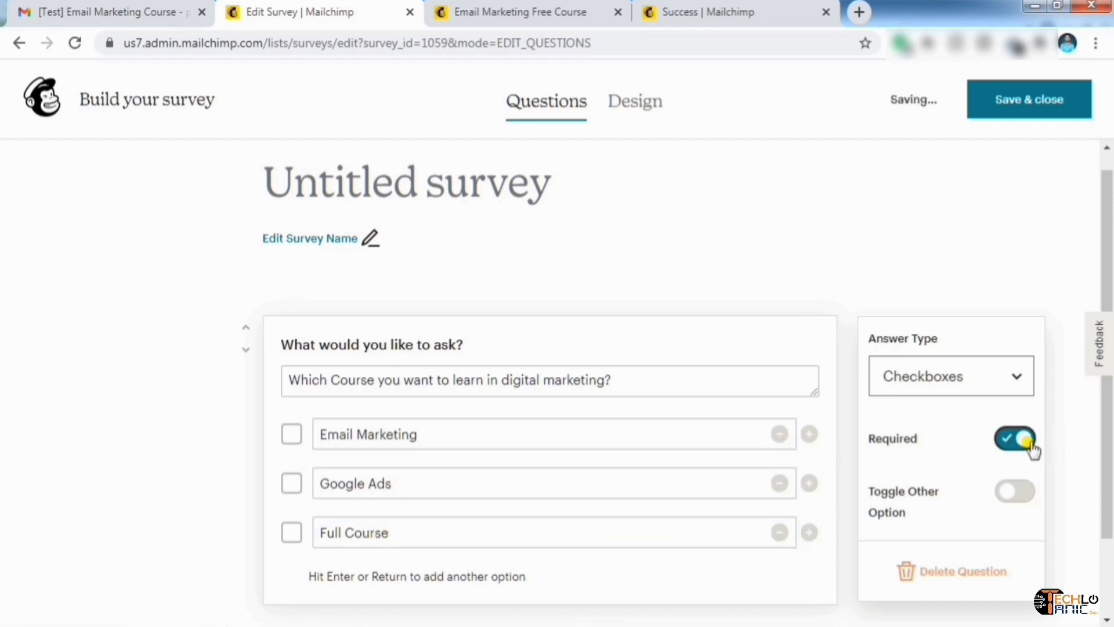
{"action": "left_click", "coordinate": [369, 259]}
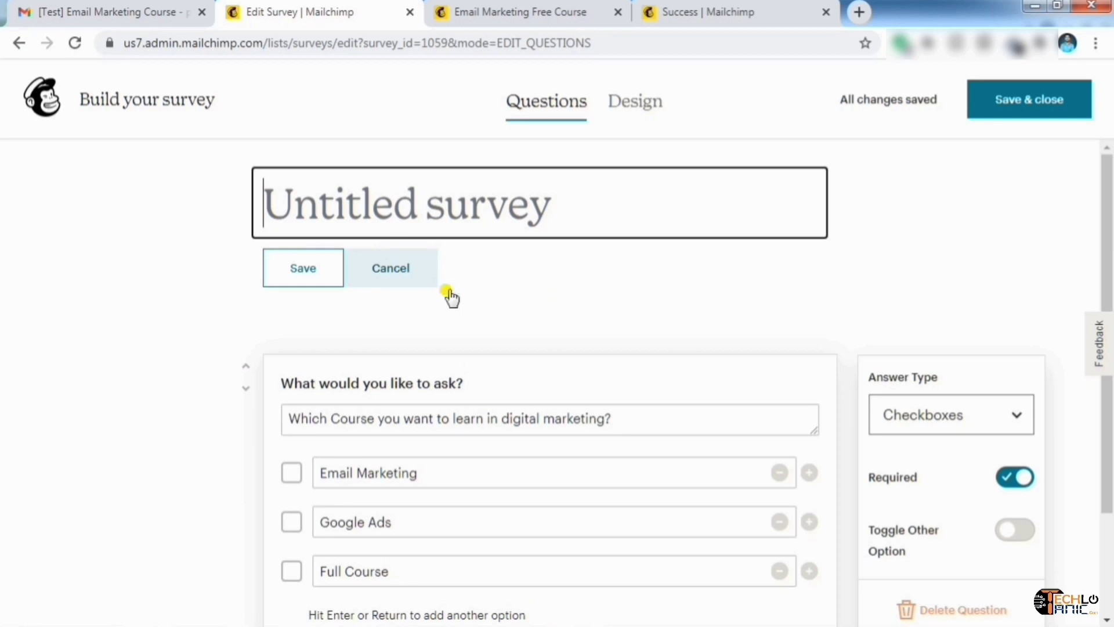
{"action": "scroll", "coordinate": [626, 296], "scroll_direction": "down", "scroll_amount": 1}
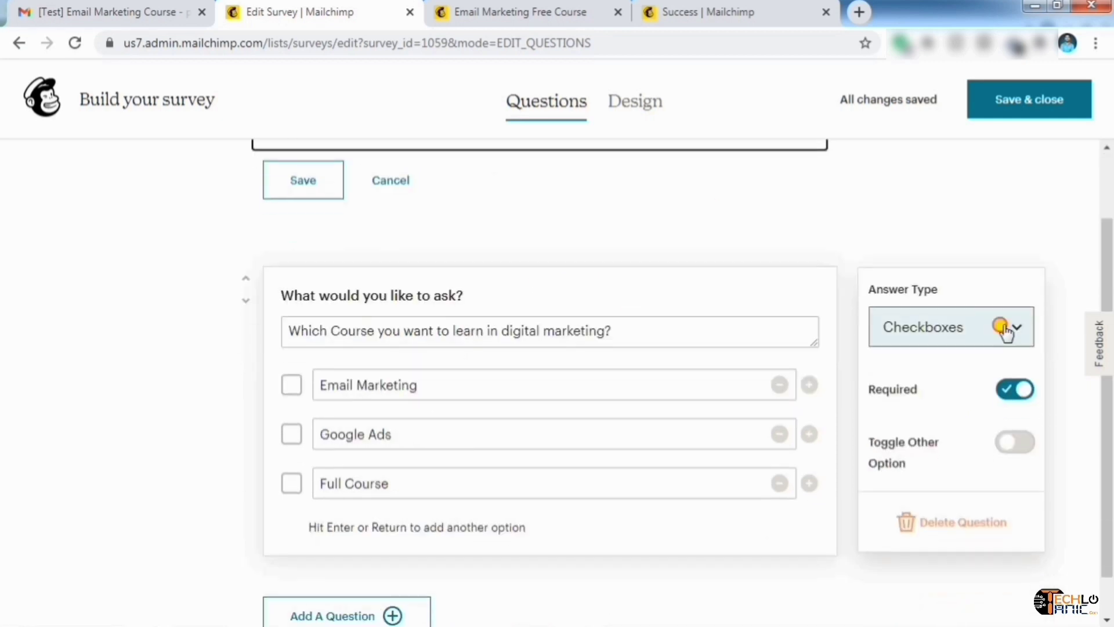
{"action": "left_click", "coordinate": [1007, 329]}
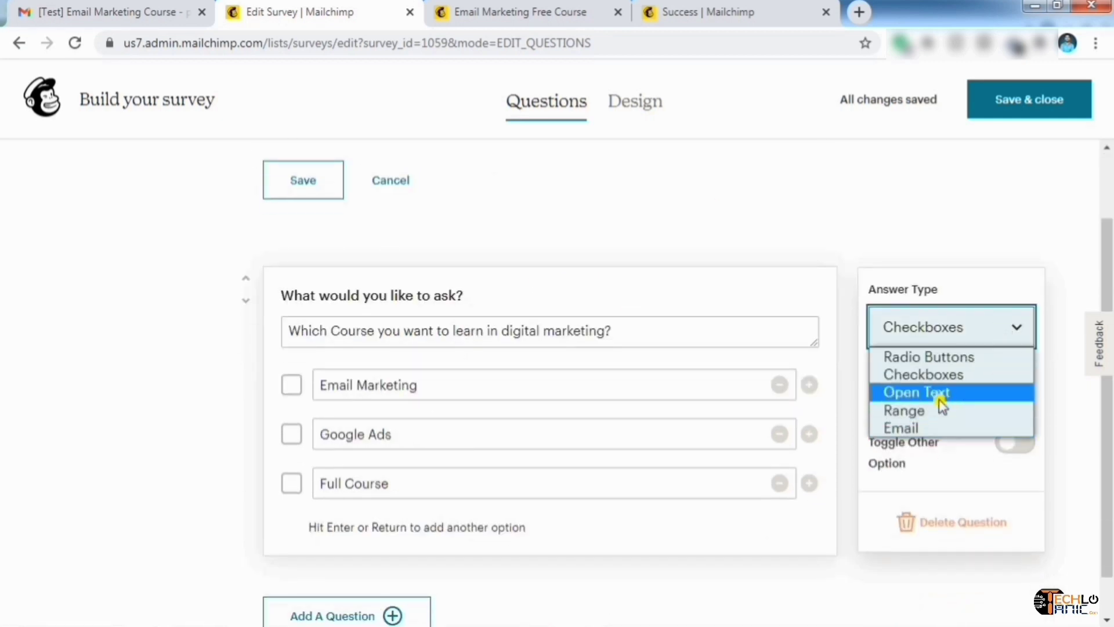
{"action": "left_click", "coordinate": [913, 410]}
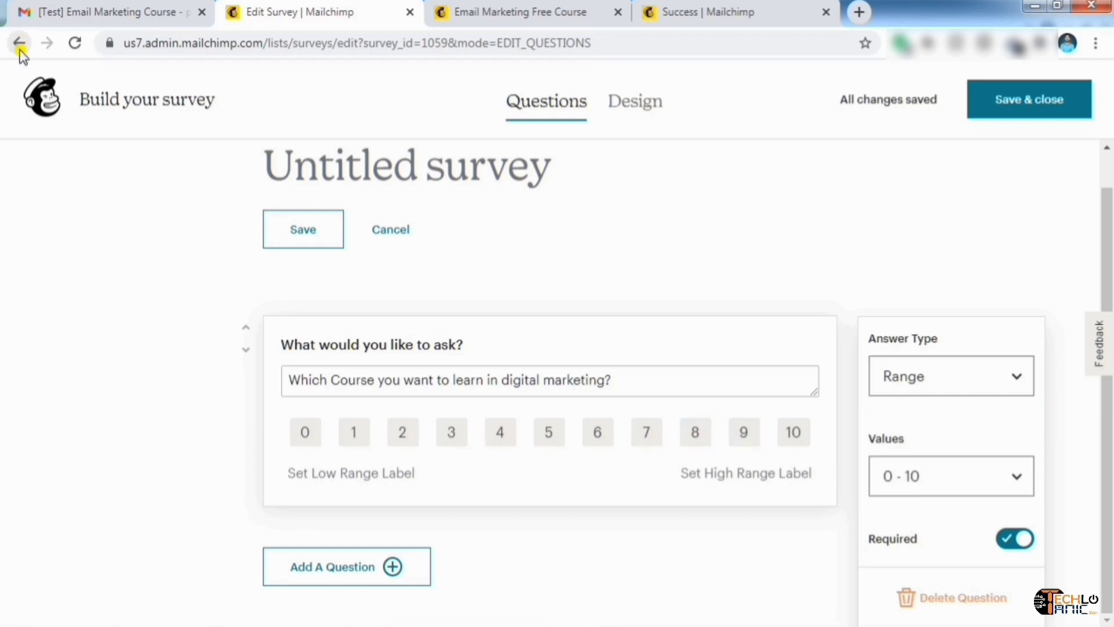
{"action": "left_click", "coordinate": [20, 51]}
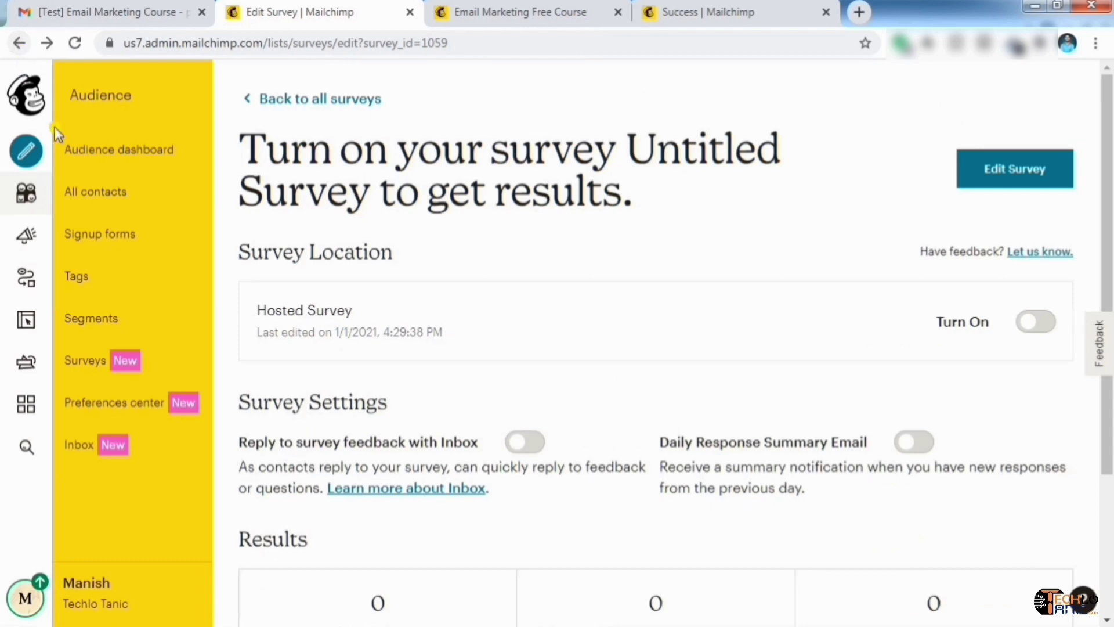
Create an embedded signup form for the Techlo Tanic audience
{"action": "left_click", "coordinate": [37, 151]}
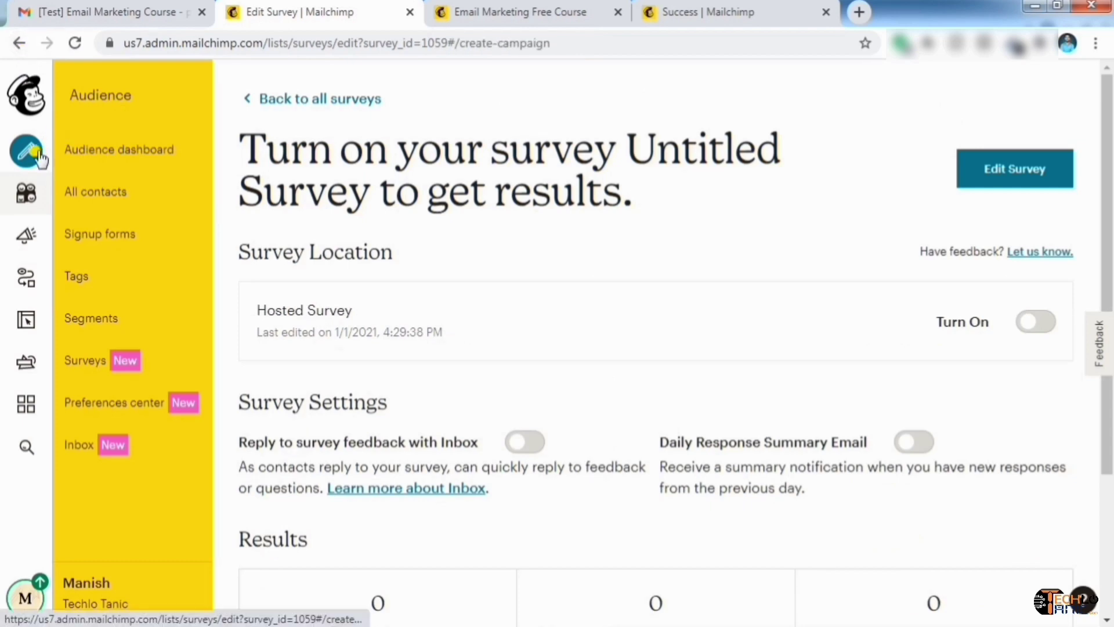
{"action": "scroll", "coordinate": [261, 251], "scroll_direction": "down", "scroll_amount": 10}
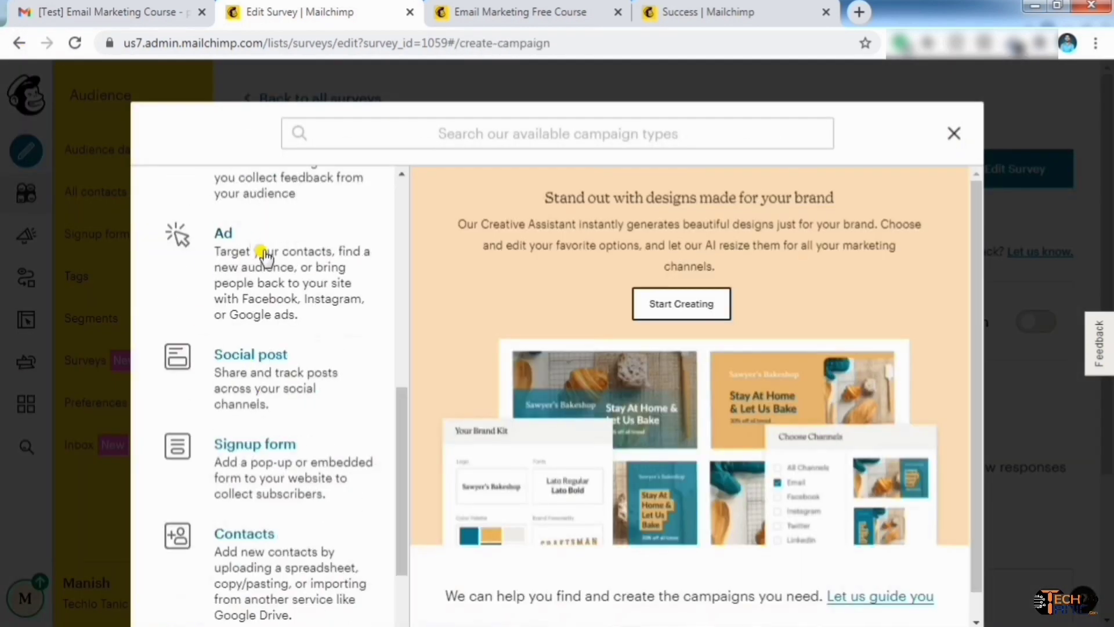
{"action": "left_click", "coordinate": [287, 453]}
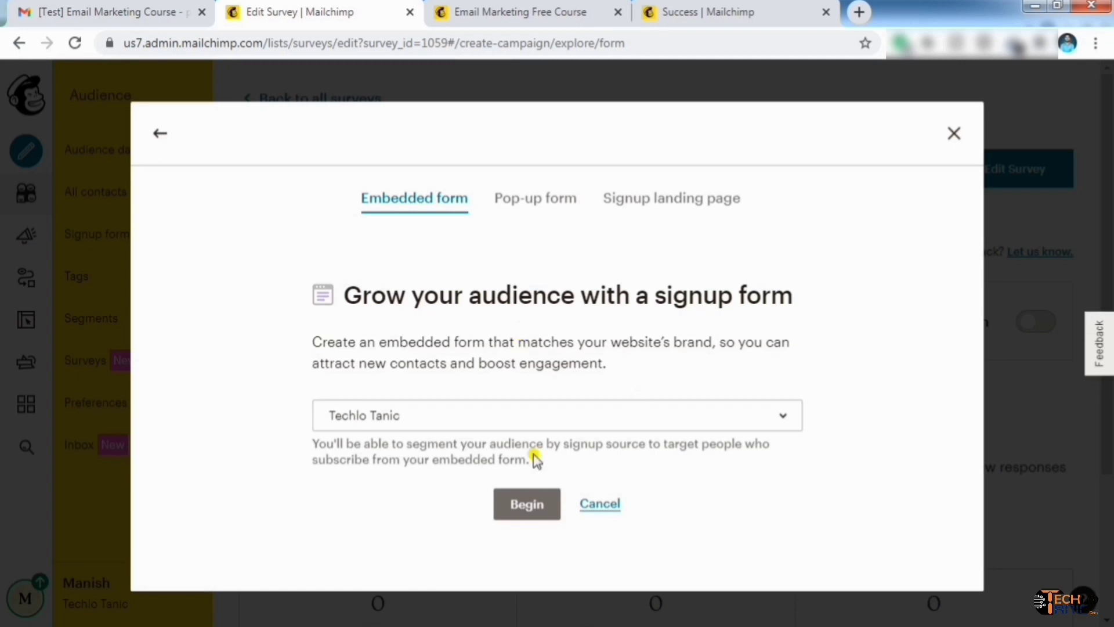
{"action": "left_click", "coordinate": [526, 508]}
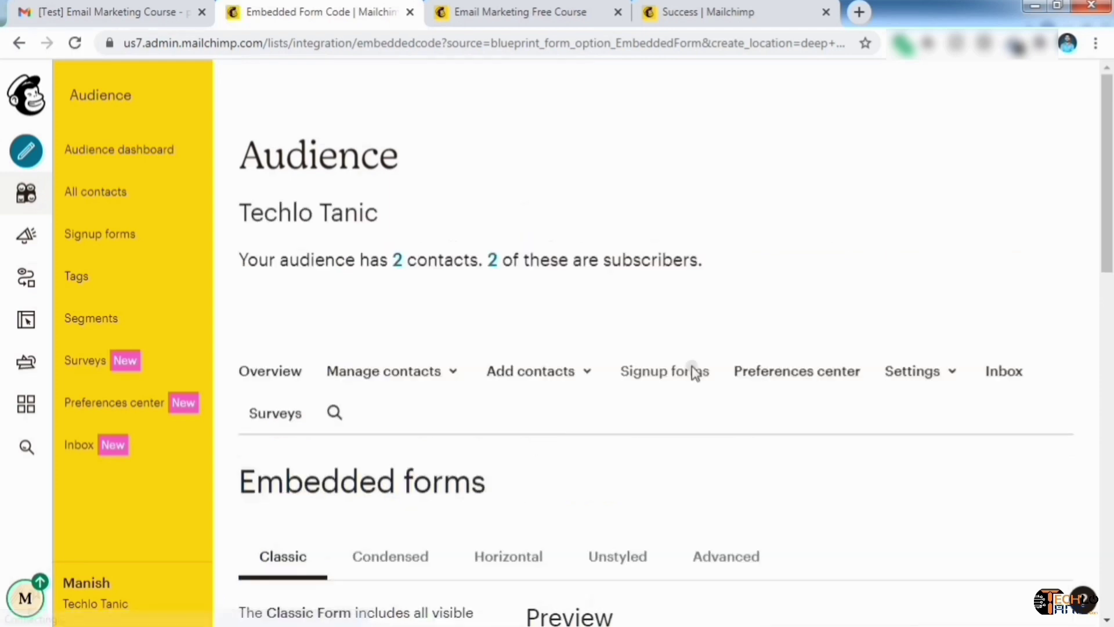
Review the Classic embedded form's options, preview and embed code, then head back to Home
{"action": "scroll", "coordinate": [664, 465], "scroll_direction": "down", "scroll_amount": 6}
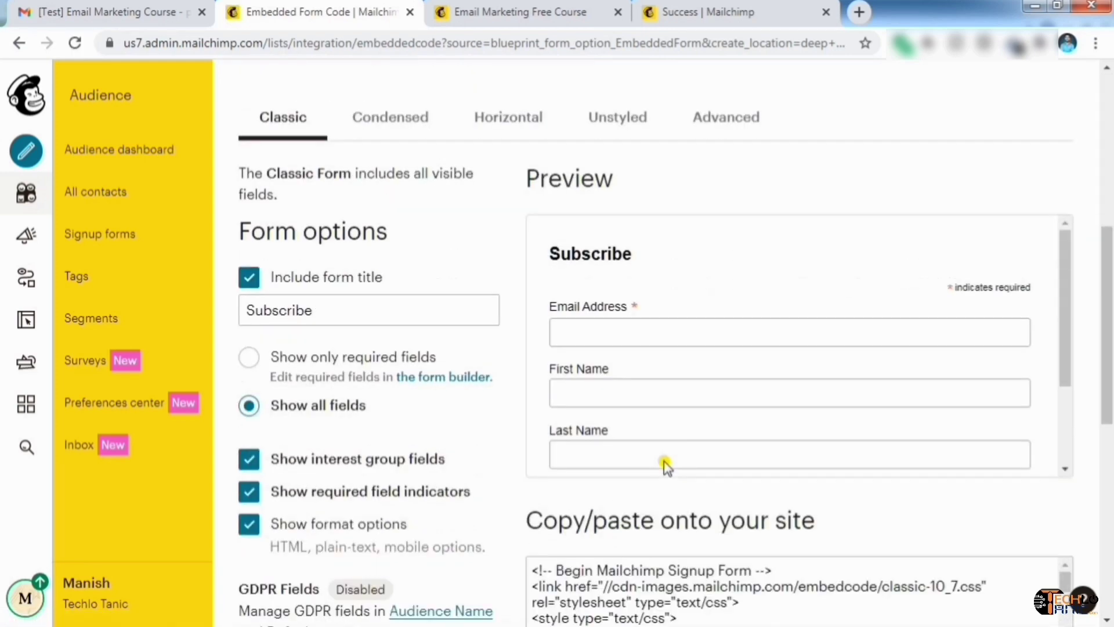
{"action": "scroll", "coordinate": [488, 393], "scroll_direction": "down", "scroll_amount": 3}
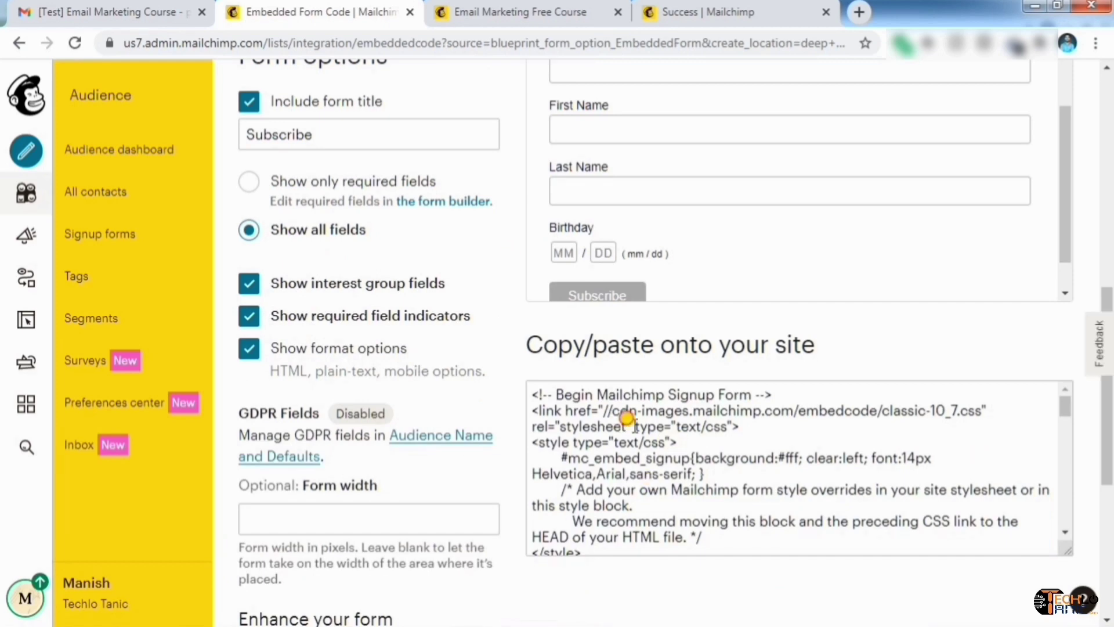
{"action": "left_click", "coordinate": [676, 431]}
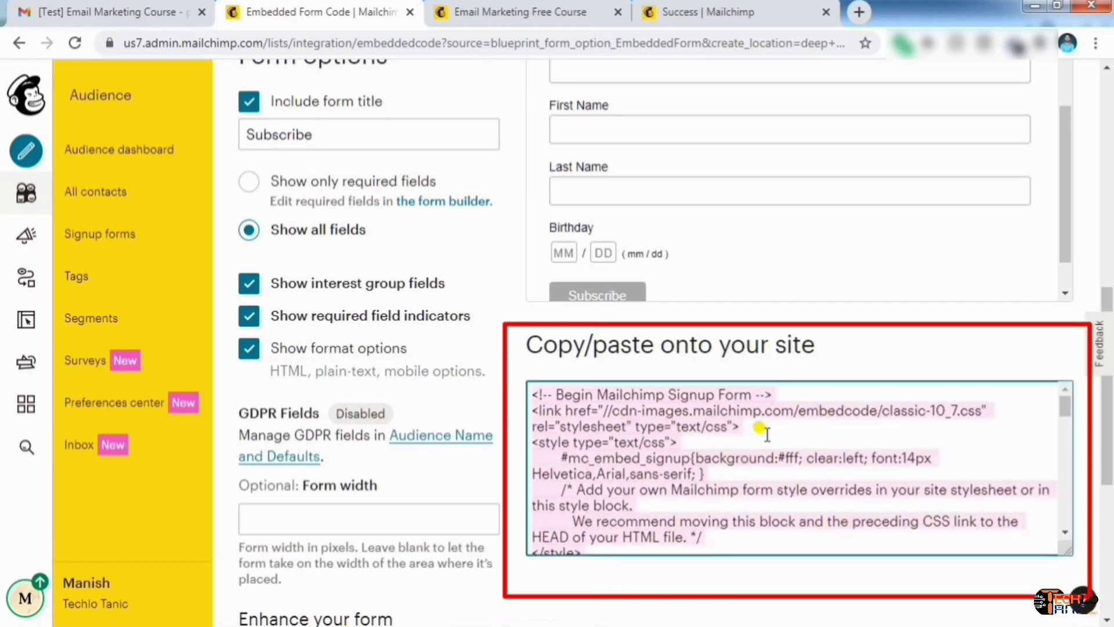
{"action": "left_click", "coordinate": [891, 351]}
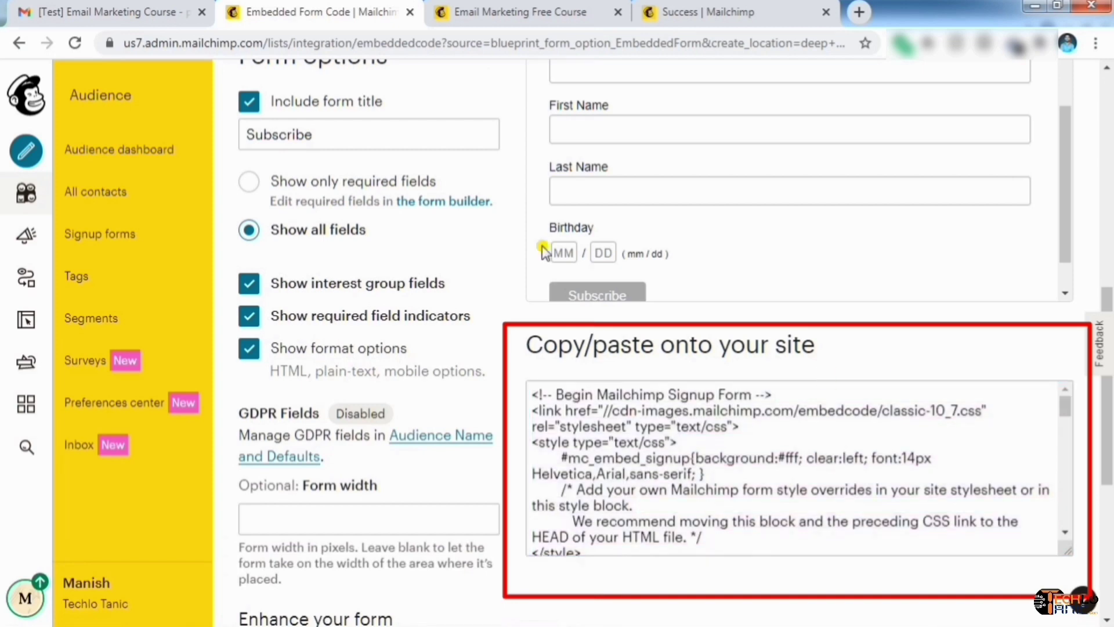
{"action": "scroll", "coordinate": [627, 283], "scroll_direction": "up", "scroll_amount": 2}
{"action": "scroll", "coordinate": [624, 282], "scroll_direction": "up", "scroll_amount": 2}
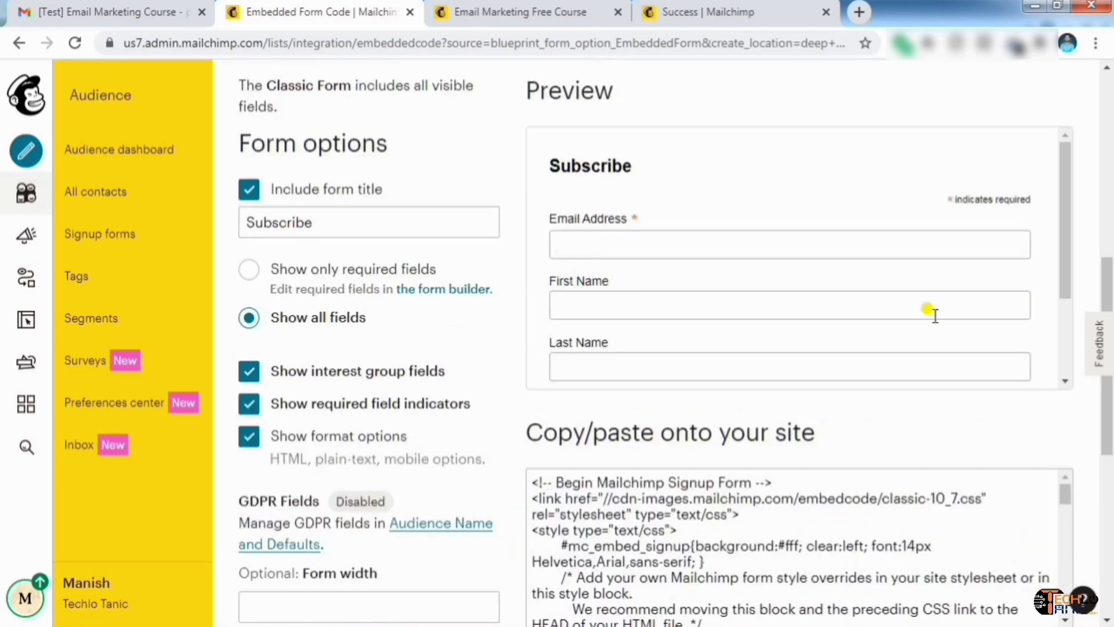
{"action": "scroll", "coordinate": [575, 290], "scroll_direction": "down", "scroll_amount": 3}
{"action": "scroll", "coordinate": [662, 232], "scroll_direction": "up", "scroll_amount": 2}
{"action": "scroll", "coordinate": [662, 236], "scroll_direction": "down", "scroll_amount": 2}
{"action": "scroll", "coordinate": [666, 239], "scroll_direction": "down", "scroll_amount": 1}
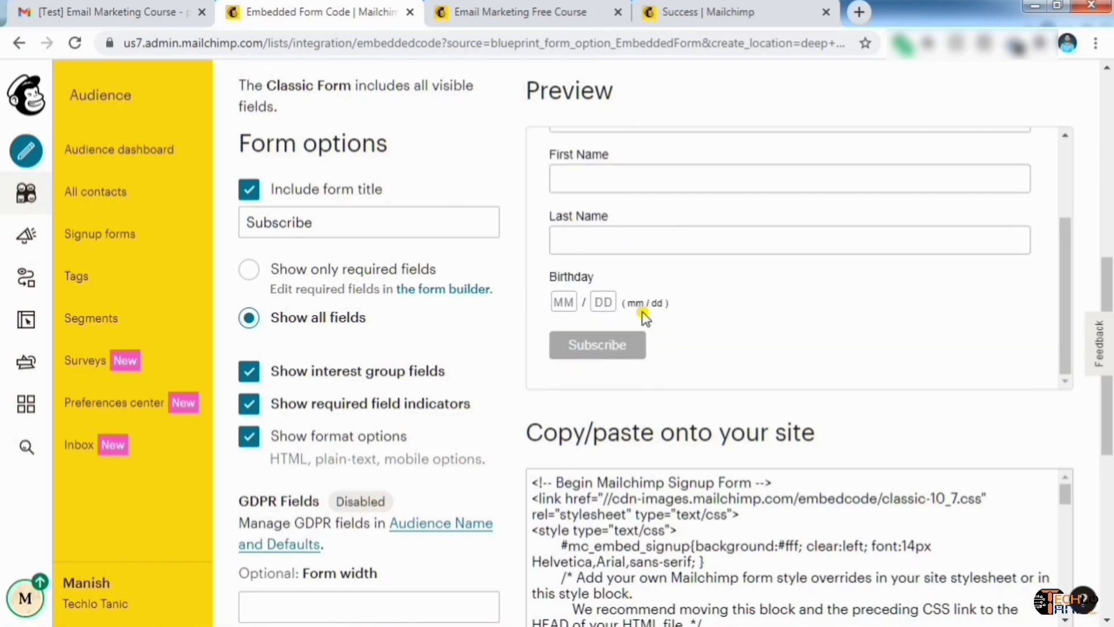
{"action": "scroll", "coordinate": [734, 246], "scroll_direction": "up", "scroll_amount": 5}
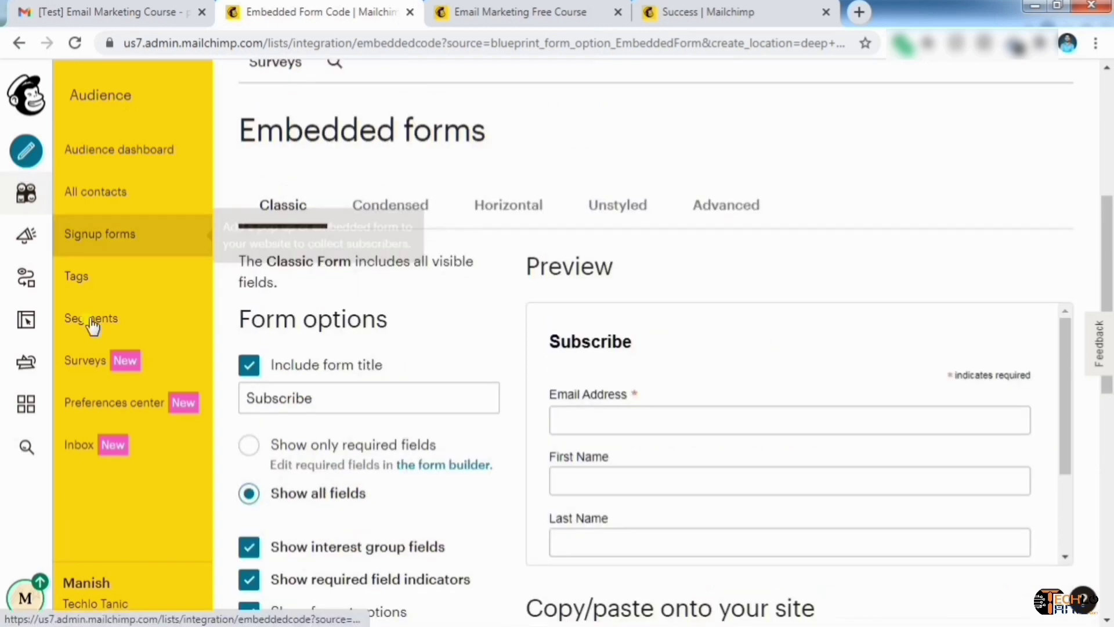
{"action": "left_click", "coordinate": [26, 154]}
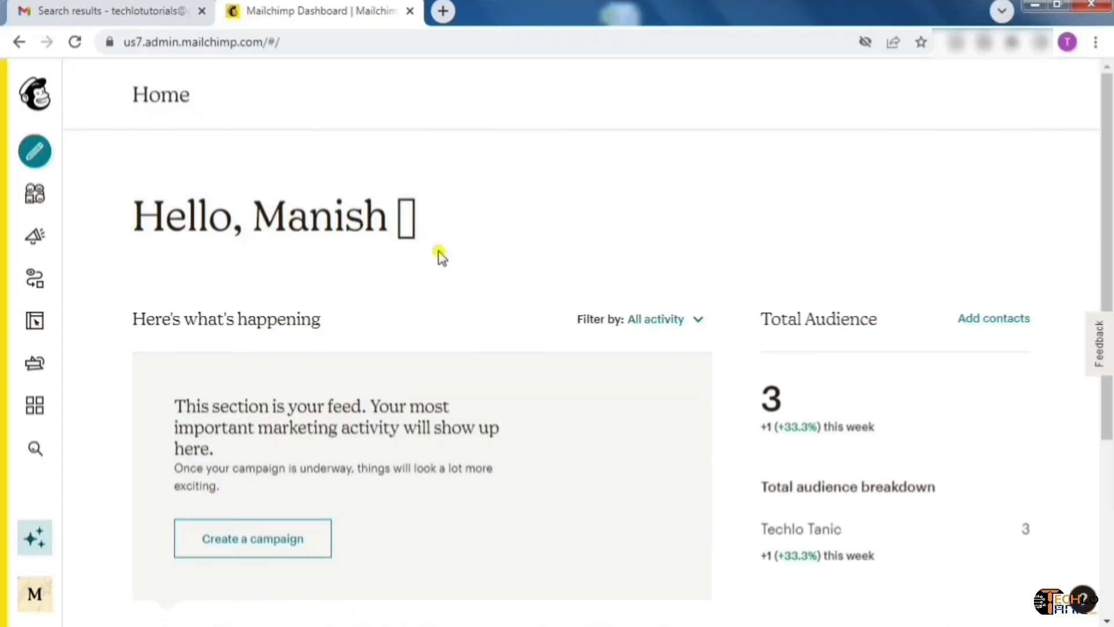
Choose Automations from the Create menu to reach the automated messages overview
{"action": "mouse_move", "coordinate": [50, 164]}
{"action": "left_click", "coordinate": [129, 165]}
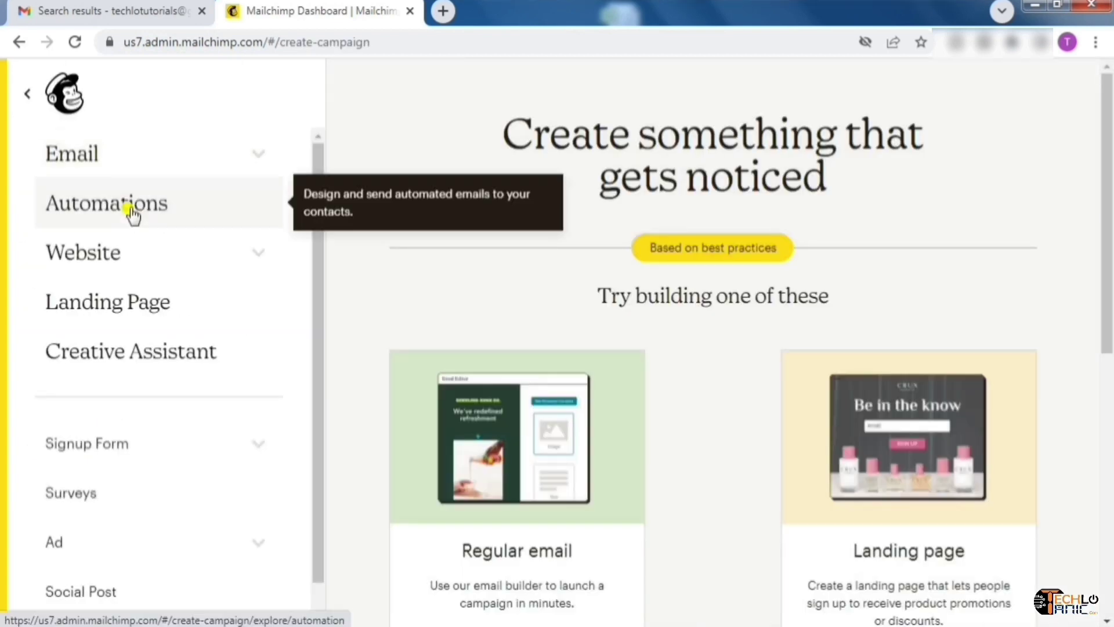
{"action": "left_click", "coordinate": [132, 214]}
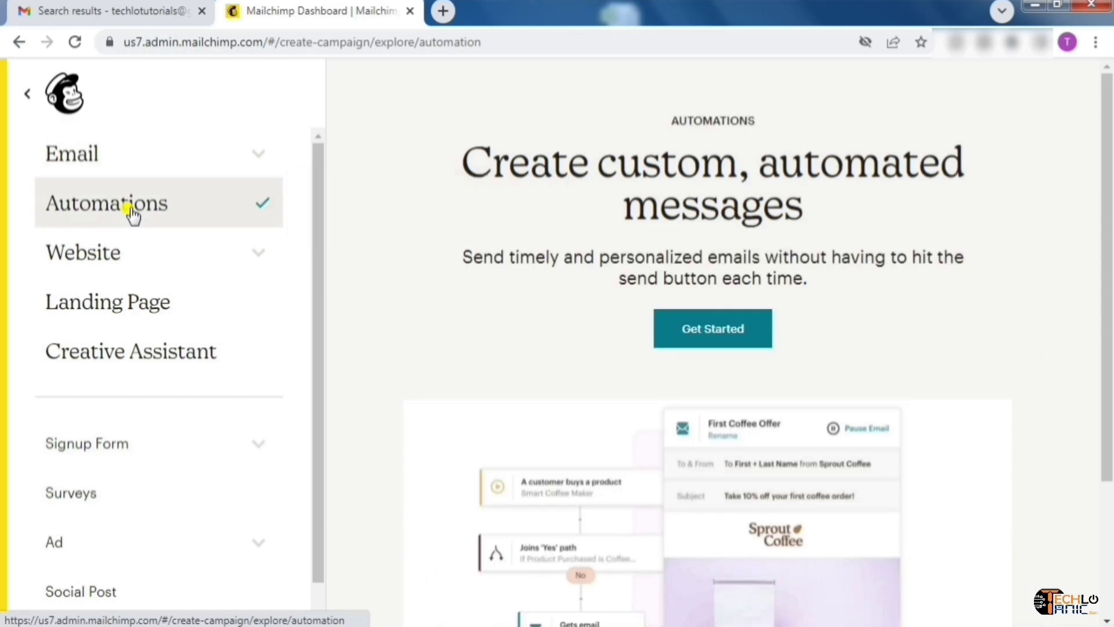
Start Customer Journeys via Get Started and scroll to the Popular pre-built journeys section
{"action": "left_click", "coordinate": [703, 343]}
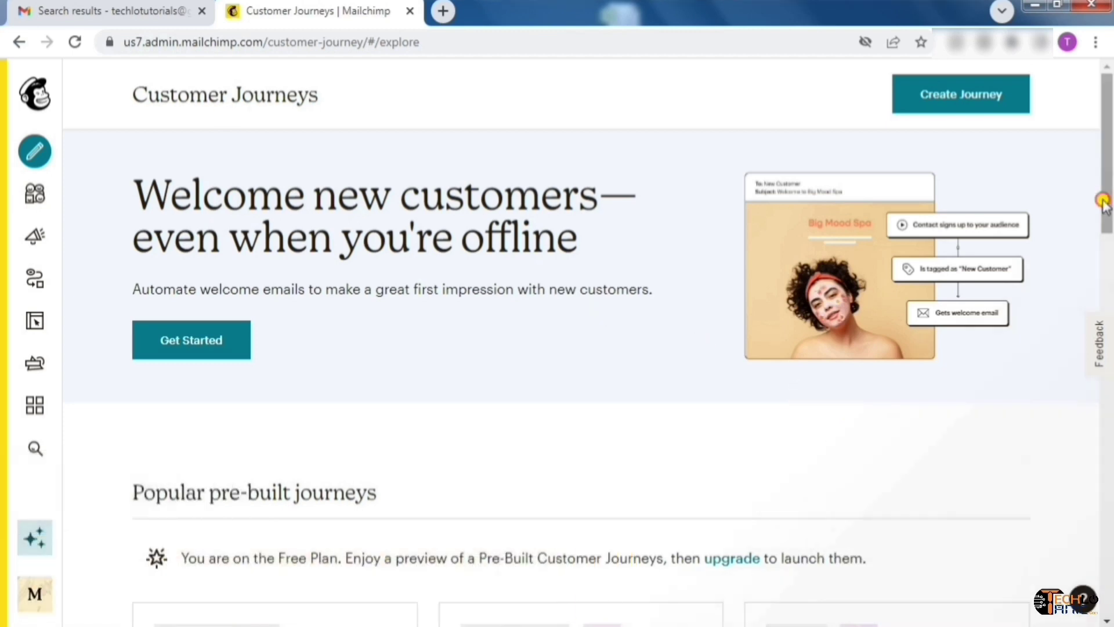
{"action": "left_click_drag", "start_coordinate": [1104, 203], "coordinate": [1108, 285]}
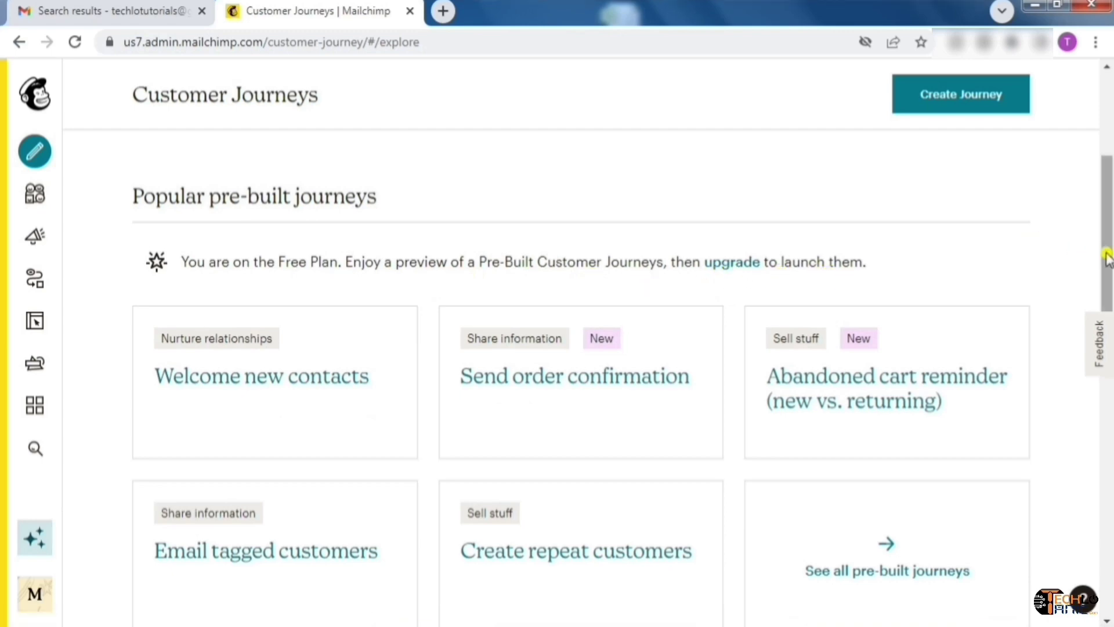
{"action": "left_click_drag", "start_coordinate": [1105, 248], "coordinate": [1110, 288]}
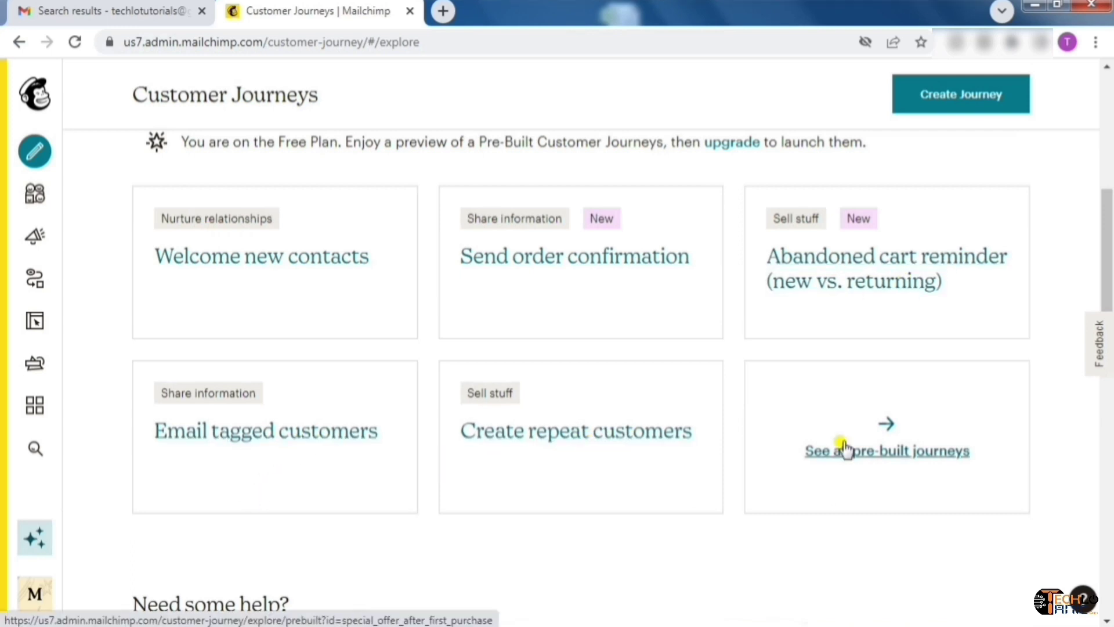
{"action": "scroll", "coordinate": [965, 426], "scroll_direction": "up", "scroll_amount": 1}
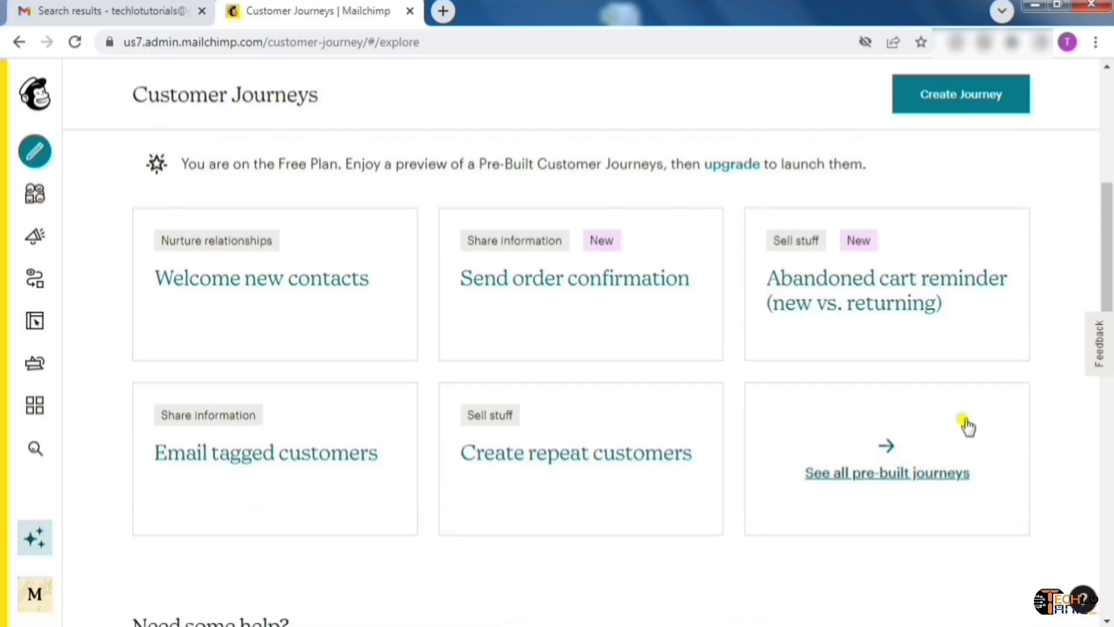
{"action": "left_click", "coordinate": [897, 474]}
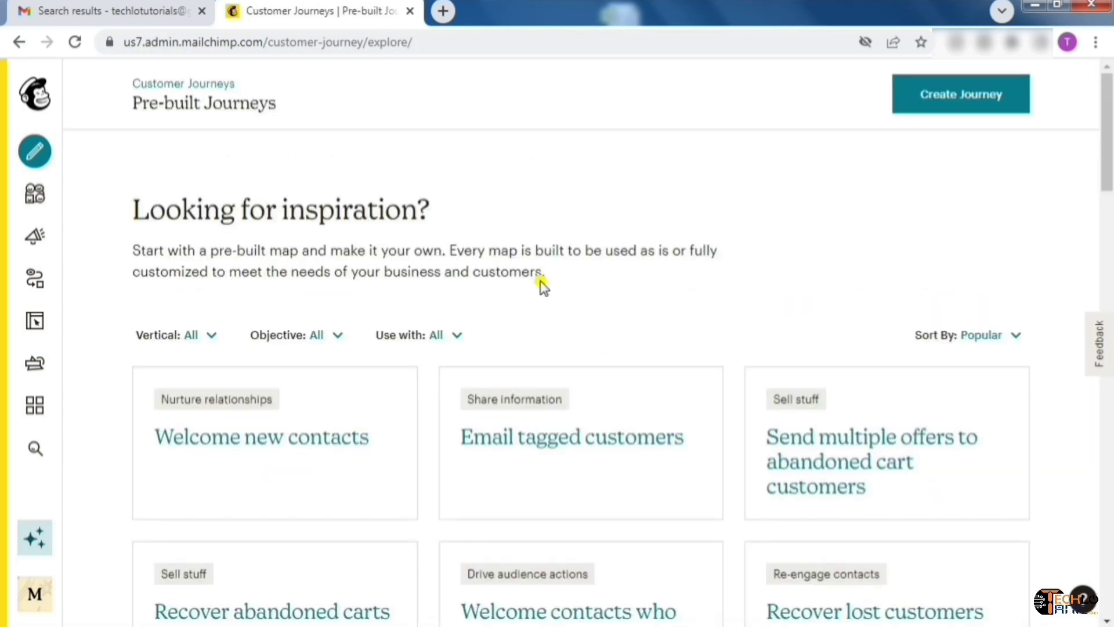
{"action": "left_click_drag", "start_coordinate": [1107, 156], "coordinate": [1109, 197]}
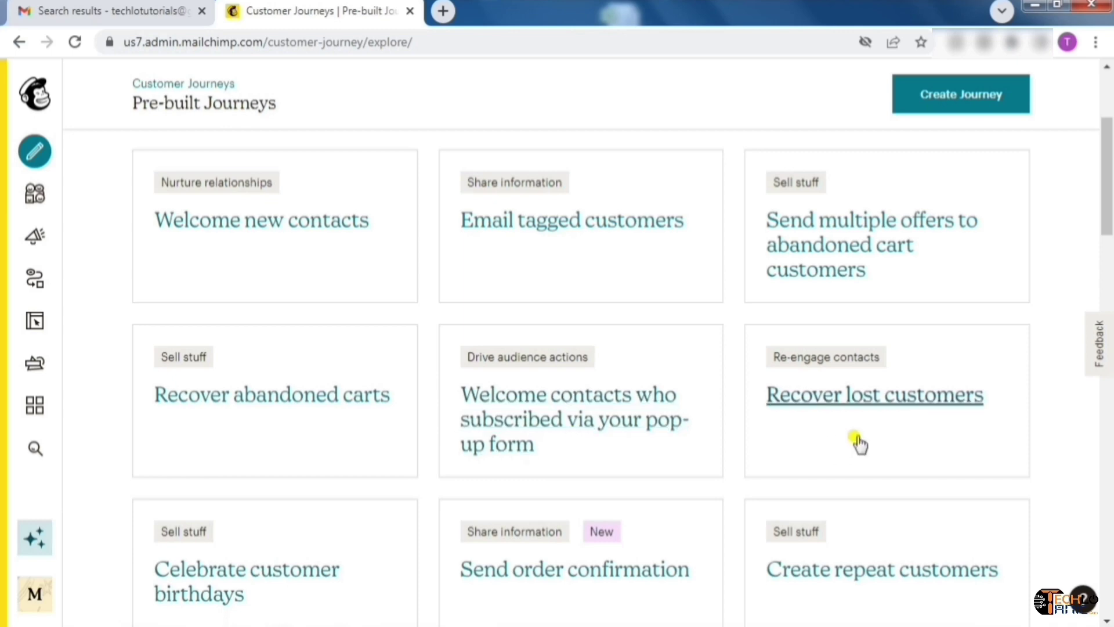
{"action": "left_click_drag", "start_coordinate": [1107, 217], "coordinate": [1107, 293]}
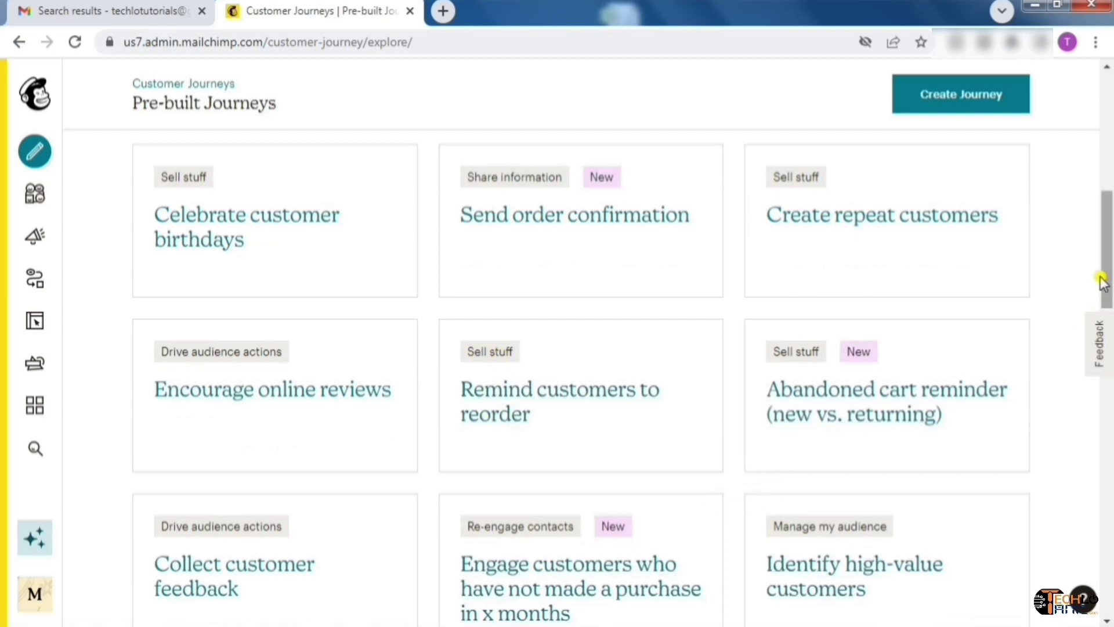
{"action": "scroll", "coordinate": [1101, 343], "scroll_direction": "down", "scroll_amount": 6}
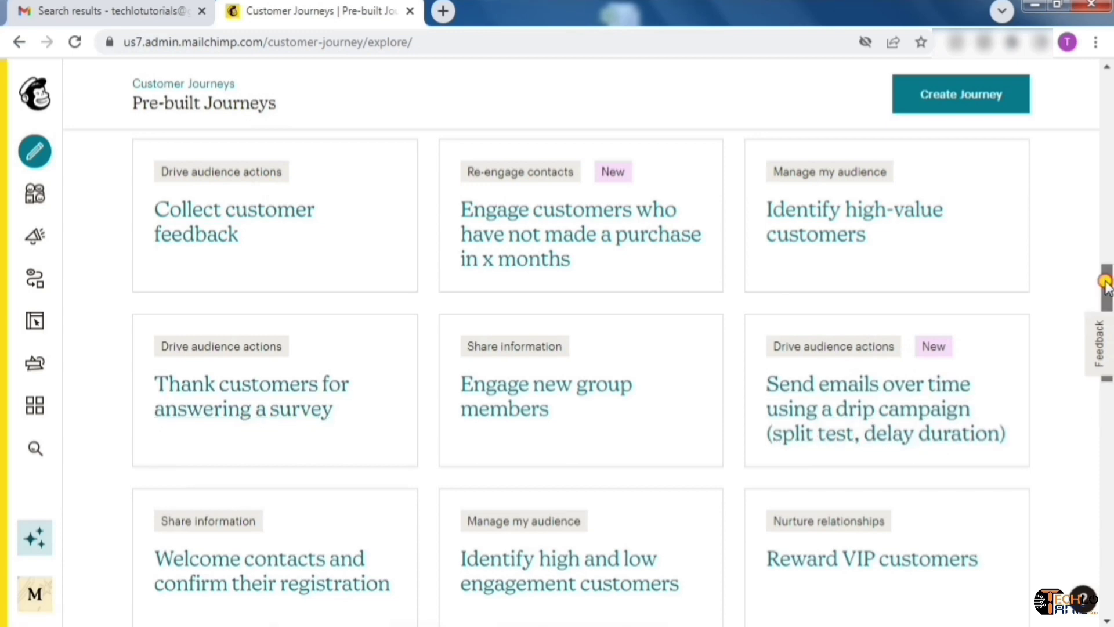
{"action": "left_click_drag", "start_coordinate": [1106, 284], "coordinate": [1108, 452]}
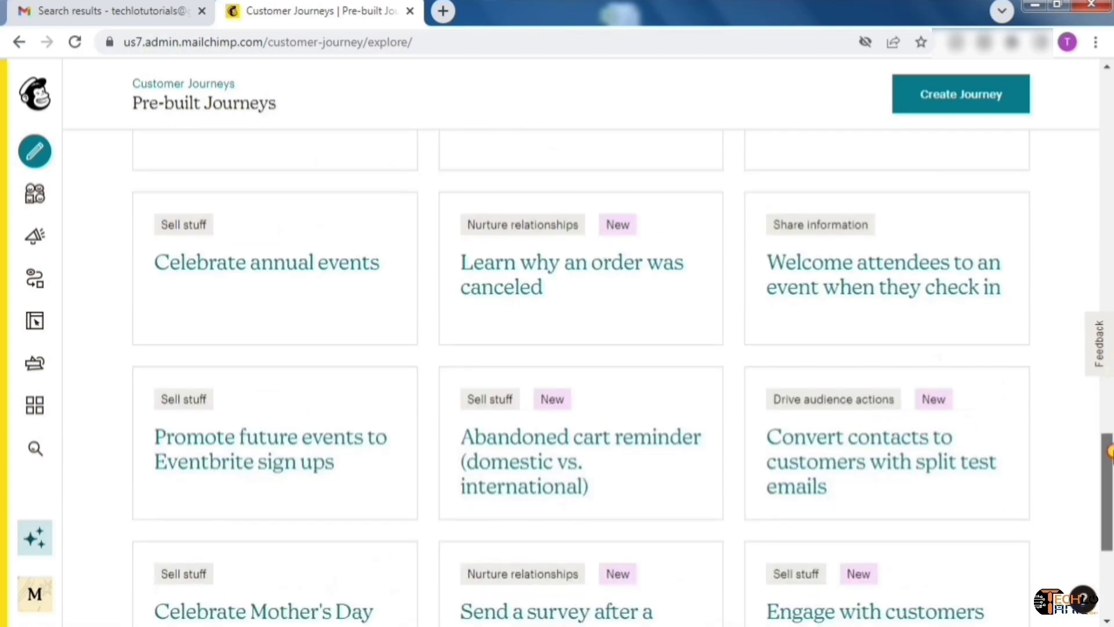
{"action": "scroll", "coordinate": [1109, 452], "scroll_direction": "down", "scroll_amount": 5}
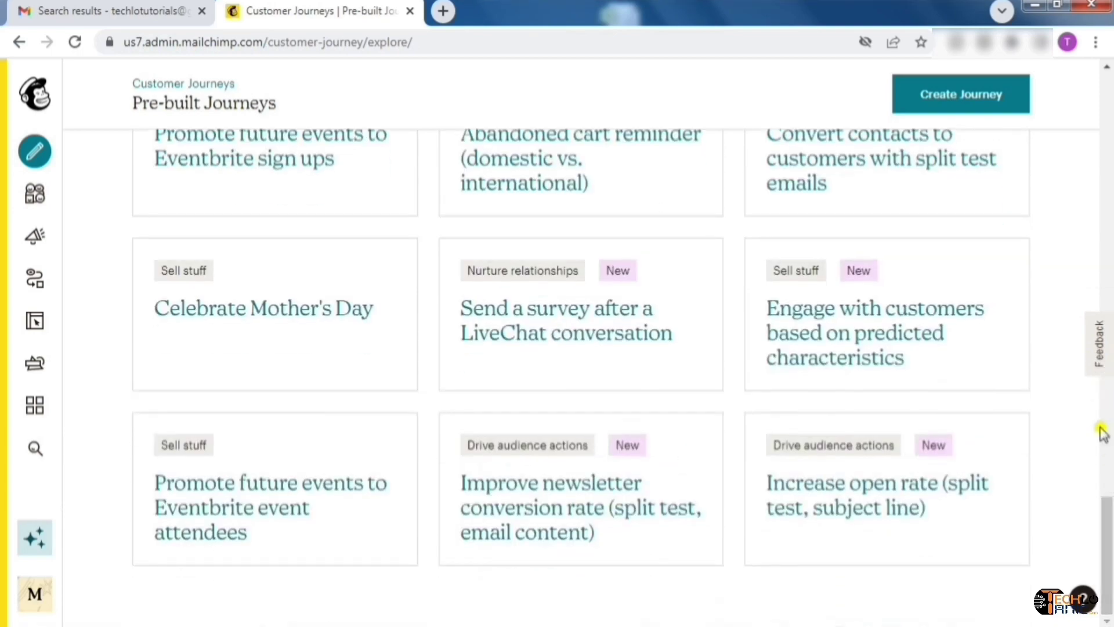
{"action": "scroll", "coordinate": [1108, 485], "scroll_direction": "up", "scroll_amount": 2}
{"action": "left_click_drag", "start_coordinate": [1108, 485], "coordinate": [1110, 62]}
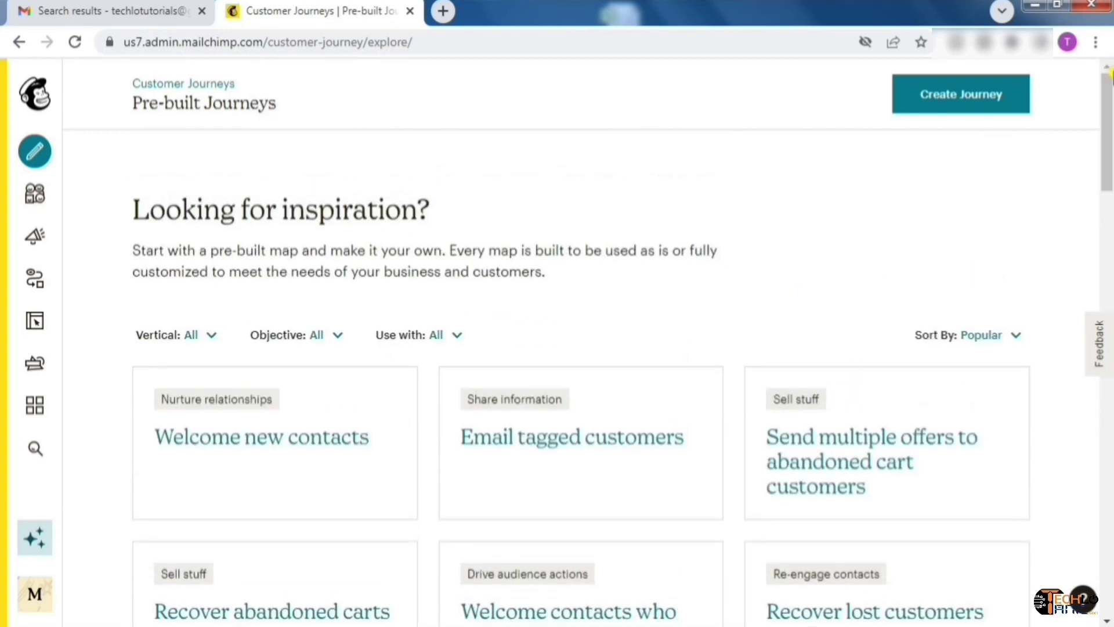
{"action": "left_click", "coordinate": [19, 44]}
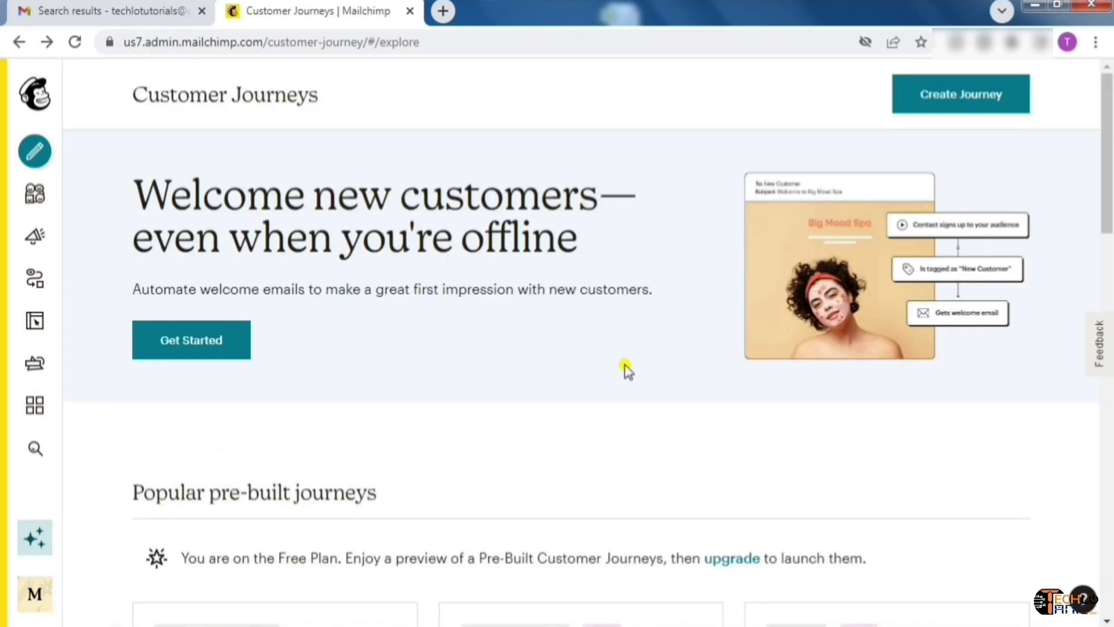
{"action": "left_click", "coordinate": [986, 107]}
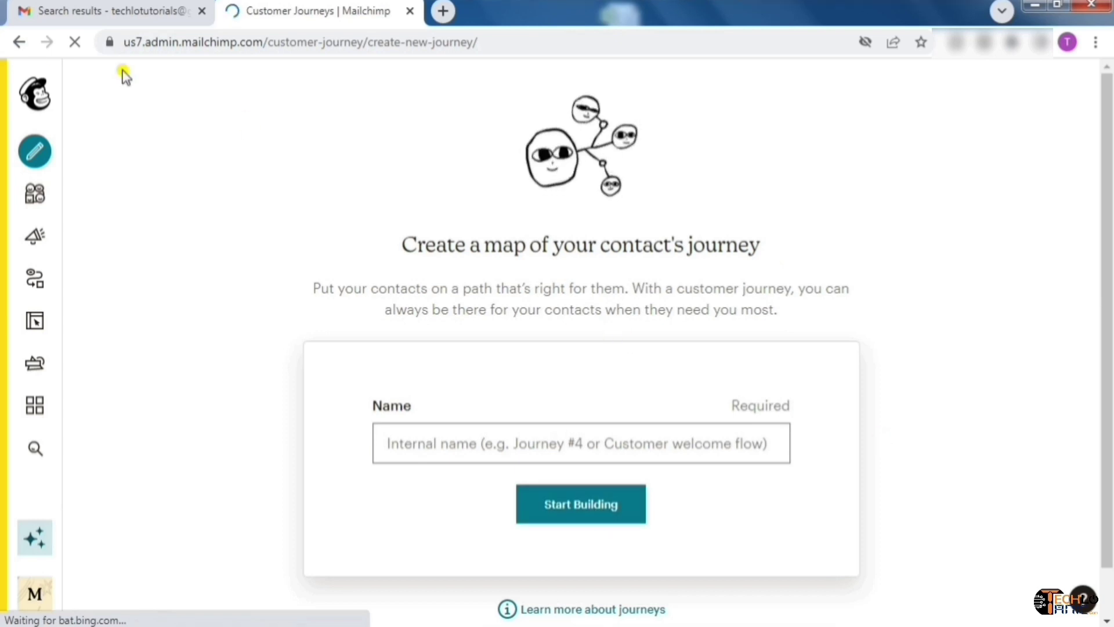
{"action": "left_click", "coordinate": [20, 44]}
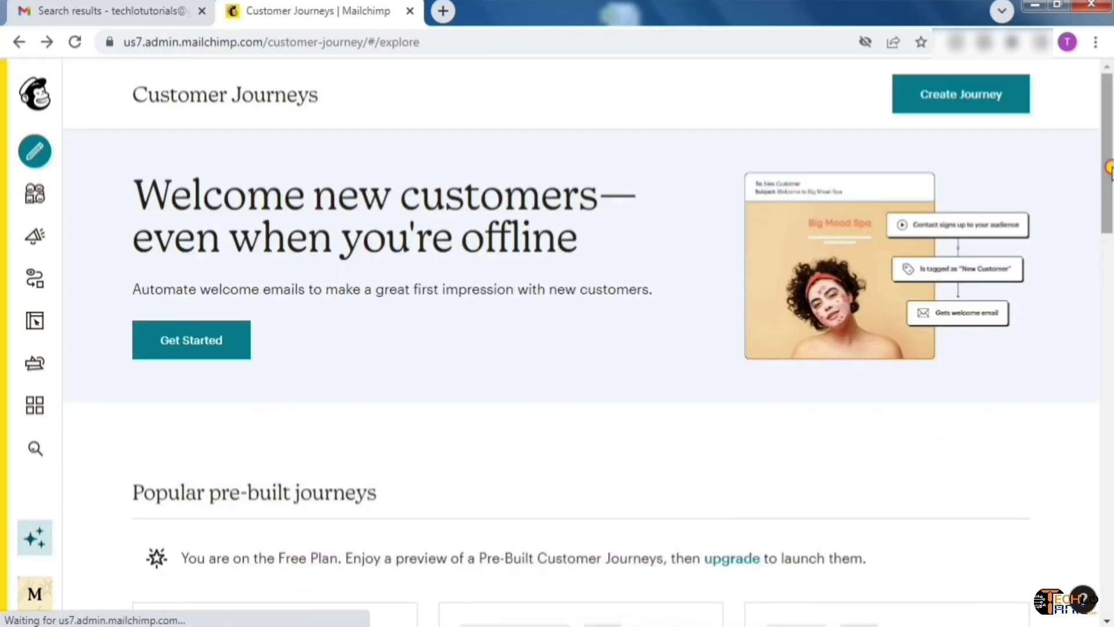
{"action": "left_click_drag", "start_coordinate": [1109, 168], "coordinate": [1110, 331]}
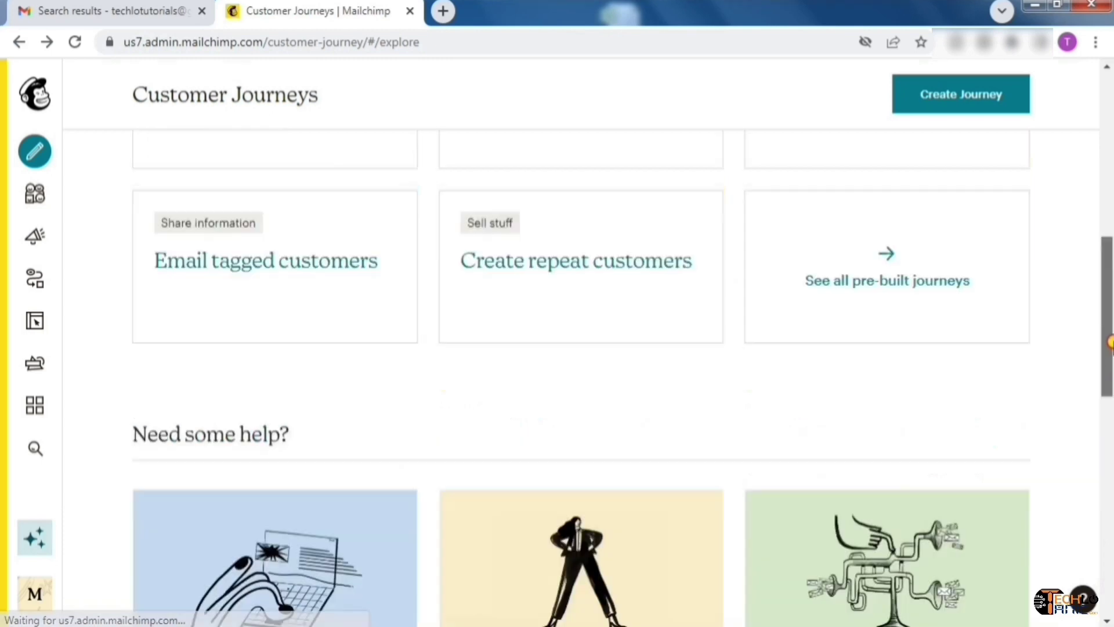
{"action": "left_click", "coordinate": [915, 288]}
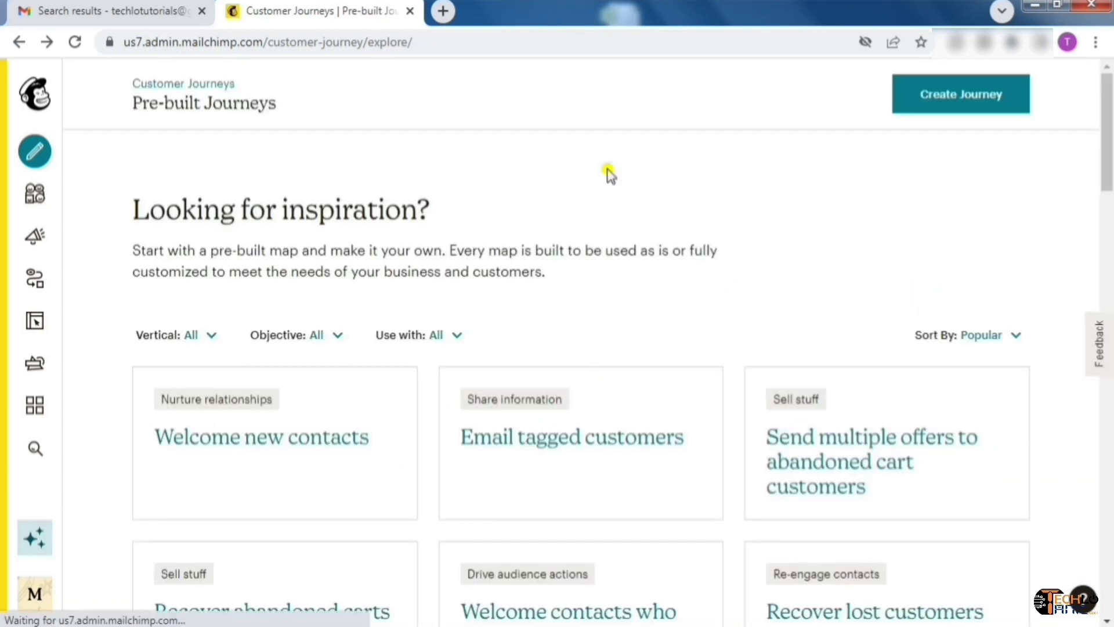
Open the Welcome new contacts template and pan down past the 2 day delay and Welcome Email 2 to the If/Else branches
{"action": "left_click", "coordinate": [289, 453]}
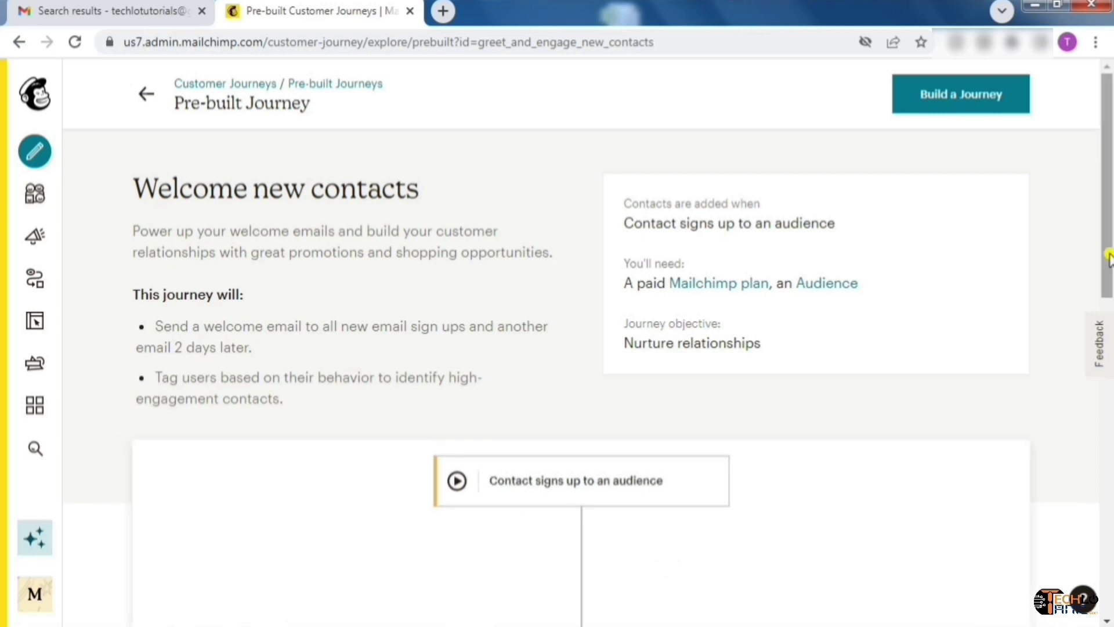
{"action": "left_click_drag", "start_coordinate": [1107, 242], "coordinate": [1110, 357]}
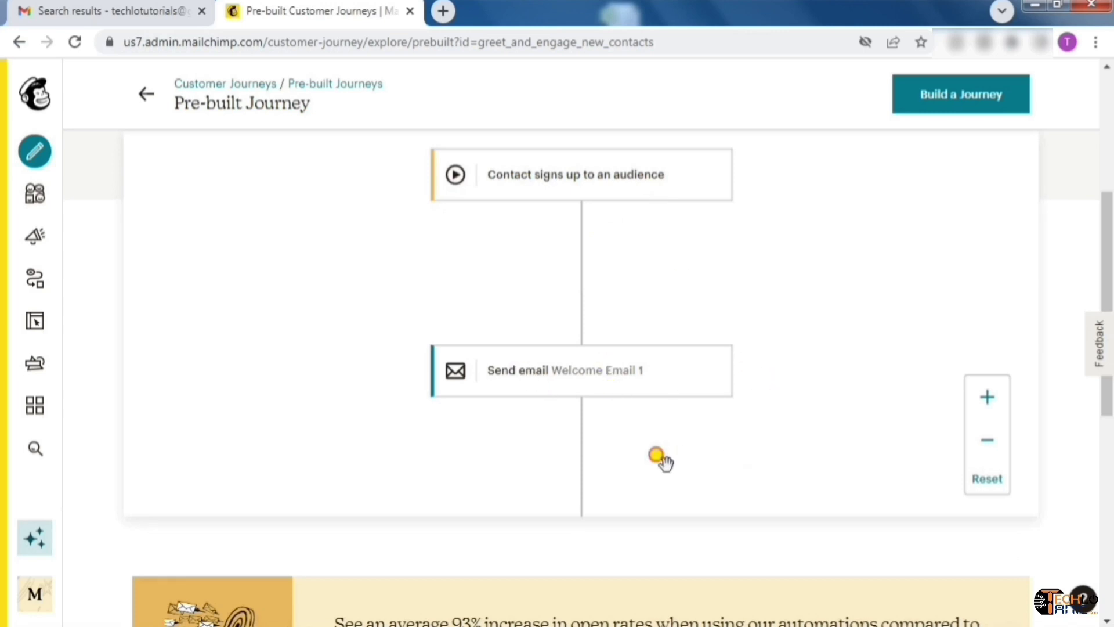
{"action": "left_click_drag", "start_coordinate": [659, 461], "coordinate": [677, 253]}
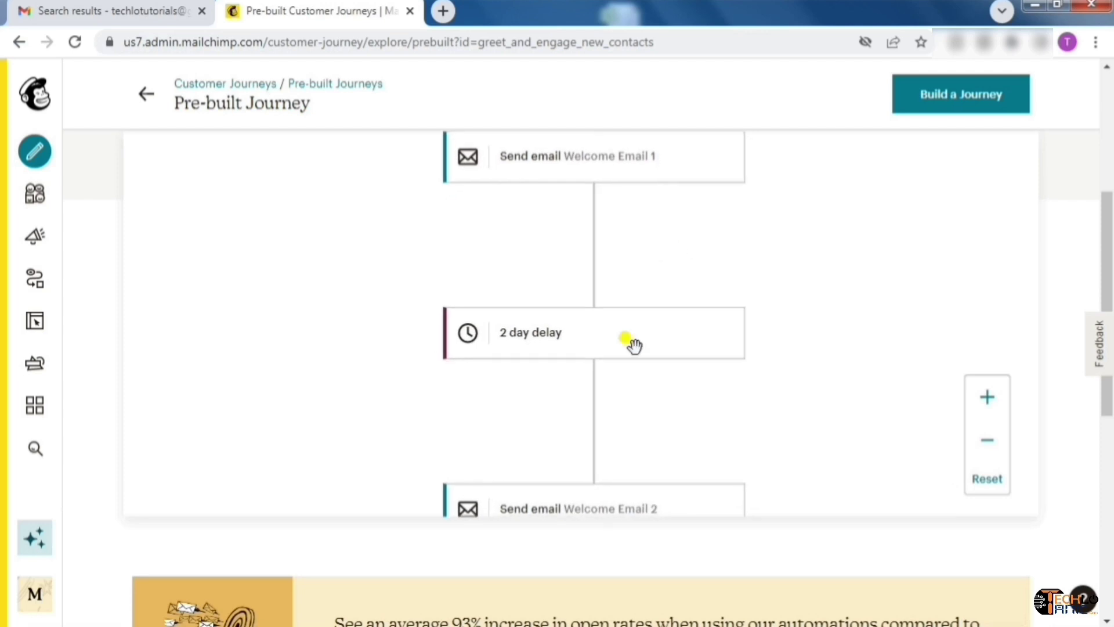
{"action": "left_click_drag", "start_coordinate": [689, 418], "coordinate": [694, 249]}
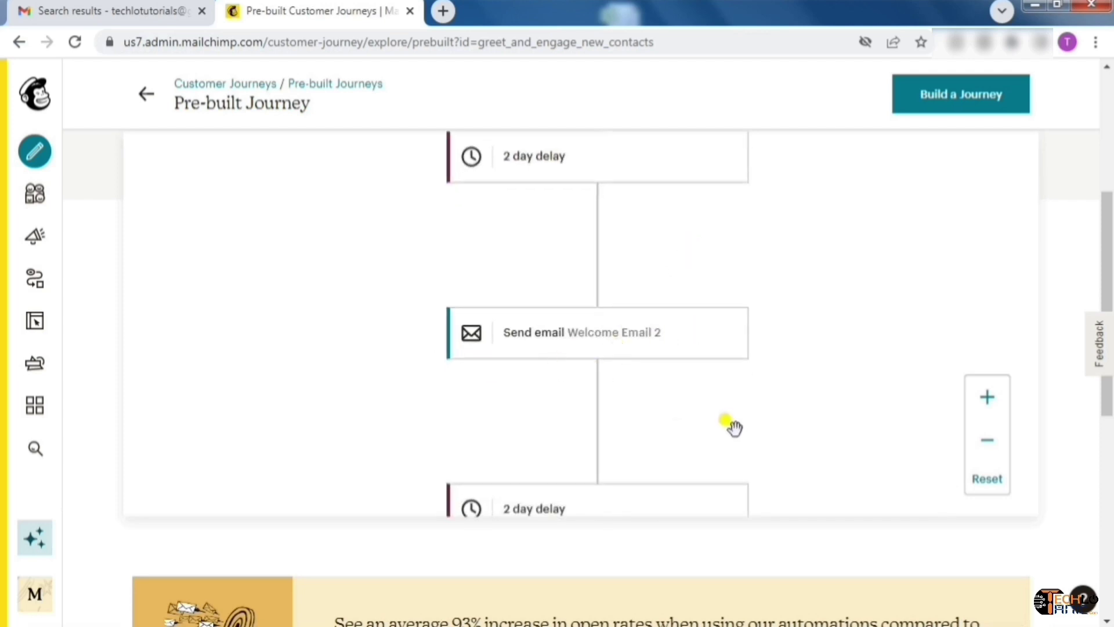
{"action": "left_click_drag", "start_coordinate": [733, 428], "coordinate": [727, 242]}
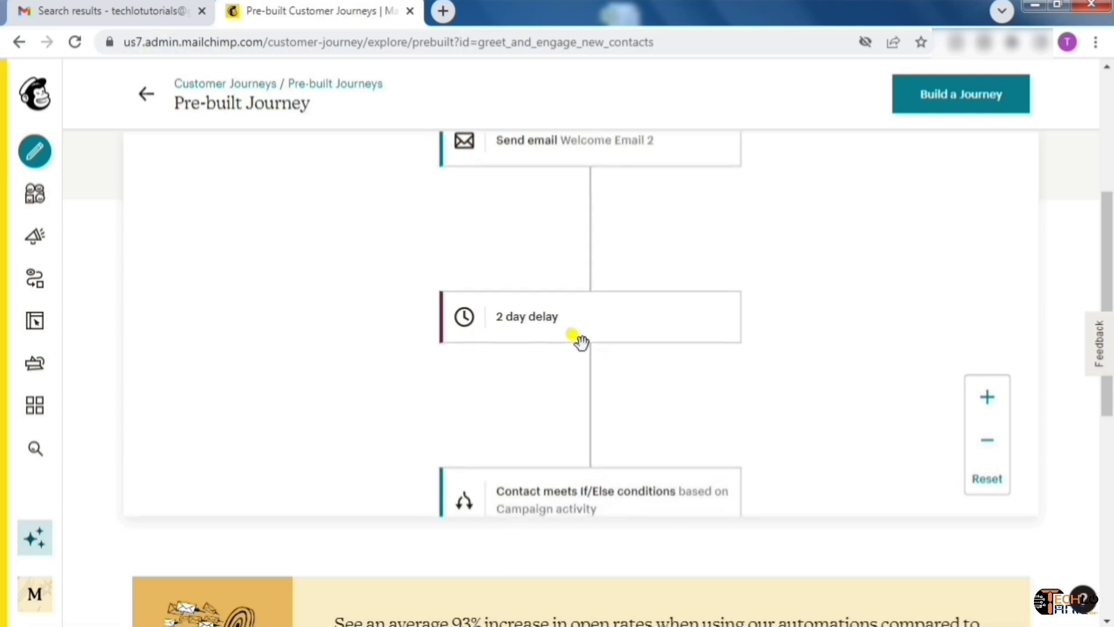
{"action": "left_click_drag", "start_coordinate": [739, 436], "coordinate": [728, 231]}
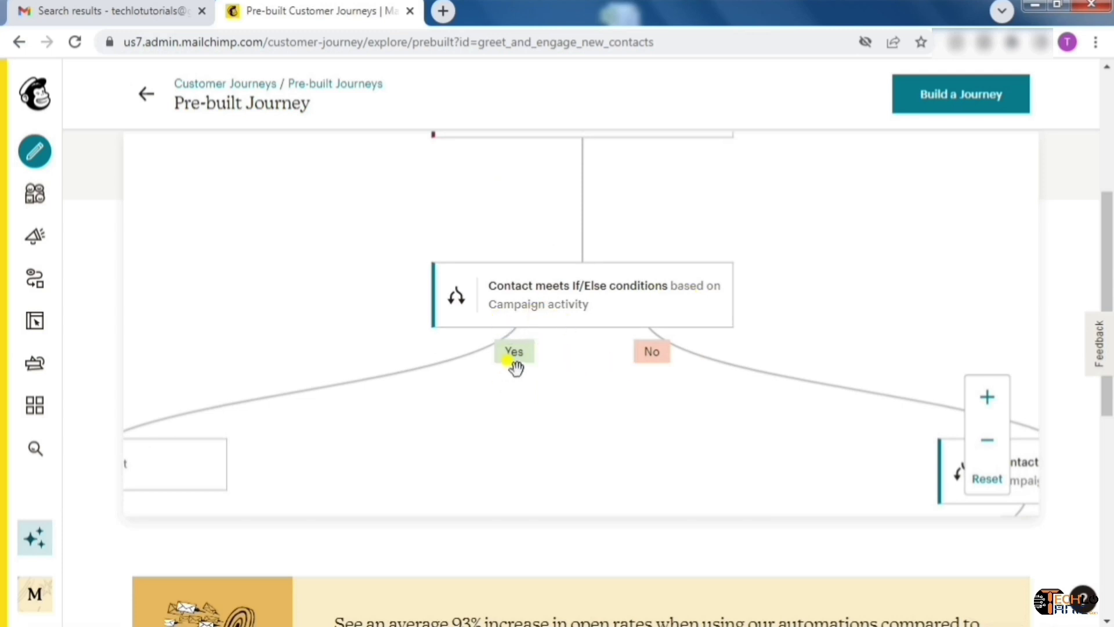
Follow the Yes branch to High Engagement and Contact Exits, then the No branch to the second If/Else's Add tag steps
{"action": "left_click_drag", "start_coordinate": [323, 418], "coordinate": [636, 308]}
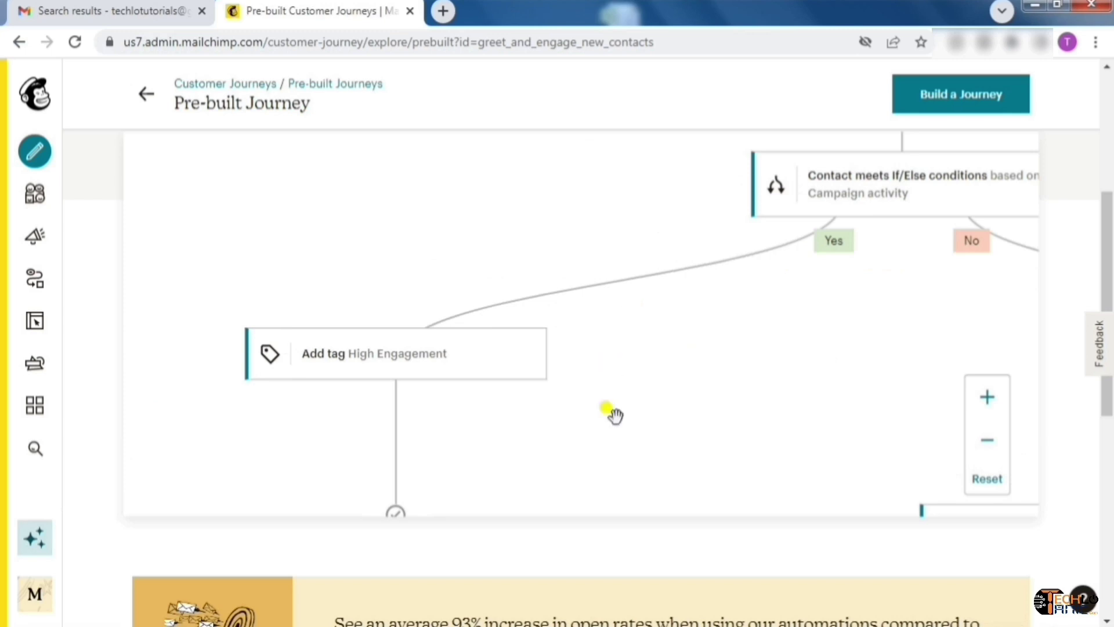
{"action": "left_click_drag", "start_coordinate": [612, 413], "coordinate": [589, 325]}
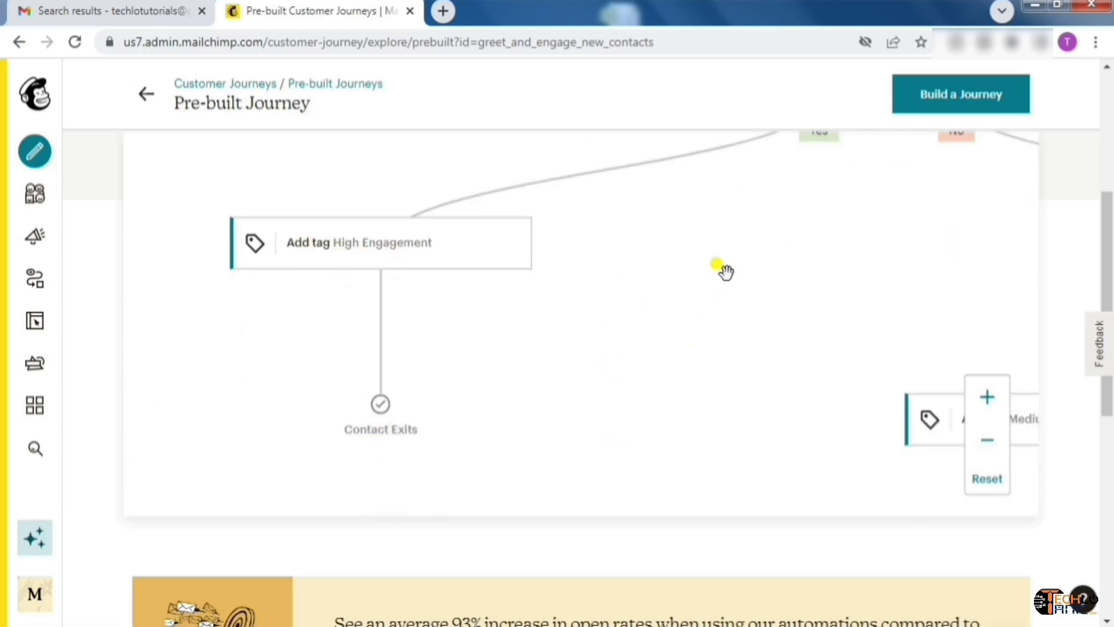
{"action": "left_click_drag", "start_coordinate": [724, 269], "coordinate": [390, 376]}
{"action": "left_click_drag", "start_coordinate": [597, 318], "coordinate": [577, 366]}
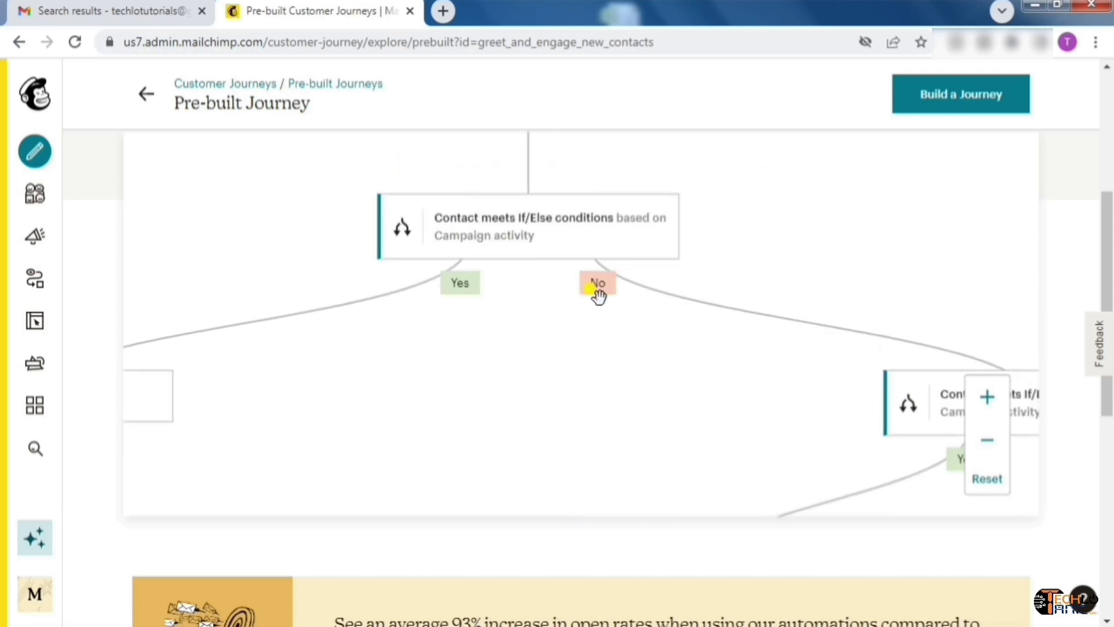
{"action": "left_click_drag", "start_coordinate": [738, 397], "coordinate": [439, 275]}
{"action": "left_click_drag", "start_coordinate": [766, 459], "coordinate": [641, 361]}
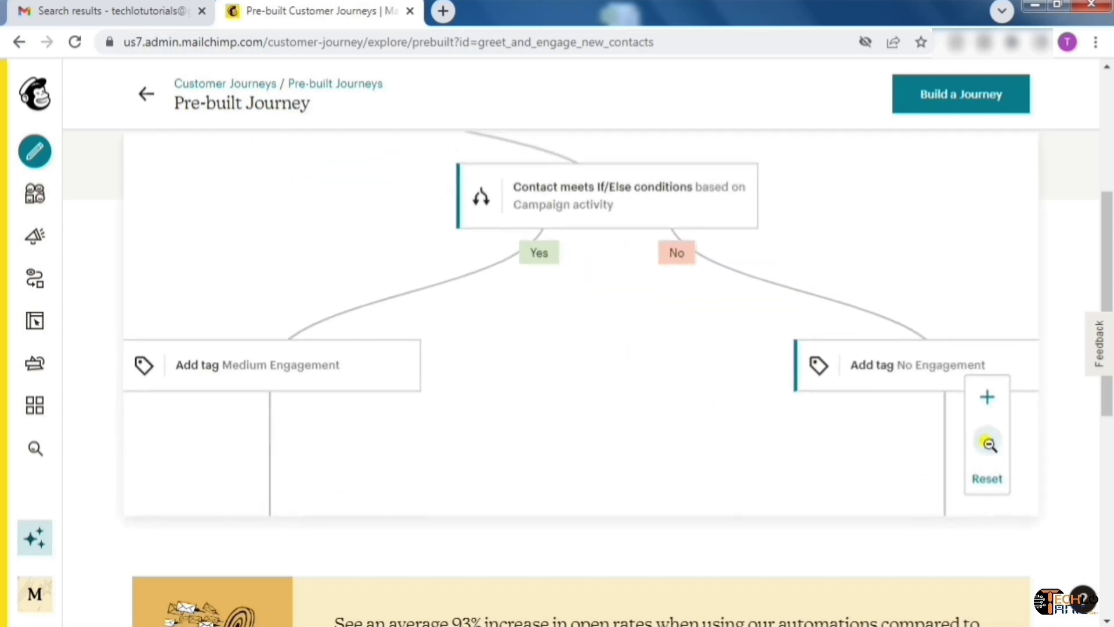
Zoom the diagram out and back in, then pan back up through both emails to the signup trigger
{"action": "left_click", "coordinate": [989, 441]}
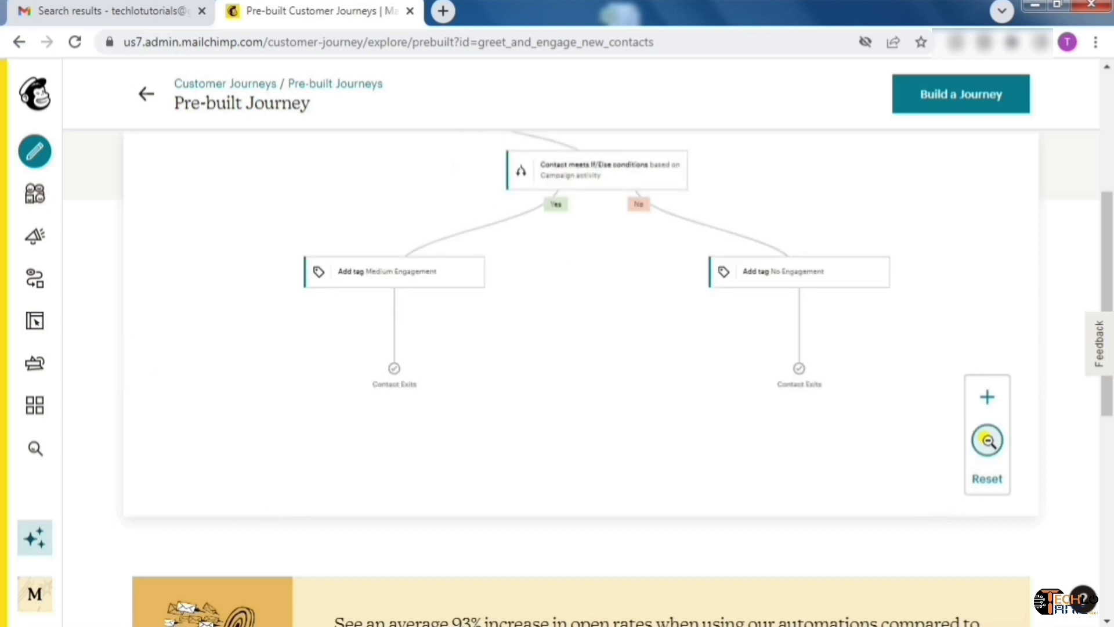
{"action": "left_click", "coordinate": [987, 399]}
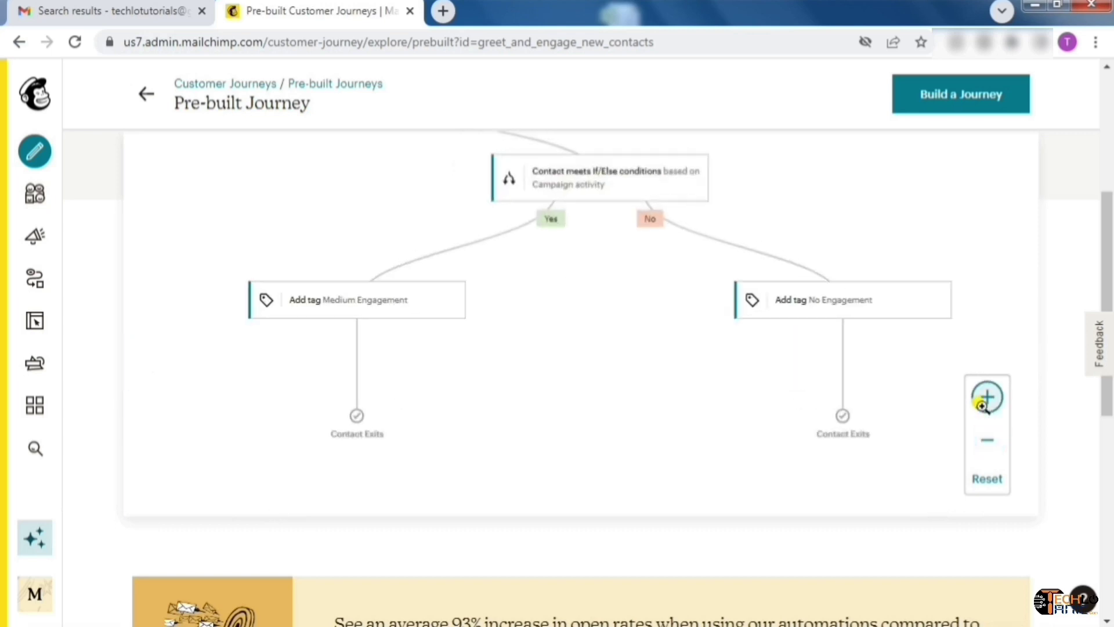
{"action": "left_click", "coordinate": [983, 399]}
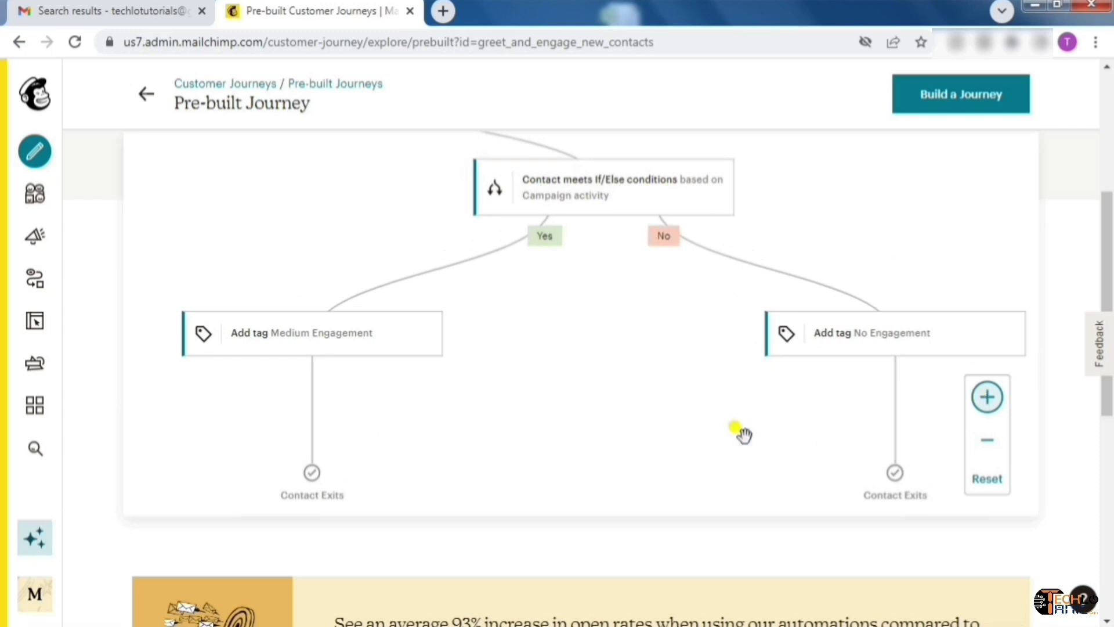
{"action": "left_click_drag", "start_coordinate": [745, 435], "coordinate": [660, 434]}
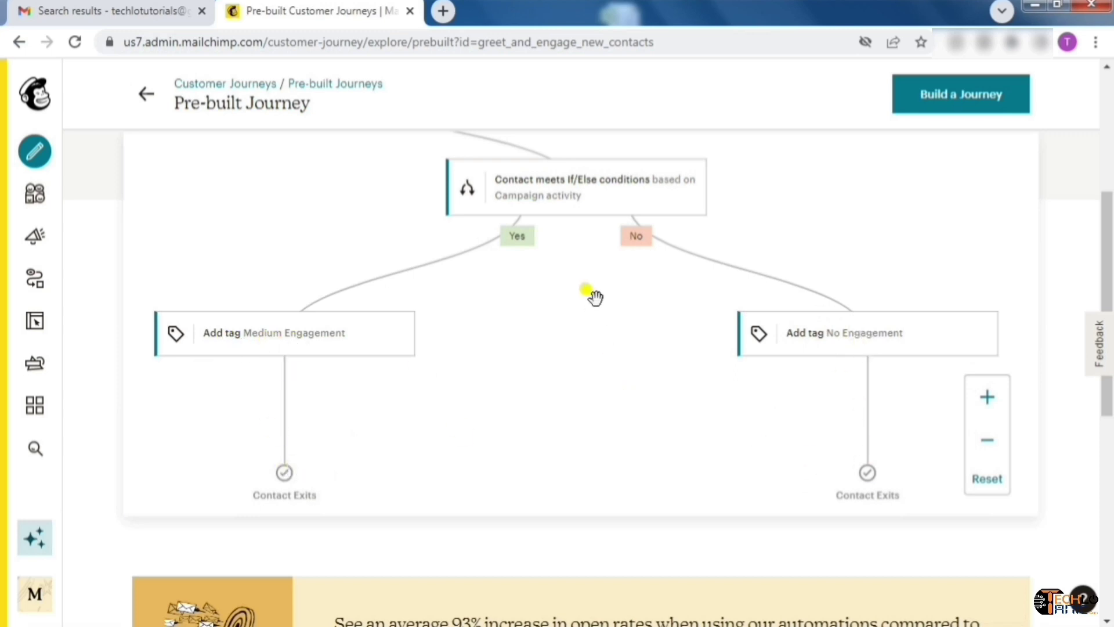
{"action": "left_click_drag", "start_coordinate": [590, 293], "coordinate": [701, 441]}
{"action": "left_click_drag", "start_coordinate": [384, 320], "coordinate": [625, 368]}
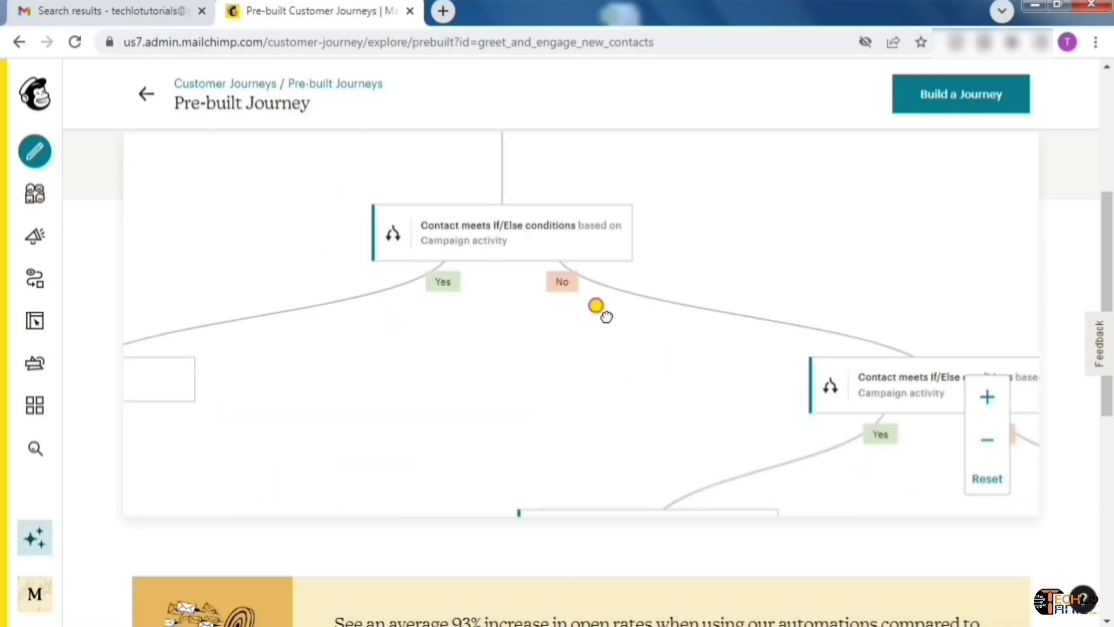
{"action": "left_click_drag", "start_coordinate": [597, 303], "coordinate": [744, 388]}
{"action": "left_click_drag", "start_coordinate": [448, 201], "coordinate": [420, 372]}
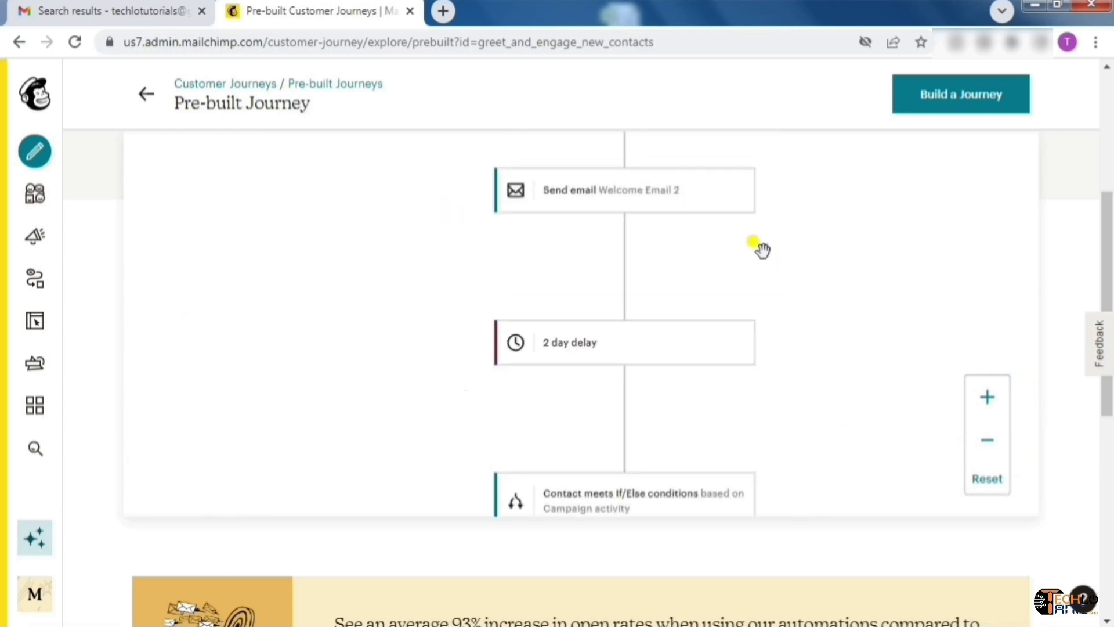
{"action": "left_click_drag", "start_coordinate": [752, 242], "coordinate": [744, 343]}
{"action": "left_click_drag", "start_coordinate": [765, 212], "coordinate": [713, 460]}
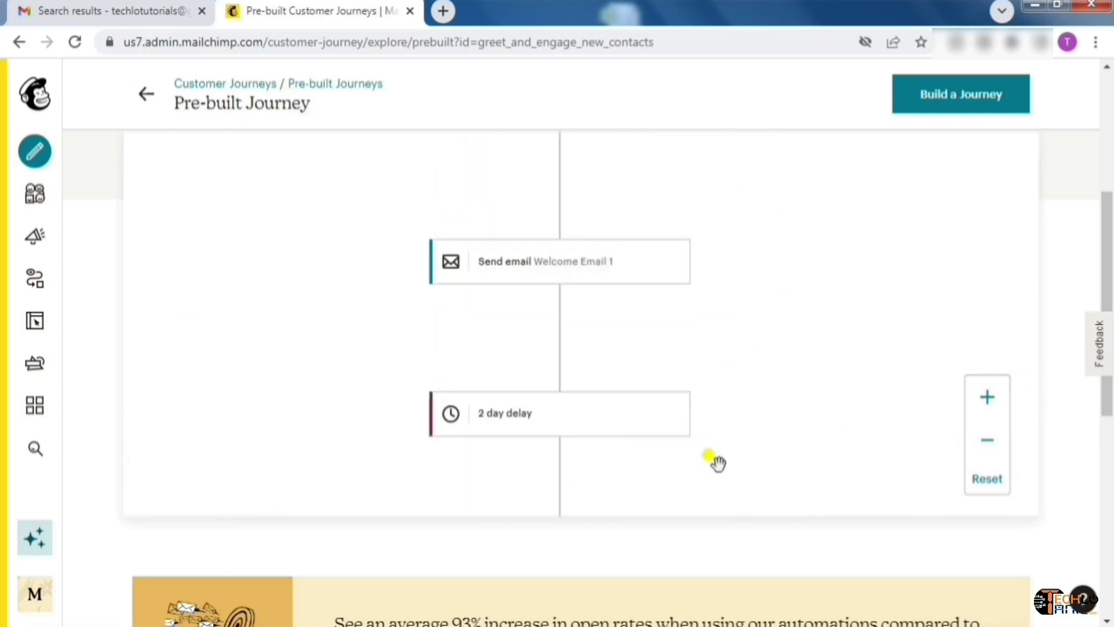
{"action": "left_click_drag", "start_coordinate": [759, 256], "coordinate": [746, 161]}
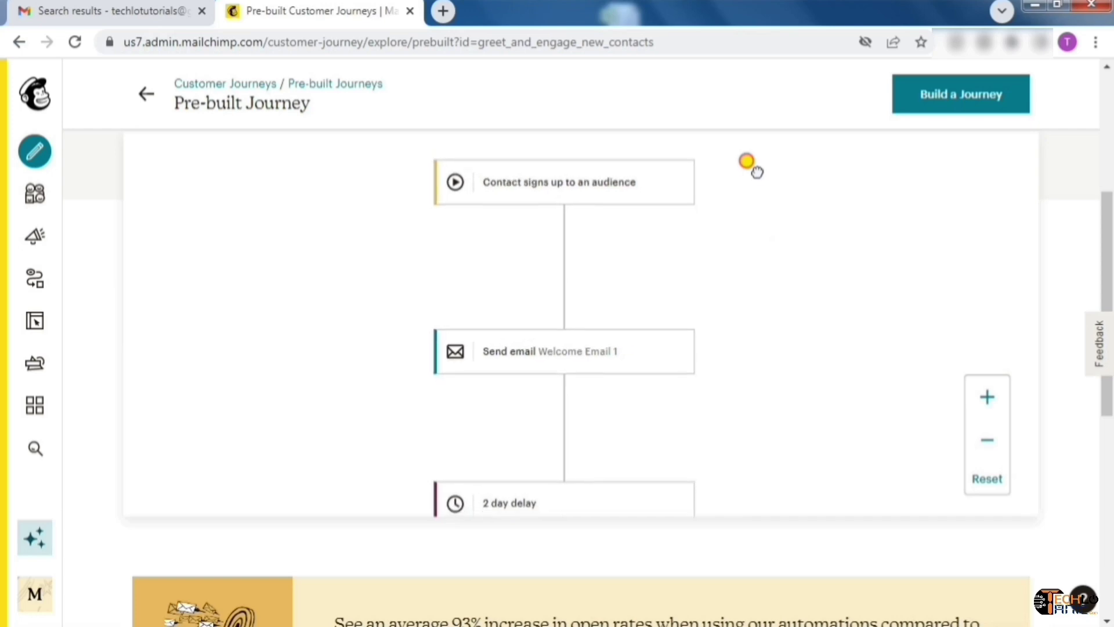
Start from the Welcome new contacts template and confirm the audience to create the draft journey
{"action": "left_click", "coordinate": [981, 108]}
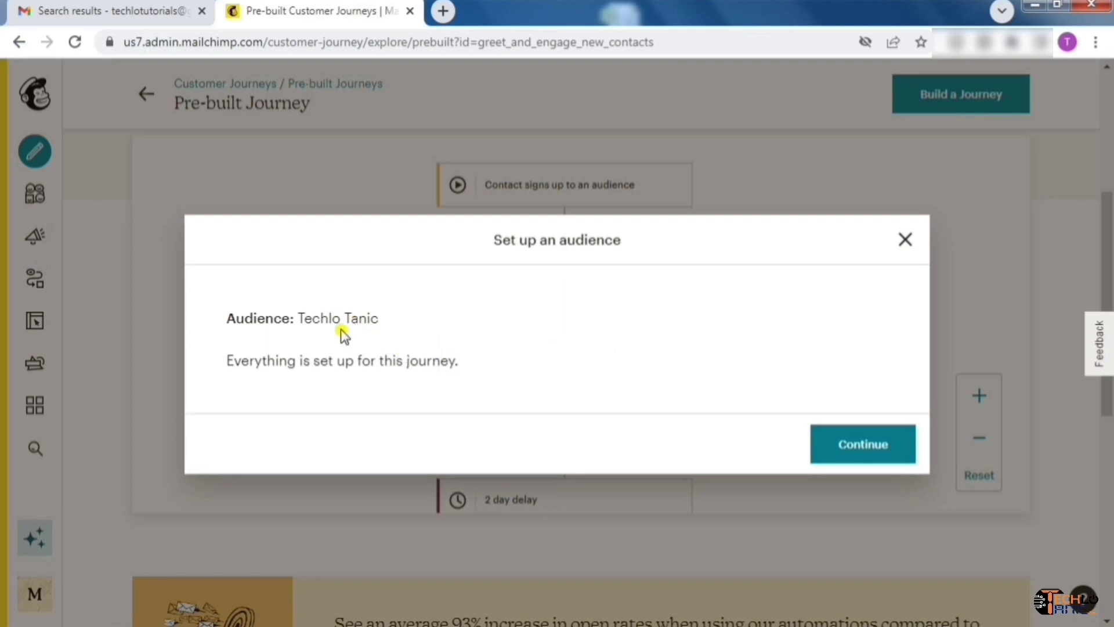
{"action": "left_click", "coordinate": [869, 447]}
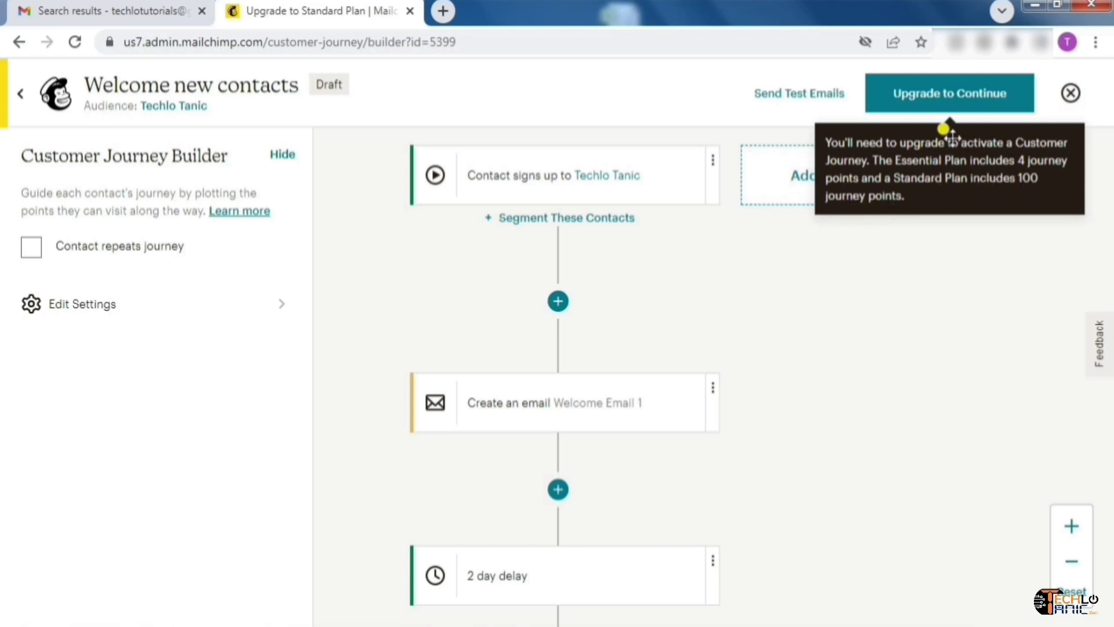
Hide the settings panel, pan down through the delays and emails, and open the first If/Else step's conditions
{"action": "left_click", "coordinate": [283, 155]}
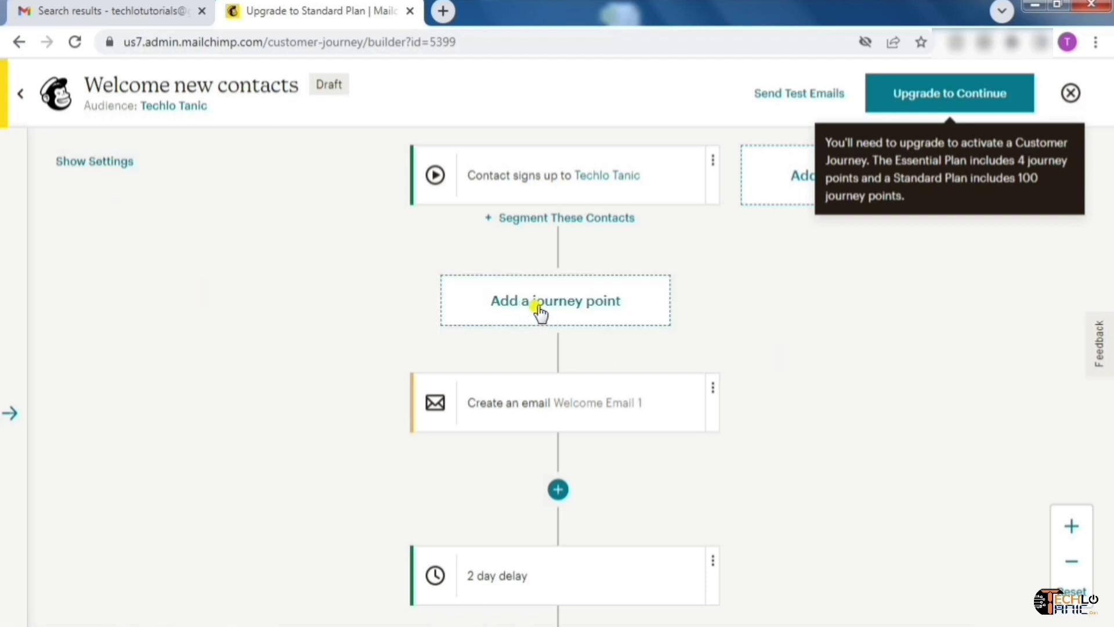
{"action": "left_click_drag", "start_coordinate": [851, 294], "coordinate": [522, 303]}
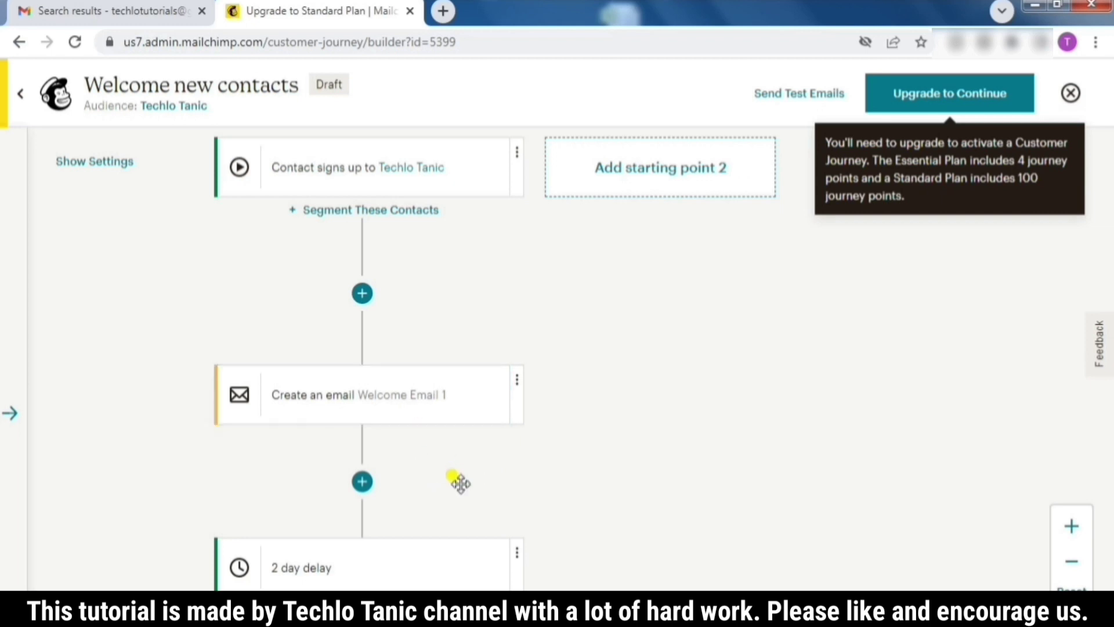
{"action": "left_click_drag", "start_coordinate": [459, 481], "coordinate": [453, 291]}
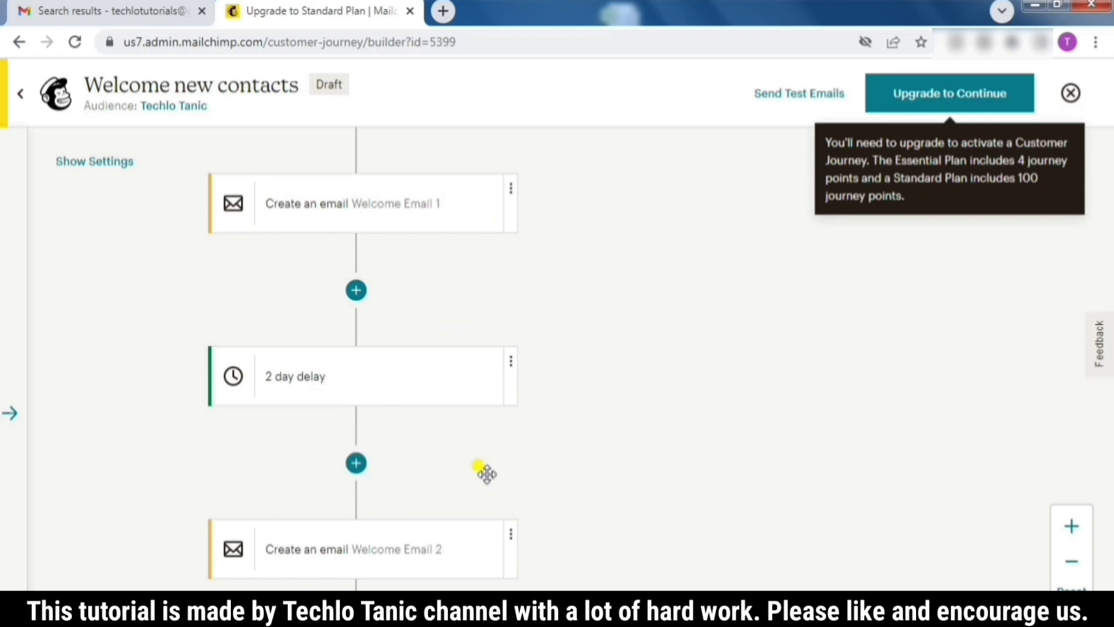
{"action": "left_click_drag", "start_coordinate": [487, 471], "coordinate": [487, 313]}
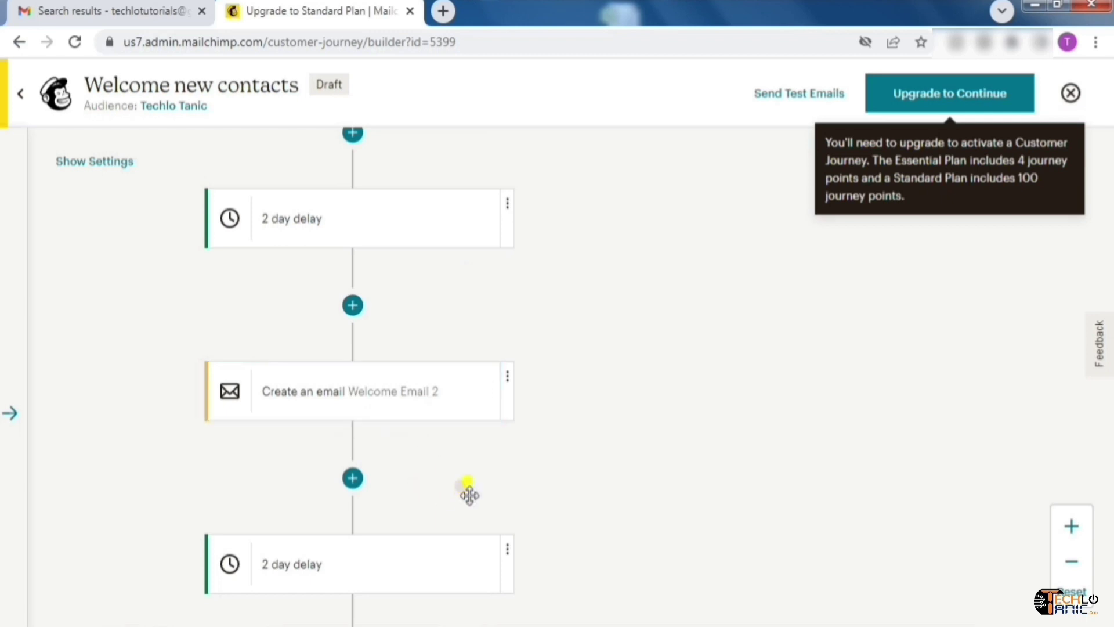
{"action": "left_click_drag", "start_coordinate": [477, 483], "coordinate": [488, 314]}
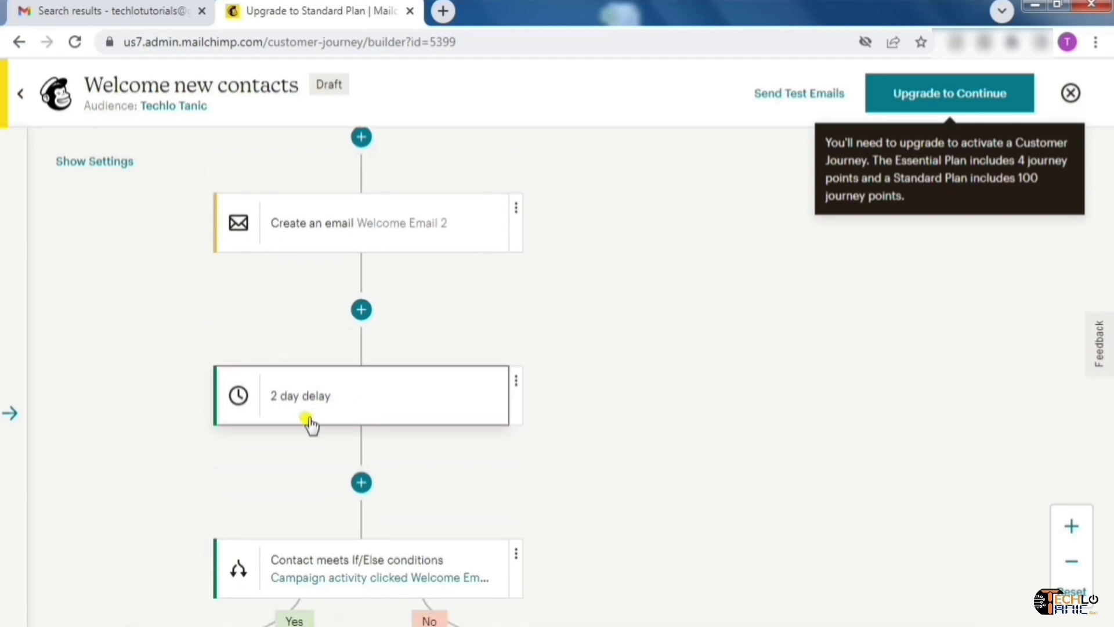
{"action": "left_click_drag", "start_coordinate": [510, 480], "coordinate": [517, 281]}
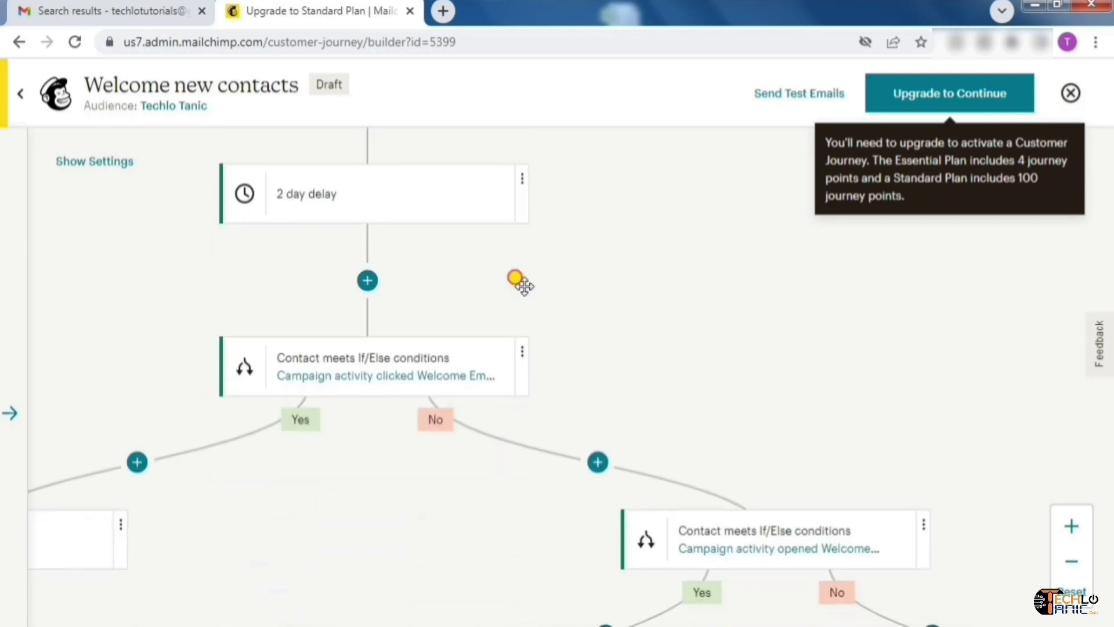
{"action": "left_click_drag", "start_coordinate": [633, 411], "coordinate": [725, 312]}
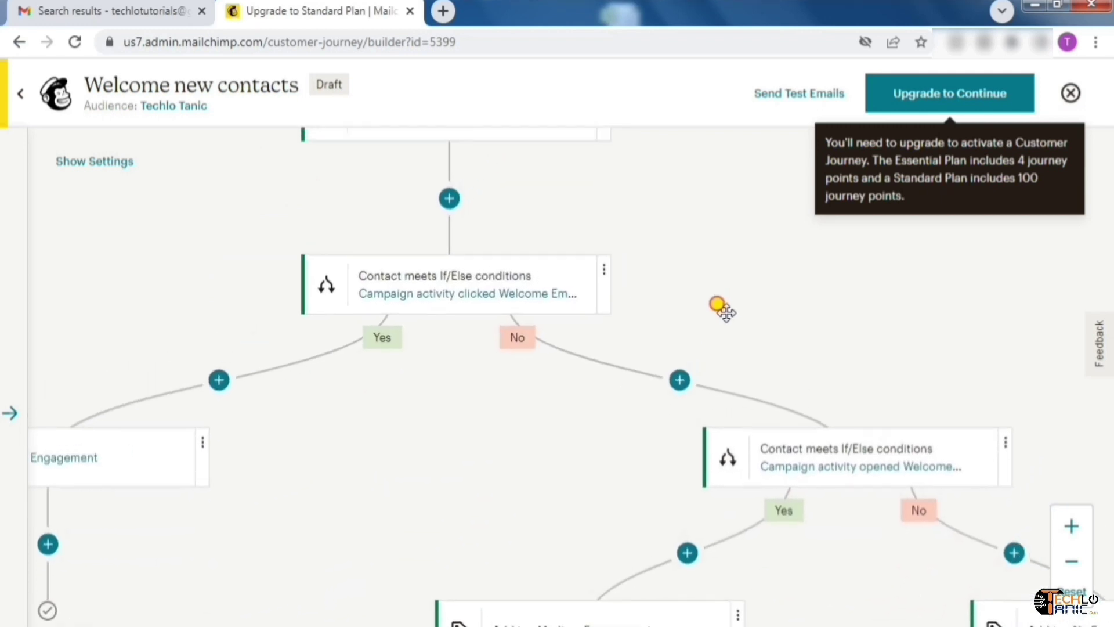
{"action": "left_click", "coordinate": [473, 284]}
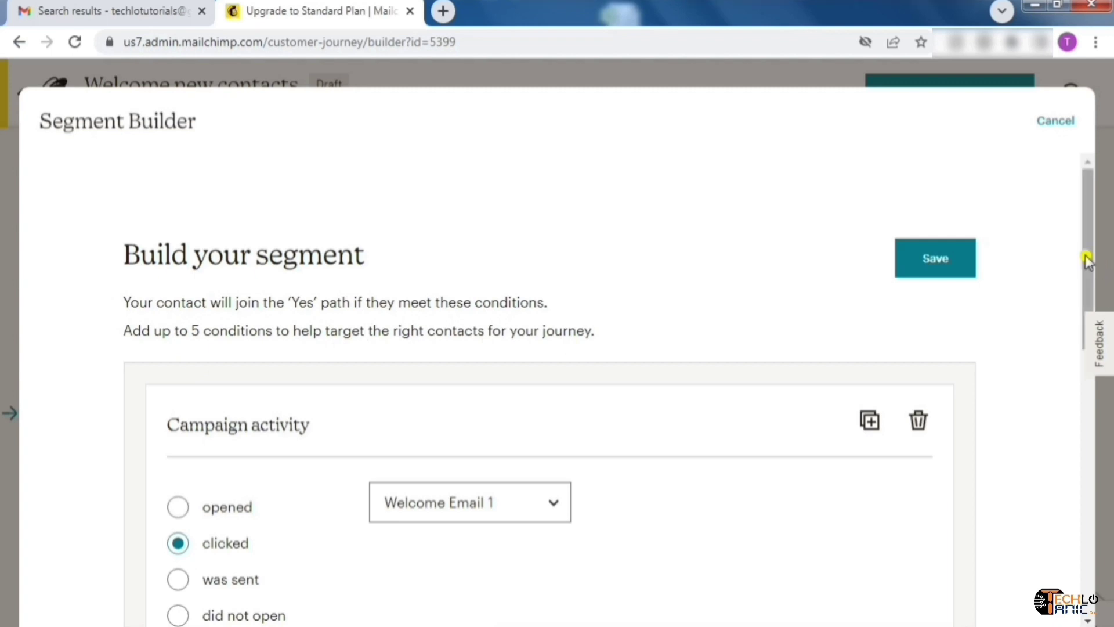
Switch the condition match to And, then back to Or
{"action": "left_click_drag", "start_coordinate": [1087, 256], "coordinate": [1108, 320]}
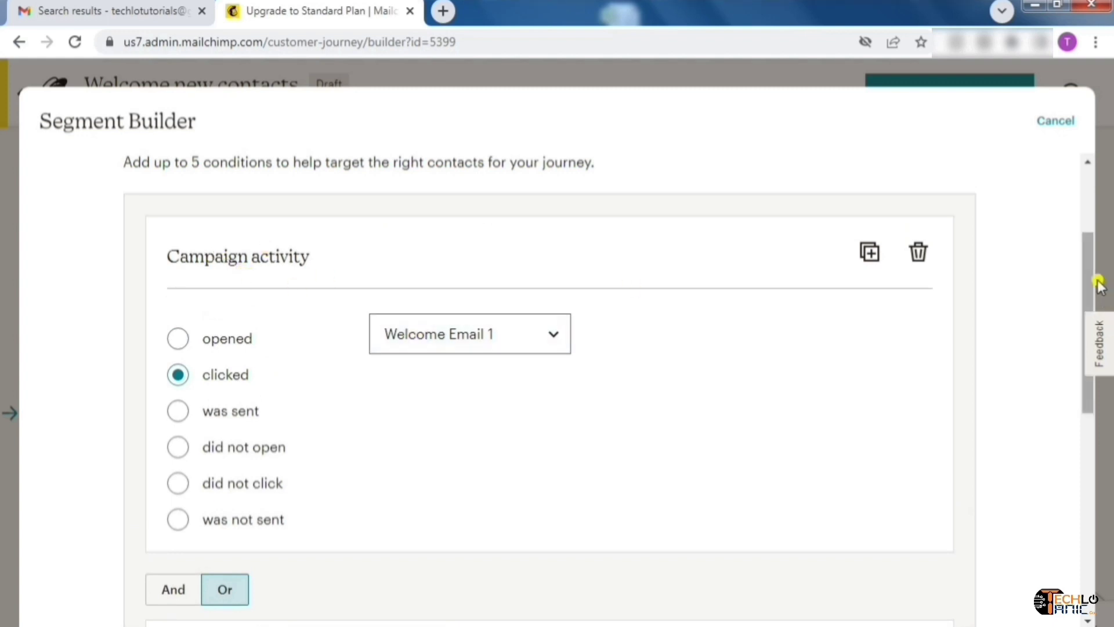
{"action": "left_click_drag", "start_coordinate": [1100, 284], "coordinate": [1088, 407]}
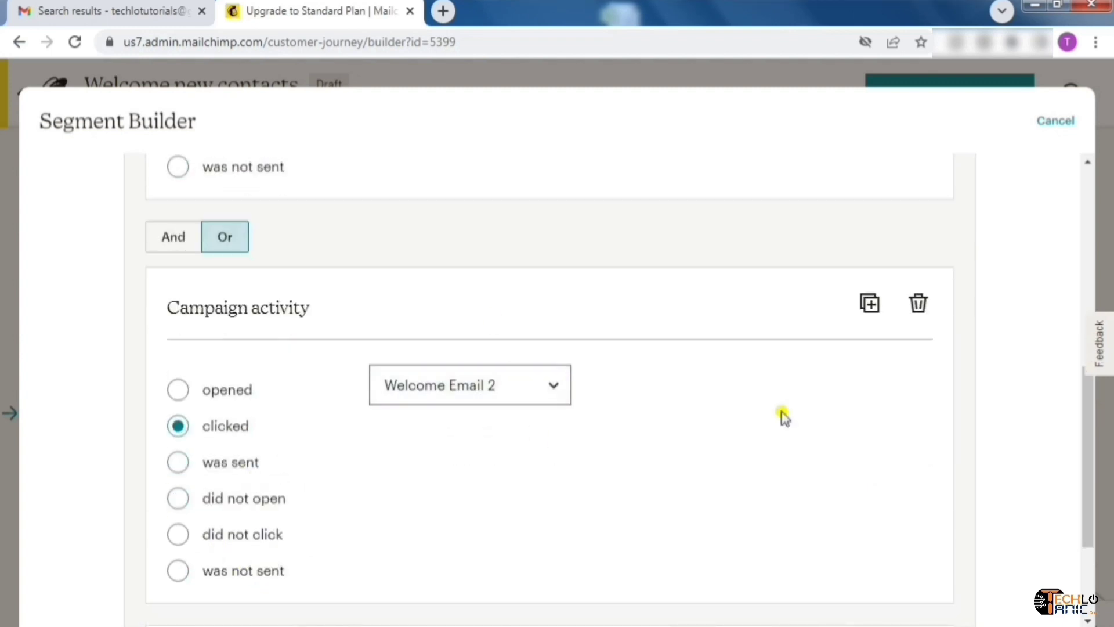
{"action": "left_click_drag", "start_coordinate": [1090, 423], "coordinate": [1091, 333]}
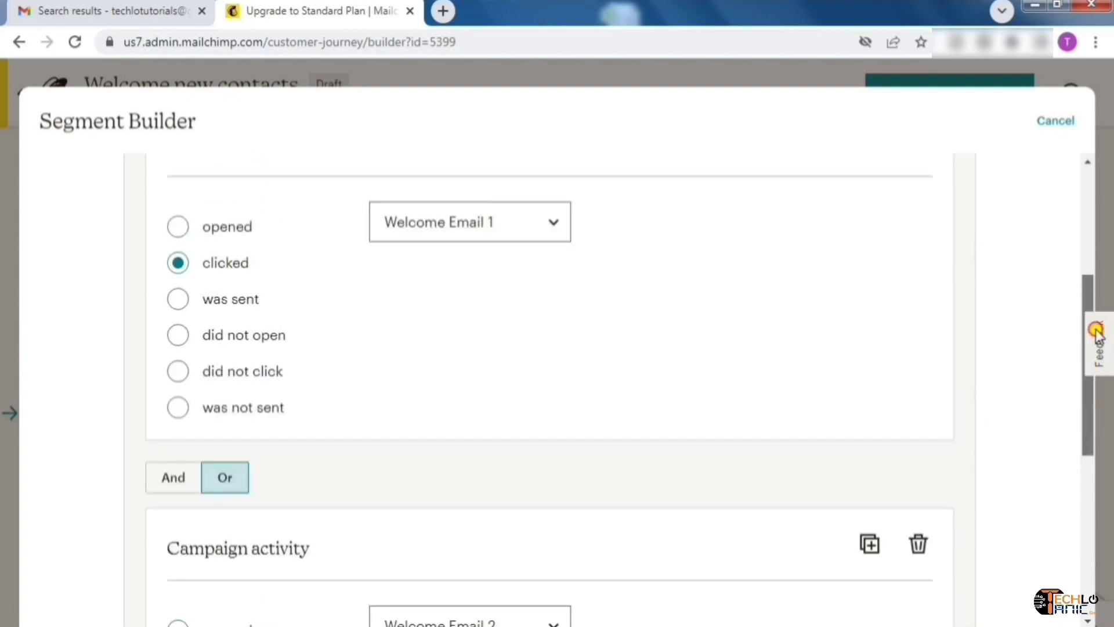
{"action": "left_click", "coordinate": [173, 479]}
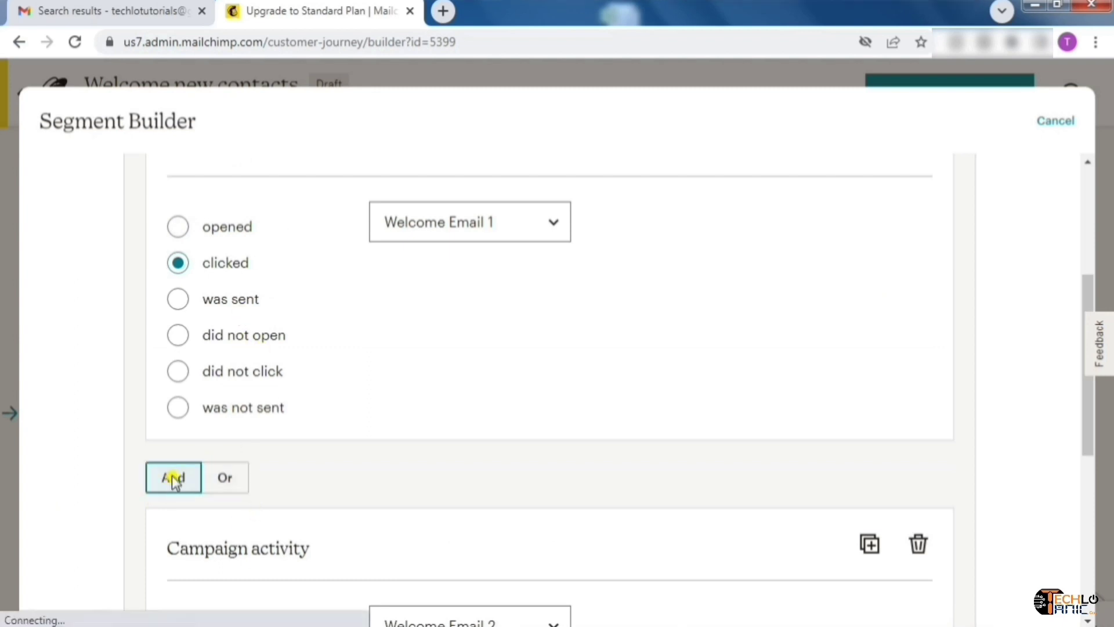
{"action": "left_click", "coordinate": [227, 490]}
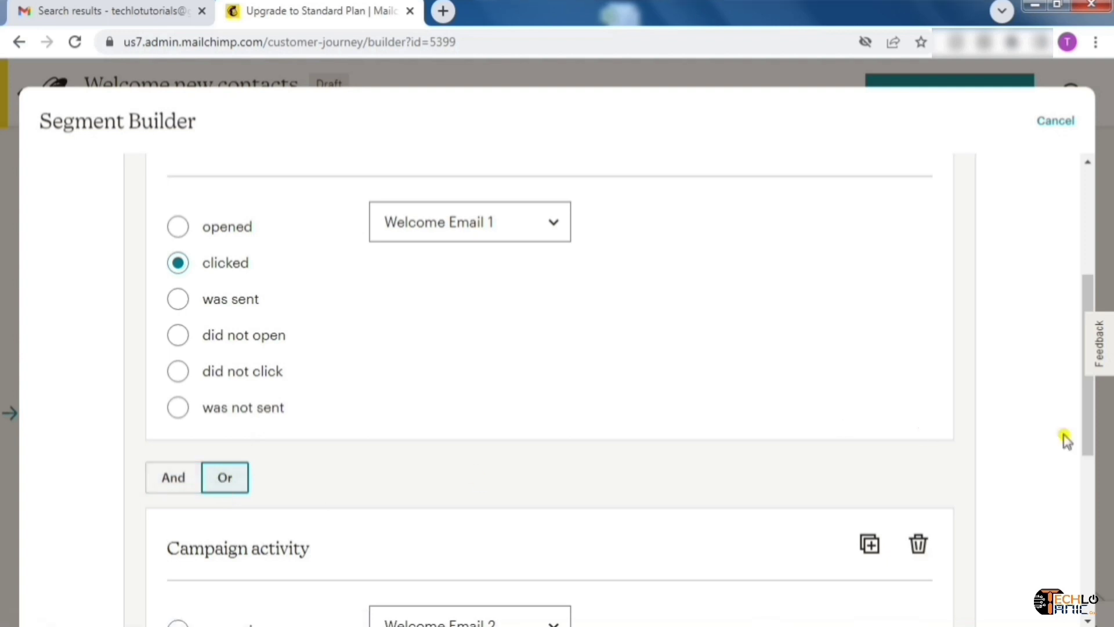
Browse the first condition's campaign list and keep Welcome Email 1 selected
{"action": "left_click_drag", "start_coordinate": [1087, 416], "coordinate": [1088, 361]}
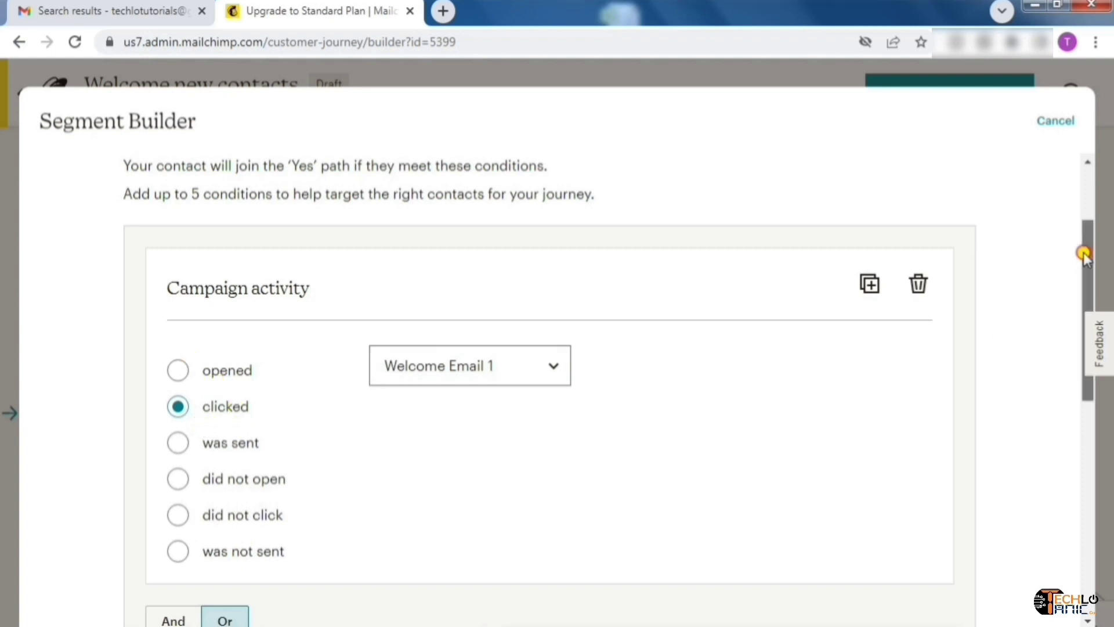
{"action": "scroll", "coordinate": [1084, 253], "scroll_direction": "down", "scroll_amount": 1}
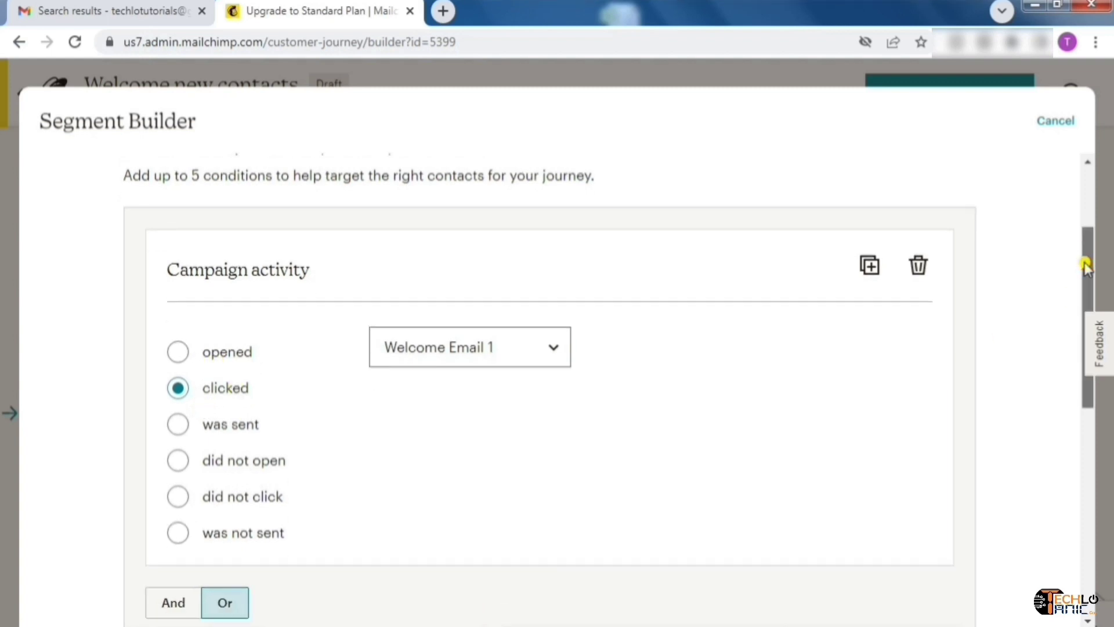
{"action": "left_click", "coordinate": [551, 337]}
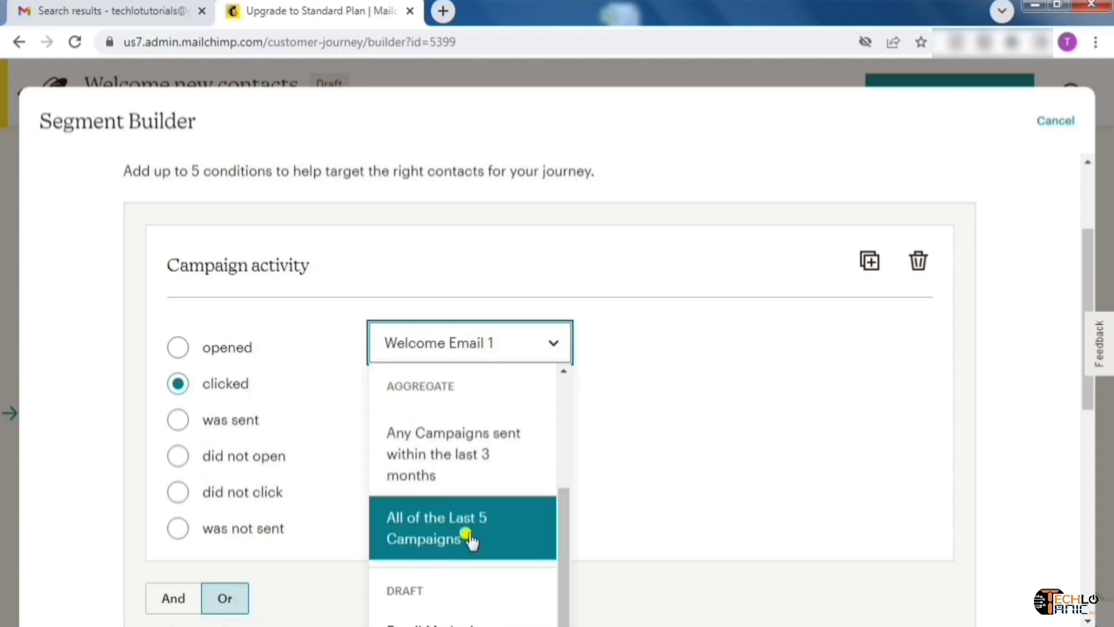
{"action": "left_click_drag", "start_coordinate": [567, 504], "coordinate": [566, 404]}
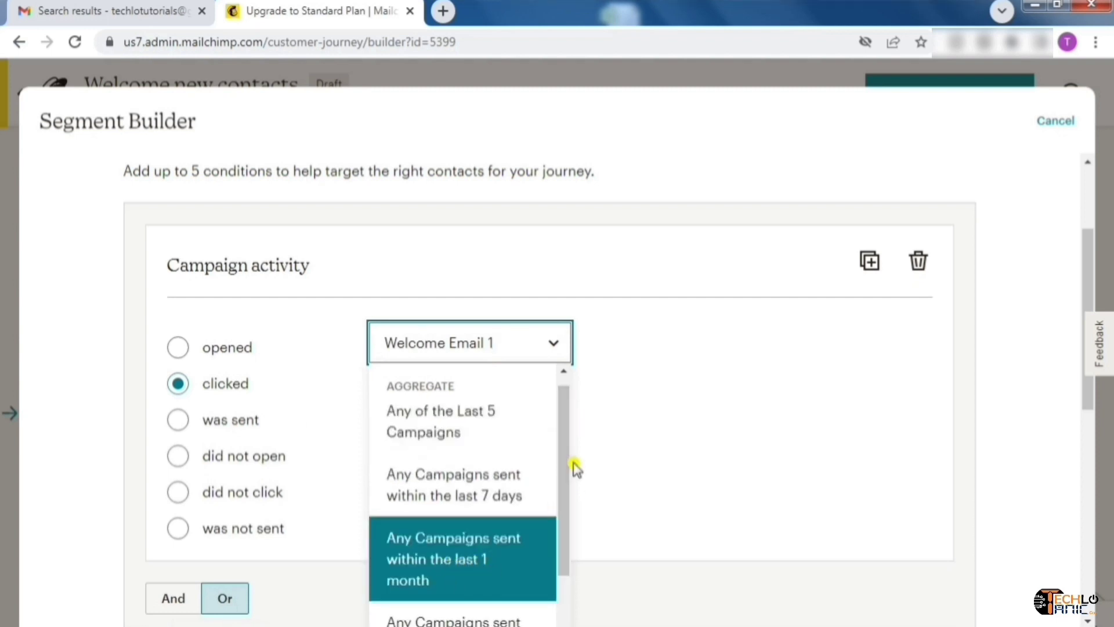
{"action": "left_click_drag", "start_coordinate": [566, 475], "coordinate": [562, 438]}
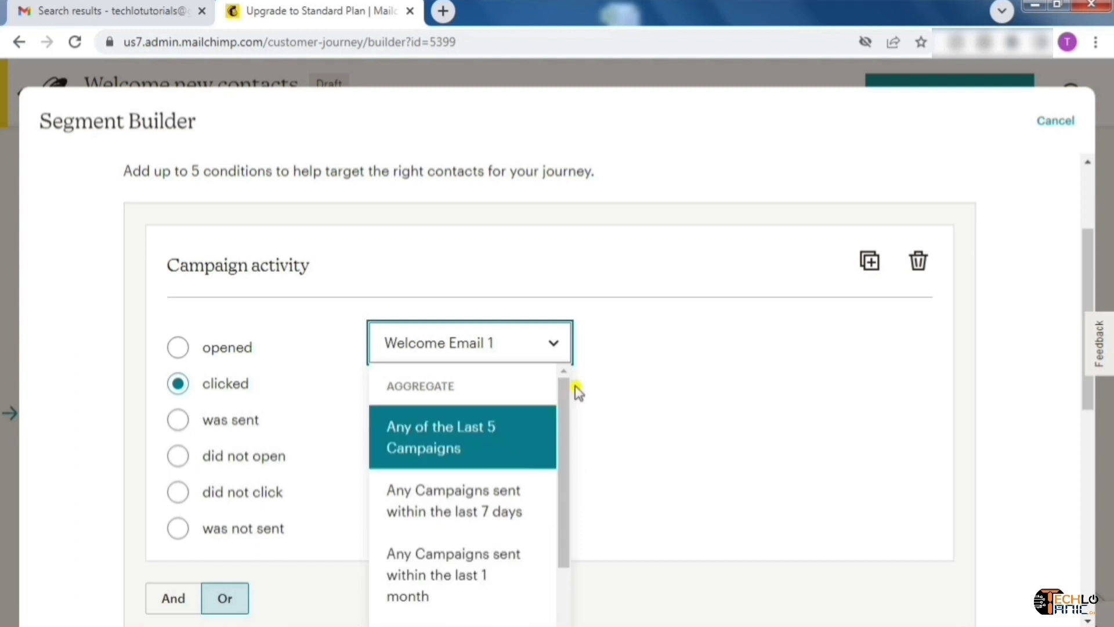
{"action": "left_click", "coordinate": [672, 355]}
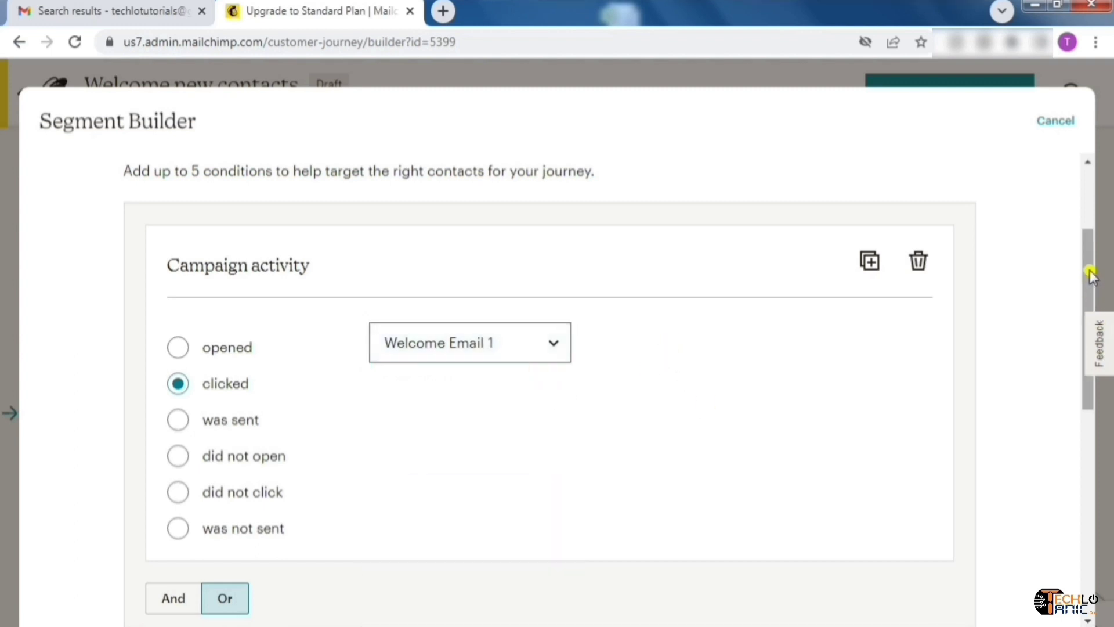
Add a new condition, discard it empty, and save the segment conditions unchanged
{"action": "left_click_drag", "start_coordinate": [1091, 273], "coordinate": [1094, 443]}
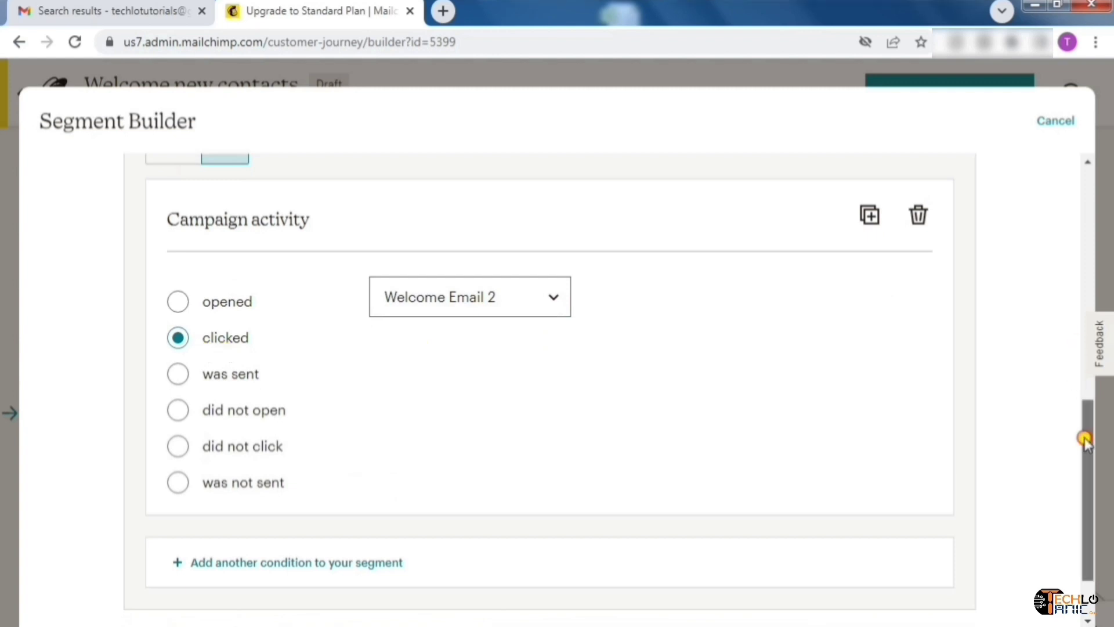
{"action": "left_click_drag", "start_coordinate": [1086, 438], "coordinate": [1087, 174]}
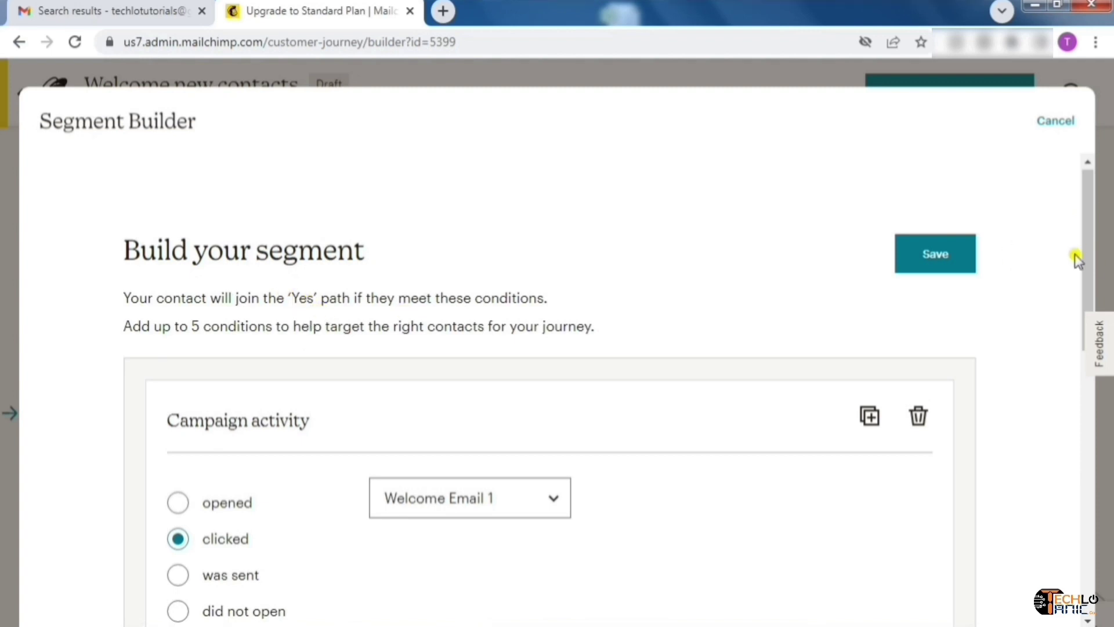
{"action": "left_click_drag", "start_coordinate": [1086, 255], "coordinate": [1091, 527]}
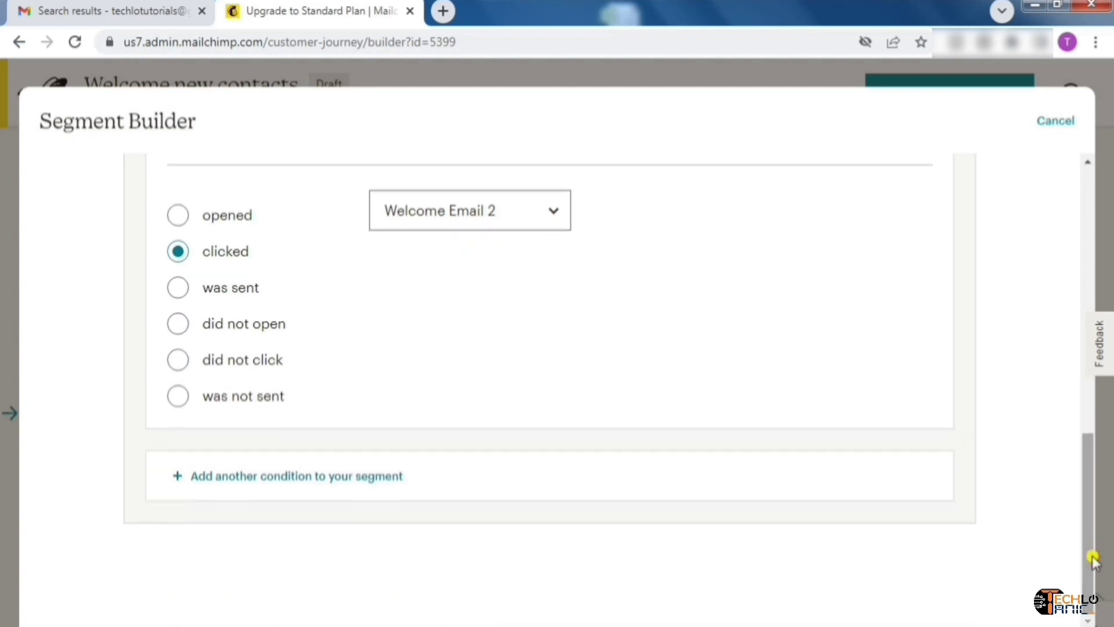
{"action": "left_click", "coordinate": [251, 483]}
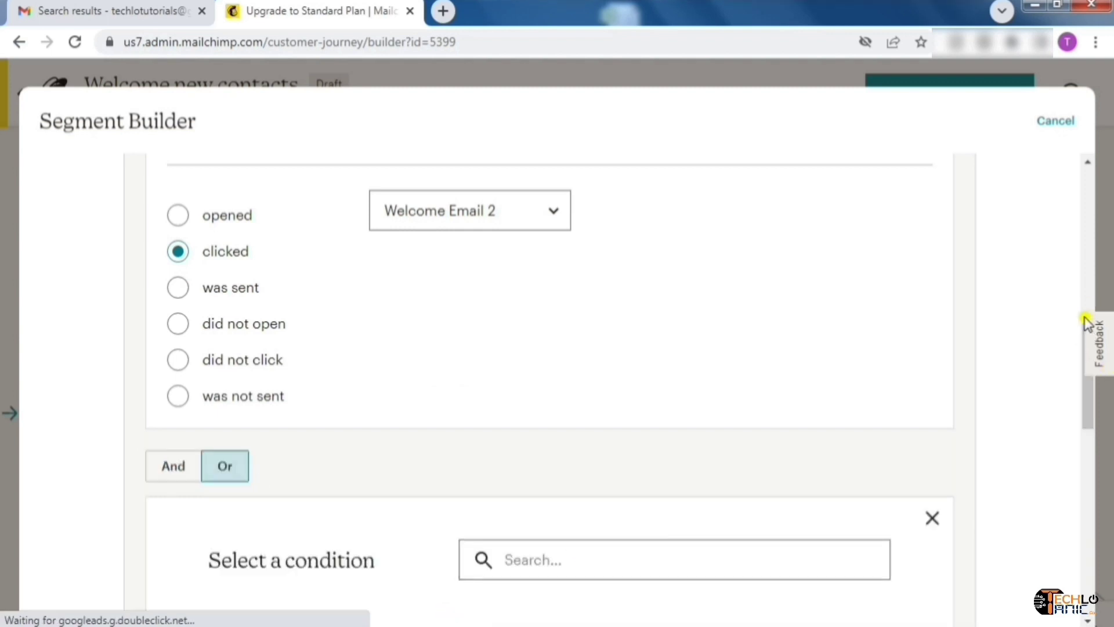
{"action": "scroll", "coordinate": [1091, 442], "scroll_direction": "down", "scroll_amount": 1}
{"action": "scroll", "coordinate": [1091, 442], "scroll_direction": "down", "scroll_amount": 7}
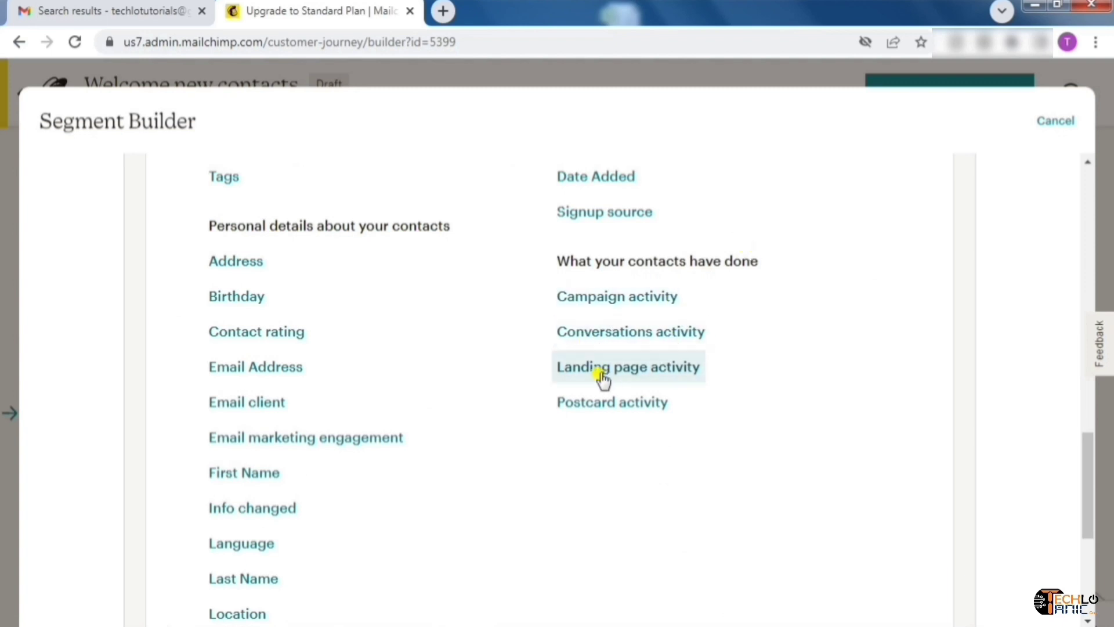
{"action": "left_click_drag", "start_coordinate": [1089, 481], "coordinate": [1097, 410]}
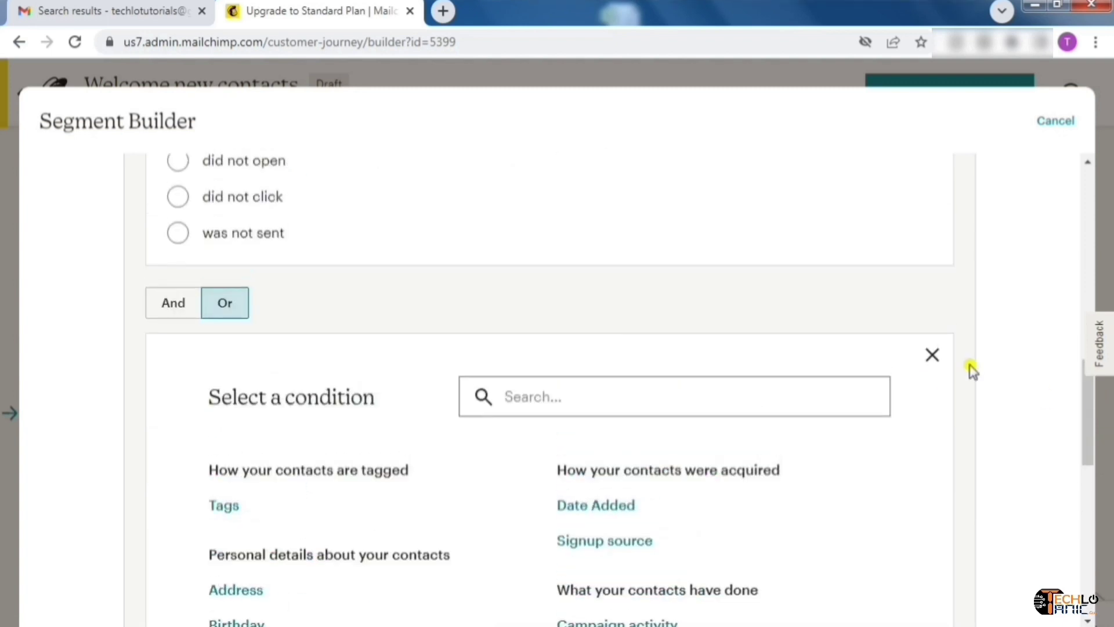
{"action": "left_click", "coordinate": [933, 355]}
{"action": "left_click_drag", "start_coordinate": [1087, 455], "coordinate": [1091, 174]}
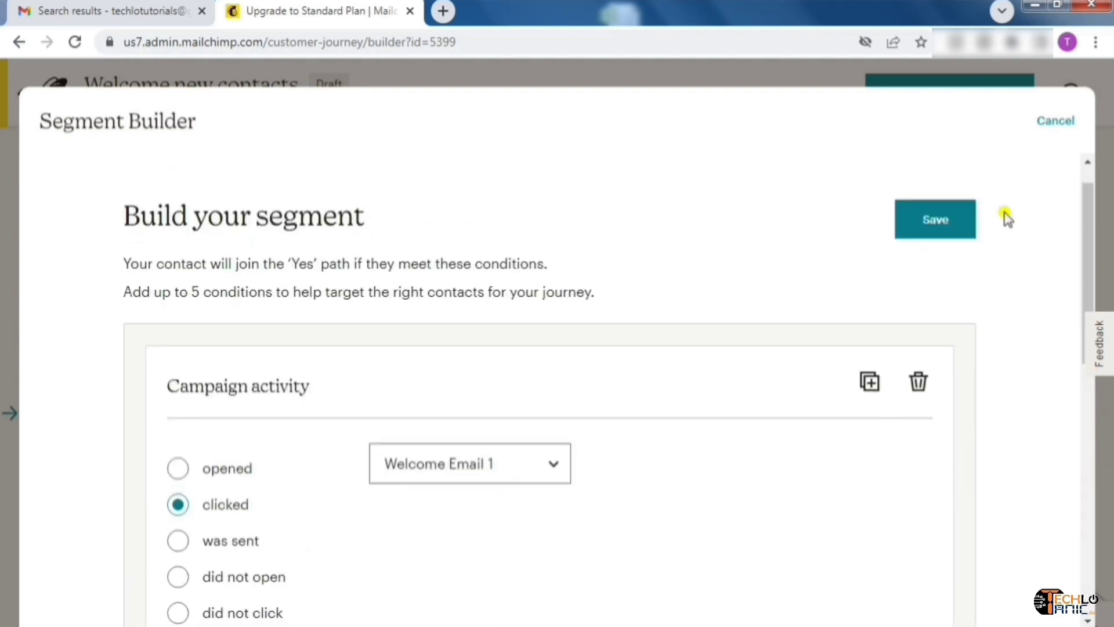
{"action": "left_click", "coordinate": [955, 220]}
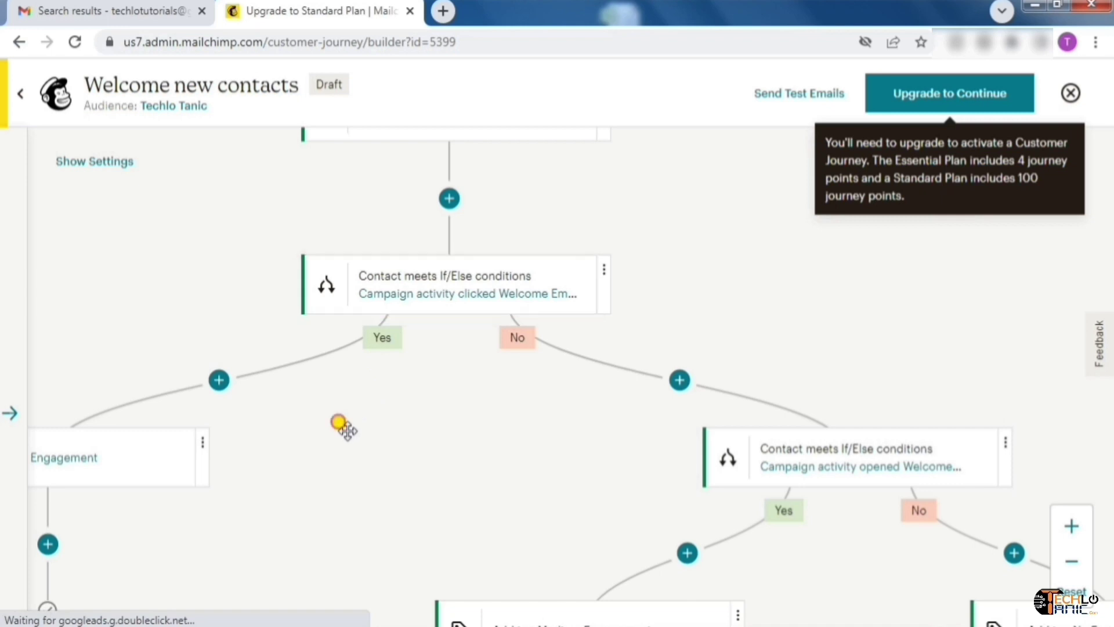
Pan across the Medium and No Engagement tag branches down to the Contact Exits endpoints
{"action": "left_click_drag", "start_coordinate": [346, 428], "coordinate": [535, 353]}
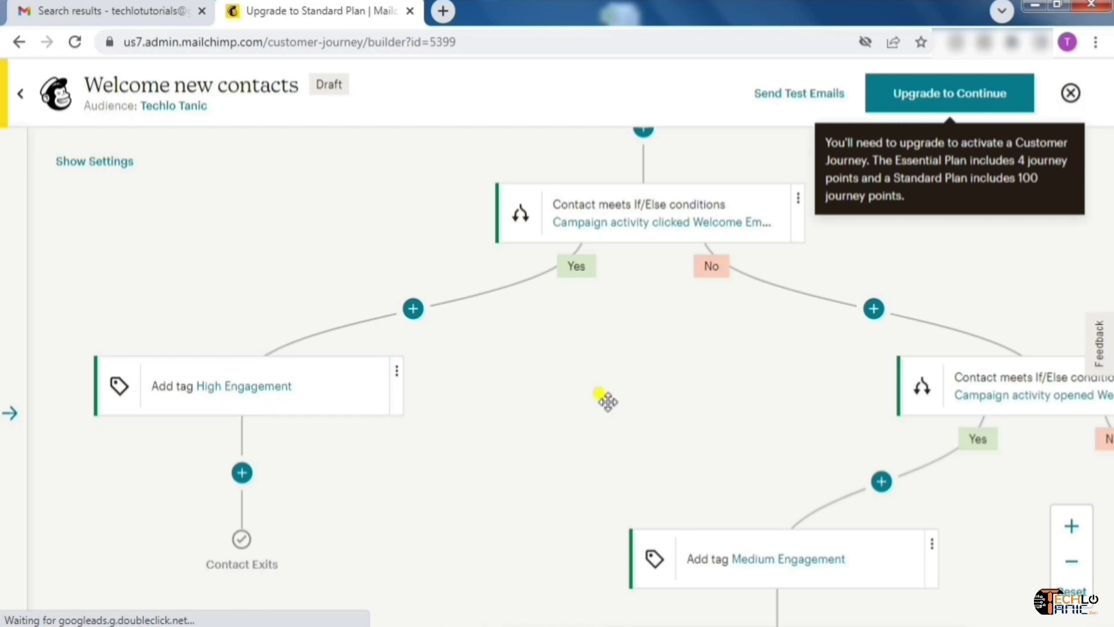
{"action": "left_click_drag", "start_coordinate": [702, 357], "coordinate": [346, 300]}
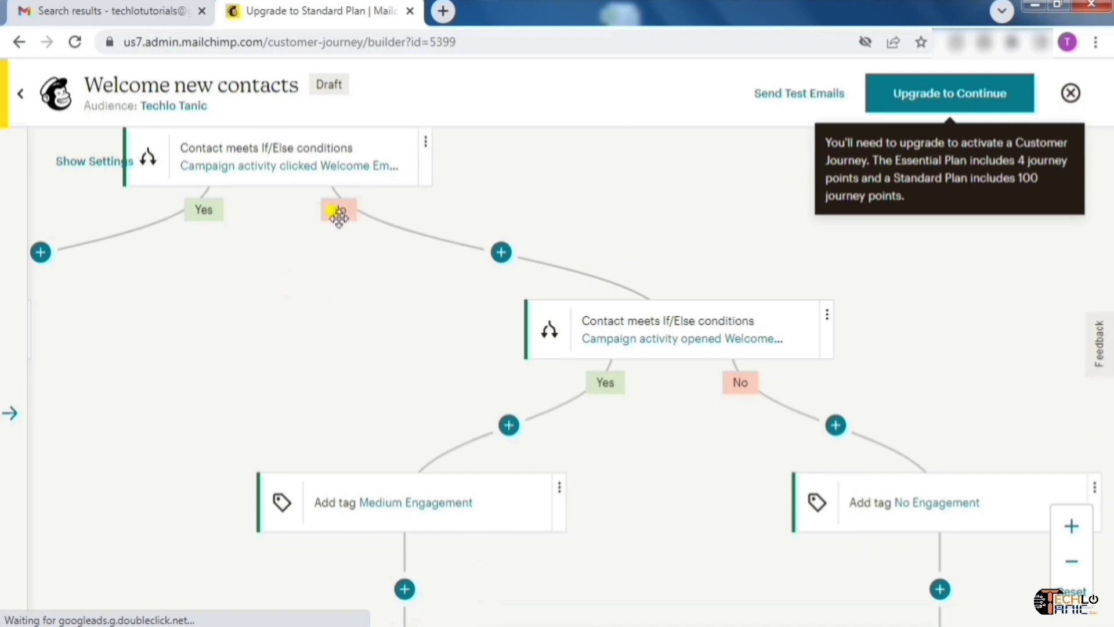
{"action": "left_click_drag", "start_coordinate": [339, 217], "coordinate": [303, 247]}
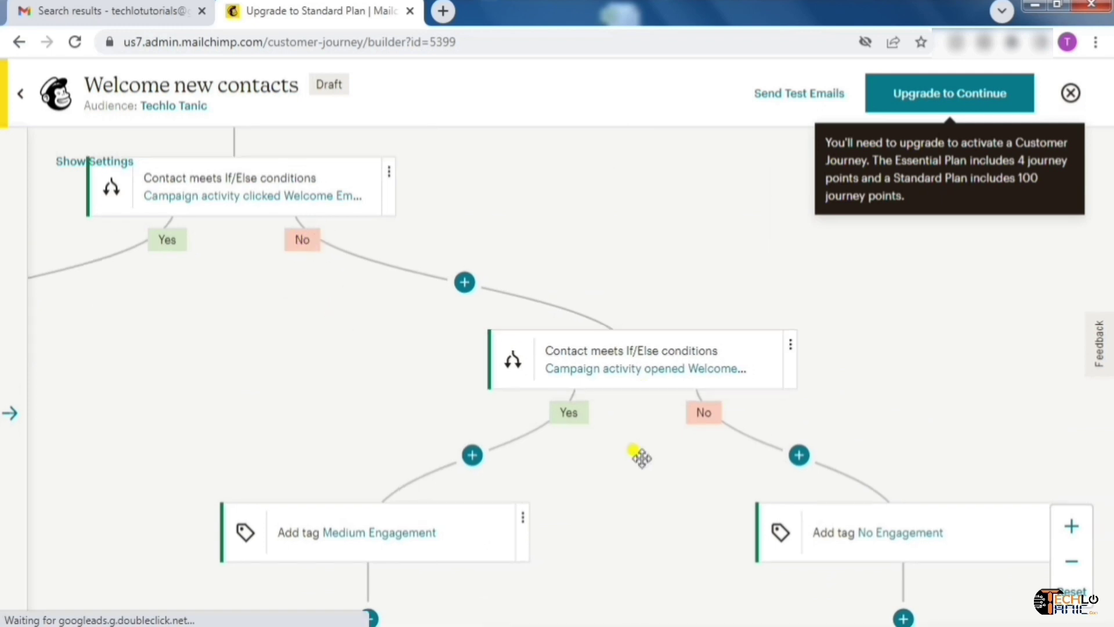
{"action": "left_click_drag", "start_coordinate": [647, 460], "coordinate": [587, 316]}
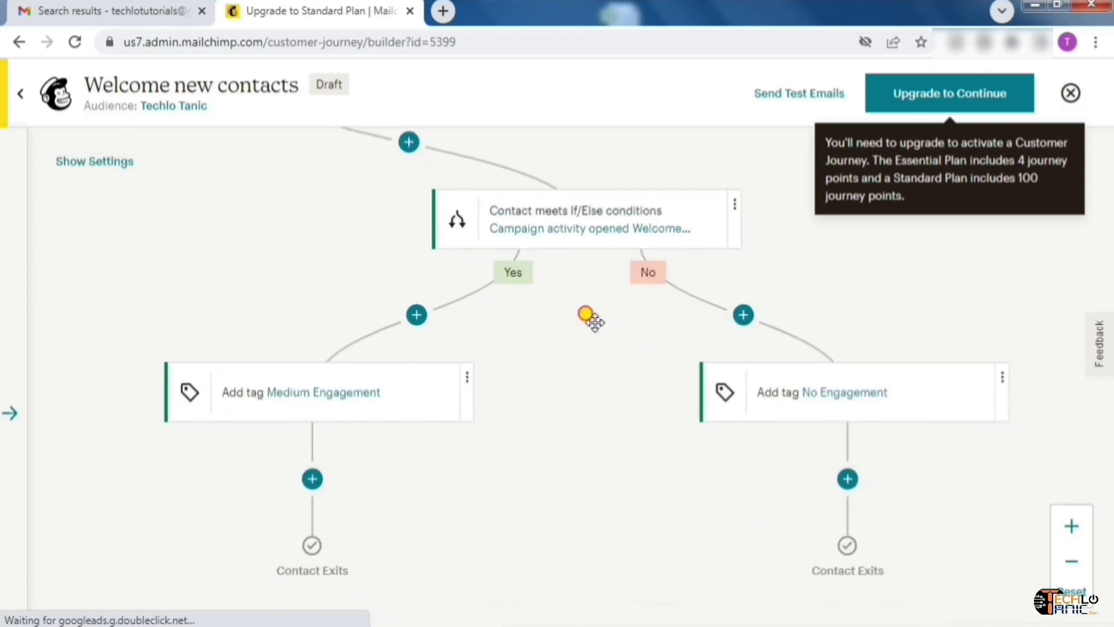
{"action": "left_click", "coordinate": [623, 223]}
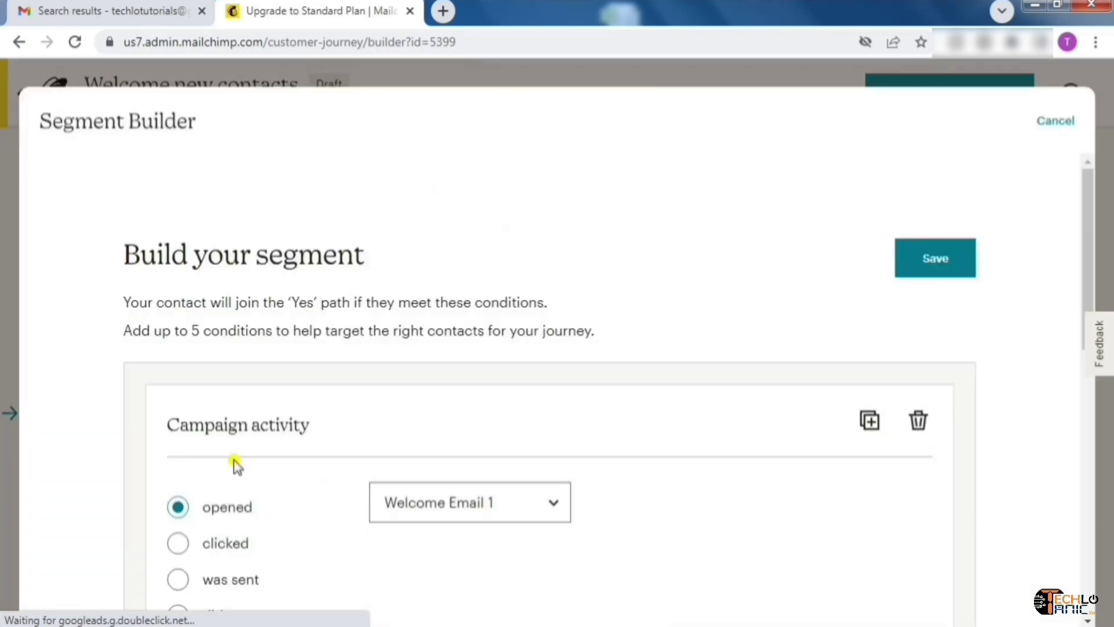
{"action": "left_click_drag", "start_coordinate": [1093, 218], "coordinate": [1089, 318]}
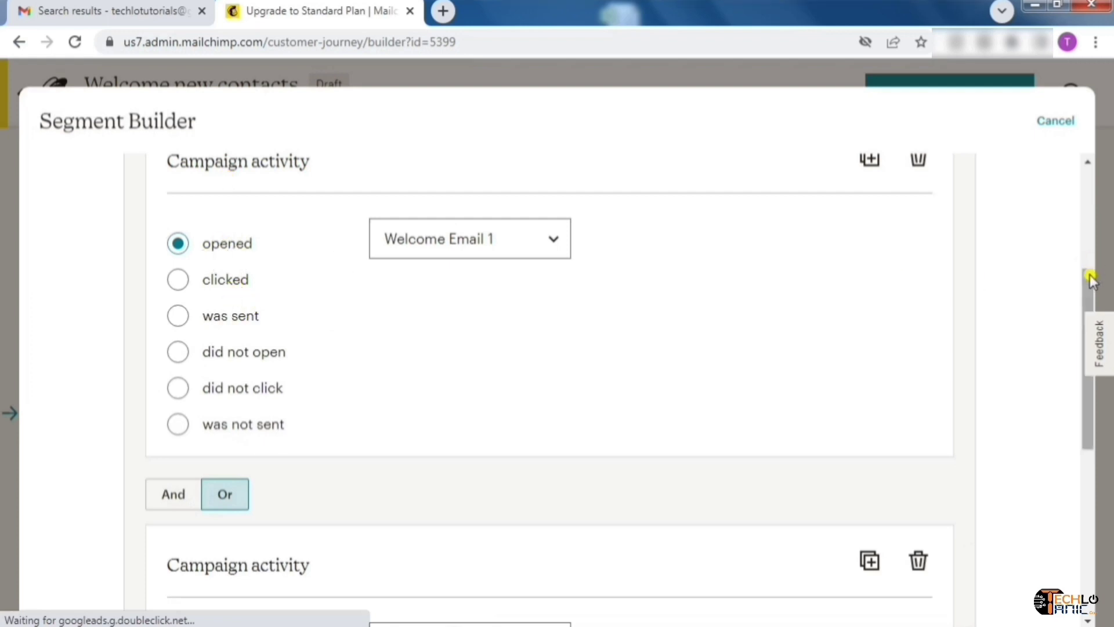
{"action": "left_click_drag", "start_coordinate": [1094, 285], "coordinate": [1088, 462]}
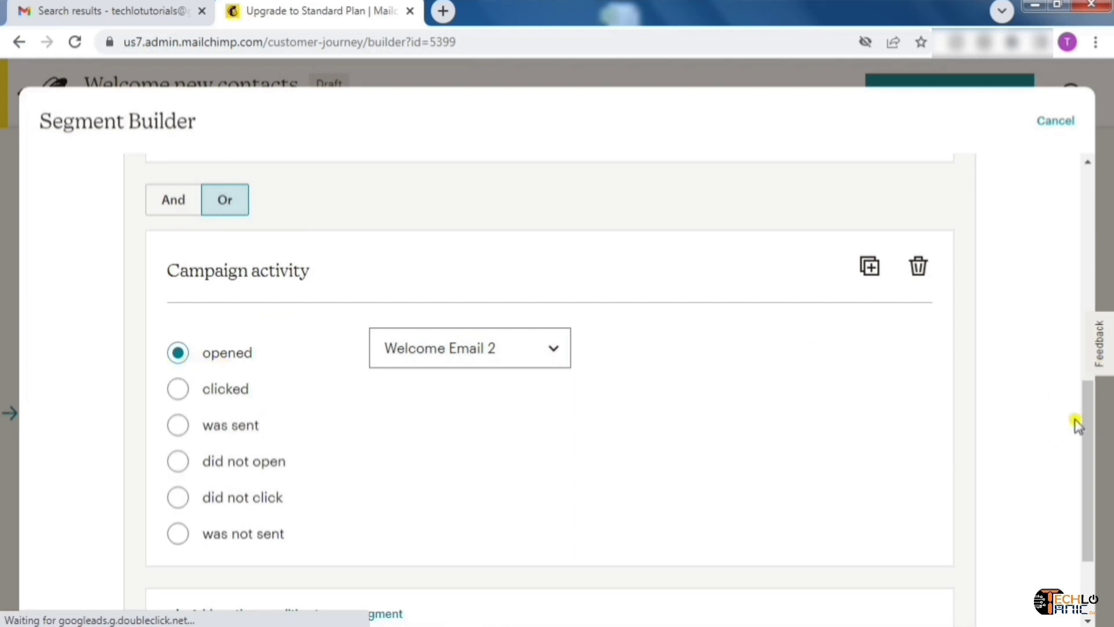
{"action": "left_click_drag", "start_coordinate": [1087, 427], "coordinate": [1109, 173]}
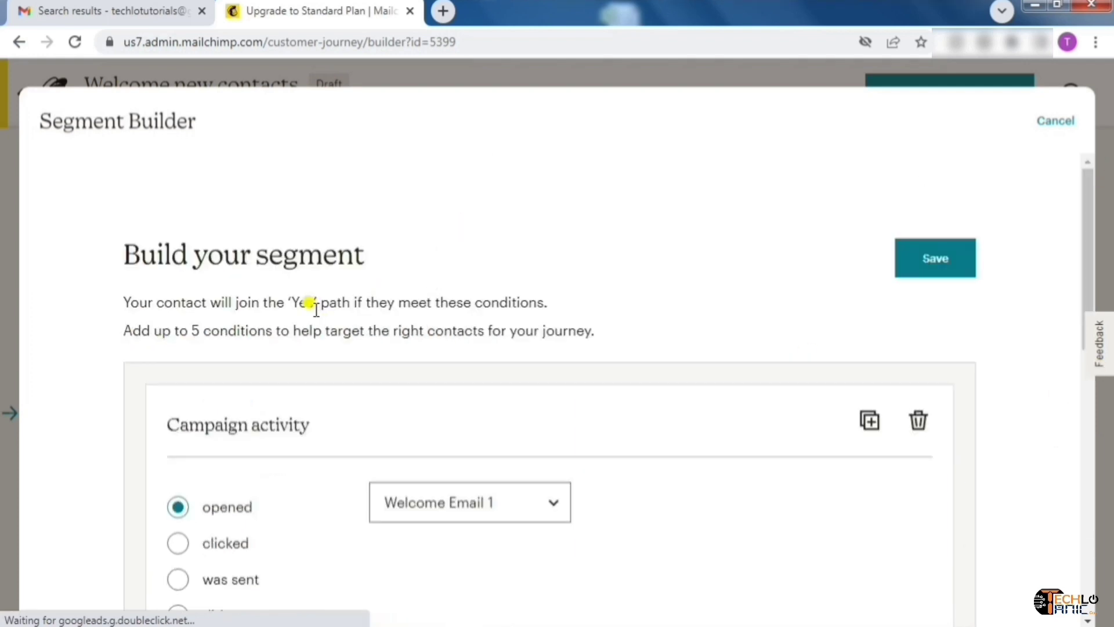
{"action": "left_click", "coordinate": [955, 259]}
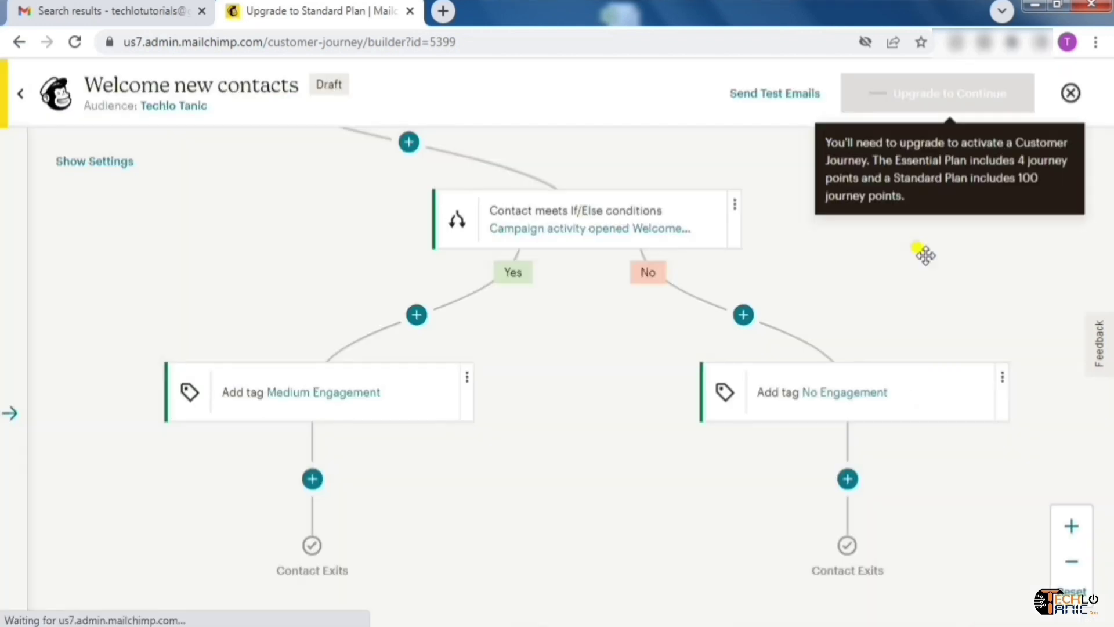
Pan up from Contact Exits past both If/Else checks, the delay and Welcome Email 2 to the signup trigger and Welcome Email 1
{"action": "mouse_move", "coordinate": [888, 240]}
{"action": "left_mouse_down"}
{"action": "mouse_move", "coordinate": [947, 256]}
{"action": "mouse_move", "coordinate": [883, 256]}
{"action": "left_mouse_up"}
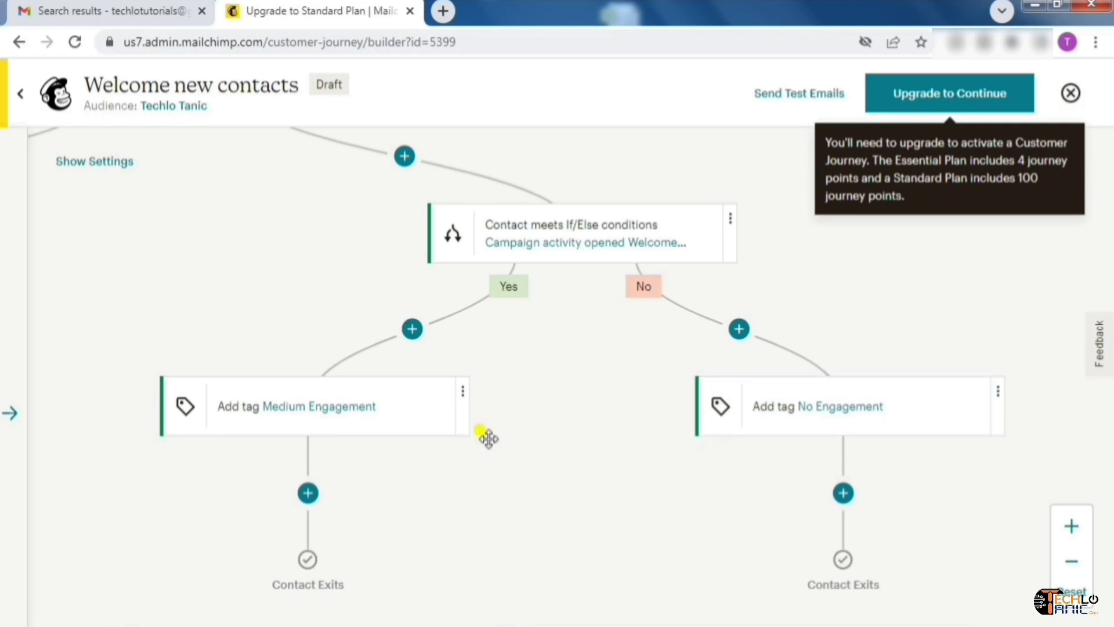
{"action": "left_click_drag", "start_coordinate": [539, 354], "coordinate": [659, 517]}
{"action": "left_click_drag", "start_coordinate": [345, 406], "coordinate": [509, 453]}
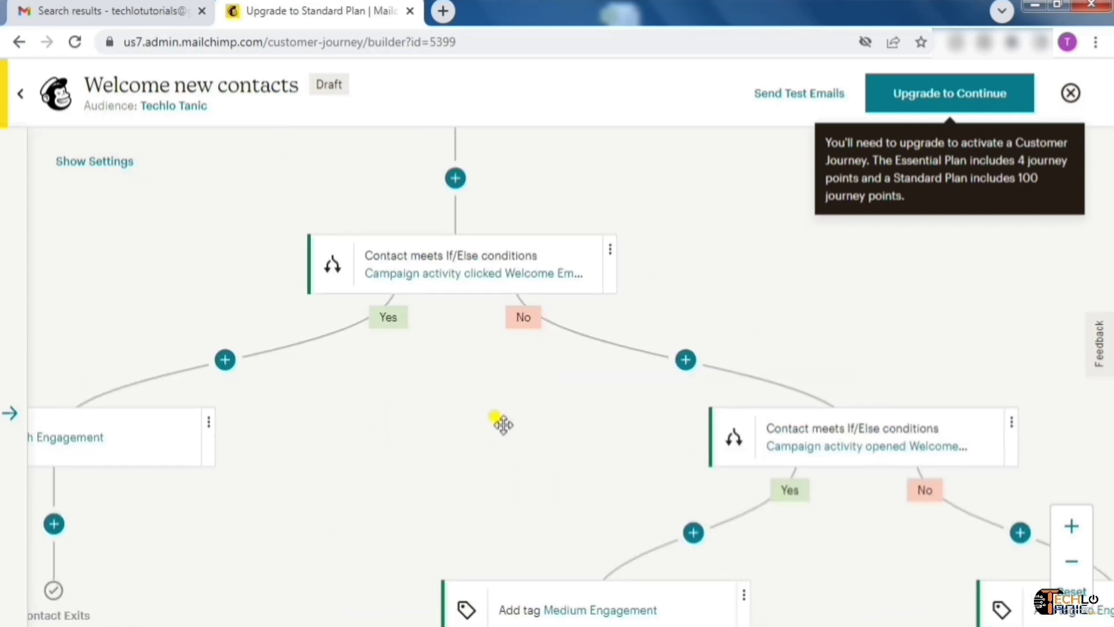
{"action": "left_click_drag", "start_coordinate": [490, 392], "coordinate": [423, 323]}
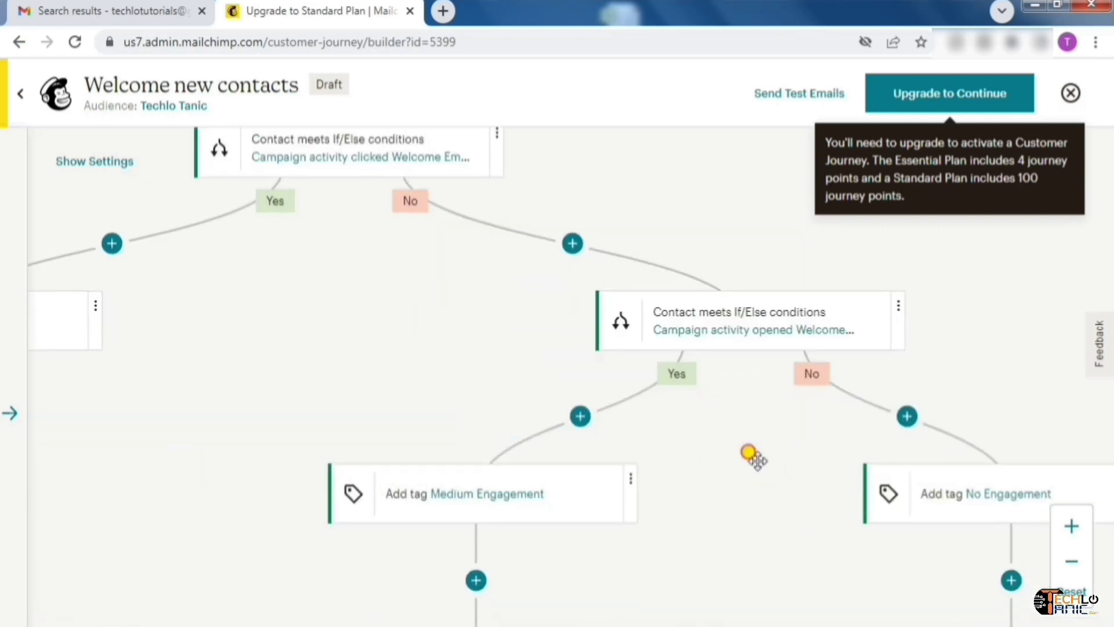
{"action": "left_click_drag", "start_coordinate": [755, 459], "coordinate": [587, 376]}
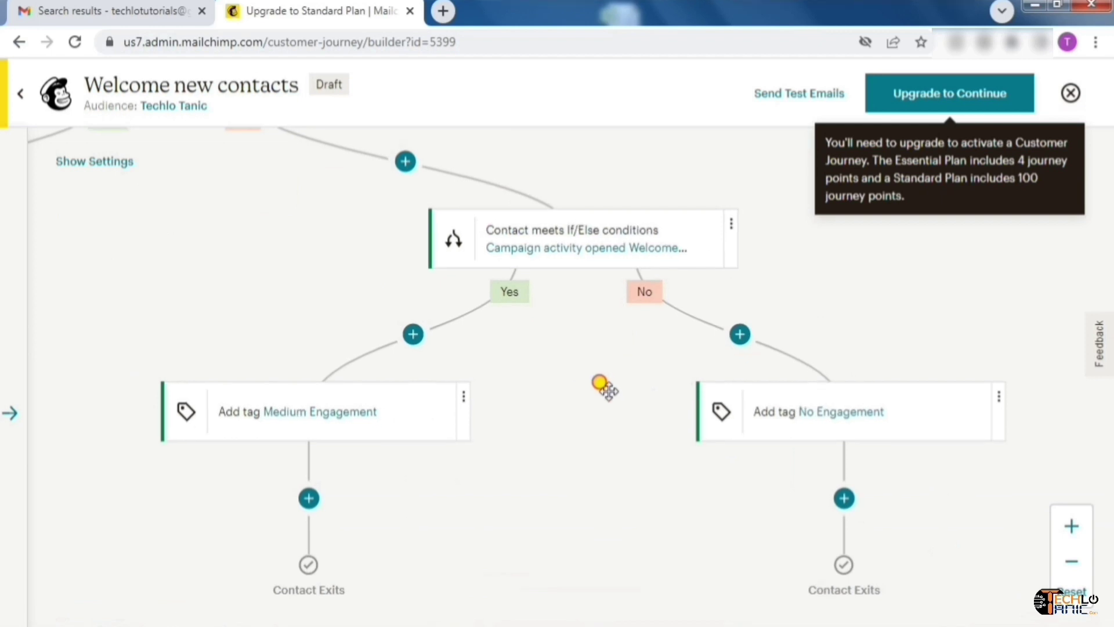
{"action": "left_click_drag", "start_coordinate": [604, 385], "coordinate": [808, 505]}
{"action": "left_click_drag", "start_coordinate": [430, 343], "coordinate": [584, 392]}
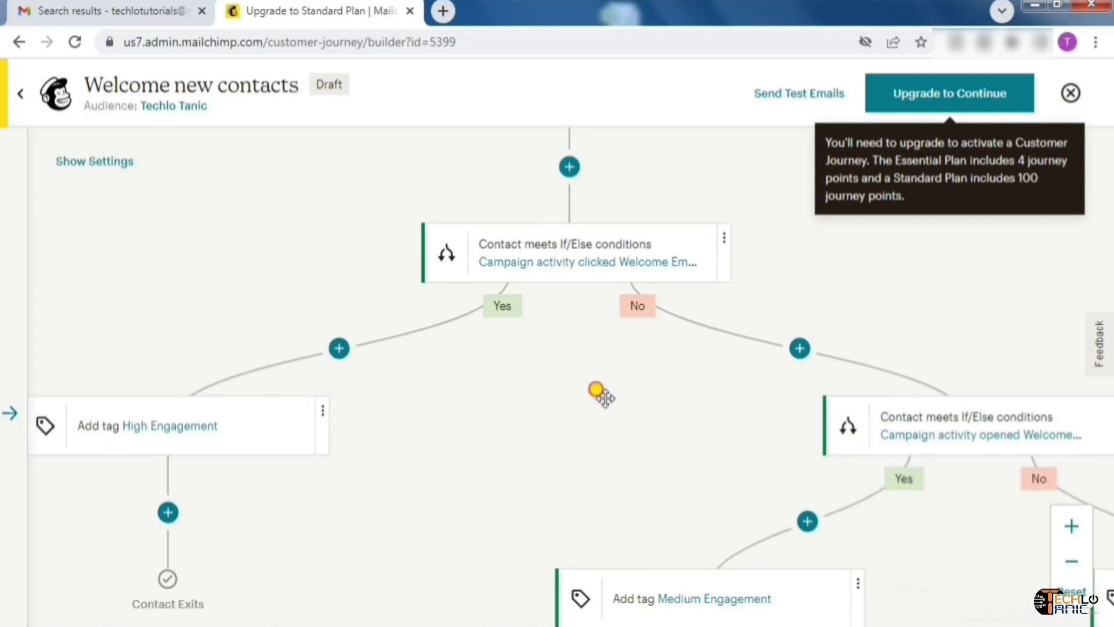
{"action": "left_click_drag", "start_coordinate": [597, 391], "coordinate": [563, 548]}
{"action": "left_click_drag", "start_coordinate": [744, 253], "coordinate": [729, 455]}
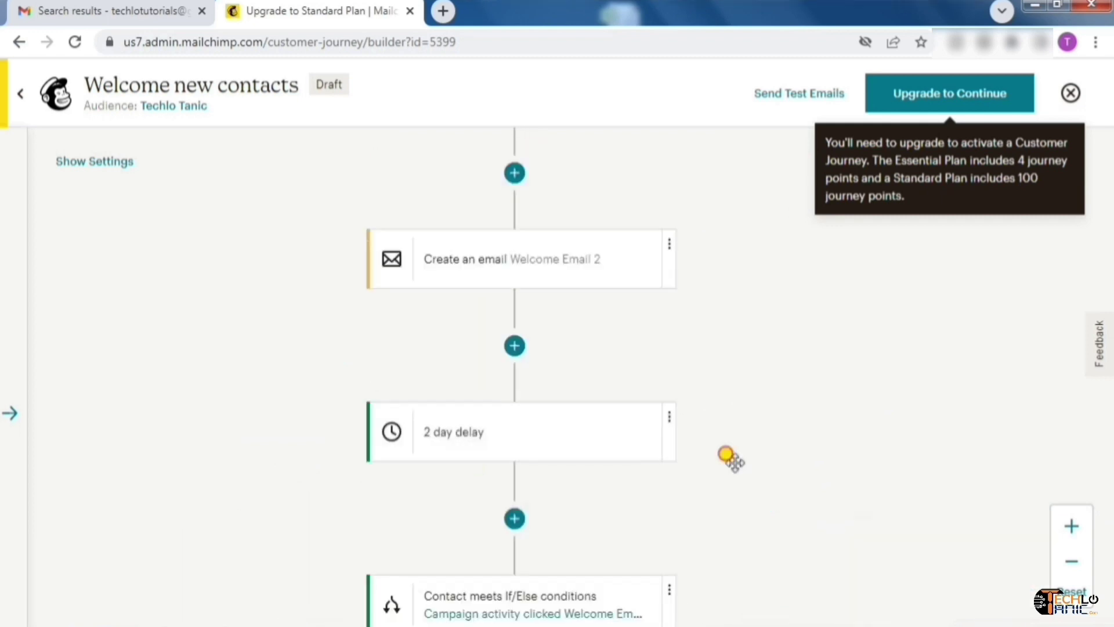
{"action": "left_click_drag", "start_coordinate": [746, 288], "coordinate": [741, 453]}
{"action": "left_click_drag", "start_coordinate": [749, 296], "coordinate": [751, 447]}
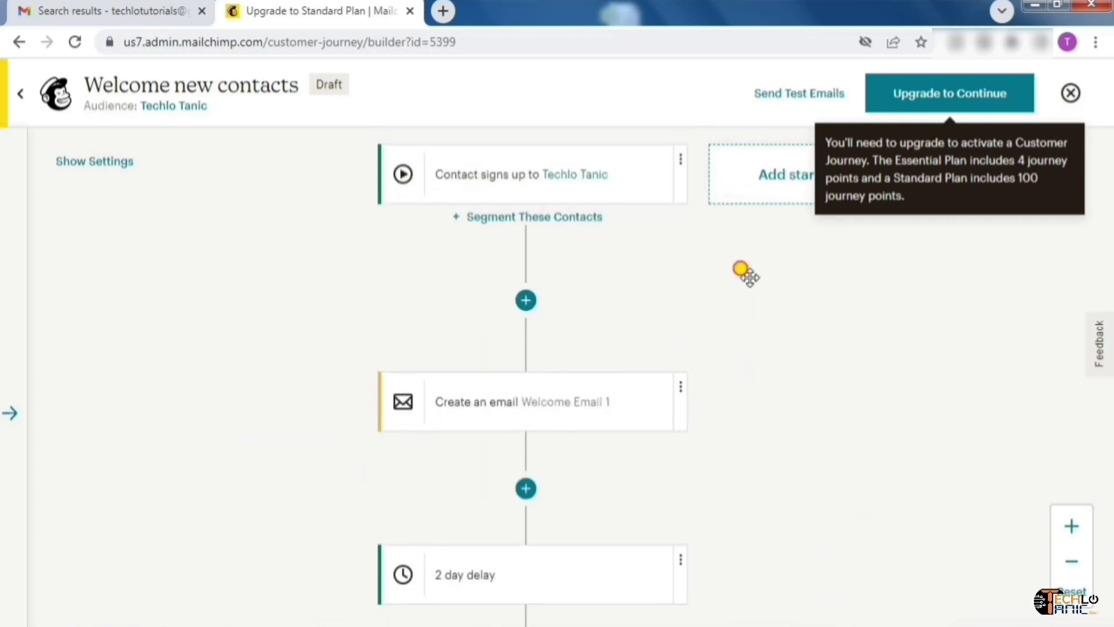
{"action": "left_click_drag", "start_coordinate": [741, 268], "coordinate": [591, 290]}
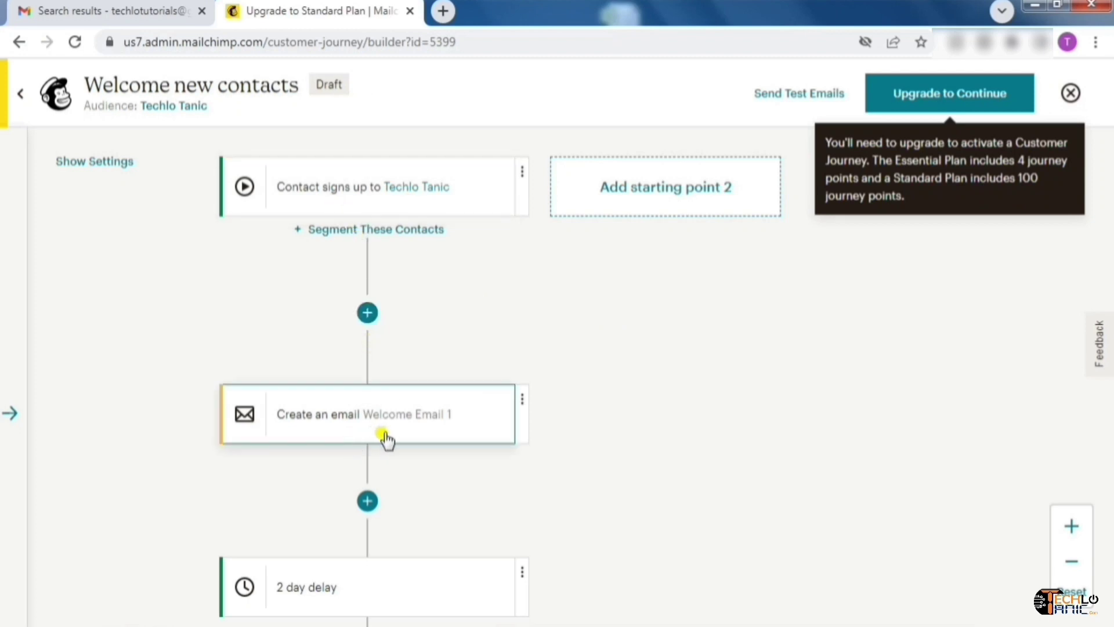
Choose Edit from Welcome Email 1's menu, then check the Gmail tab and return to Mailchimp
{"action": "left_click", "coordinate": [521, 404]}
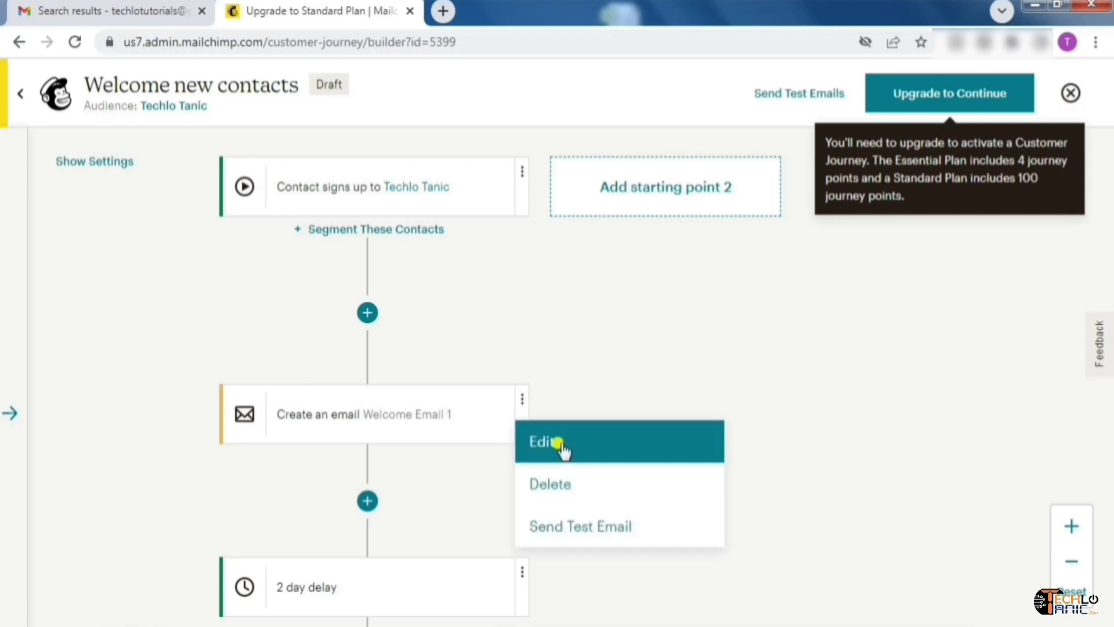
{"action": "left_click", "coordinate": [560, 447]}
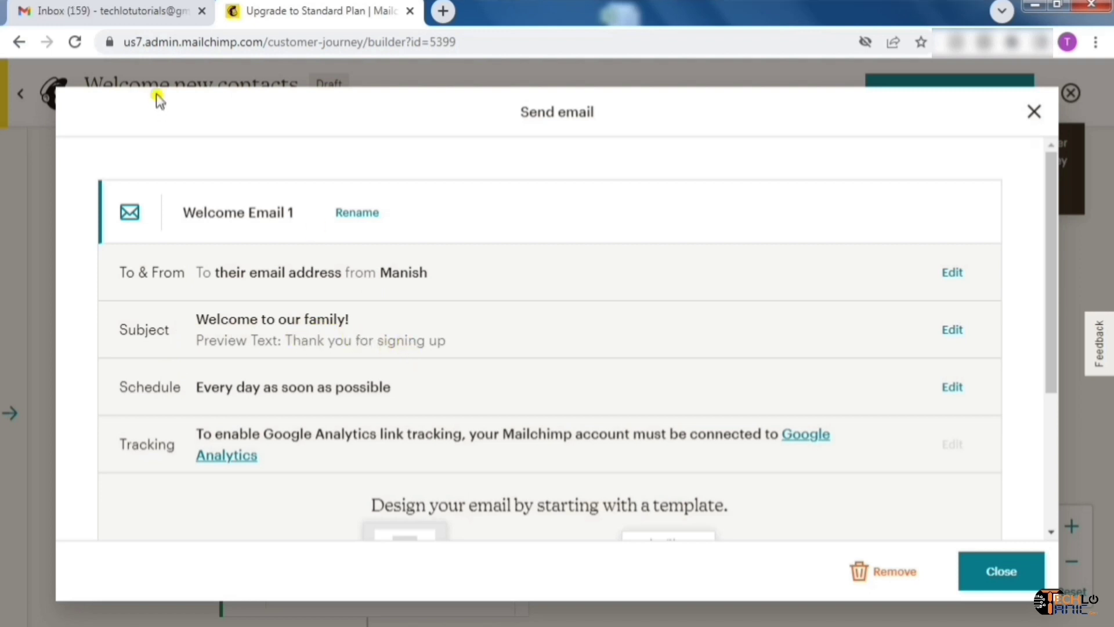
{"action": "left_click", "coordinate": [137, 16]}
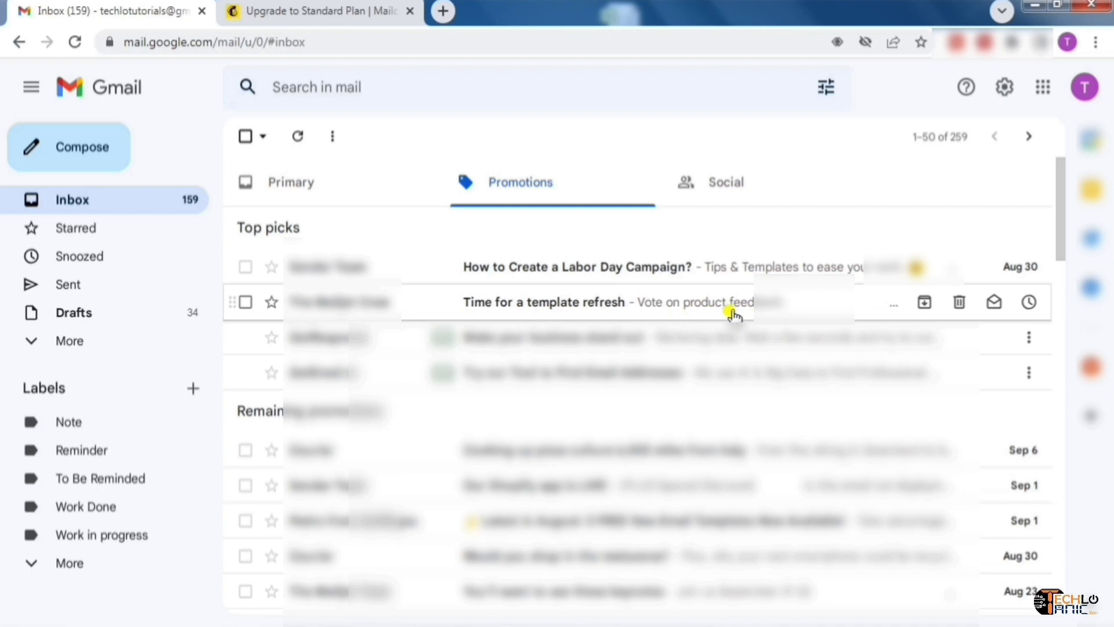
{"action": "left_click", "coordinate": [325, 10]}
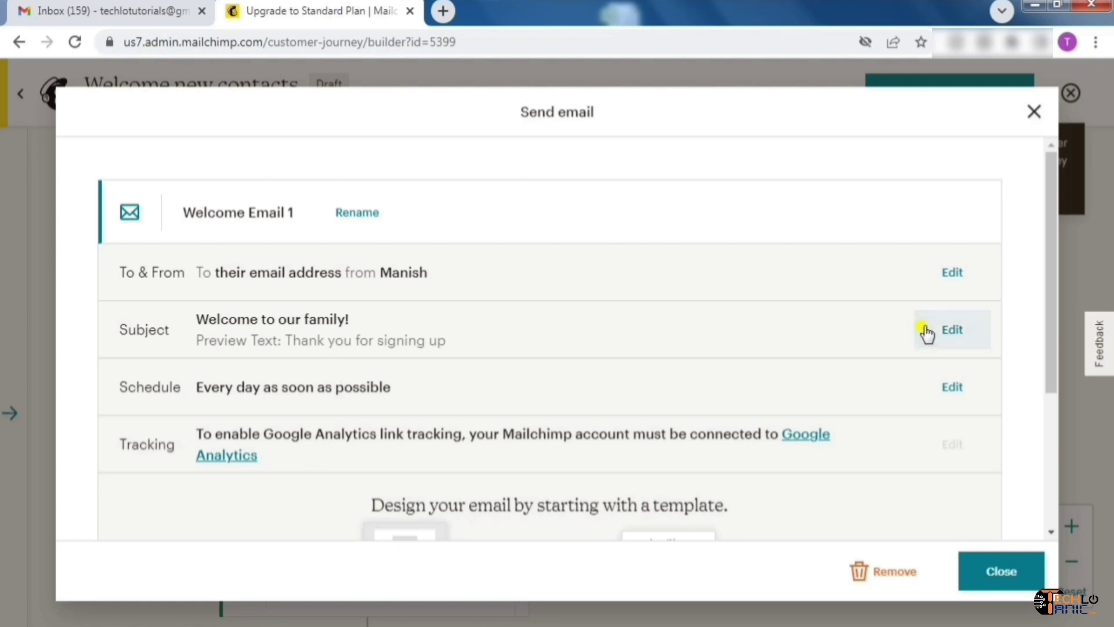
Rewrite the subject to 'Welcome to TechloTanic. We're thrilled to see you here!' and save it
{"action": "left_click", "coordinate": [952, 337]}
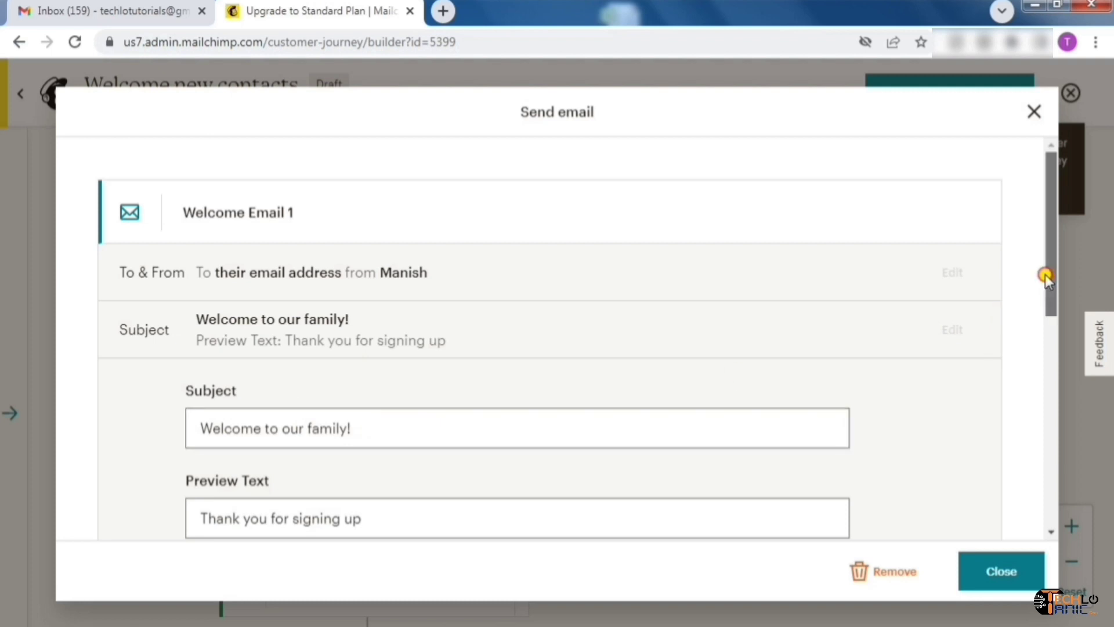
{"action": "left_click_drag", "start_coordinate": [1046, 274], "coordinate": [1057, 333]}
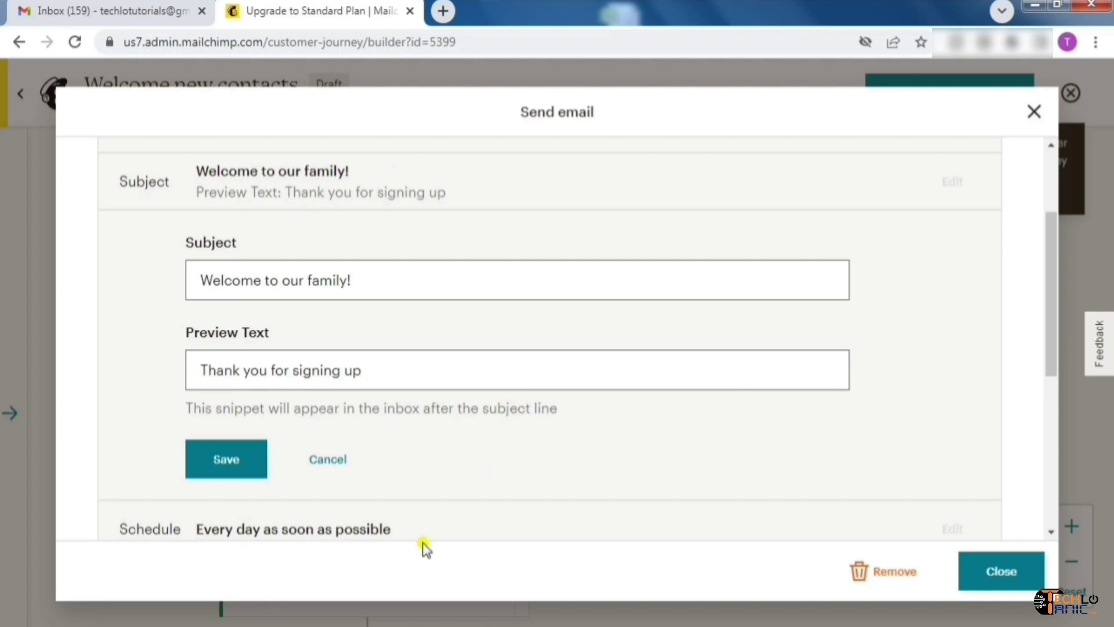
{"action": "left_click", "coordinate": [381, 284]}
{"action": "key", "text": "BackSpace"}
{"action": "key", "text": "BackSpace"}
{"action": "key", "text": "BackSpace"}
{"action": "key", "text": "BackSpace"}
{"action": "key", "text": "BackSpace"}
{"action": "key", "text": "BackSpace"}
{"action": "key", "text": "BackSpace"}
{"action": "key", "text": "BackSpace"}
{"action": "key", "text": "BackSpace"}
{"action": "type", "text": "TechloTanic."}
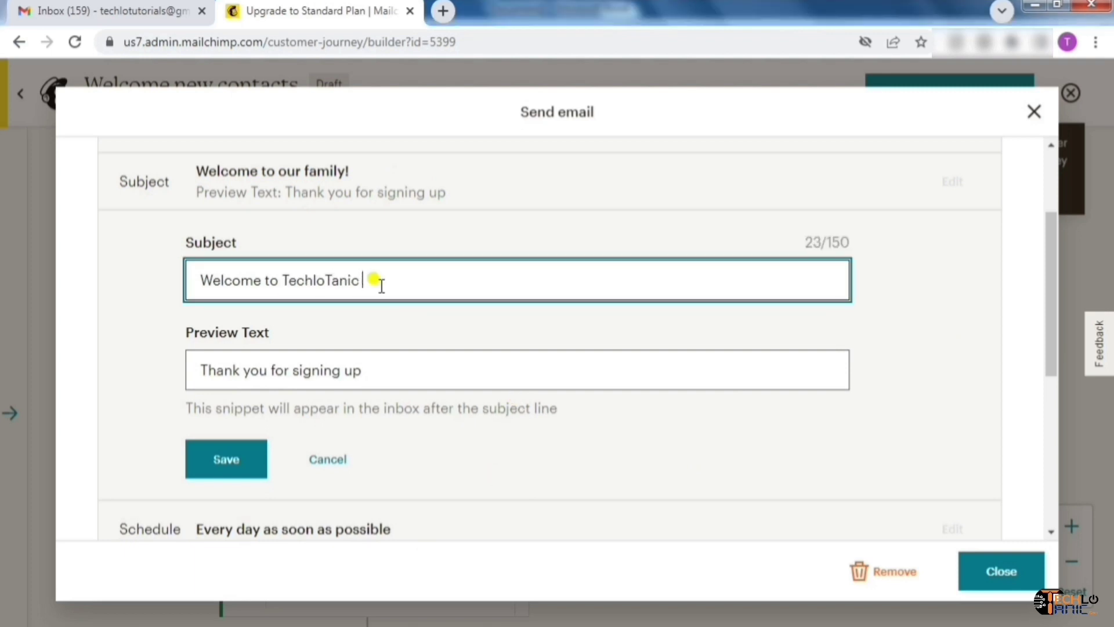
{"action": "key", "text": "BackSpace"}
{"action": "type", "text": ". We're thrilled to see you here!"}
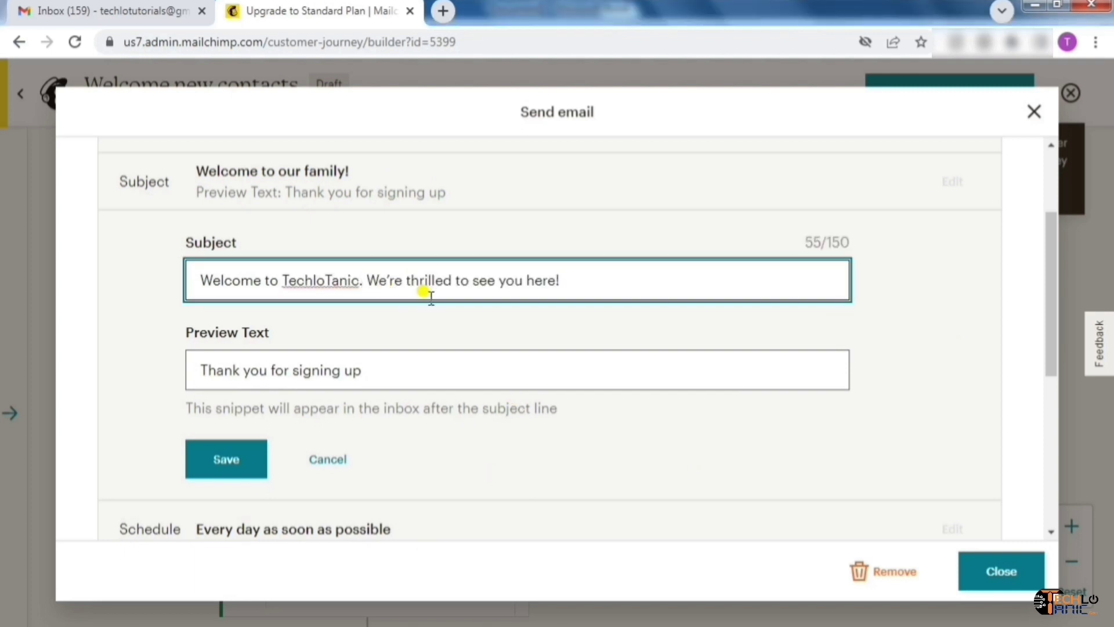
{"action": "scroll", "coordinate": [432, 296], "scroll_direction": "up", "scroll_amount": 1}
{"action": "left_click", "coordinate": [238, 498]}
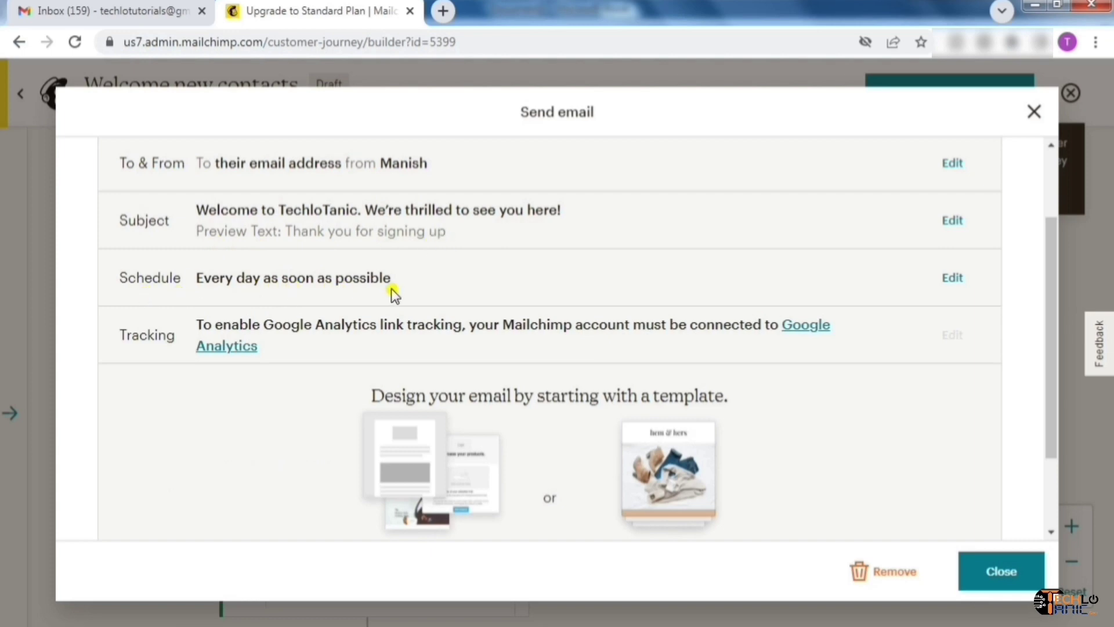
Keep sending days at every day and try limiting sends to a daily time window
{"action": "left_click", "coordinate": [943, 288]}
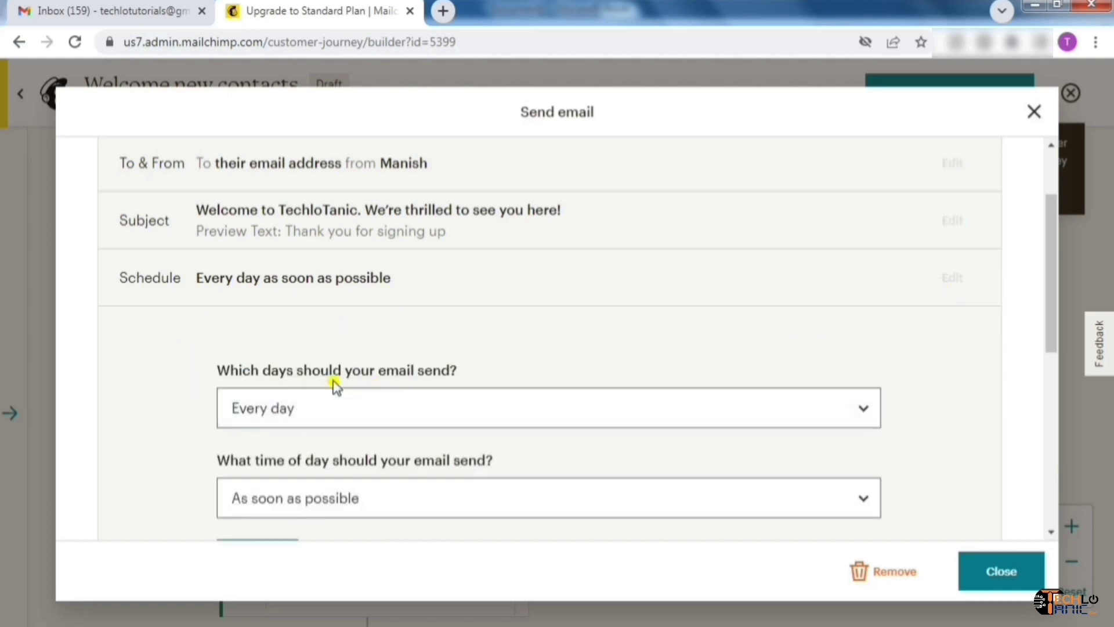
{"action": "left_click", "coordinate": [858, 413]}
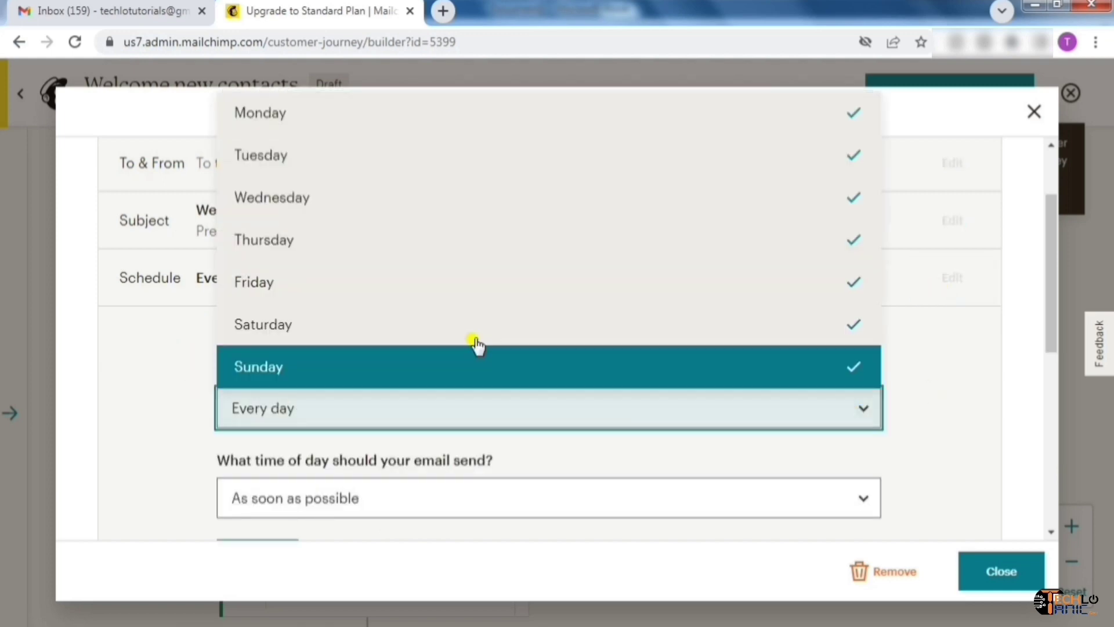
{"action": "left_click", "coordinate": [152, 363]}
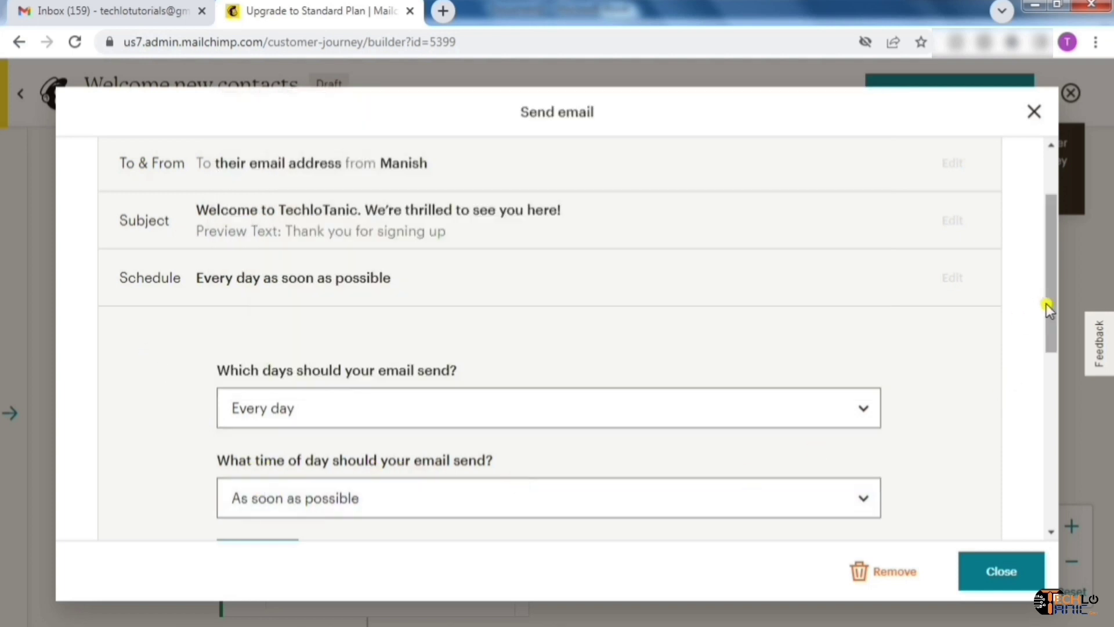
{"action": "left_click_drag", "start_coordinate": [1047, 308], "coordinate": [1057, 372]}
{"action": "left_click", "coordinate": [423, 361]}
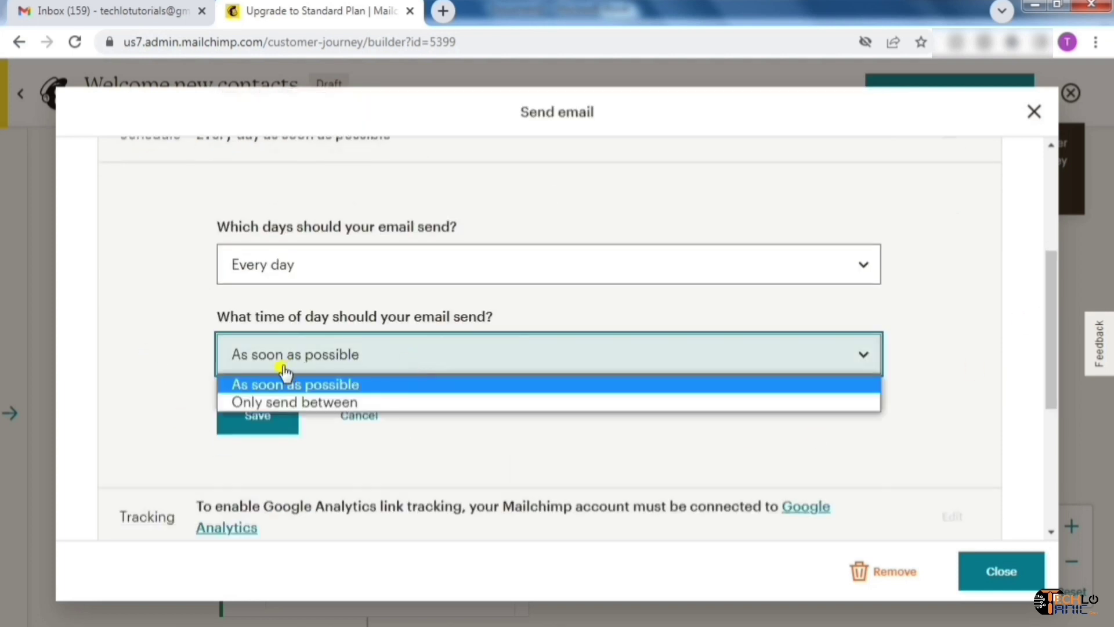
{"action": "left_click", "coordinate": [296, 403]}
Switch the time of day back to 'As soon as possible' and save the schedule
{"action": "scroll", "coordinate": [1054, 346], "scroll_direction": "down", "scroll_amount": 1}
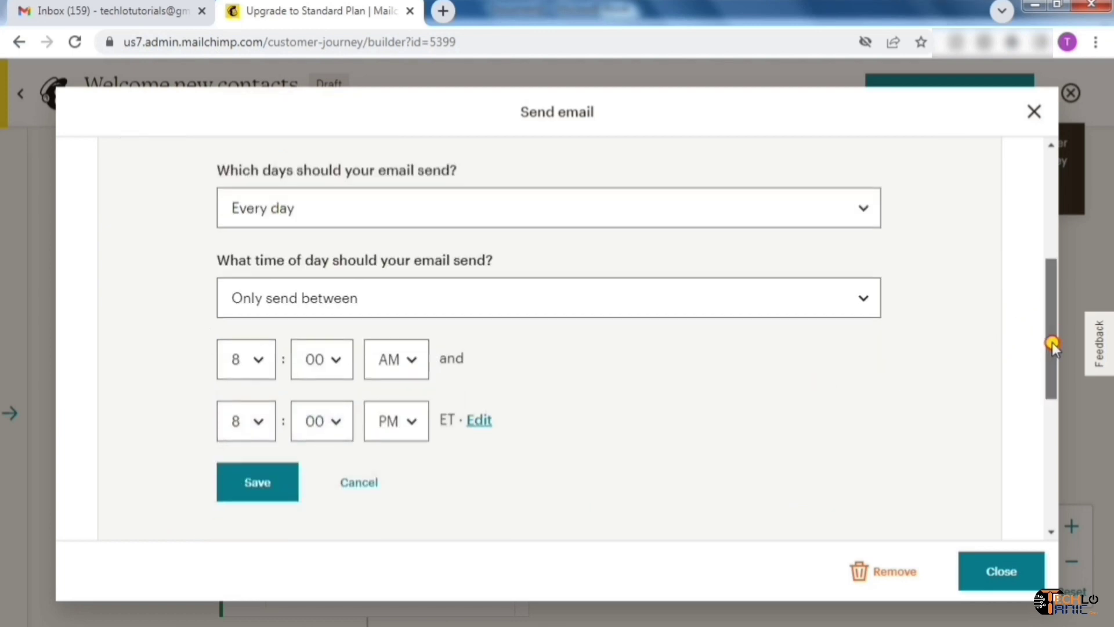
{"action": "scroll", "coordinate": [1054, 347], "scroll_direction": "down", "scroll_amount": 1}
{"action": "left_click", "coordinate": [378, 272]}
{"action": "left_click", "coordinate": [320, 287]}
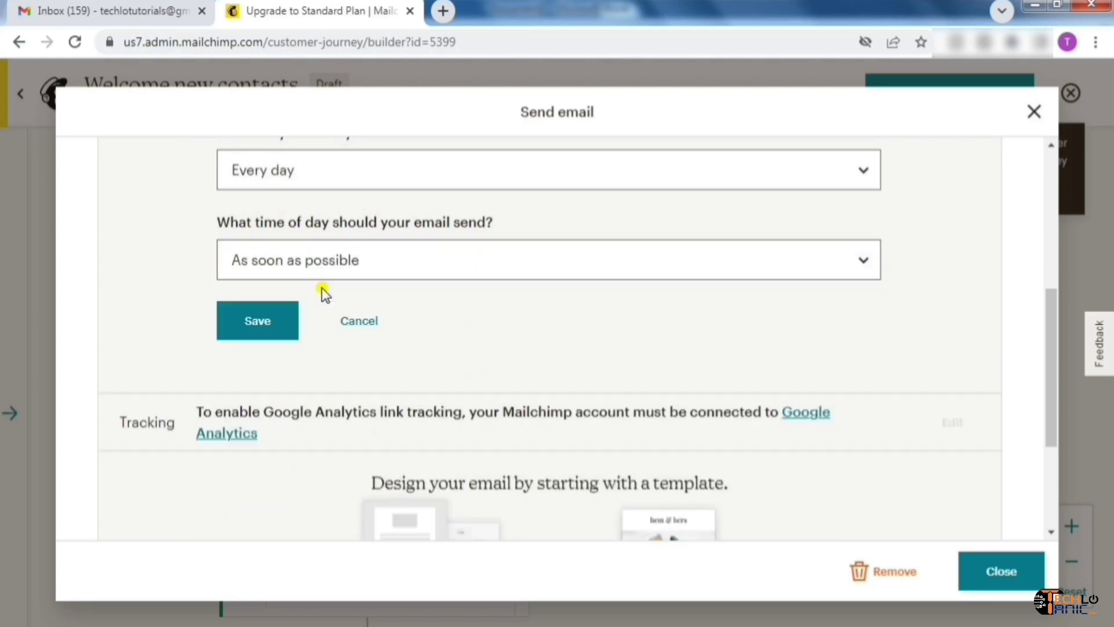
{"action": "left_click_drag", "start_coordinate": [1055, 326], "coordinate": [1054, 259]}
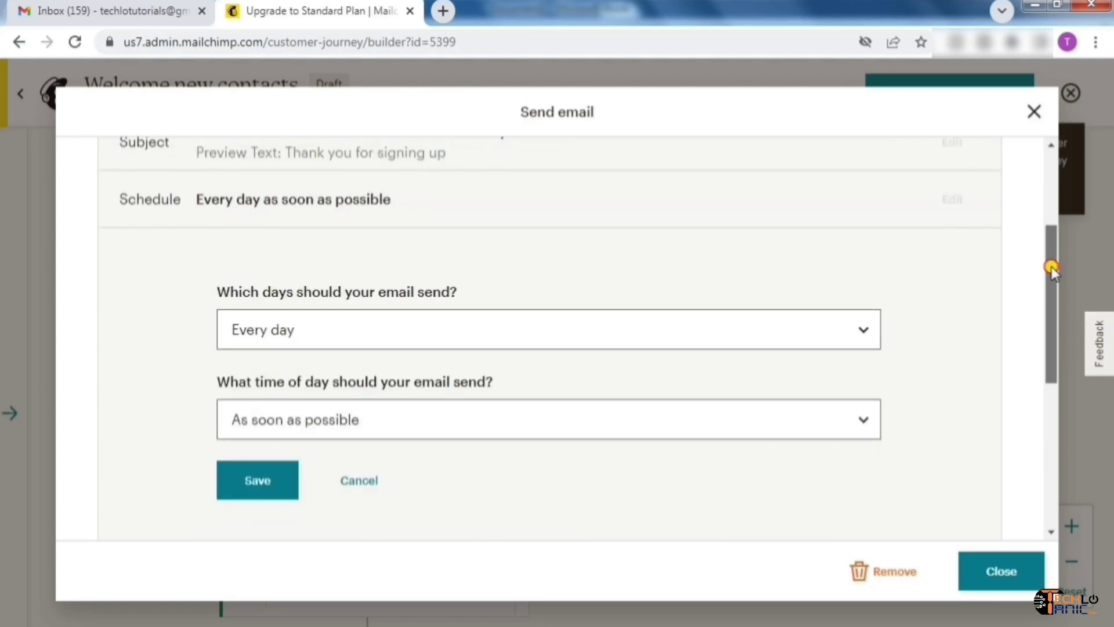
{"action": "left_click", "coordinate": [257, 480]}
{"action": "scroll", "coordinate": [1053, 284], "scroll_direction": "up", "scroll_amount": 1}
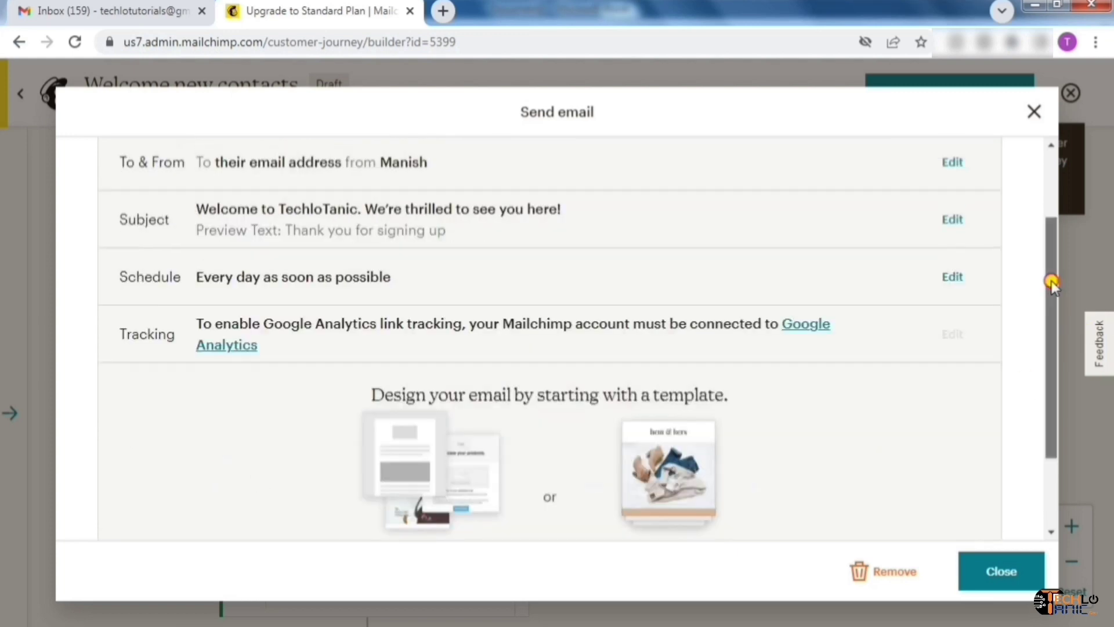
{"action": "left_click_drag", "start_coordinate": [1052, 284], "coordinate": [1065, 365]}
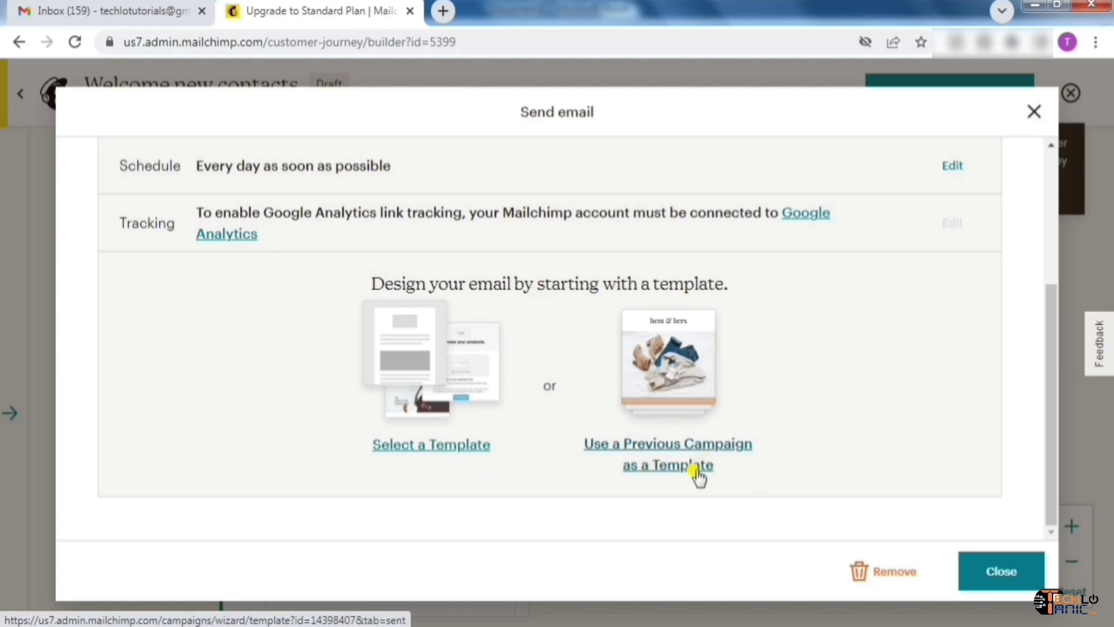
Start choosing a template and browse the Themes templates, keeping the category filter on All
{"action": "left_click", "coordinate": [426, 453]}
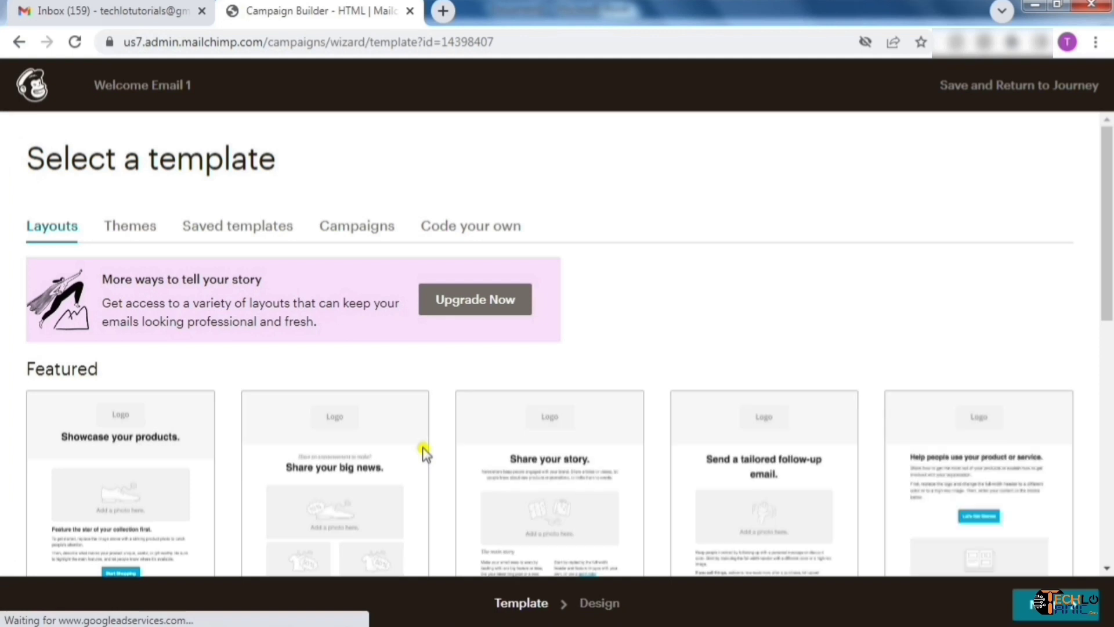
{"action": "left_click_drag", "start_coordinate": [1108, 244], "coordinate": [1109, 328]}
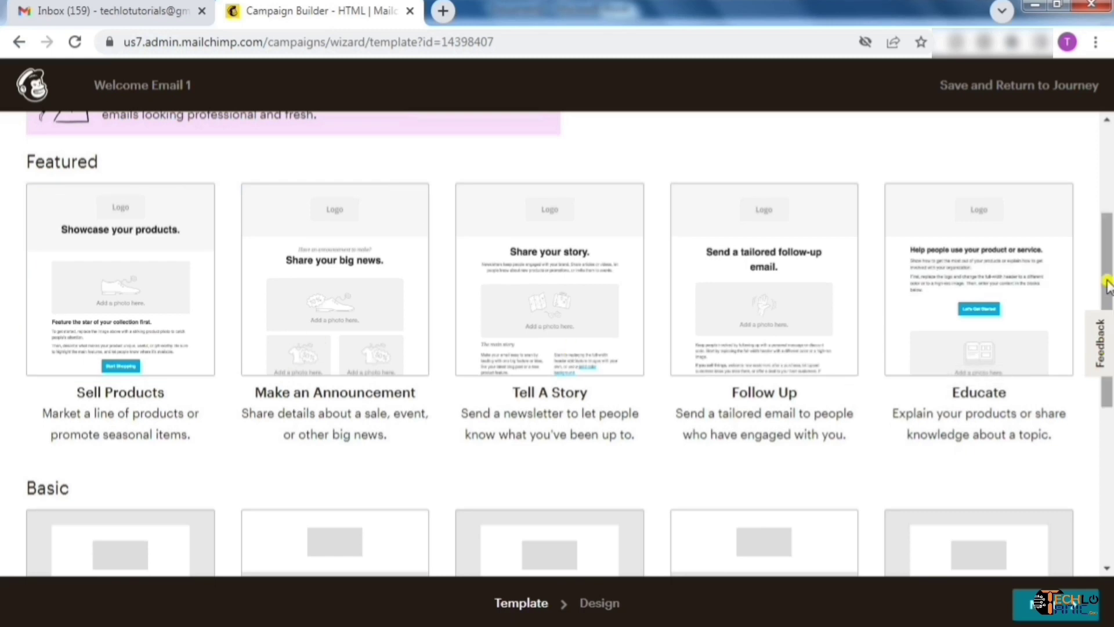
{"action": "left_click_drag", "start_coordinate": [1108, 286], "coordinate": [1109, 149]}
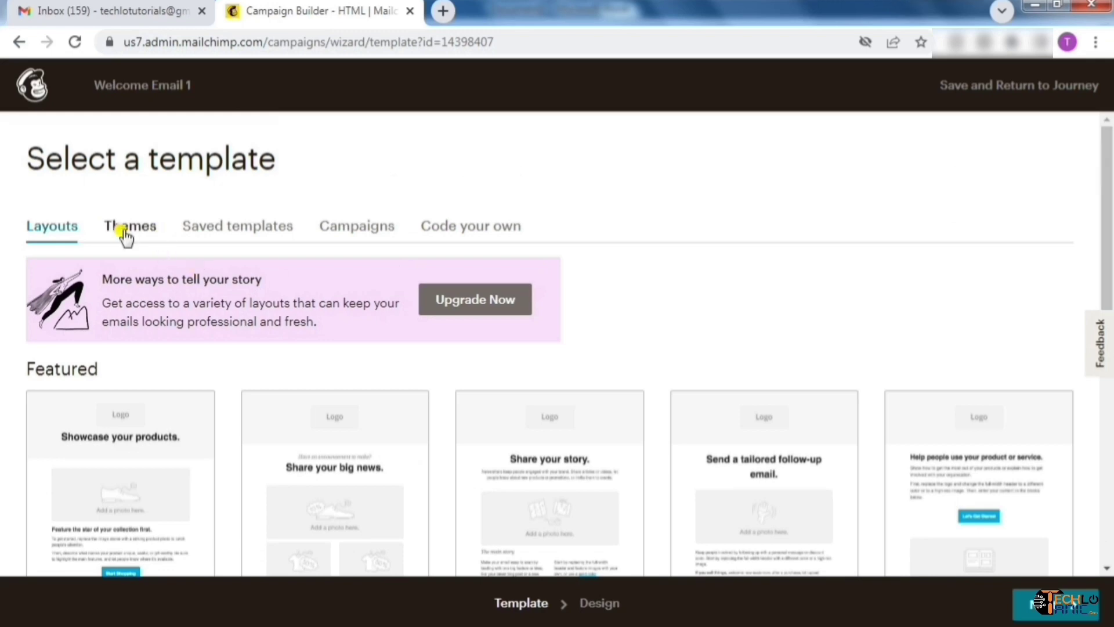
{"action": "left_click", "coordinate": [123, 231]}
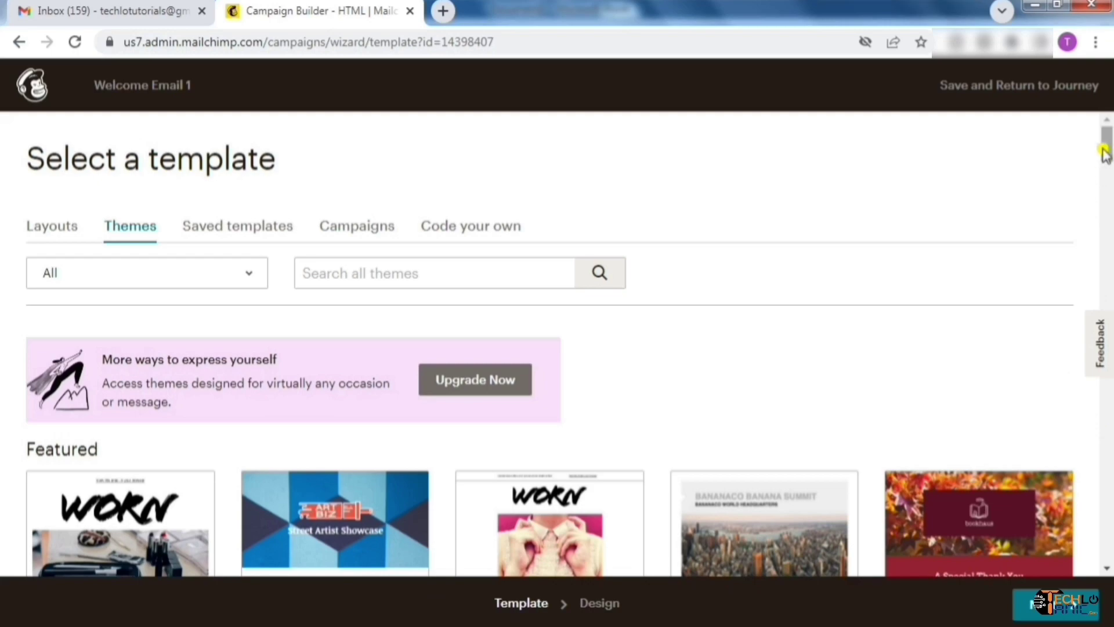
{"action": "mouse_move", "coordinate": [1105, 152]}
{"action": "left_mouse_down"}
{"action": "mouse_move", "coordinate": [1109, 290]}
{"action": "mouse_move", "coordinate": [1107, 145]}
{"action": "left_mouse_up"}
{"action": "left_click", "coordinate": [232, 276]}
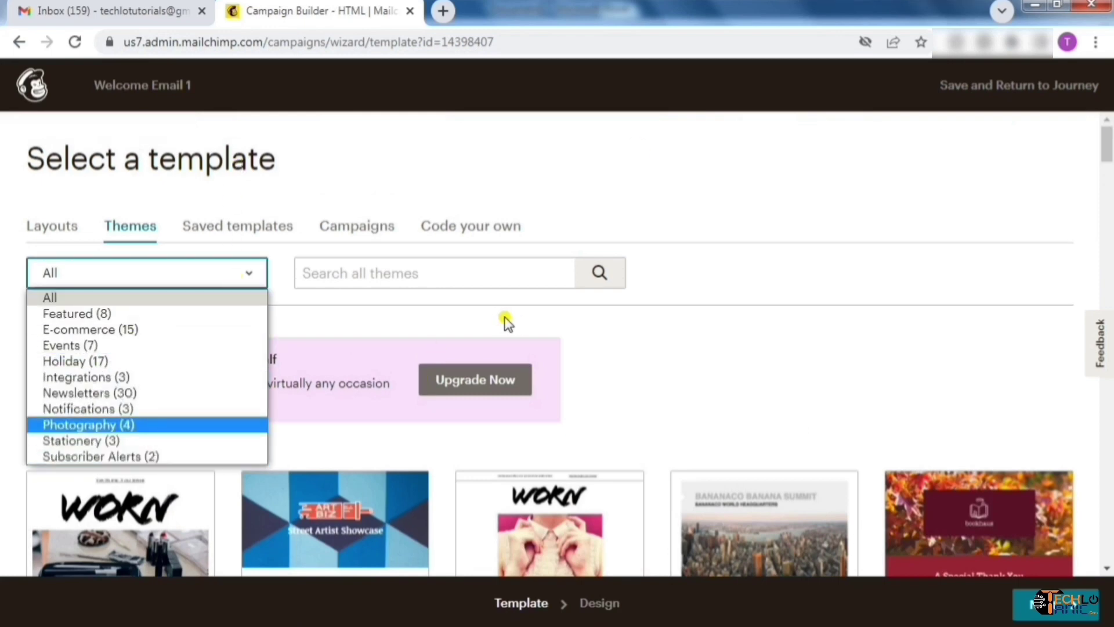
{"action": "left_click", "coordinate": [534, 302]}
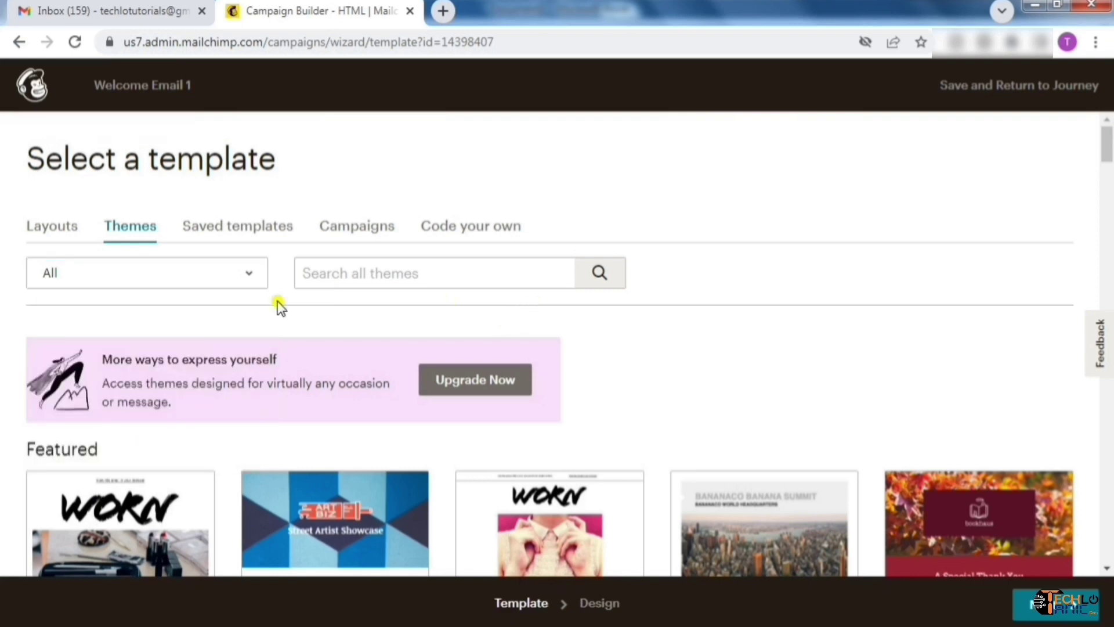
Look through Saved templates, Campaigns and Code your own, then return to Layouts at Basic
{"action": "left_click", "coordinate": [257, 232]}
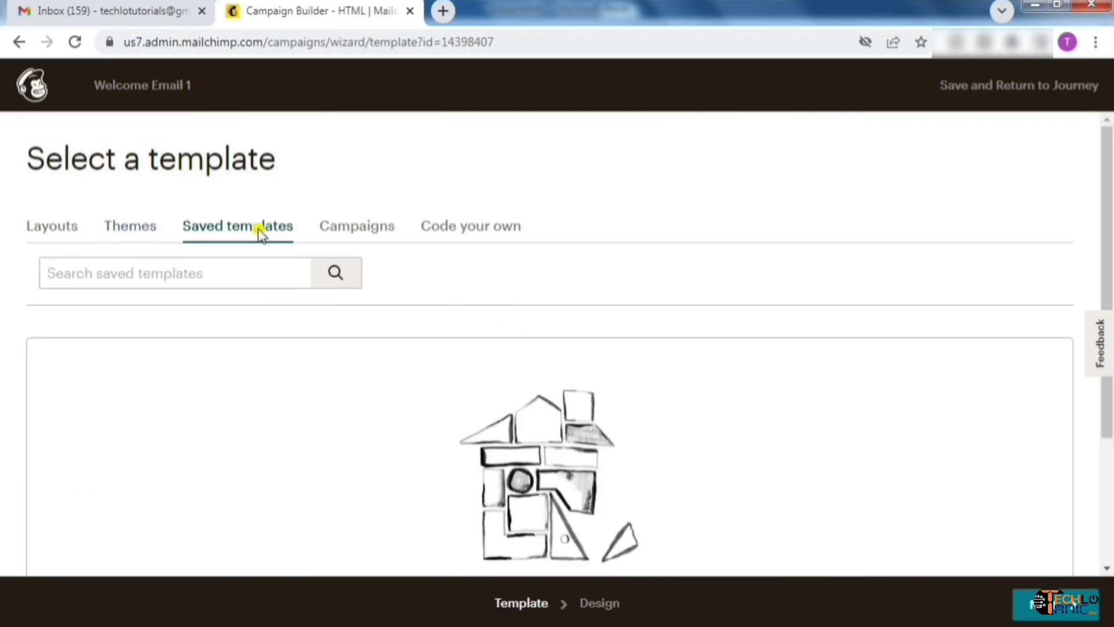
{"action": "left_click", "coordinate": [371, 235]}
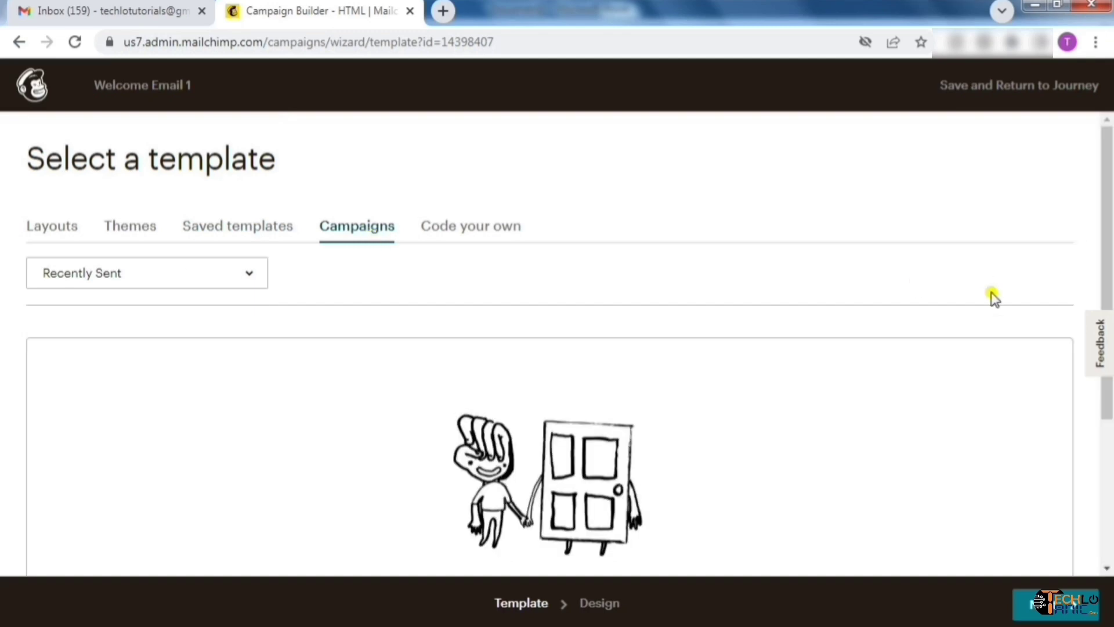
{"action": "mouse_move", "coordinate": [1110, 279]}
{"action": "left_mouse_down"}
{"action": "mouse_move", "coordinate": [1110, 447]}
{"action": "mouse_move", "coordinate": [1109, 258]}
{"action": "left_mouse_up"}
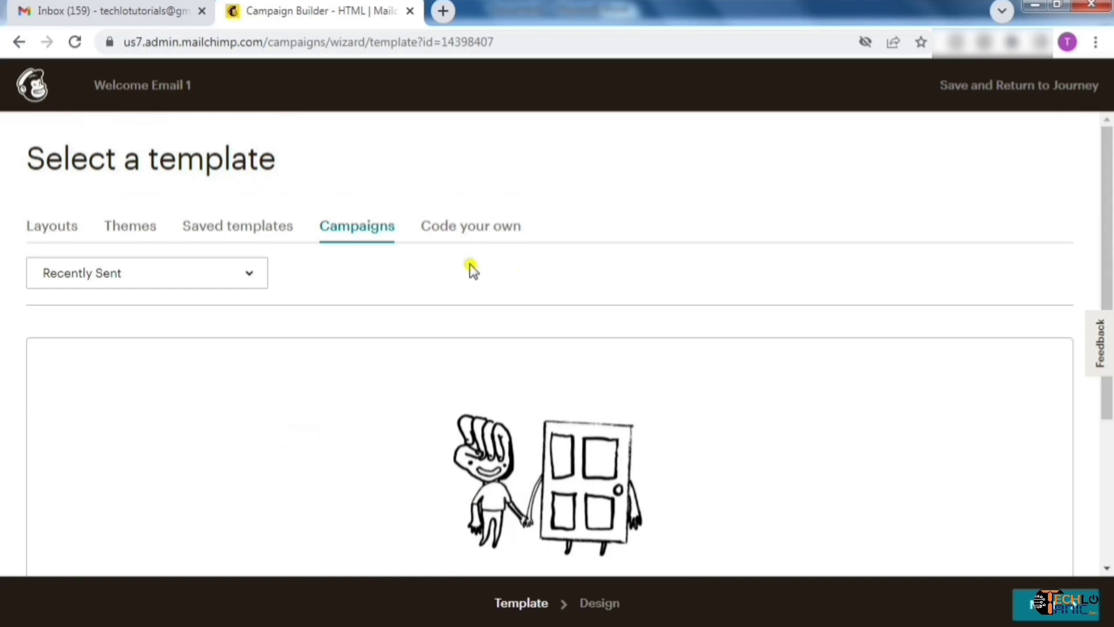
{"action": "left_click", "coordinate": [485, 236]}
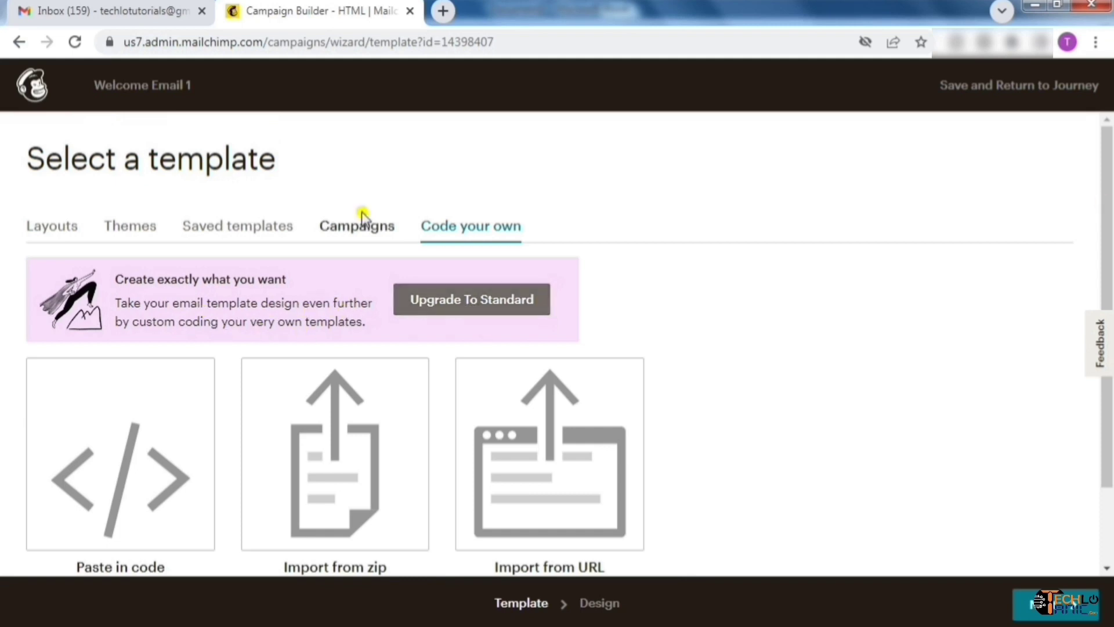
{"action": "left_click", "coordinate": [54, 228]}
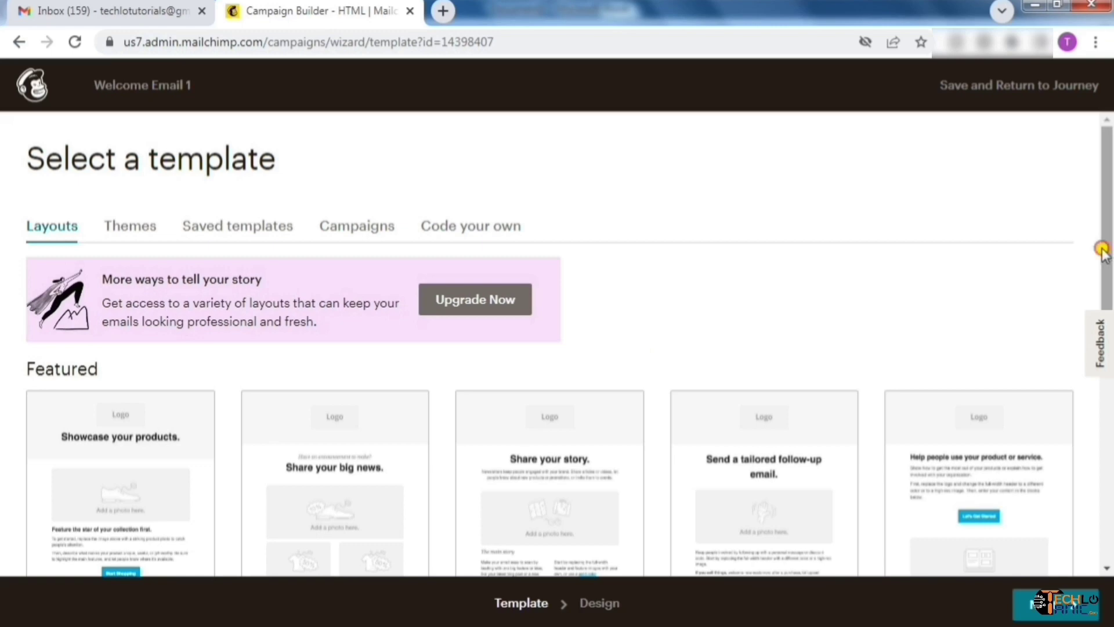
{"action": "left_click_drag", "start_coordinate": [1103, 249], "coordinate": [1106, 516]}
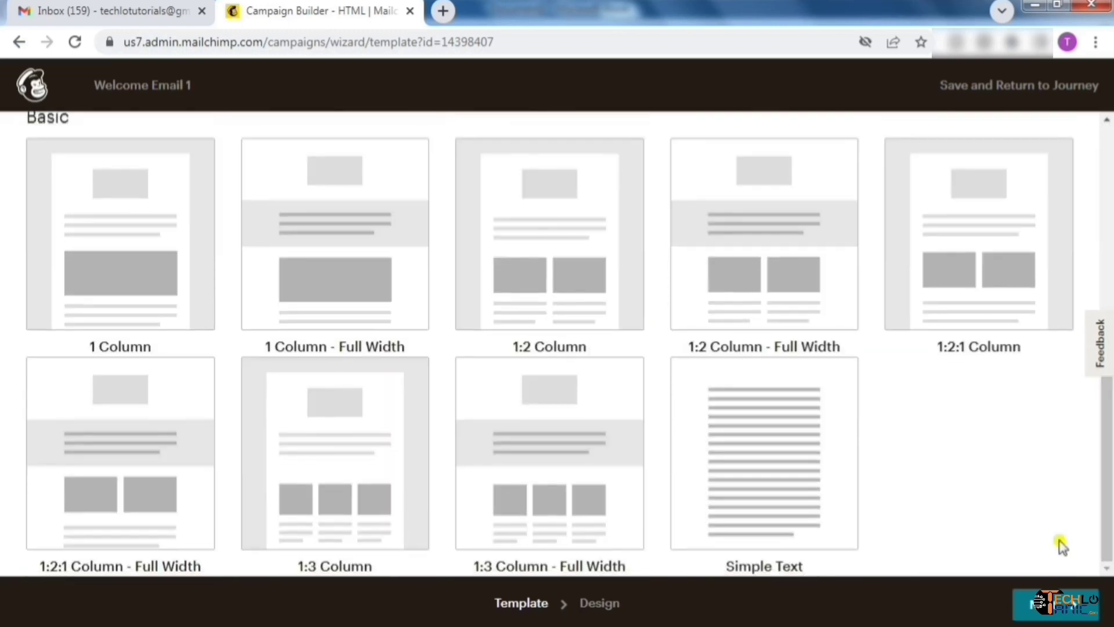
Start Welcome Email 1 from the Simple Text layout
{"action": "left_click", "coordinate": [804, 527]}
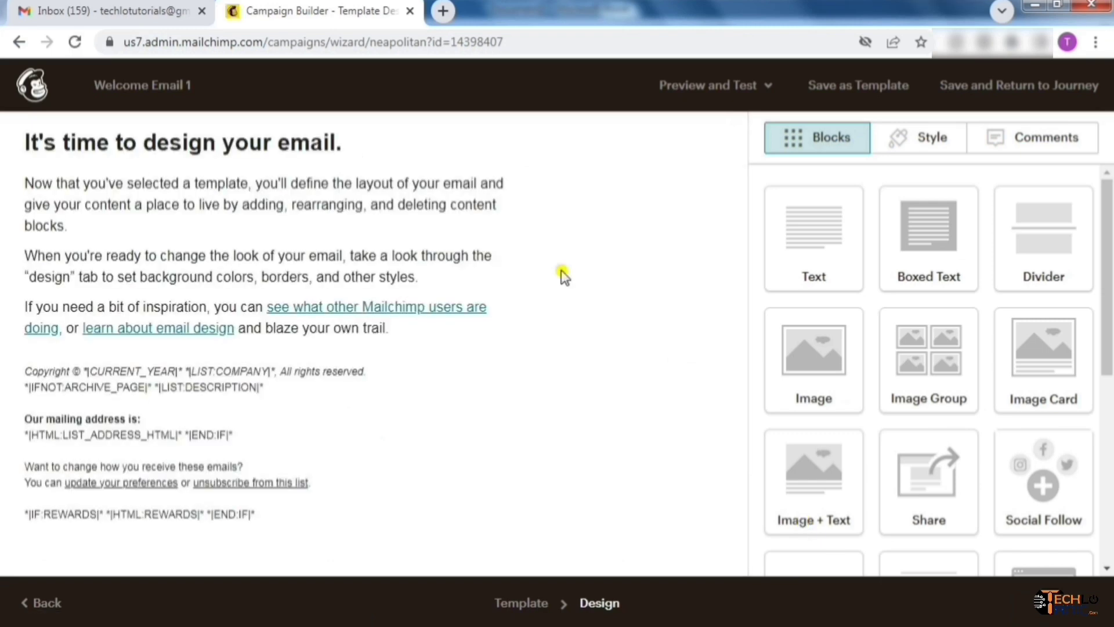
{"action": "mouse_move", "coordinate": [180, 185]}
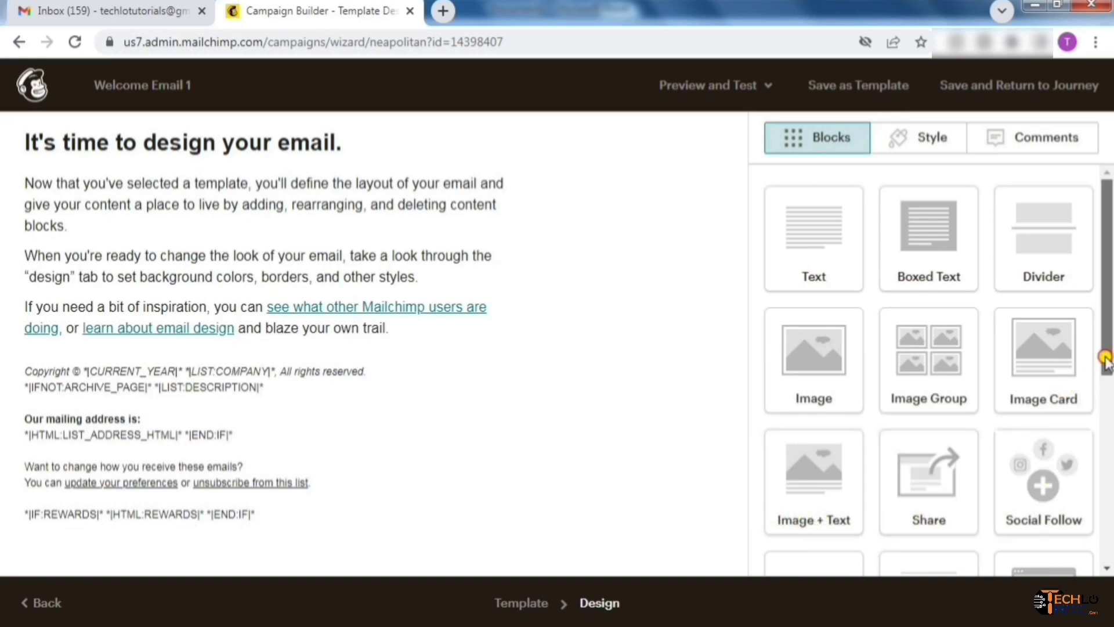
{"action": "left_click_drag", "start_coordinate": [1106, 360], "coordinate": [1101, 531]}
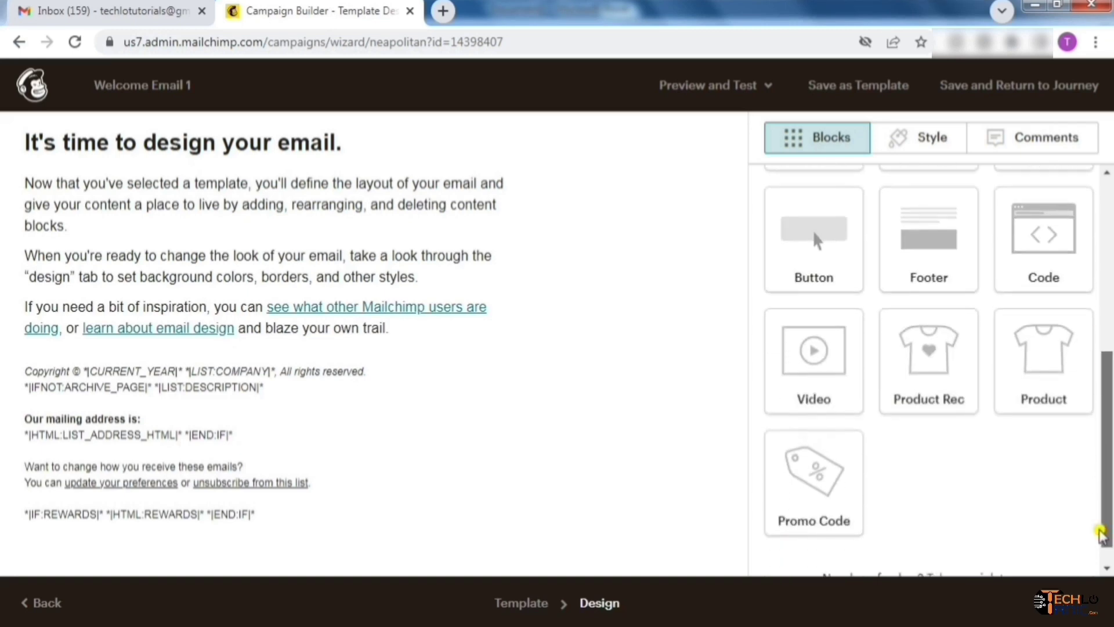
{"action": "left_click_drag", "start_coordinate": [1105, 416], "coordinate": [1110, 229]}
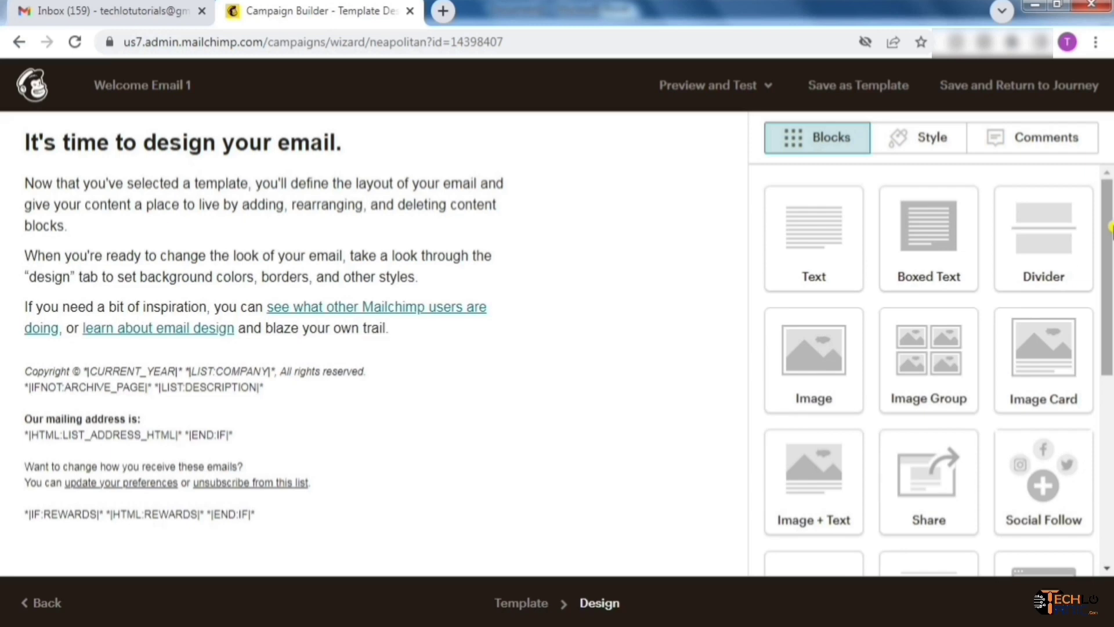
Delete the template's default body text block, confirming the deletion
{"action": "mouse_move", "coordinate": [509, 185]}
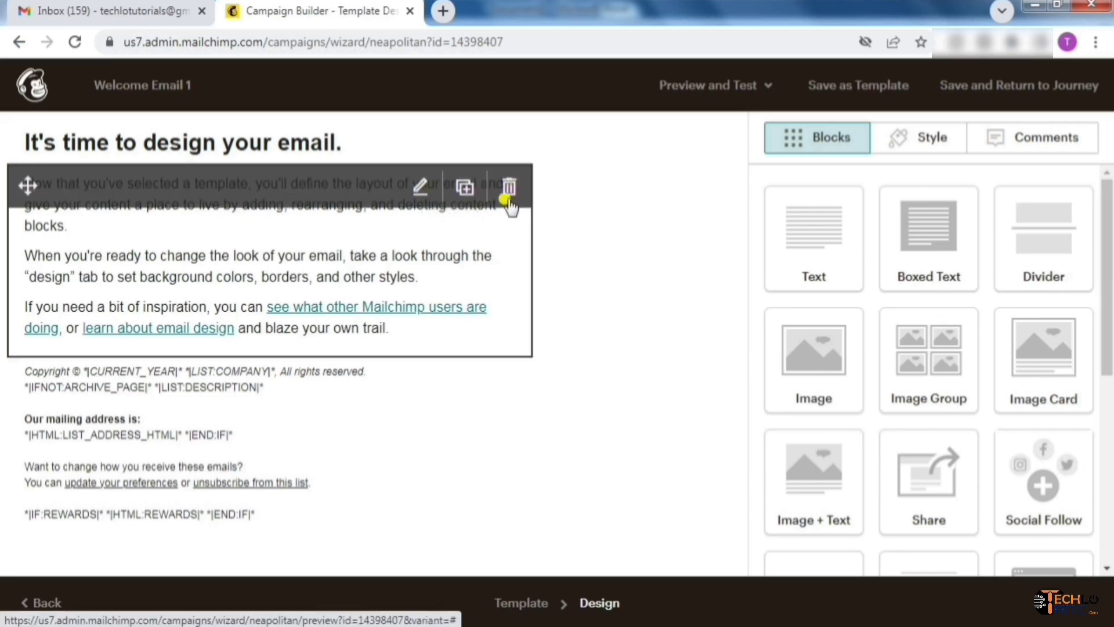
{"action": "left_click", "coordinate": [508, 187]}
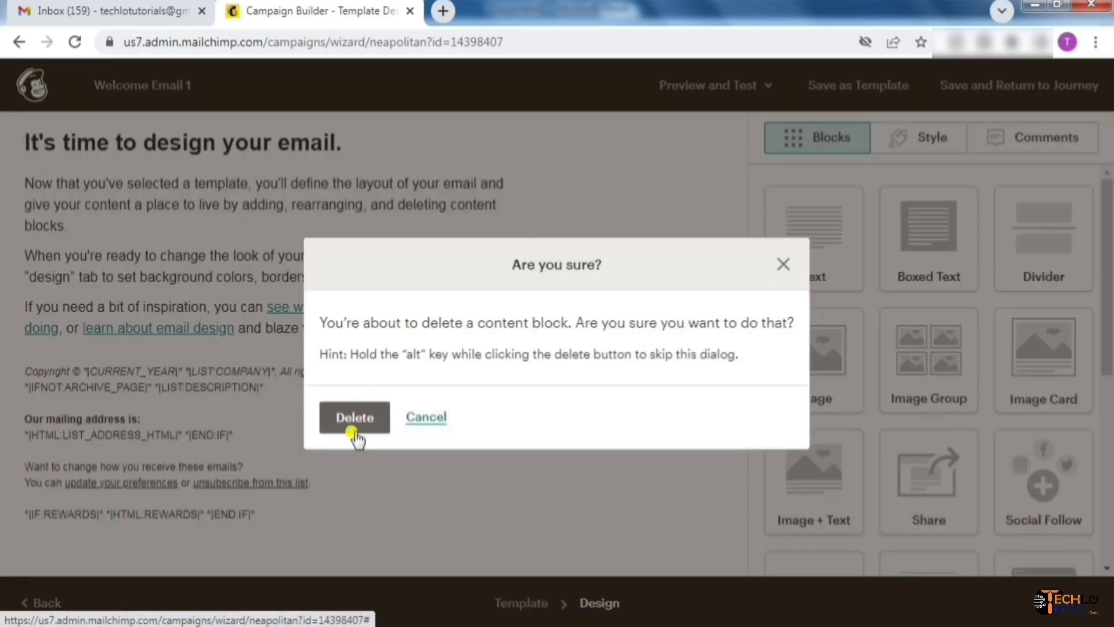
{"action": "left_click", "coordinate": [356, 421]}
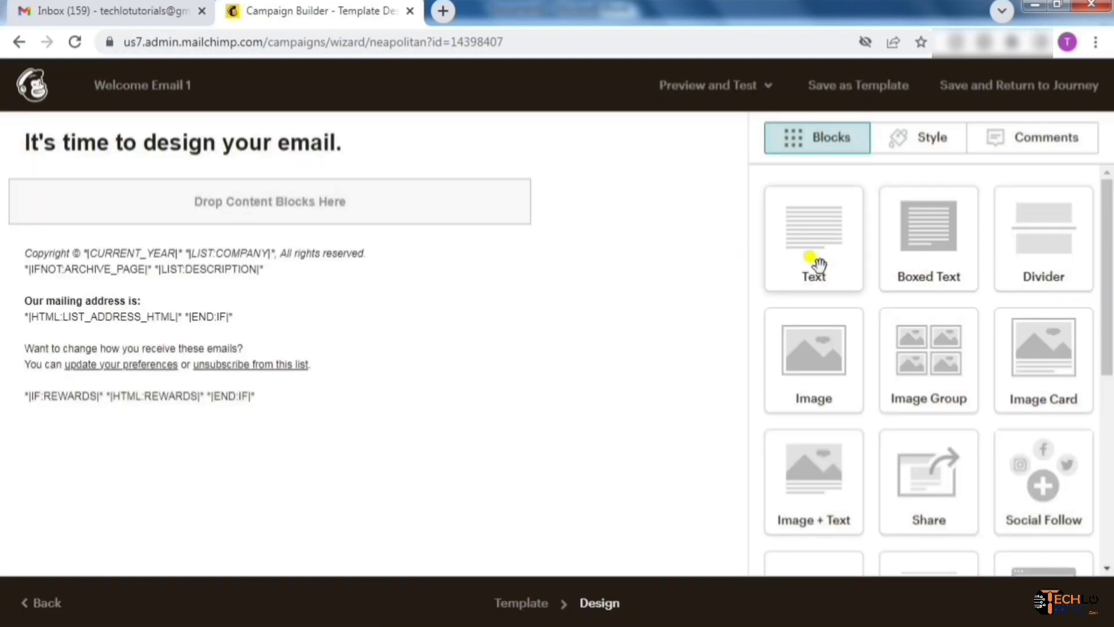
Add a text block and replace the heading with the greeting 'Hey *|FNAME|* !'
{"action": "left_click_drag", "start_coordinate": [813, 243], "coordinate": [200, 206]}
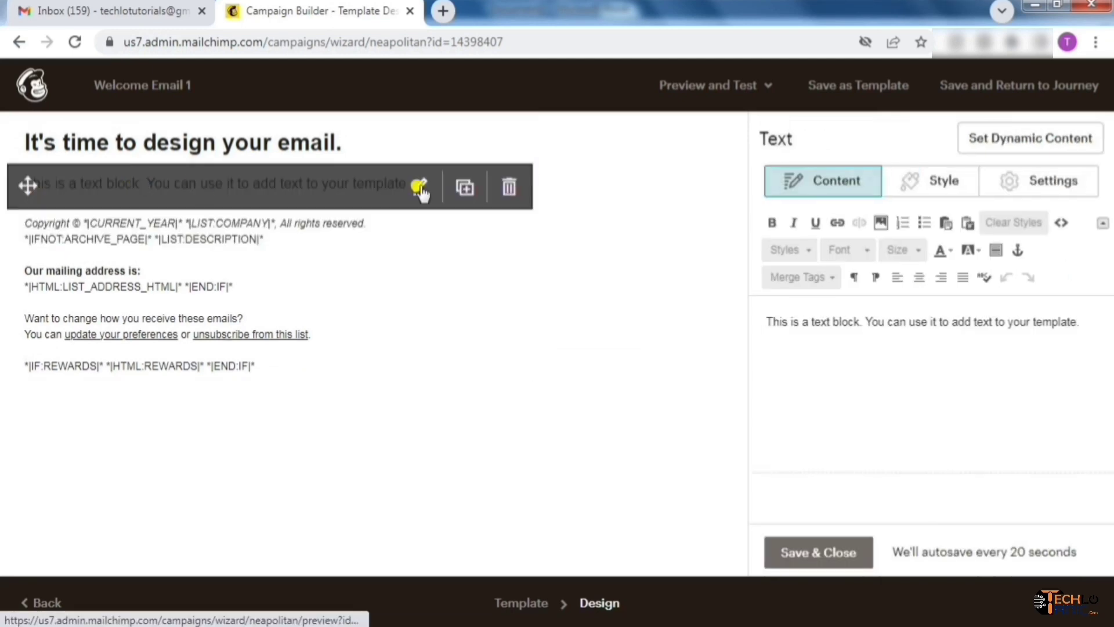
{"action": "left_click", "coordinate": [418, 142]}
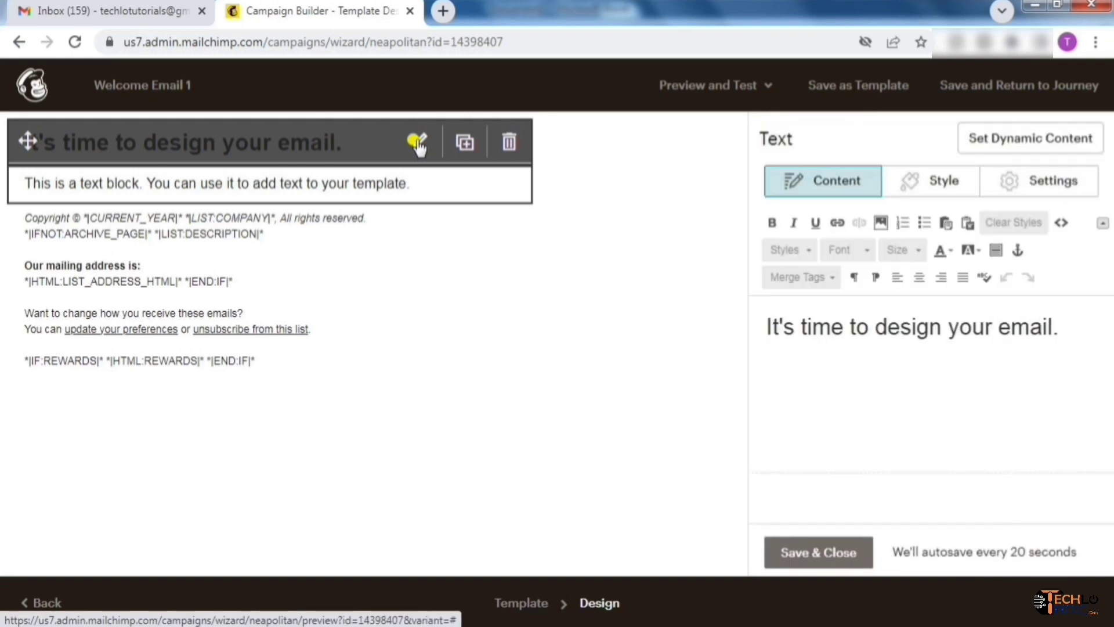
{"action": "left_click_drag", "start_coordinate": [1061, 328], "coordinate": [737, 333]}
{"action": "type", "text": "Hey"}
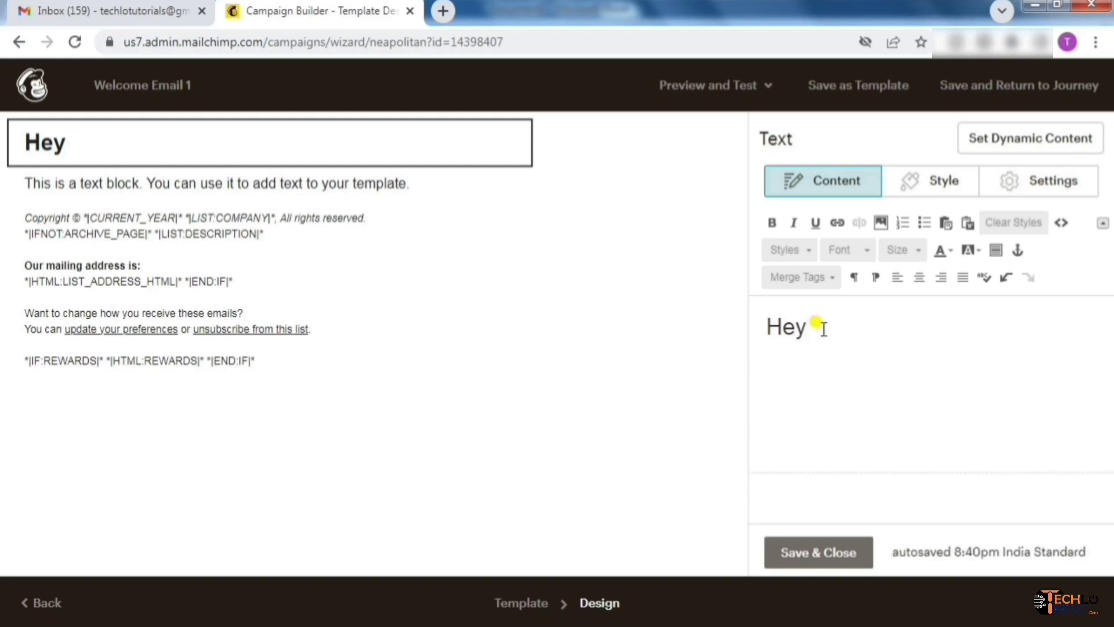
{"action": "left_click", "coordinate": [833, 283]}
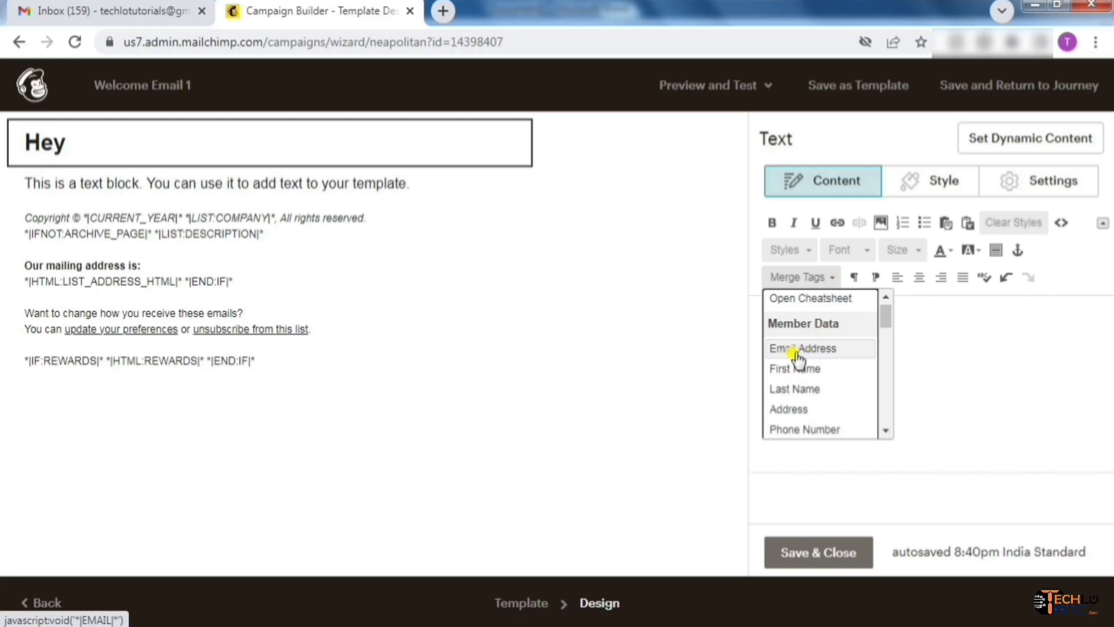
{"action": "left_click", "coordinate": [812, 380]}
{"action": "type", "text": "!"}
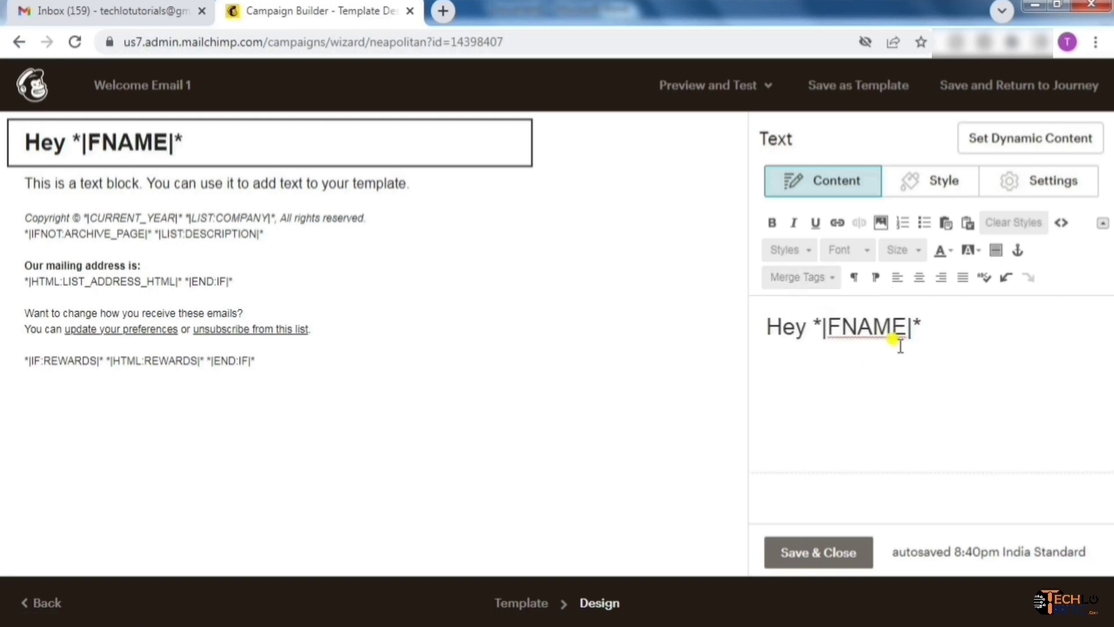
Paste the founder's thank-you sentence below the greeting, leaving it without italic or bold
{"action": "left_click", "coordinate": [792, 374]}
{"action": "type", "text": "I’m Manish, the founder of Techlo Tanic and I’d like to personally thank you for signing up to our service."}
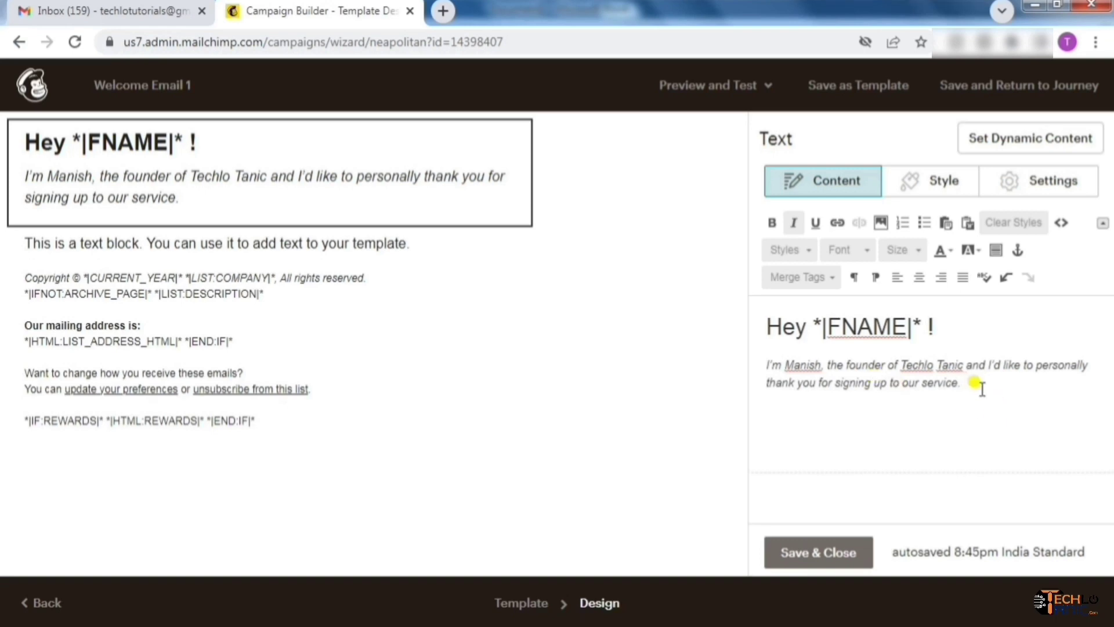
{"action": "left_click_drag", "start_coordinate": [982, 389], "coordinate": [714, 364]}
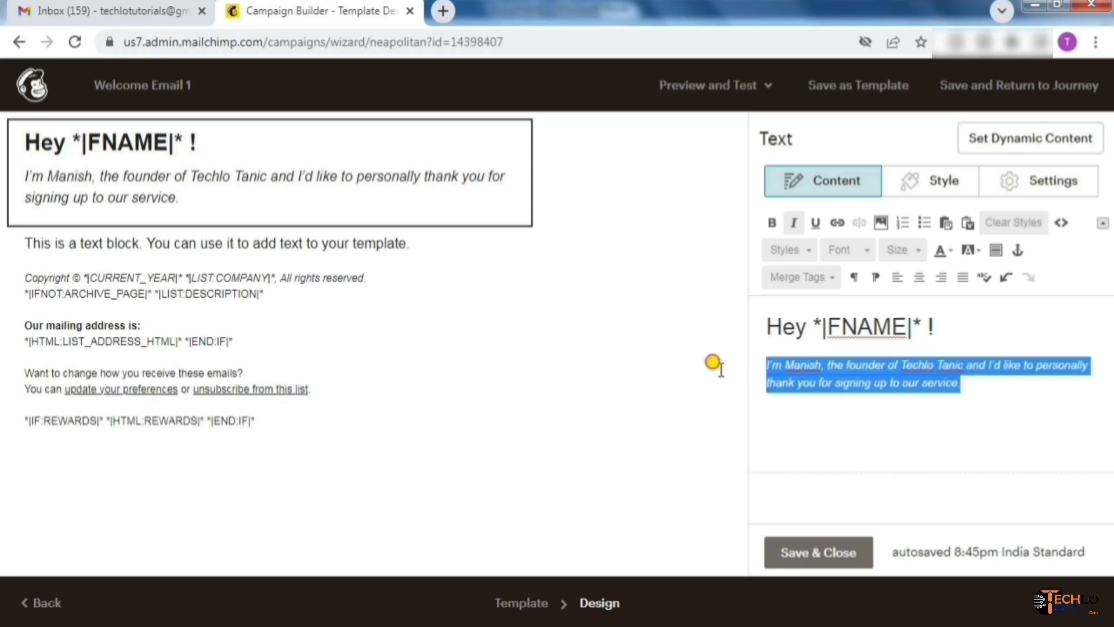
{"action": "left_click", "coordinate": [793, 224]}
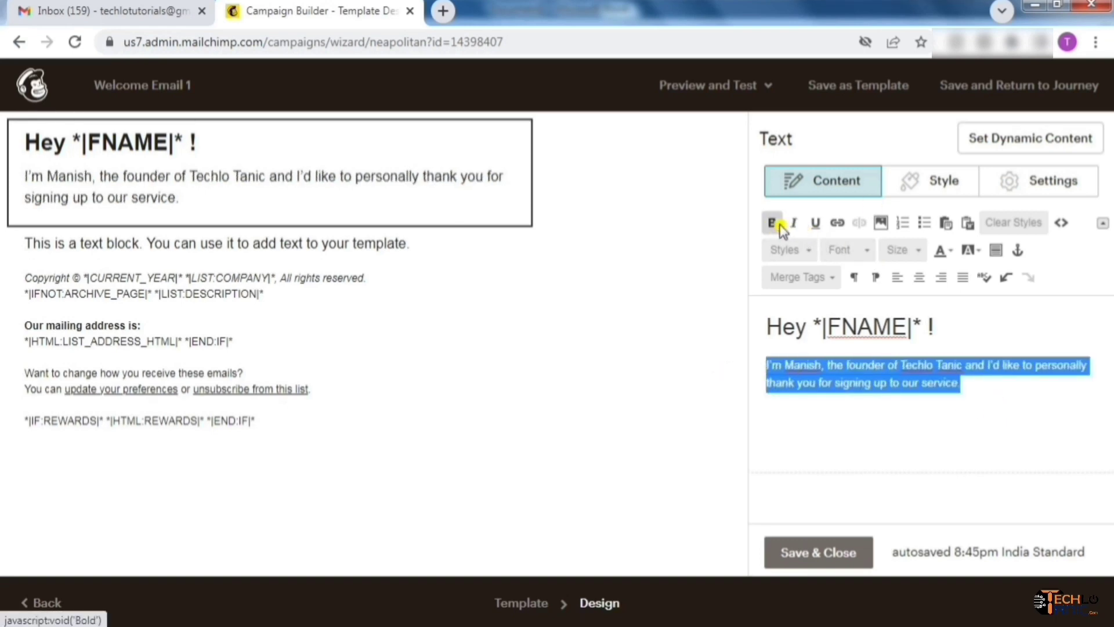
{"action": "left_click", "coordinate": [782, 228]}
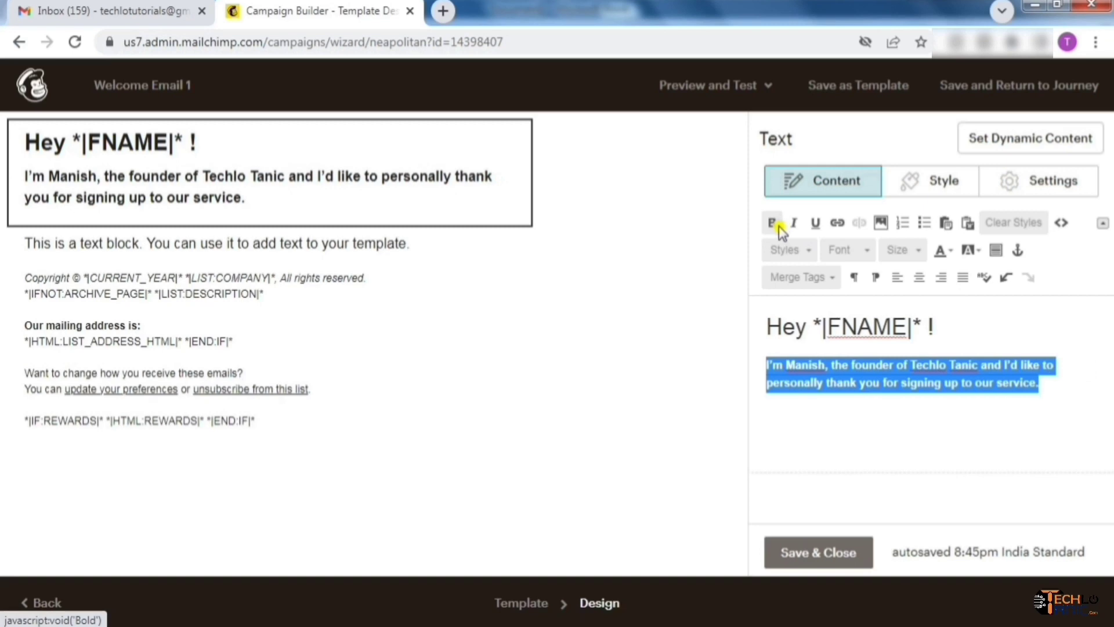
{"action": "left_click", "coordinate": [780, 226]}
{"action": "left_click", "coordinate": [983, 386]}
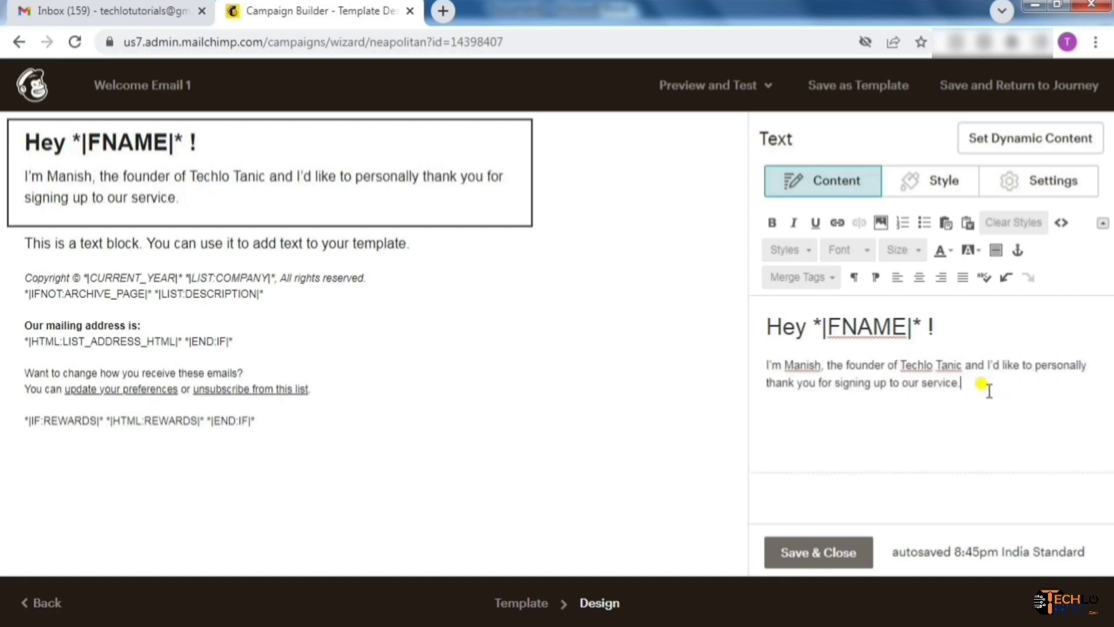
{"action": "mouse_move", "coordinate": [129, 247]}
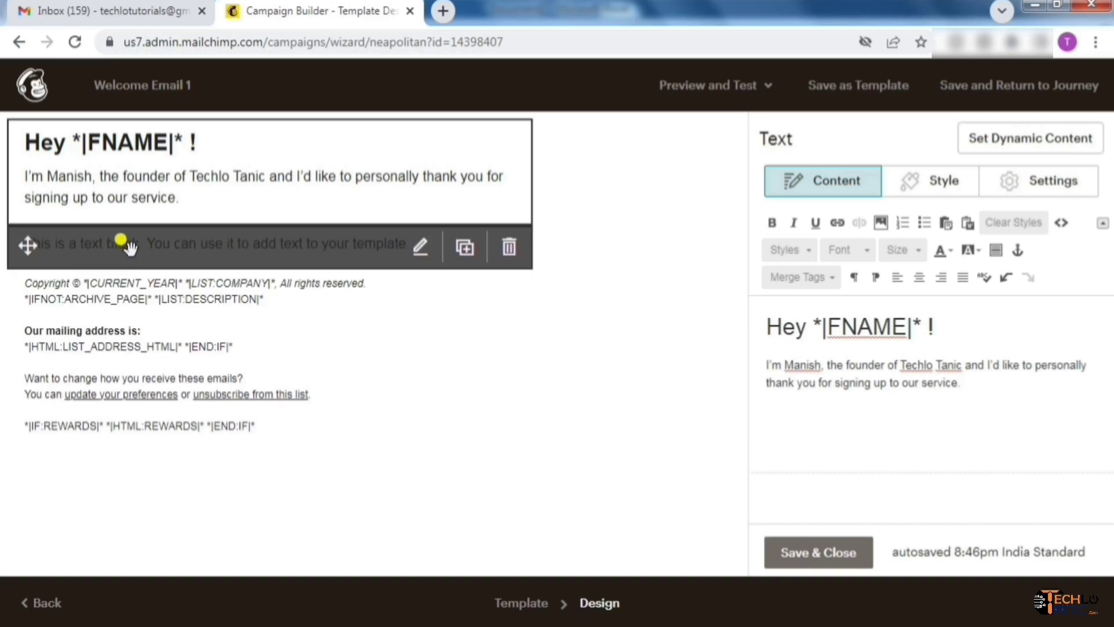
Replace the placeholder text with the 'We established Techlo Tanic…' paragraph inviting replies with questions
{"action": "left_click", "coordinate": [419, 254]}
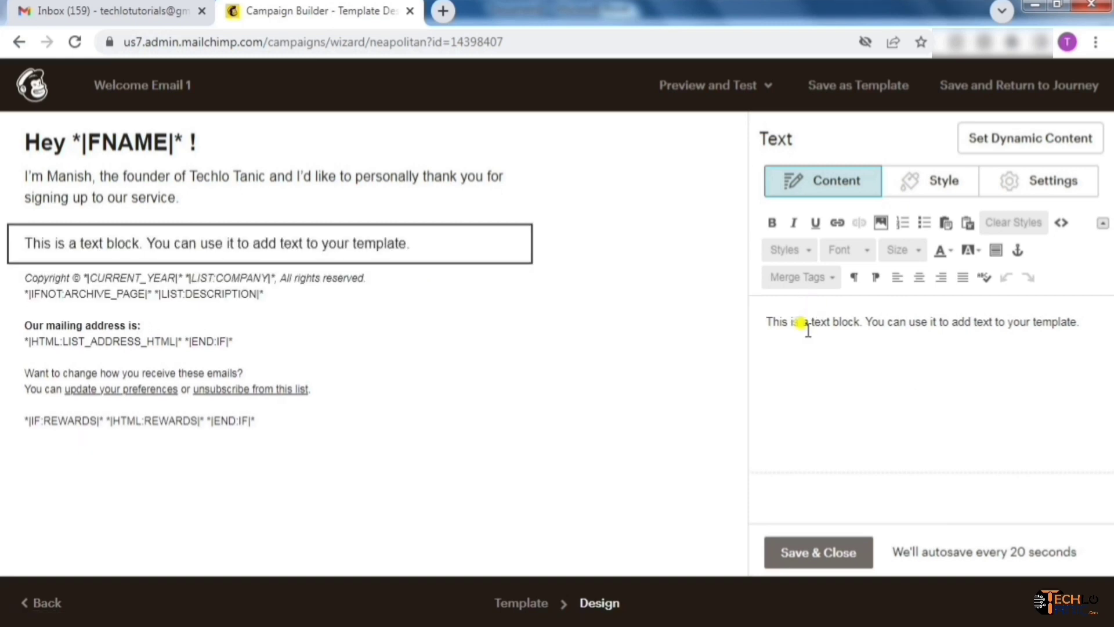
{"action": "left_click_drag", "start_coordinate": [1096, 323], "coordinate": [761, 306]}
{"action": "type", "text": "We estab"}
{"action": "type", "text": "lished Techlo Tanic in in order to give you best quality educational content."}
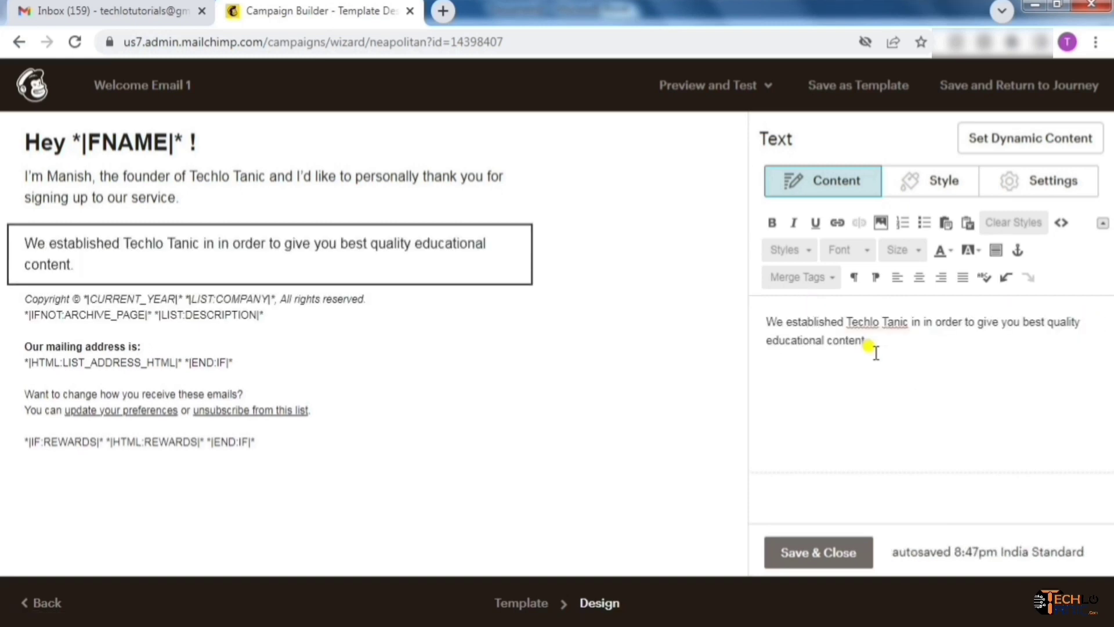
{"action": "key", "text": "Return"}
{"action": "type", "text": "I'd love to hear what you think about our videos and if there is anything"}
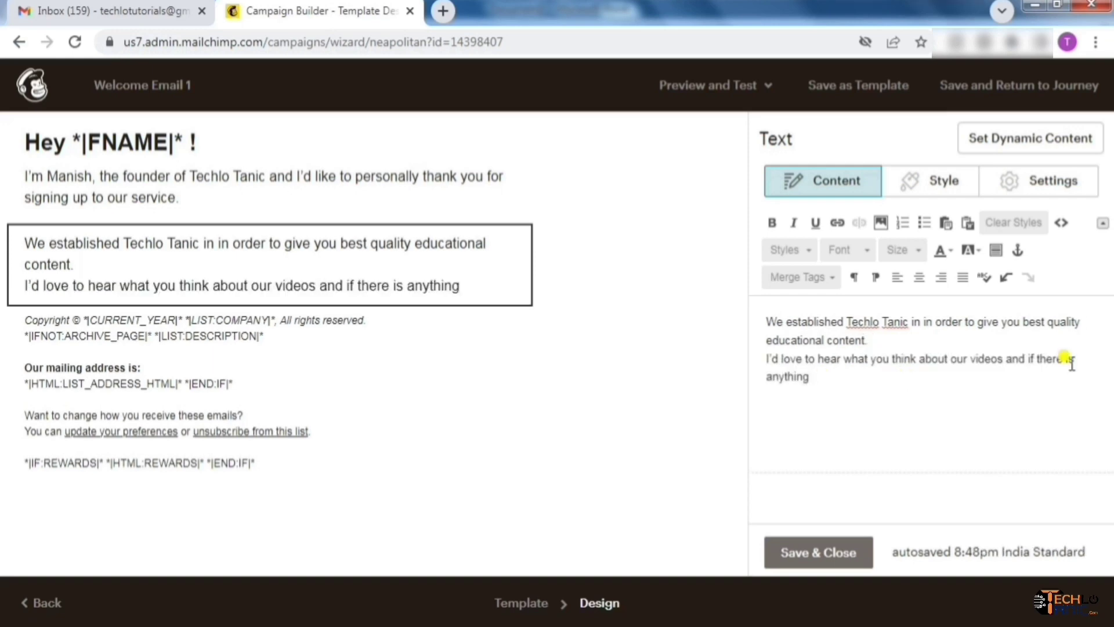
{"action": "type", "text": "we can improve. If you have any questions, please reply to this email. I'm always happy to help!"}
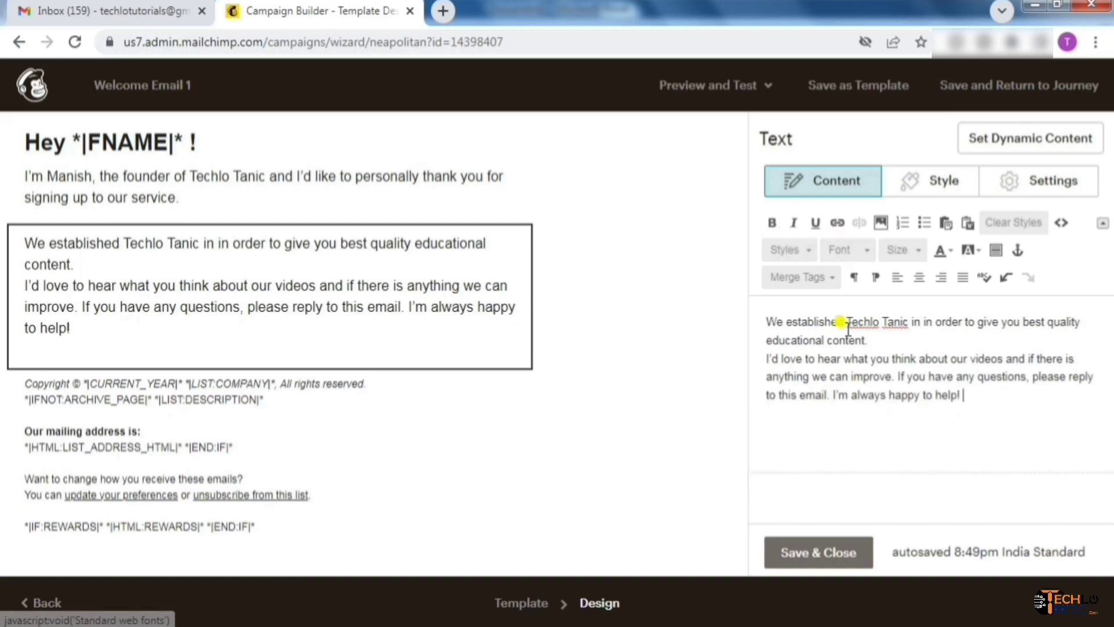
Try linking the words 'Techlo Tanic' to a web address, then cancel without adding the link
{"action": "left_click_drag", "start_coordinate": [846, 322], "coordinate": [909, 323]}
{"action": "left_click", "coordinate": [838, 224]}
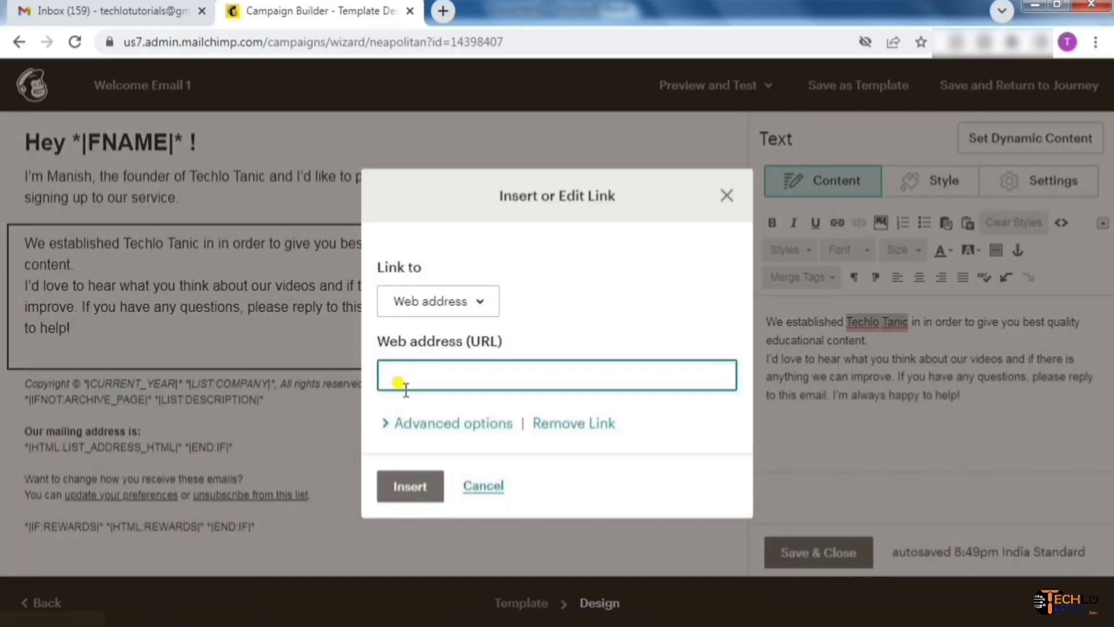
{"action": "left_click", "coordinate": [481, 305]}
{"action": "left_click", "coordinate": [480, 305]}
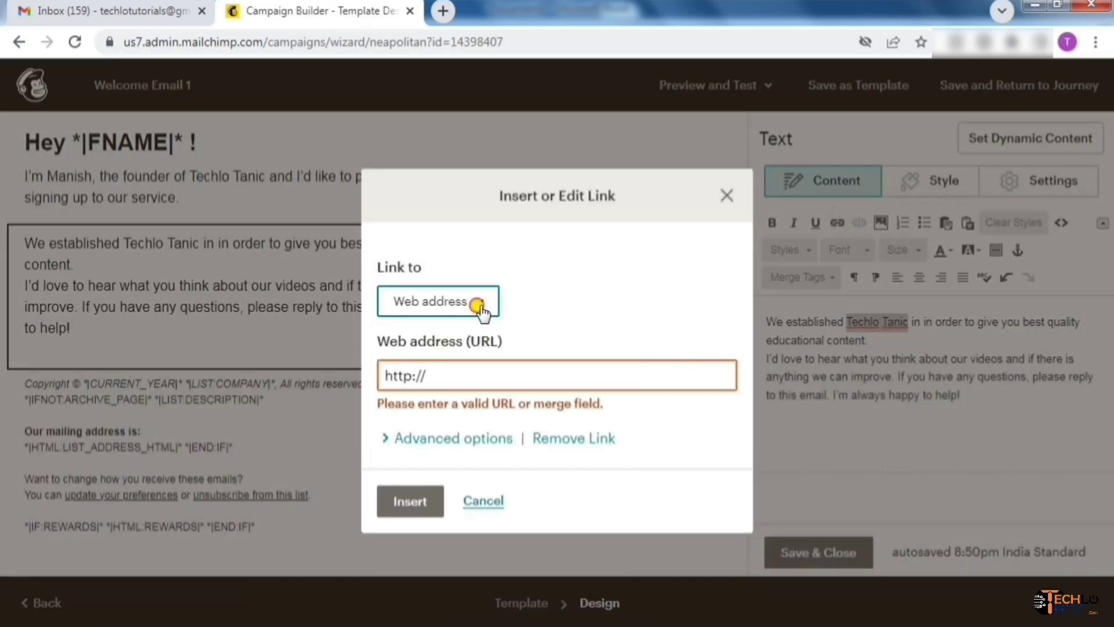
{"action": "left_click", "coordinate": [472, 303]}
{"action": "left_click", "coordinate": [573, 294]}
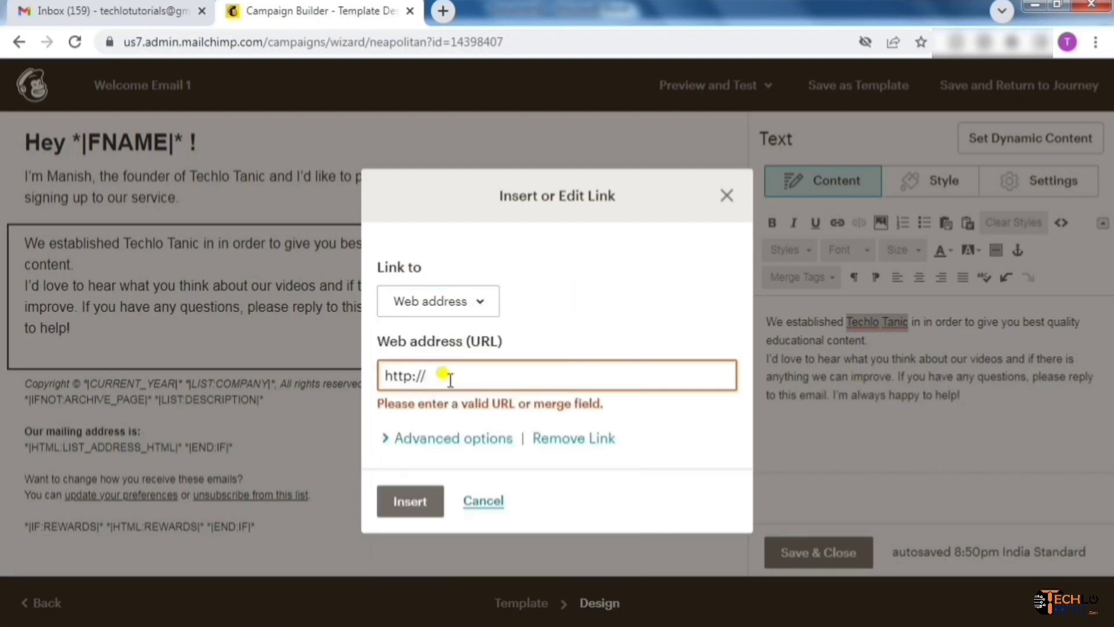
{"action": "left_click", "coordinate": [484, 502]}
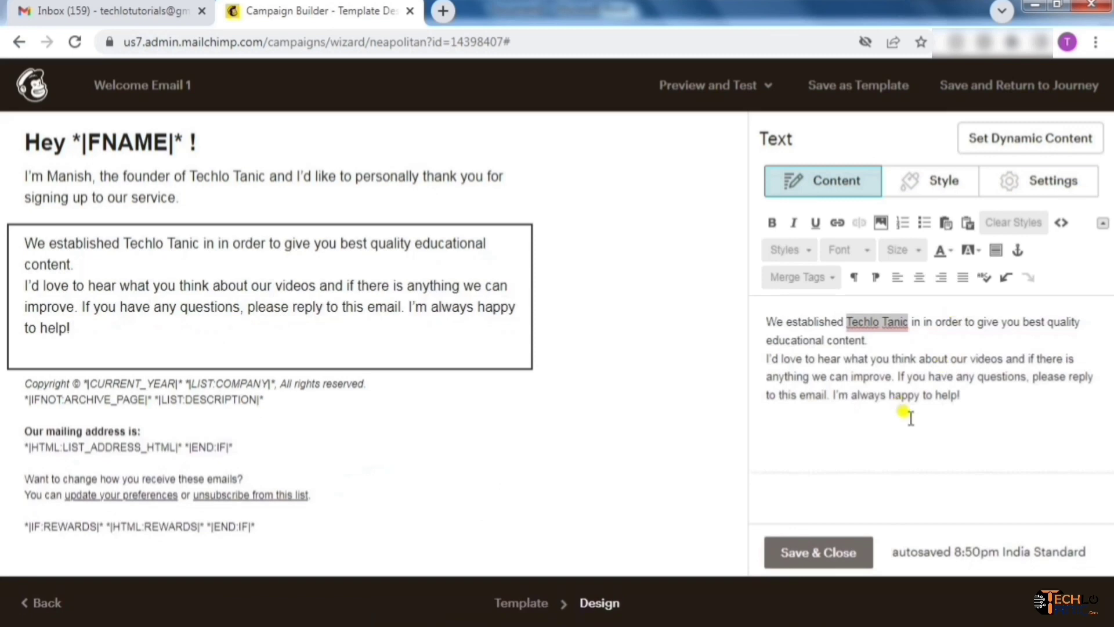
{"action": "left_click", "coordinate": [905, 413]}
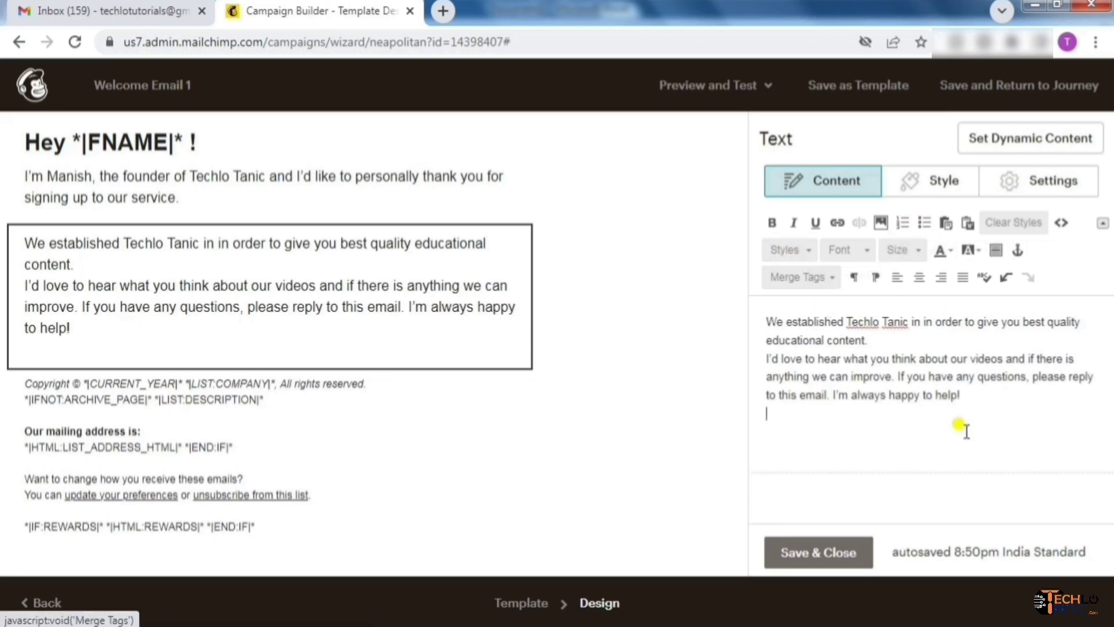
Apply the Default Text style to the whole second paragraph
{"action": "left_click_drag", "start_coordinate": [968, 396], "coordinate": [786, 319]}
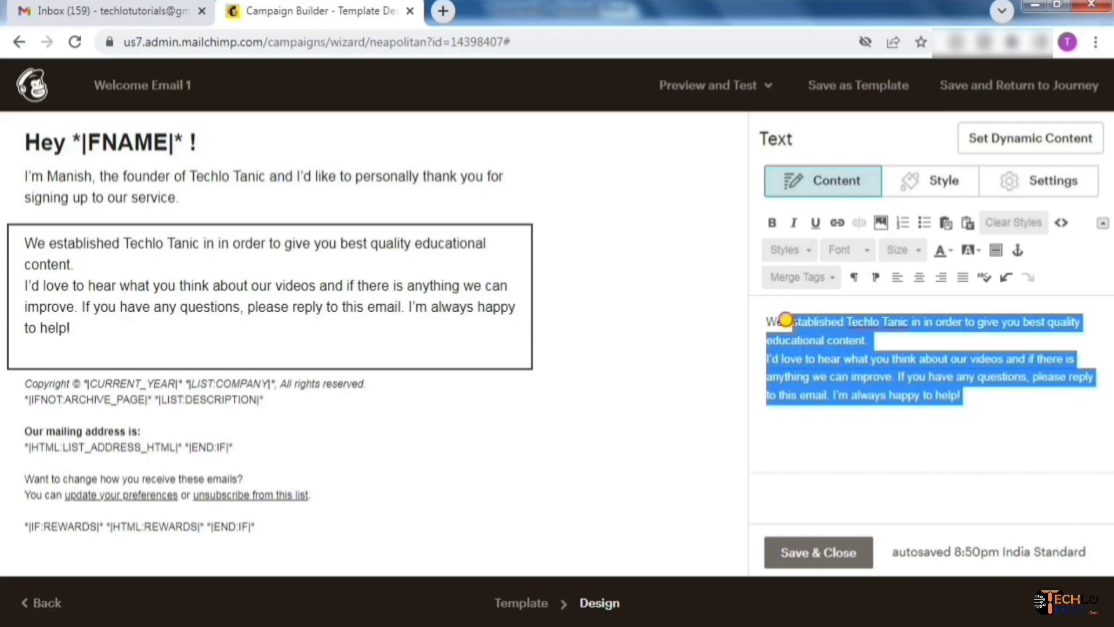
{"action": "left_click", "coordinate": [808, 251]}
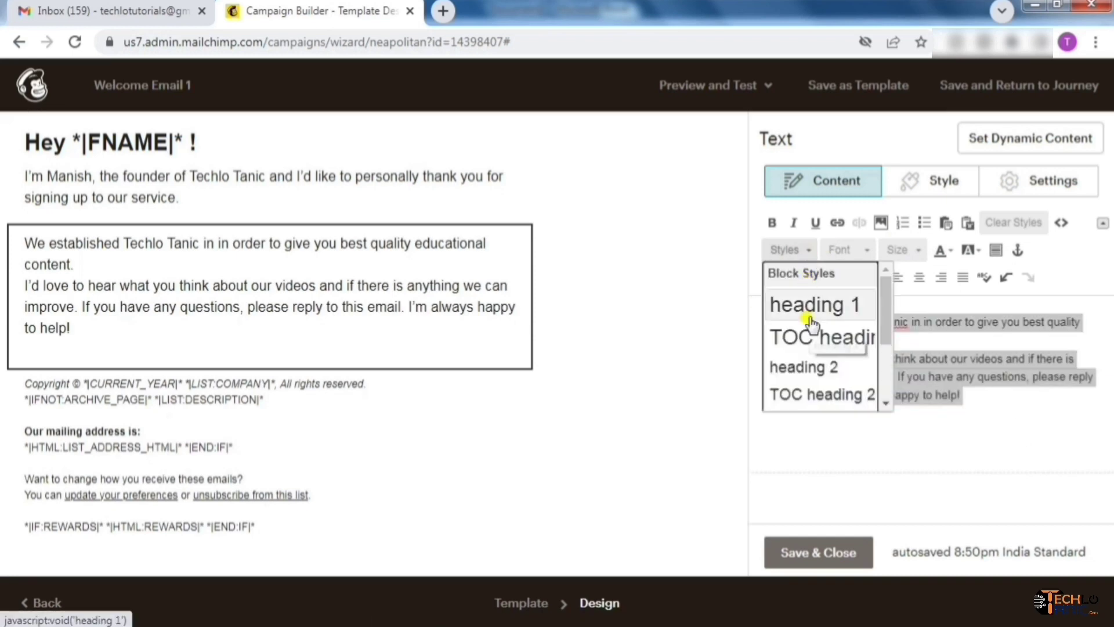
{"action": "left_click_drag", "start_coordinate": [887, 310], "coordinate": [757, 316]}
{"action": "left_click", "coordinate": [833, 371]}
Set the paragraph's font to Roboto, leaving the font size unchanged
{"action": "left_click", "coordinate": [846, 385]}
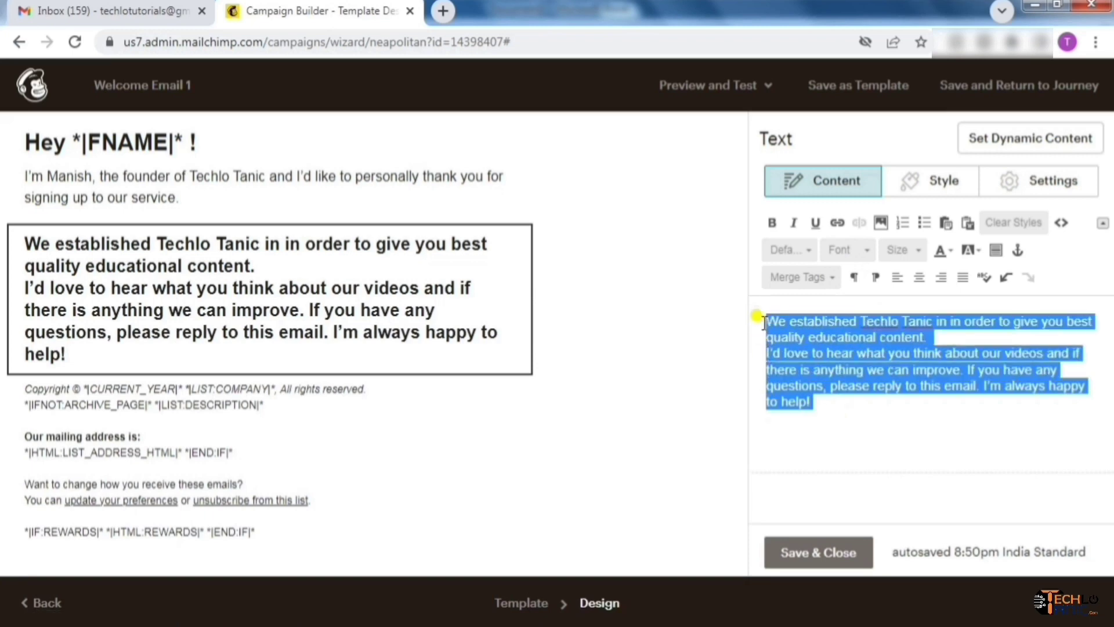
{"action": "left_click", "coordinate": [868, 254]}
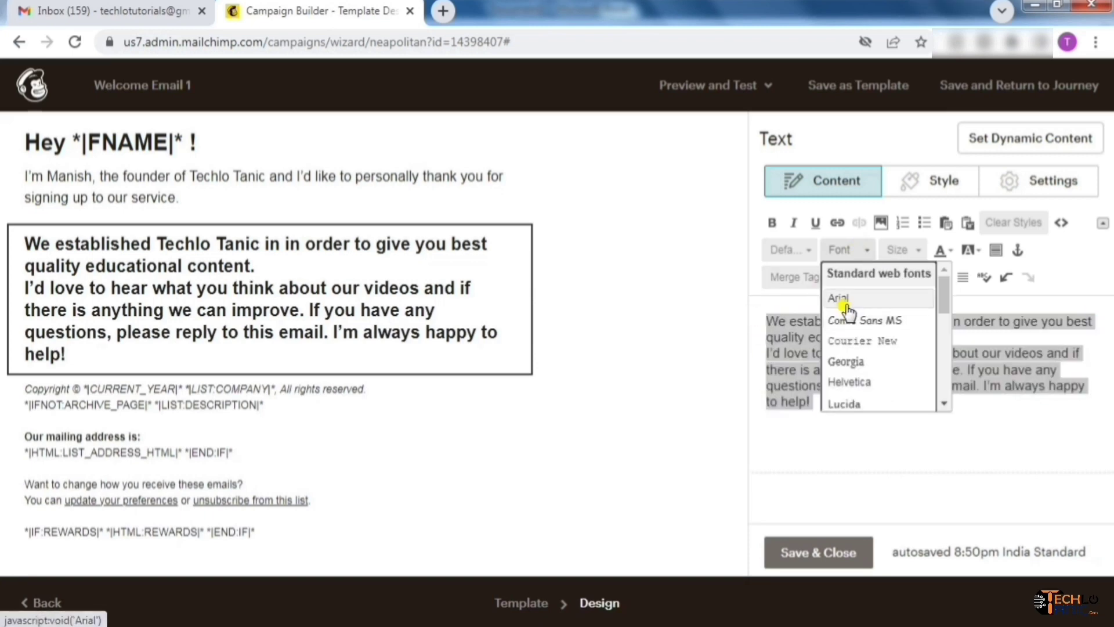
{"action": "left_click_drag", "start_coordinate": [944, 296], "coordinate": [952, 388]}
{"action": "left_click", "coordinate": [843, 376]}
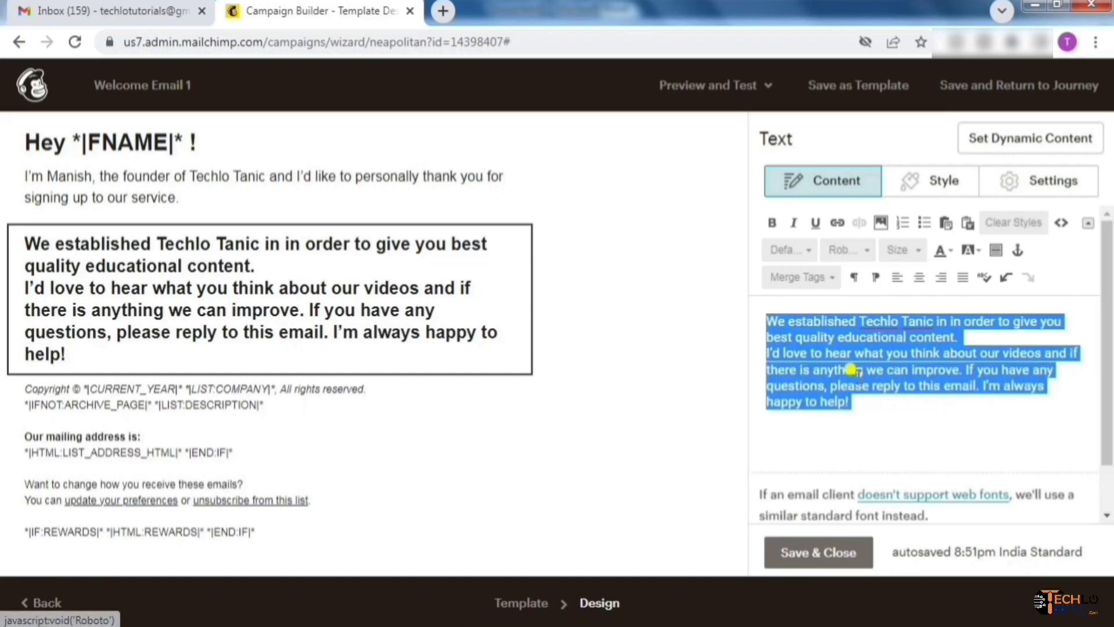
{"action": "left_click", "coordinate": [803, 386]}
{"action": "left_click_drag", "start_coordinate": [858, 406], "coordinate": [733, 298]}
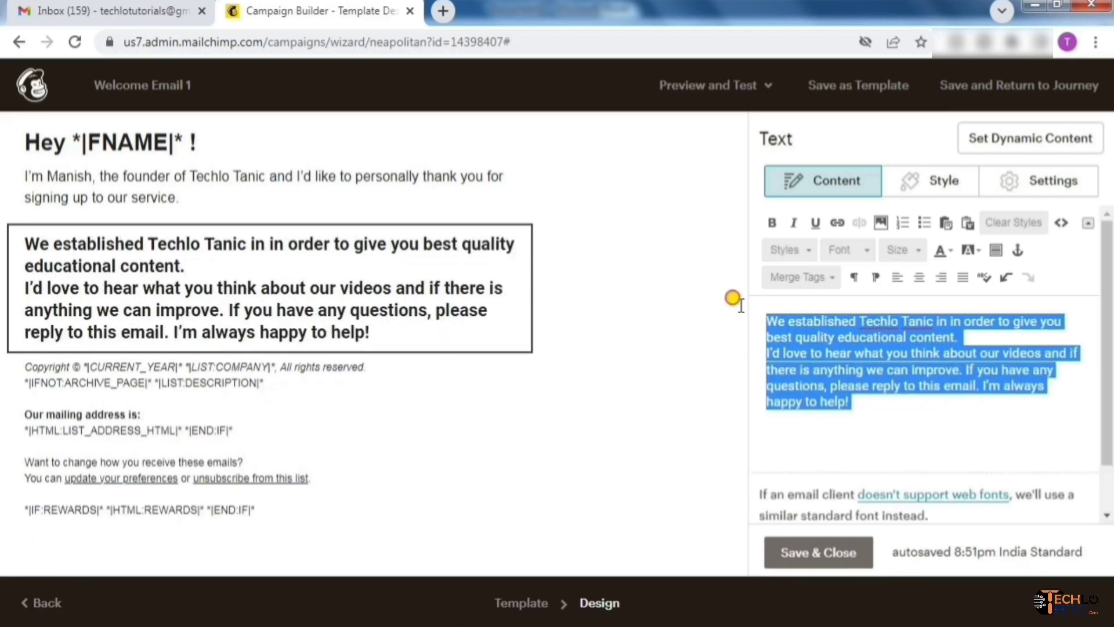
{"action": "left_click", "coordinate": [922, 253]}
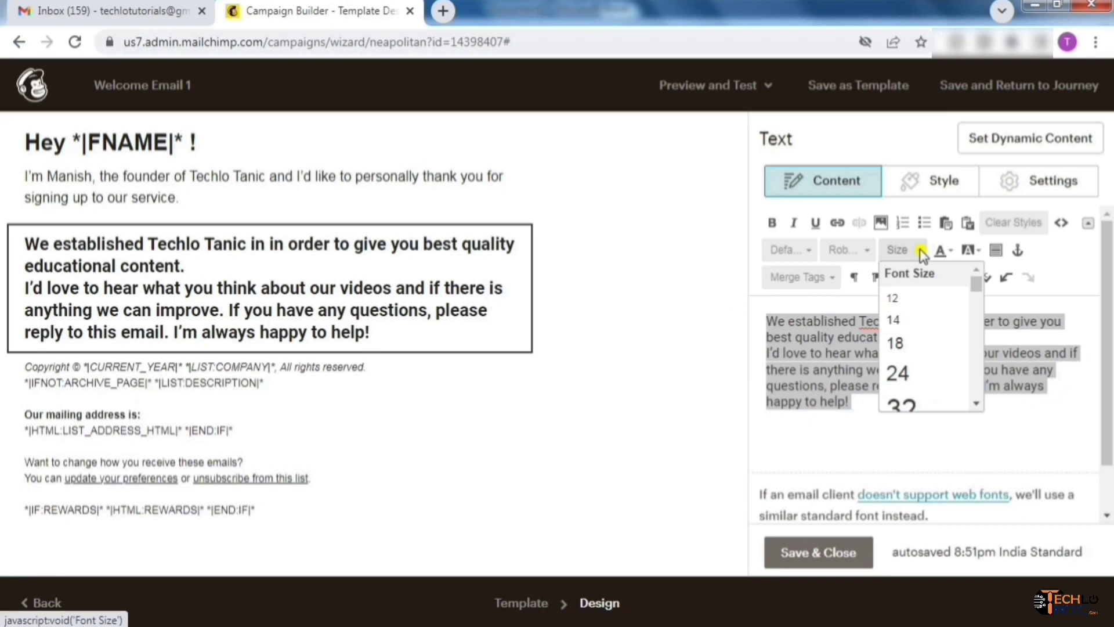
{"action": "left_click", "coordinate": [922, 253]}
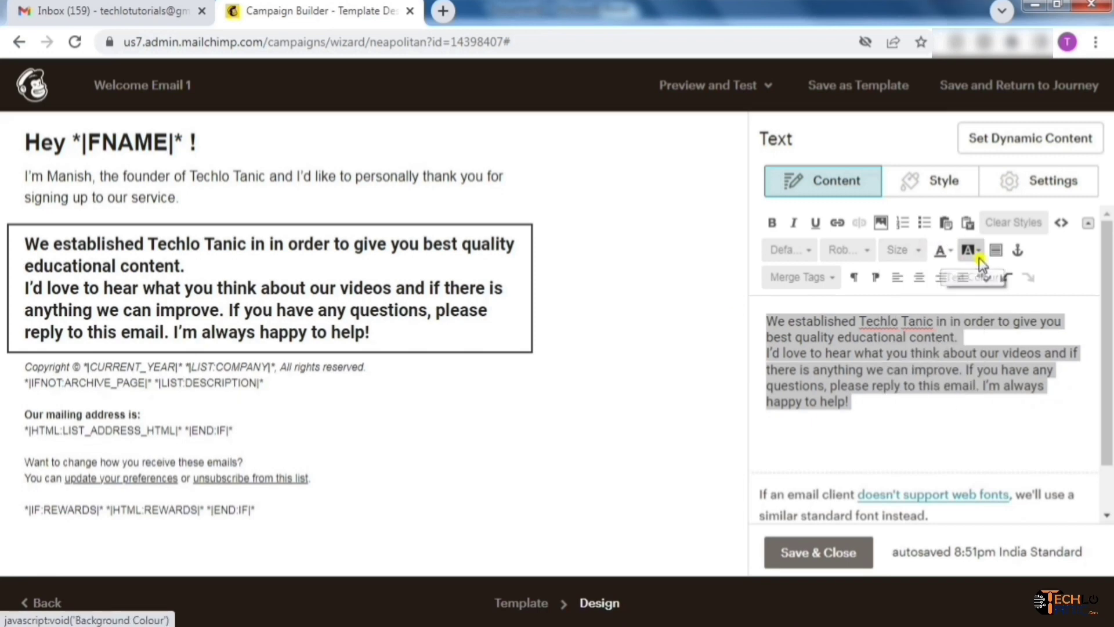
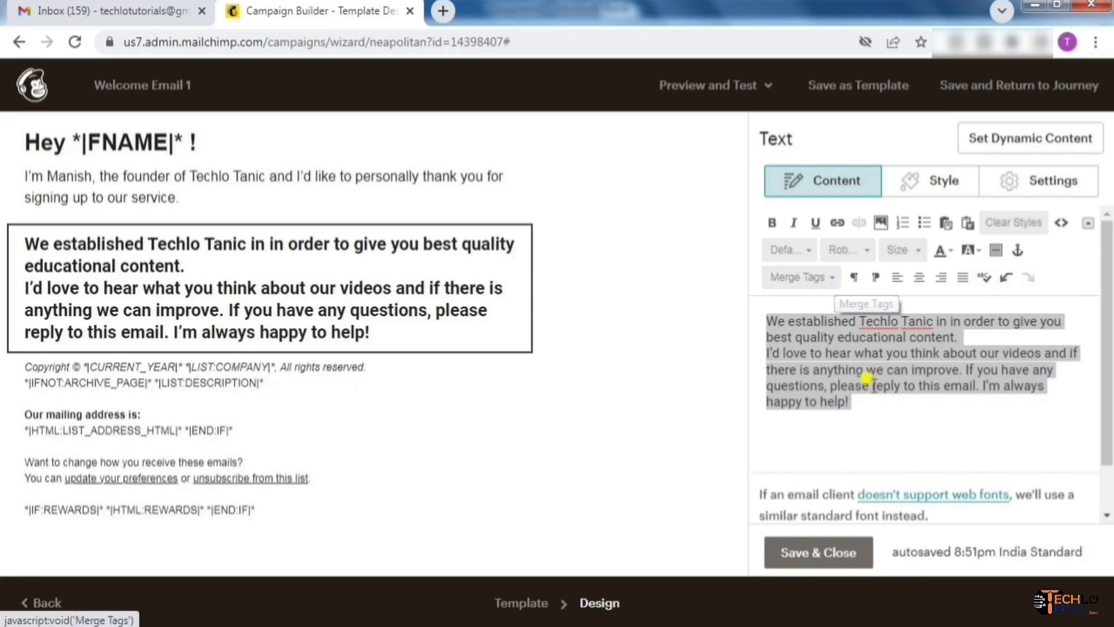
Justify the Techlo Tanic paragraph after trying center and right alignment
{"action": "left_click", "coordinate": [876, 414]}
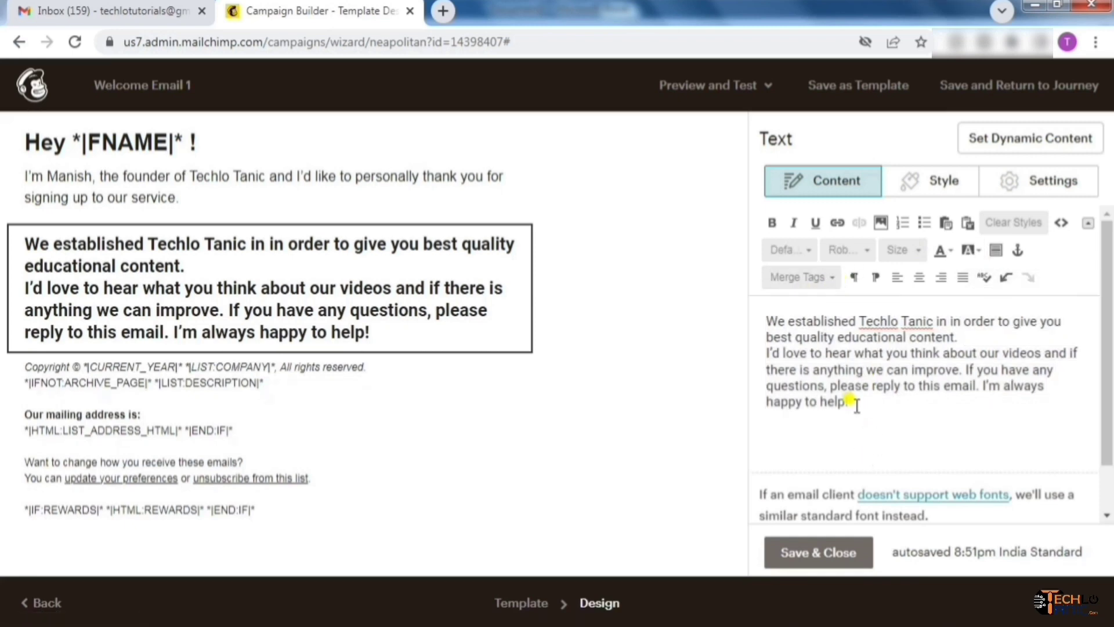
{"action": "left_click_drag", "start_coordinate": [853, 401], "coordinate": [761, 322]}
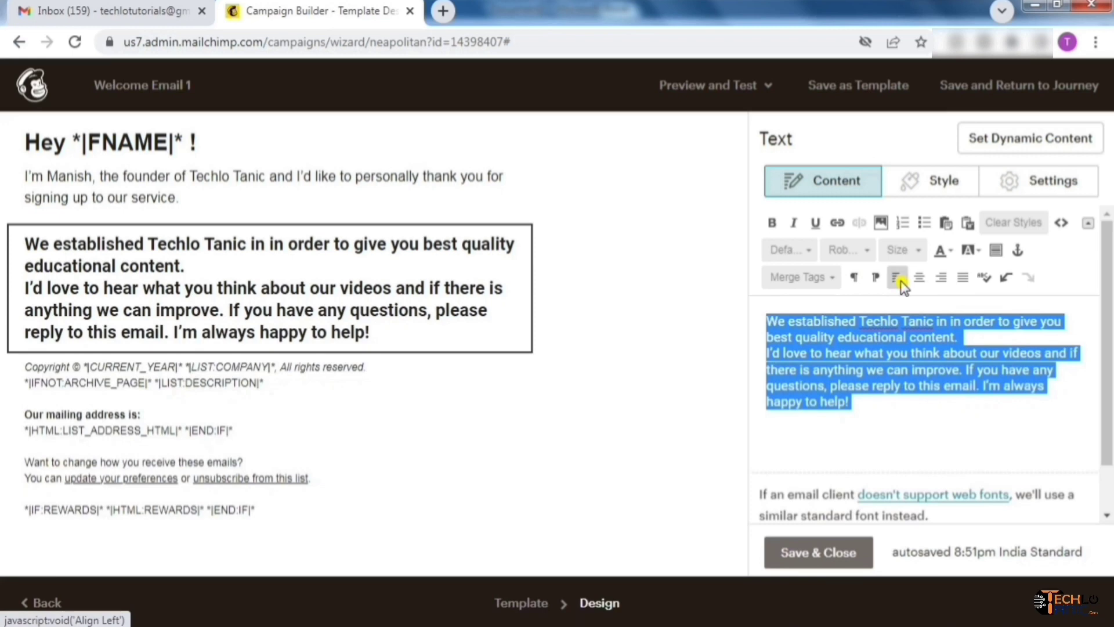
{"action": "left_click", "coordinate": [921, 284]}
{"action": "left_click", "coordinate": [941, 279]}
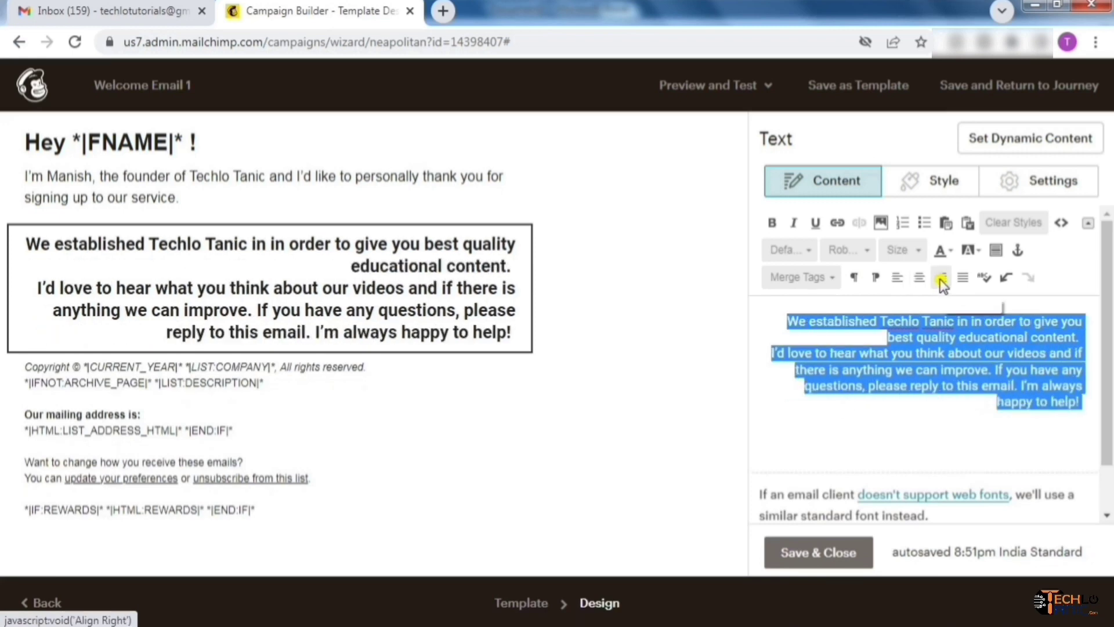
{"action": "left_click", "coordinate": [963, 279]}
{"action": "left_click", "coordinate": [902, 394]}
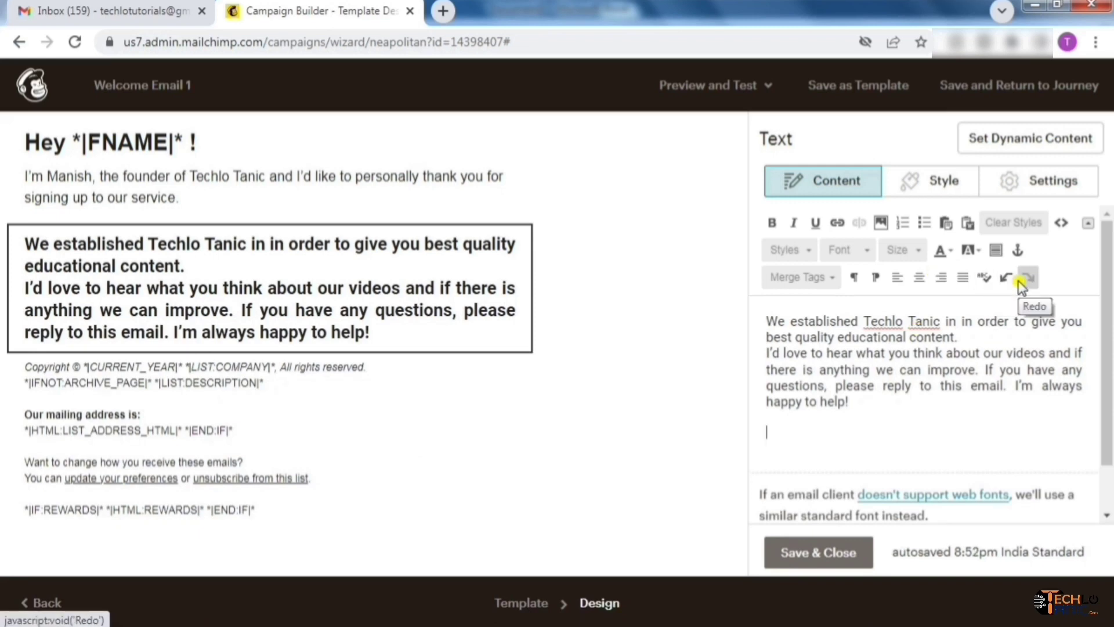
Review the text block's Style font list and Settings columns, changing nothing
{"action": "left_click_drag", "start_coordinate": [854, 405], "coordinate": [757, 319]}
{"action": "left_click", "coordinate": [938, 181]}
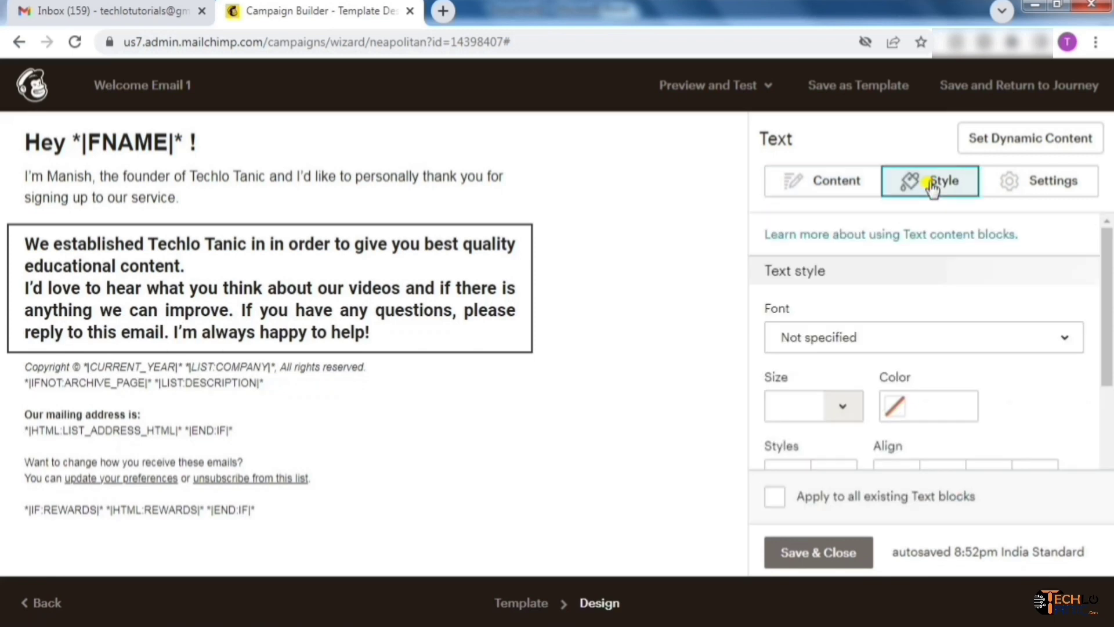
{"action": "left_click", "coordinate": [1062, 343]}
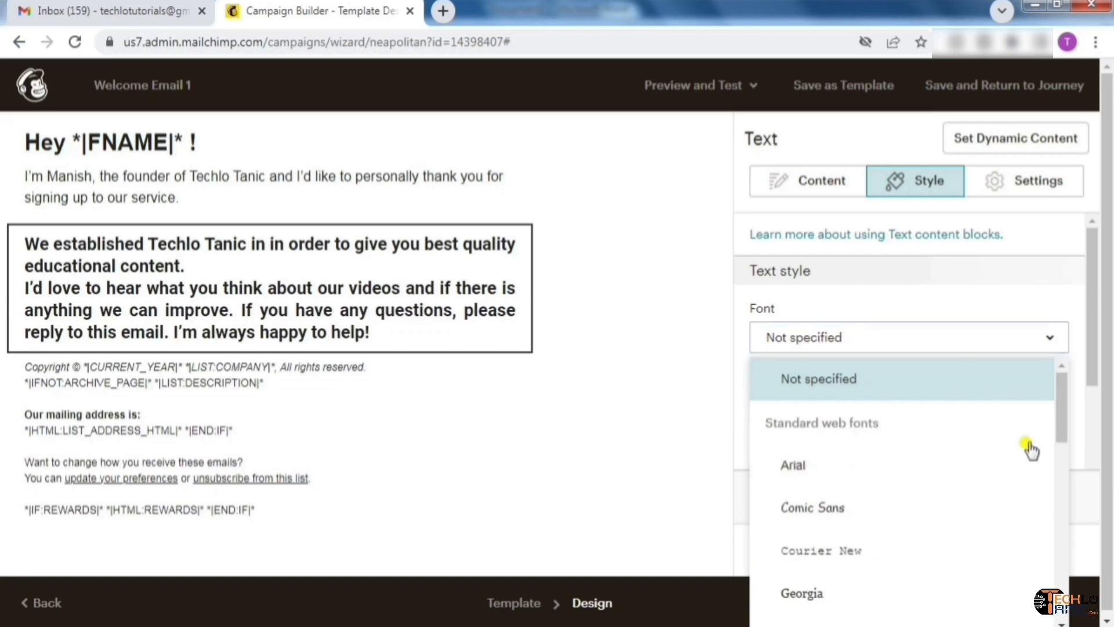
{"action": "left_click", "coordinate": [1045, 305]}
{"action": "left_click_drag", "start_coordinate": [1104, 296], "coordinate": [1109, 263]}
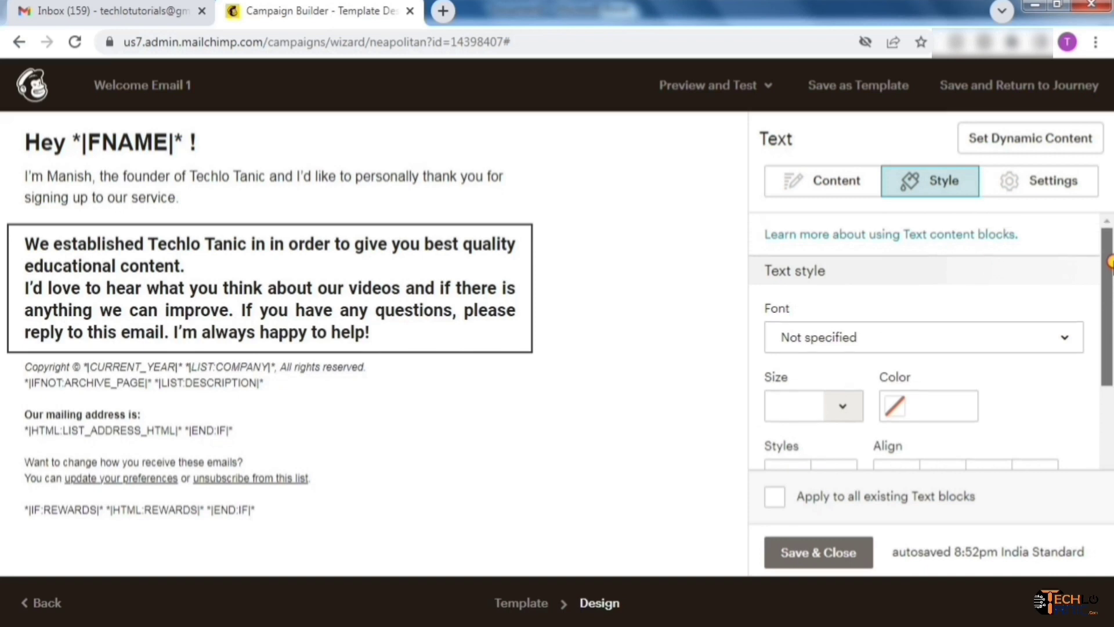
{"action": "left_click", "coordinate": [1049, 194]}
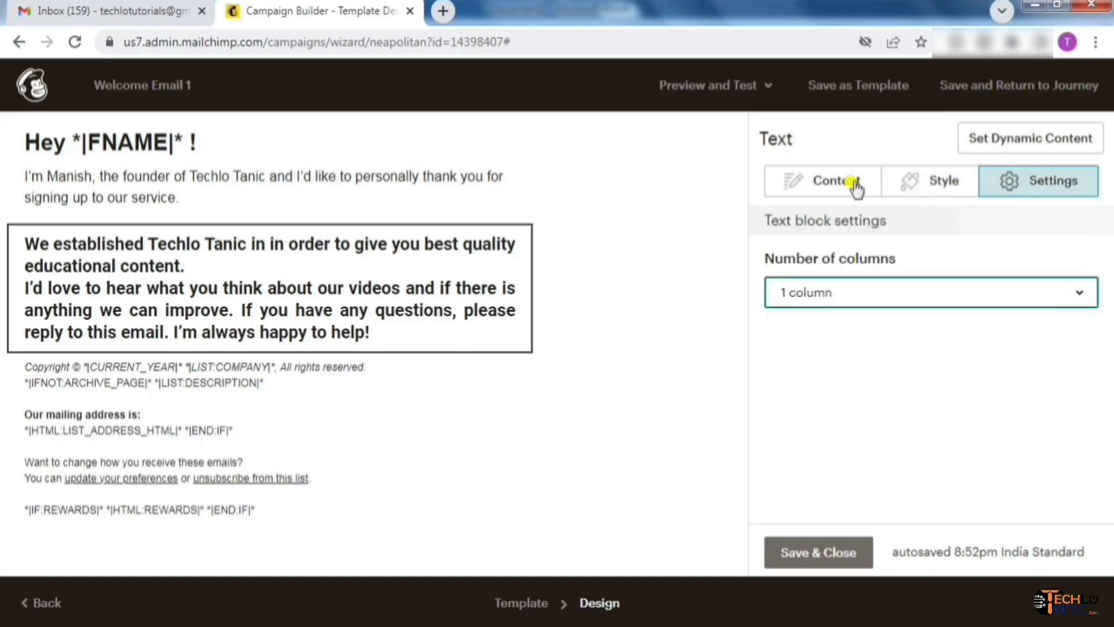
{"action": "left_click", "coordinate": [852, 185]}
{"action": "left_click", "coordinate": [908, 426]}
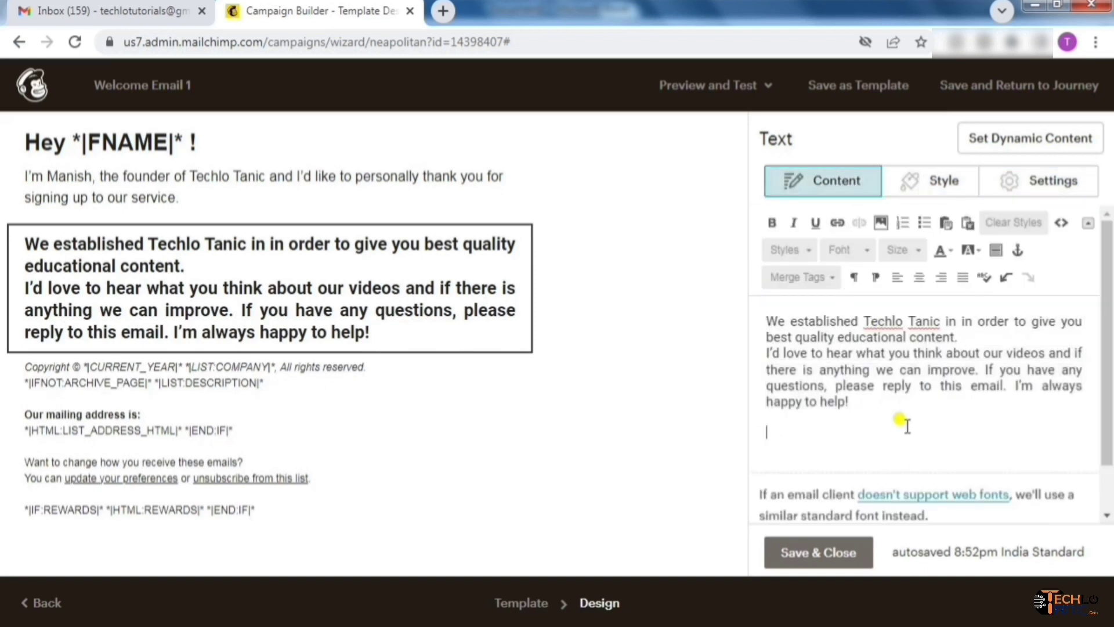
Delete the email's old footer block
{"action": "mouse_move", "coordinate": [306, 399]}
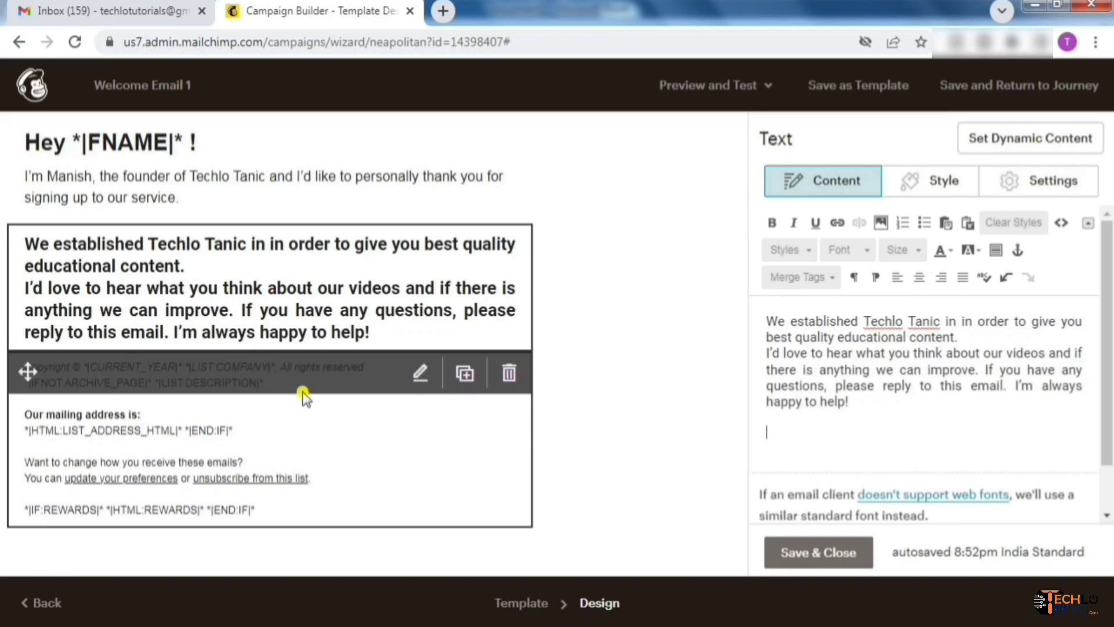
{"action": "left_click", "coordinate": [358, 419]}
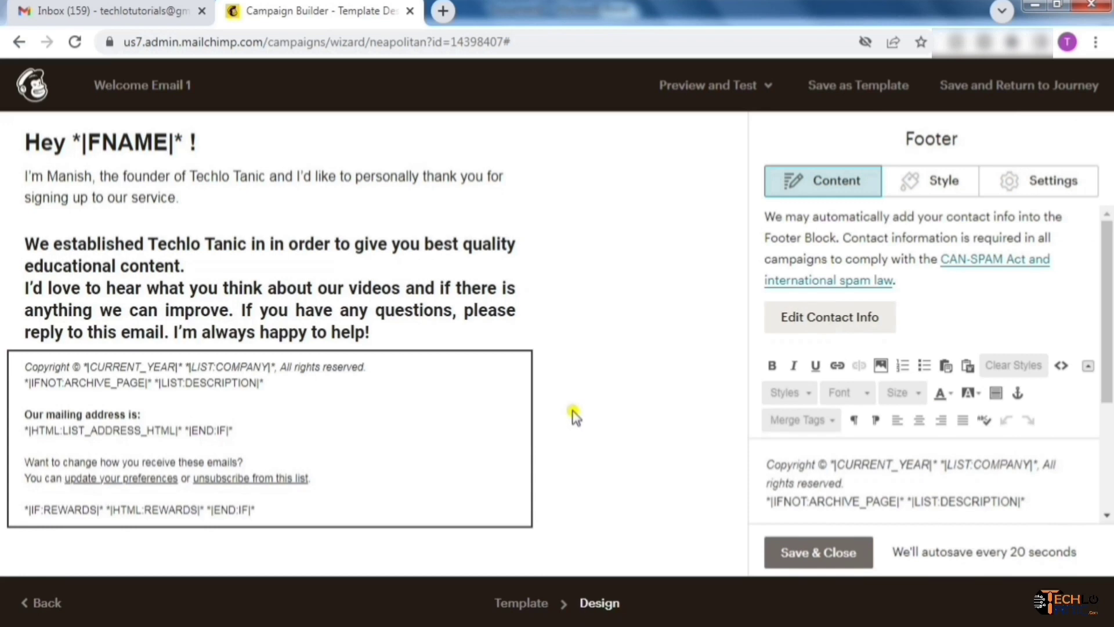
{"action": "left_click", "coordinate": [509, 376]}
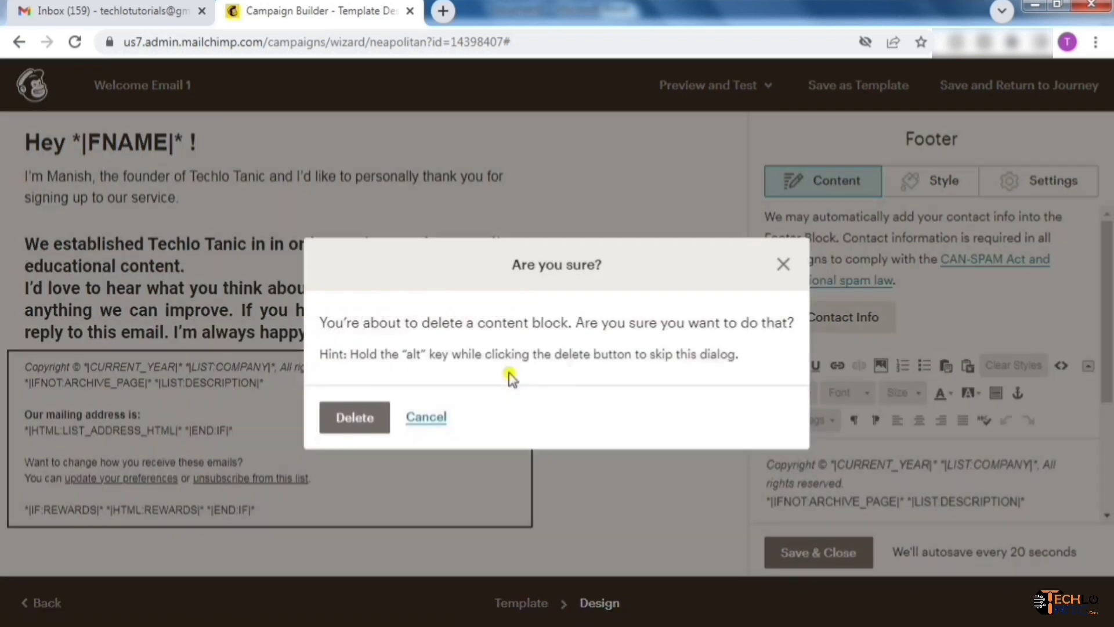
{"action": "left_click", "coordinate": [368, 419]}
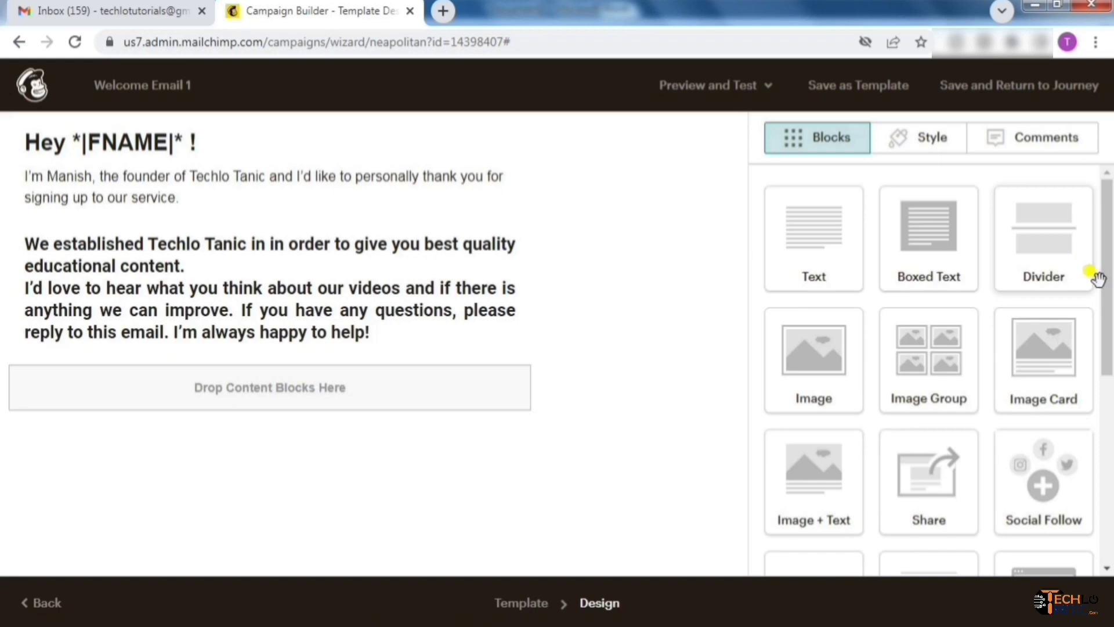
Add a divider line below the body text and a new footer block beneath it
{"action": "left_click_drag", "start_coordinate": [1043, 242], "coordinate": [273, 393]}
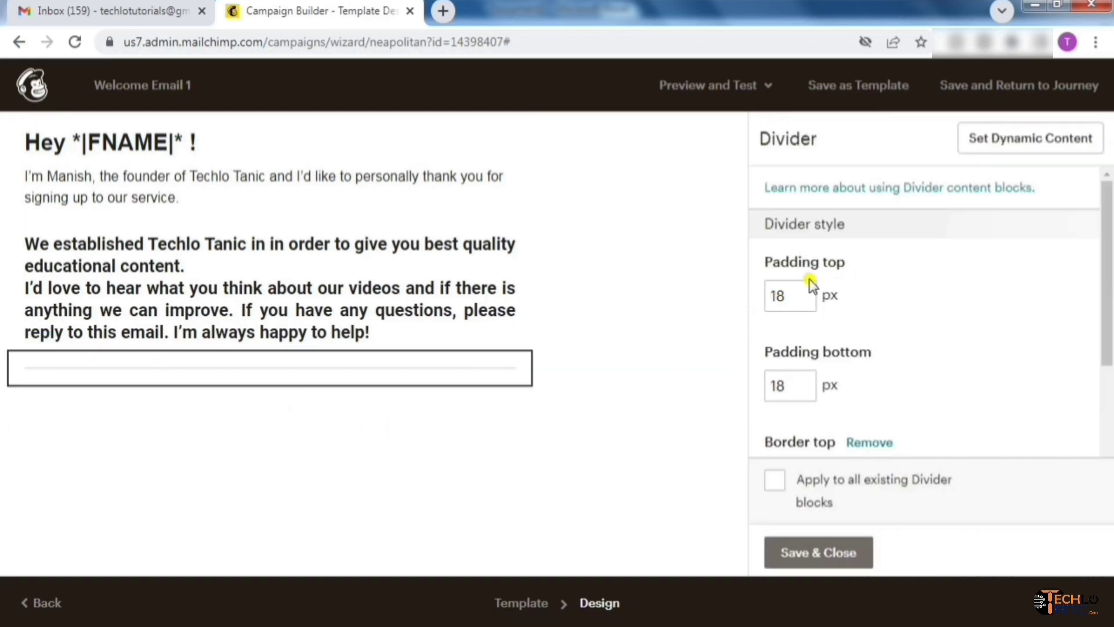
{"action": "left_click", "coordinate": [819, 555]}
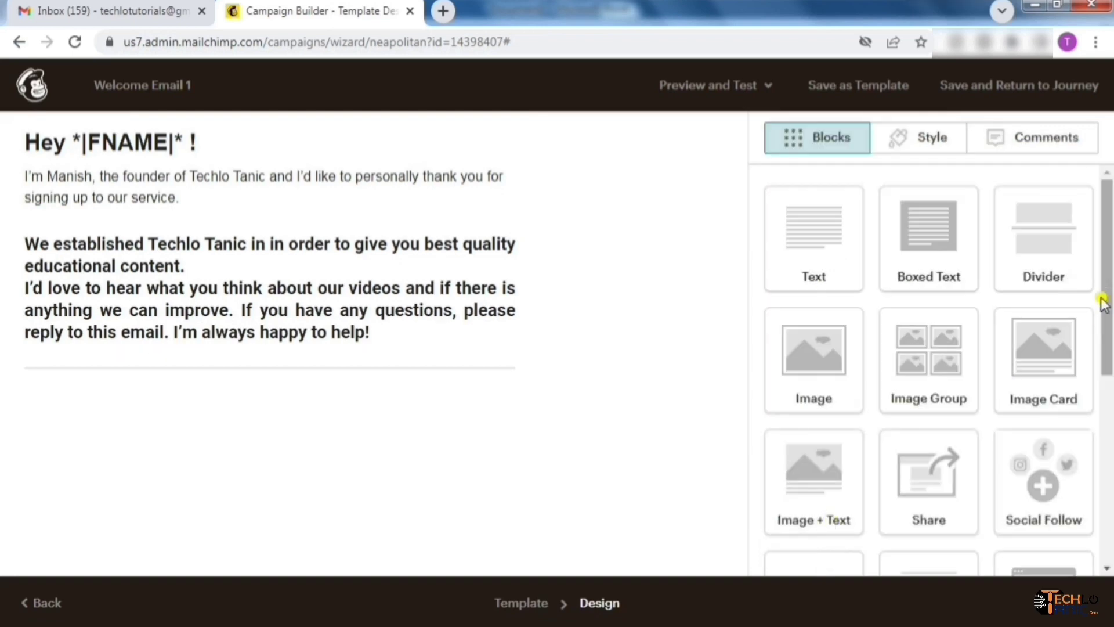
{"action": "left_click_drag", "start_coordinate": [1103, 303], "coordinate": [1102, 377]}
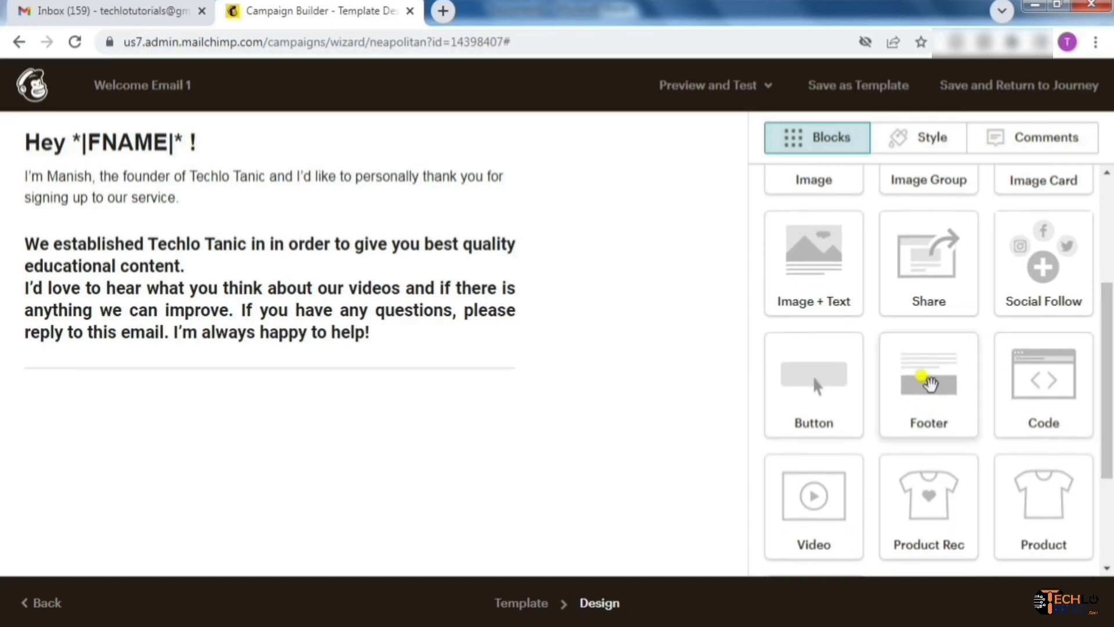
{"action": "left_click_drag", "start_coordinate": [929, 383], "coordinate": [213, 364]}
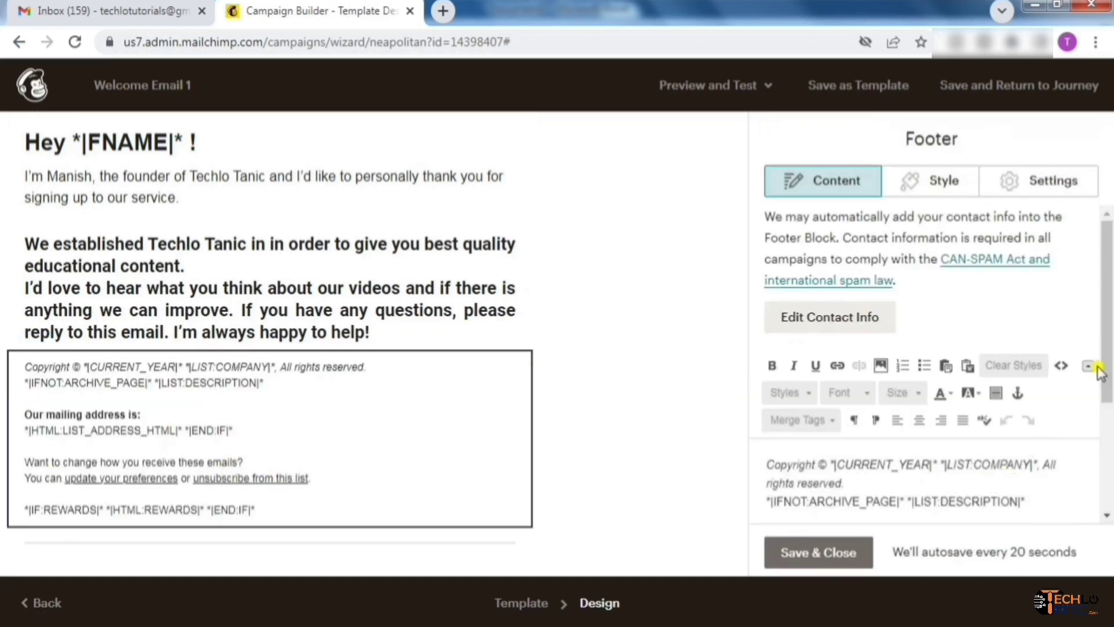
{"action": "left_click_drag", "start_coordinate": [1107, 325], "coordinate": [1109, 434]}
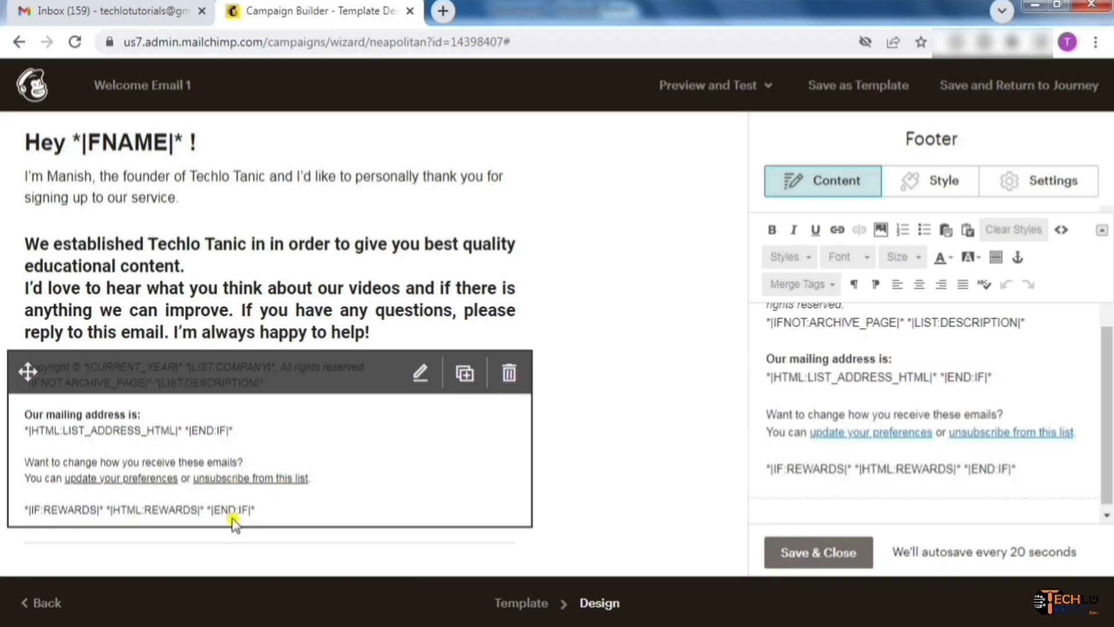
{"action": "left_click_drag", "start_coordinate": [1109, 371], "coordinate": [1110, 238]}
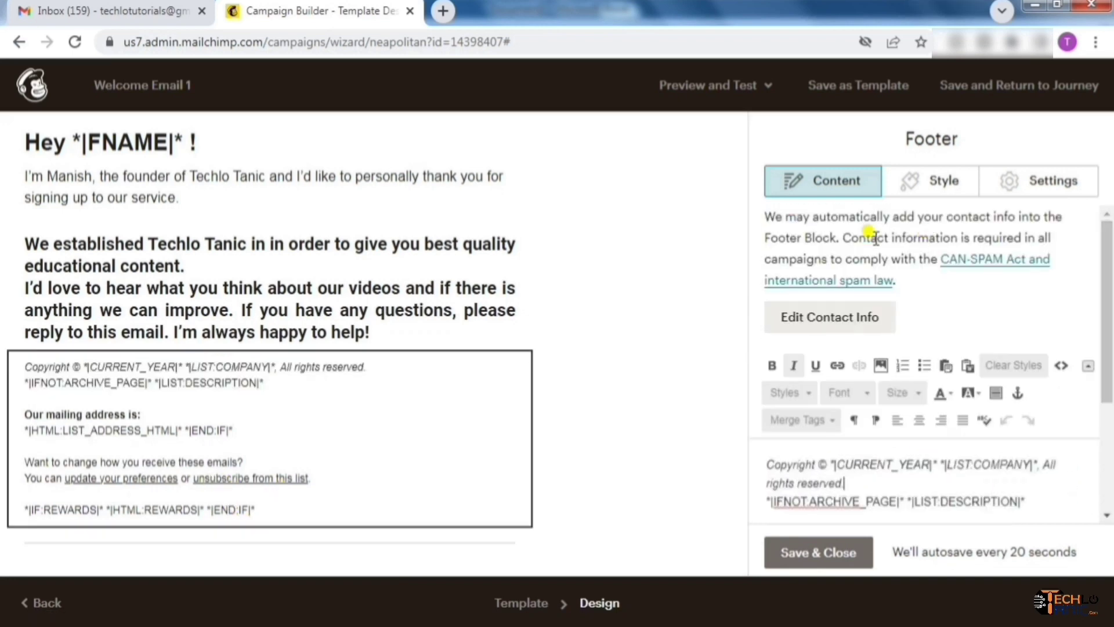
{"action": "left_click", "coordinate": [828, 557]}
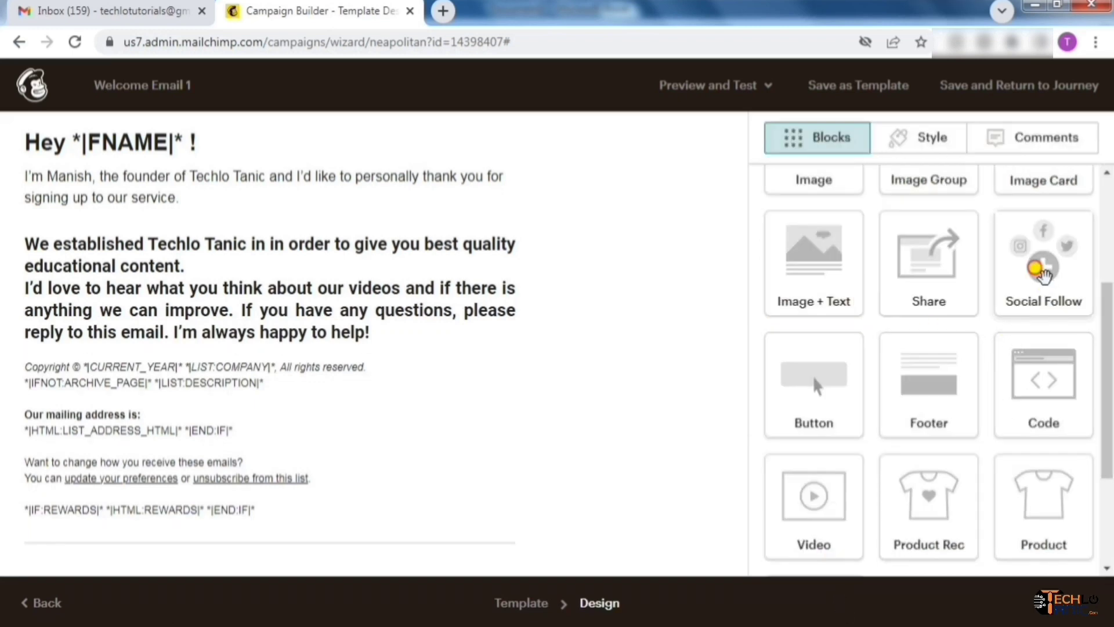
Insert a Social Follow block below the paragraph with Facebook, Twitter, website and a new YouTube link
{"action": "left_click_drag", "start_coordinate": [1043, 273], "coordinate": [222, 355]}
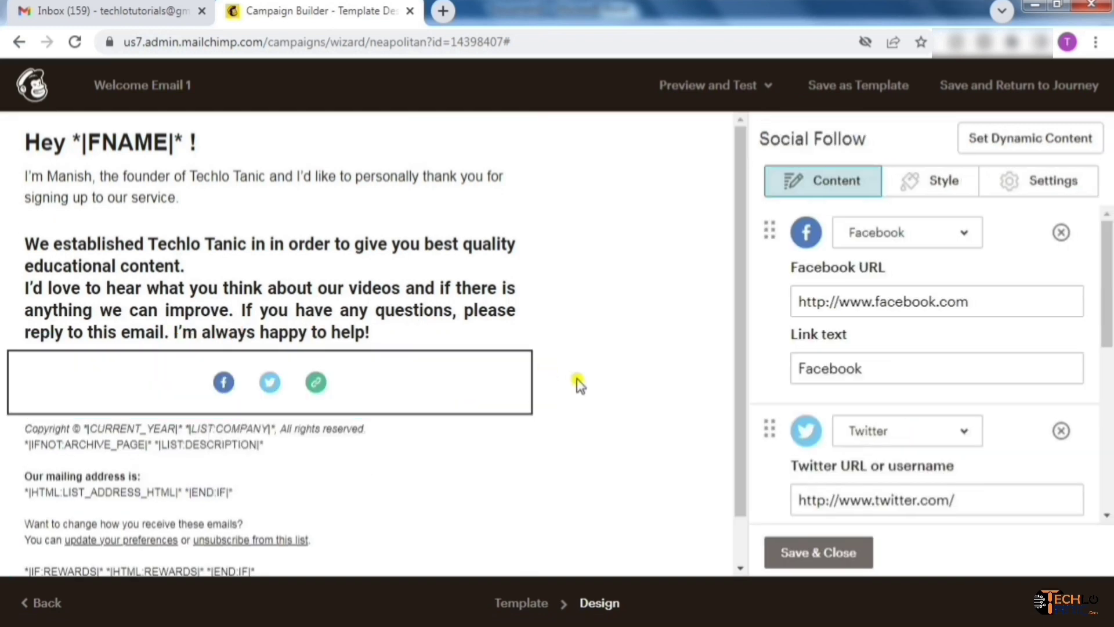
{"action": "left_click", "coordinate": [965, 233]}
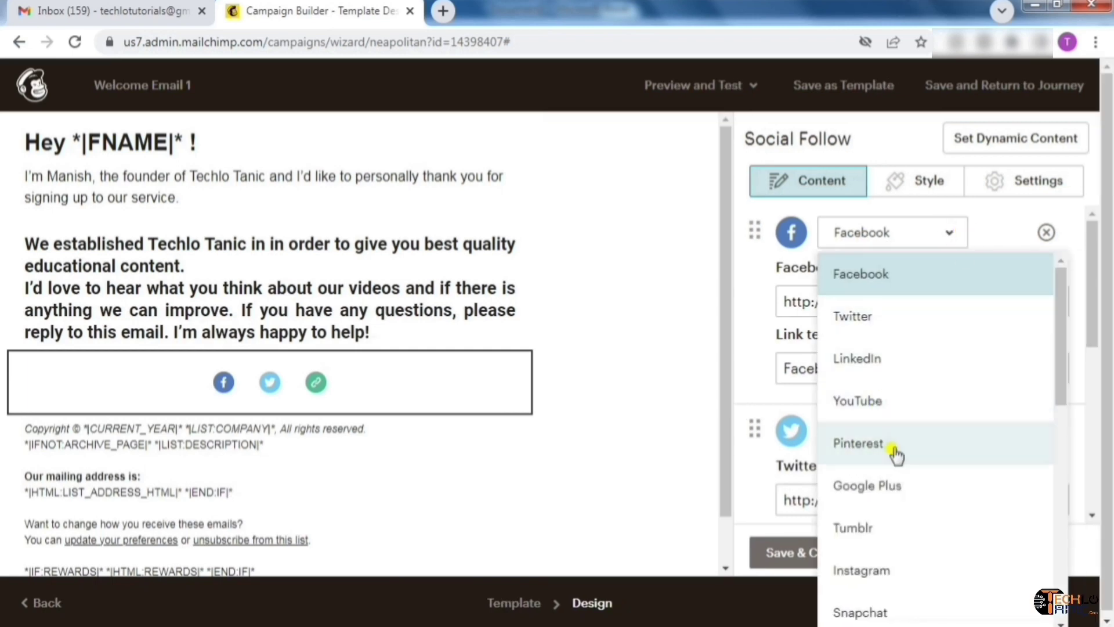
{"action": "left_click", "coordinate": [985, 221]}
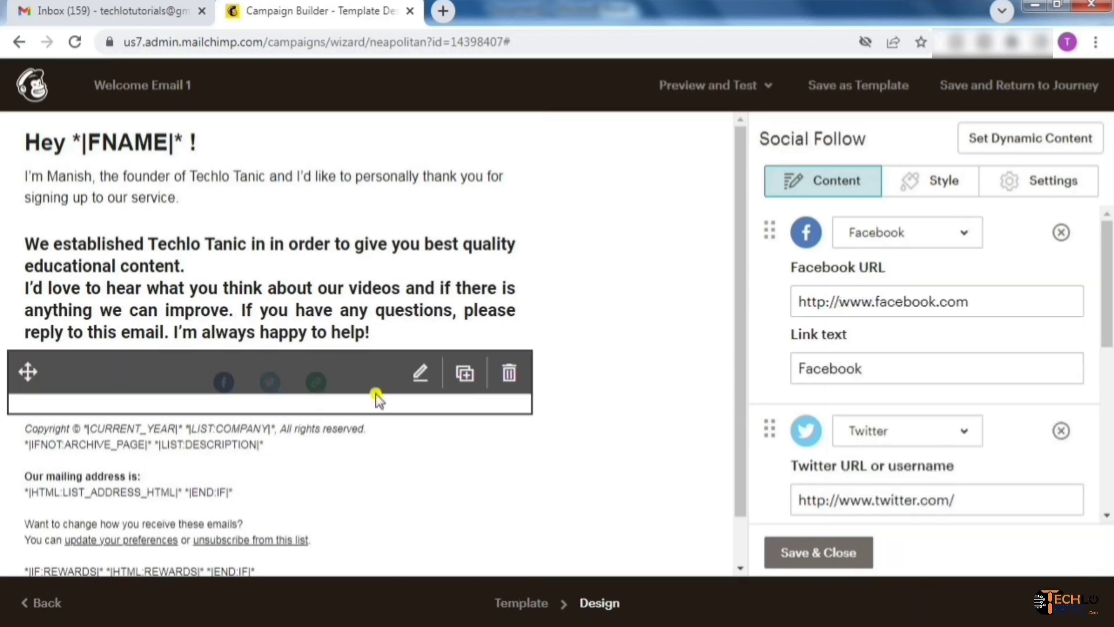
{"action": "scroll", "coordinate": [1106, 287], "scroll_direction": "down", "scroll_amount": 7}
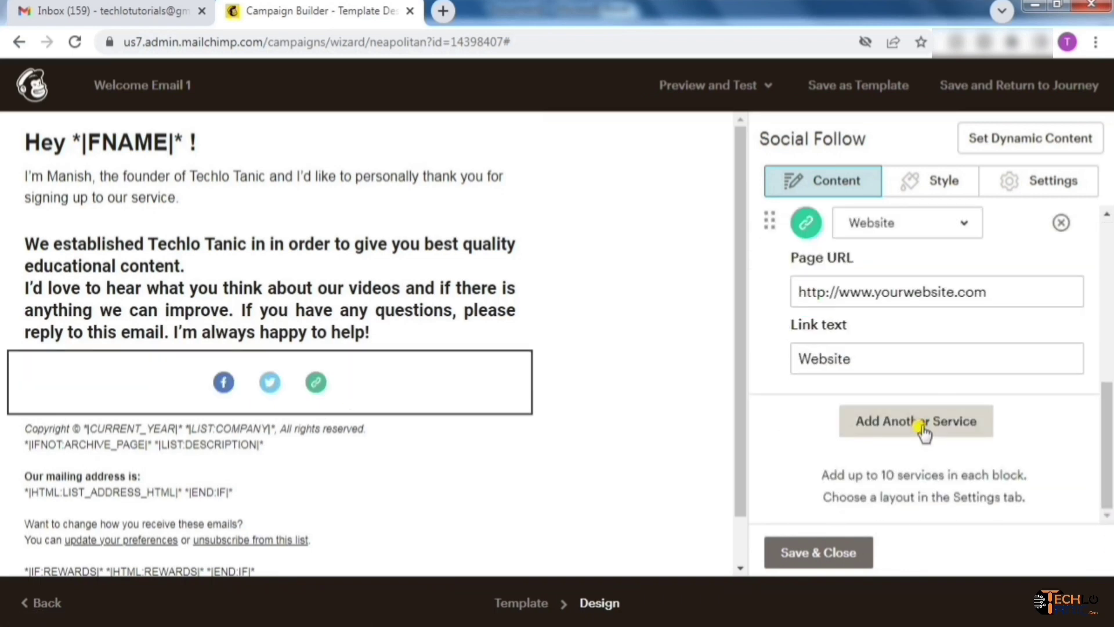
{"action": "left_click", "coordinate": [923, 428]}
{"action": "left_click", "coordinate": [963, 427]}
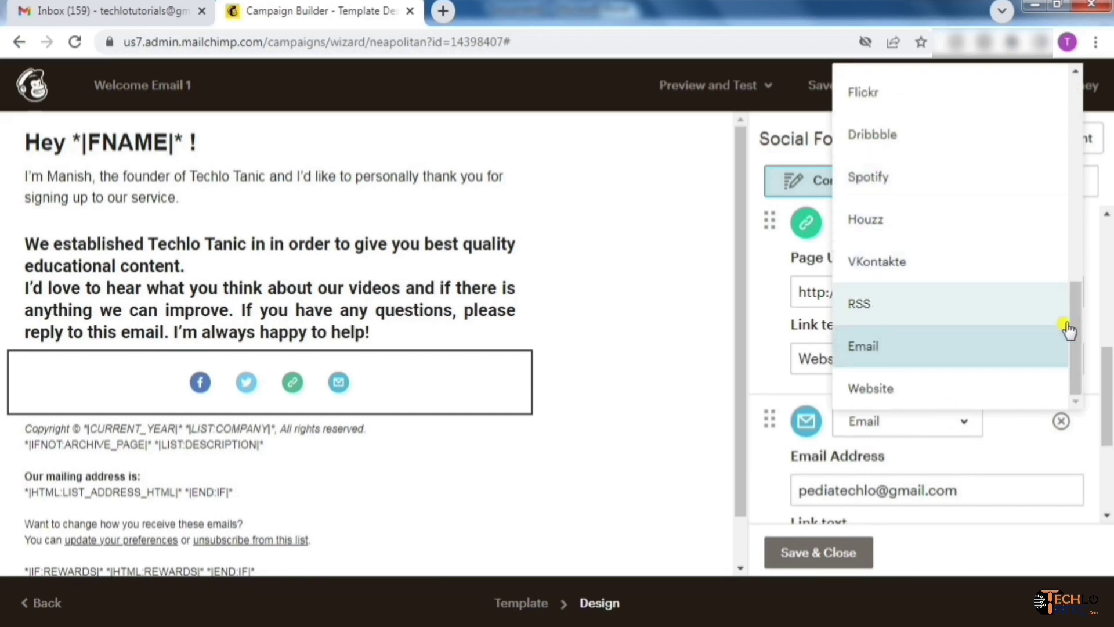
{"action": "left_click_drag", "start_coordinate": [1068, 329], "coordinate": [1070, 142]}
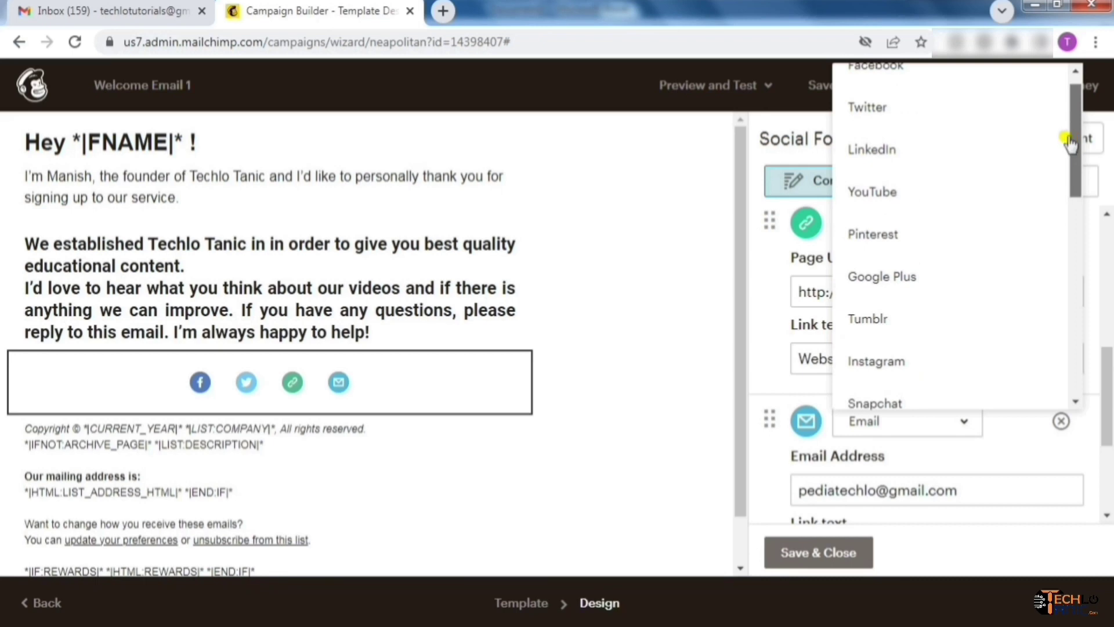
{"action": "left_click", "coordinate": [932, 213]}
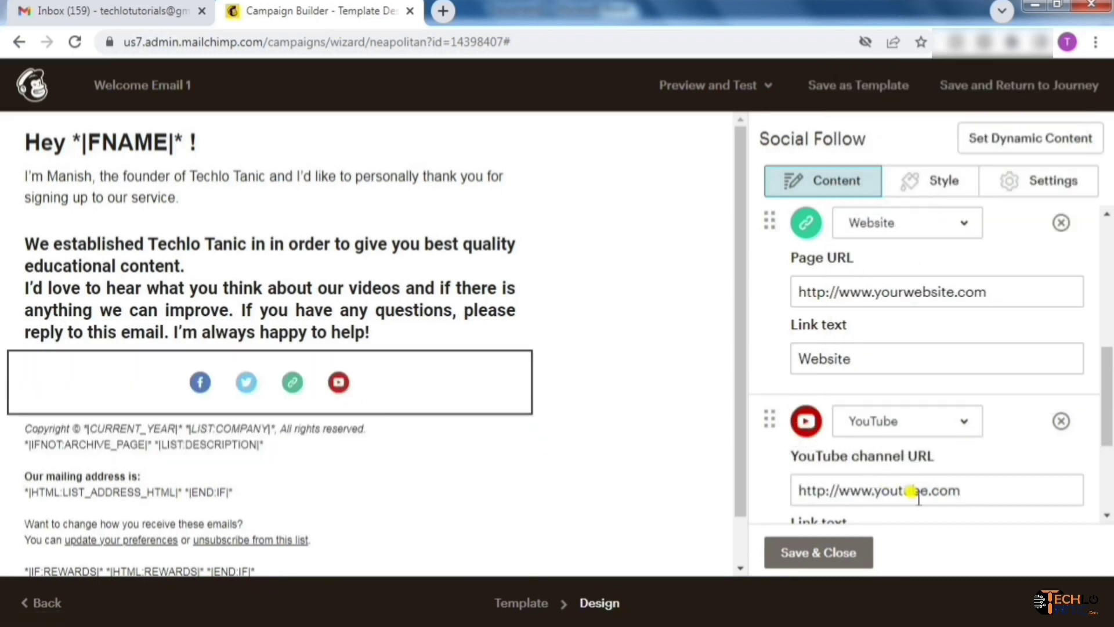
{"action": "left_click", "coordinate": [817, 552]}
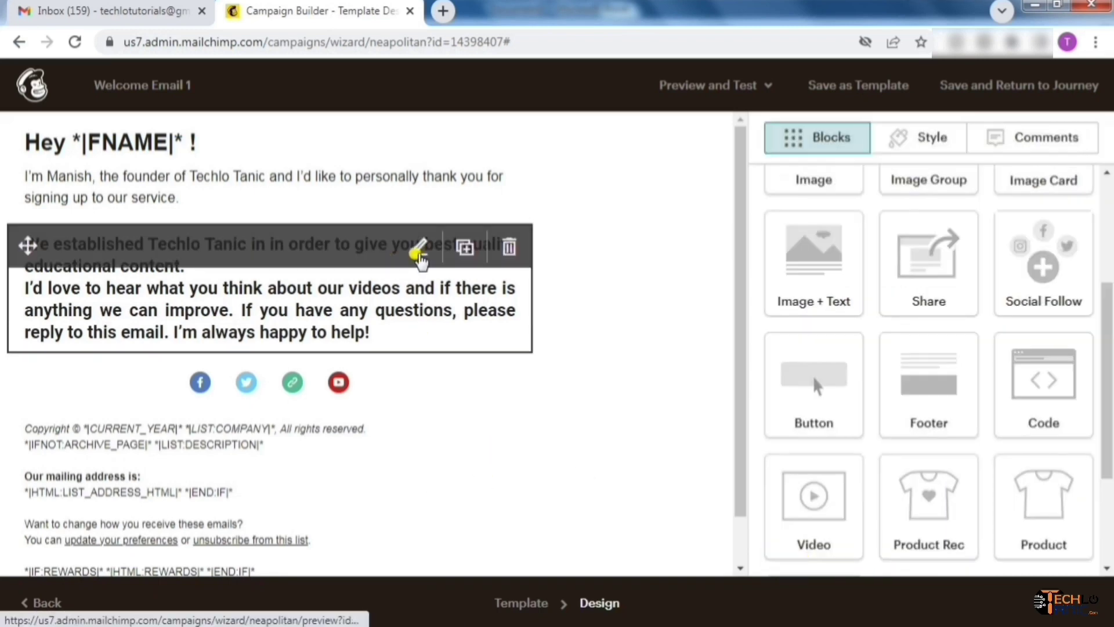
End the main paragraph with 'Thanks' and a line giving the sender's name and Techlo Tanic
{"action": "left_click", "coordinate": [420, 255]}
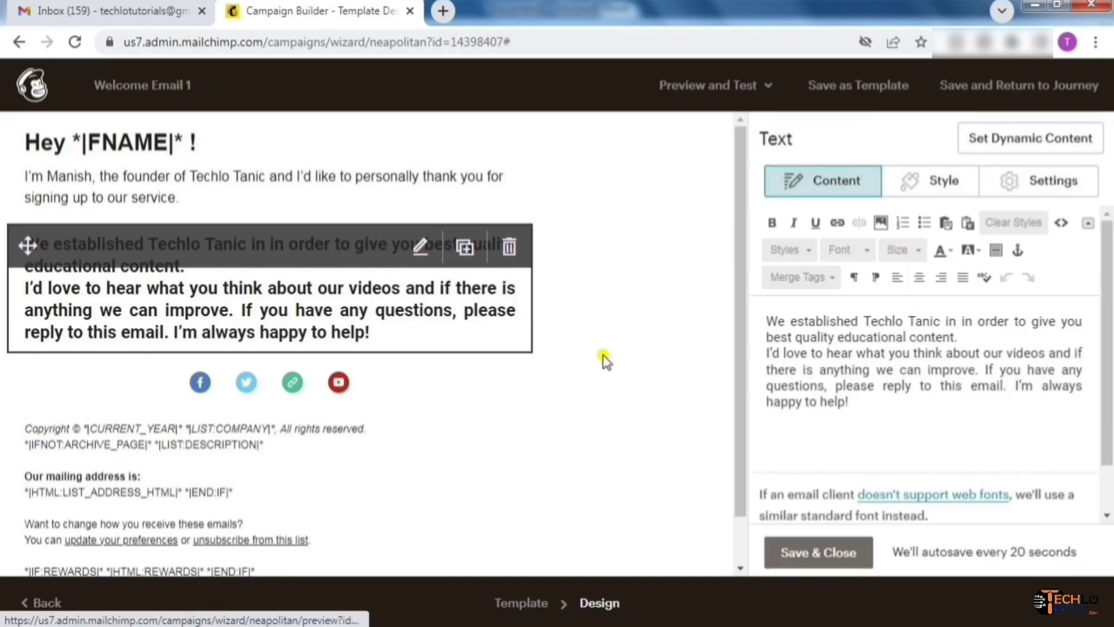
{"action": "left_click", "coordinate": [893, 419]}
{"action": "key", "text": "Return"}
{"action": "key", "text": "Return"}
{"action": "key", "text": "Return"}
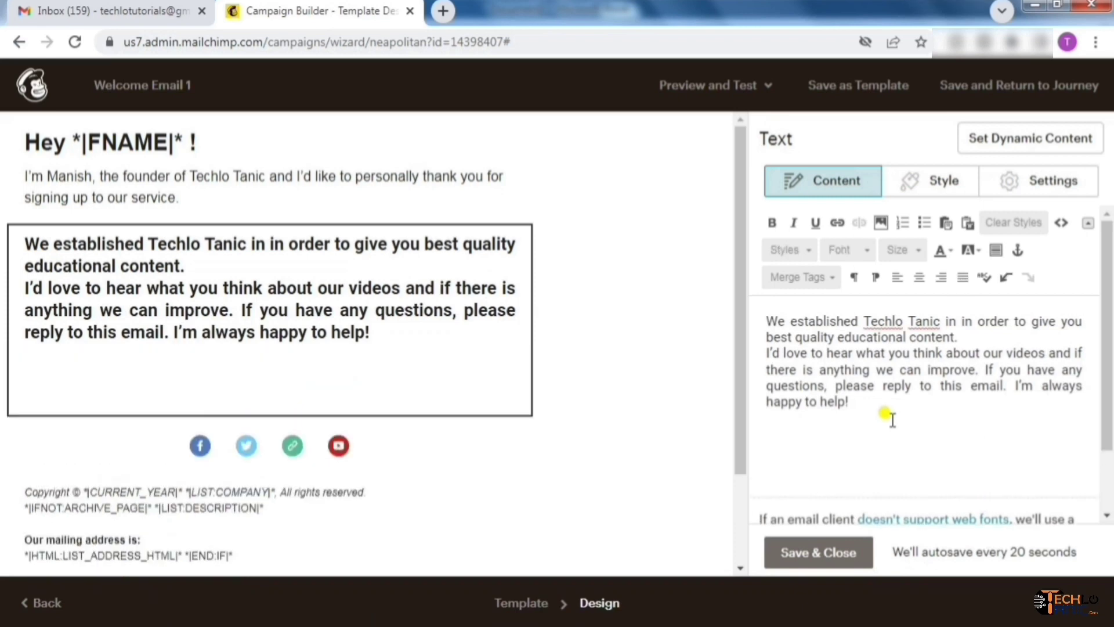
{"action": "key", "text": "BackSpace"}
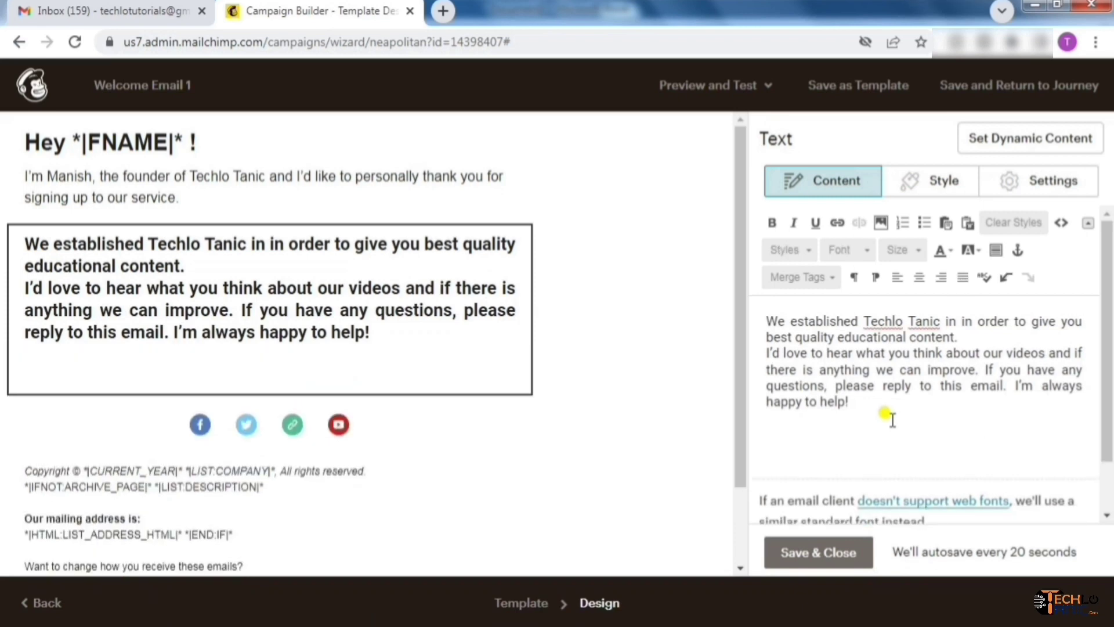
{"action": "type", "text": "Thanks"}
{"action": "key", "text": "Return"}
{"action": "type", "text": "Manish"}
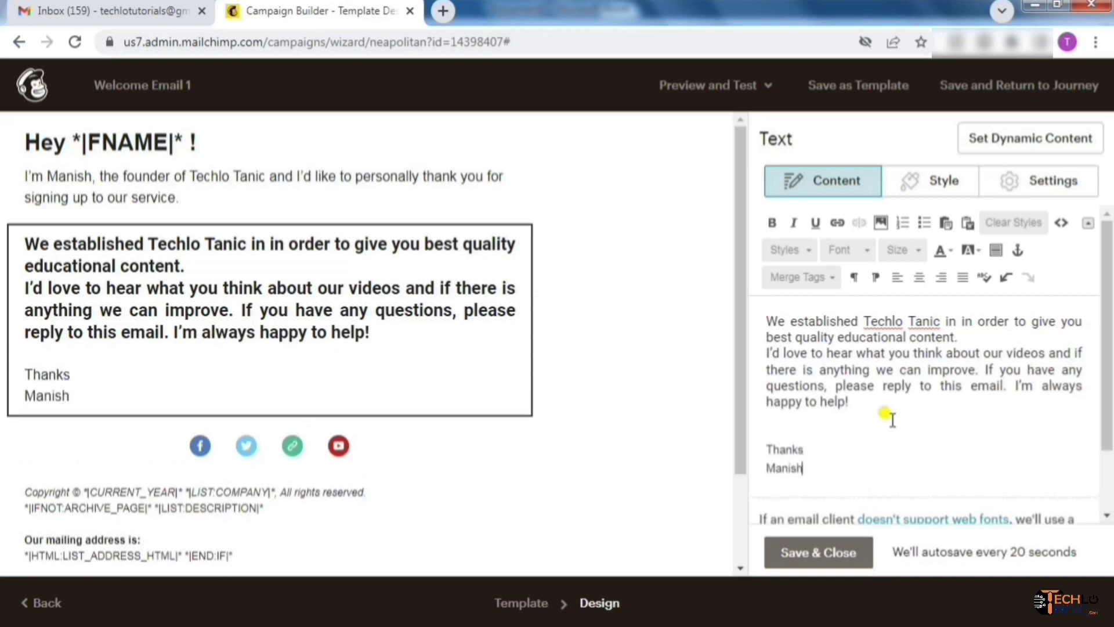
{"action": "type", "text": " | Techlo Tanic"}
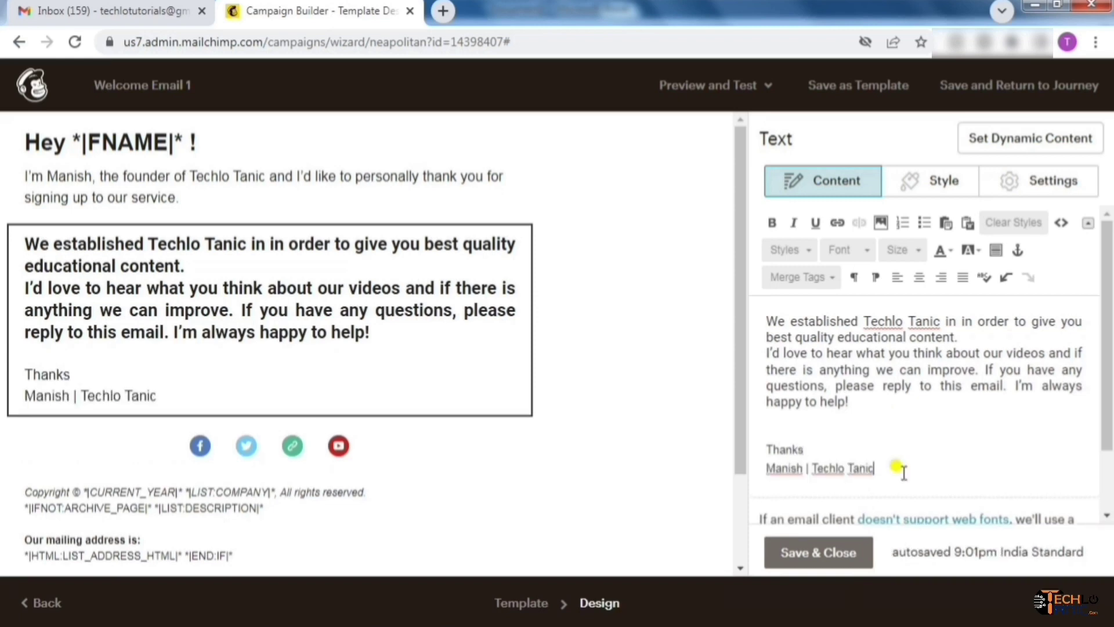
{"action": "left_click", "coordinate": [818, 553]}
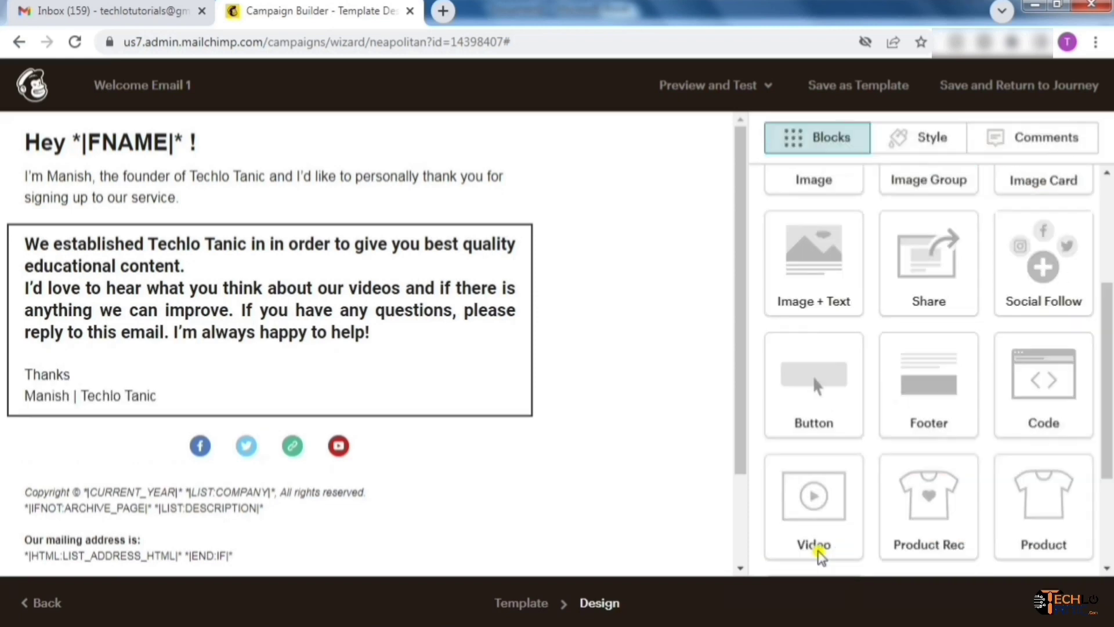
{"action": "left_click_drag", "start_coordinate": [743, 284], "coordinate": [749, 224]}
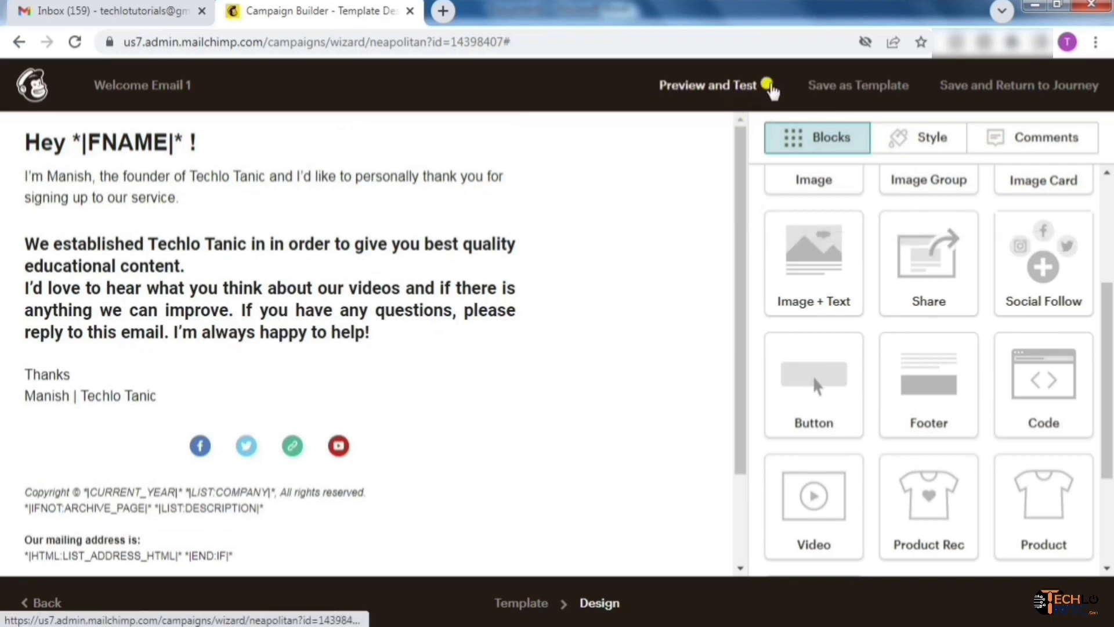
{"action": "left_click", "coordinate": [766, 87]}
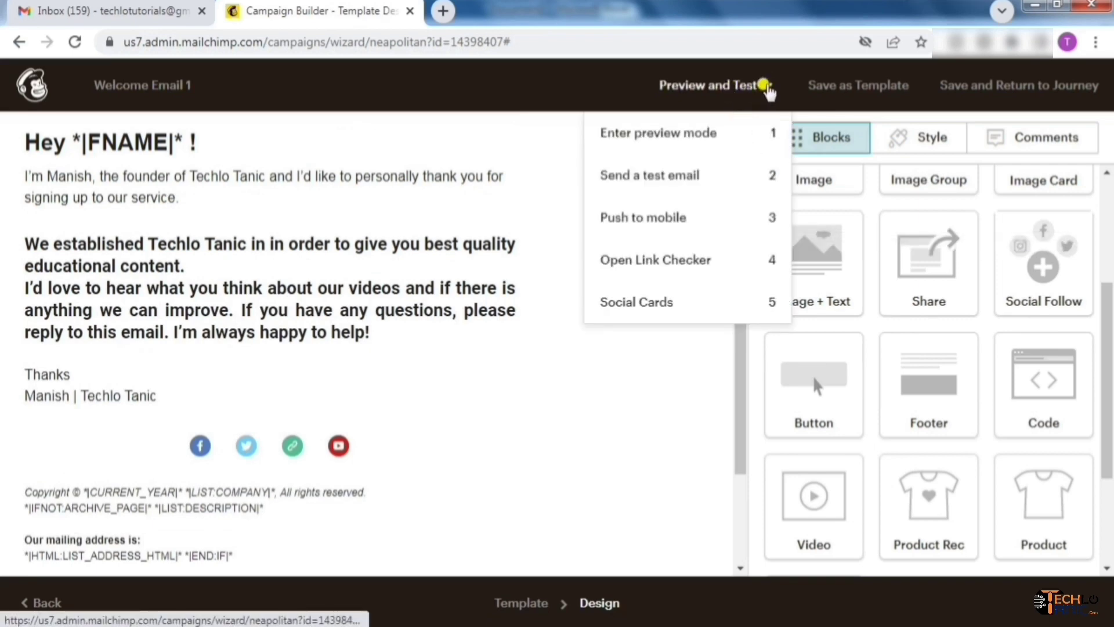
{"action": "left_click", "coordinate": [711, 139]}
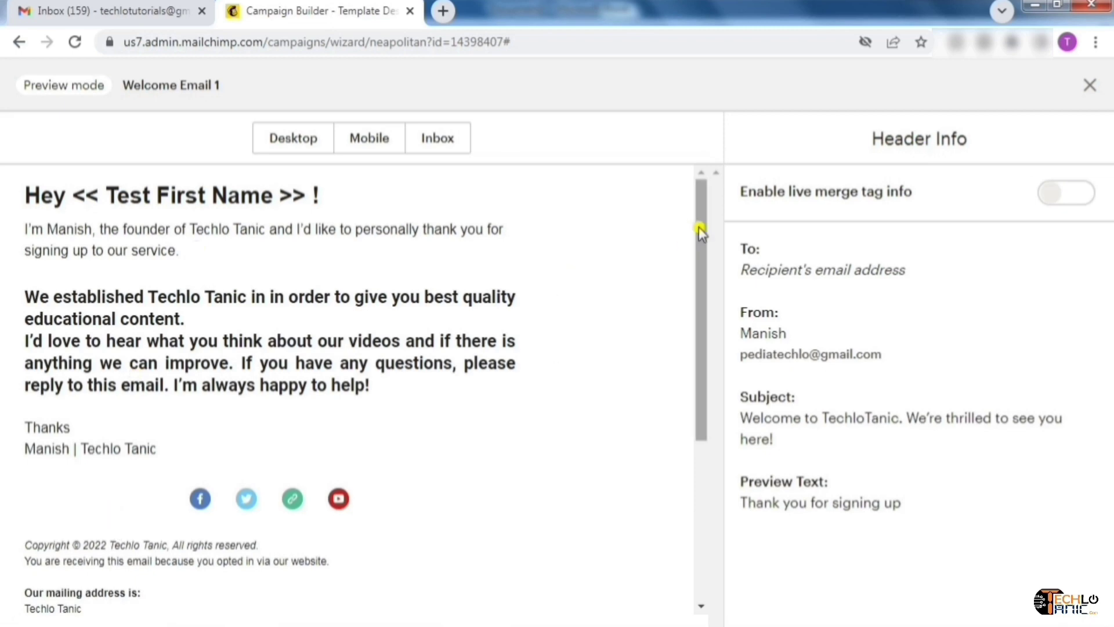
{"action": "left_click_drag", "start_coordinate": [700, 228], "coordinate": [708, 333]}
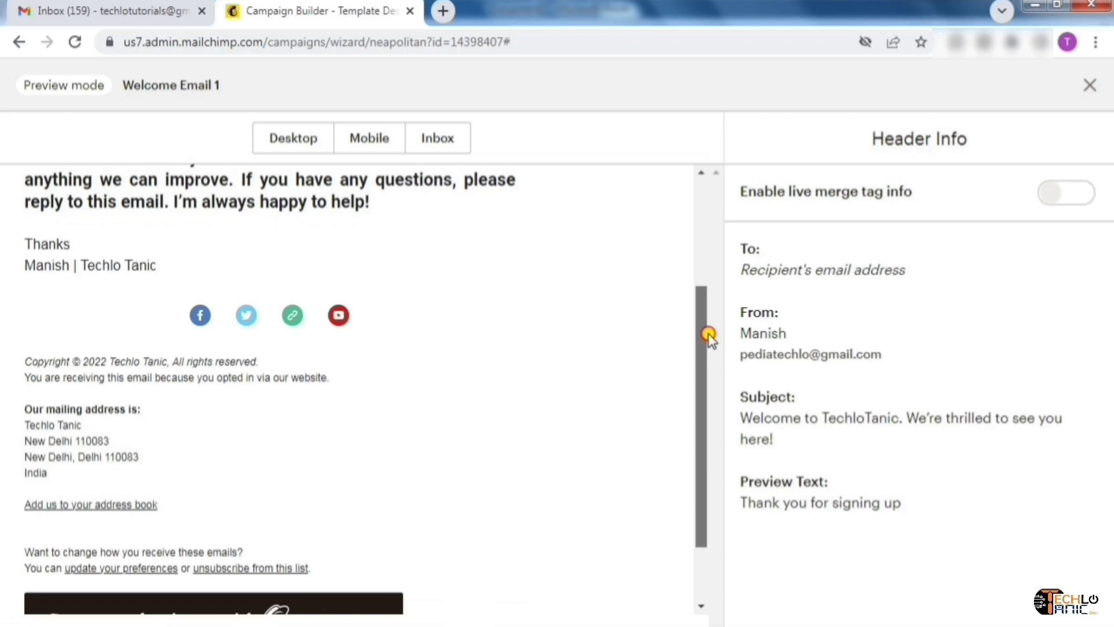
{"action": "left_click_drag", "start_coordinate": [708, 333], "coordinate": [713, 394]}
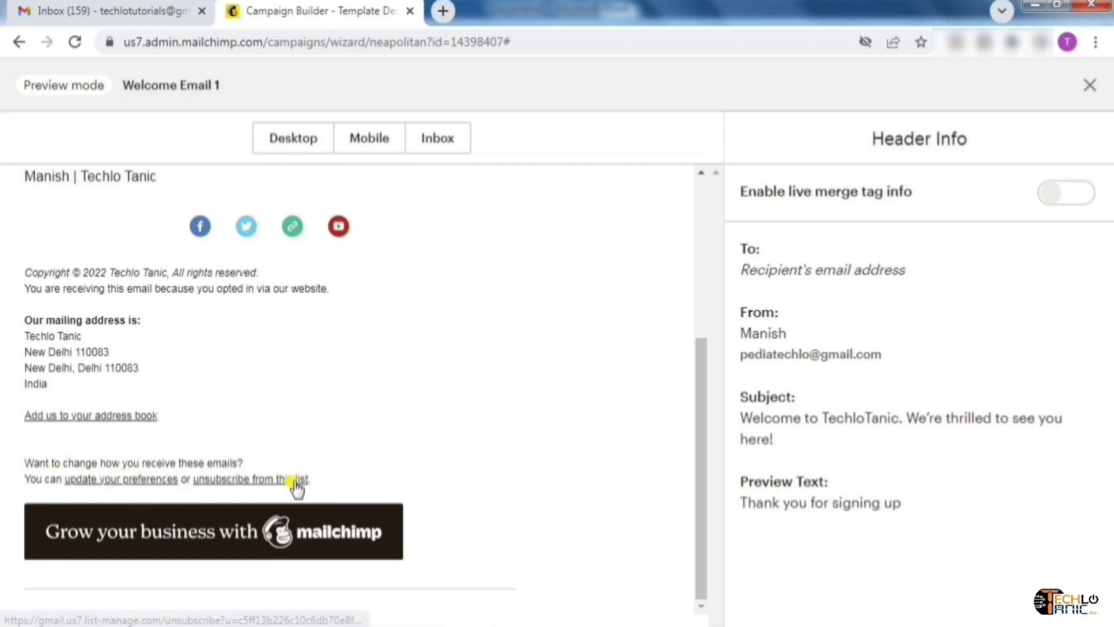
{"action": "left_click_drag", "start_coordinate": [703, 448], "coordinate": [703, 387]}
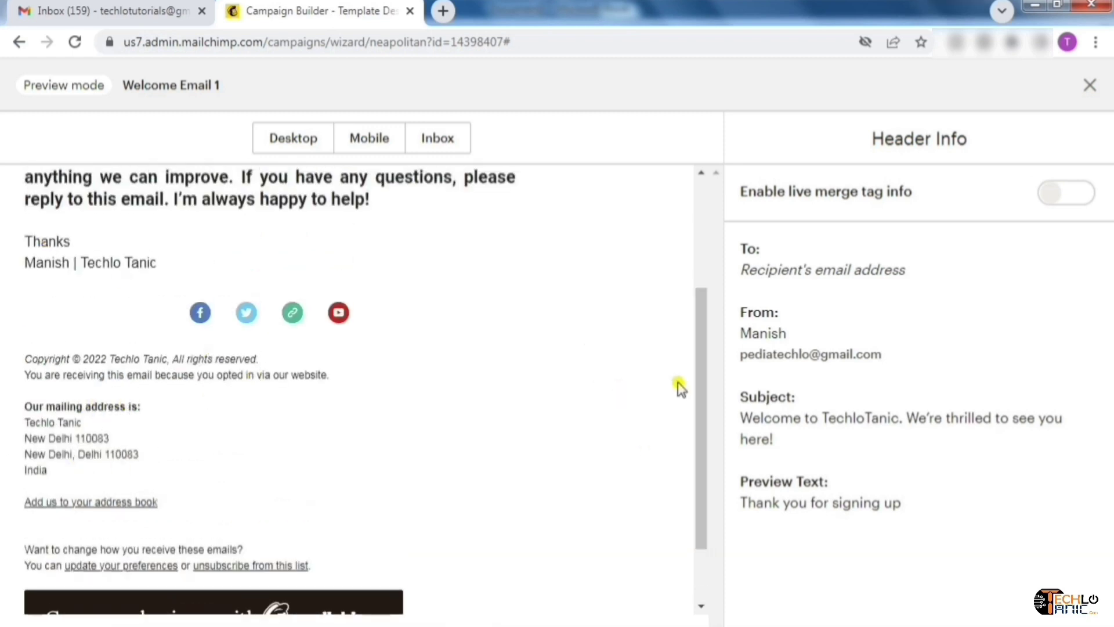
{"action": "left_click_drag", "start_coordinate": [696, 382], "coordinate": [703, 225]}
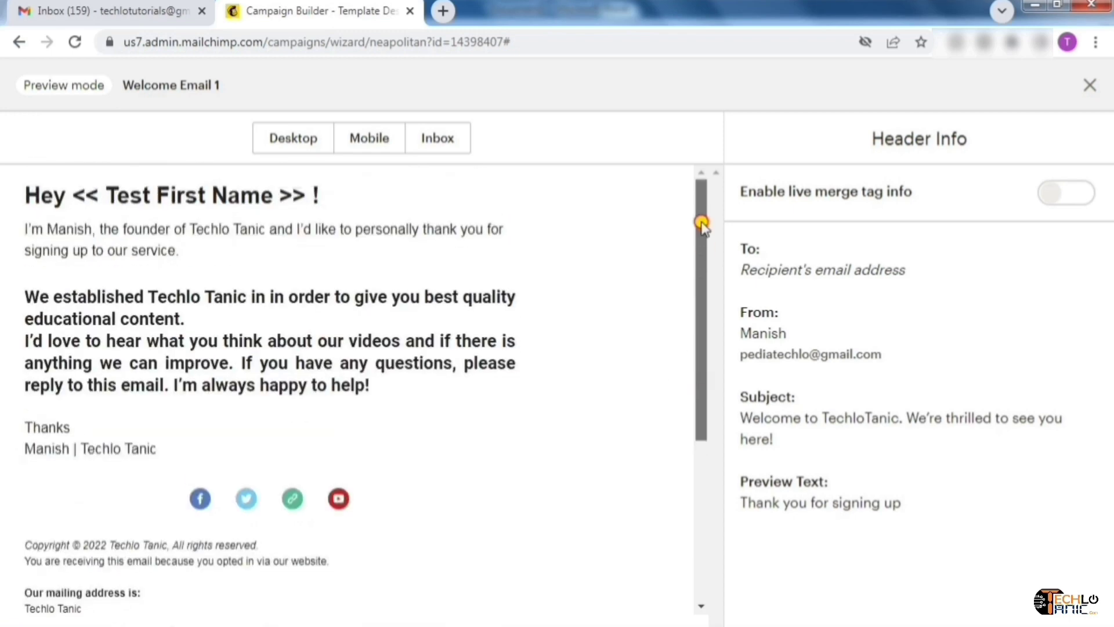
{"action": "left_click", "coordinate": [1090, 86]}
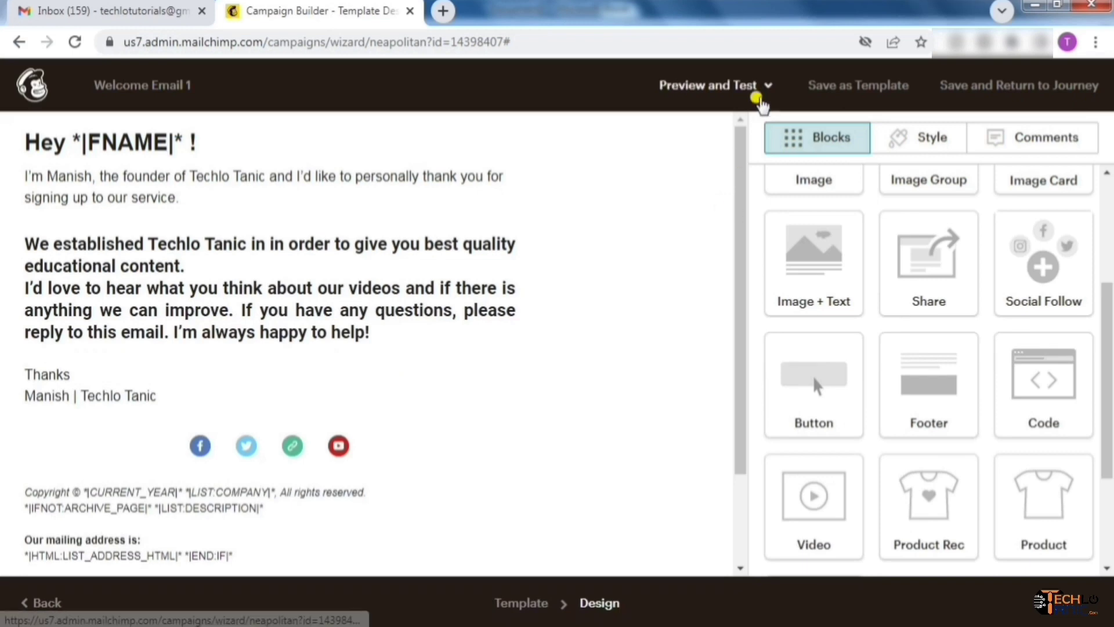
Save the email design as a template named 'Welcome Email' and dismiss the confirmation
{"action": "left_click", "coordinate": [860, 87]}
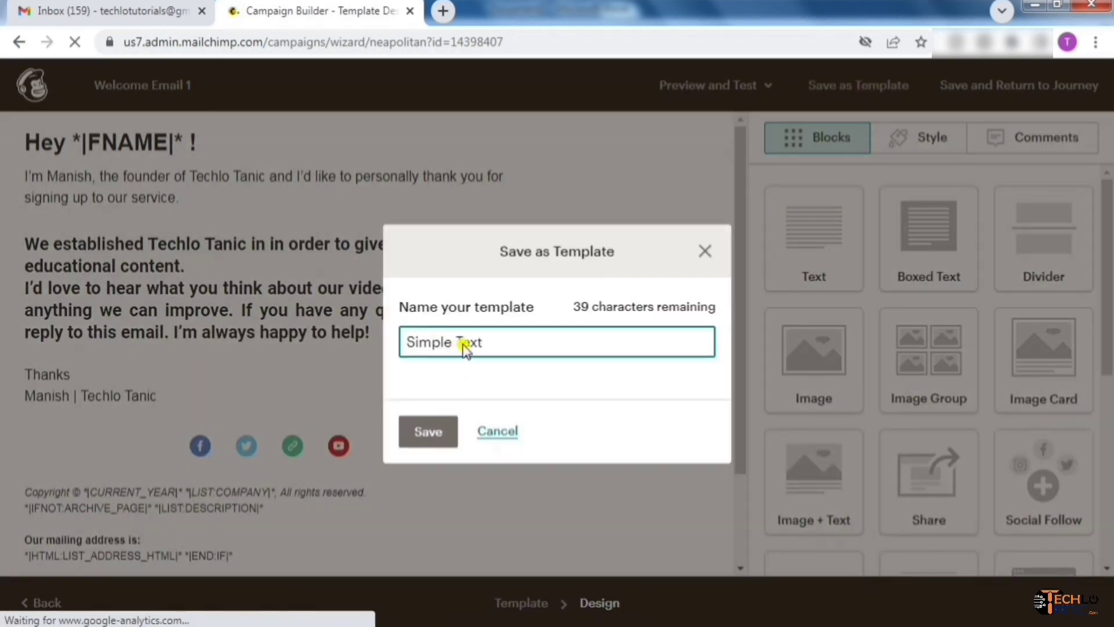
{"action": "key", "text": "ctrl+a"}
{"action": "type", "text": "Wel"}
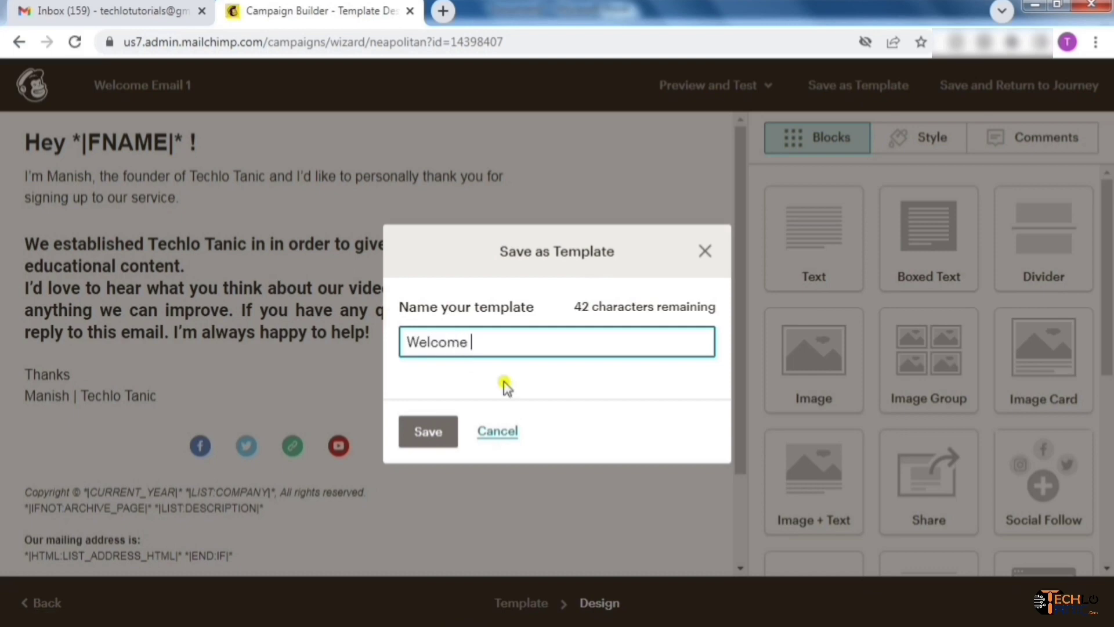
{"action": "left_click", "coordinate": [427, 432]}
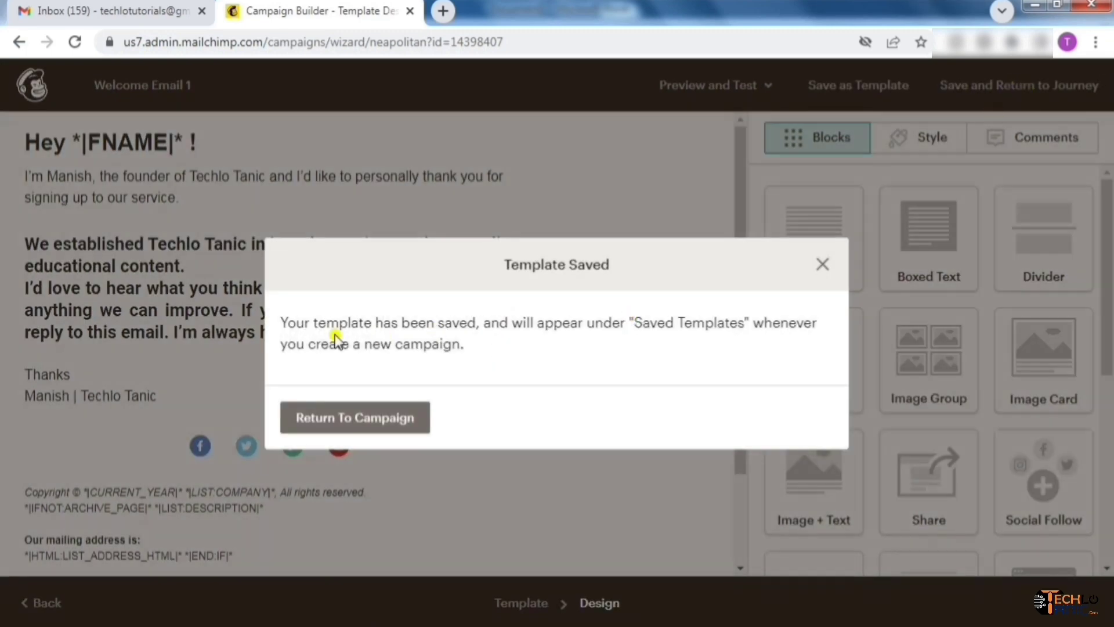
{"action": "left_click", "coordinate": [824, 269]}
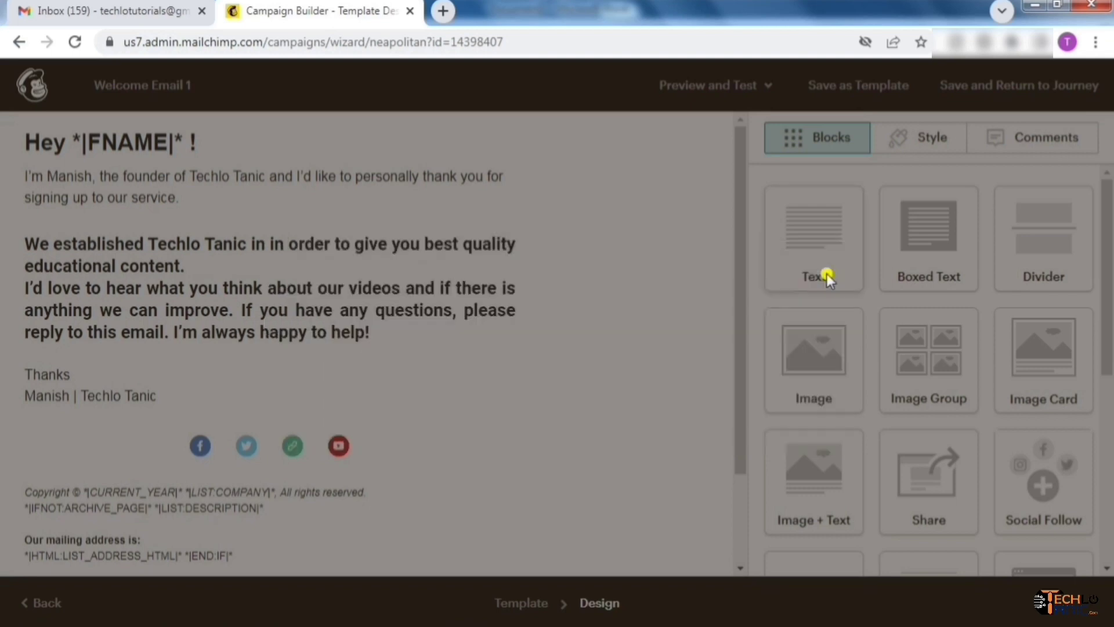
Save the email, return to the journey and hide the settings panel
{"action": "left_click", "coordinate": [1026, 87]}
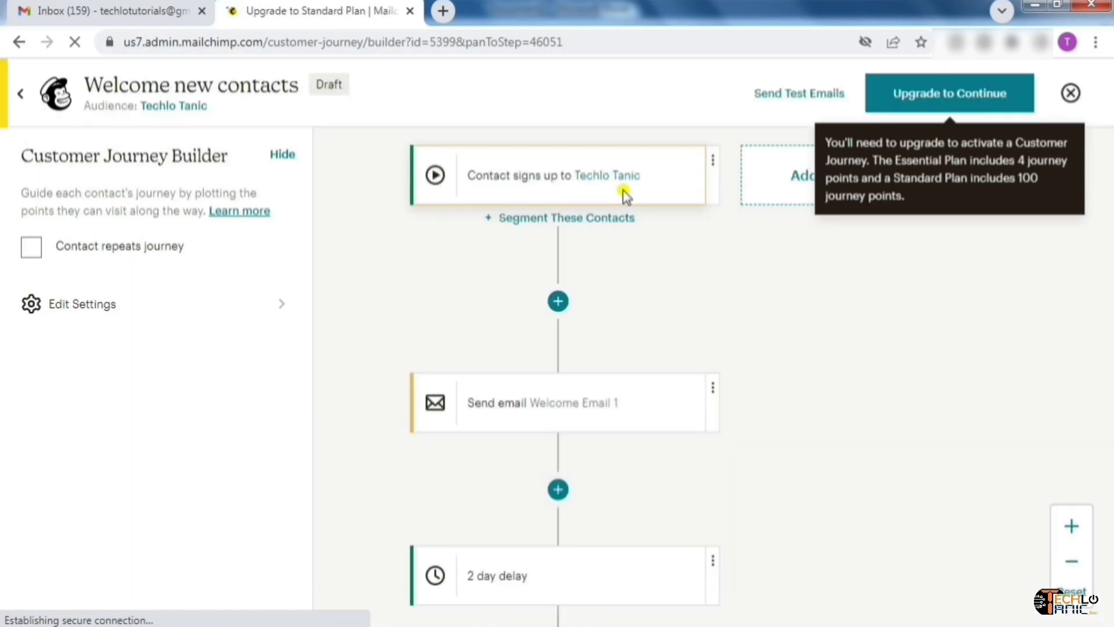
{"action": "left_click", "coordinate": [284, 155]}
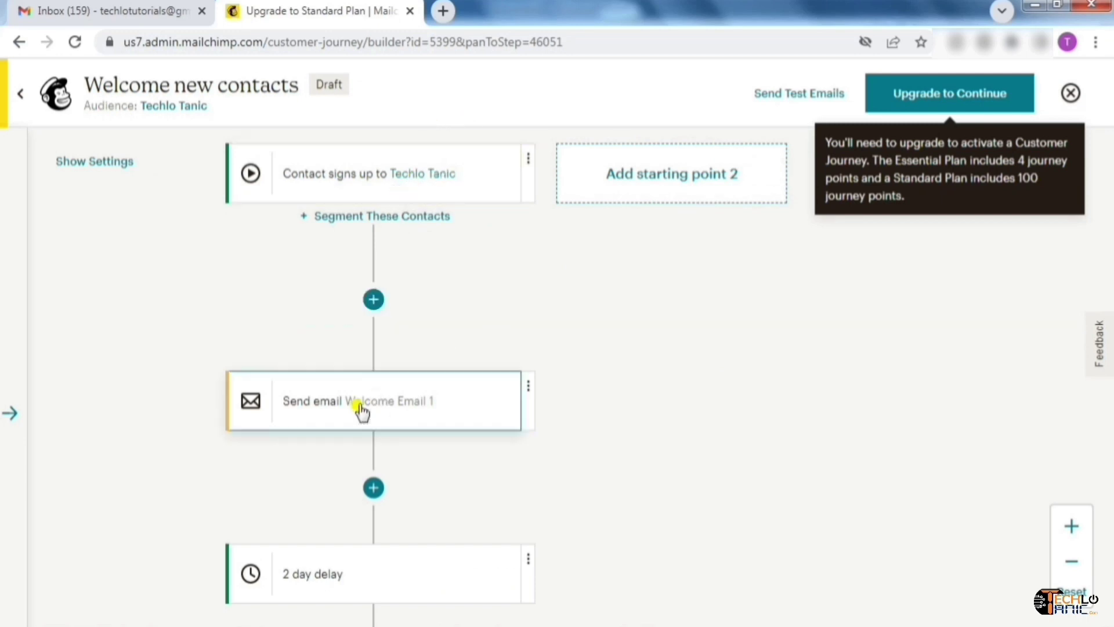
{"action": "left_click_drag", "start_coordinate": [535, 447], "coordinate": [535, 256]}
{"action": "mouse_move", "coordinate": [622, 392]}
{"action": "left_mouse_down"}
{"action": "mouse_move", "coordinate": [621, 335]}
{"action": "mouse_move", "coordinate": [632, 395]}
{"action": "left_mouse_up"}
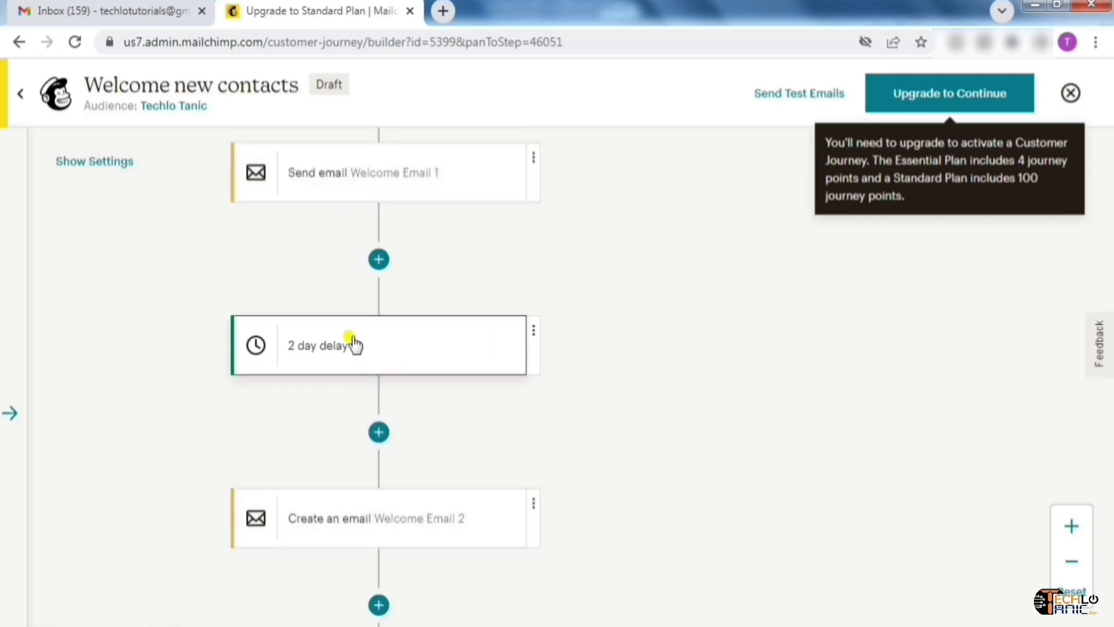
Change the delay after Welcome Email 1 from 2 days to 1 day
{"action": "left_click", "coordinate": [374, 357]}
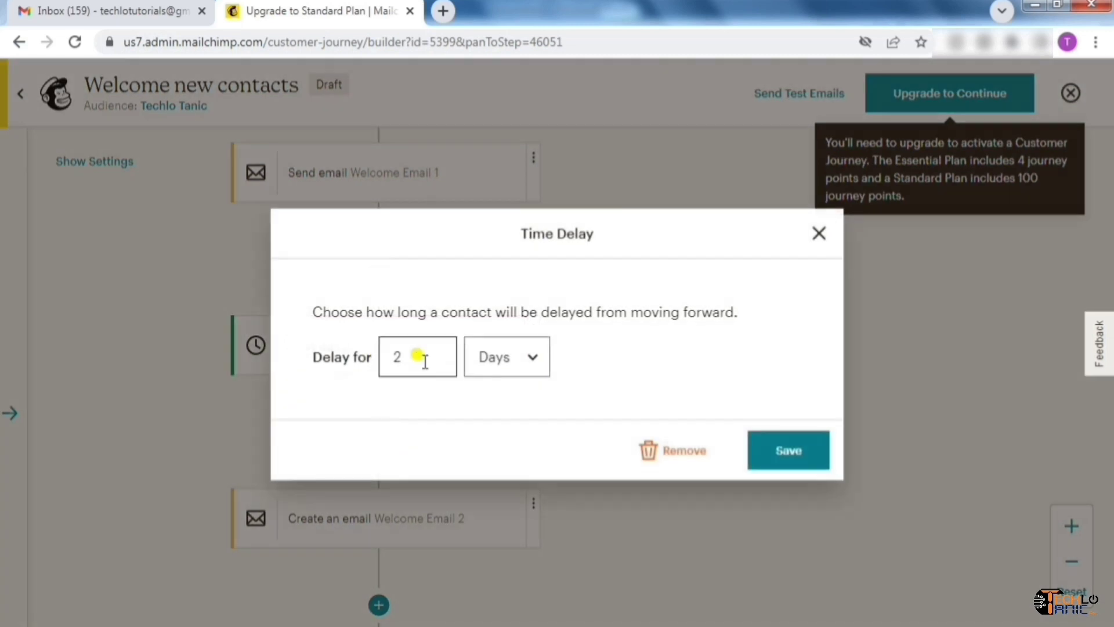
{"action": "left_click", "coordinate": [527, 356]}
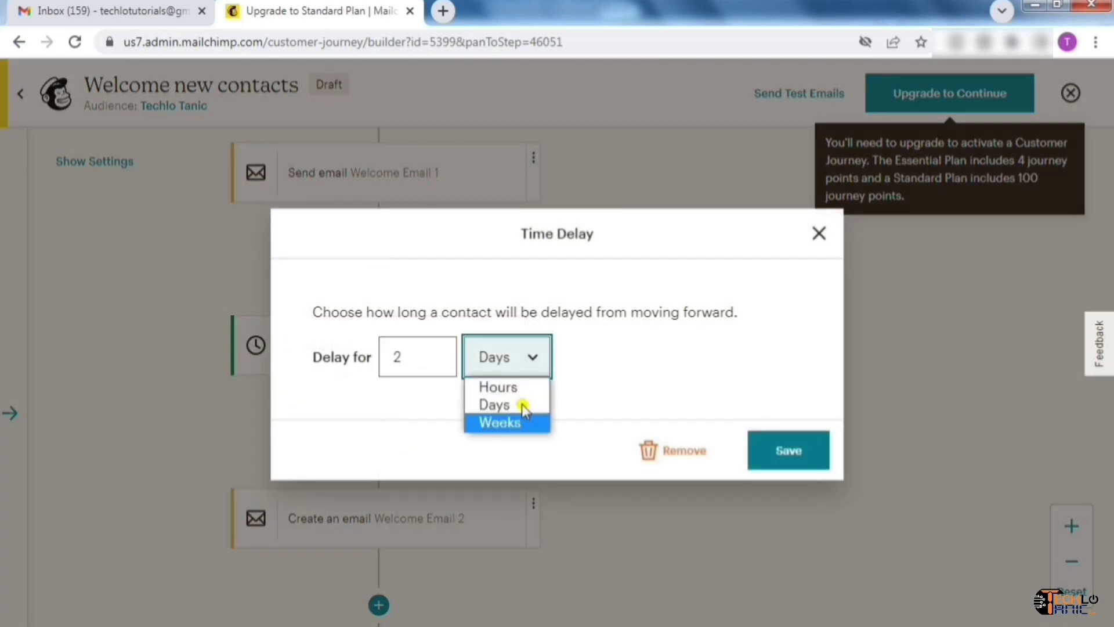
{"action": "left_click", "coordinate": [570, 386]}
{"action": "left_click", "coordinate": [383, 354]}
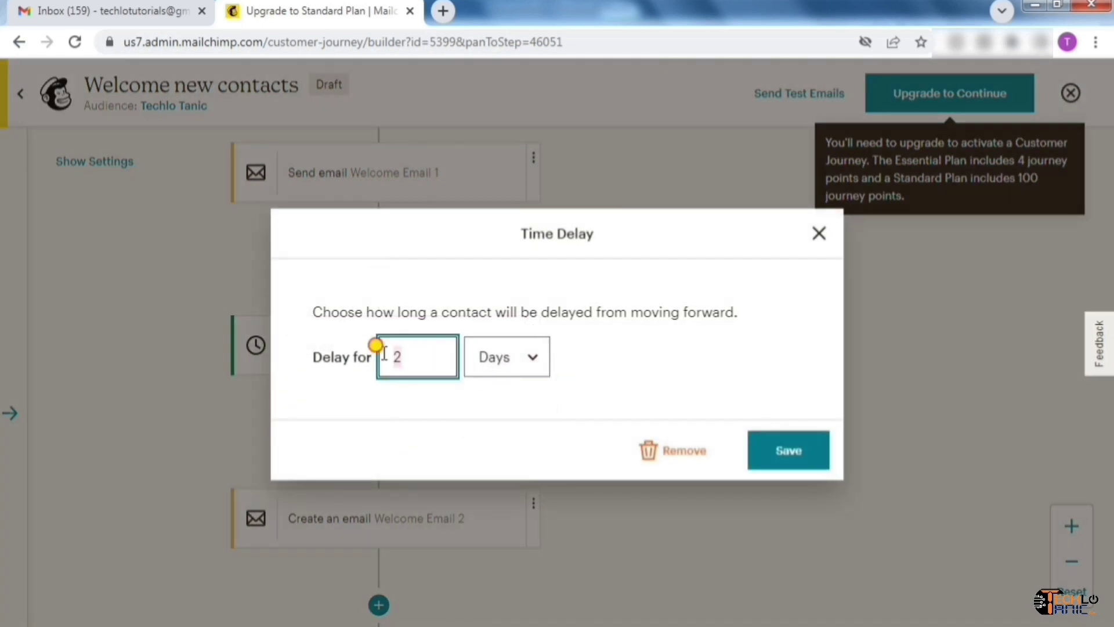
{"action": "type", "text": "1"}
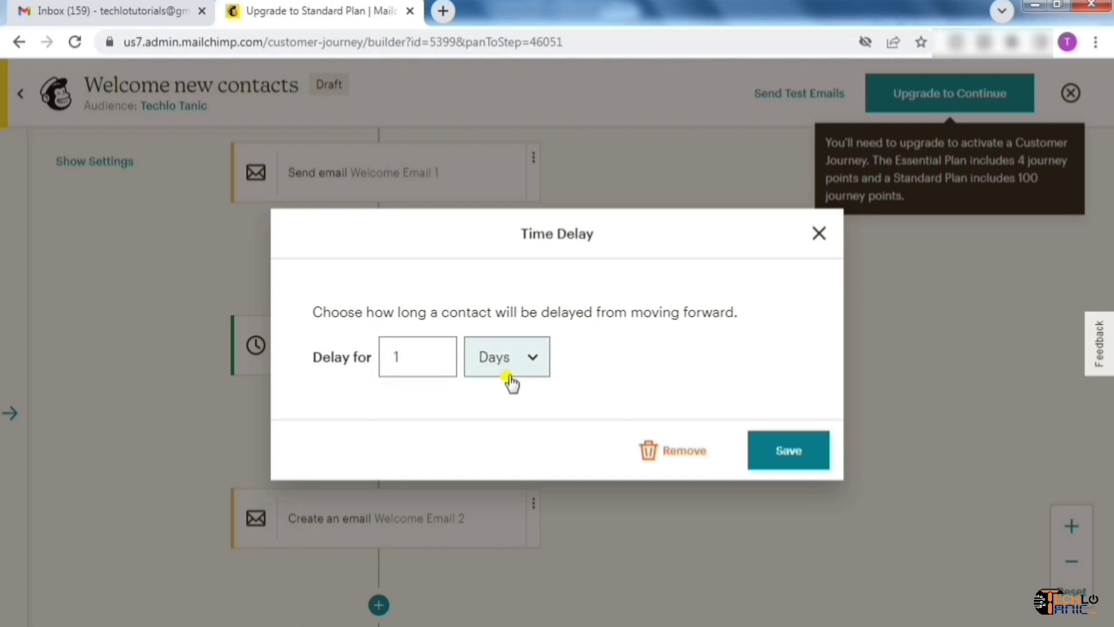
{"action": "left_click", "coordinate": [781, 464]}
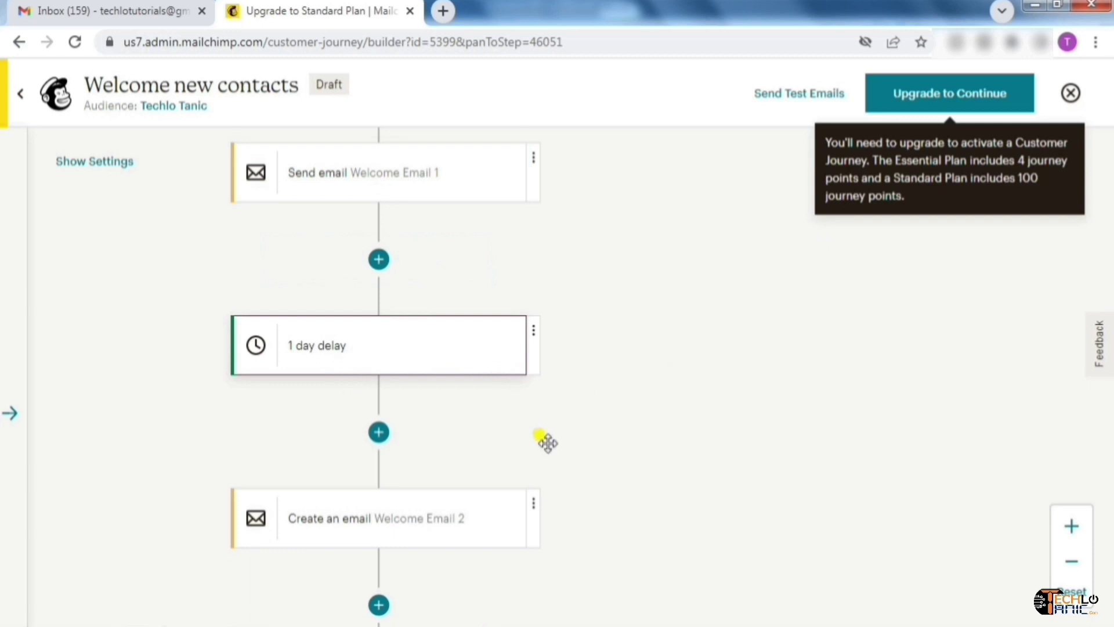
{"action": "left_click_drag", "start_coordinate": [540, 425], "coordinate": [541, 255]}
Give Welcome Email 2 the subject 'Email Marketing Mastery Course [2022]' and preview text 'Learn Email Marketing in a new way as never seen before!'
{"action": "left_click", "coordinate": [527, 320]}
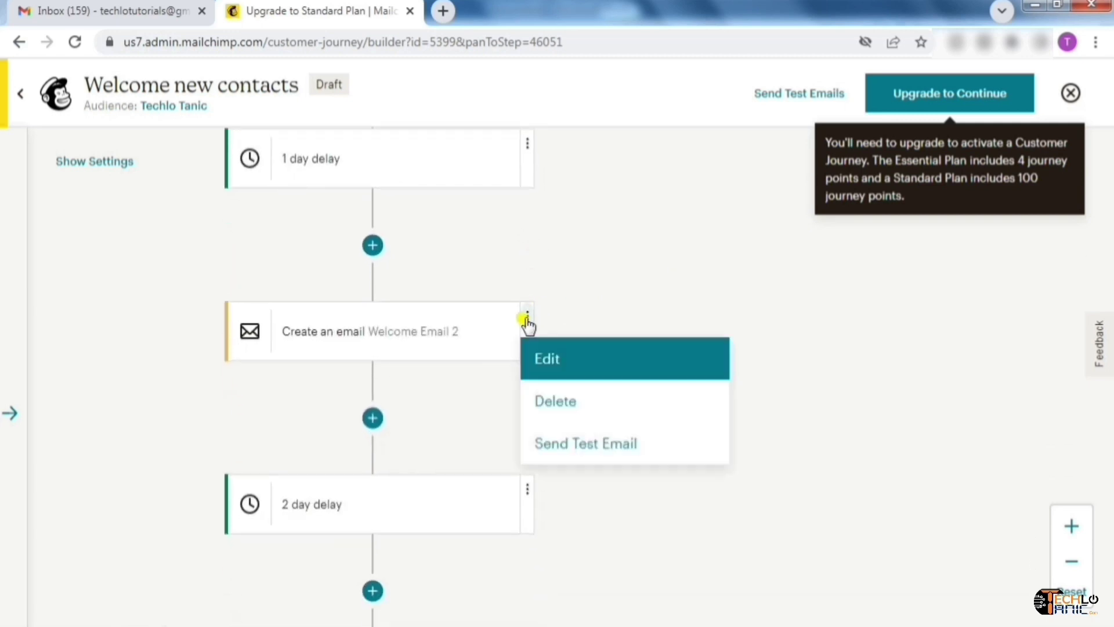
{"action": "left_click", "coordinate": [579, 366]}
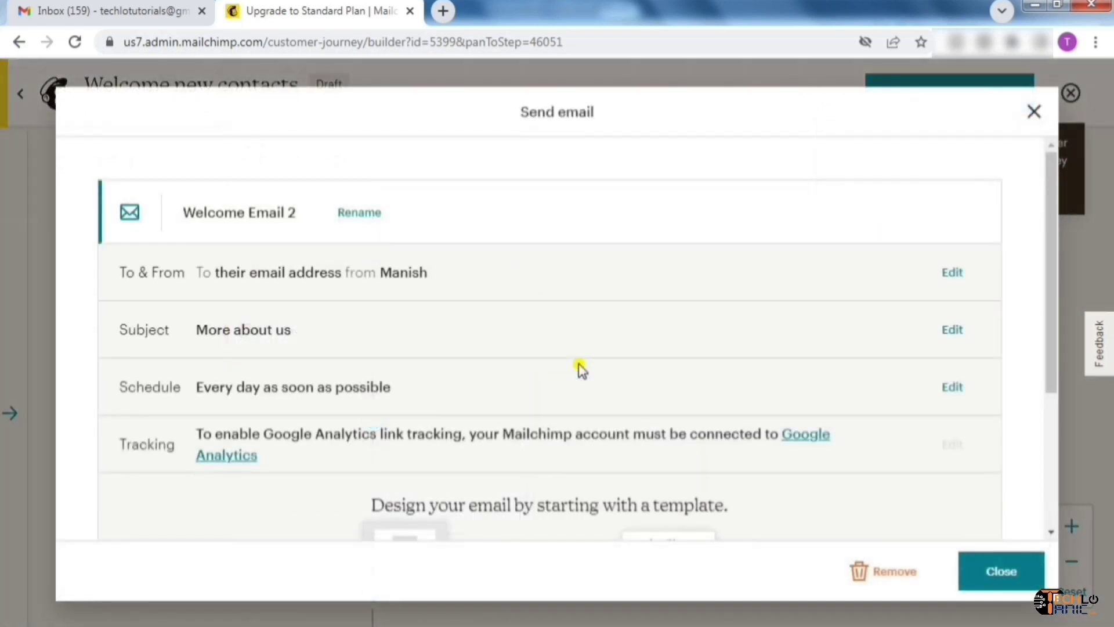
{"action": "left_click", "coordinate": [952, 329]}
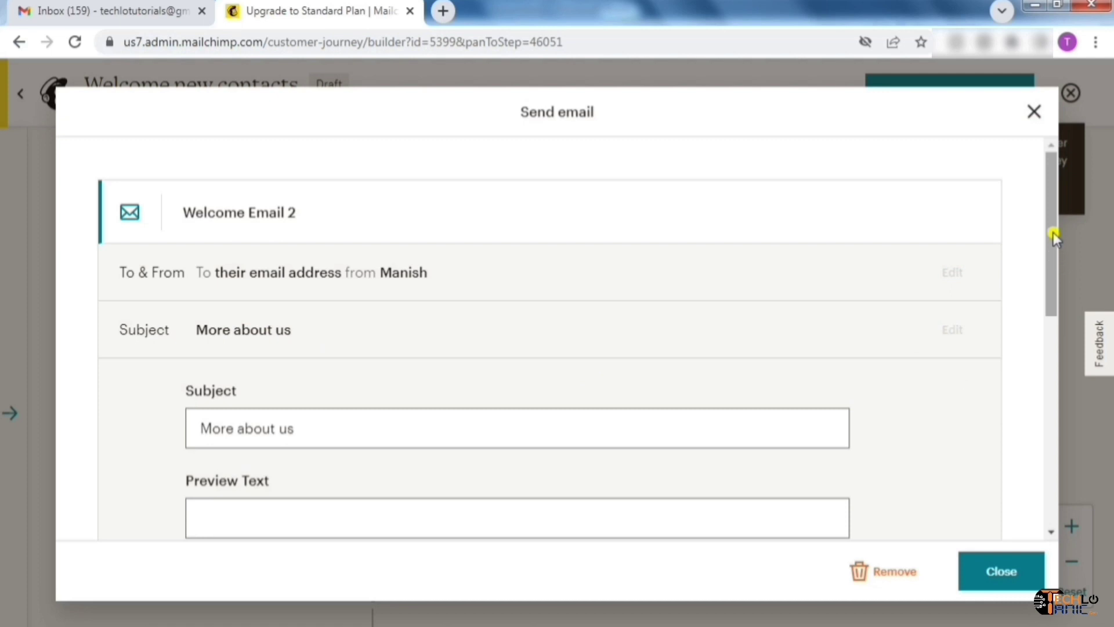
{"action": "left_click_drag", "start_coordinate": [1054, 238], "coordinate": [1060, 308]}
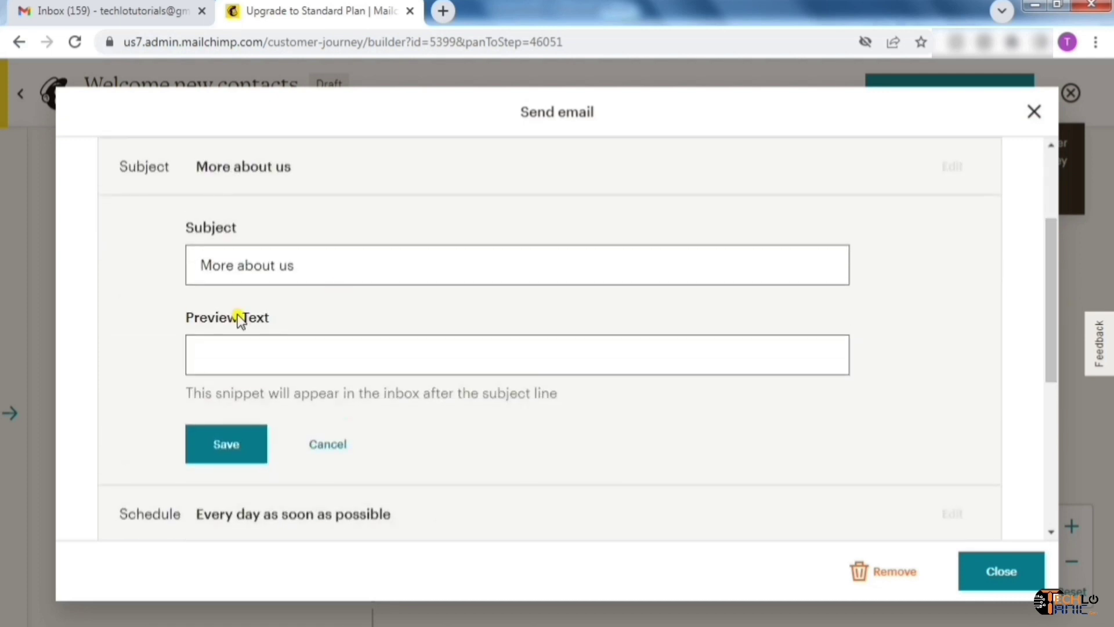
{"action": "left_click_drag", "start_coordinate": [295, 265], "coordinate": [199, 265]}
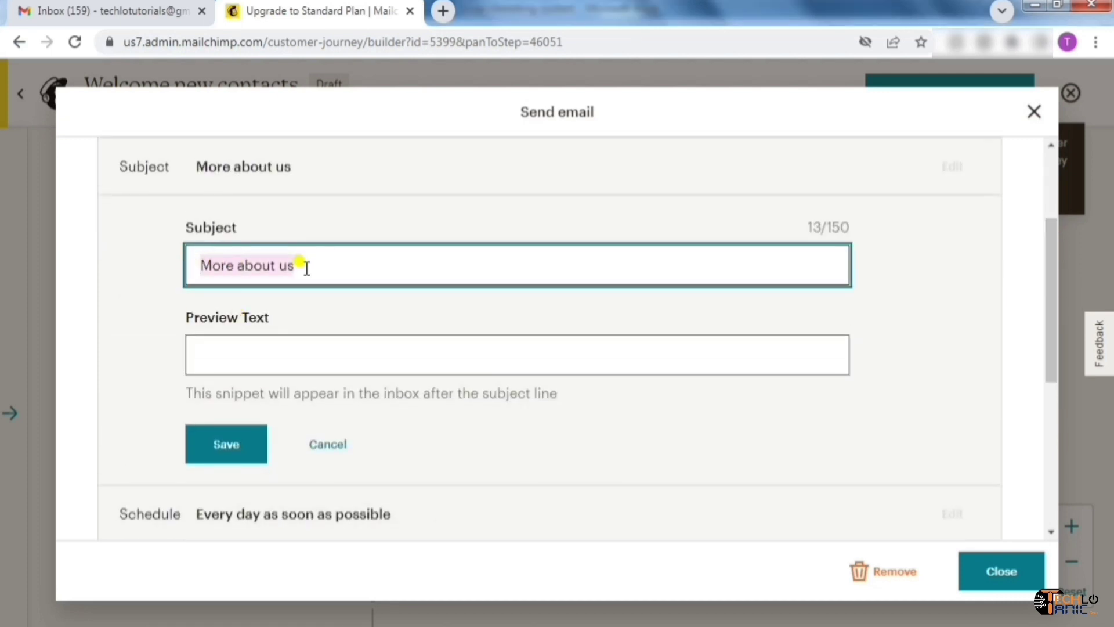
{"action": "type", "text": "Email Marketing Mastery Course [2022]"}
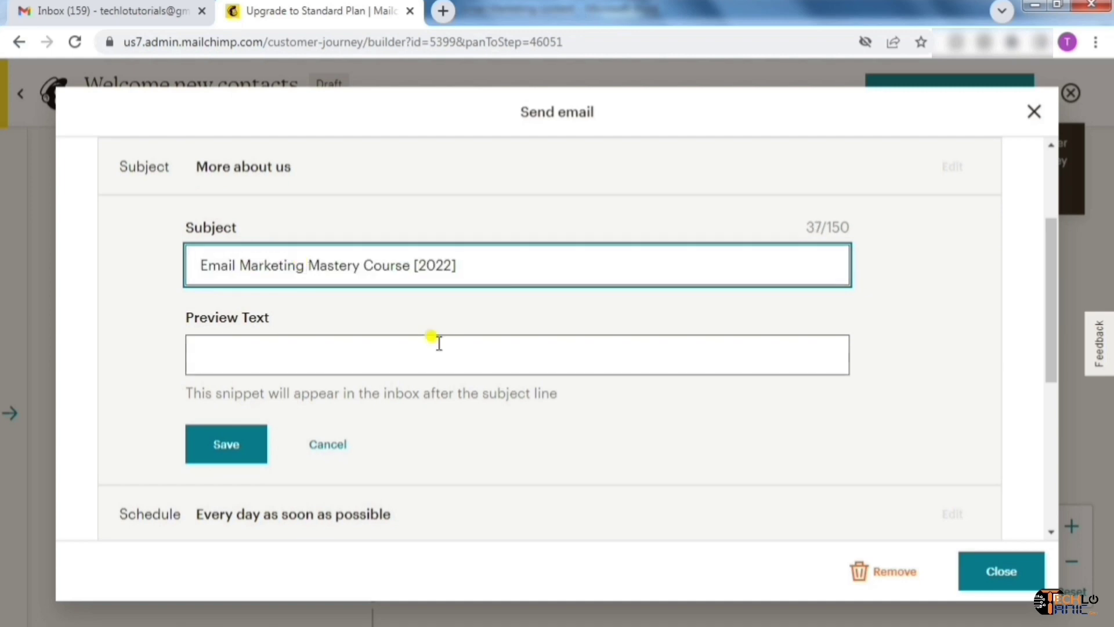
{"action": "left_click", "coordinate": [438, 342]}
{"action": "type", "text": "Learn "}
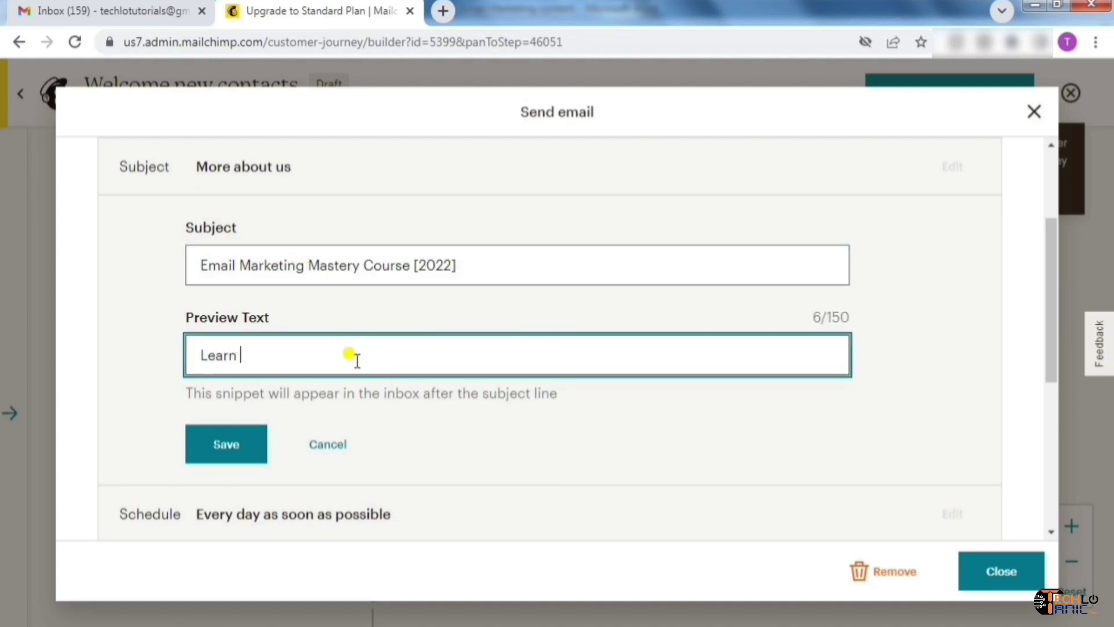
{"action": "type", "text": "Email Marketing in a new way as never seen before!"}
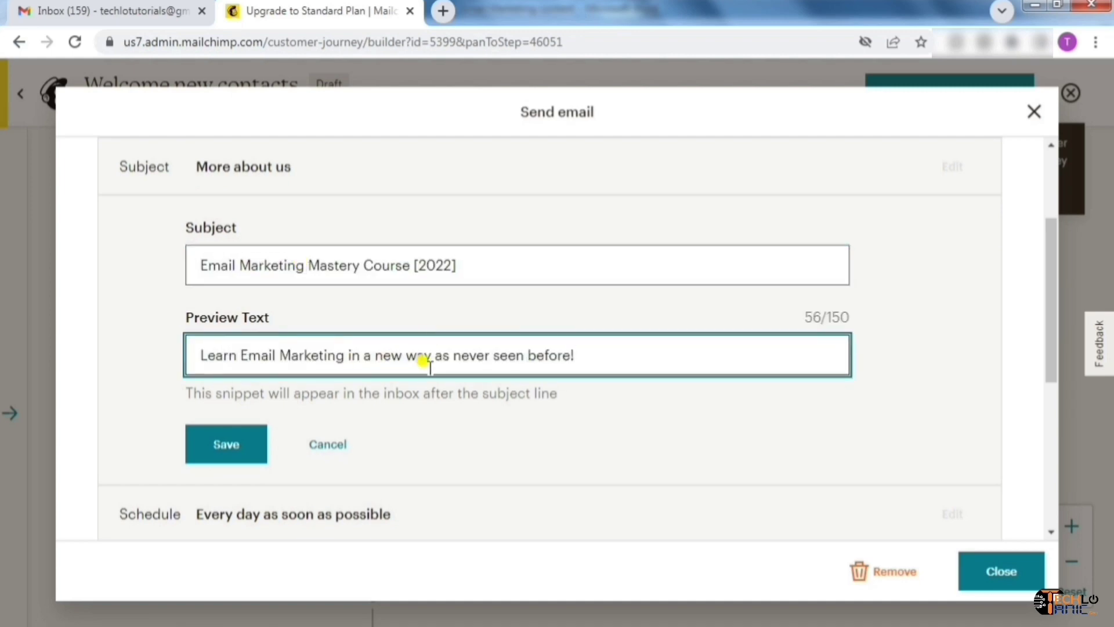
{"action": "left_click", "coordinate": [230, 453]}
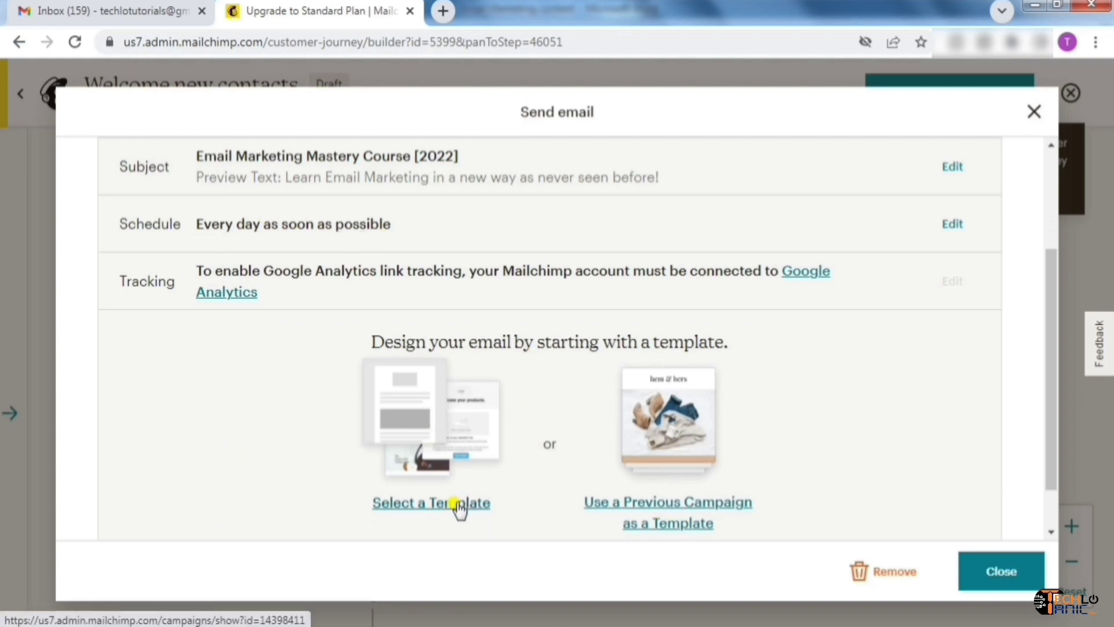
Start Welcome Email 2's design from the Simple Text template
{"action": "left_click", "coordinate": [460, 505]}
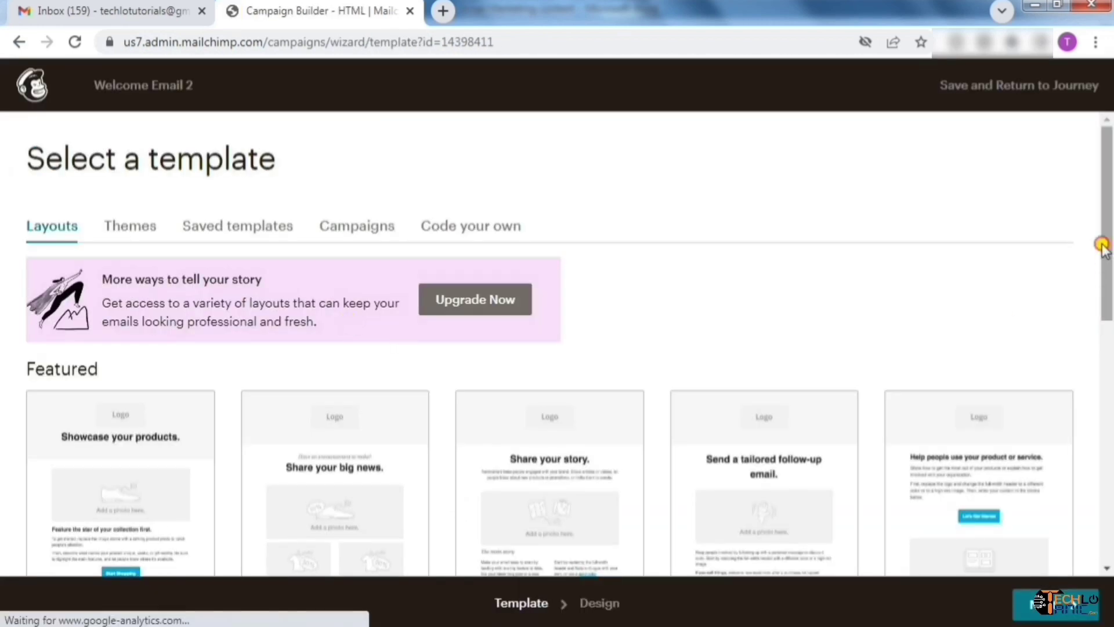
{"action": "left_click_drag", "start_coordinate": [1103, 245], "coordinate": [1104, 491]}
{"action": "left_click", "coordinate": [776, 473]}
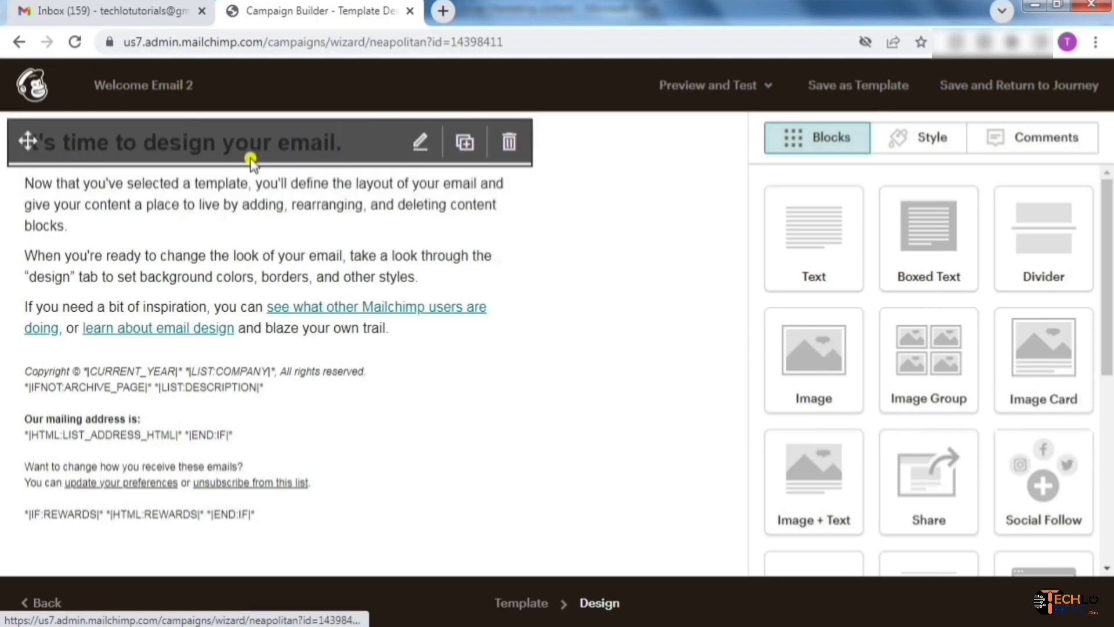
Replace the heading with the pasted course introduction in plain text, adding a line above for 'Hi,'
{"action": "left_click", "coordinate": [416, 145]}
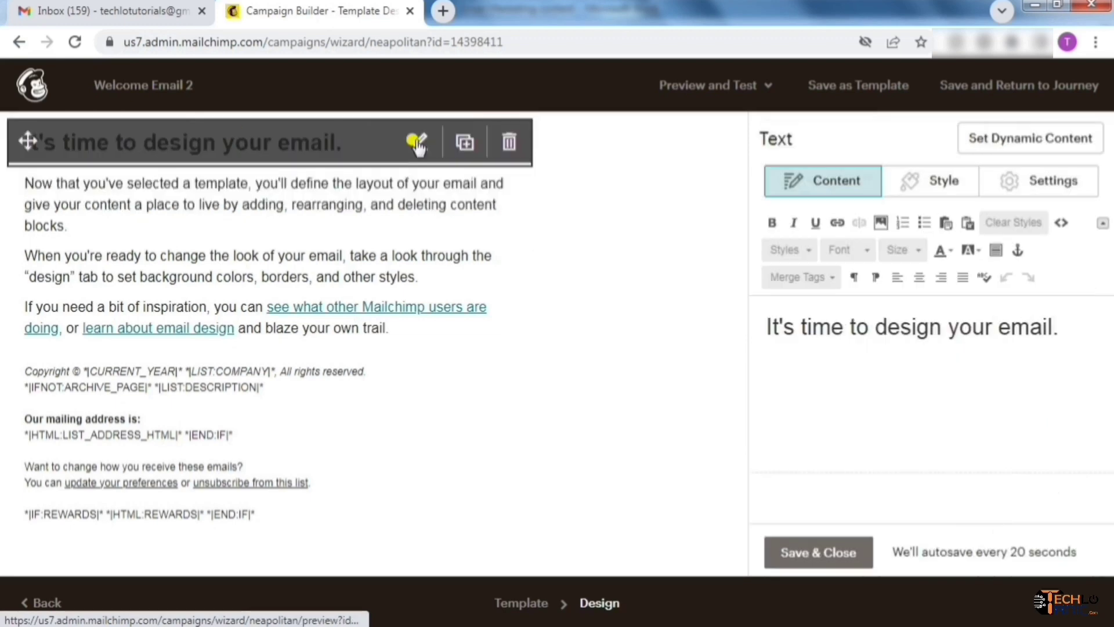
{"action": "left_click_drag", "start_coordinate": [1059, 328], "coordinate": [765, 323]}
{"action": "key", "text": "BackSpace"}
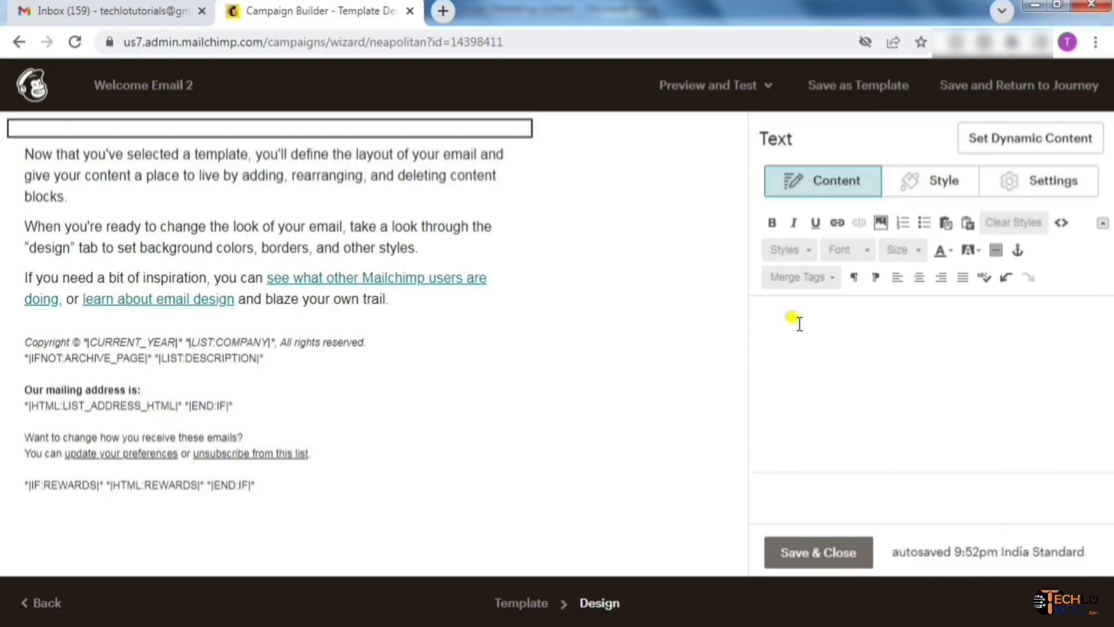
{"action": "type", "text": "Whether you're looking to grow your business, grow a personal brand, learn more about email marketing for your career, or just learn about email marketing to improve your skillset, then you have come to the right place! In this course, I will teach you everything you need to know about how to build and run highly successful email marketing campaigns using MailChimp. Here's what you can expect to know by the end of this course:"}
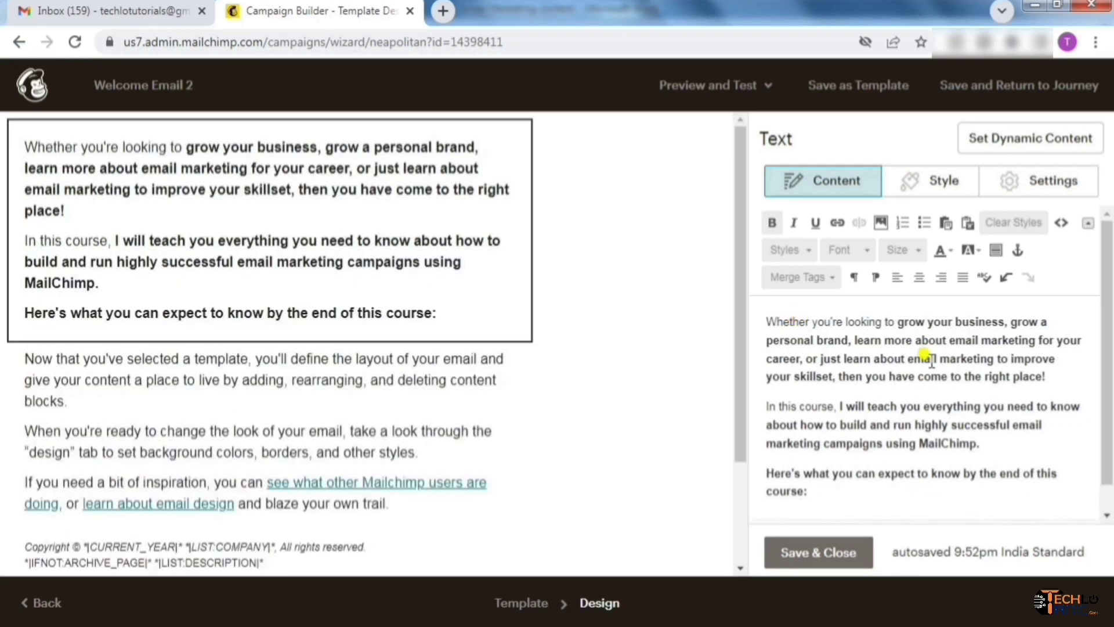
{"action": "left_click", "coordinate": [811, 325]}
{"action": "key", "text": "ctrl+a"}
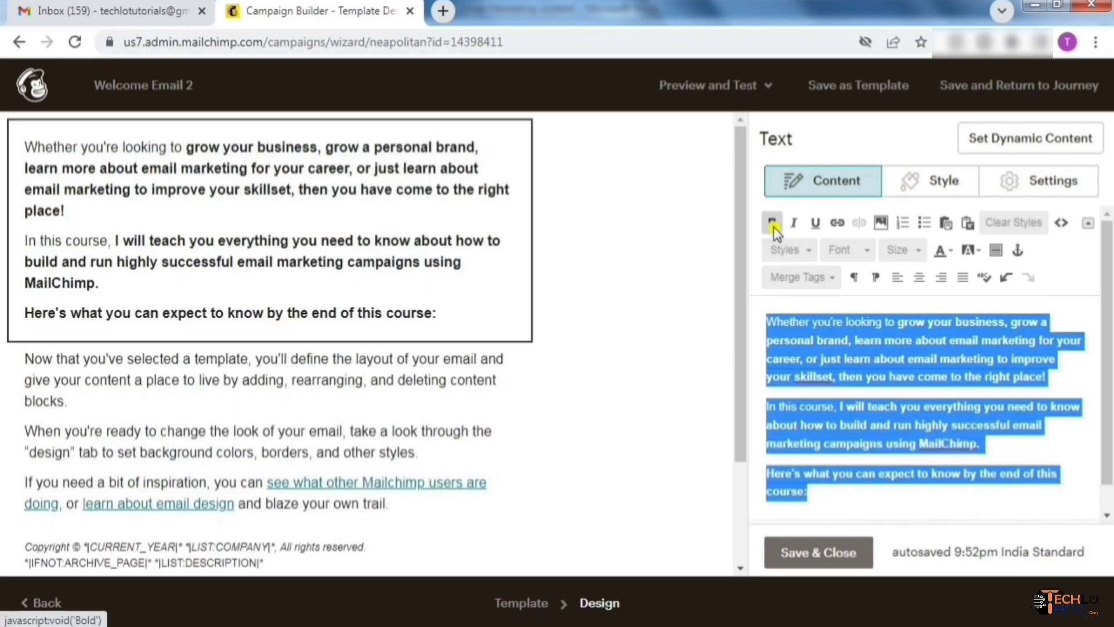
{"action": "left_click", "coordinate": [773, 227]}
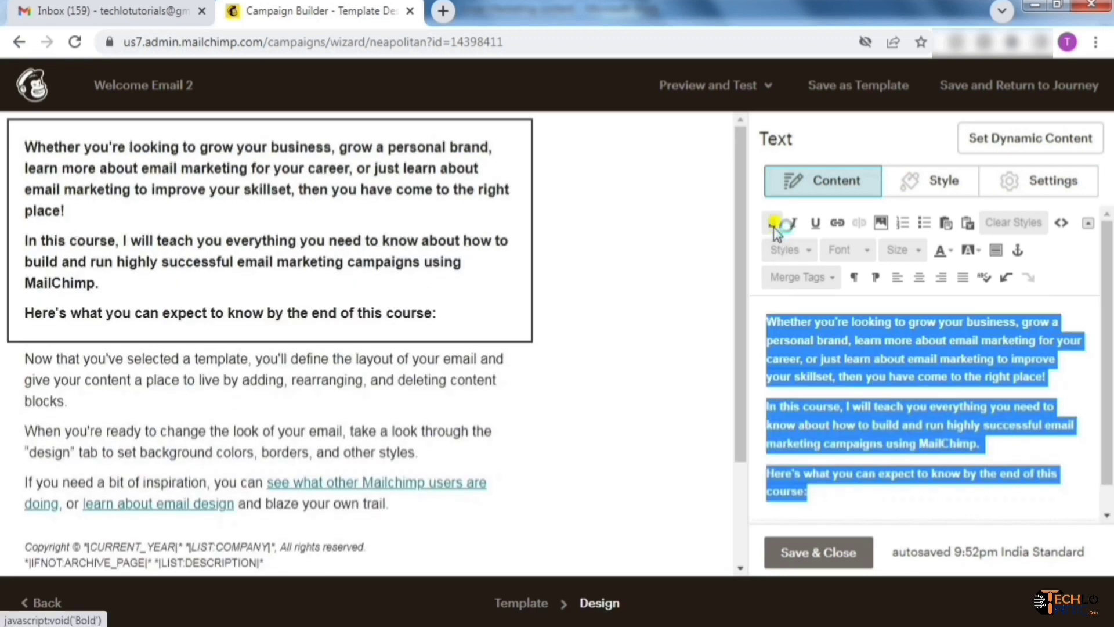
{"action": "left_click", "coordinate": [773, 223]}
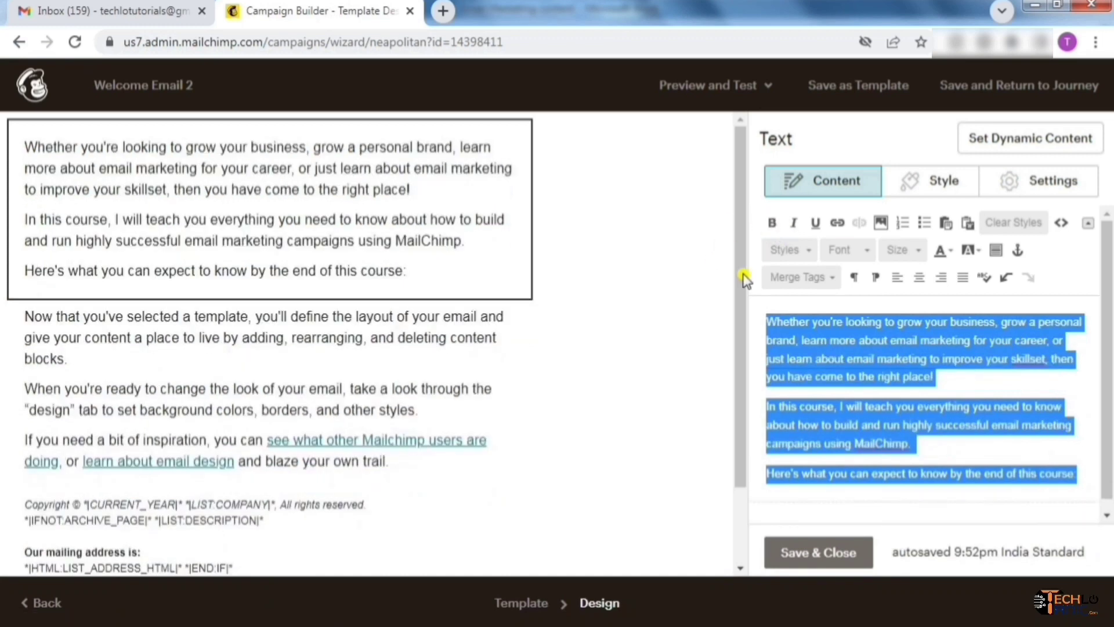
{"action": "left_click", "coordinate": [771, 322]}
{"action": "key", "text": "Return"}
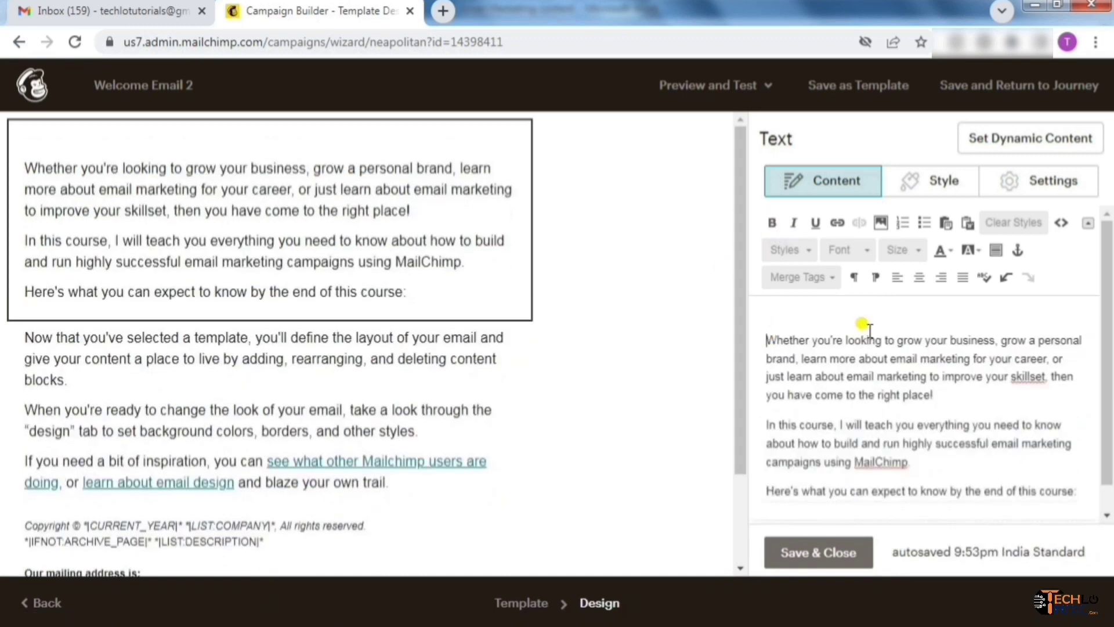
{"action": "key", "text": "Up"}
{"action": "left_click", "coordinate": [276, 408]}
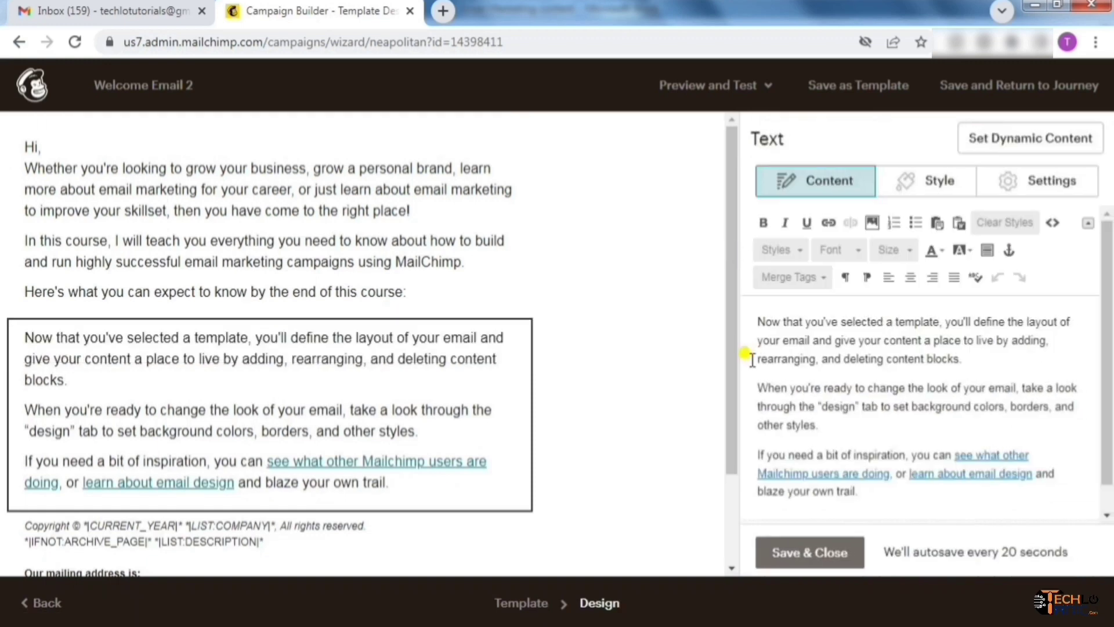
Replace the second text block's placeholder with the pasted numbered course outline and save it
{"action": "left_click_drag", "start_coordinate": [741, 308], "coordinate": [590, 337]}
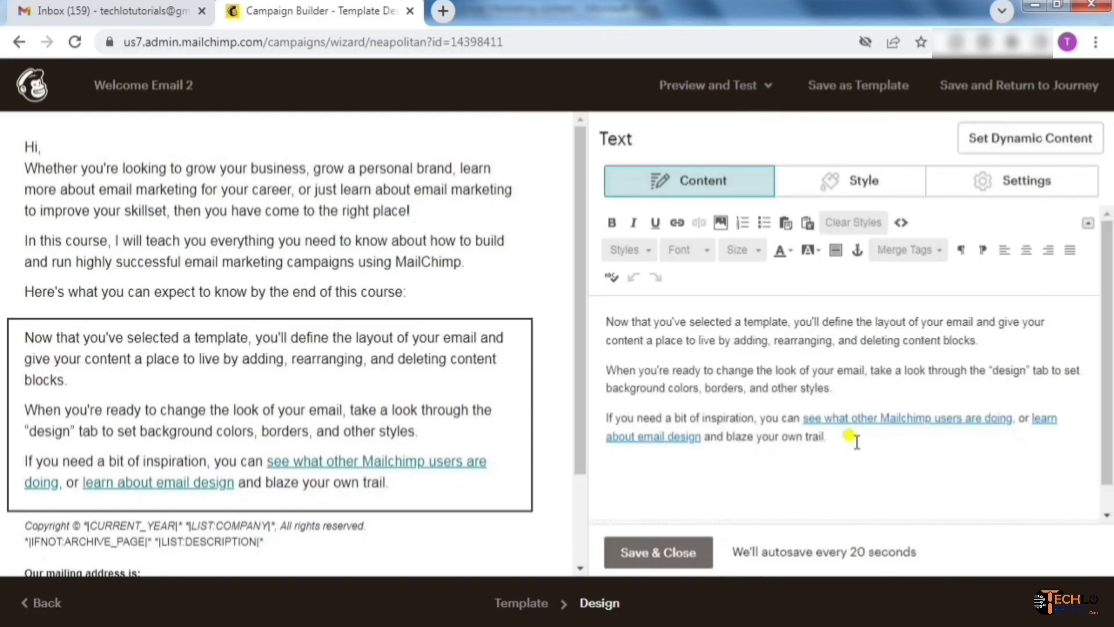
{"action": "left_click_drag", "start_coordinate": [857, 441], "coordinate": [602, 317]}
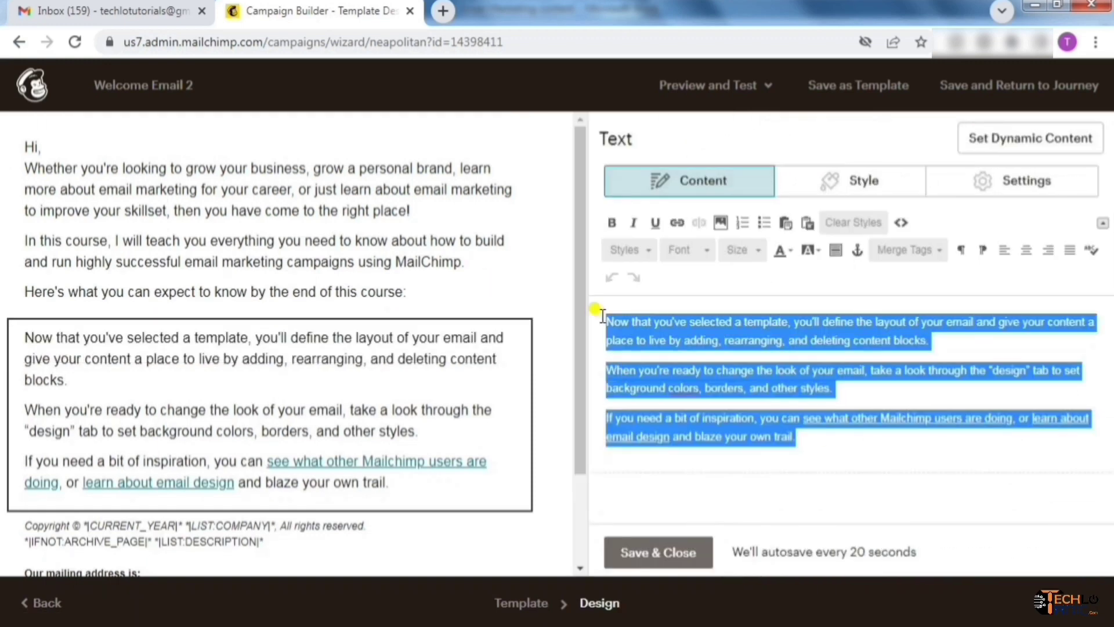
{"action": "key", "text": "BackSpace"}
{"action": "key", "text": "ctrl+v"}
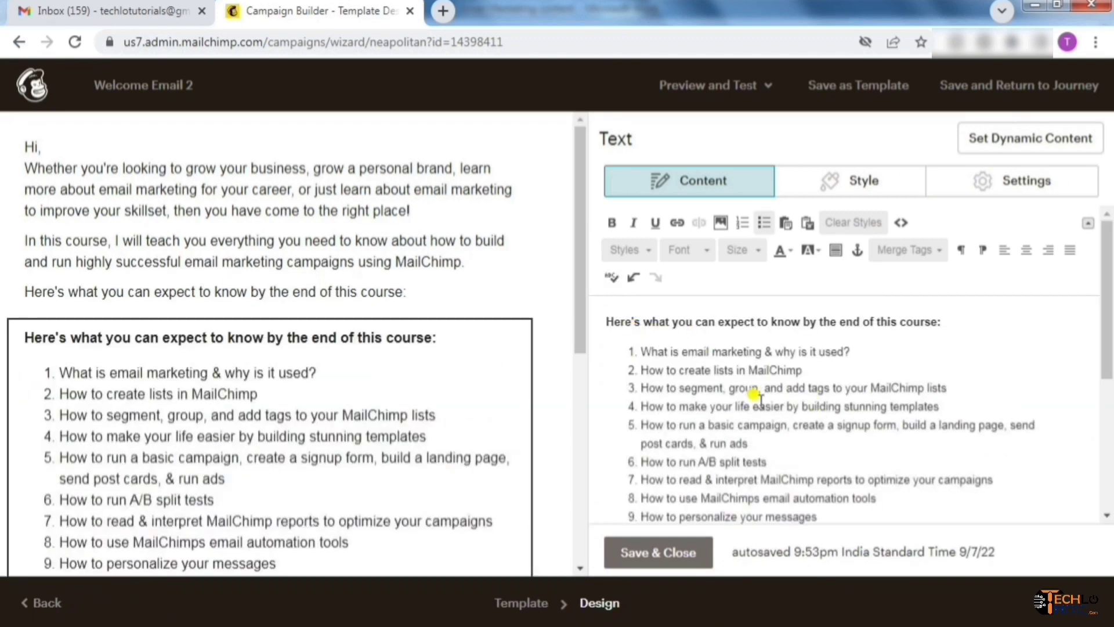
{"action": "left_click_drag", "start_coordinate": [1106, 311], "coordinate": [1109, 334]}
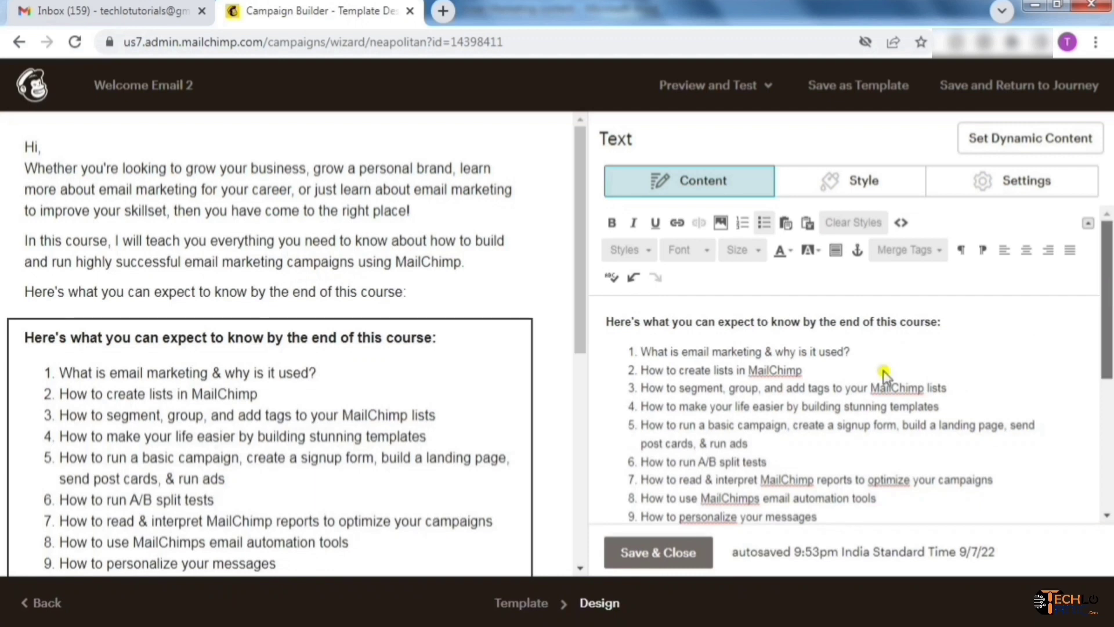
{"action": "left_click", "coordinate": [667, 552]}
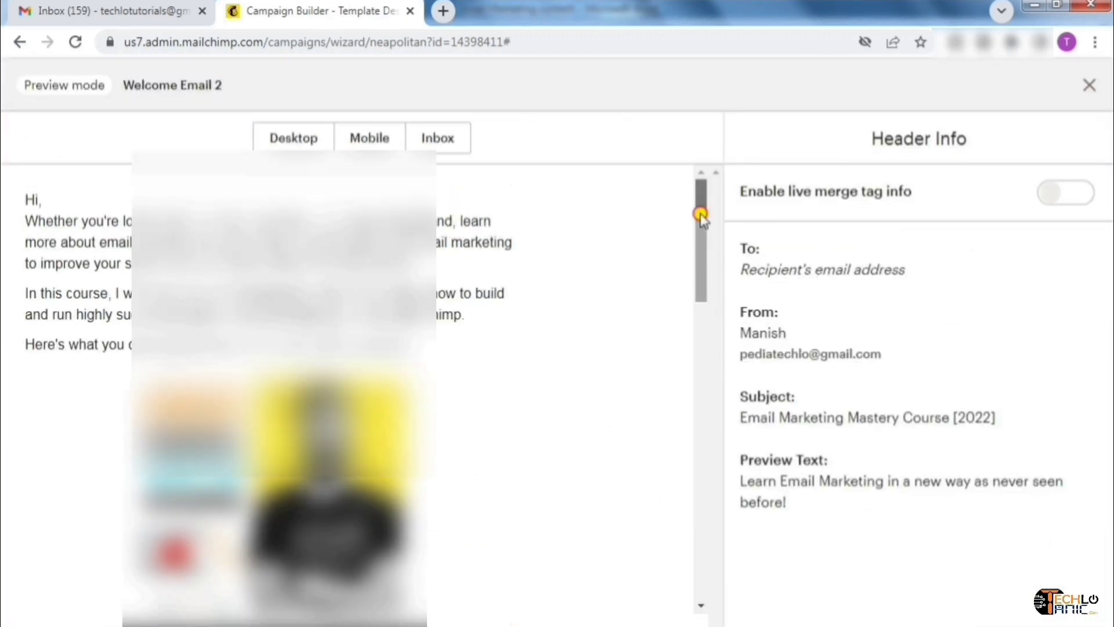
Scroll the Welcome Email 2 preview down to the footer
{"action": "left_click_drag", "start_coordinate": [700, 215], "coordinate": [726, 211]}
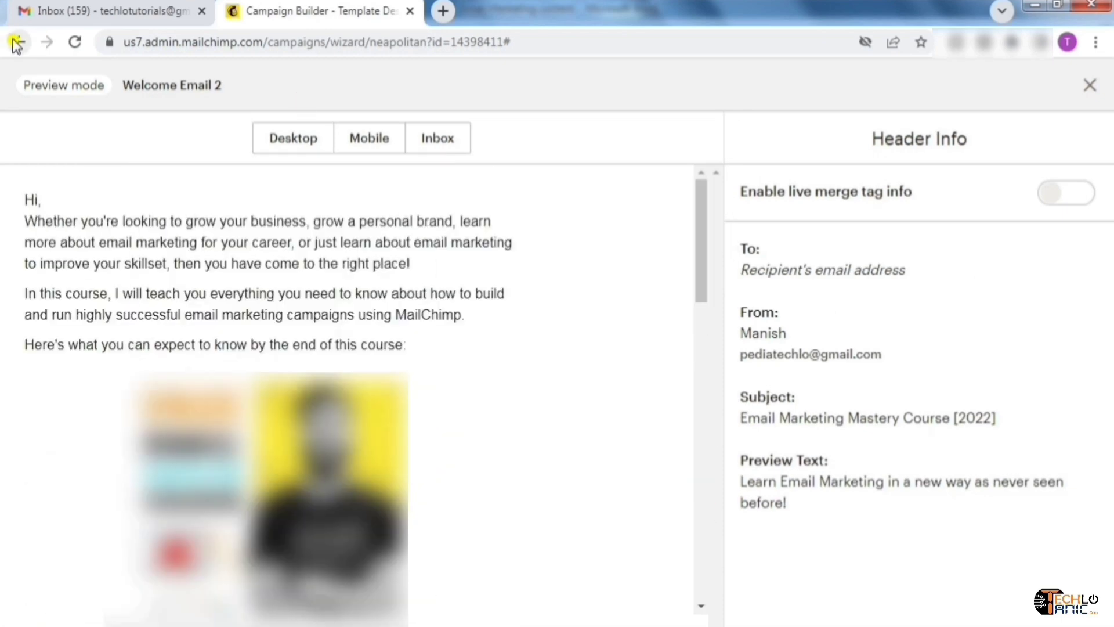
Exit the preview and save this email design as template 'Welcome Email 2 (Sell Course)'
{"action": "left_click", "coordinate": [1089, 89]}
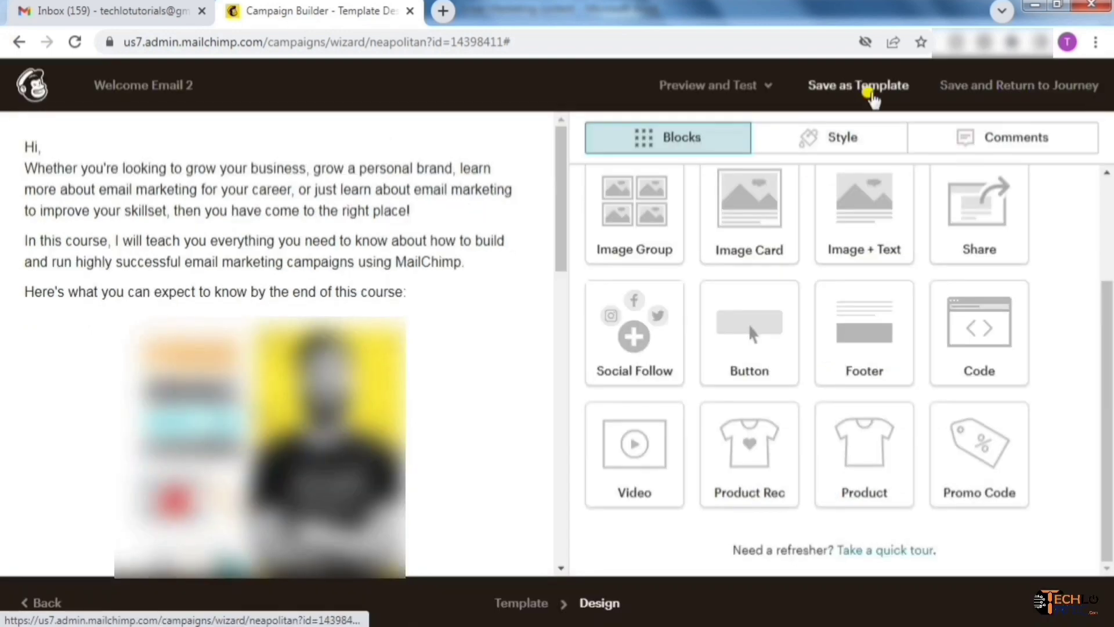
{"action": "left_click", "coordinate": [872, 96]}
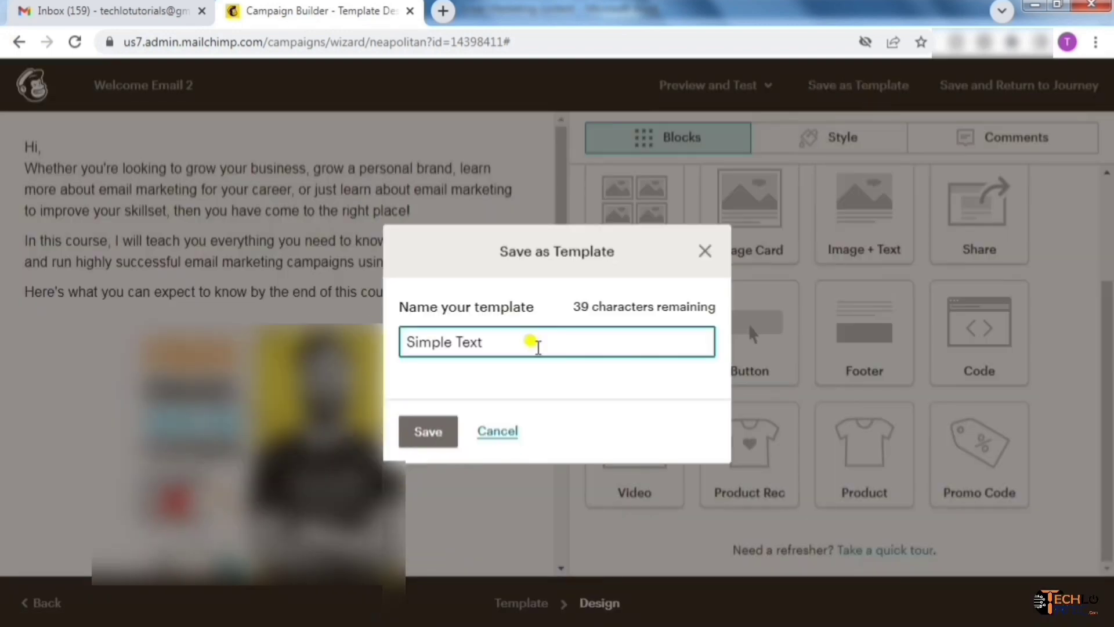
{"action": "key", "text": "ctrl+a"}
{"action": "type", "text": "Welc"}
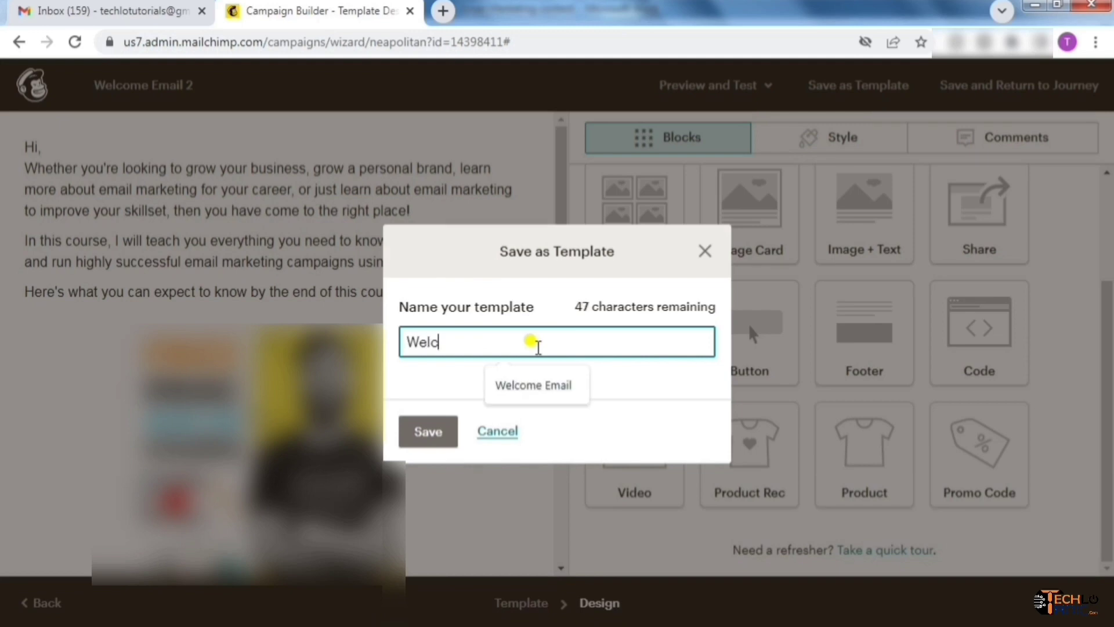
{"action": "type", "text": "ome Email 2 (Sell Course)"}
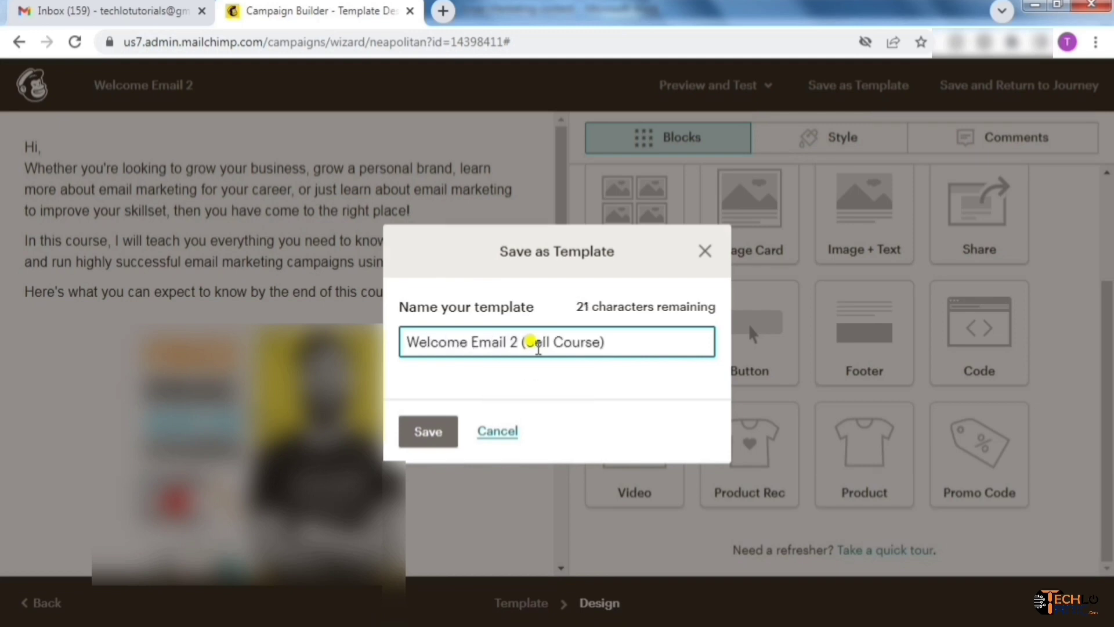
{"action": "left_click", "coordinate": [426, 433]}
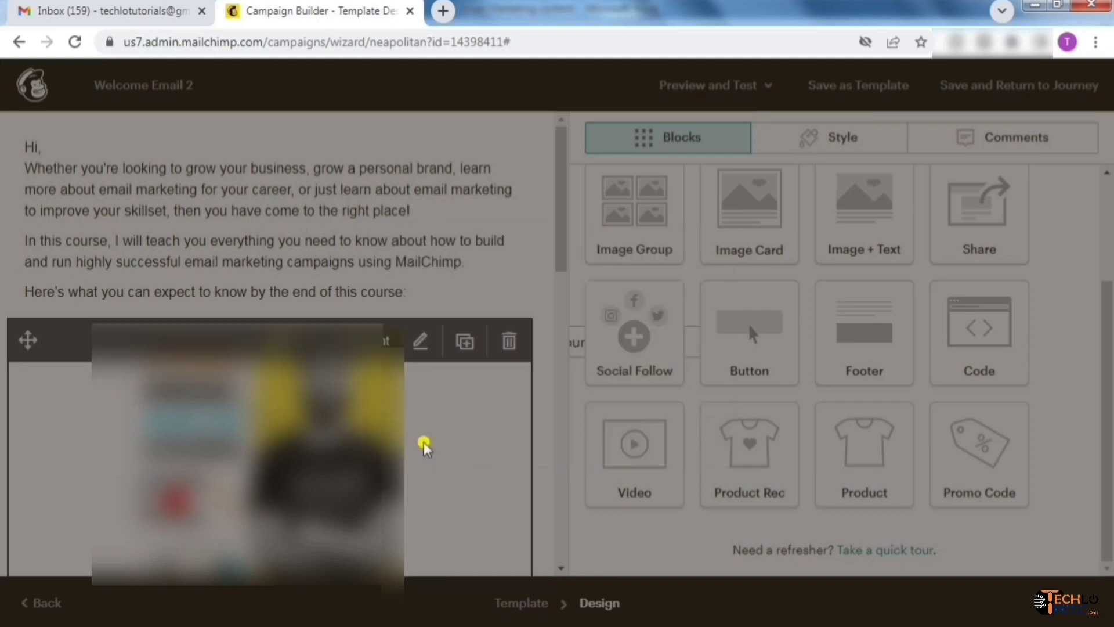
{"action": "left_click", "coordinate": [822, 269]}
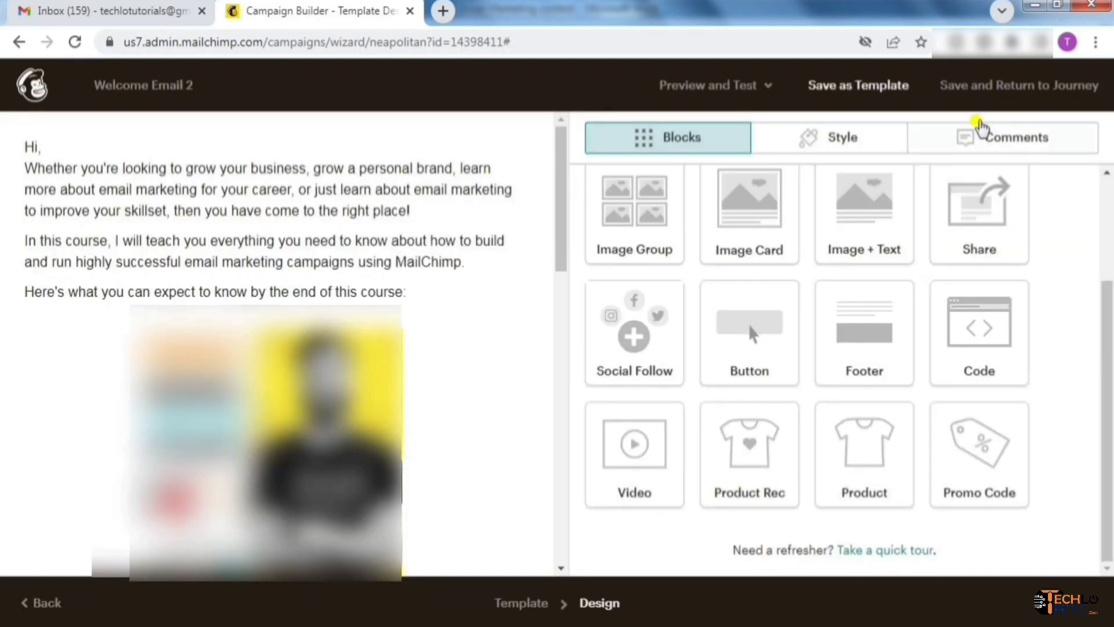
Save the email, return to the journey map, and hide the journey settings panel
{"action": "left_click", "coordinate": [1018, 93]}
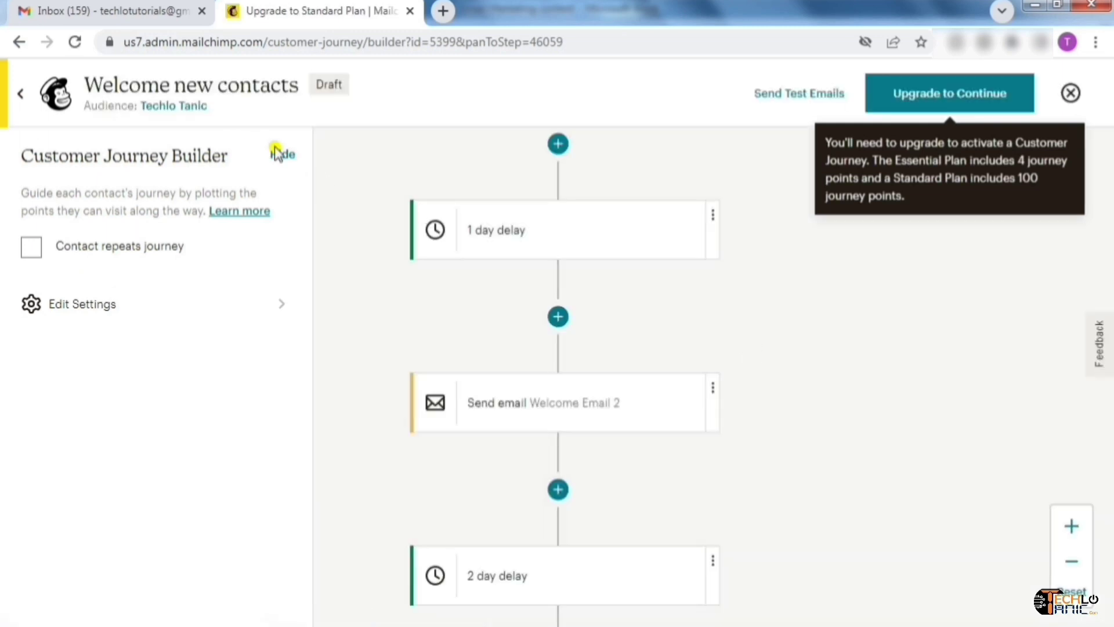
{"action": "left_click", "coordinate": [283, 158]}
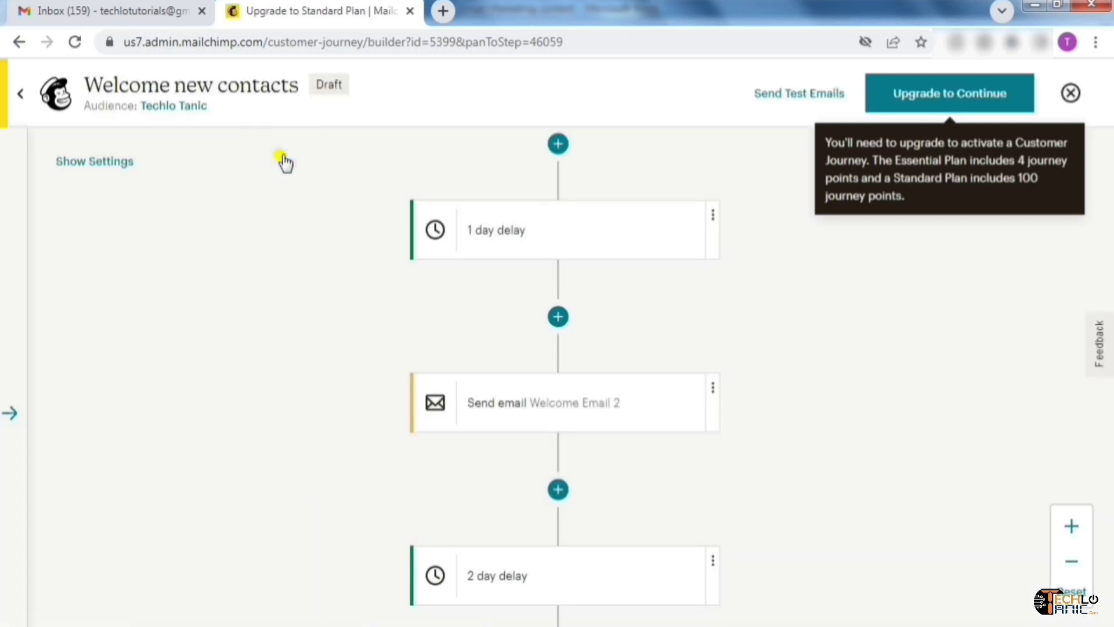
{"action": "left_click_drag", "start_coordinate": [759, 308], "coordinate": [665, 408]}
{"action": "left_click_drag", "start_coordinate": [672, 231], "coordinate": [615, 271]}
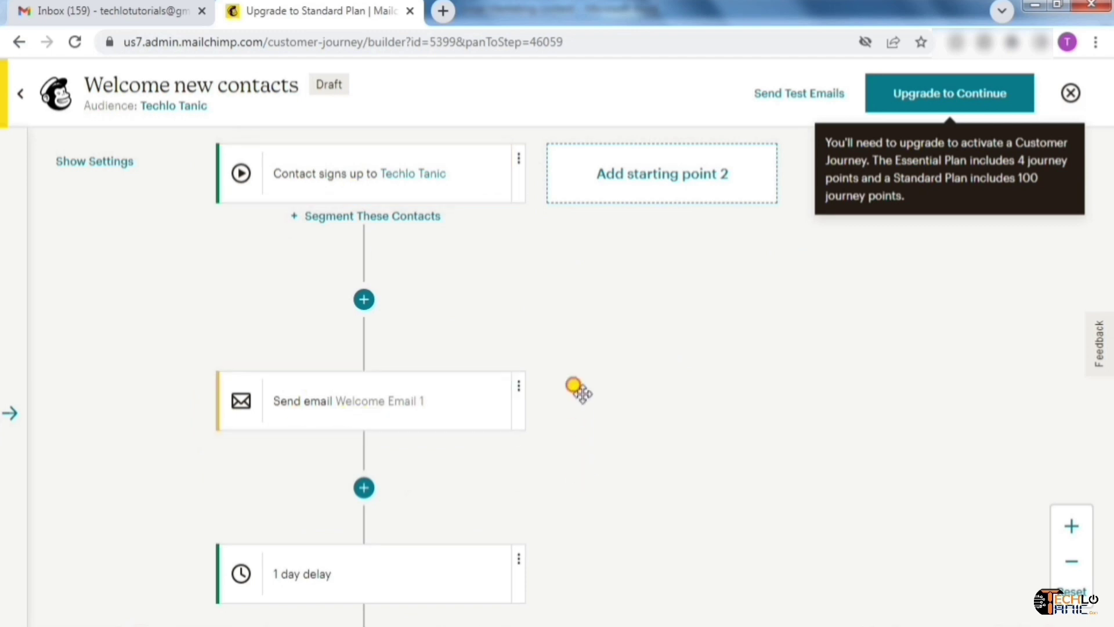
Pan through the journey's 2 day delay, If/Else conditions, and High/No Engagement tag branches
{"action": "scroll", "coordinate": [580, 314], "scroll_direction": "down", "scroll_amount": 3}
{"action": "scroll", "coordinate": [667, 290], "scroll_direction": "down", "scroll_amount": 5}
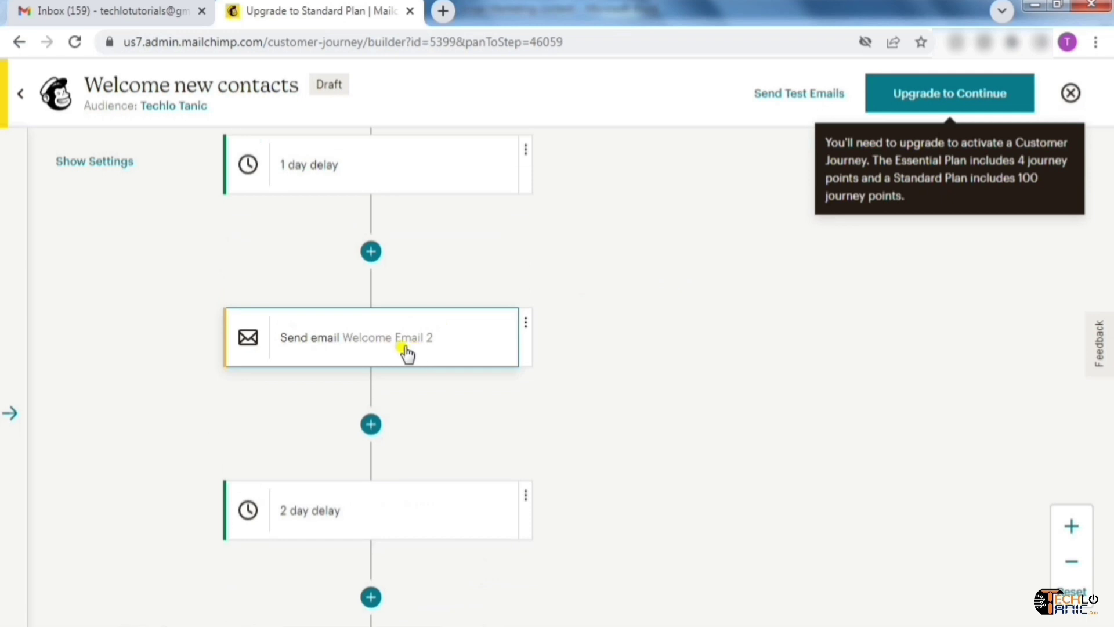
{"action": "left_click_drag", "start_coordinate": [592, 391], "coordinate": [601, 238]}
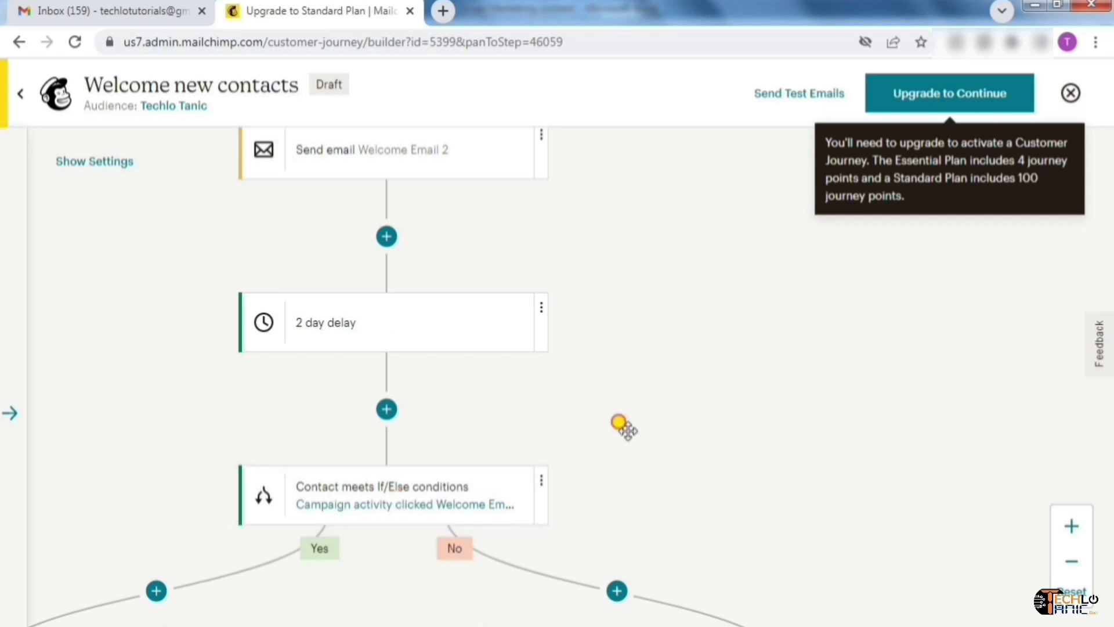
{"action": "left_click_drag", "start_coordinate": [622, 426], "coordinate": [740, 266]}
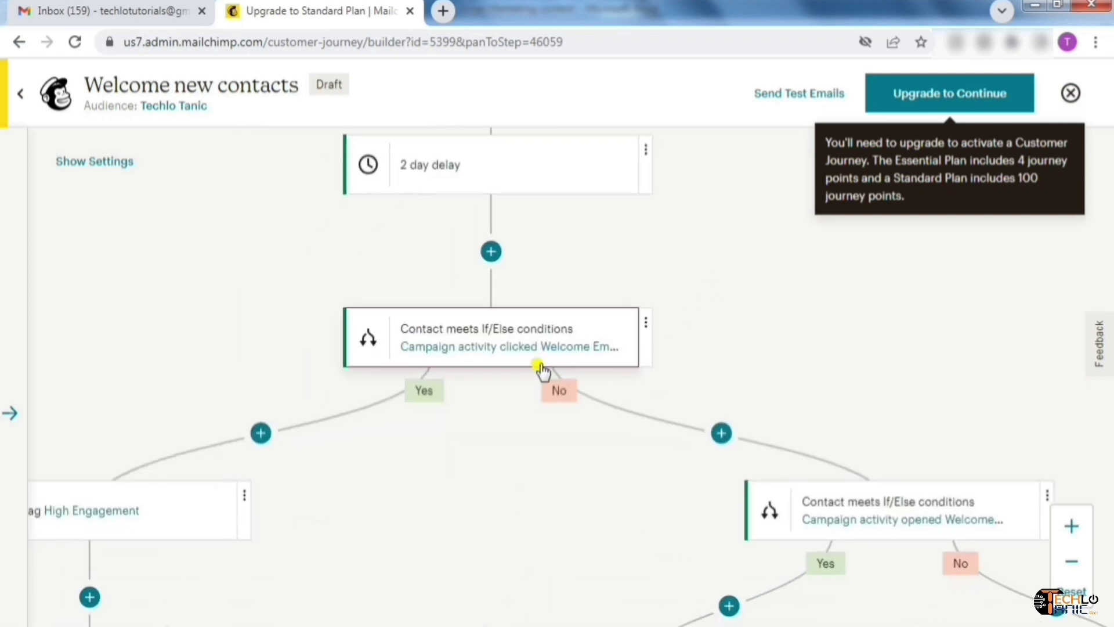
{"action": "left_click_drag", "start_coordinate": [758, 371], "coordinate": [779, 381]}
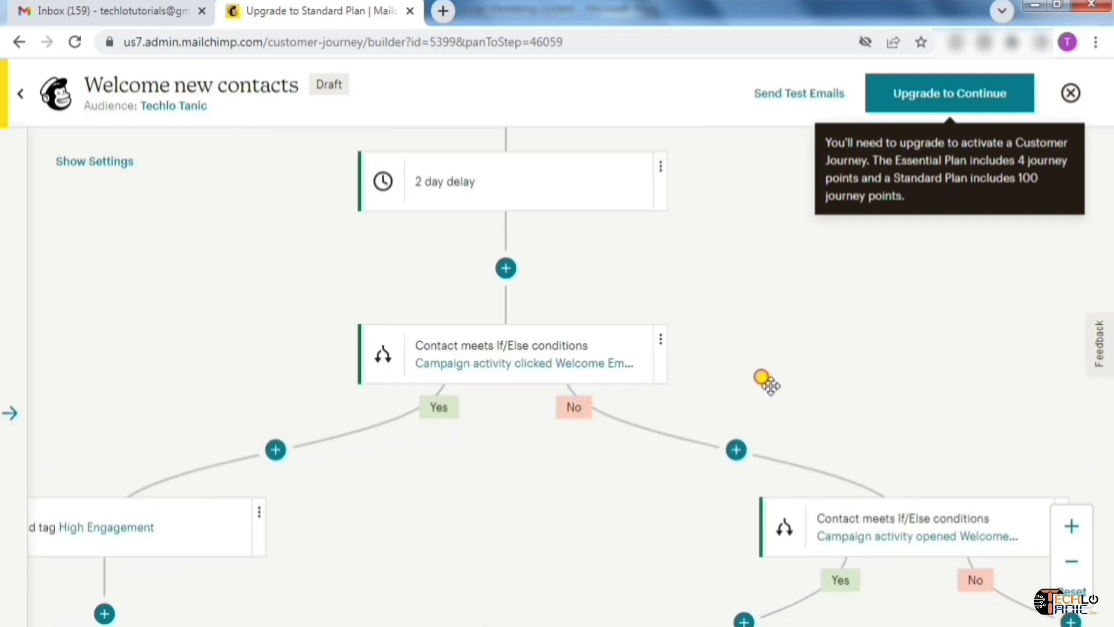
{"action": "left_click_drag", "start_coordinate": [445, 479], "coordinate": [537, 403]}
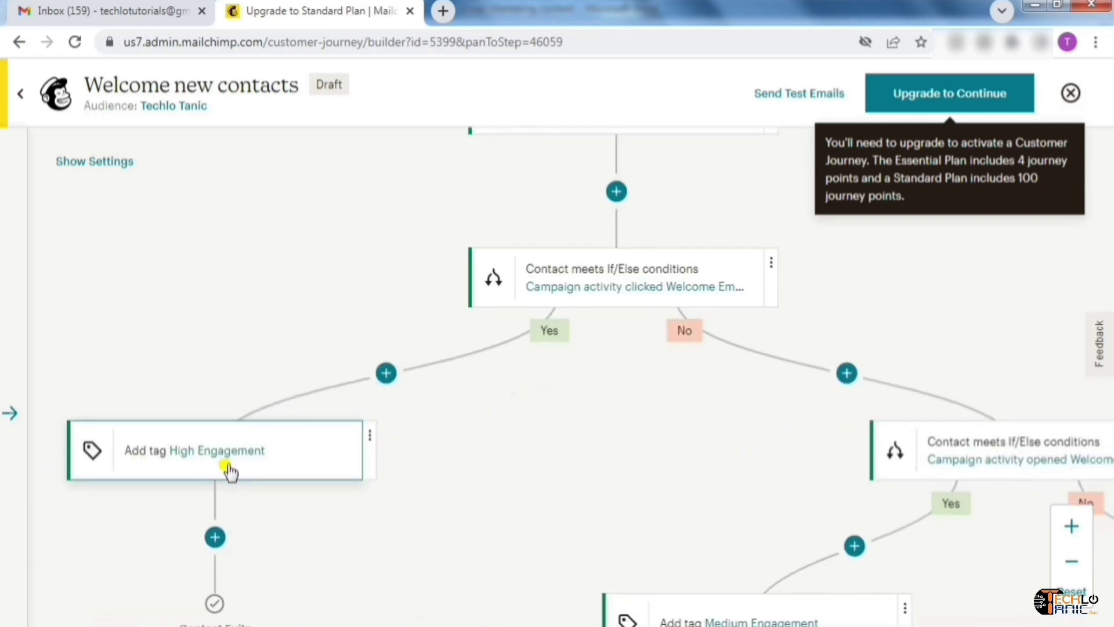
{"action": "left_click_drag", "start_coordinate": [671, 400], "coordinate": [402, 499]}
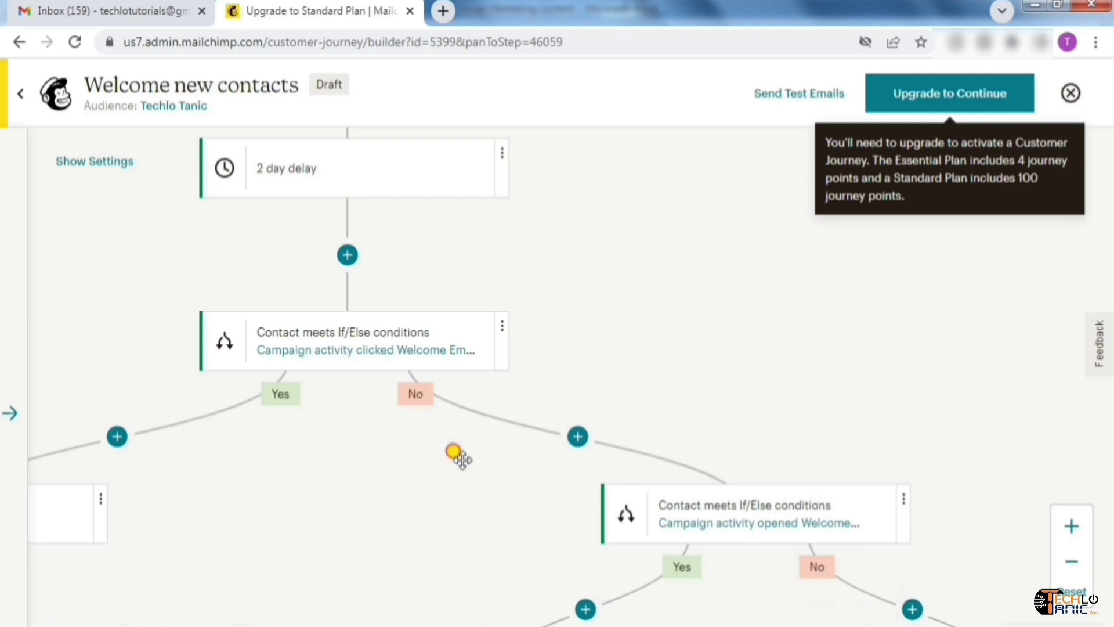
{"action": "left_click_drag", "start_coordinate": [454, 451], "coordinate": [304, 231]}
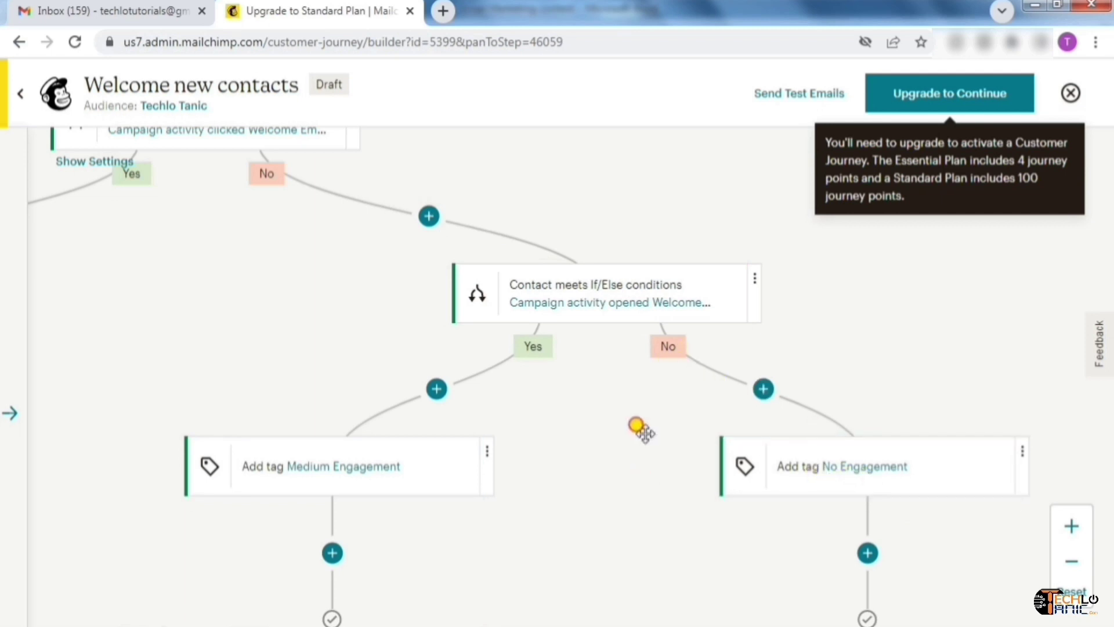
{"action": "scroll", "coordinate": [641, 421], "scroll_direction": "down", "scroll_amount": 2}
{"action": "mouse_move", "coordinate": [871, 464]}
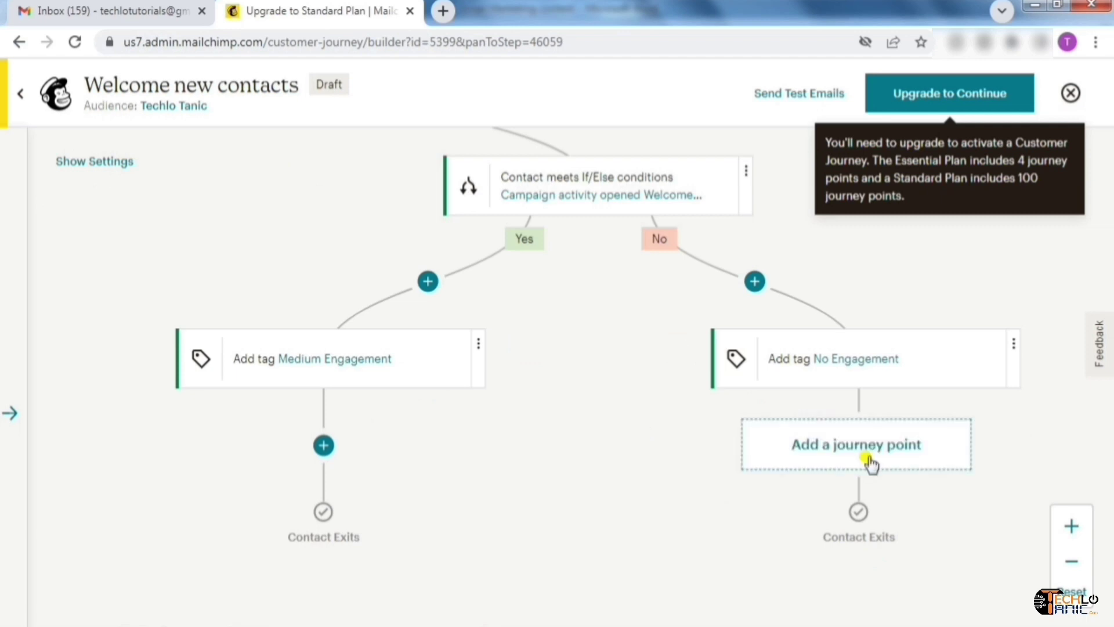
Add an Unsubscribe action step directly below the No Engagement tag and save it
{"action": "left_click", "coordinate": [871, 464]}
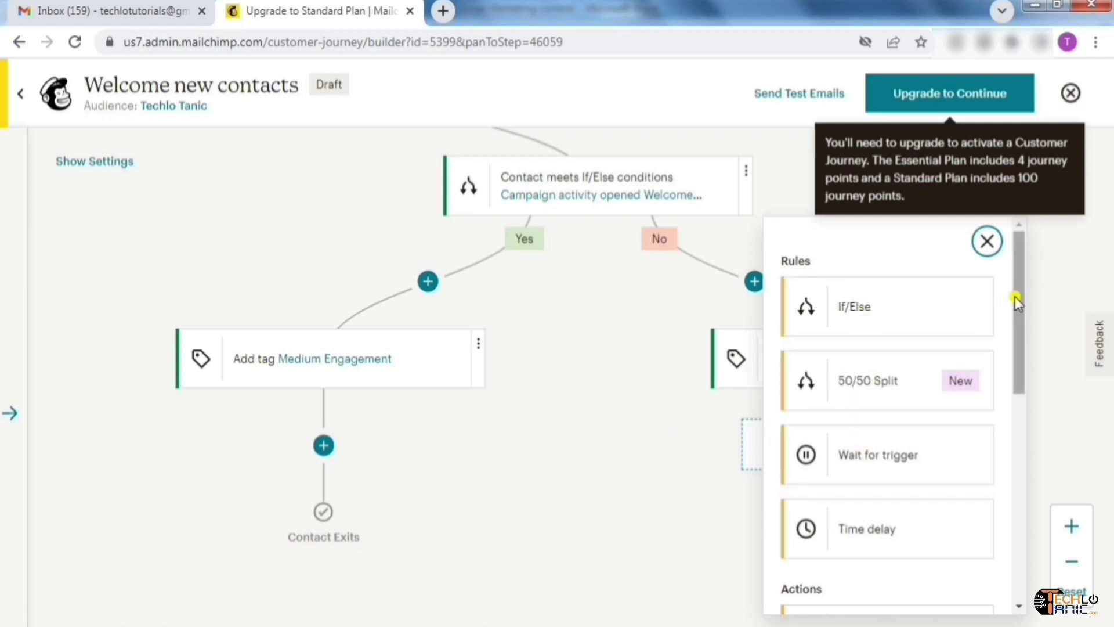
{"action": "scroll", "coordinate": [1019, 382], "scroll_direction": "down", "scroll_amount": 10}
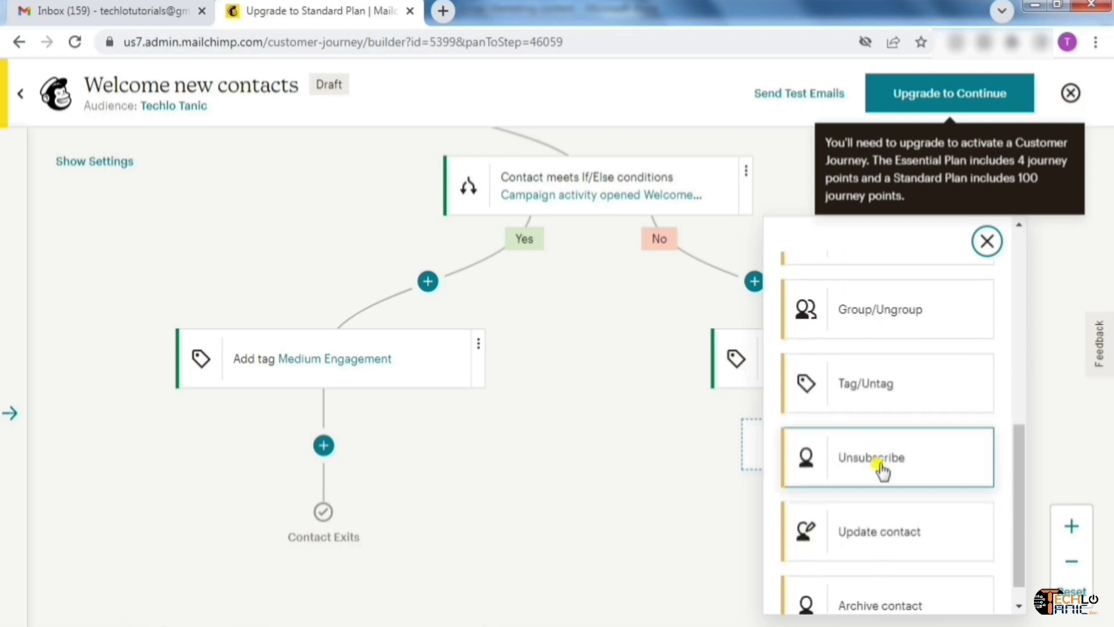
{"action": "scroll", "coordinate": [1019, 528], "scroll_direction": "down", "scroll_amount": 1}
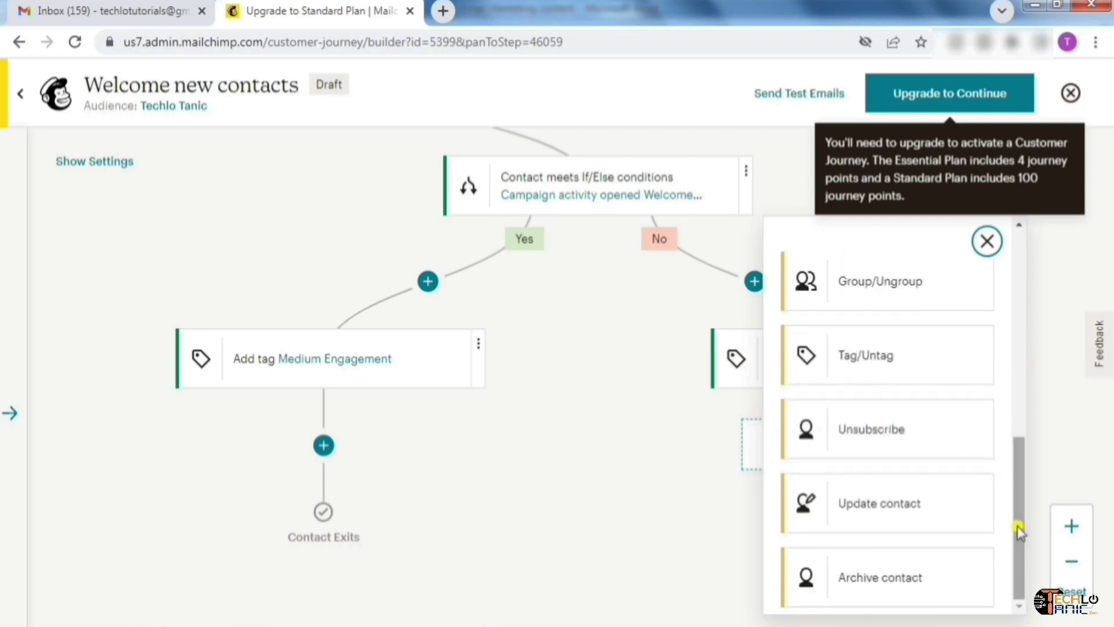
{"action": "left_click", "coordinate": [898, 442]}
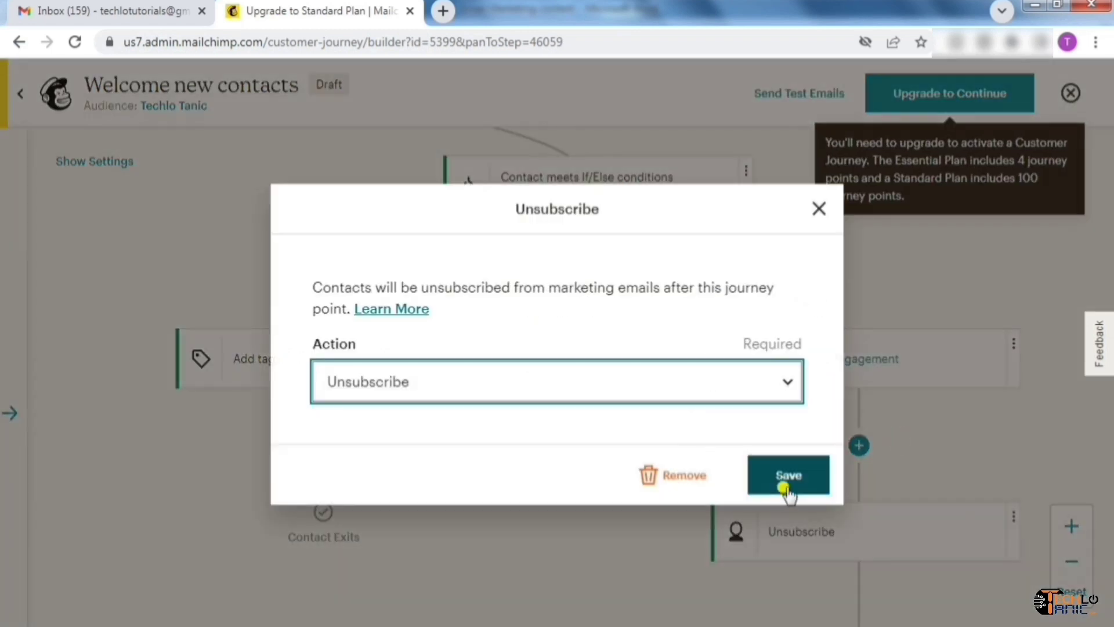
{"action": "left_click", "coordinate": [785, 487]}
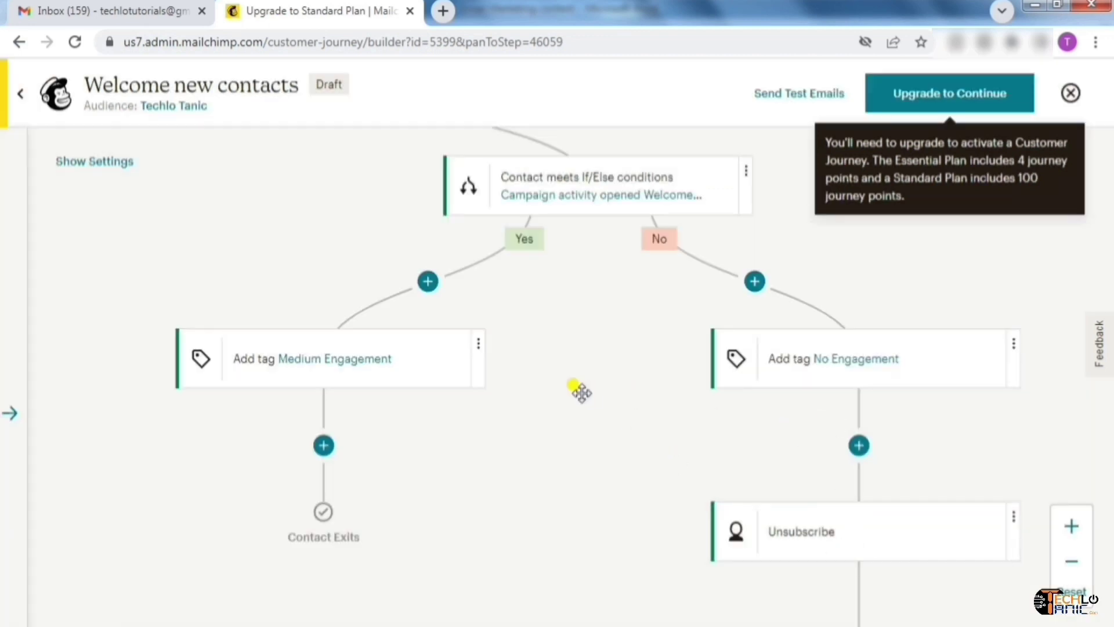
Insert a 'Complete survey today' survey email step after the Medium Engagement tag
{"action": "left_click_drag", "start_coordinate": [585, 393], "coordinate": [618, 393]}
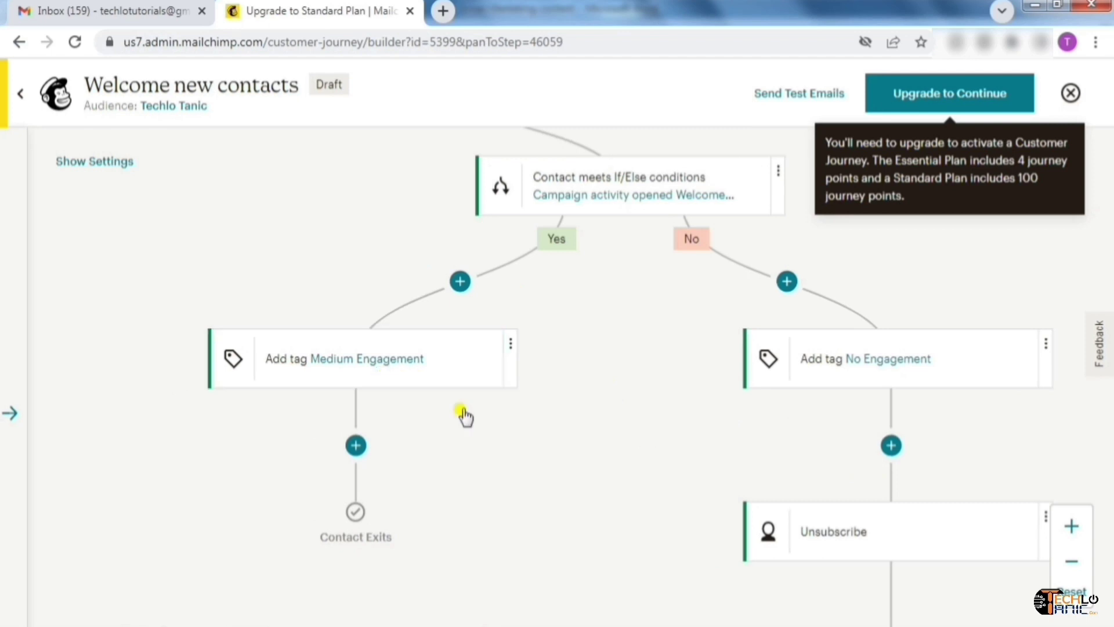
{"action": "mouse_move", "coordinate": [678, 374]}
{"action": "left_mouse_down"}
{"action": "mouse_move", "coordinate": [684, 330]}
{"action": "mouse_move", "coordinate": [690, 369]}
{"action": "left_mouse_up"}
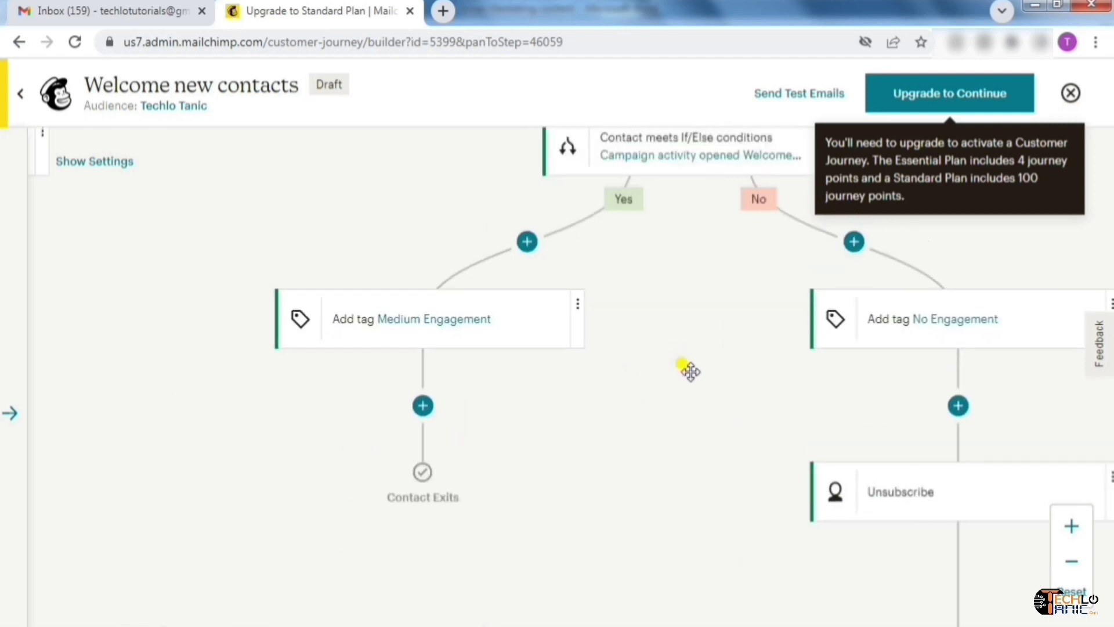
{"action": "left_click", "coordinate": [419, 413]}
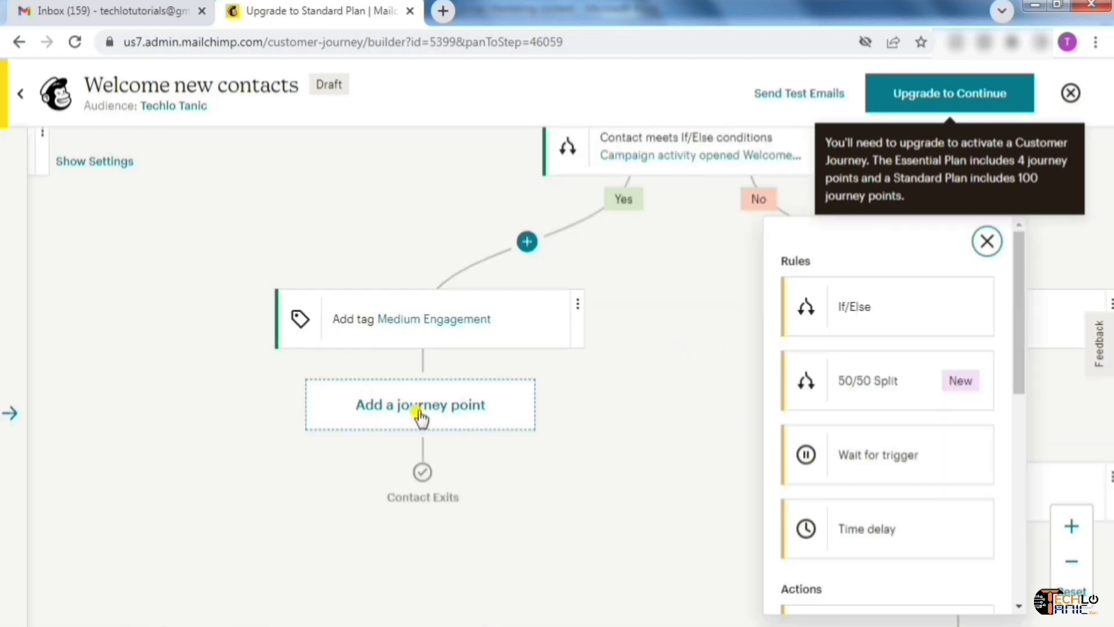
{"action": "left_click_drag", "start_coordinate": [1017, 309], "coordinate": [1018, 435]}
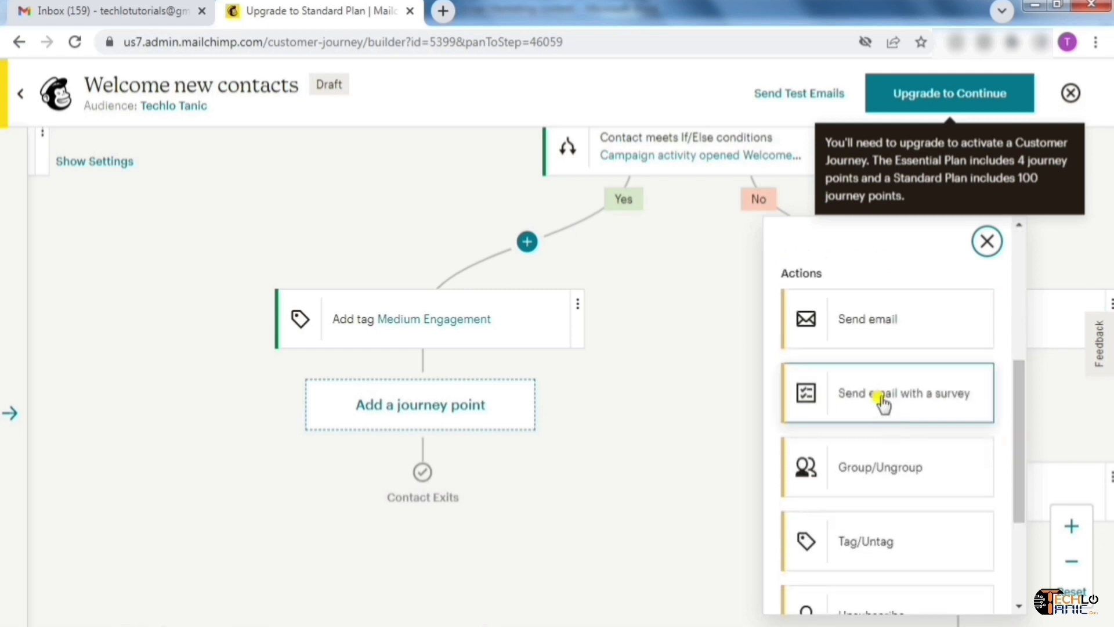
{"action": "left_click", "coordinate": [931, 406]}
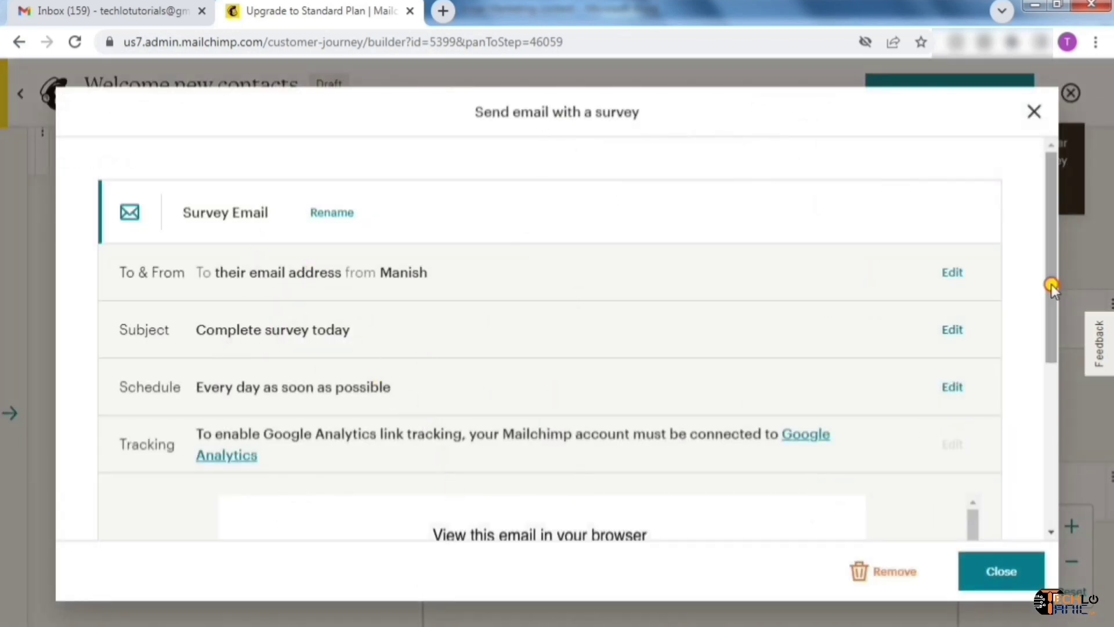
{"action": "left_click_drag", "start_coordinate": [1052, 281], "coordinate": [1058, 476]}
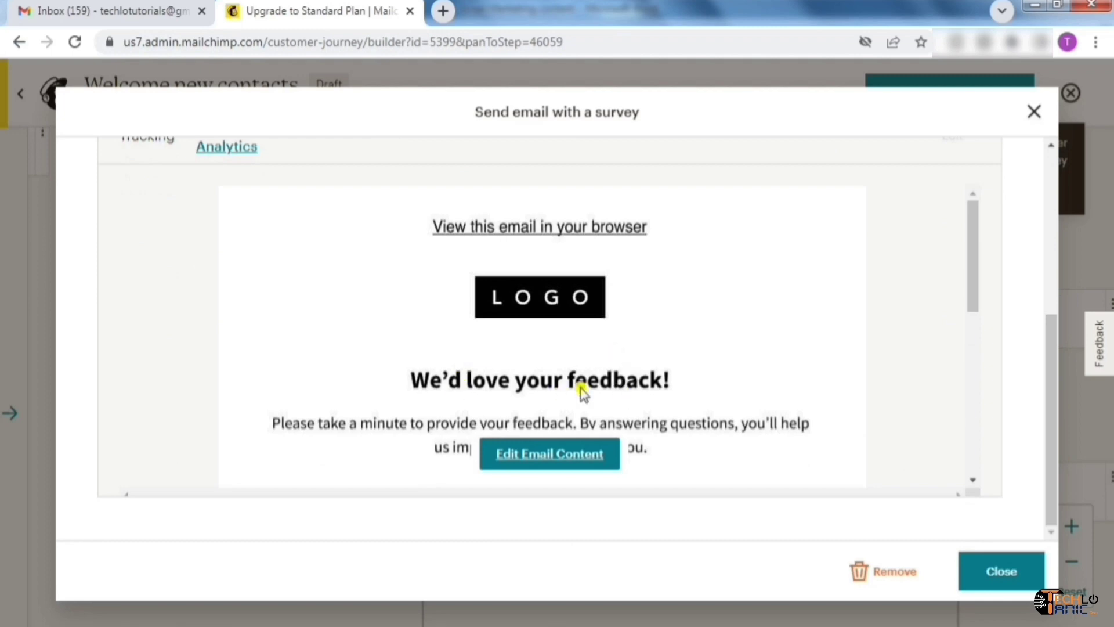
{"action": "left_click_drag", "start_coordinate": [977, 279], "coordinate": [968, 413]}
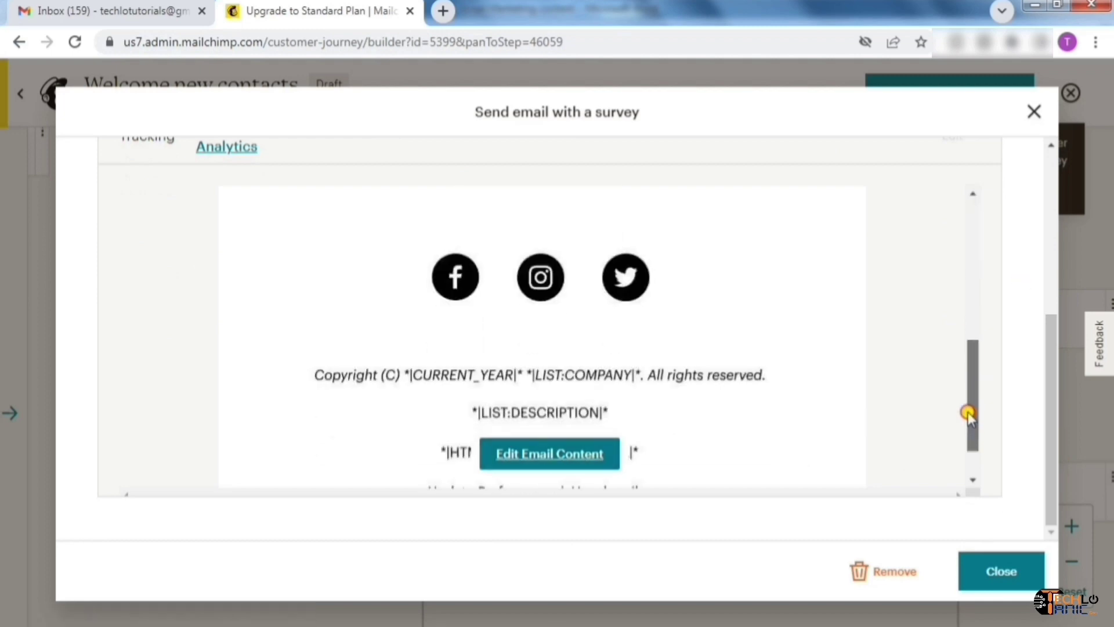
{"action": "left_click_drag", "start_coordinate": [979, 344], "coordinate": [973, 203]}
{"action": "left_click", "coordinate": [997, 575]}
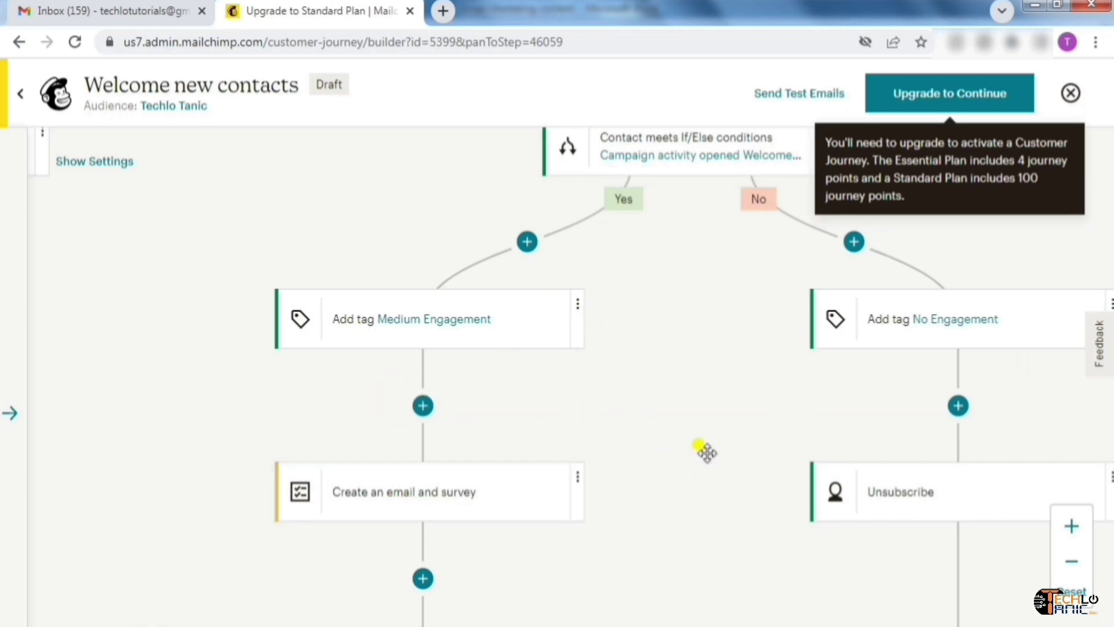
{"action": "left_click_drag", "start_coordinate": [703, 424], "coordinate": [677, 414]}
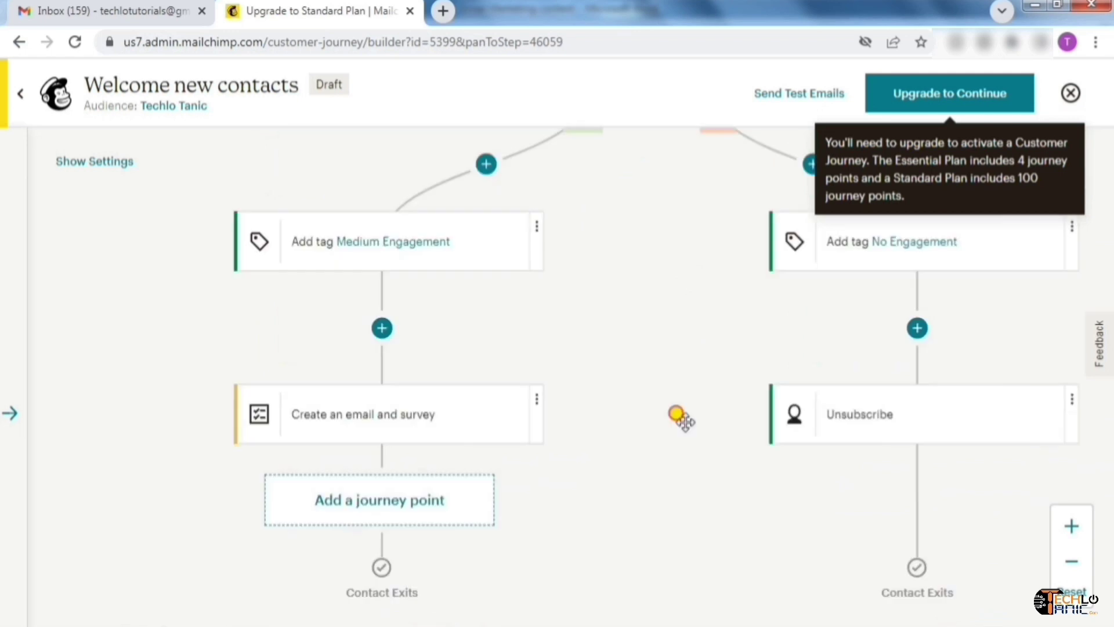
Add an If/Else after the survey email with a Campaign activity 'clicked' condition
{"action": "left_click", "coordinate": [376, 492]}
{"action": "left_click", "coordinate": [908, 328]}
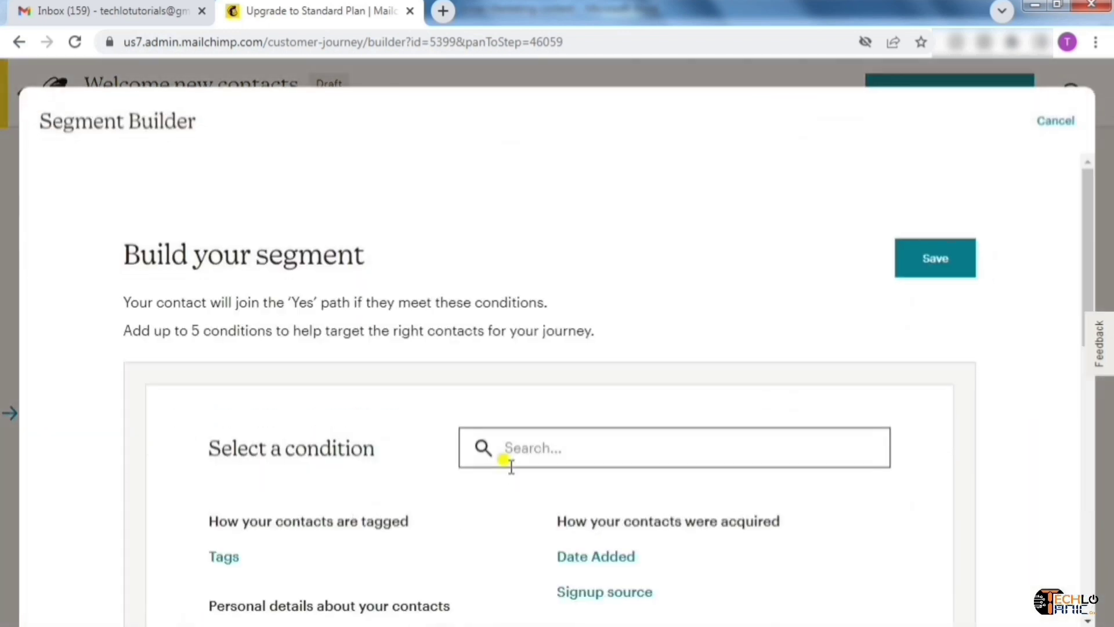
{"action": "left_click_drag", "start_coordinate": [1090, 278], "coordinate": [1095, 371]}
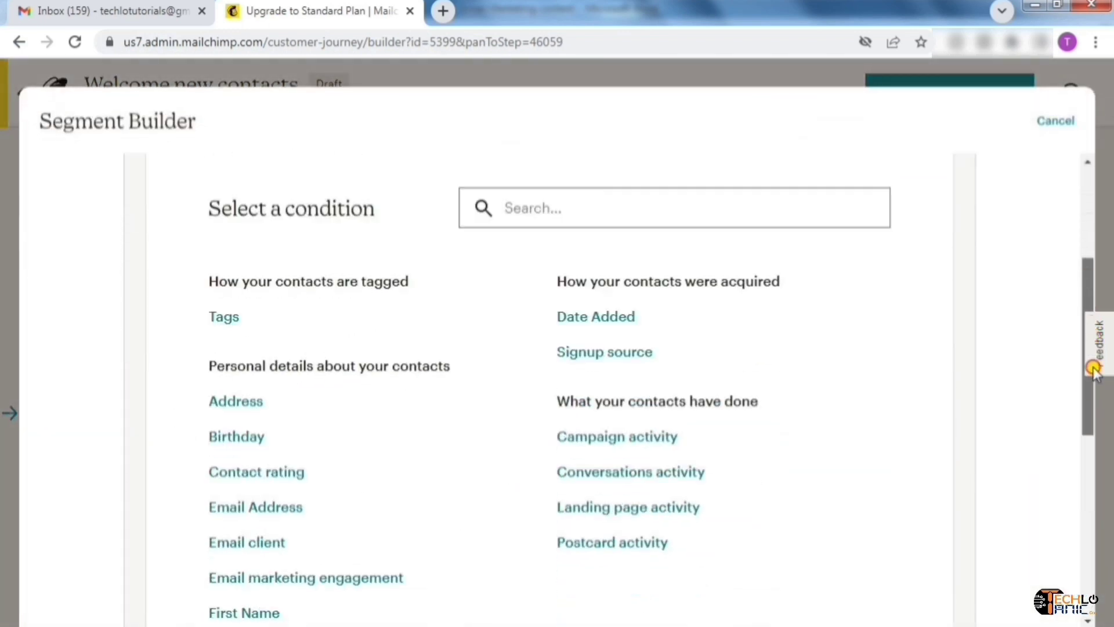
{"action": "left_click", "coordinate": [601, 444]}
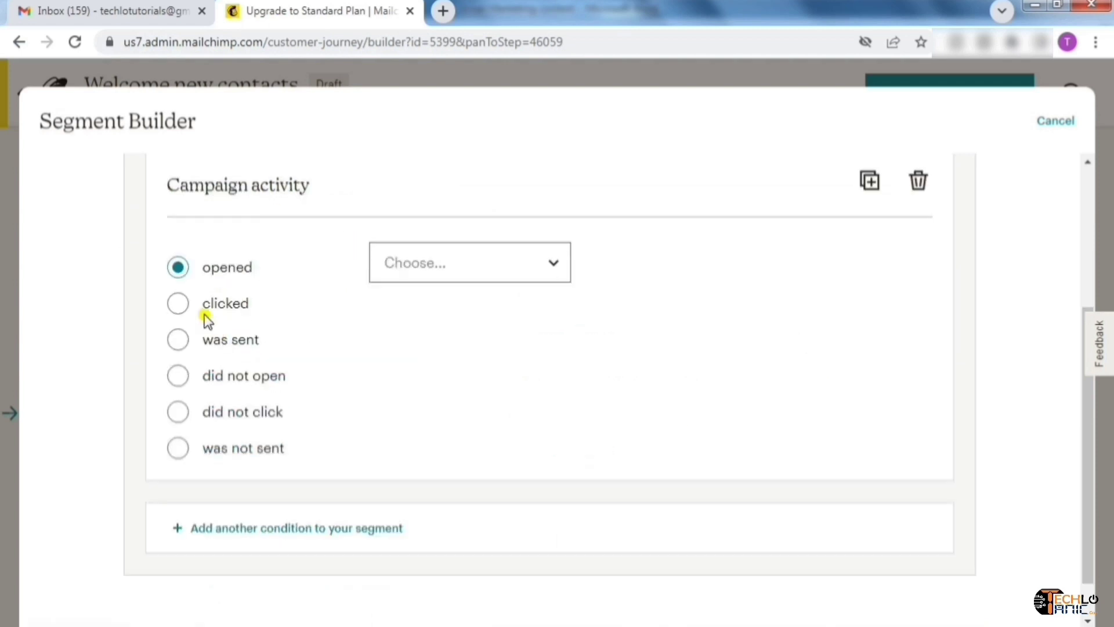
{"action": "left_click", "coordinate": [178, 304]}
{"action": "scroll", "coordinate": [224, 309], "scroll_direction": "up", "scroll_amount": 4}
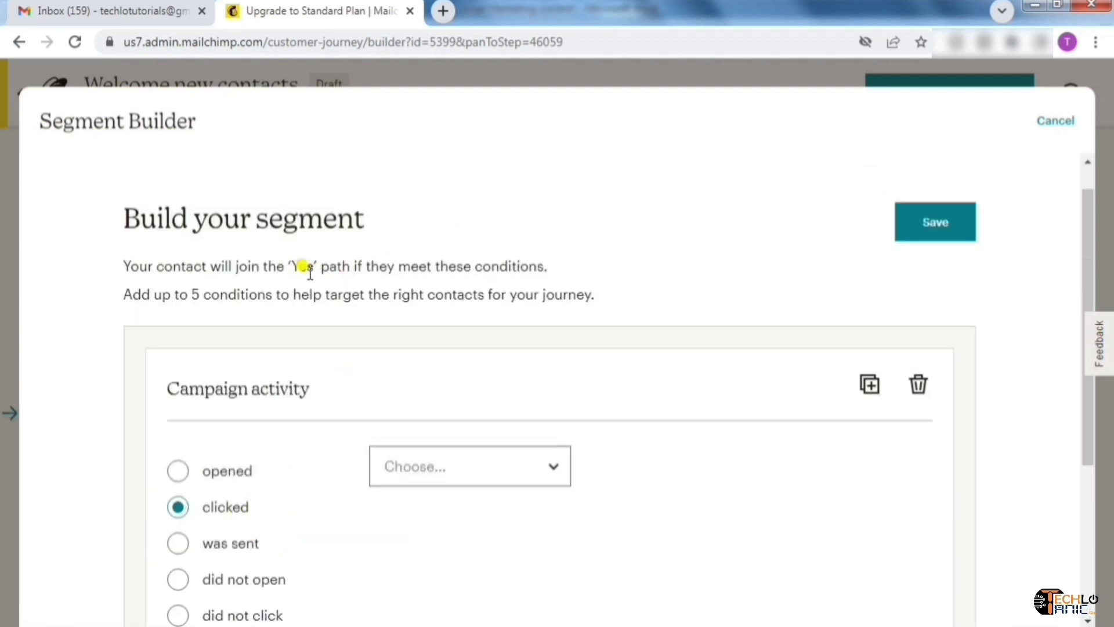
{"action": "left_click", "coordinate": [935, 231]}
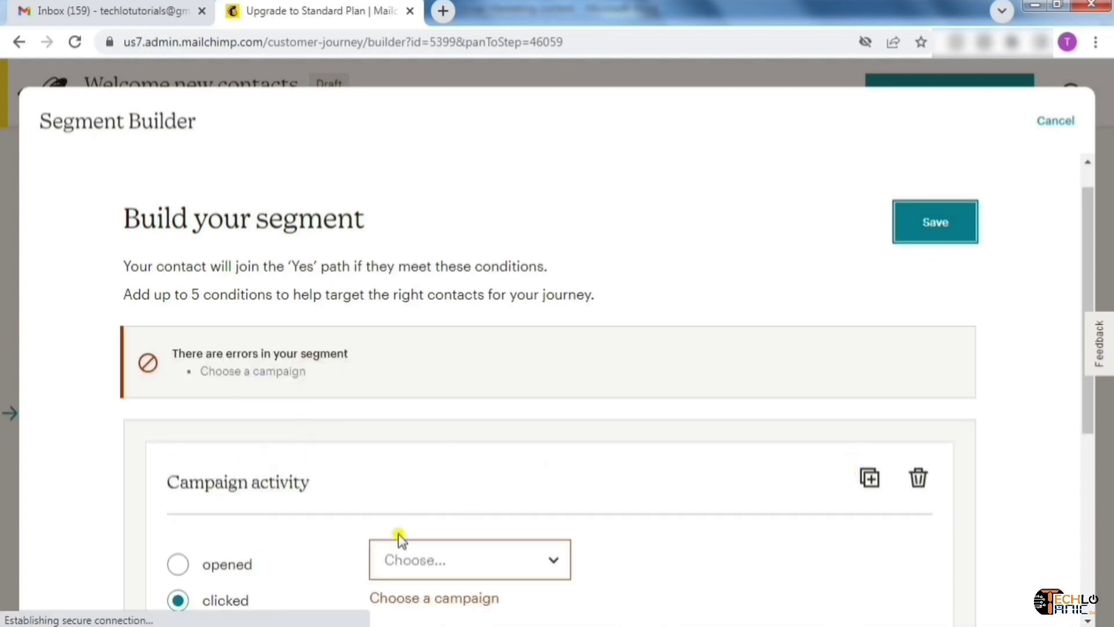
Choose Survey Email as the clicked campaign and save the condition
{"action": "scroll", "coordinate": [1083, 284], "scroll_direction": "down", "scroll_amount": 1}
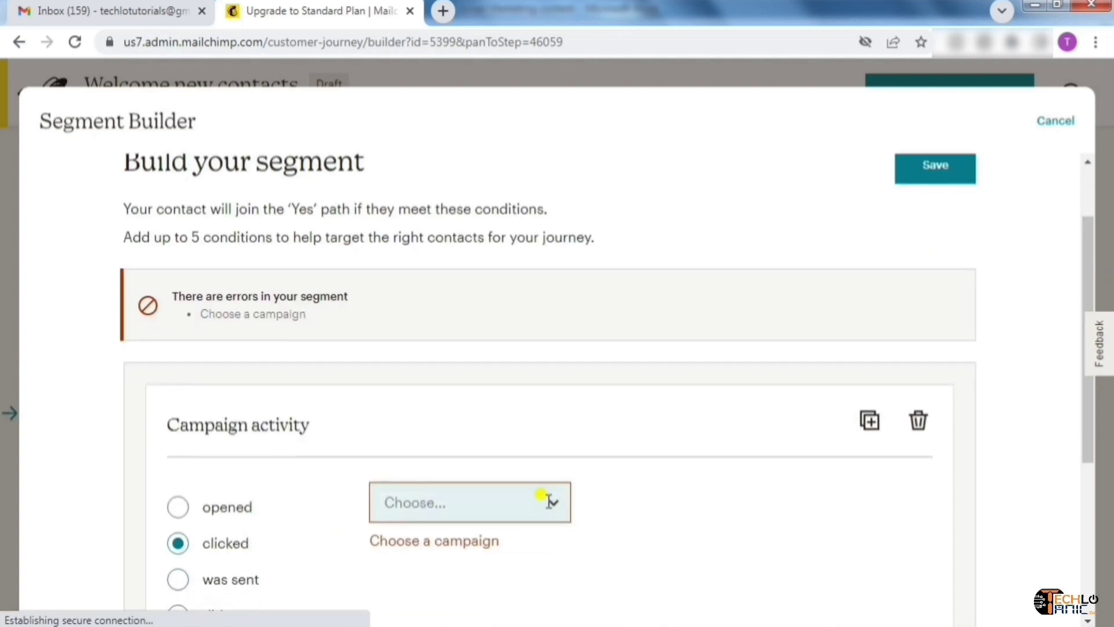
{"action": "left_click", "coordinate": [546, 501]}
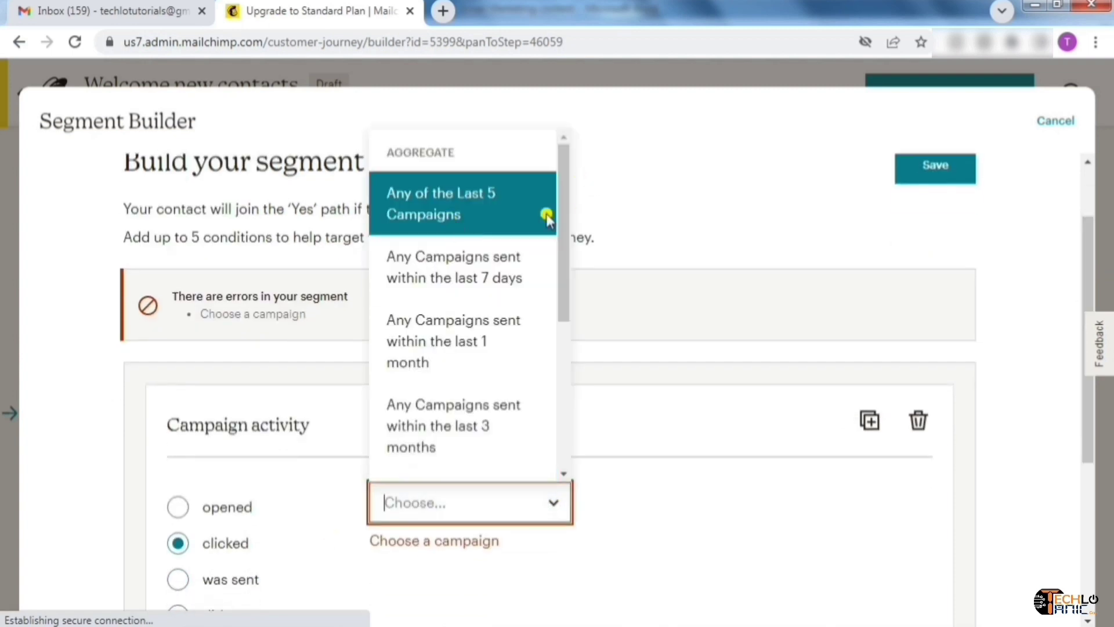
{"action": "scroll", "coordinate": [565, 213], "scroll_direction": "down", "scroll_amount": 5}
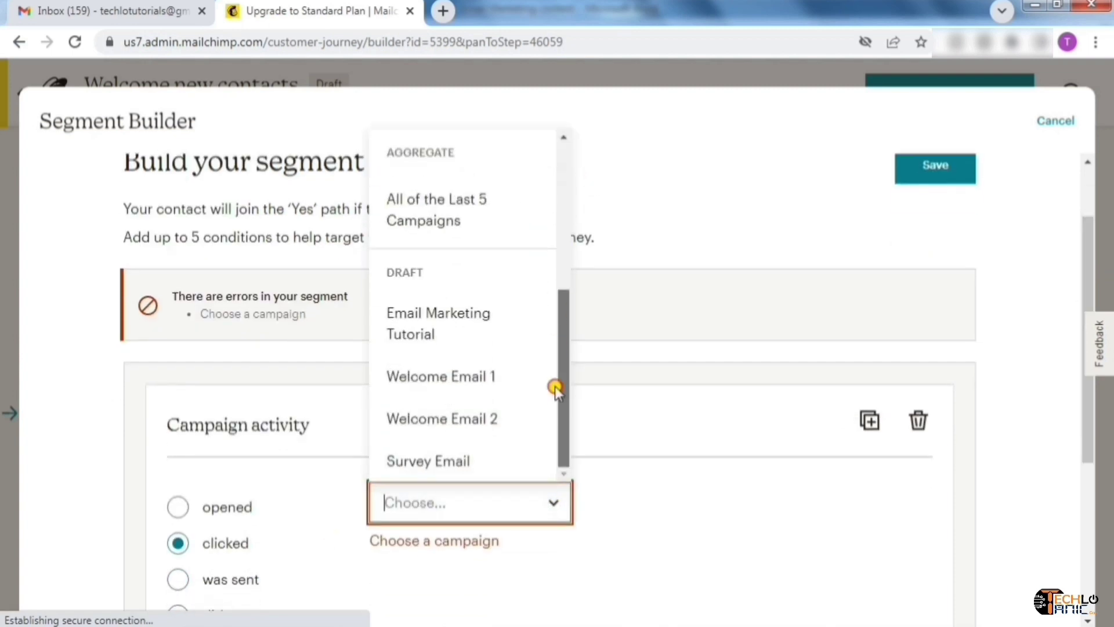
{"action": "left_click", "coordinate": [447, 465]}
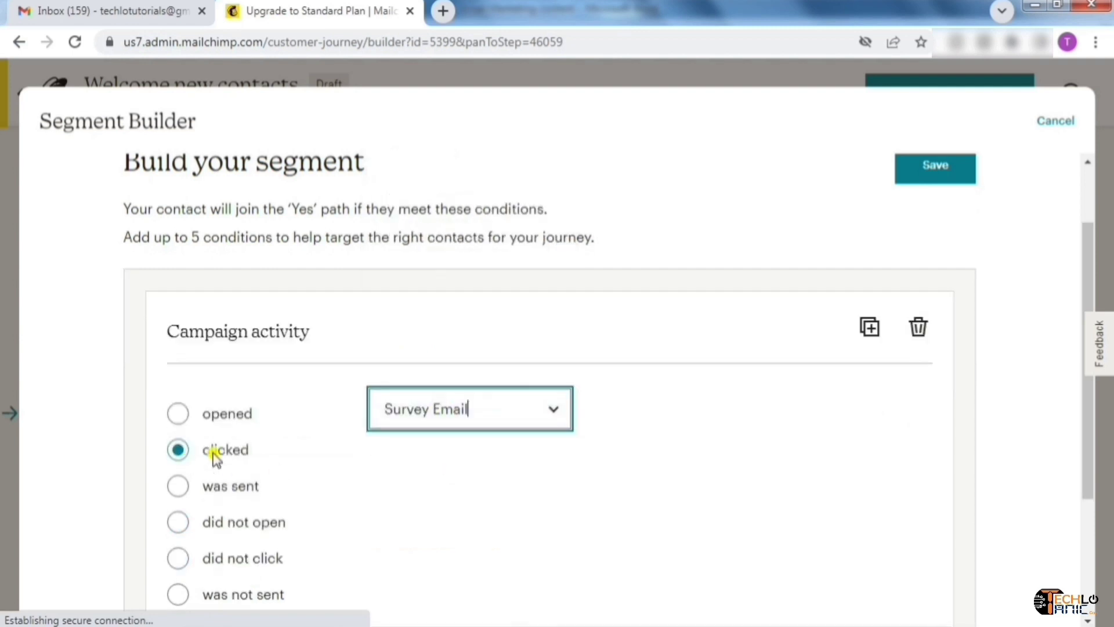
{"action": "scroll", "coordinate": [216, 458], "scroll_direction": "up", "scroll_amount": 1}
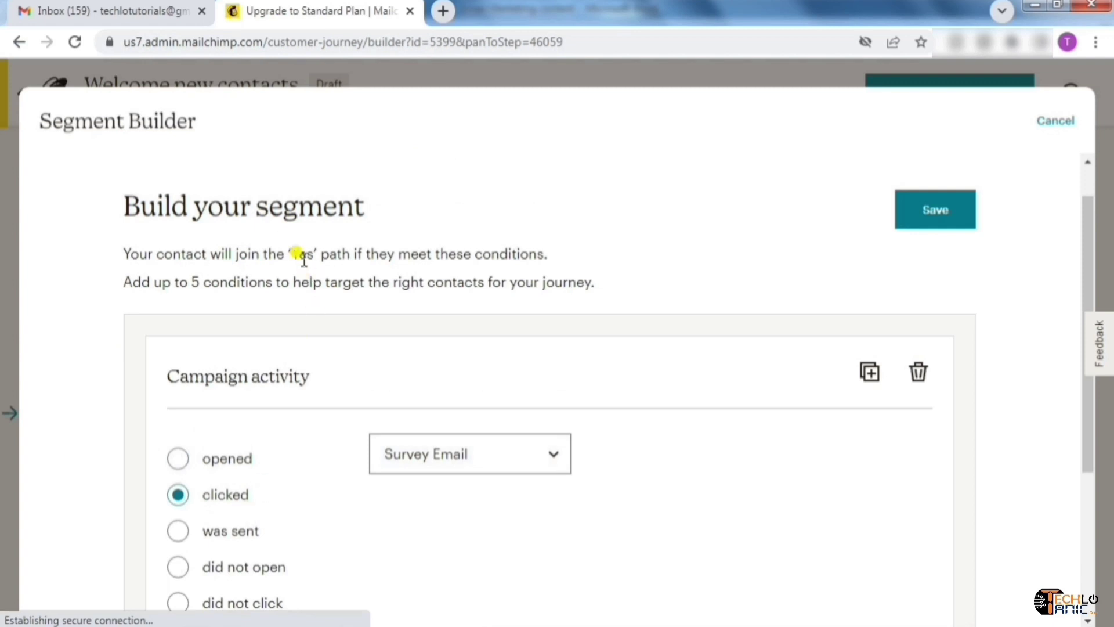
{"action": "left_click", "coordinate": [935, 225]}
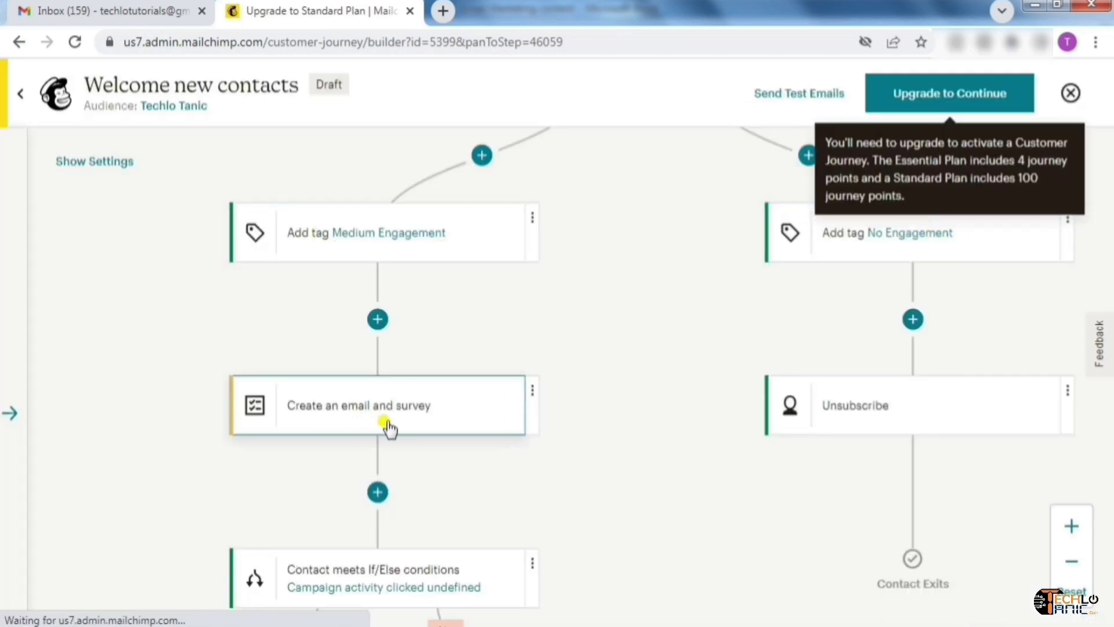
{"action": "left_click_drag", "start_coordinate": [518, 474], "coordinate": [533, 266]}
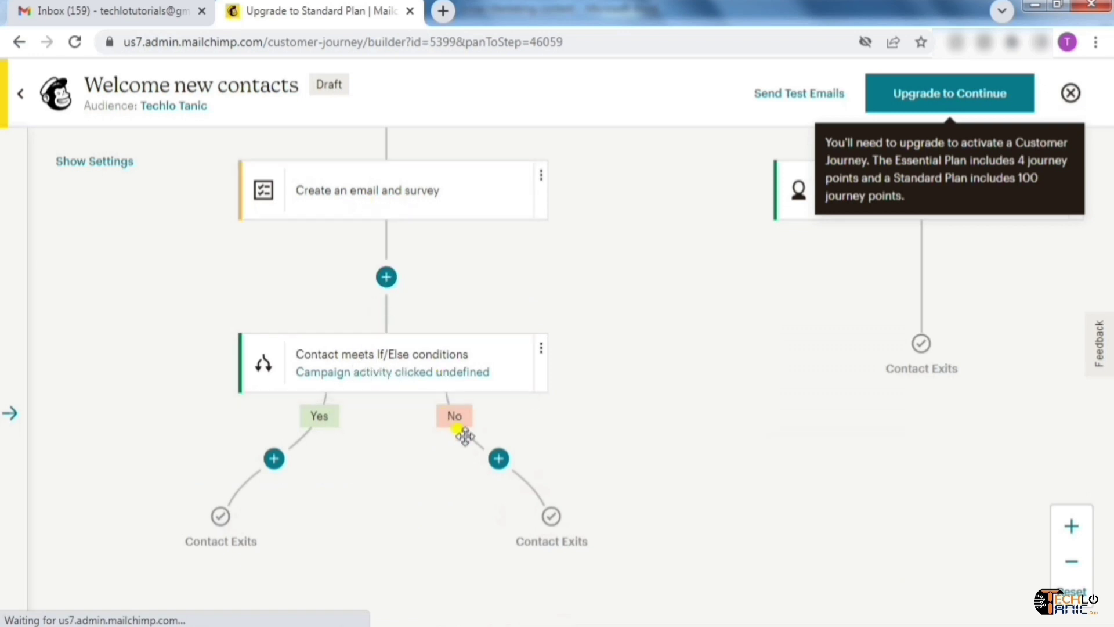
Add a saved Unsubscribe step to the If/Else No branch
{"action": "left_click", "coordinate": [508, 463]}
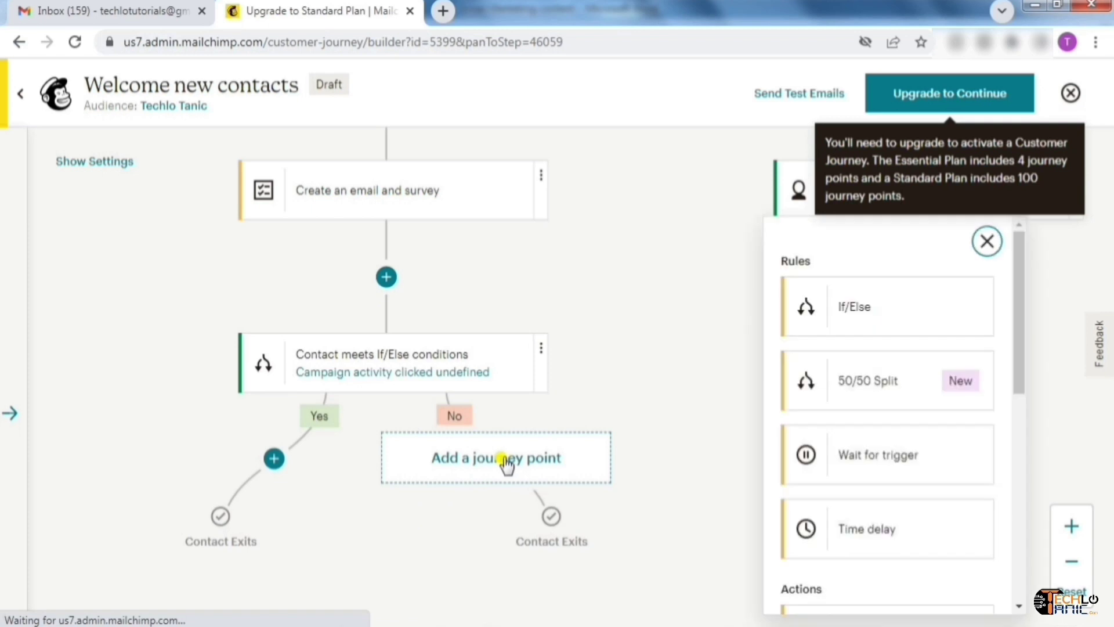
{"action": "left_click_drag", "start_coordinate": [1019, 326], "coordinate": [1022, 509]}
{"action": "left_click", "coordinate": [888, 512]}
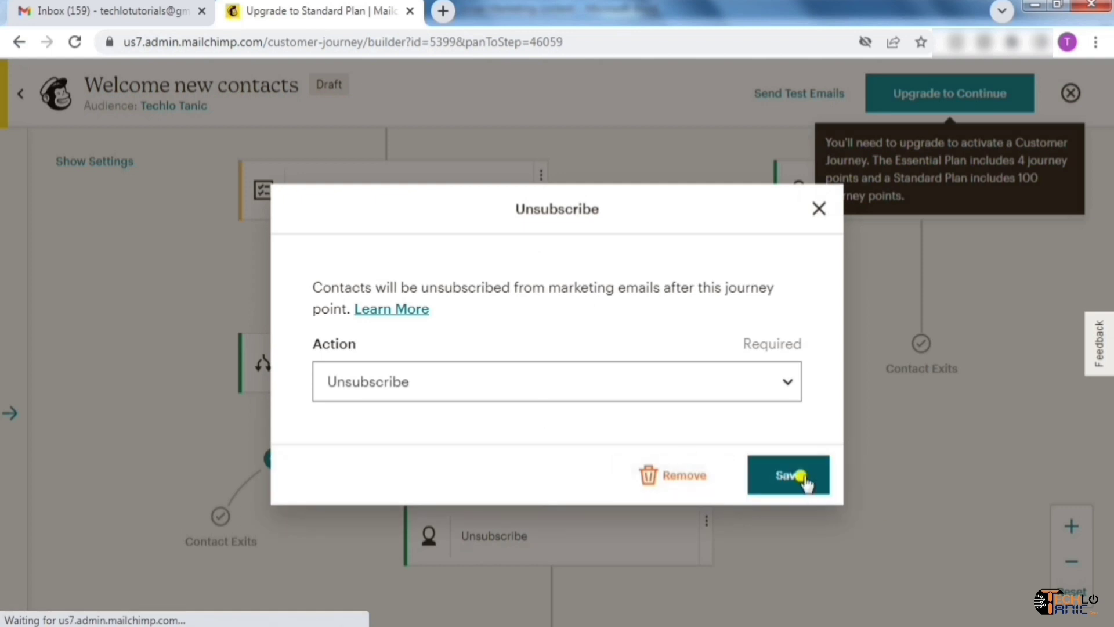
{"action": "left_click", "coordinate": [789, 475]}
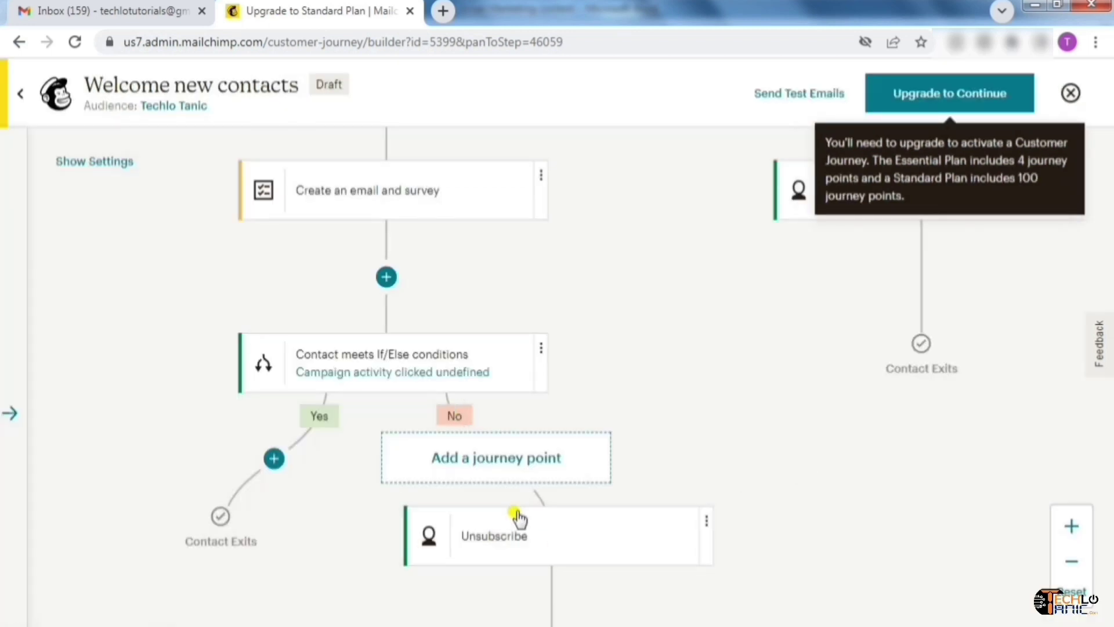
Add a Send email step to the Yes branch and close its settings
{"action": "left_click_drag", "start_coordinate": [632, 443], "coordinate": [702, 393]}
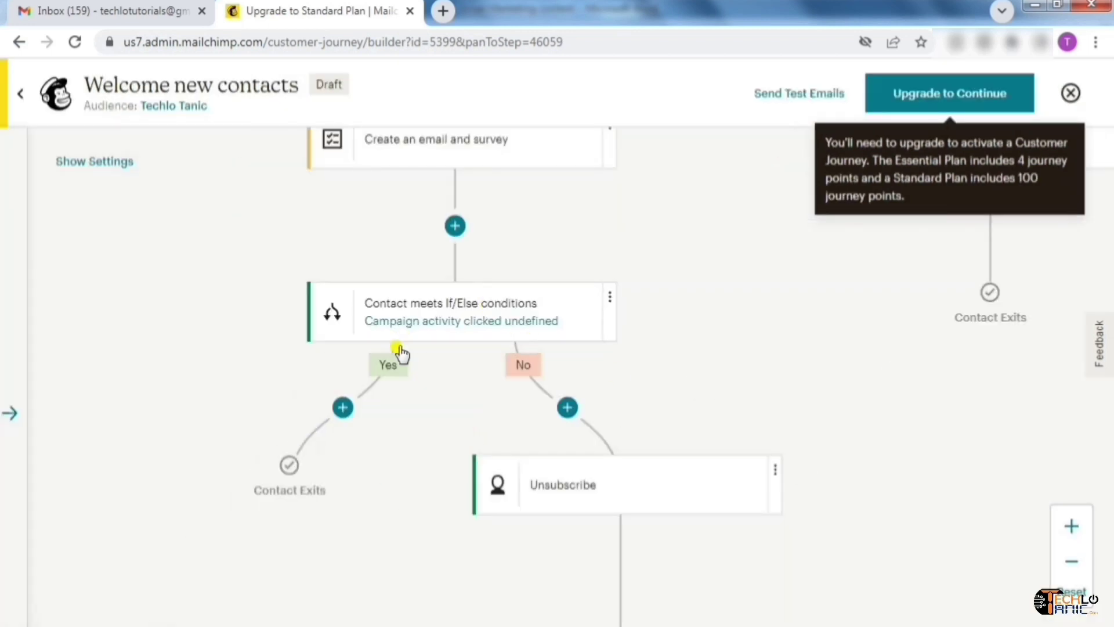
{"action": "left_click", "coordinate": [342, 417]}
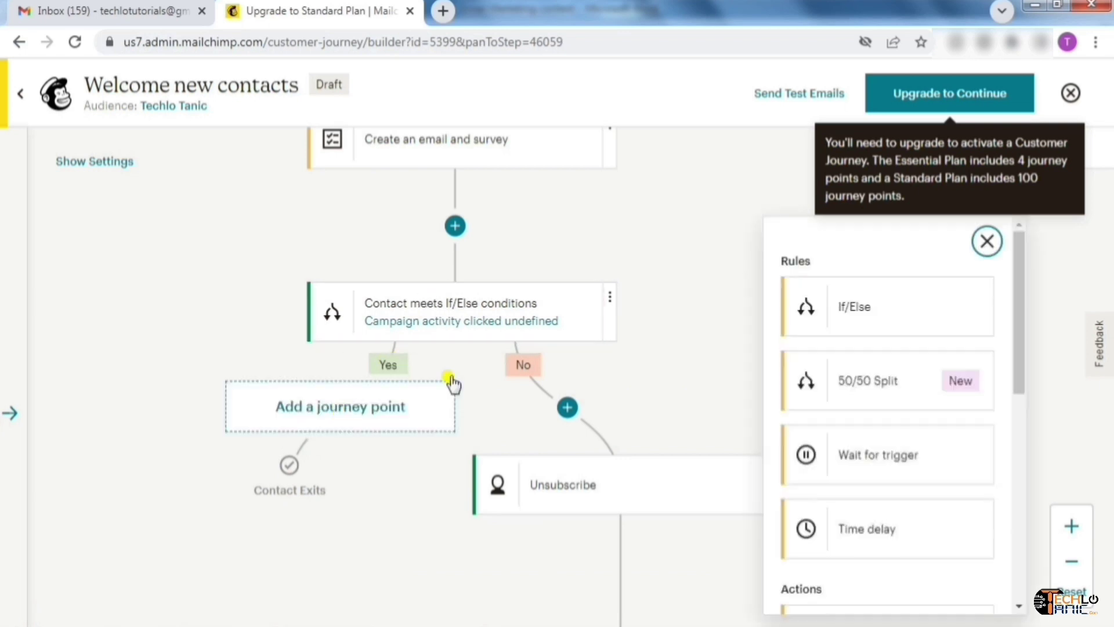
{"action": "left_click_drag", "start_coordinate": [1011, 309], "coordinate": [1020, 428]}
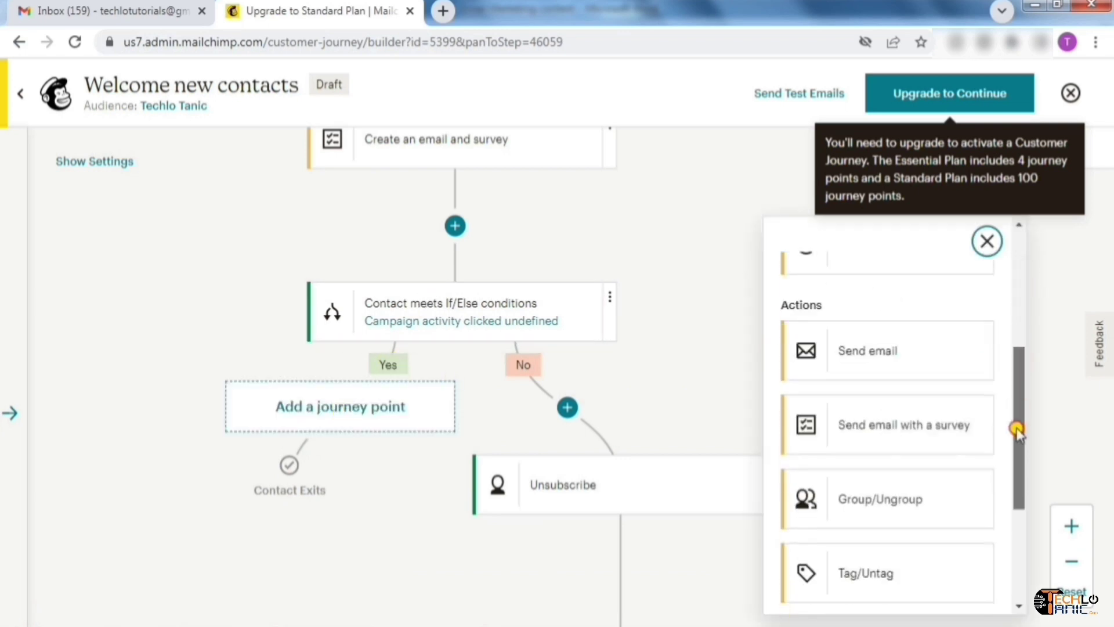
{"action": "left_click", "coordinate": [879, 354]}
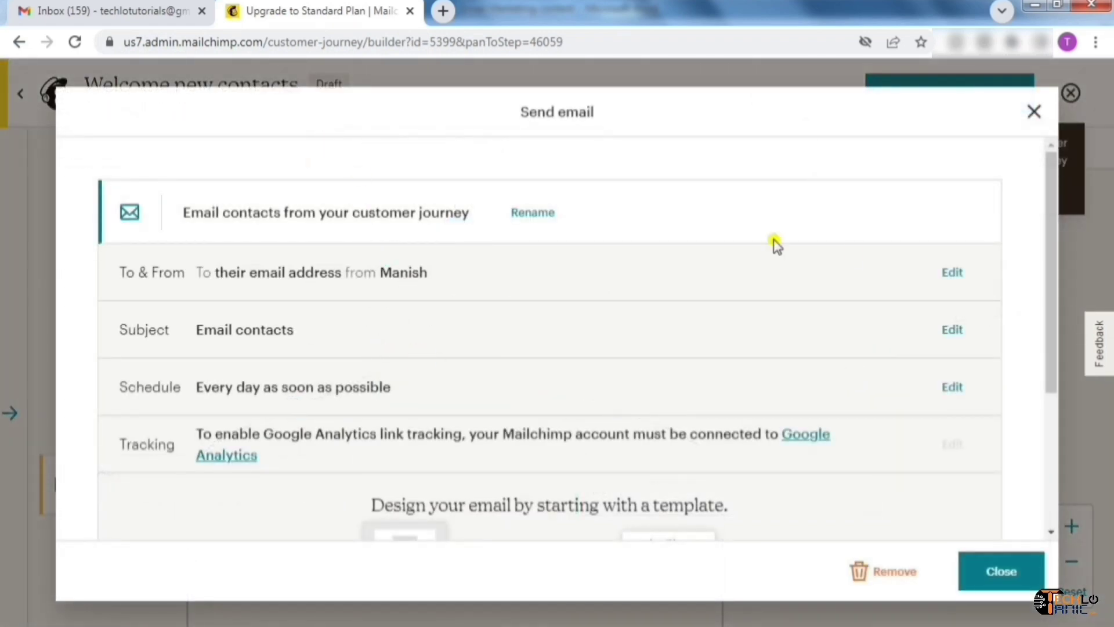
{"action": "left_click_drag", "start_coordinate": [1045, 316], "coordinate": [1052, 463]}
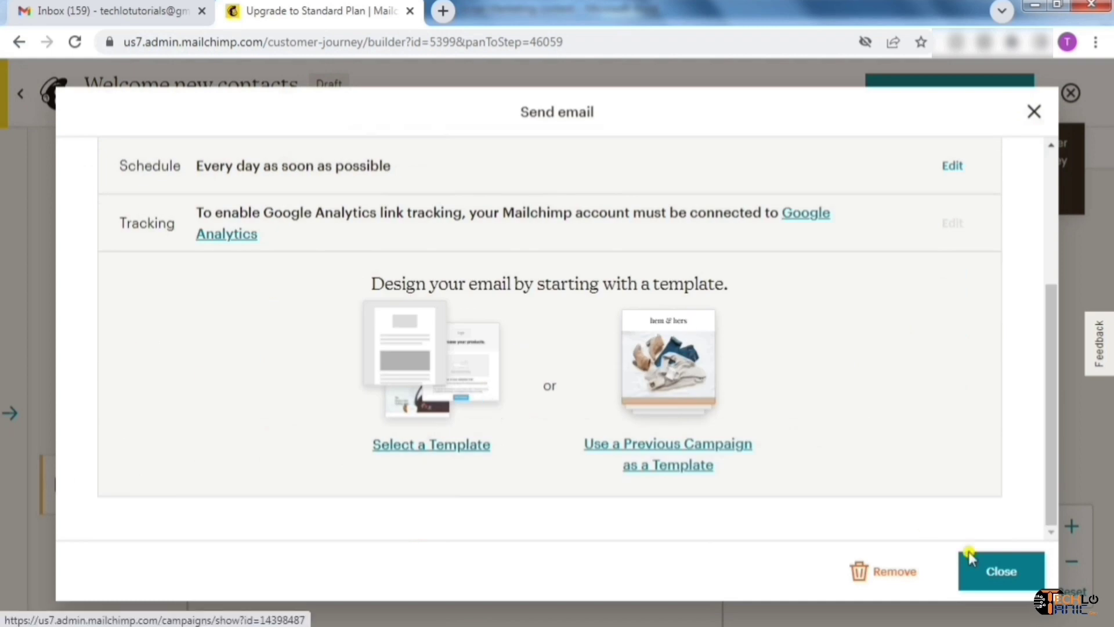
{"action": "left_click", "coordinate": [1013, 575]}
{"action": "left_click_drag", "start_coordinate": [443, 540], "coordinate": [470, 427]}
Pan up past the tag steps and If/Else conditions to the journey's starting point
{"action": "left_click_drag", "start_coordinate": [493, 329], "coordinate": [415, 542]}
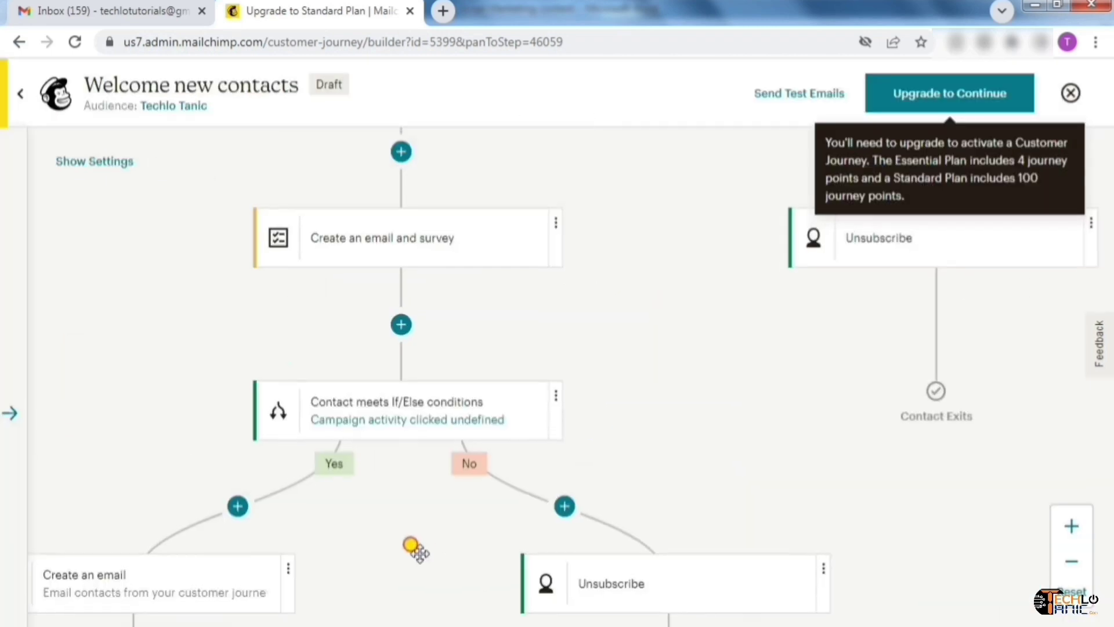
{"action": "left_click_drag", "start_coordinate": [694, 264], "coordinate": [589, 518]}
{"action": "left_click_drag", "start_coordinate": [590, 365], "coordinate": [563, 455]}
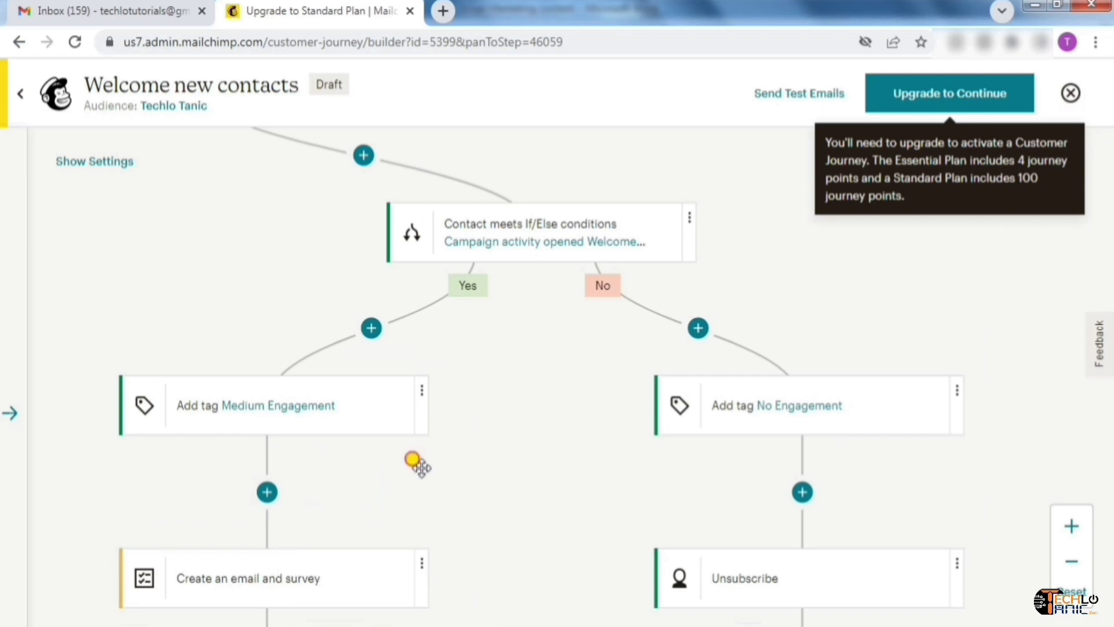
{"action": "left_click_drag", "start_coordinate": [439, 424], "coordinate": [380, 279]}
{"action": "left_click_drag", "start_coordinate": [528, 278], "coordinate": [511, 391]}
{"action": "left_click_drag", "start_coordinate": [551, 313], "coordinate": [598, 465]}
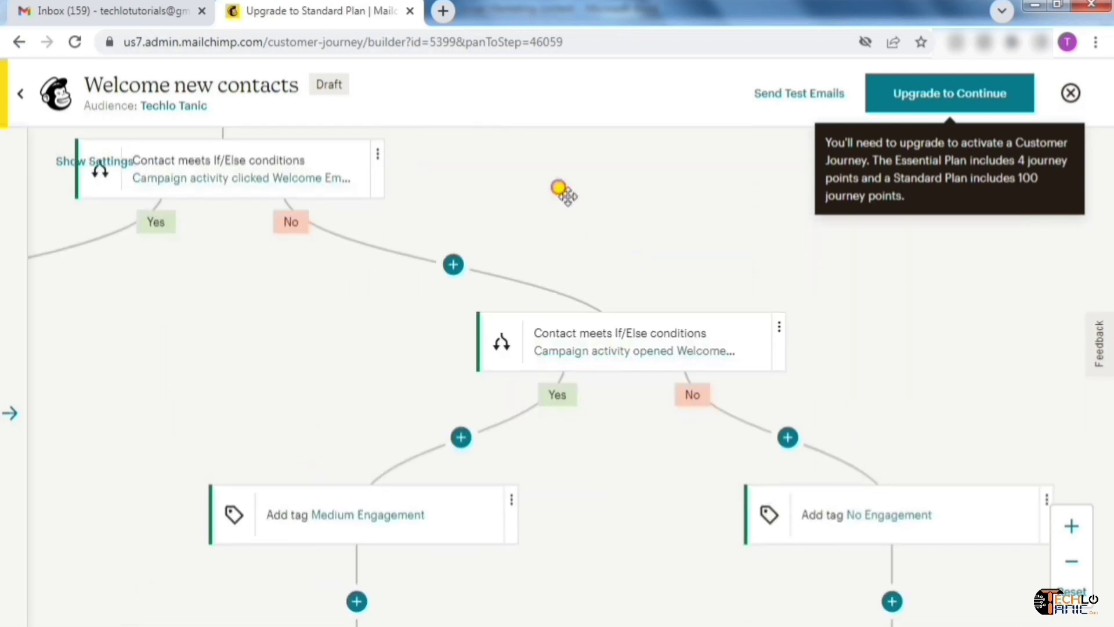
{"action": "left_click_drag", "start_coordinate": [562, 189], "coordinate": [734, 479]}
{"action": "left_click_drag", "start_coordinate": [708, 263], "coordinate": [748, 453]}
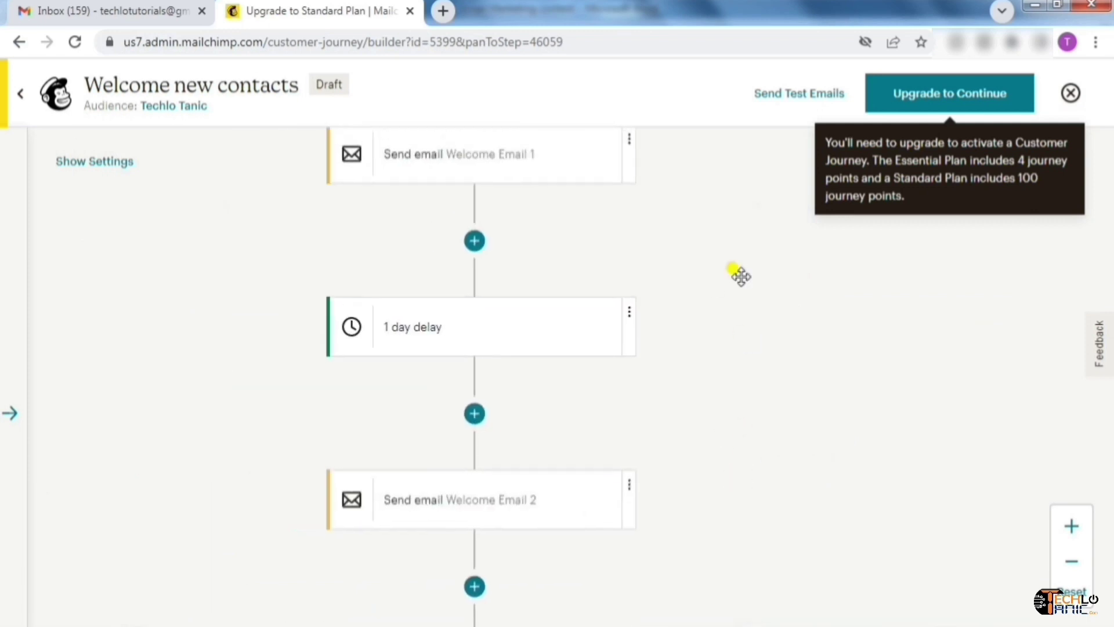
{"action": "left_click_drag", "start_coordinate": [740, 277], "coordinate": [741, 465]}
{"action": "left_click_drag", "start_coordinate": [717, 234], "coordinate": [599, 294]}
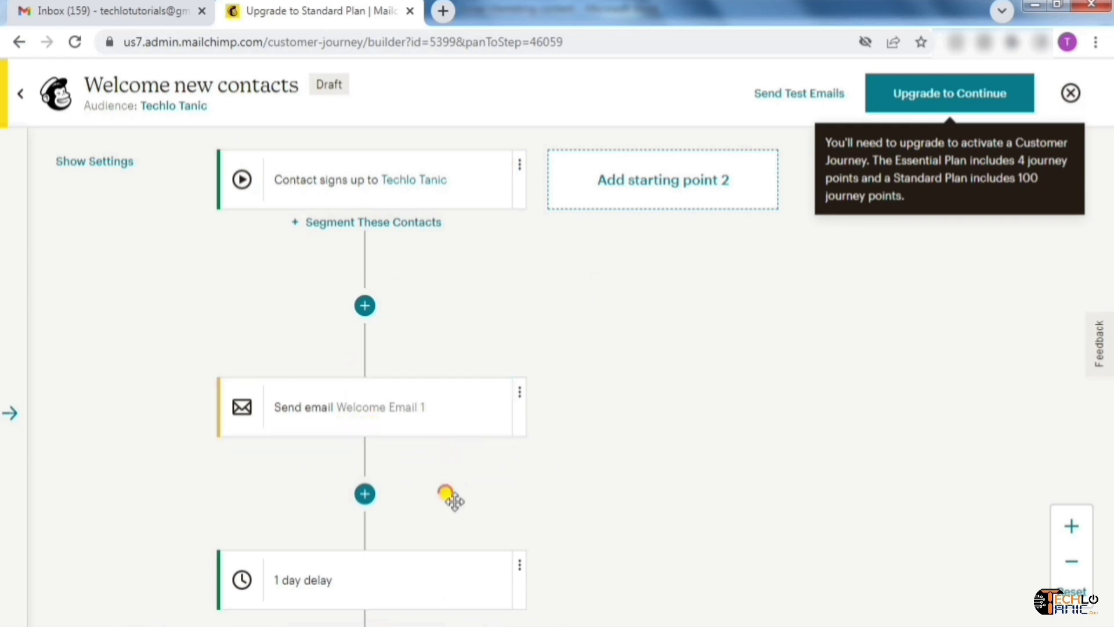
Pan back down through the delays, If/Else branches, and High and No Engagement tags
{"action": "left_click_drag", "start_coordinate": [450, 496], "coordinate": [444, 261]}
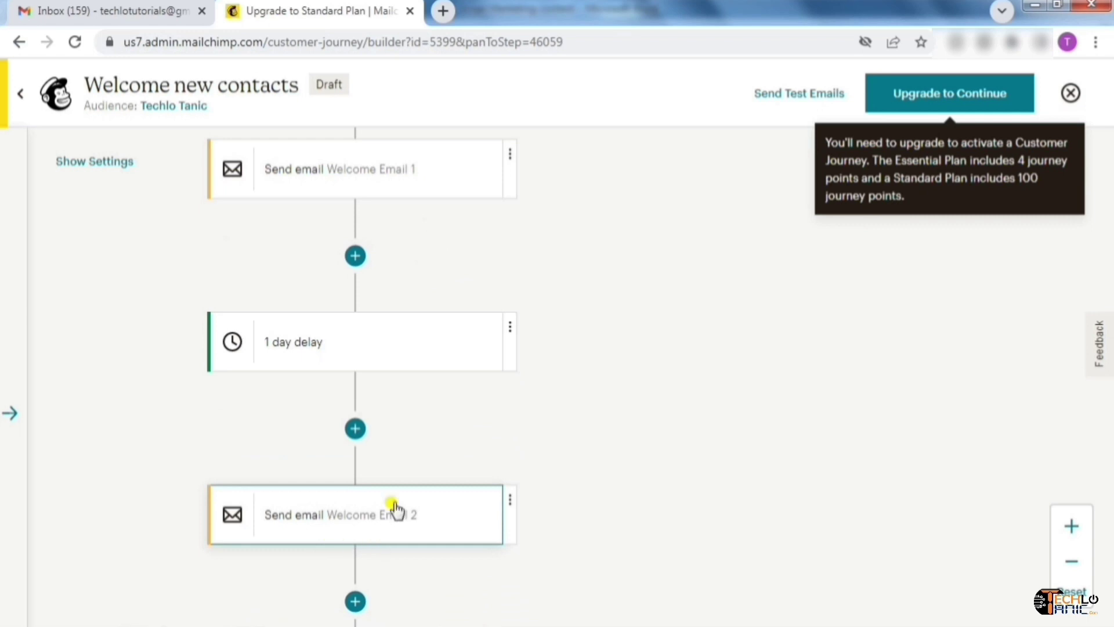
{"action": "left_click_drag", "start_coordinate": [413, 413], "coordinate": [412, 259]}
{"action": "left_click_drag", "start_coordinate": [432, 396], "coordinate": [439, 325]}
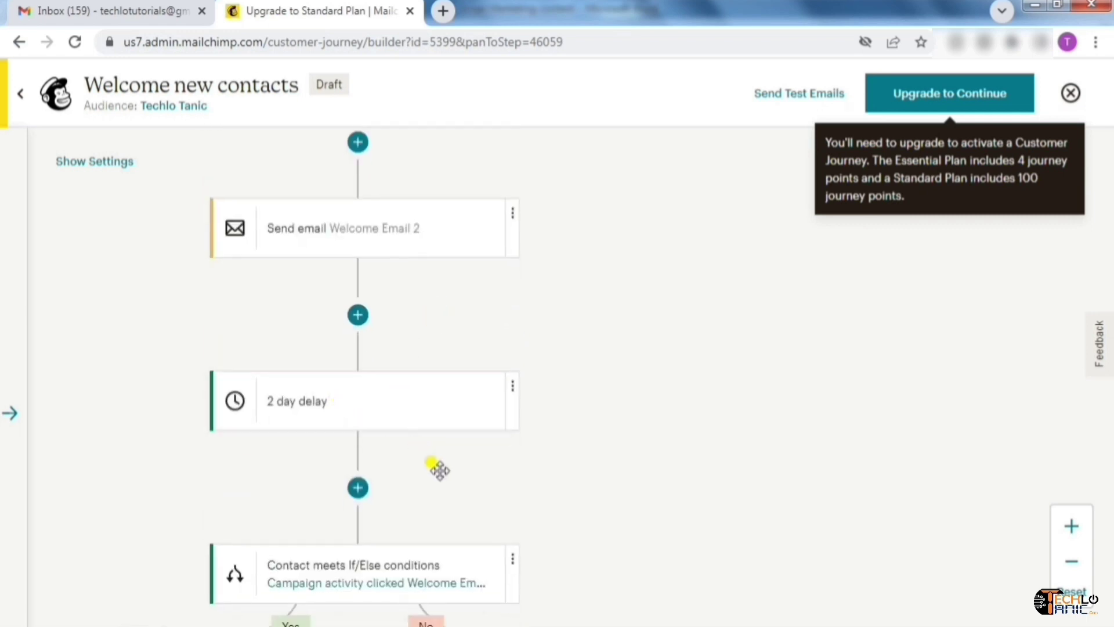
{"action": "left_click_drag", "start_coordinate": [436, 479], "coordinate": [545, 224]}
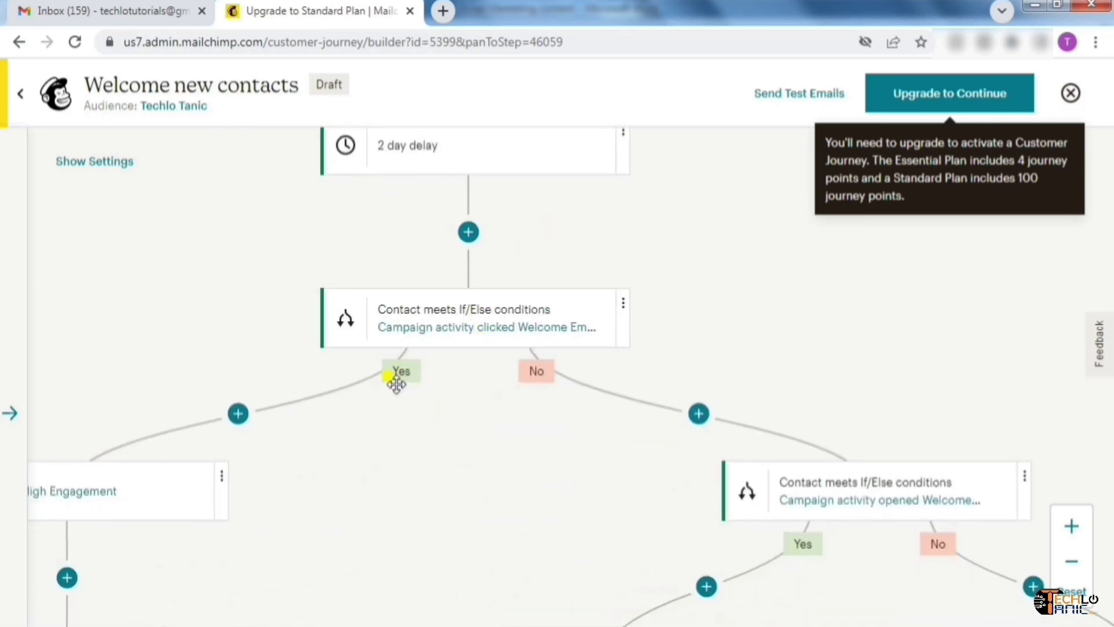
{"action": "left_click_drag", "start_coordinate": [396, 383], "coordinate": [556, 320]}
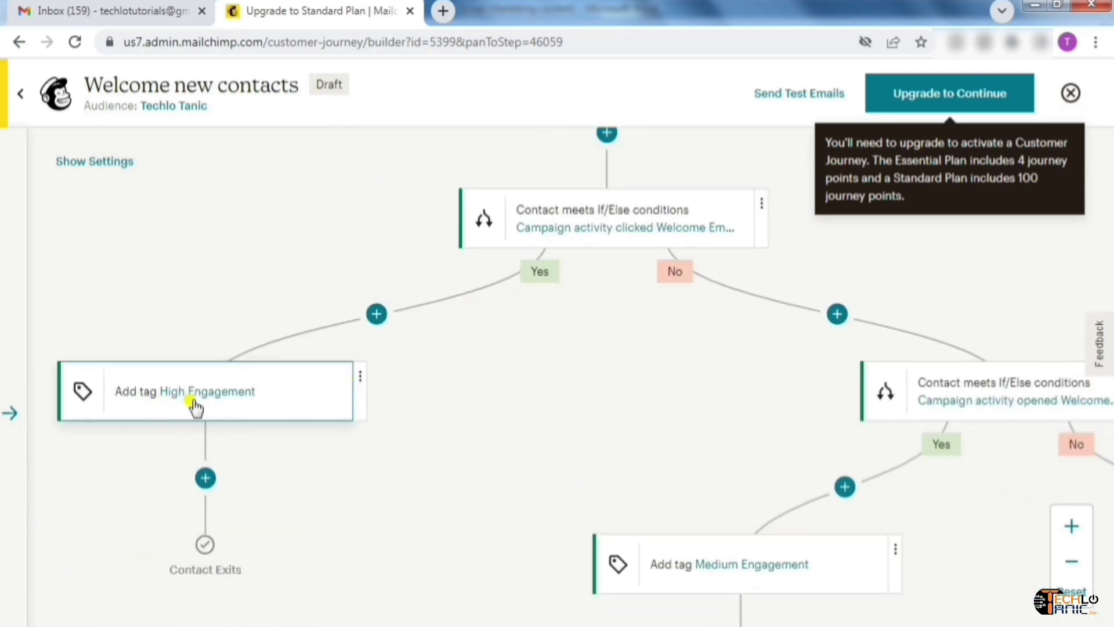
{"action": "left_click_drag", "start_coordinate": [168, 514], "coordinate": [165, 474]}
{"action": "mouse_move", "coordinate": [179, 459]}
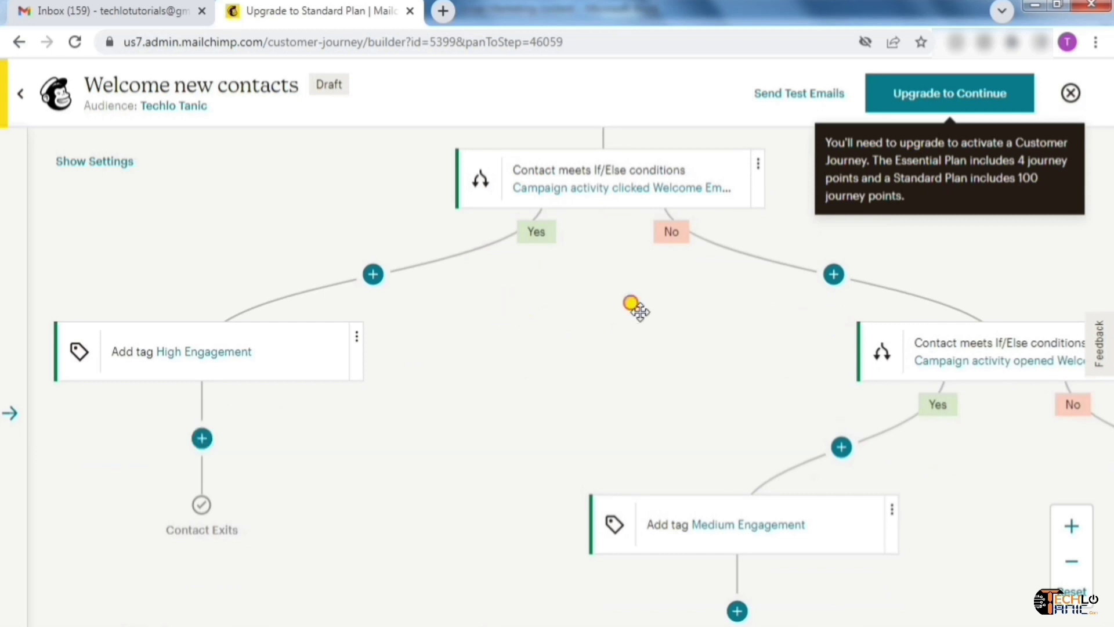
{"action": "left_click_drag", "start_coordinate": [641, 312], "coordinate": [412, 337]}
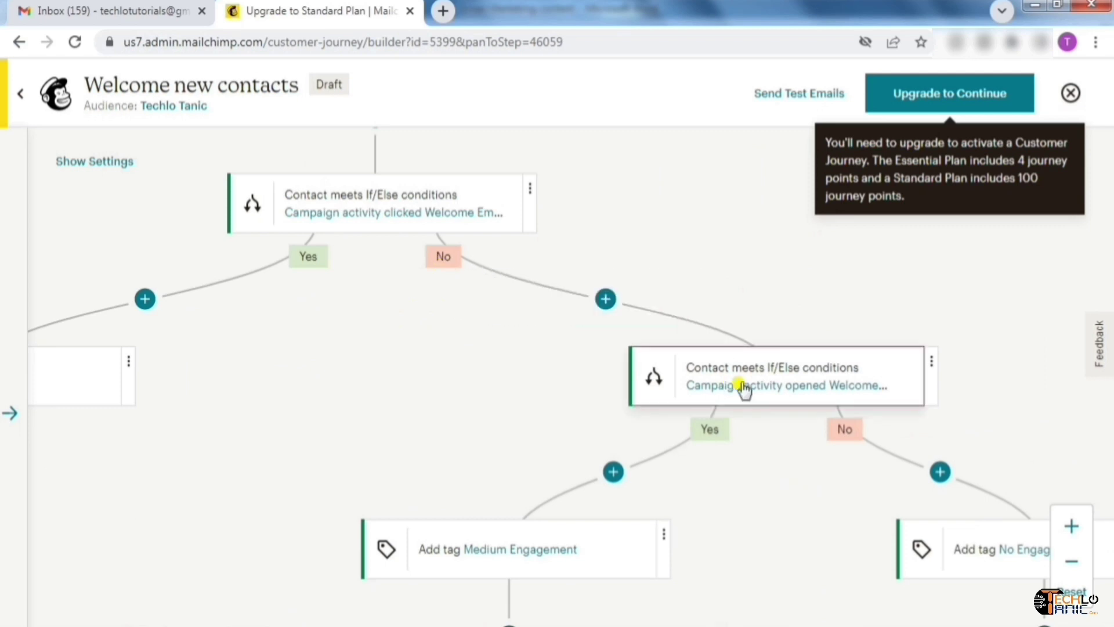
{"action": "left_click_drag", "start_coordinate": [772, 450], "coordinate": [755, 423]}
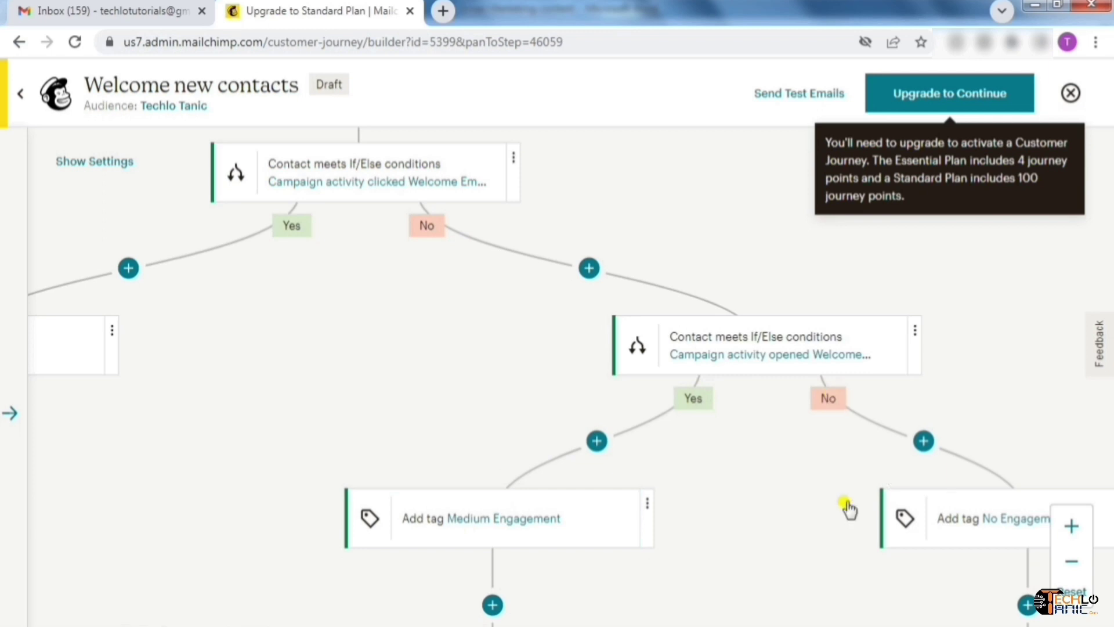
{"action": "left_click_drag", "start_coordinate": [785, 476], "coordinate": [662, 403]}
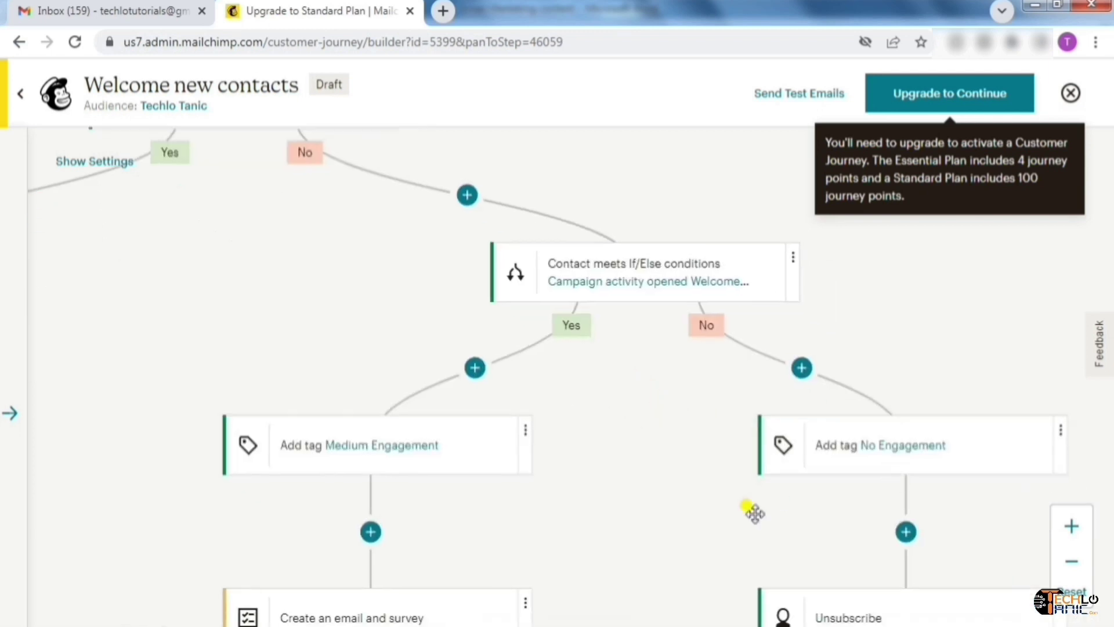
{"action": "left_click_drag", "start_coordinate": [767, 528], "coordinate": [726, 429]}
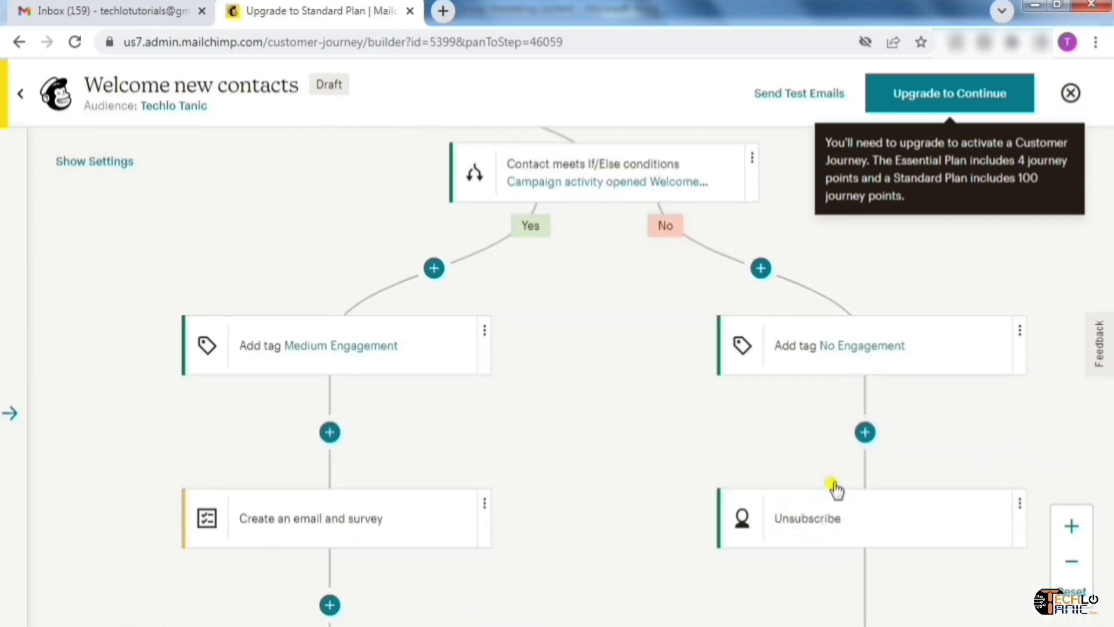
{"action": "mouse_move", "coordinate": [860, 464]}
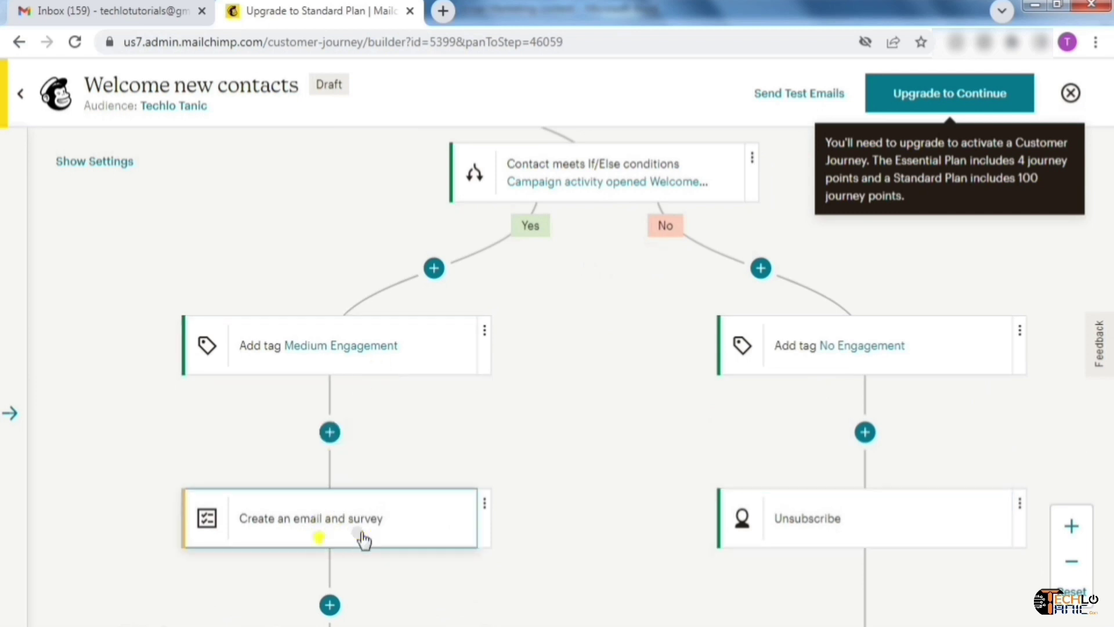
{"action": "left_click_drag", "start_coordinate": [462, 497], "coordinate": [587, 231]}
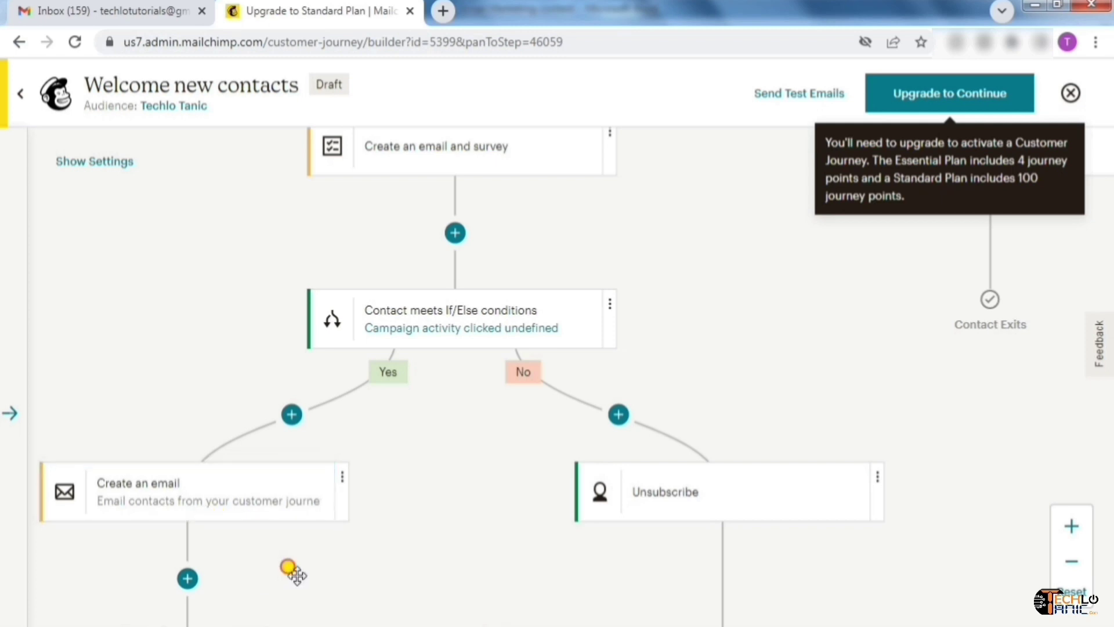
Delete the Create an email step, its Unsubscribe step, and the clicked-undefined If/Else
{"action": "left_click_drag", "start_coordinate": [301, 546], "coordinate": [595, 517]}
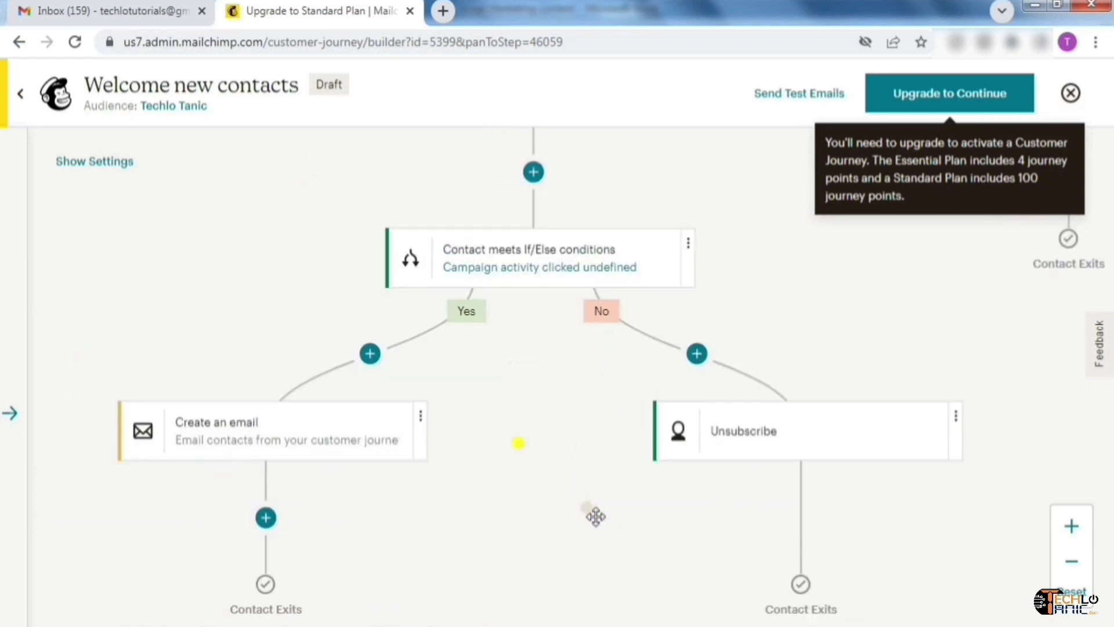
{"action": "left_click", "coordinate": [421, 416]}
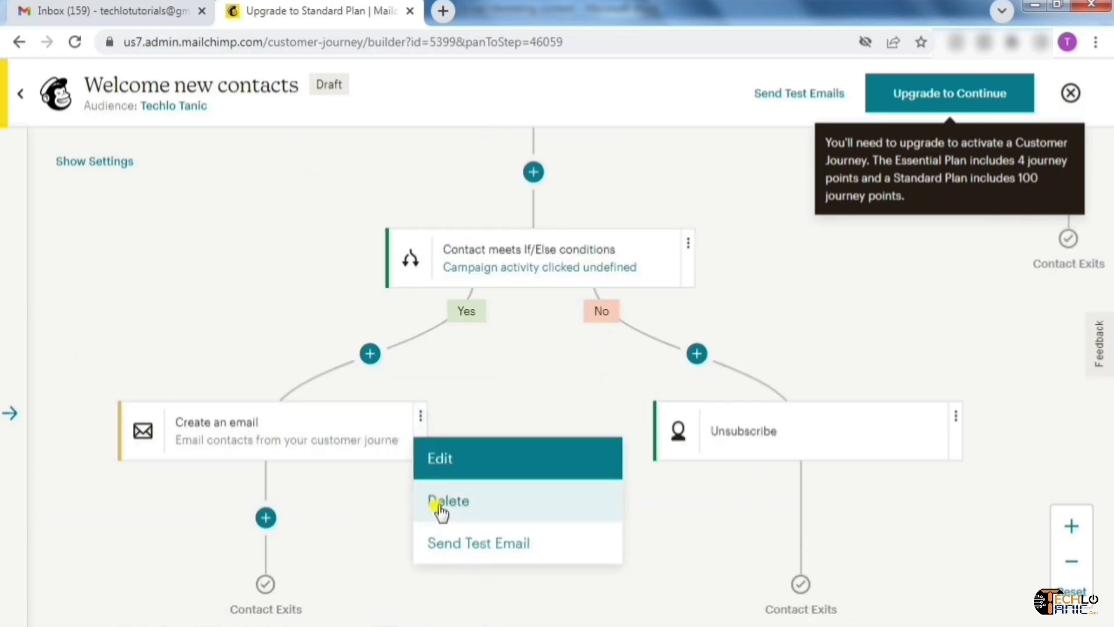
{"action": "left_click", "coordinate": [456, 502]}
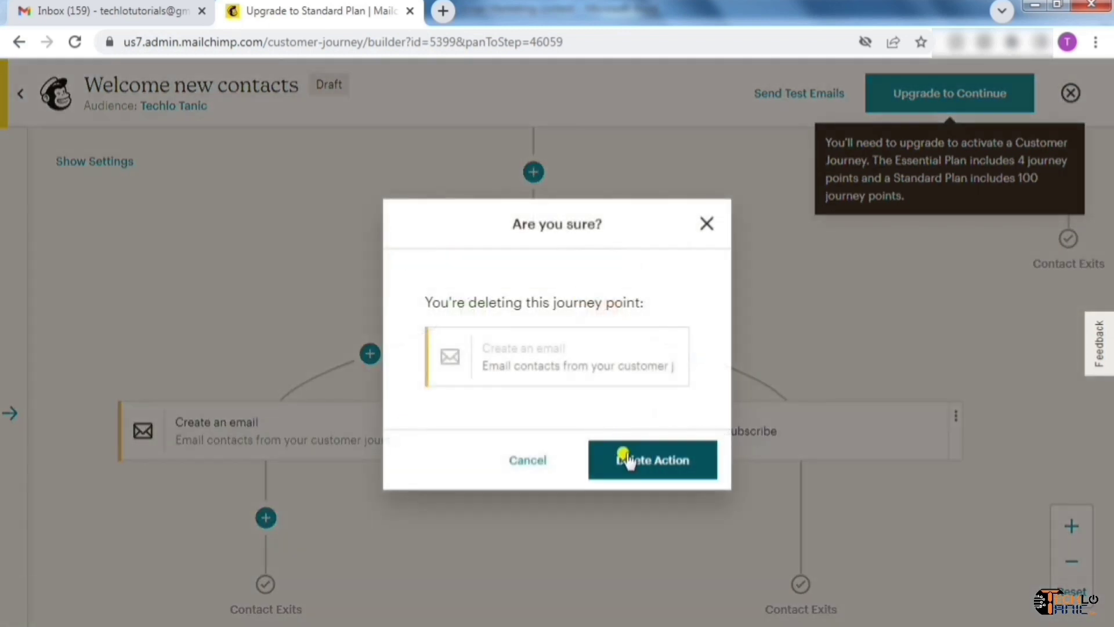
{"action": "left_click", "coordinate": [633, 459]}
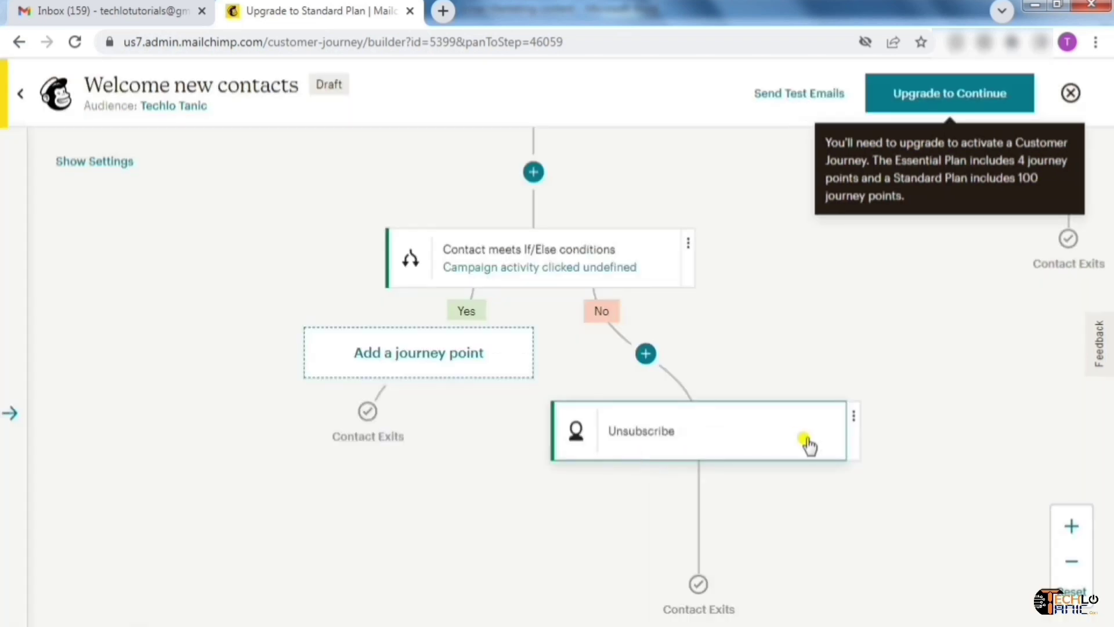
{"action": "left_click", "coordinate": [853, 417]}
{"action": "left_click", "coordinate": [889, 506]}
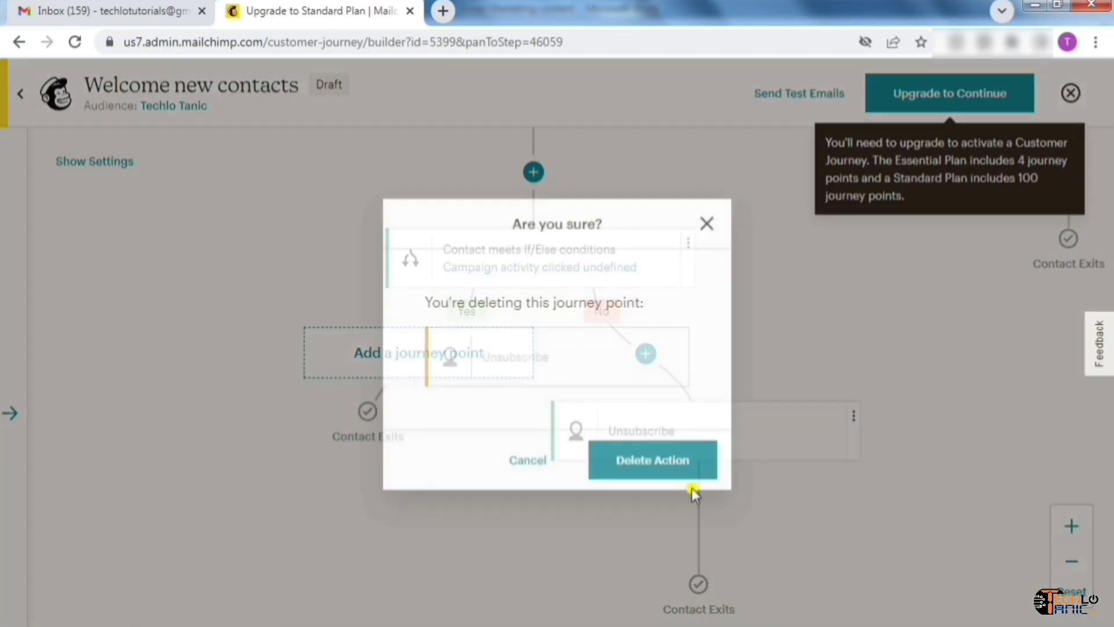
{"action": "left_click", "coordinate": [668, 463]}
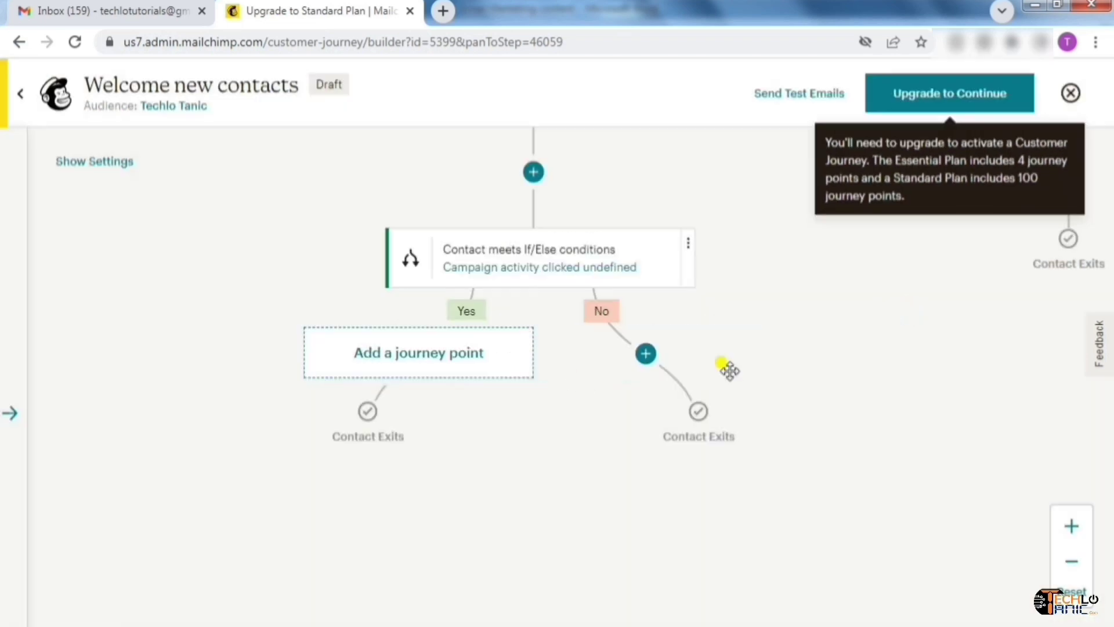
{"action": "left_click", "coordinate": [634, 383]}
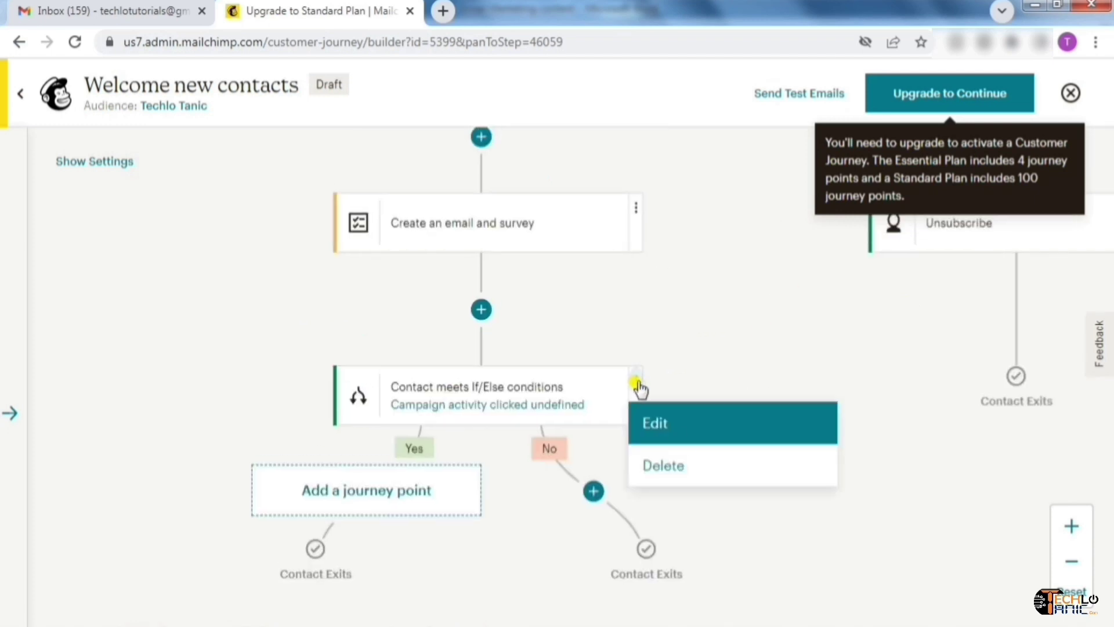
{"action": "left_click", "coordinate": [683, 465]}
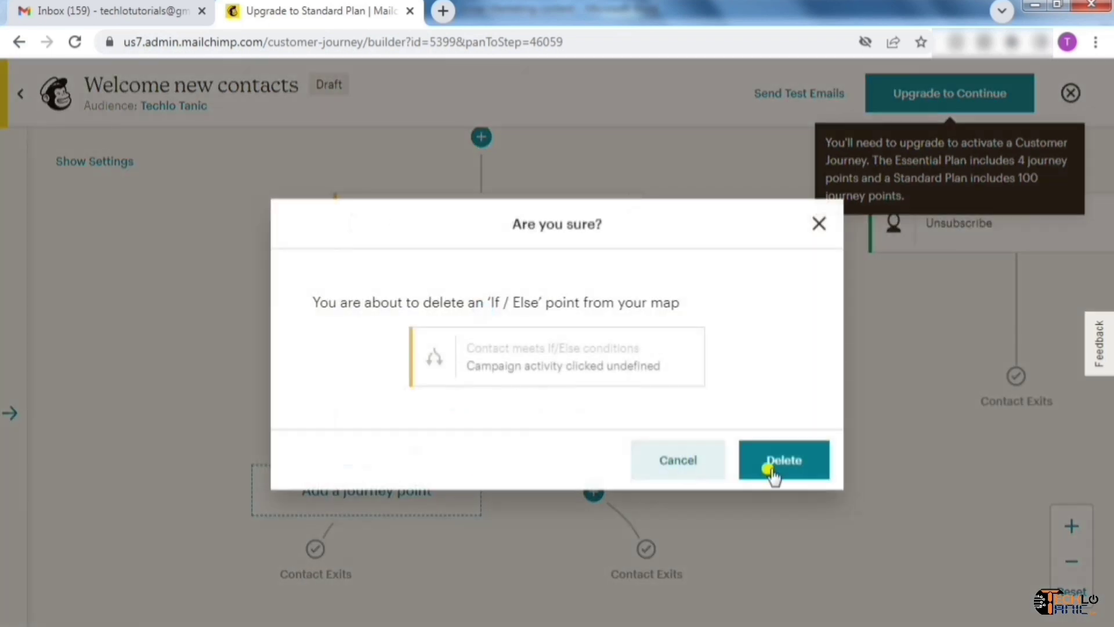
{"action": "left_click", "coordinate": [778, 464]}
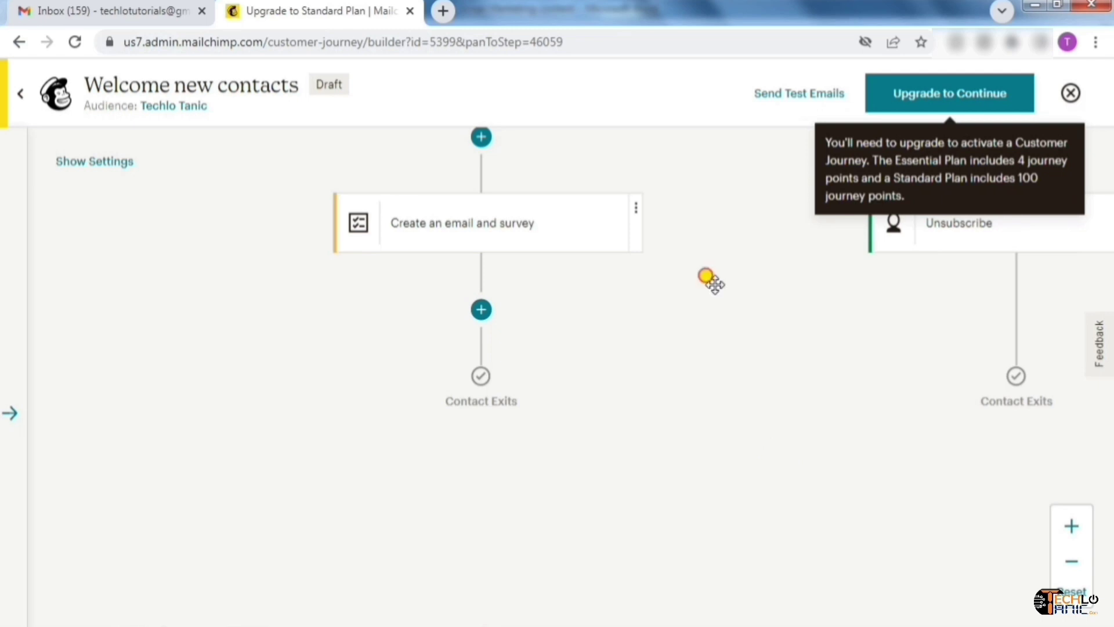
Delete the email and survey step, No Engagement's Unsubscribe, and the opened-email If/Else with both paths
{"action": "left_click", "coordinate": [605, 408]}
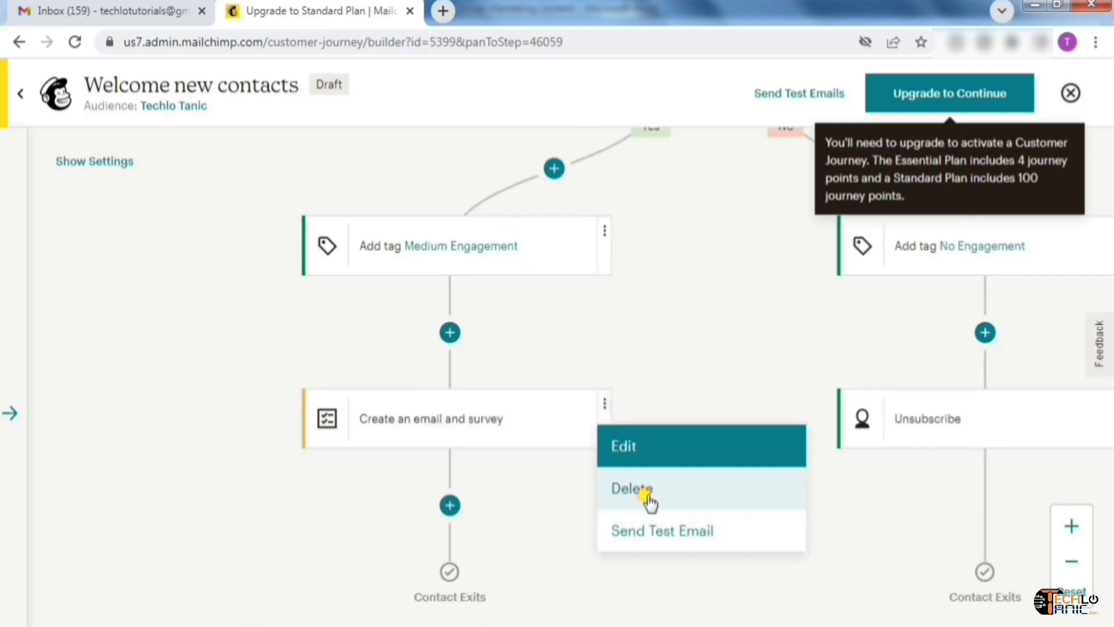
{"action": "left_click", "coordinate": [650, 503]}
{"action": "left_click", "coordinate": [650, 465]}
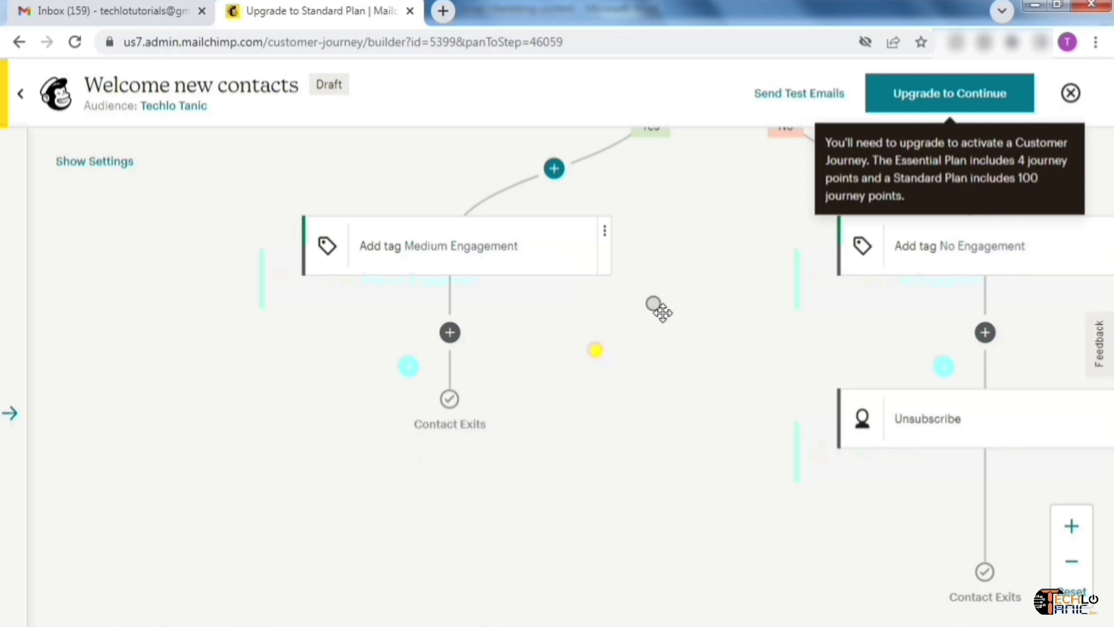
{"action": "left_click_drag", "start_coordinate": [657, 308], "coordinate": [489, 435]}
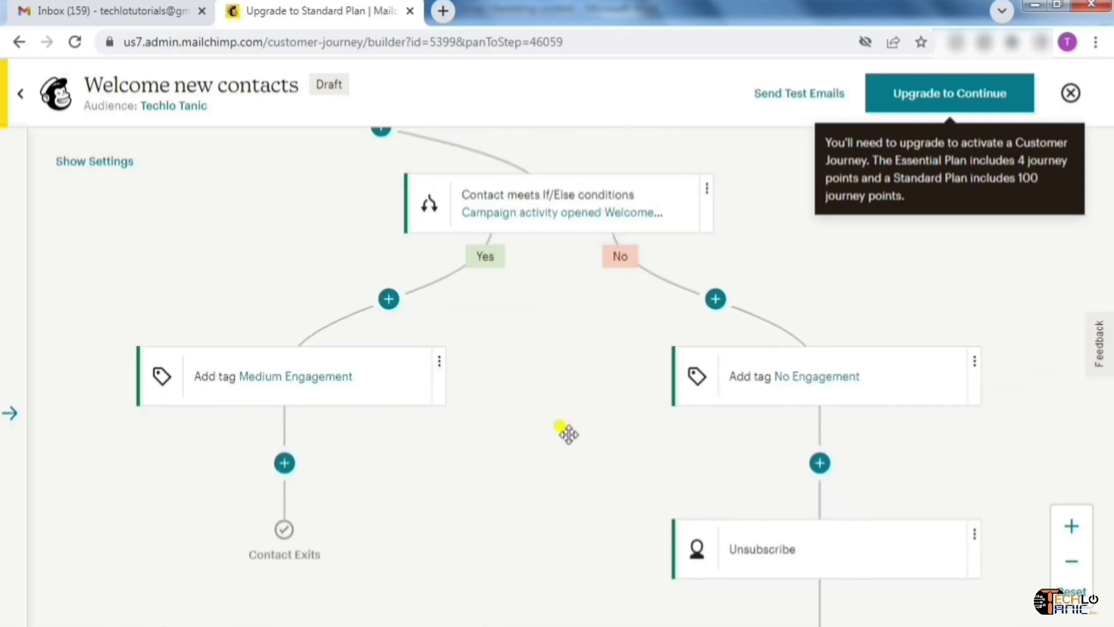
{"action": "left_click", "coordinate": [976, 536]}
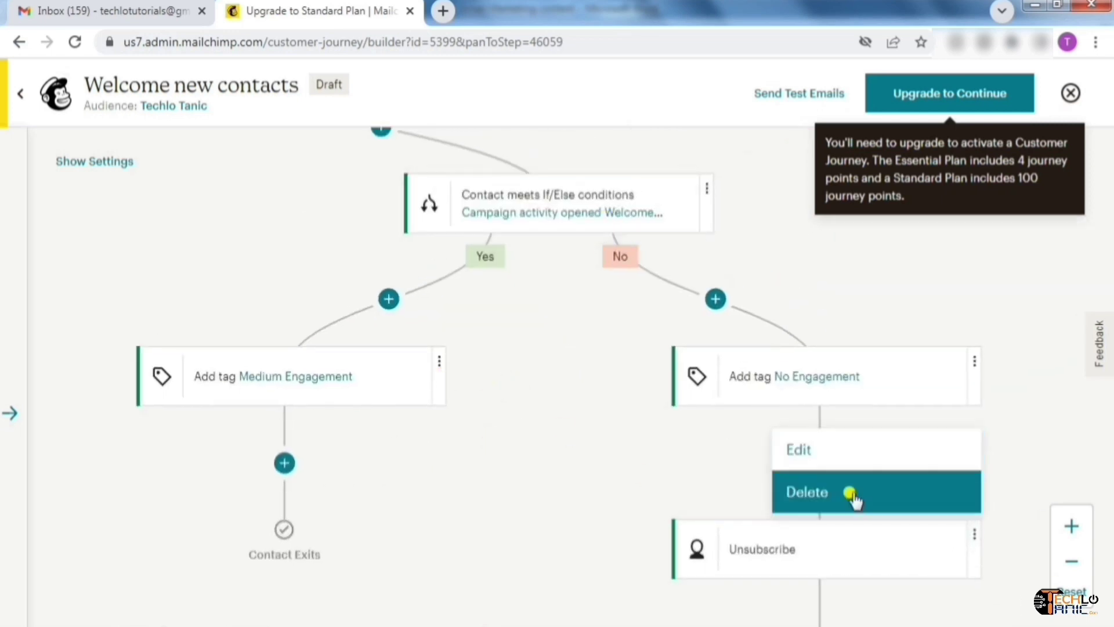
{"action": "left_click", "coordinate": [852, 492]}
{"action": "left_click", "coordinate": [674, 459]}
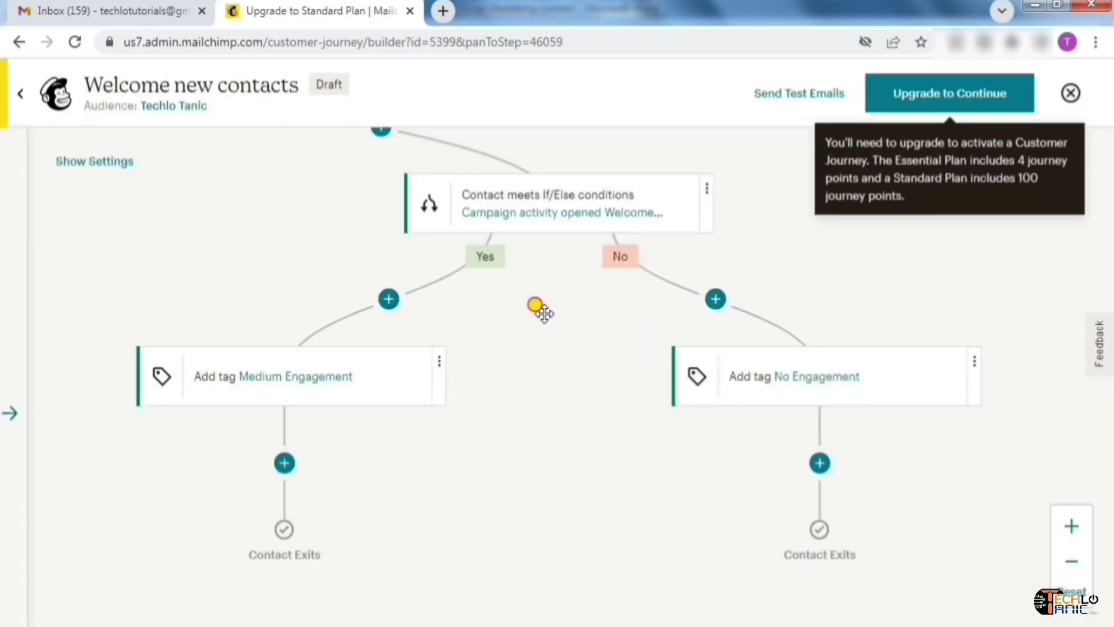
{"action": "left_click_drag", "start_coordinate": [539, 307], "coordinate": [630, 425]}
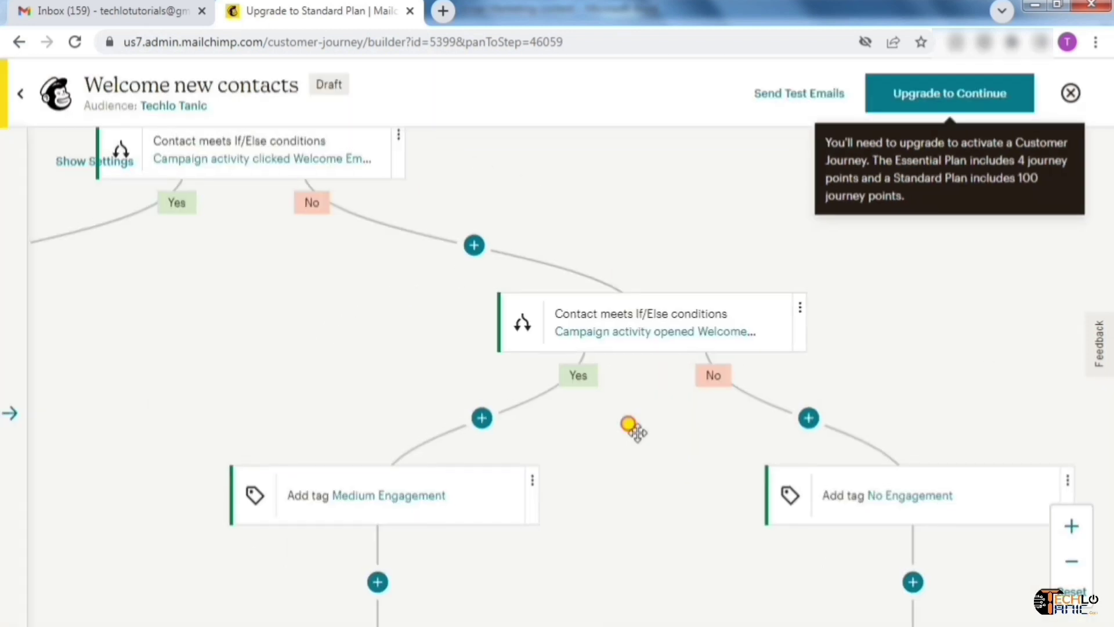
{"action": "left_click", "coordinate": [800, 310]}
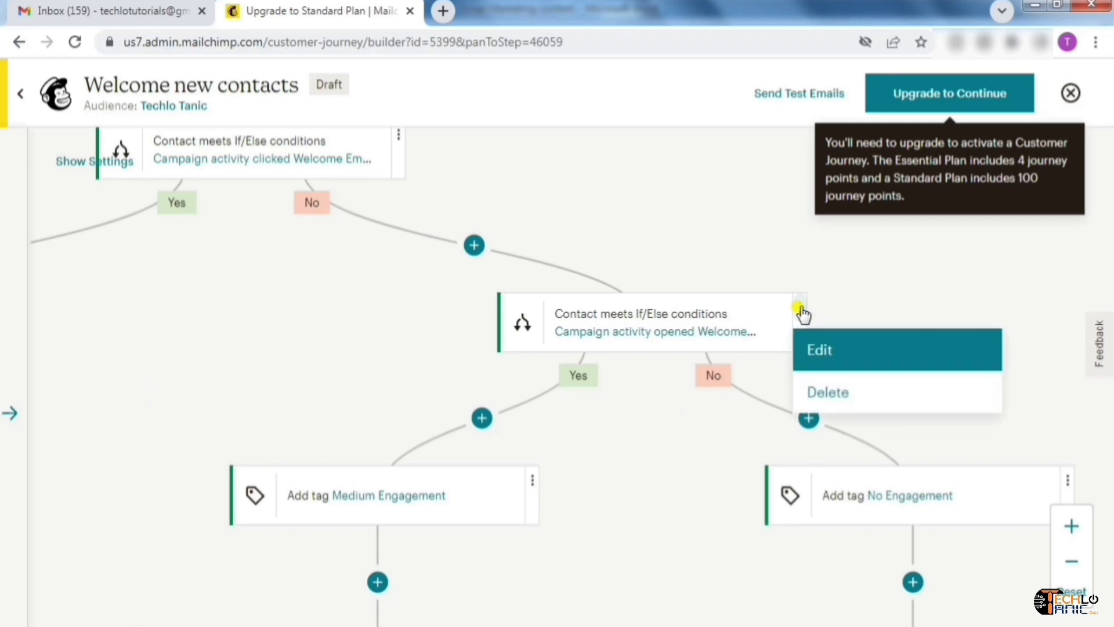
{"action": "left_click", "coordinate": [839, 386]}
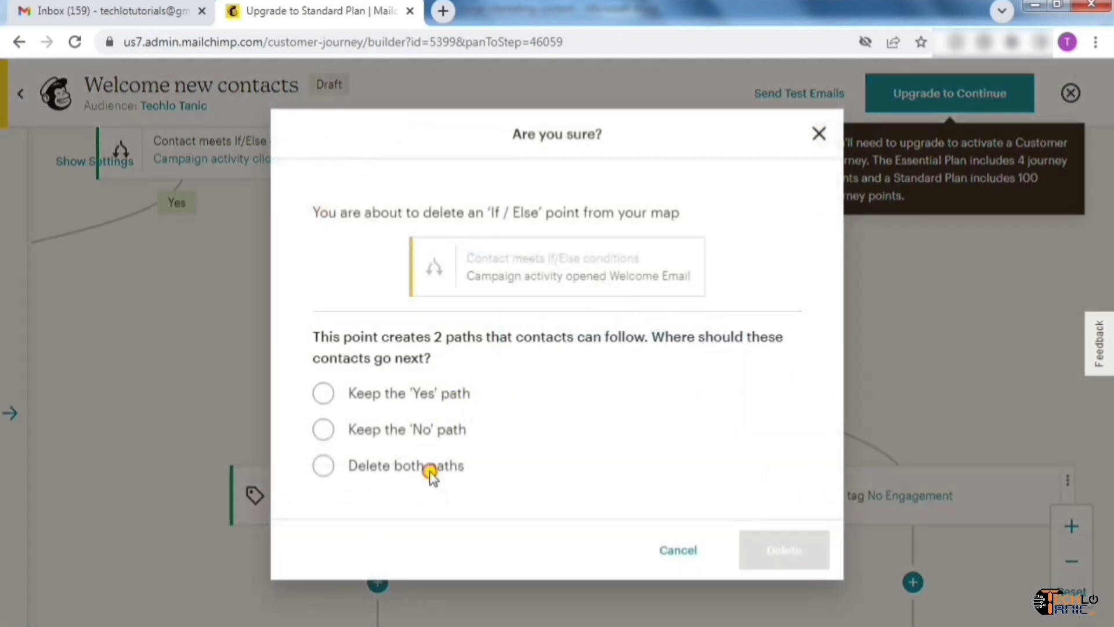
{"action": "left_click", "coordinate": [784, 548]}
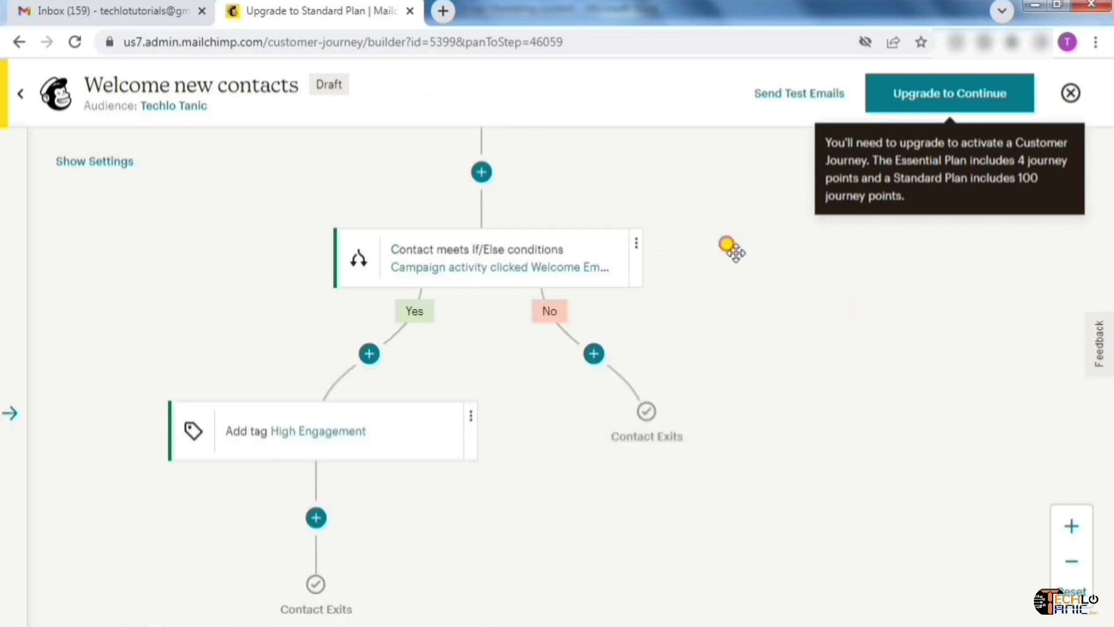
{"action": "left_click_drag", "start_coordinate": [736, 253], "coordinate": [715, 501]}
{"action": "left_click_drag", "start_coordinate": [710, 244], "coordinate": [711, 598]}
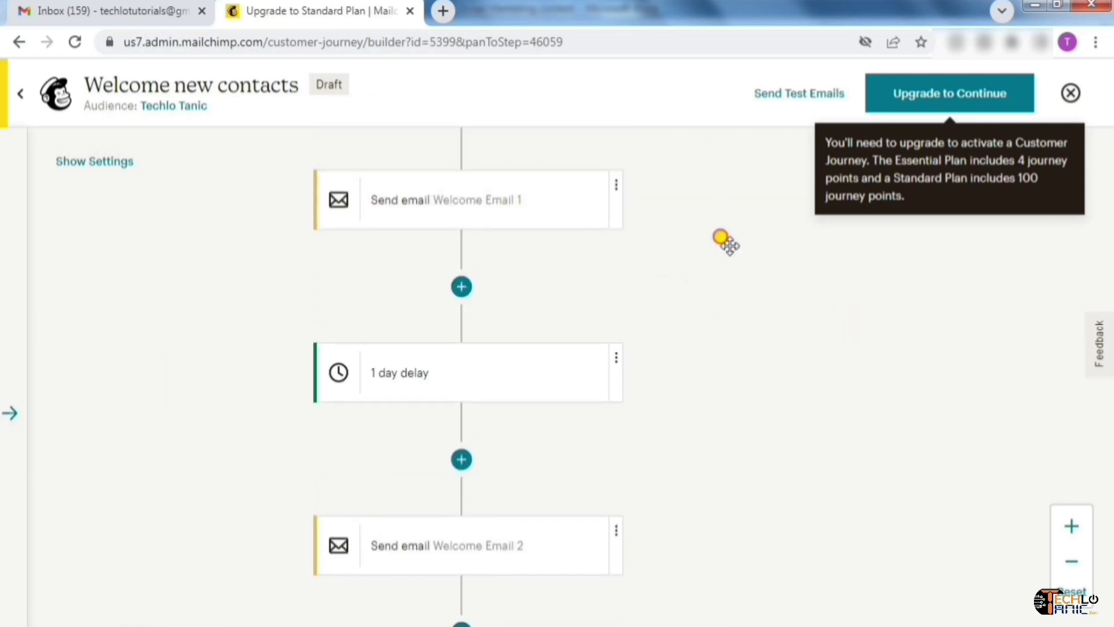
{"action": "left_click_drag", "start_coordinate": [729, 244], "coordinate": [718, 468]}
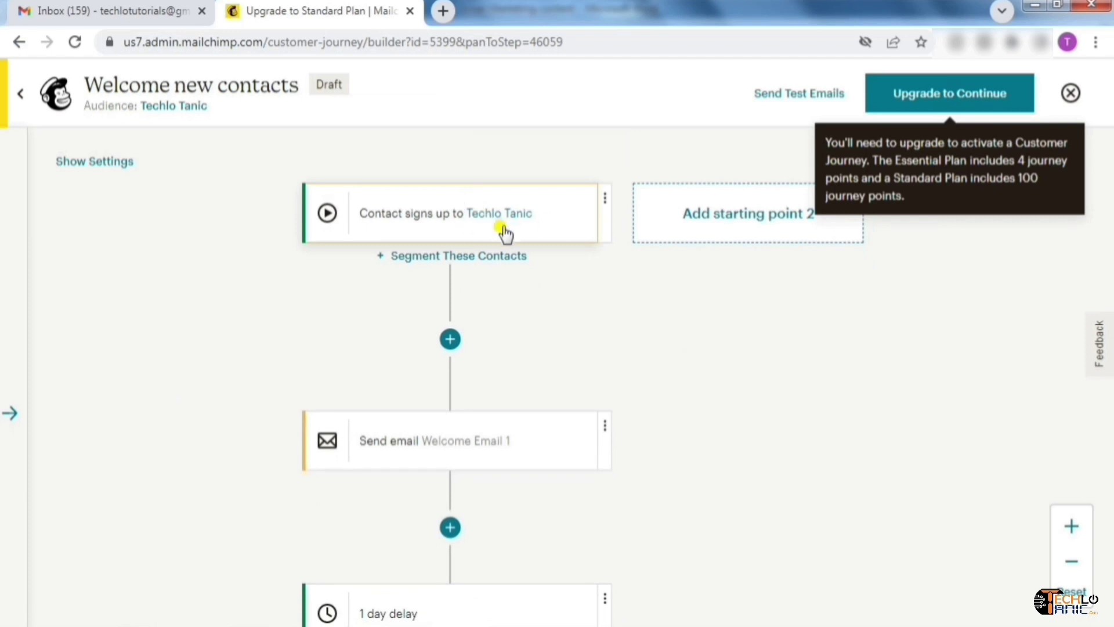
{"action": "left_click_drag", "start_coordinate": [636, 488], "coordinate": [645, 315]}
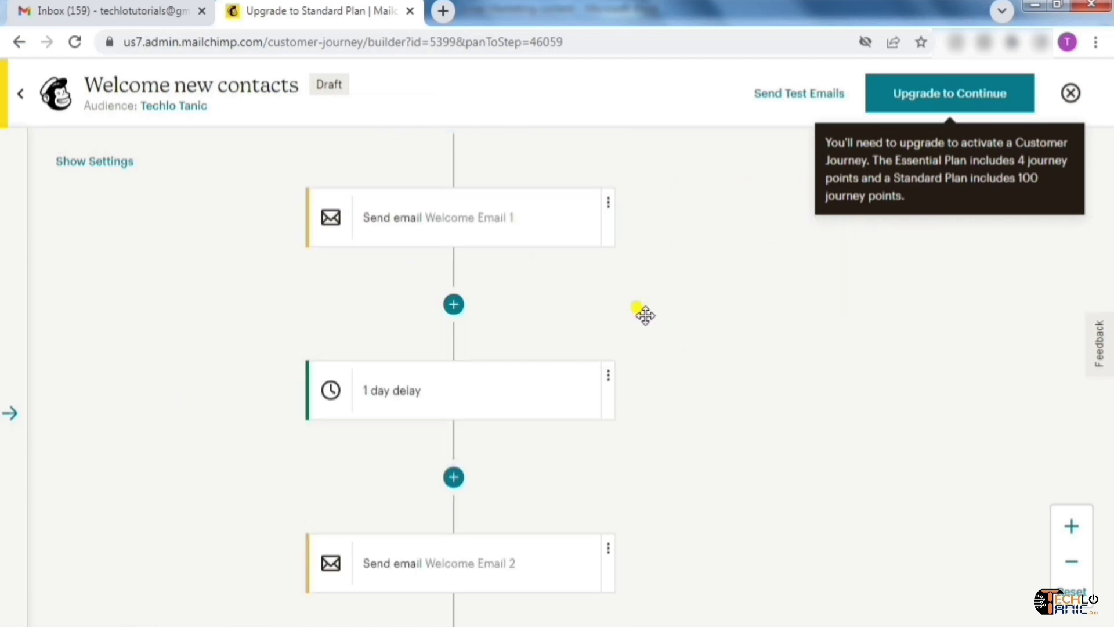
{"action": "left_click_drag", "start_coordinate": [676, 472], "coordinate": [672, 360]}
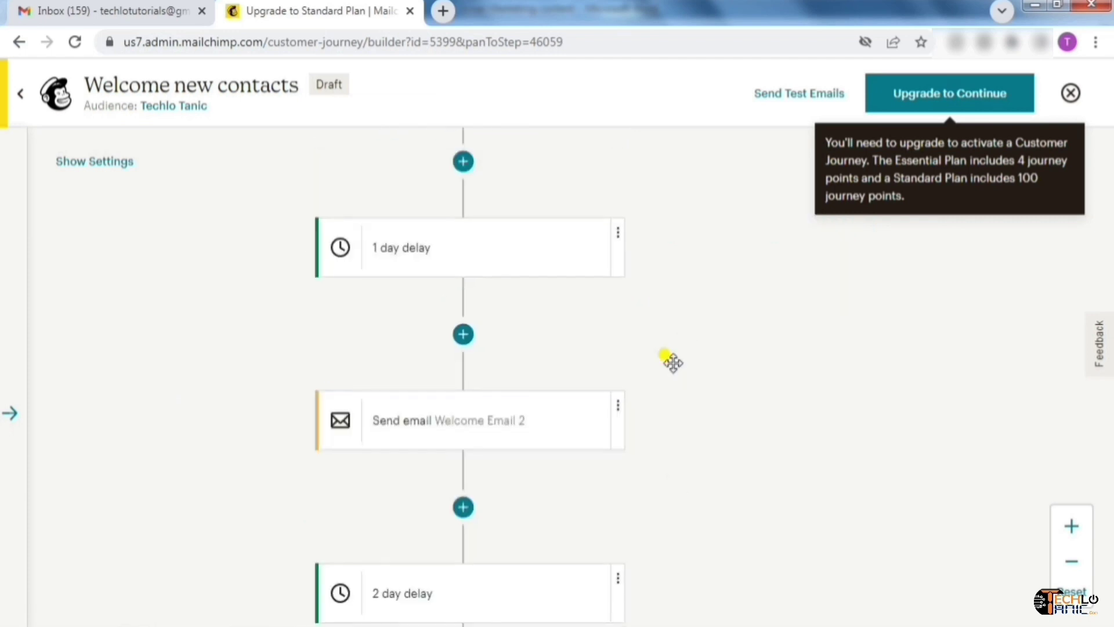
{"action": "left_click_drag", "start_coordinate": [680, 528], "coordinate": [684, 364]}
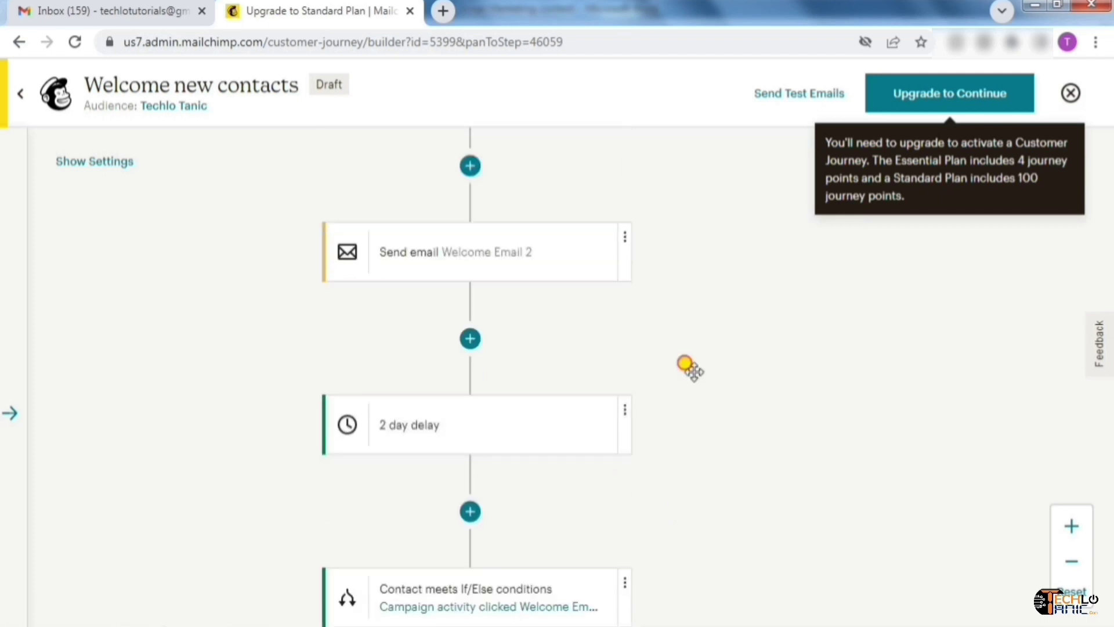
{"action": "left_click_drag", "start_coordinate": [689, 490], "coordinate": [686, 303]}
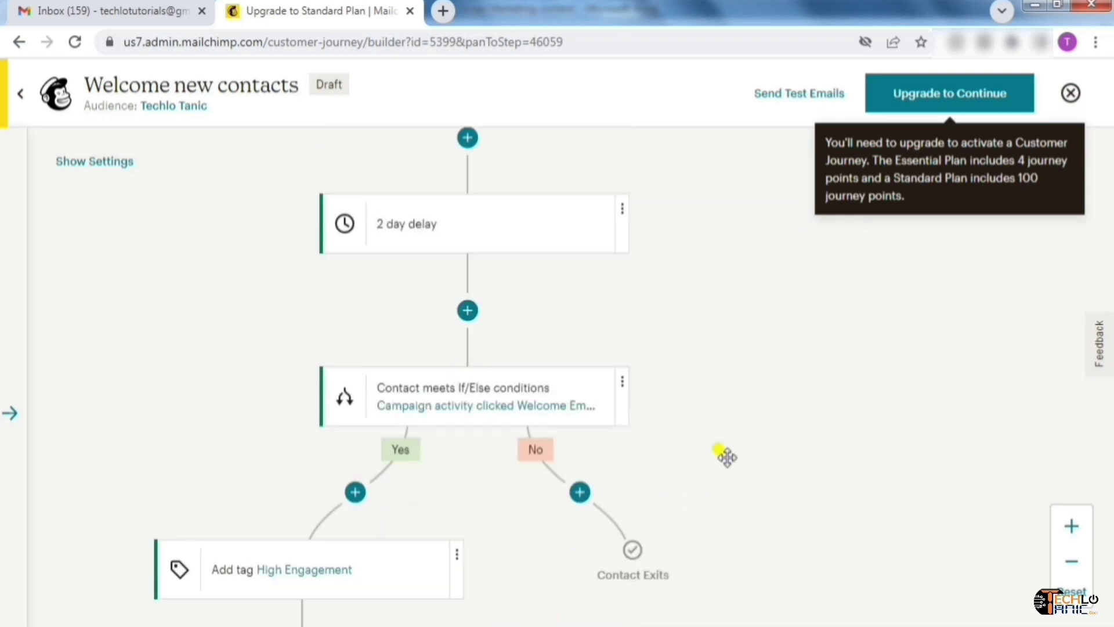
{"action": "left_click_drag", "start_coordinate": [722, 455], "coordinate": [733, 371]}
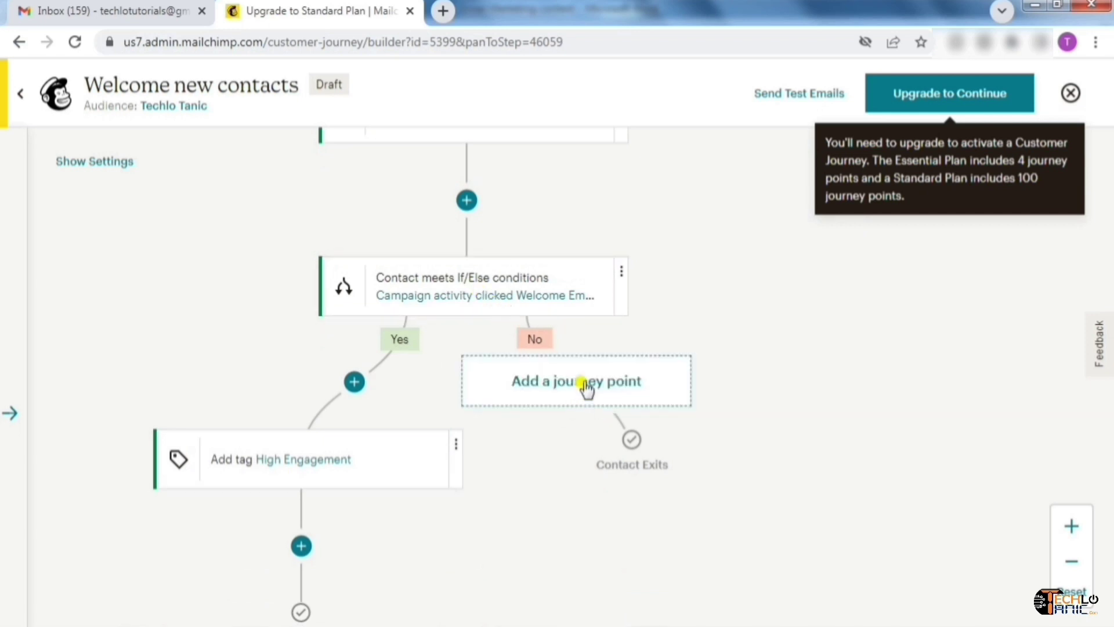
Add a Tag/Untag step on the No branch set to Remove the No Engagement tag
{"action": "left_click", "coordinate": [588, 387]}
{"action": "left_click_drag", "start_coordinate": [1025, 340], "coordinate": [1028, 587]}
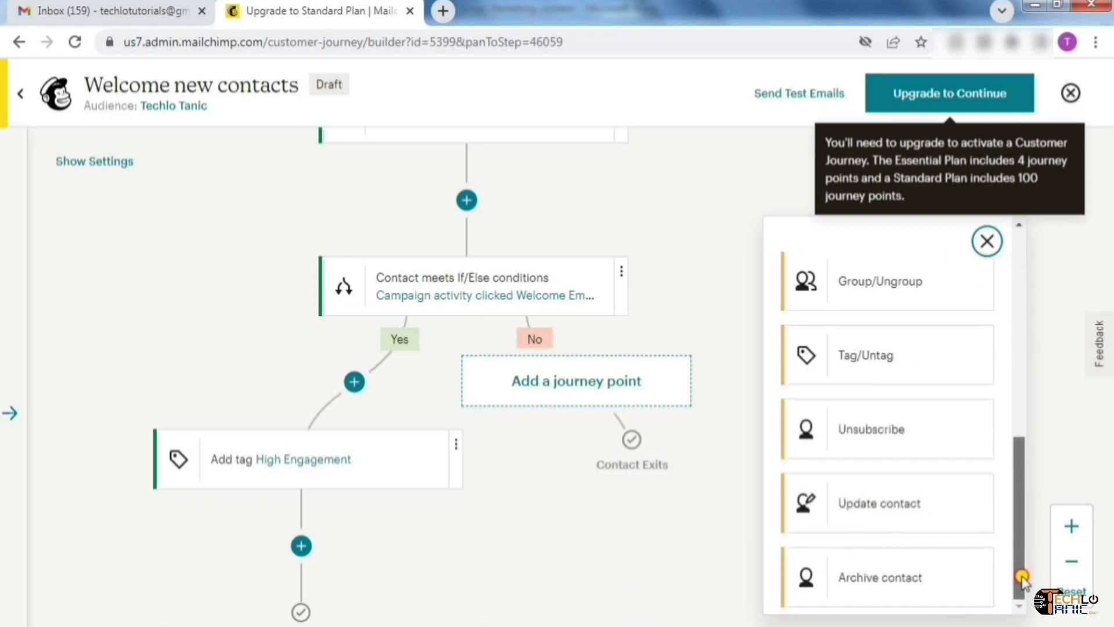
{"action": "left_click", "coordinate": [879, 371]}
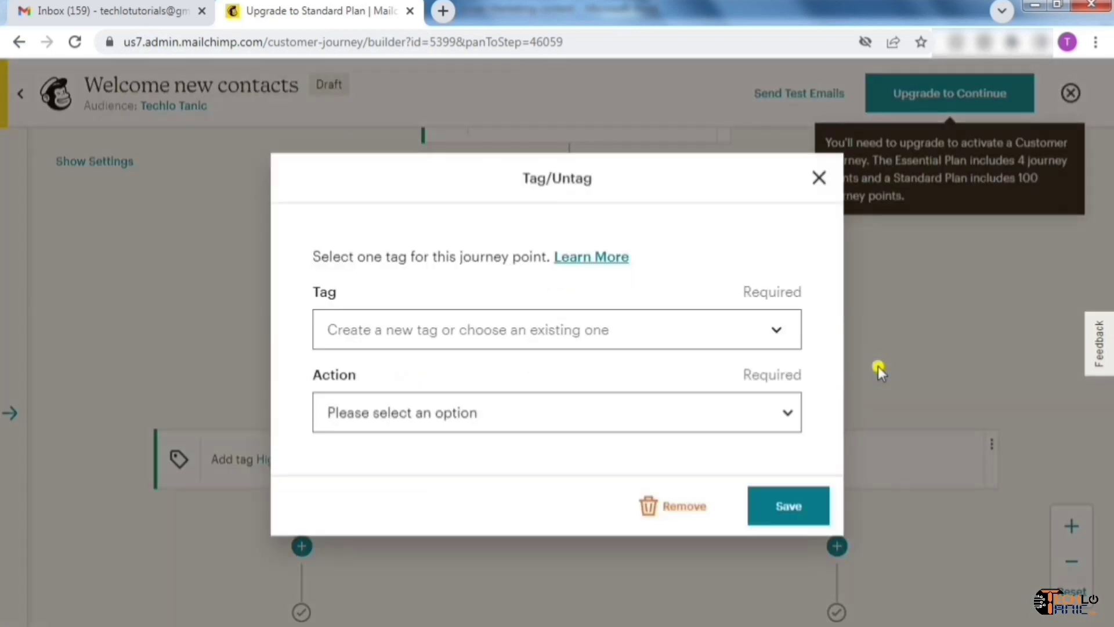
{"action": "left_click", "coordinate": [729, 326]}
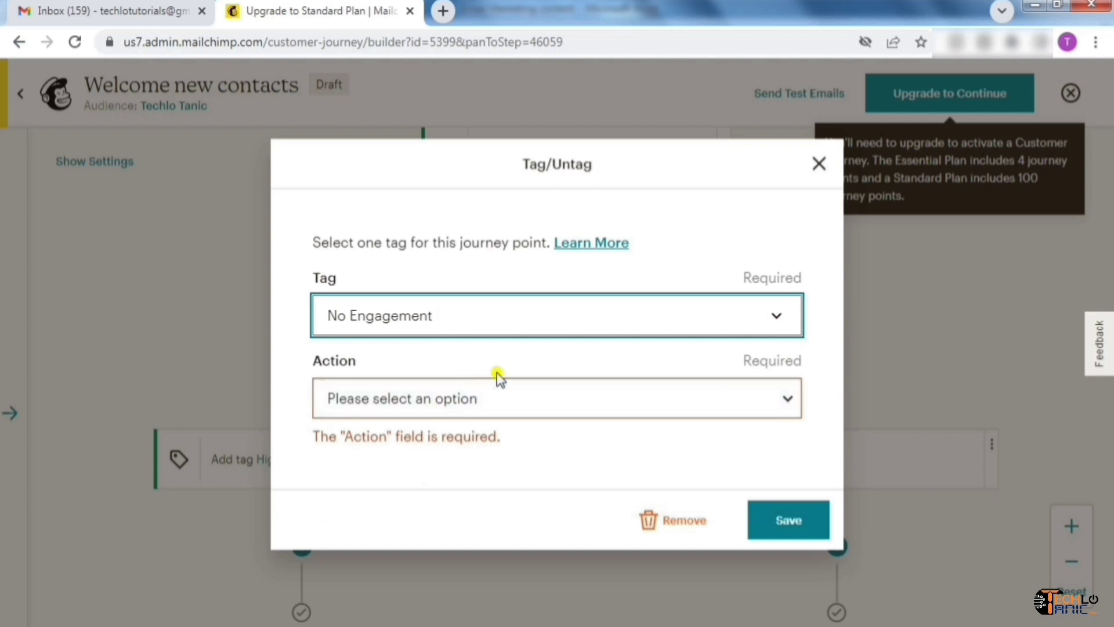
{"action": "left_click", "coordinate": [772, 411]}
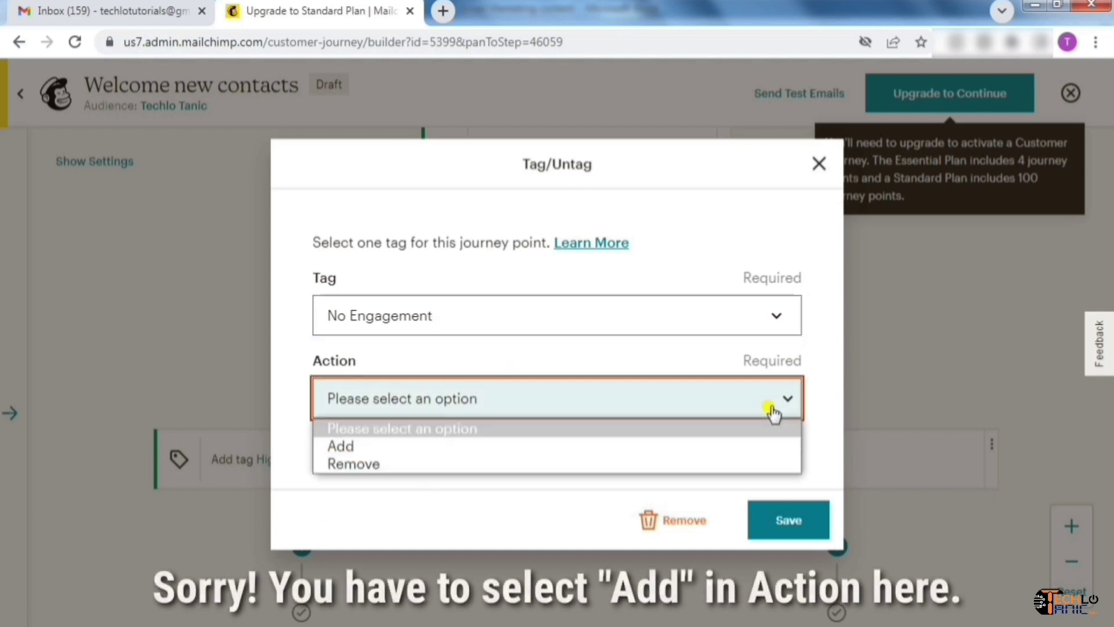
{"action": "left_click", "coordinate": [408, 463]}
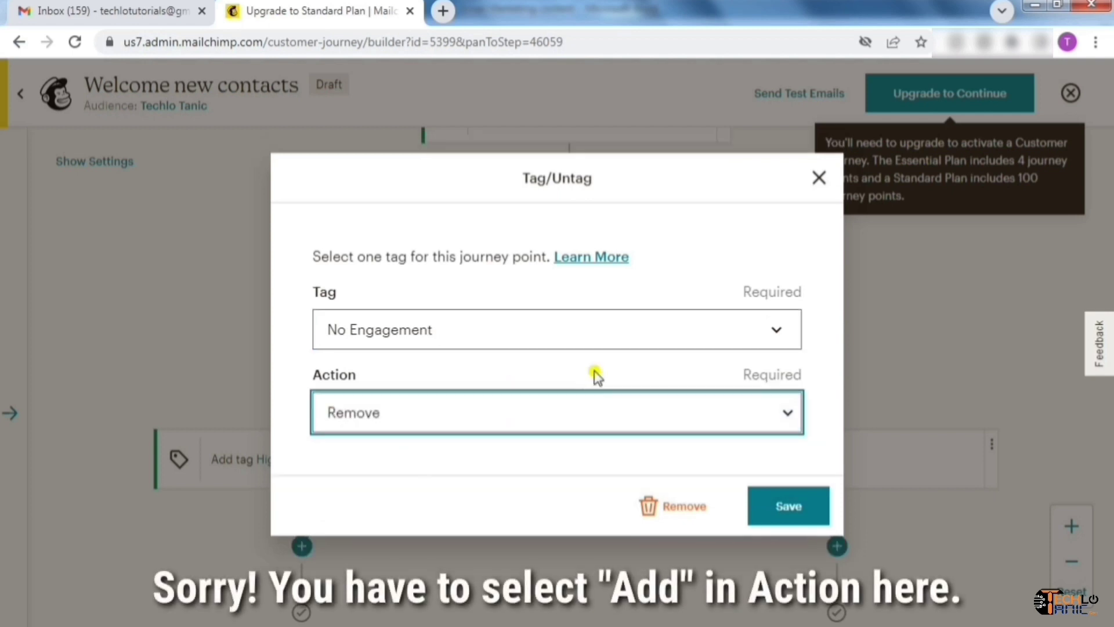
{"action": "left_click", "coordinate": [766, 511]}
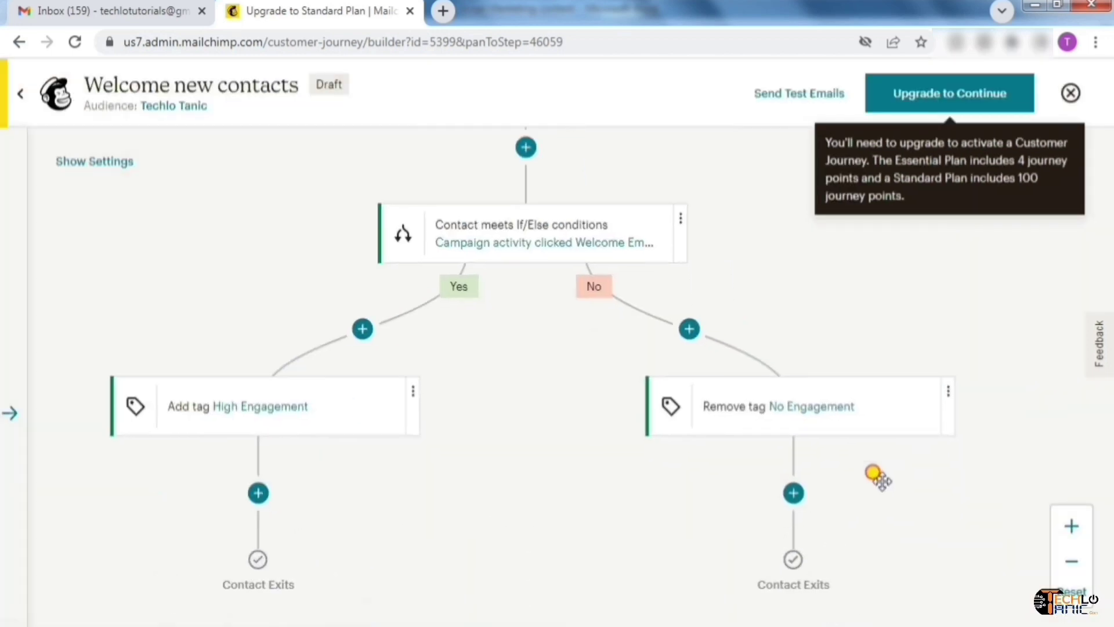
{"action": "mouse_move", "coordinate": [380, 346]}
{"action": "scroll", "coordinate": [264, 174], "scroll_direction": "up", "scroll_amount": 1}
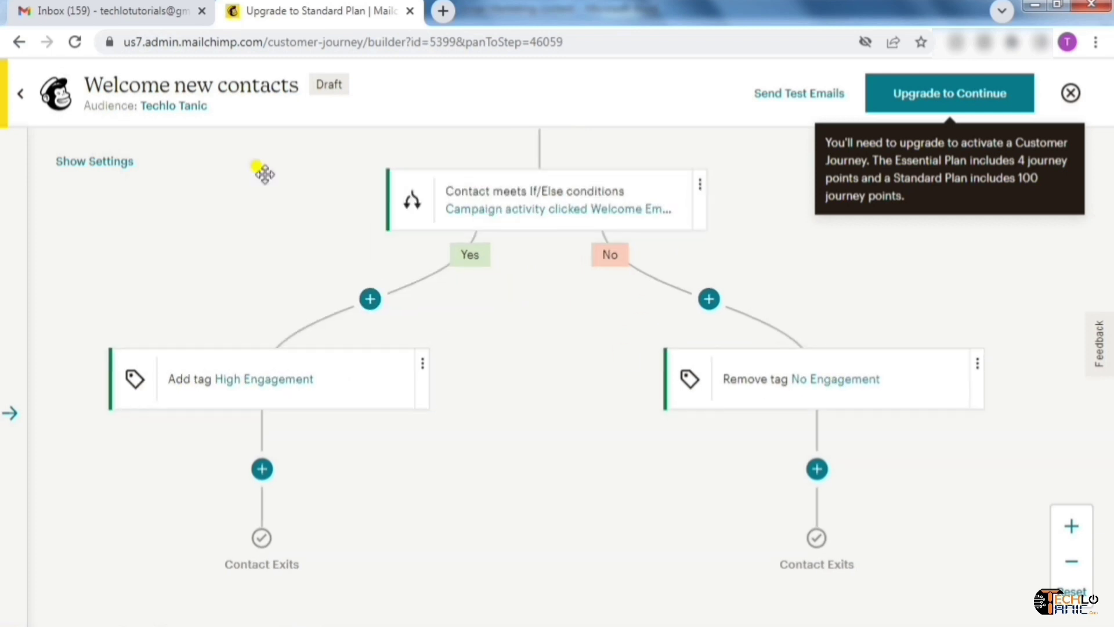
{"action": "left_click", "coordinate": [102, 162]}
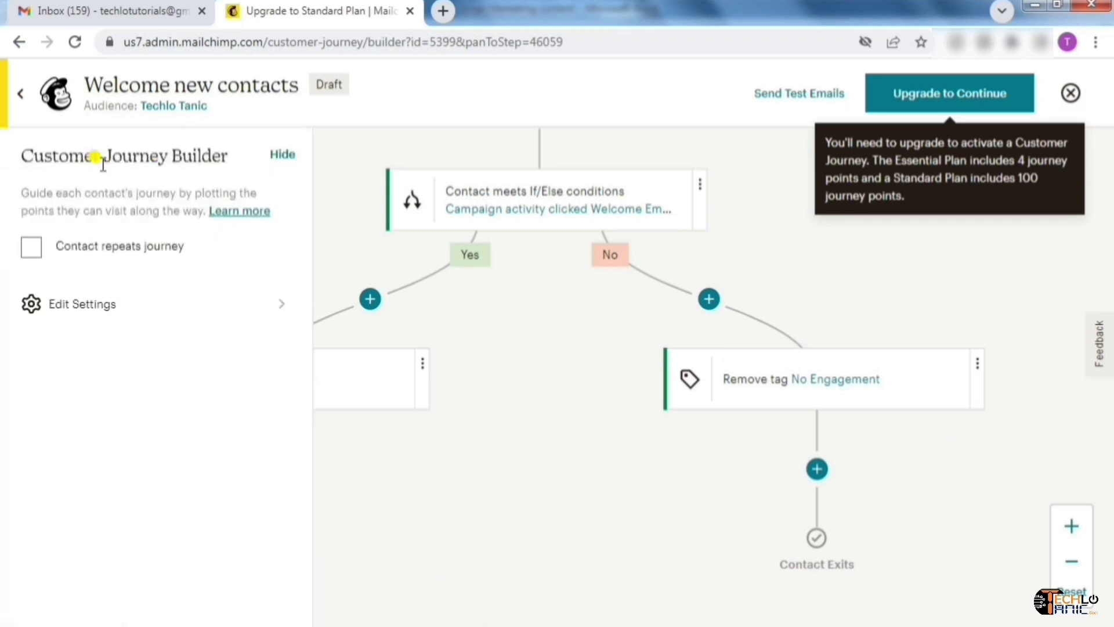
{"action": "left_click", "coordinate": [139, 313]}
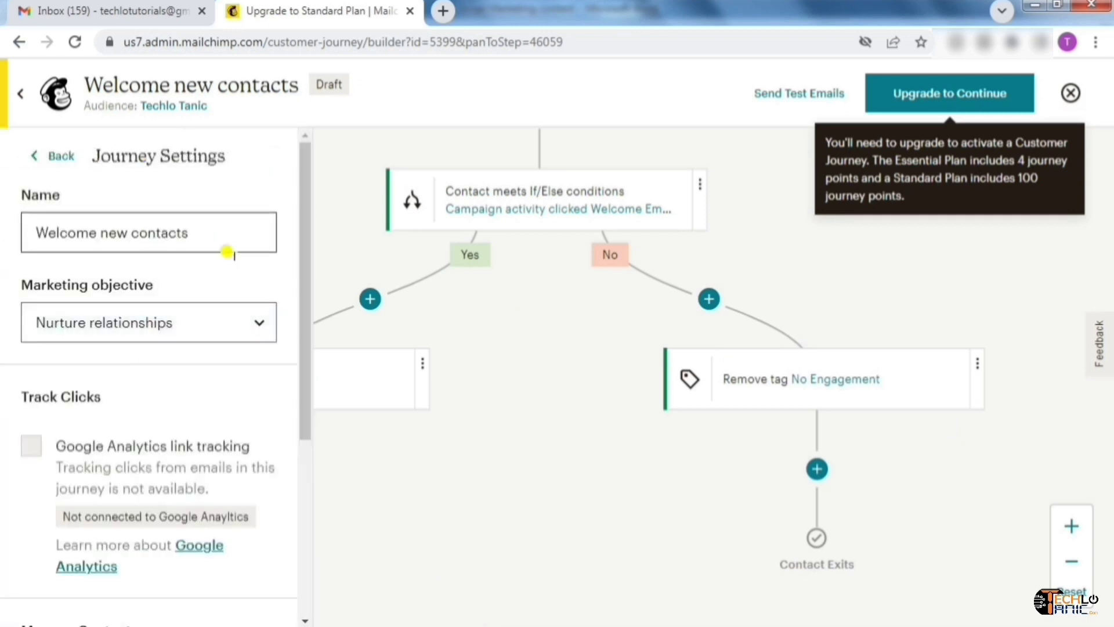
{"action": "mouse_move", "coordinate": [302, 254]}
{"action": "left_mouse_down"}
{"action": "mouse_move", "coordinate": [298, 465]}
{"action": "mouse_move", "coordinate": [313, 217]}
{"action": "mouse_move", "coordinate": [308, 432]}
{"action": "mouse_move", "coordinate": [313, 256]}
{"action": "left_mouse_up"}
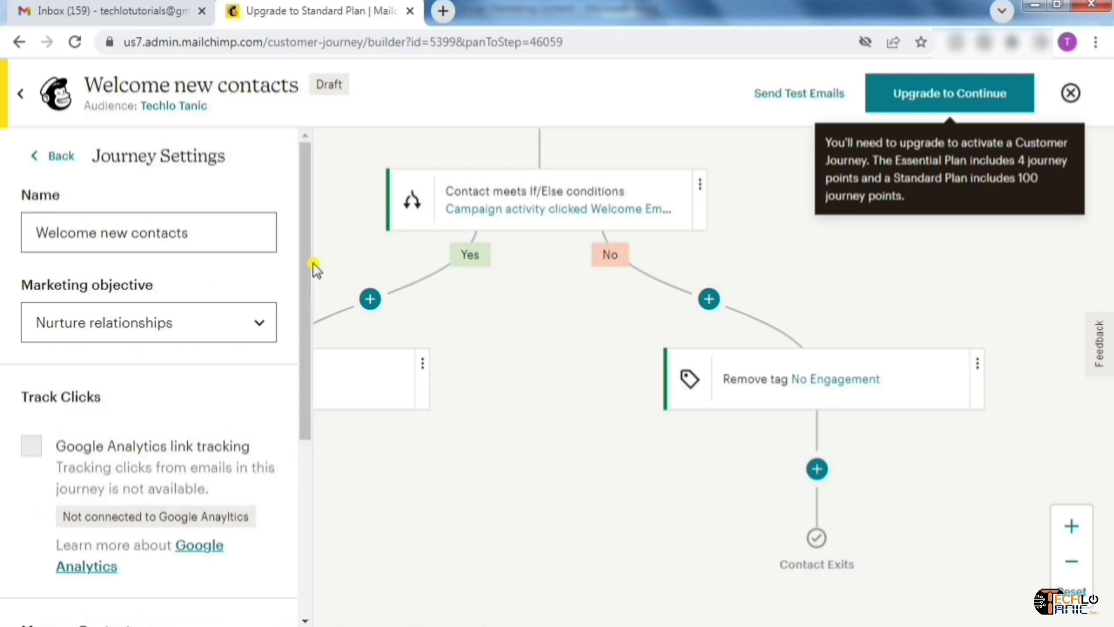
{"action": "left_click", "coordinate": [260, 327]}
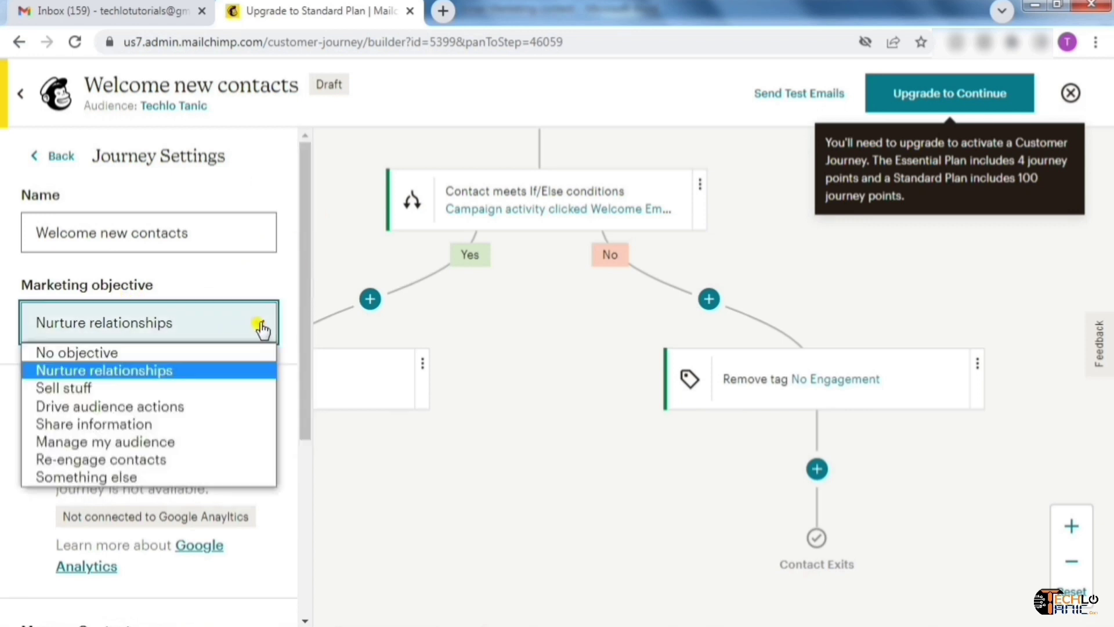
{"action": "left_click", "coordinate": [261, 329]}
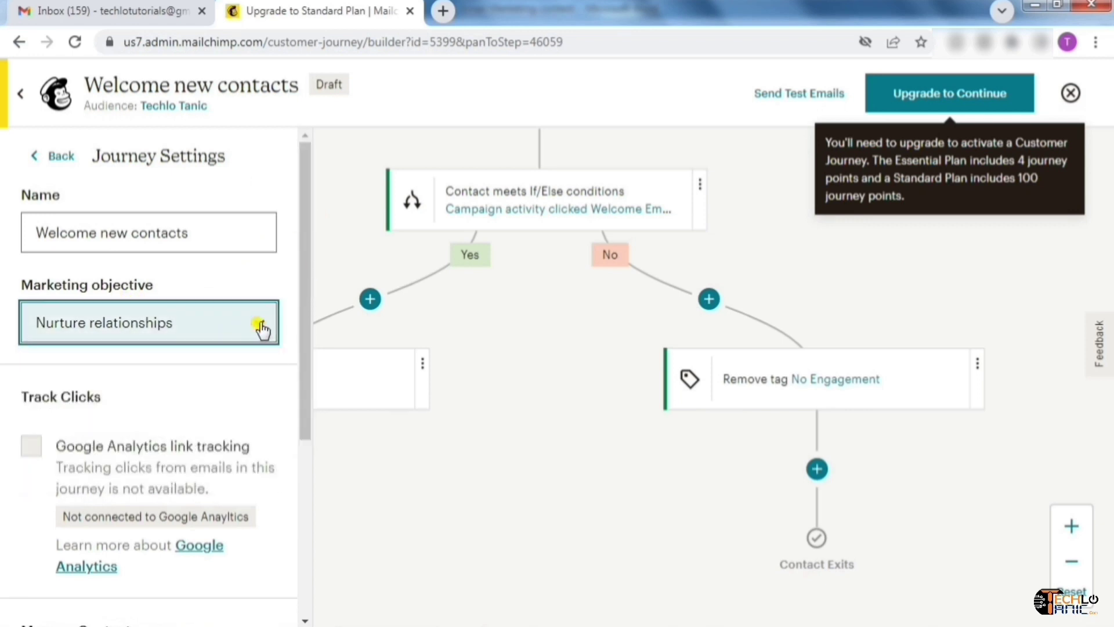
{"action": "left_click", "coordinate": [55, 156]}
{"action": "left_click", "coordinate": [297, 154]}
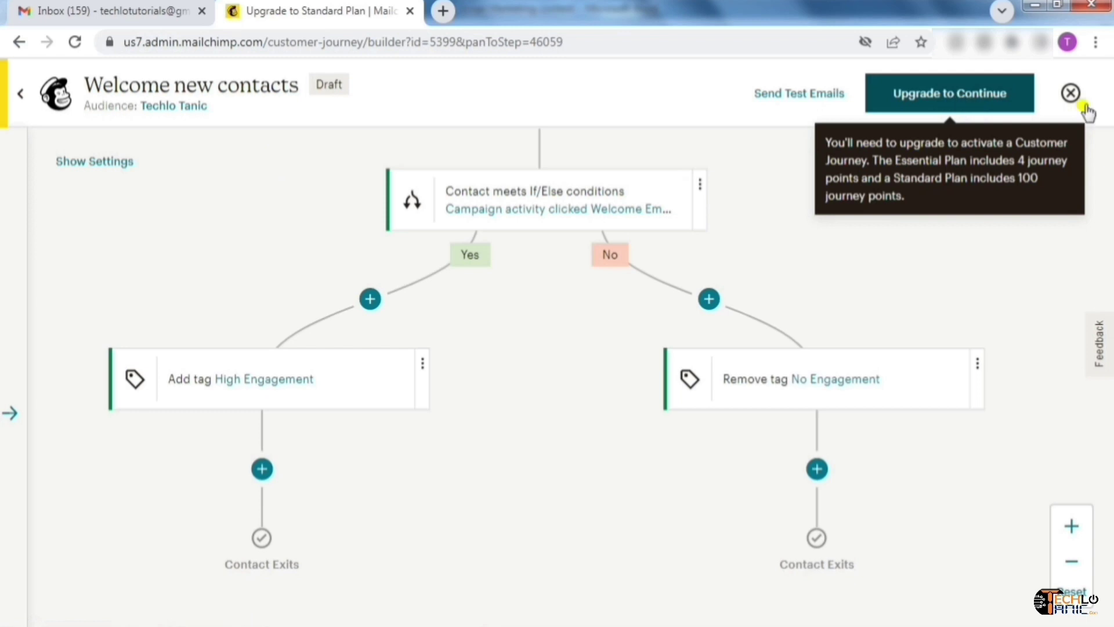
Exit the journey builder and check the Welcome new contacts draft's Finish Setup options without changing them
{"action": "left_click", "coordinate": [1072, 94]}
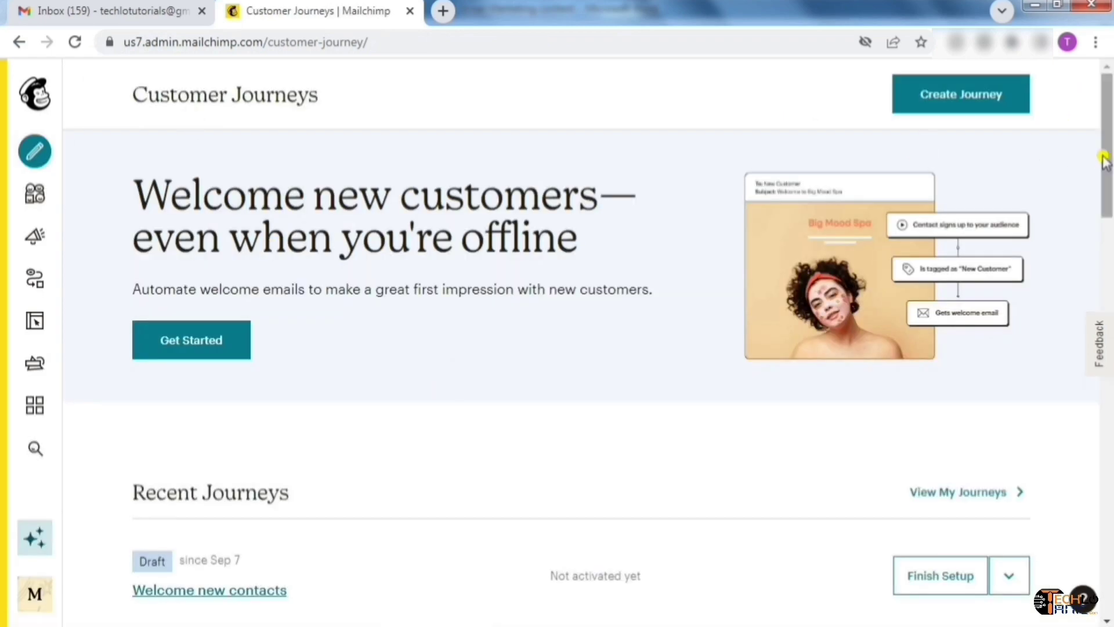
{"action": "left_click_drag", "start_coordinate": [1107, 162], "coordinate": [1108, 229]}
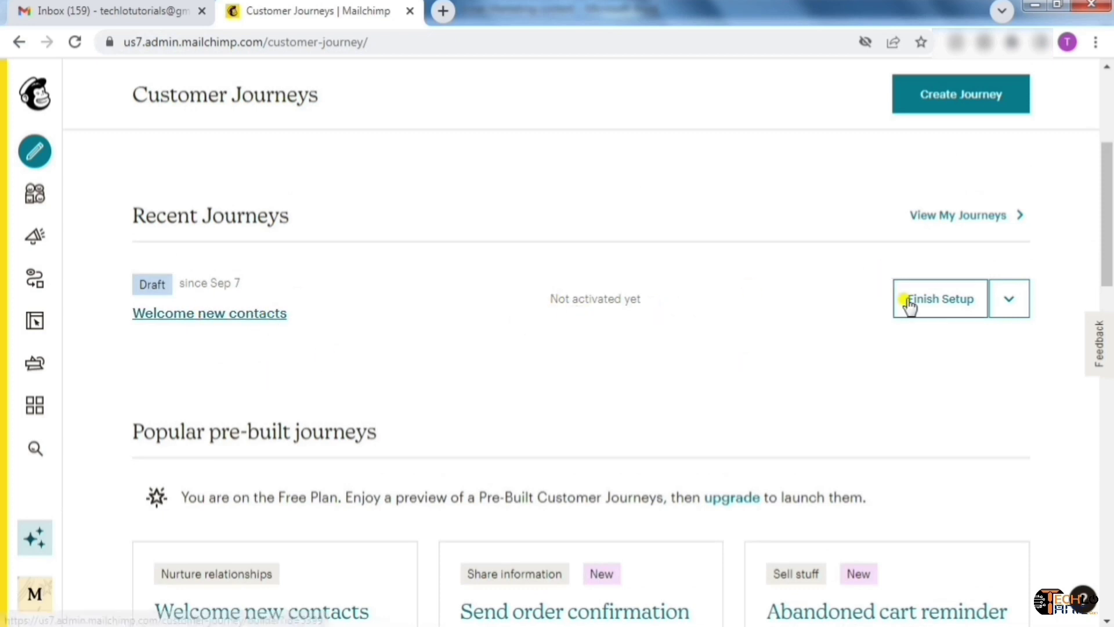
{"action": "left_click", "coordinate": [1013, 301]}
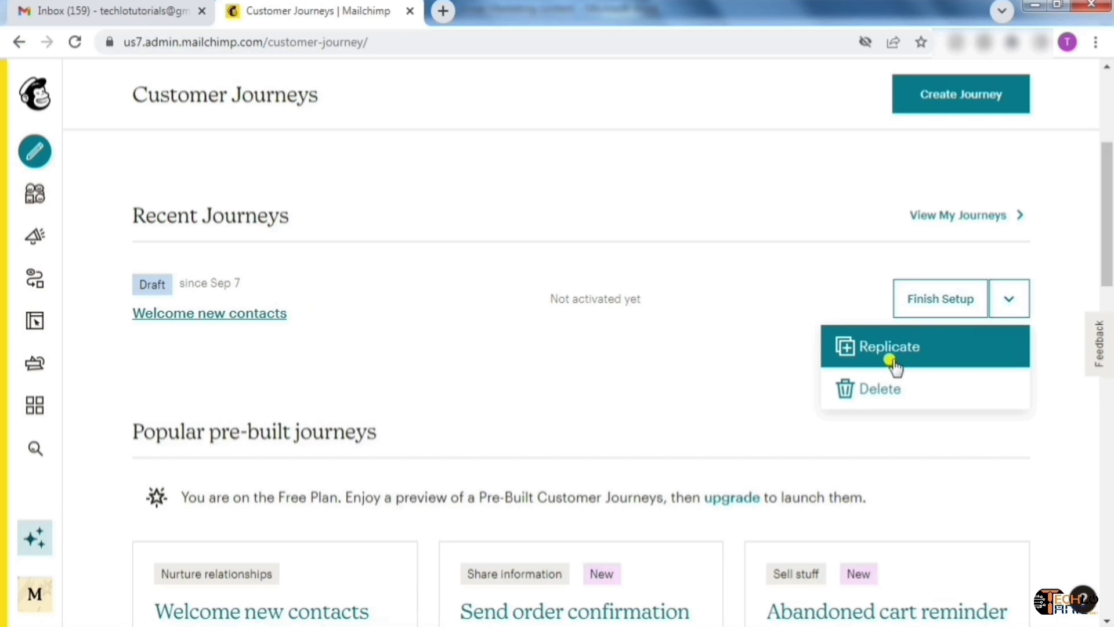
{"action": "left_click", "coordinate": [722, 381]}
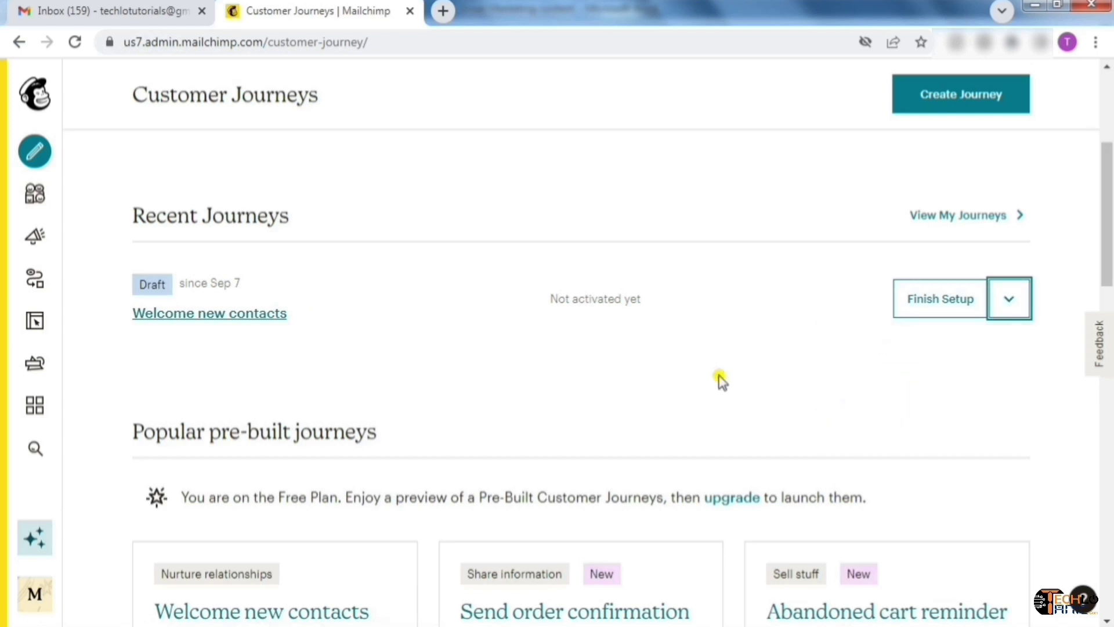
{"action": "left_click_drag", "start_coordinate": [1110, 240], "coordinate": [1111, 346]}
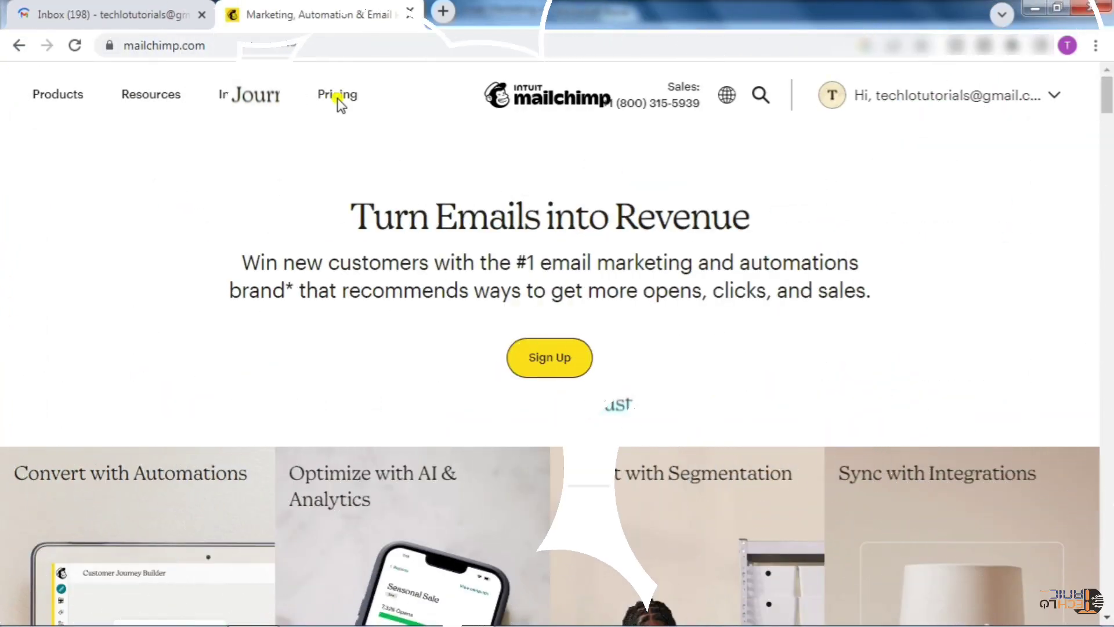
Show the marketing plan prices in $ USD instead of INR on the pricing page
{"action": "left_click", "coordinate": [336, 99]}
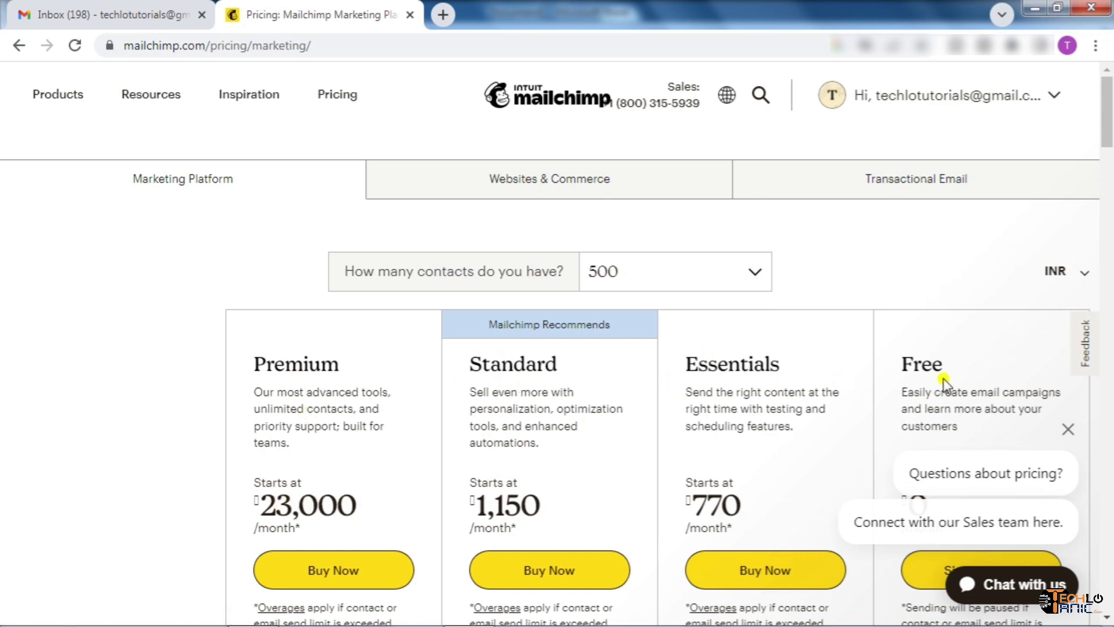
{"action": "left_click", "coordinate": [1068, 432]}
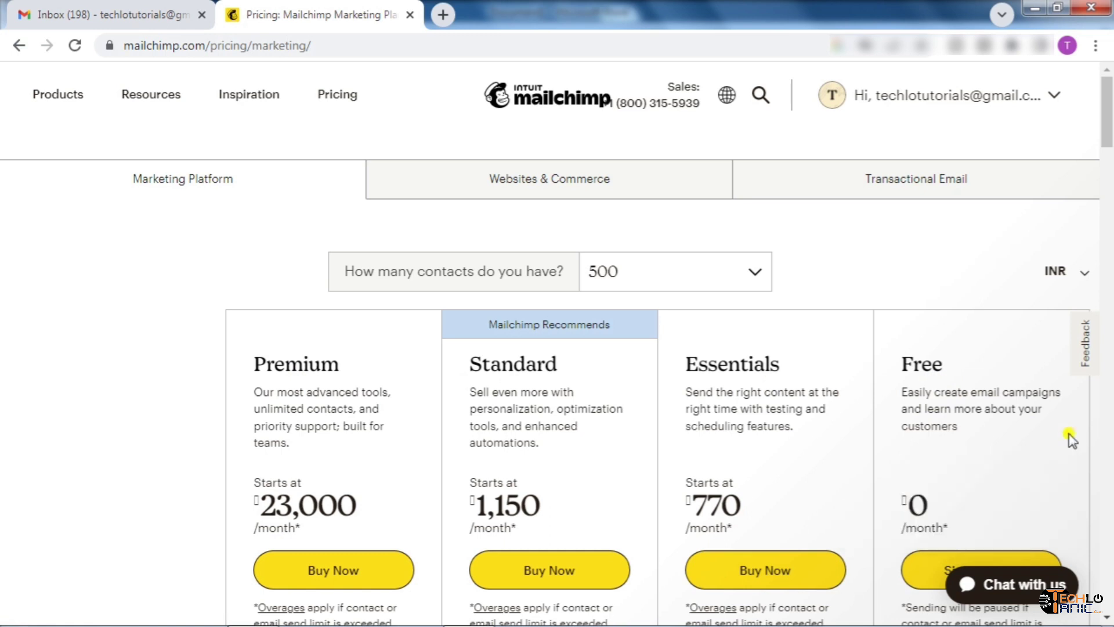
{"action": "left_click", "coordinate": [1076, 281]}
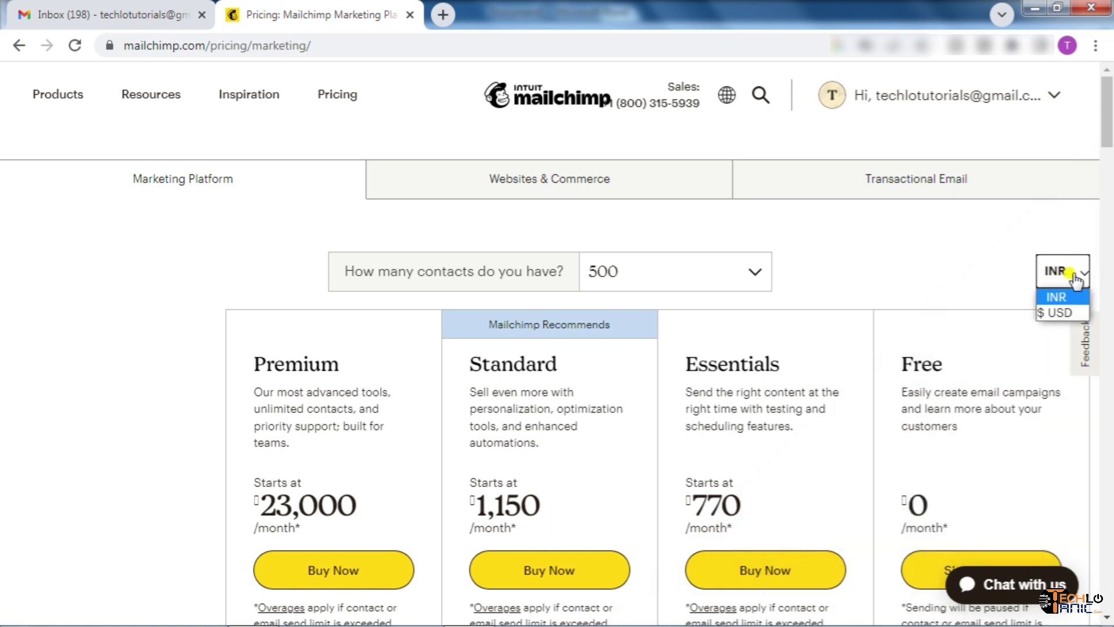
{"action": "left_click", "coordinate": [1067, 313]}
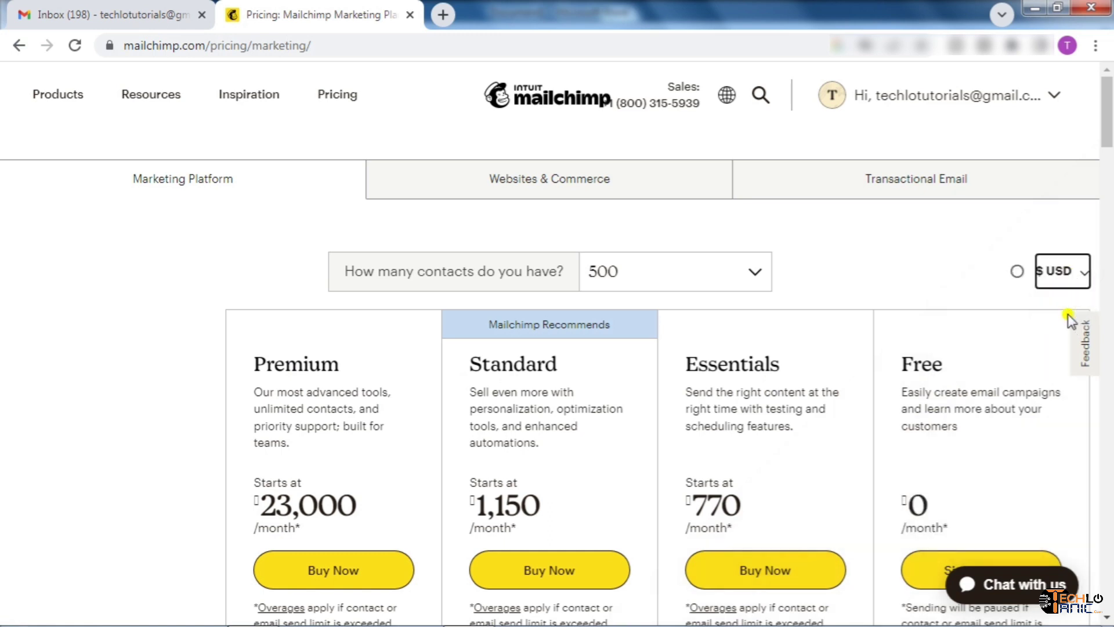
{"action": "left_click", "coordinate": [953, 227]}
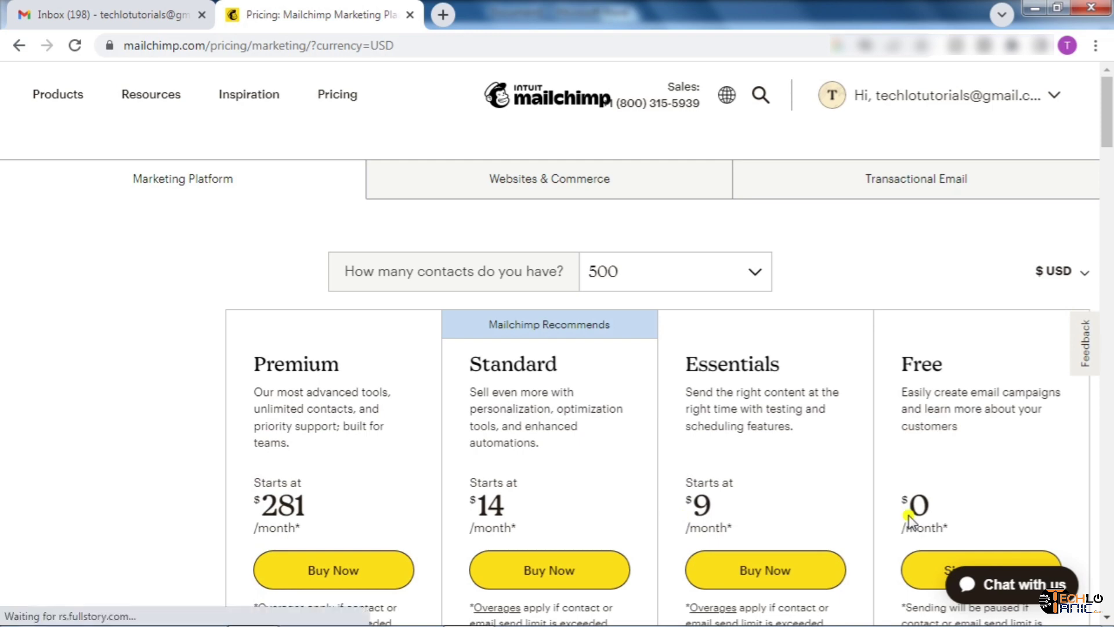
Scroll the pricing page to the comparison table of monthly email sends per plan
{"action": "left_click_drag", "start_coordinate": [1104, 130], "coordinate": [1109, 173]}
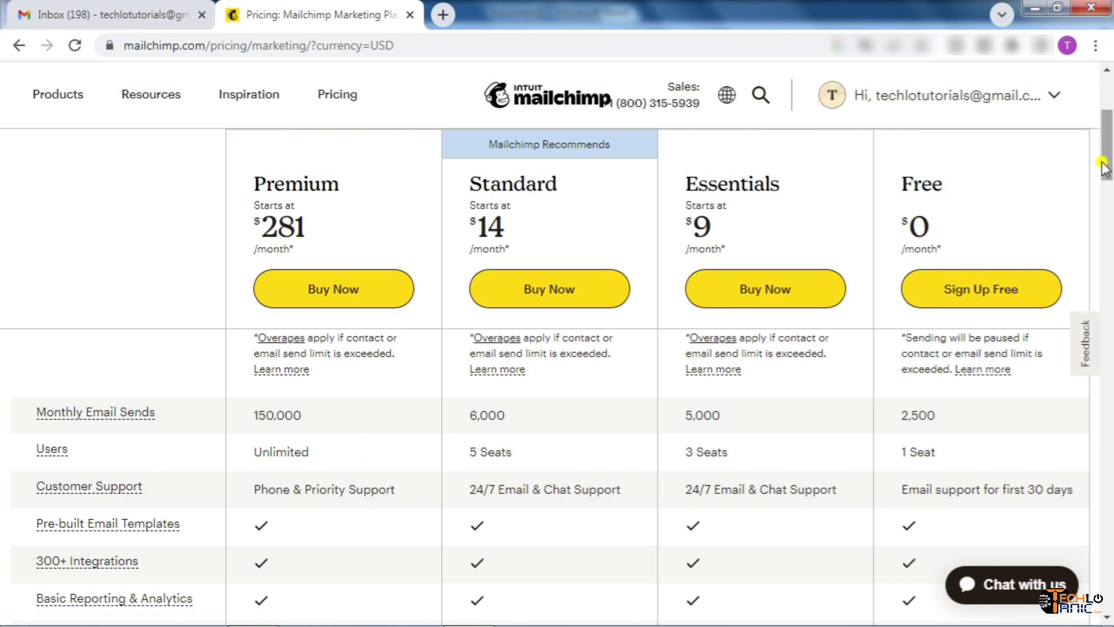
{"action": "left_click_drag", "start_coordinate": [1107, 166], "coordinate": [1109, 223]}
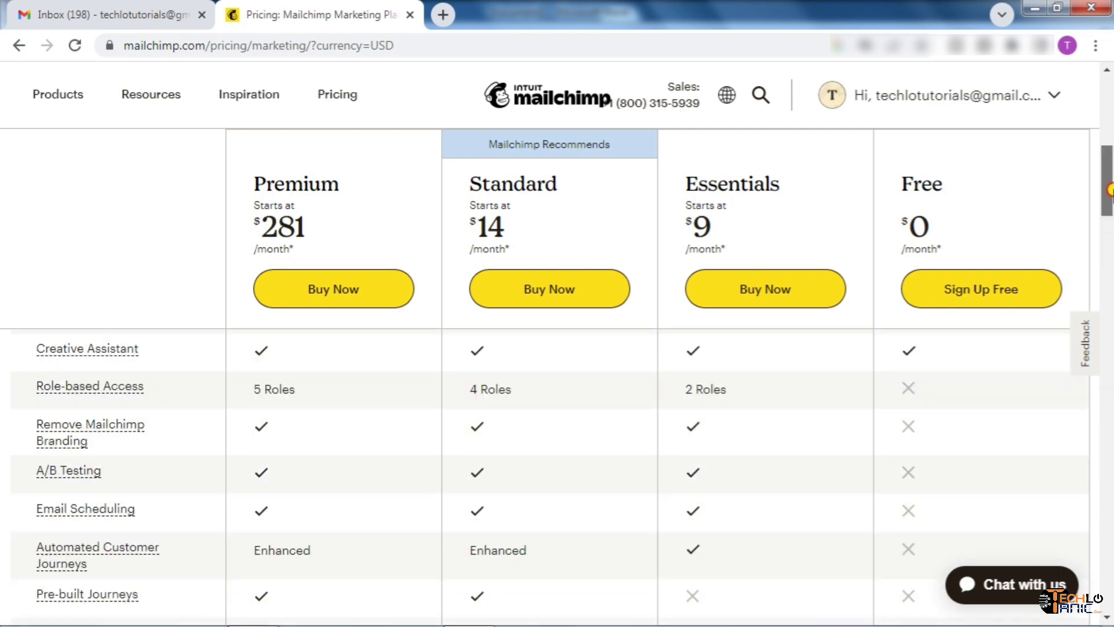